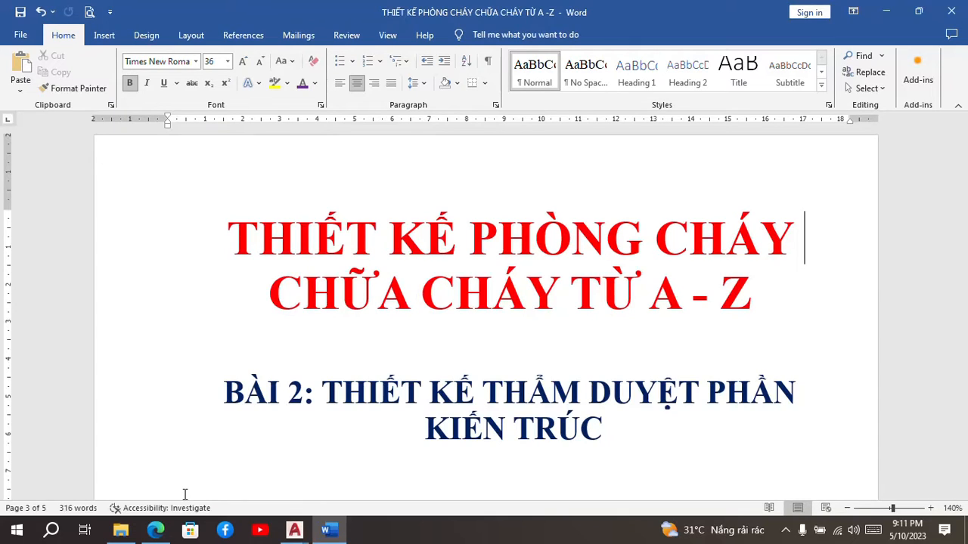
Play the site video 20230904_105803 from the NOVA-HOAKY folder in a maximized player, then minimize it.
click(121, 530)
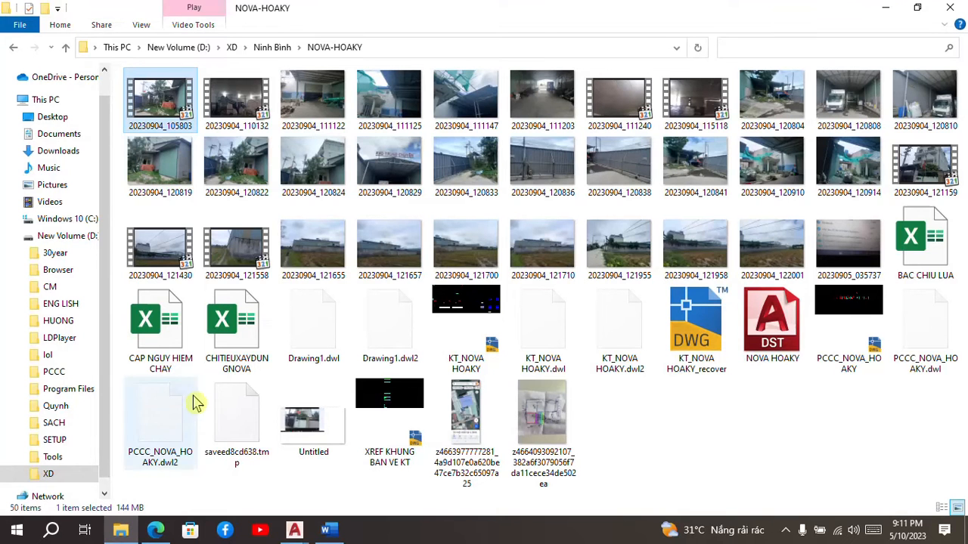
double_click(168, 98)
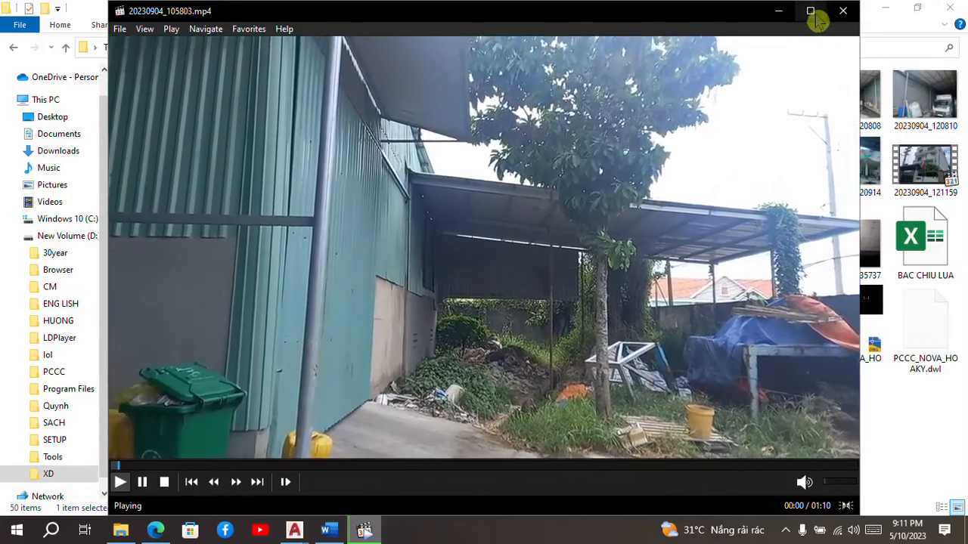
click(810, 12)
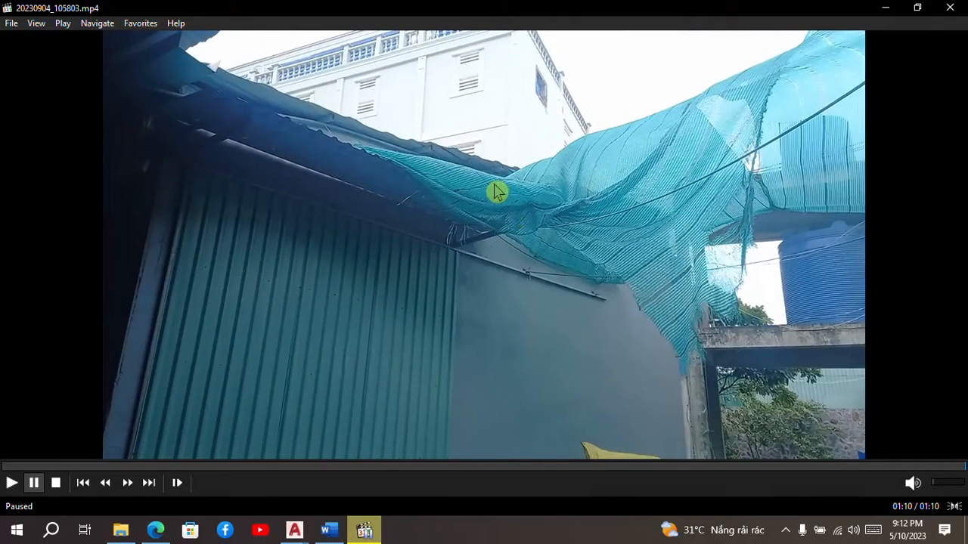
click(886, 9)
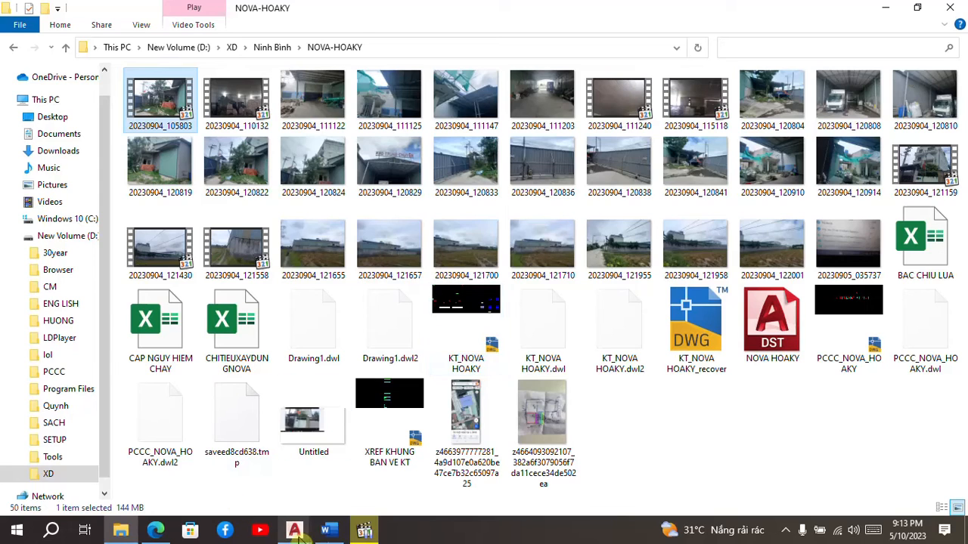
Switch to the Word document and format outline item 1, "CẤU HÌNH CỦA BẢN VẼ KIẾN TRÚC NHƯ THẾ NÀO?", as 24 pt red text.
click(326, 530)
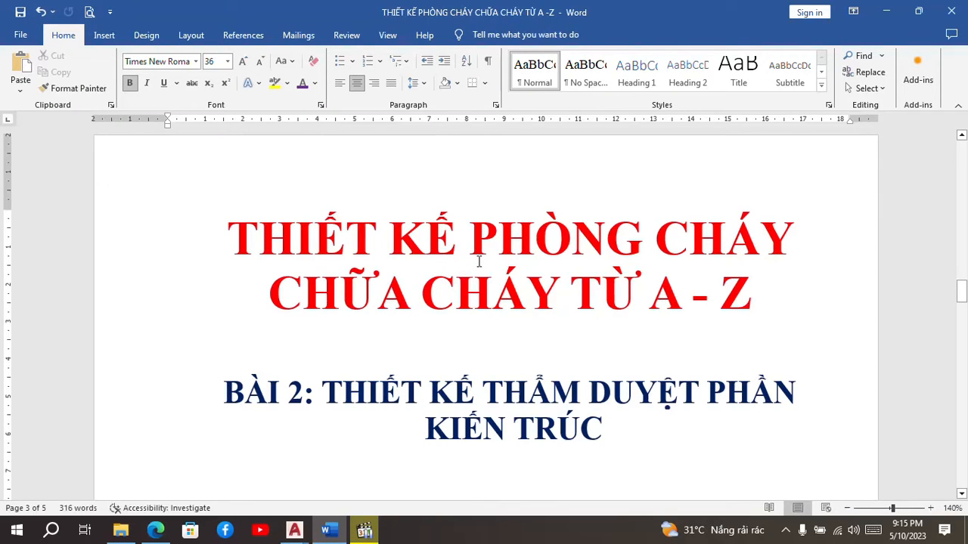
scroll(480, 259, down, 5)
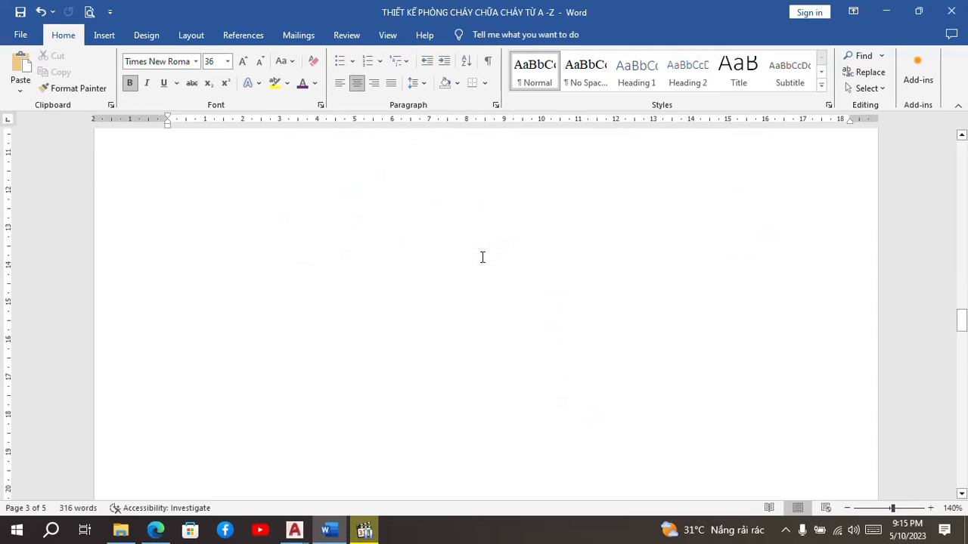
scroll(482, 257, down, 8)
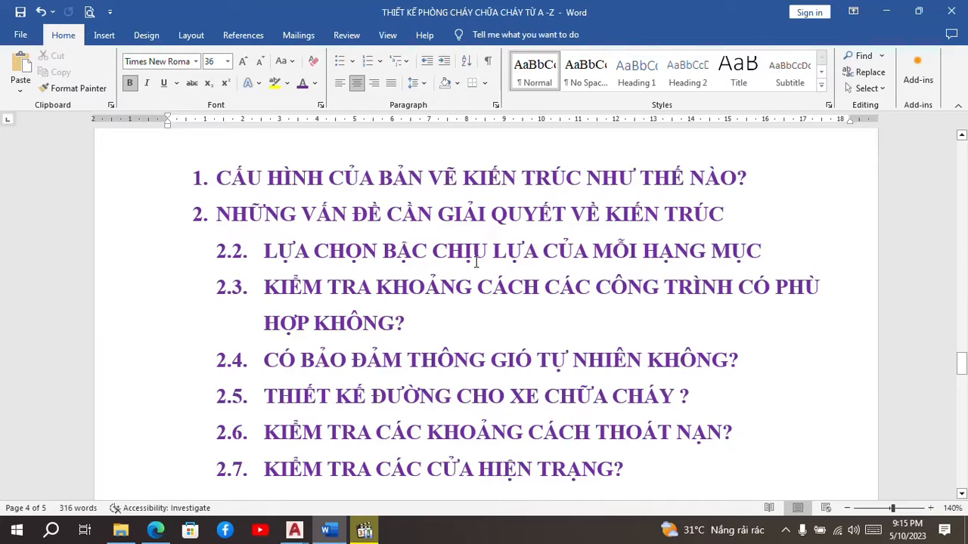
scroll(467, 253, up, 1)
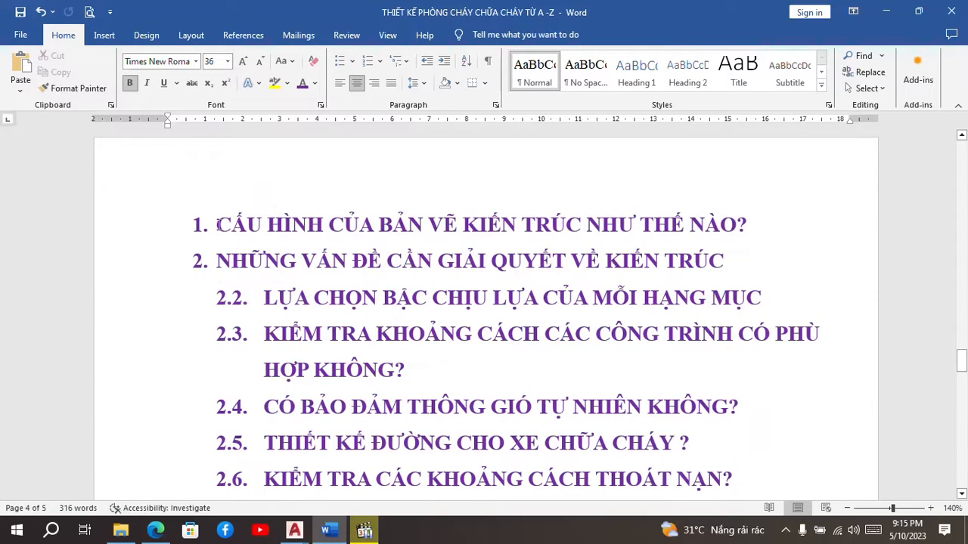
drag(217, 225, 756, 224)
click(227, 62)
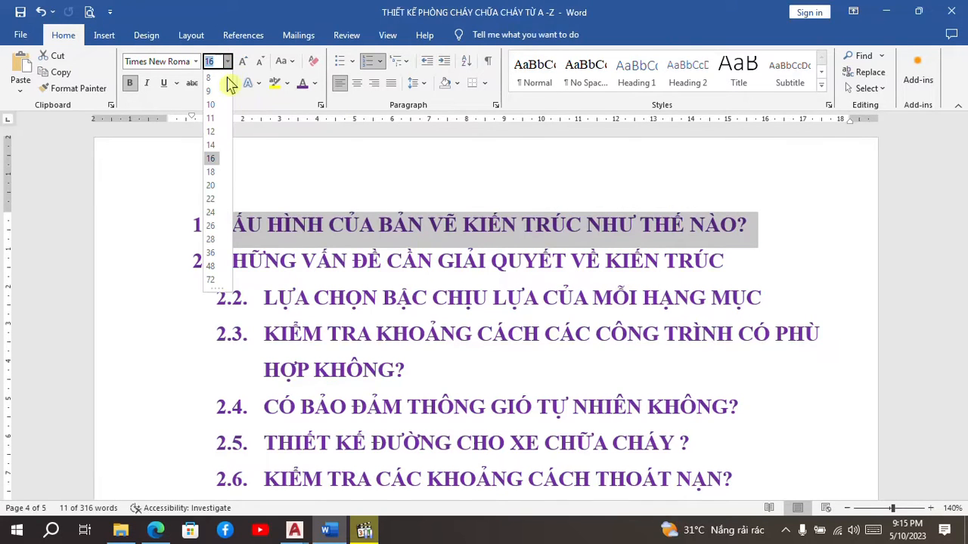
click(211, 211)
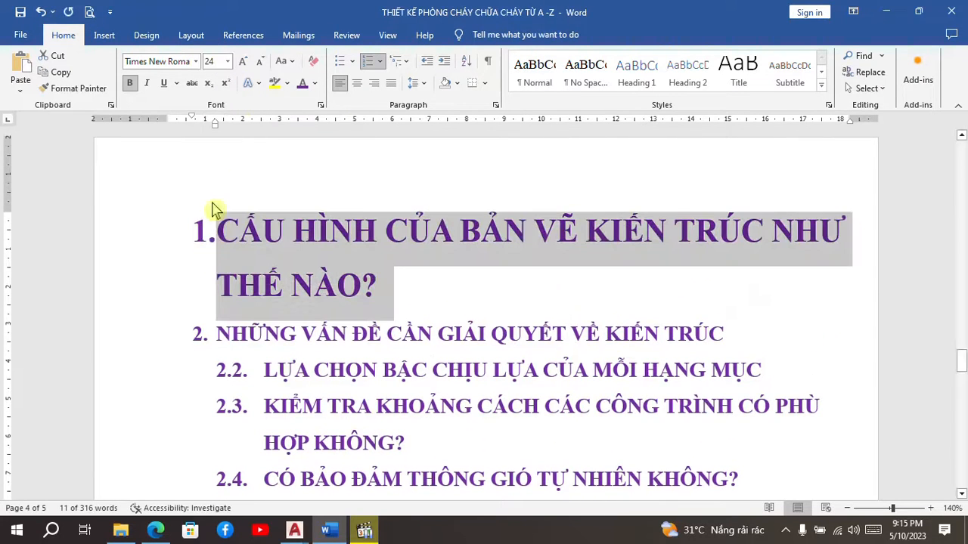
click(314, 84)
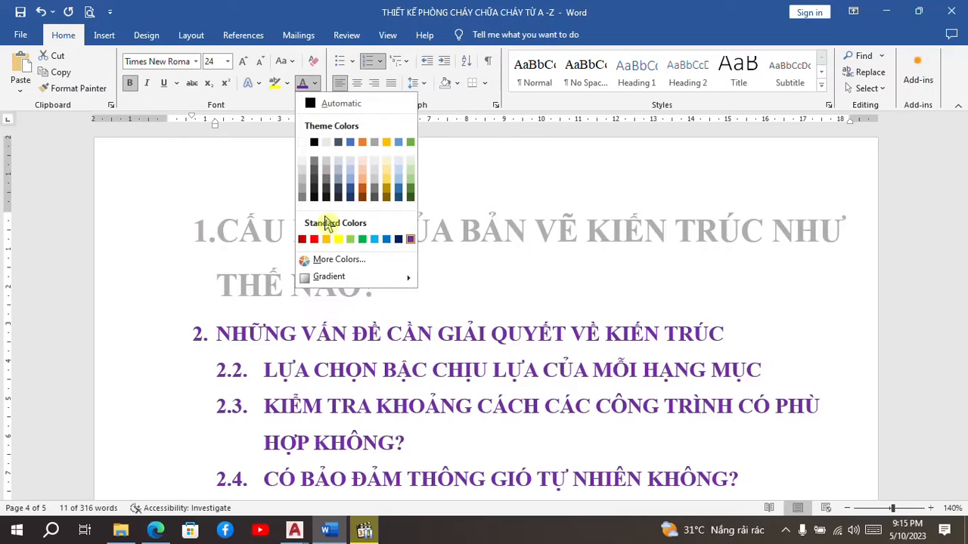
click(313, 239)
click(616, 301)
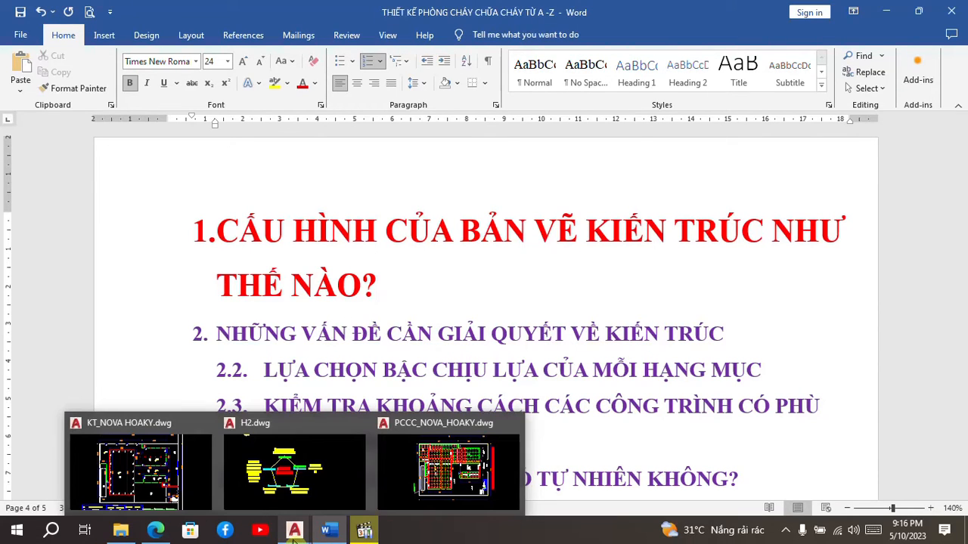
Switch to KT_NOVA HOAKY.dwg in AutoCAD and survey the architectural drawings laid out in model space.
click(293, 536)
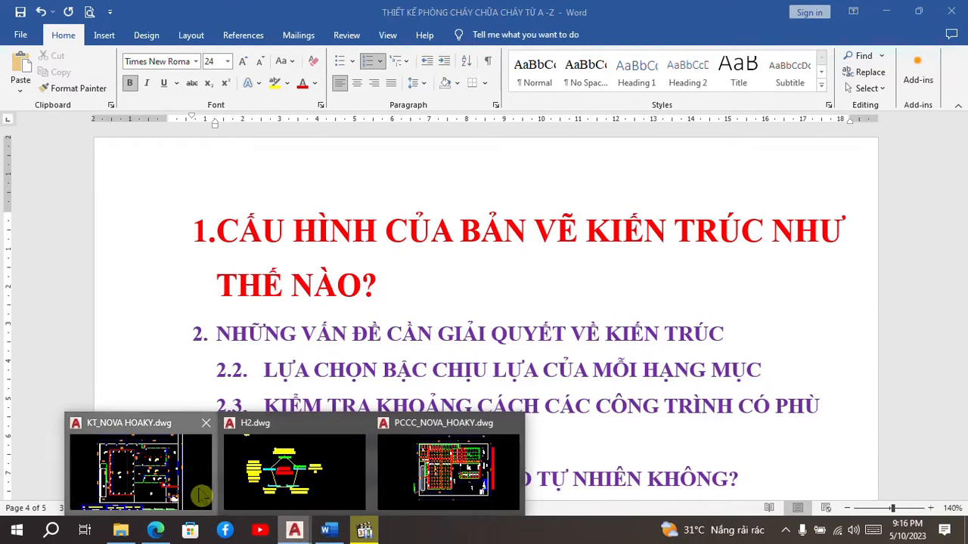
click(151, 473)
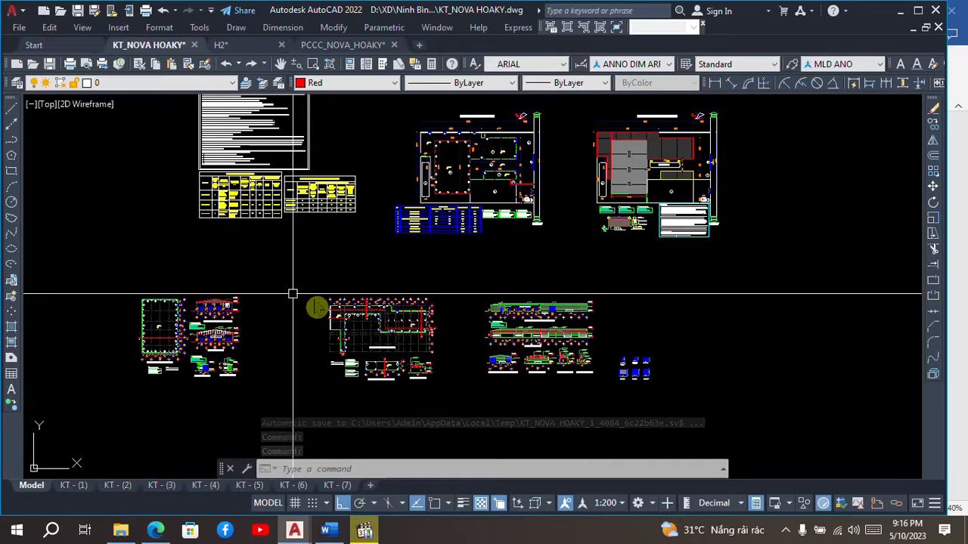
scroll(344, 318, down, 2)
scroll(392, 258, down, 2)
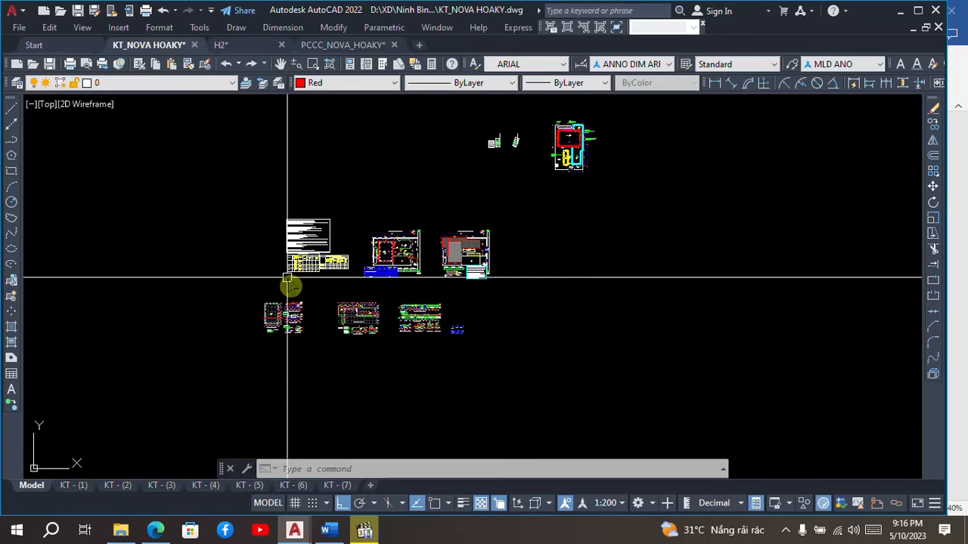
scroll(287, 278, up, 2)
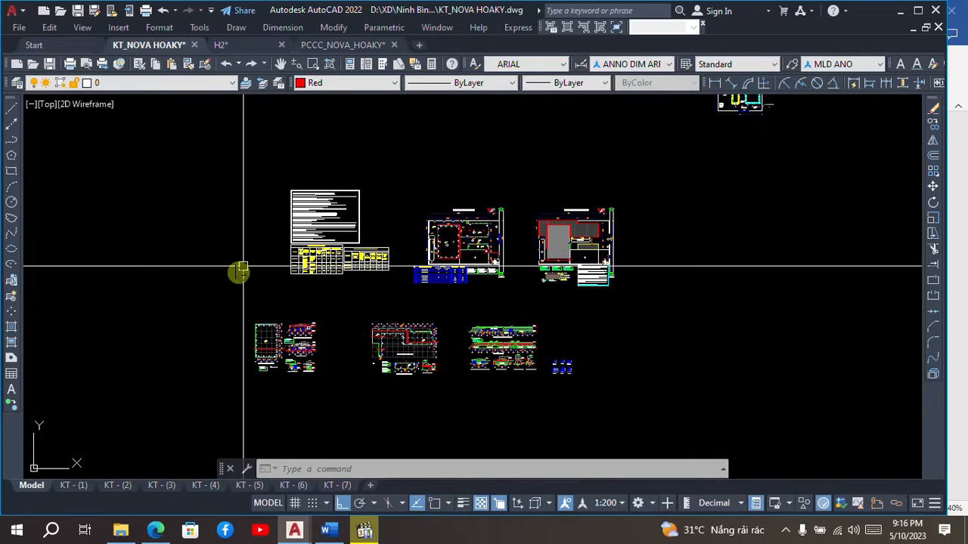
scroll(249, 373, up, 2)
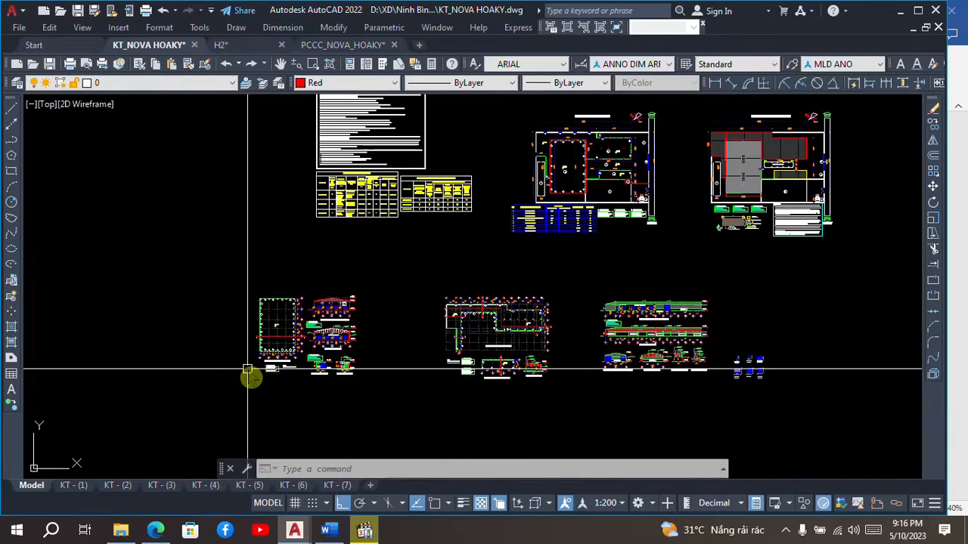
scroll(279, 297, down, 2)
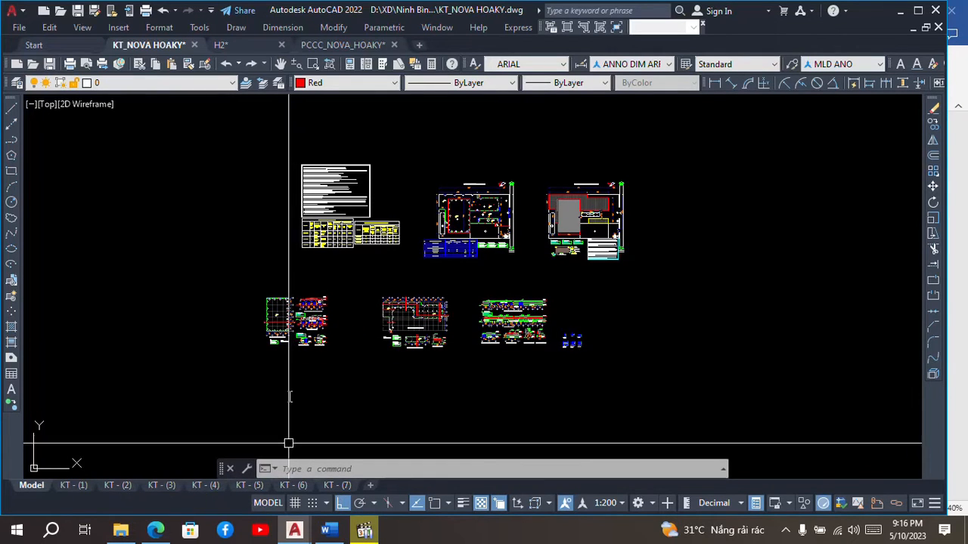
Examine the floor plan, elevation 1-5 and section 1-1 of Nhà kho số 1.
scroll(286, 336, up, 2)
scroll(286, 336, up, 5)
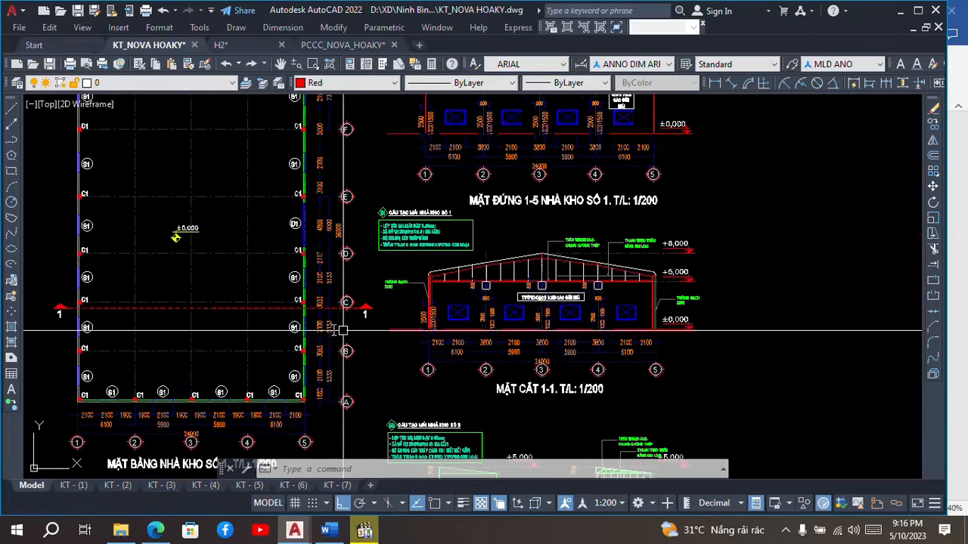
scroll(378, 272, up, 3)
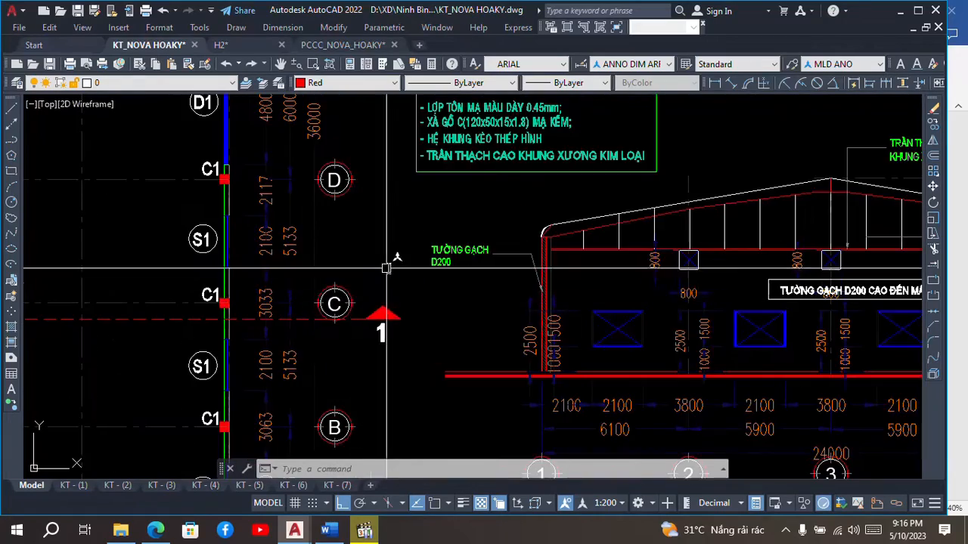
scroll(371, 276, down, 8)
scroll(419, 268, up, 7)
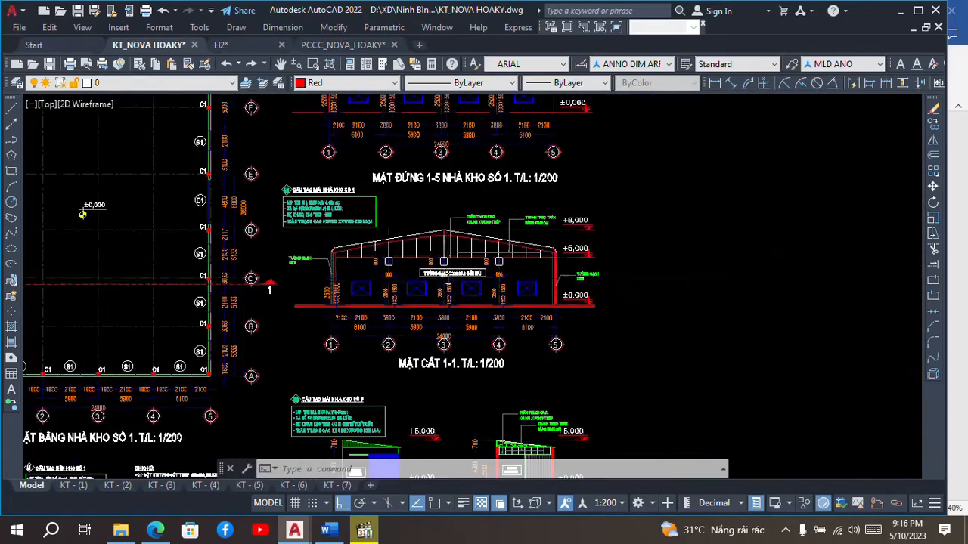
scroll(420, 257, down, 2)
scroll(420, 257, down, 5)
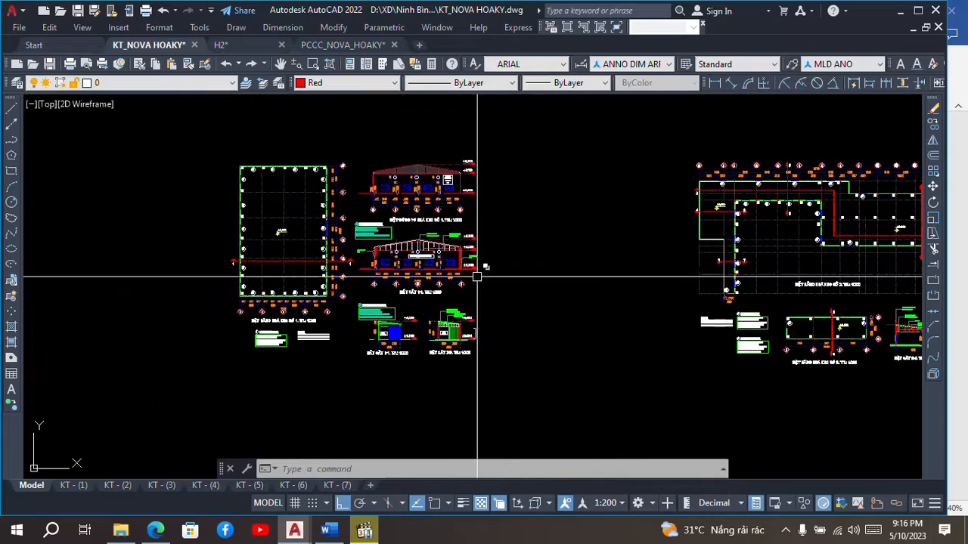
Examine the small sections 1-1 and 3-3 with the Nhà kho số 3 roof notes below the warehouse 1 section.
scroll(444, 353, up, 6)
scroll(378, 332, up, 2)
scroll(331, 323, down, 1)
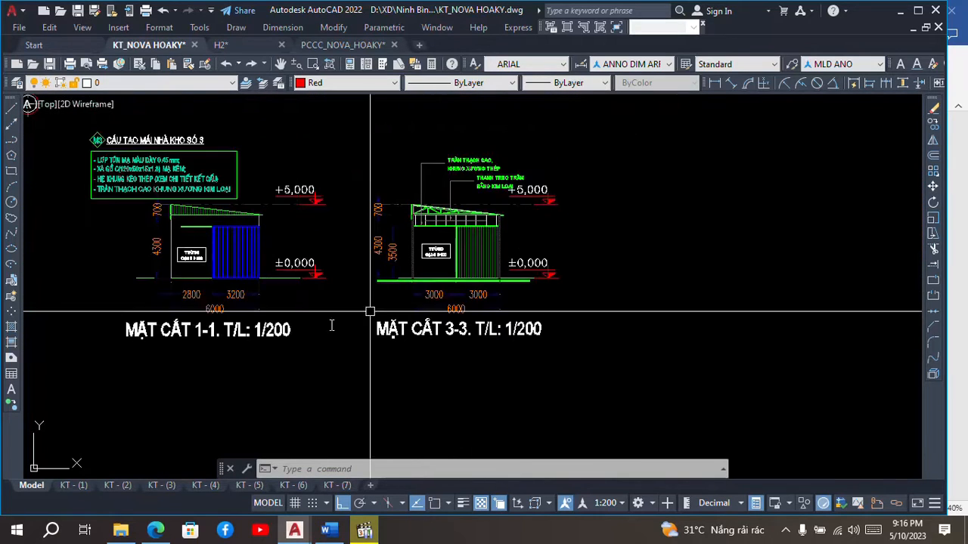
scroll(443, 266, up, 2)
scroll(442, 267, down, 4)
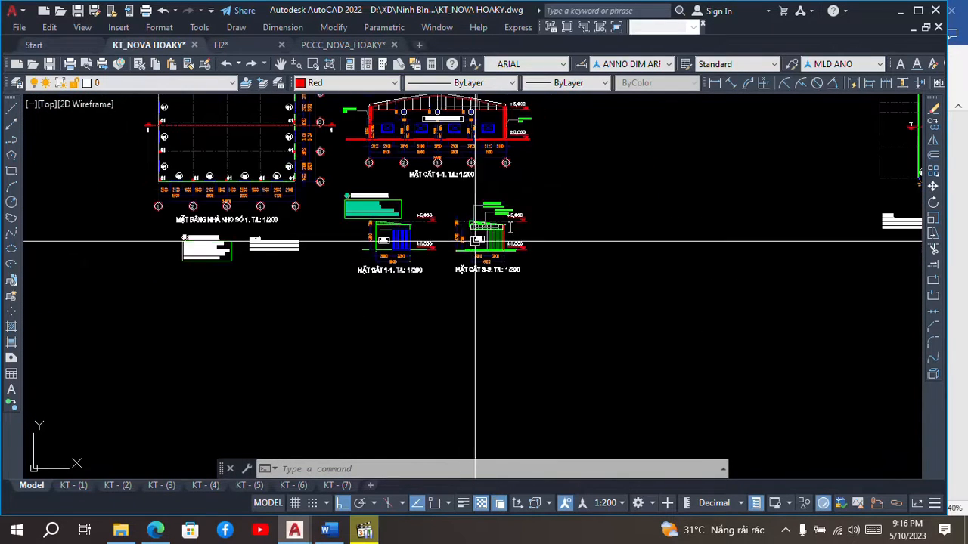
scroll(501, 206, up, 5)
scroll(449, 205, down, 3)
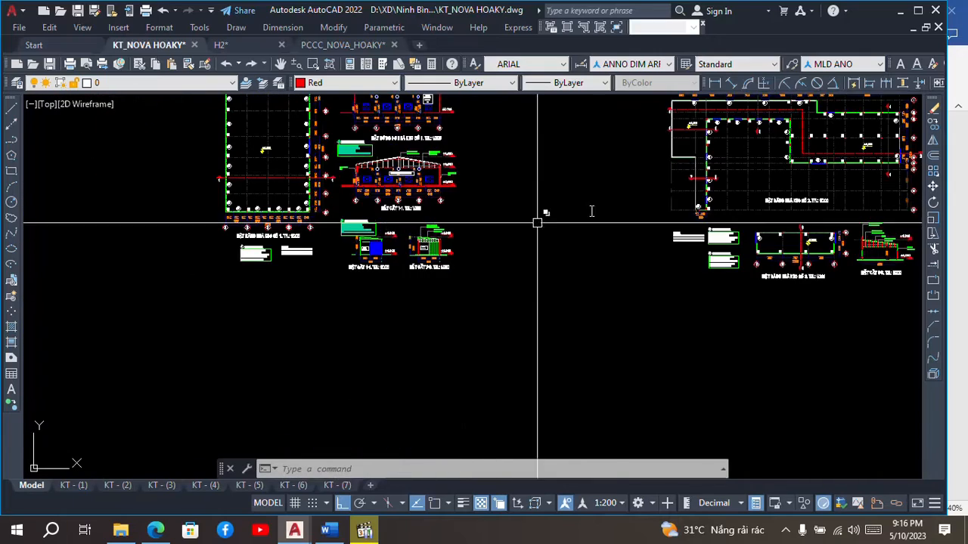
Review the floor plans of Nhà kho số 2 and Nhà kho số 3, and return to the overview of all drawings.
middle_drag(686, 189, 425, 259)
scroll(502, 229, up, 4)
scroll(501, 218, down, 2)
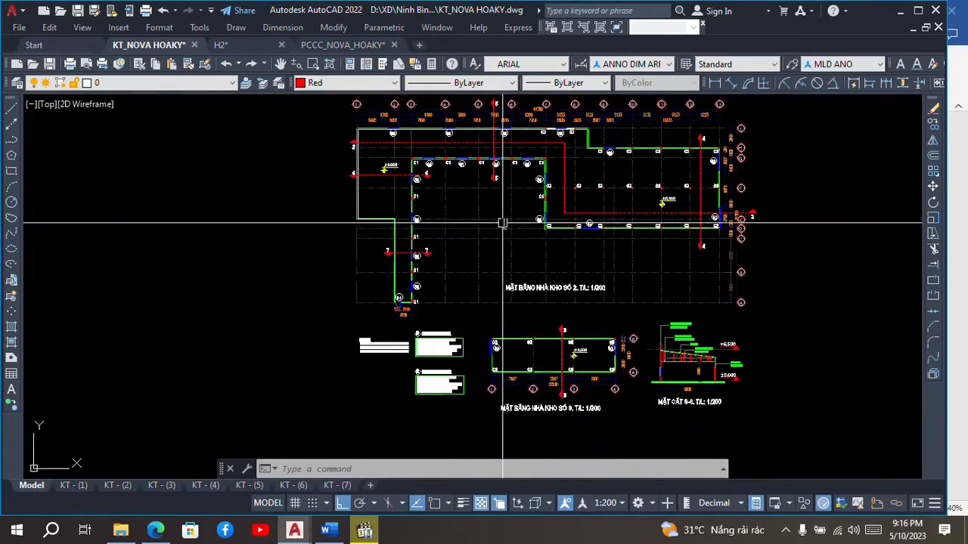
scroll(442, 291, down, 3)
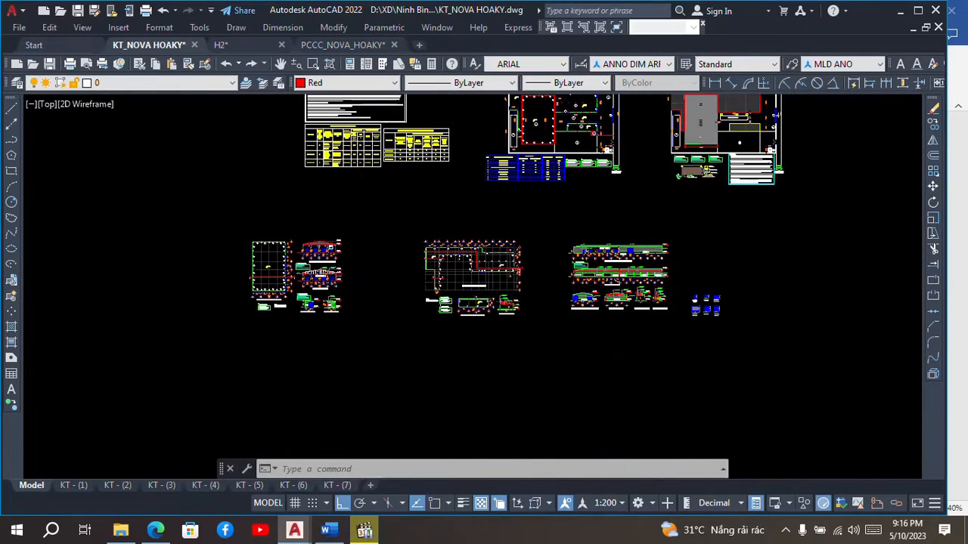
scroll(447, 295, down, 2)
middle_drag(447, 295, 381, 313)
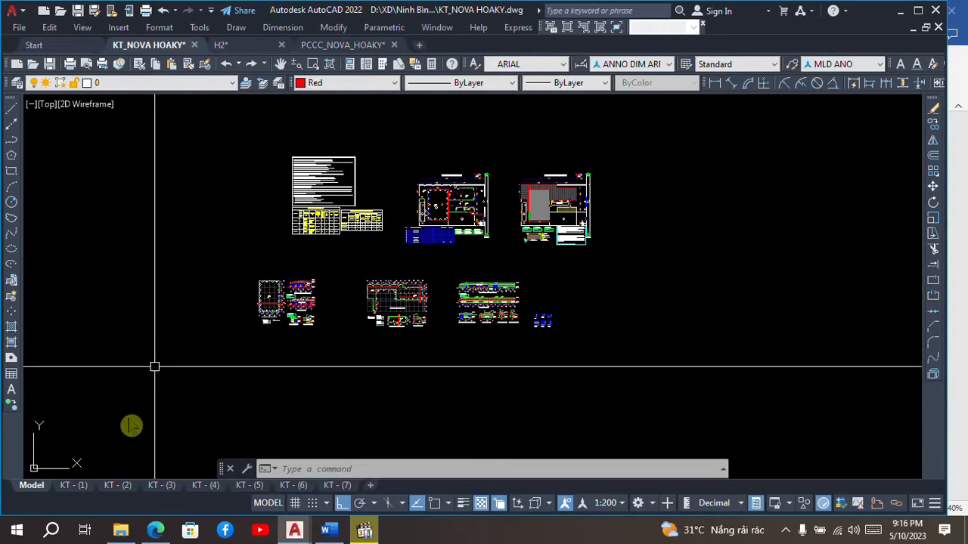
Open the KT - (1) layout and inspect its title block's drawing title, date, scale and number, plus the fire-resistance and fire-hazard tables.
click(75, 487)
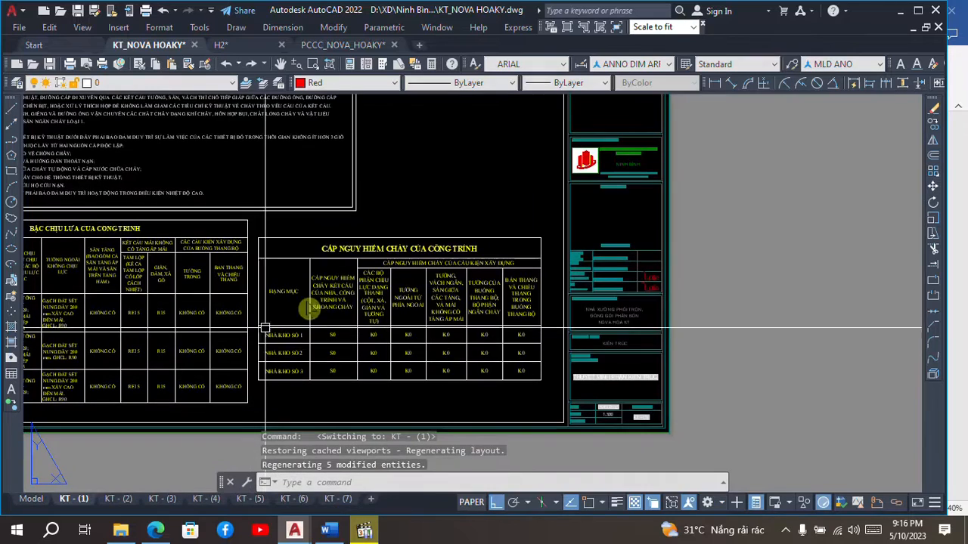
scroll(428, 272, down, 2)
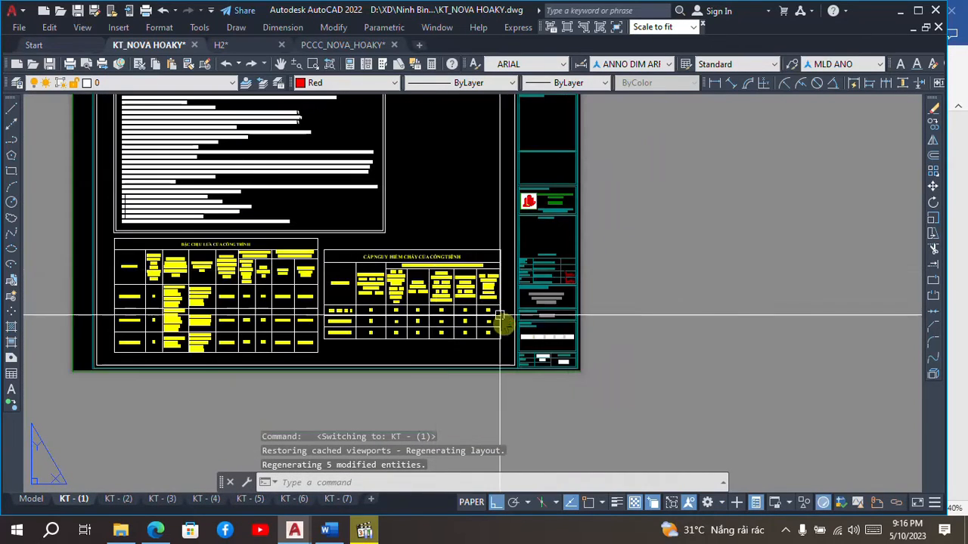
scroll(537, 346, up, 2)
scroll(537, 346, up, 3)
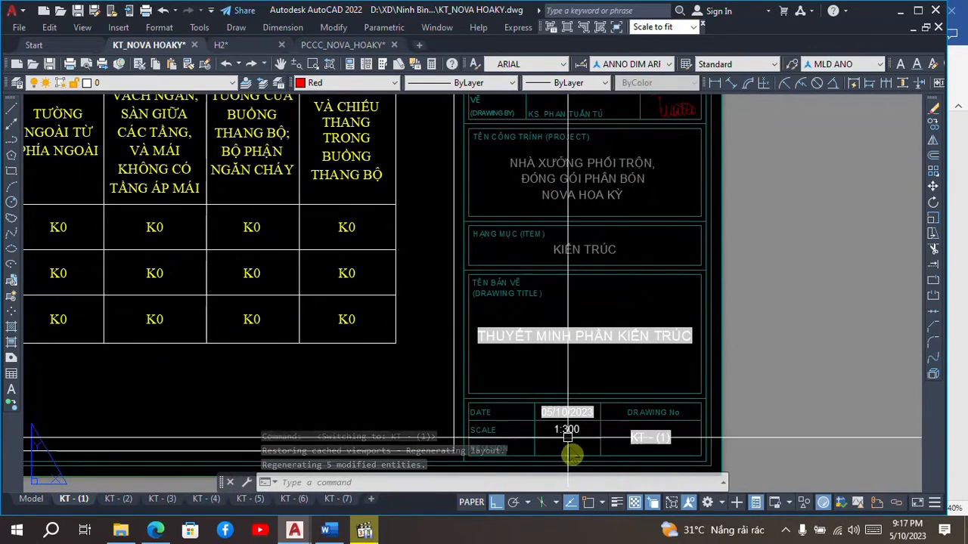
scroll(647, 458, up, 2)
scroll(658, 441, up, 2)
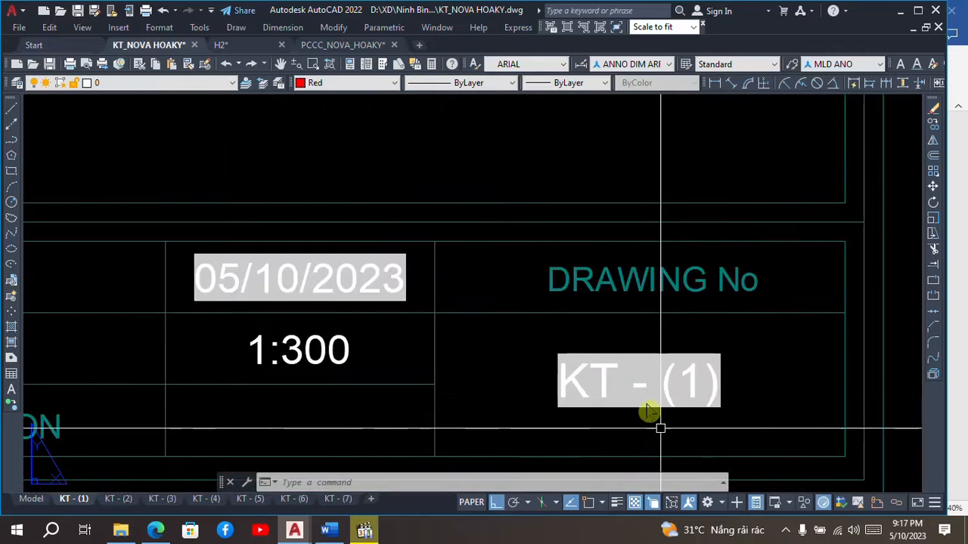
scroll(593, 332, down, 2)
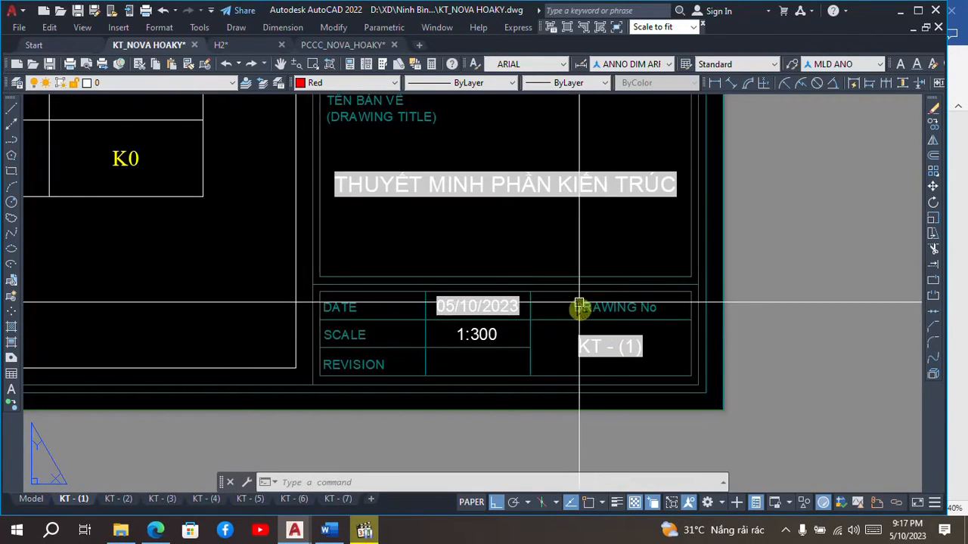
scroll(556, 208, down, 4)
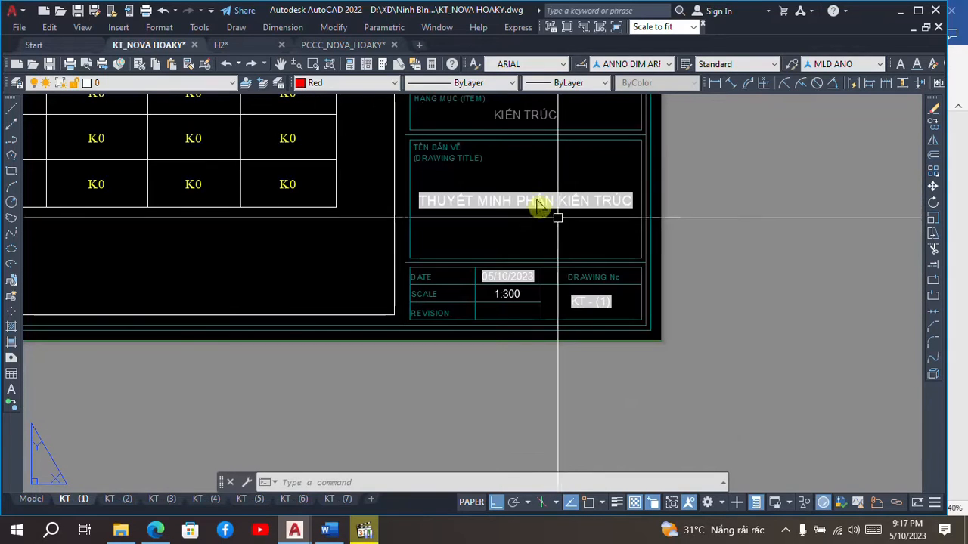
middle_drag(541, 230, 705, 327)
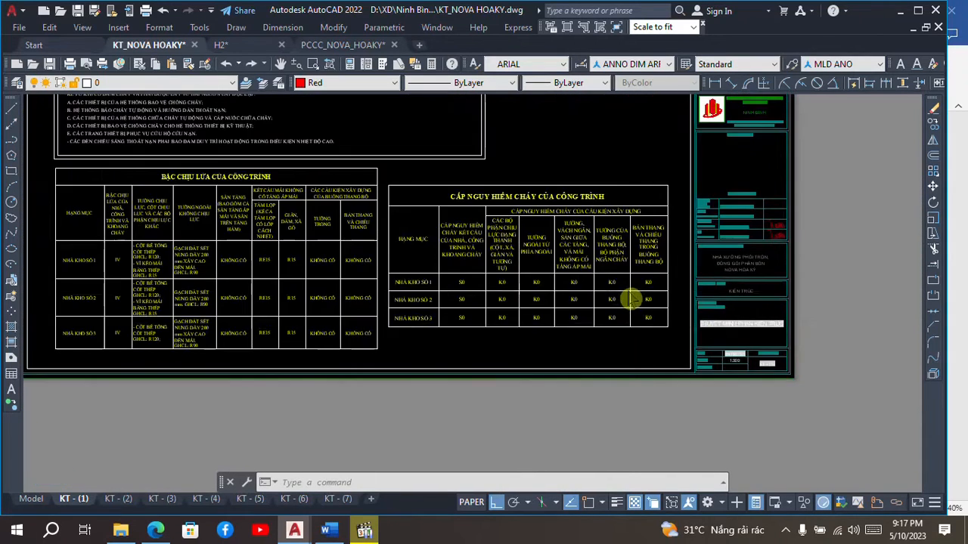
Read section I of the architectural description, the list of applied regulations and standards, above the fire-resistance tables.
scroll(630, 300, down, 2)
middle_drag(537, 233, 598, 333)
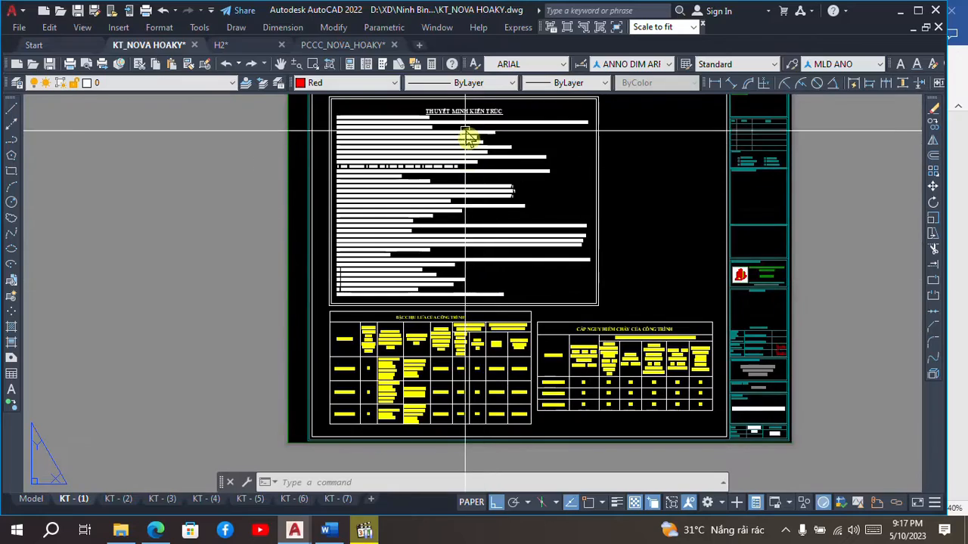
scroll(476, 188, up, 5)
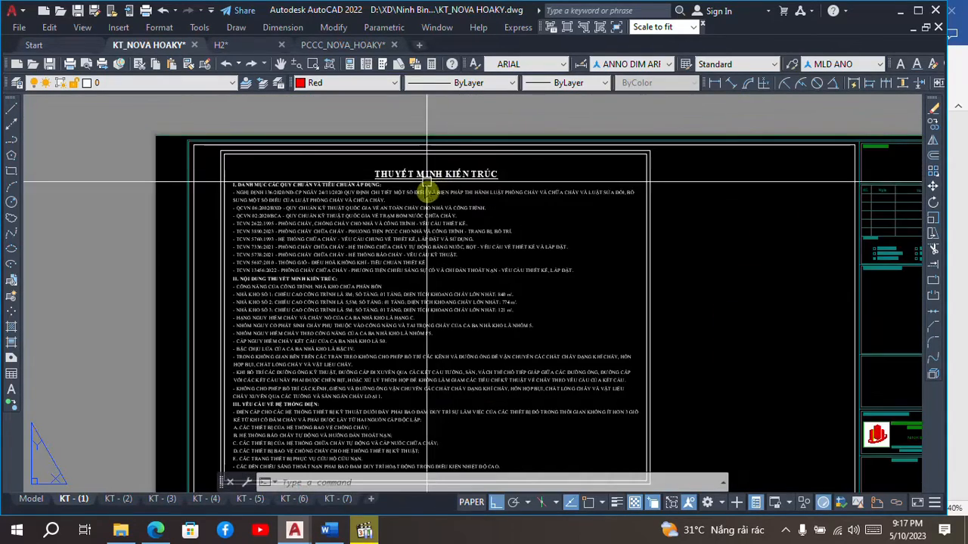
scroll(415, 189, up, 2)
scroll(477, 164, down, 2)
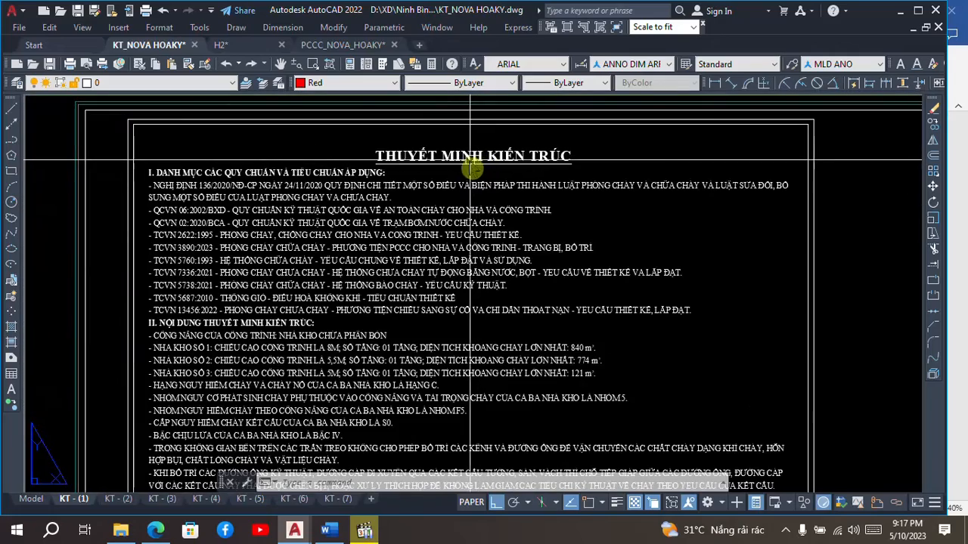
scroll(152, 183, up, 2)
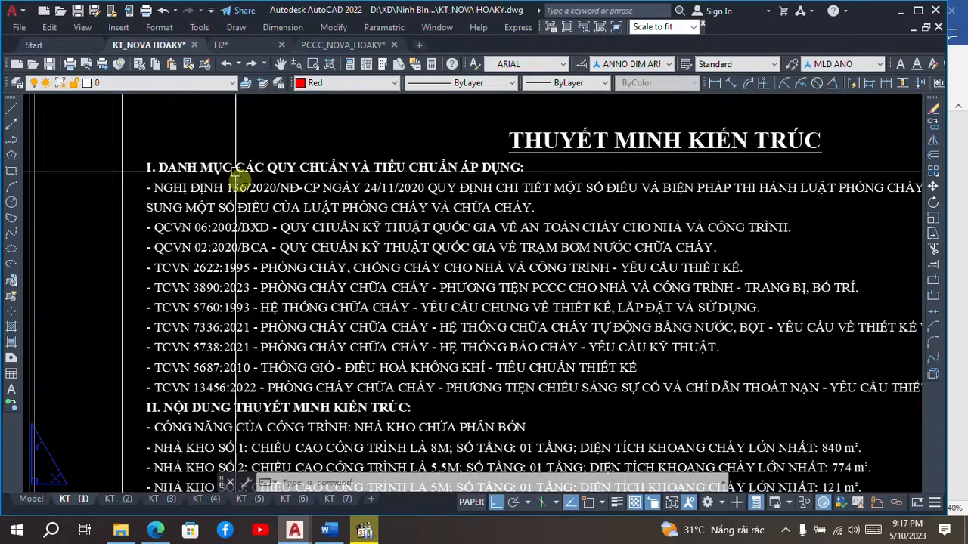
scroll(210, 184, up, 2)
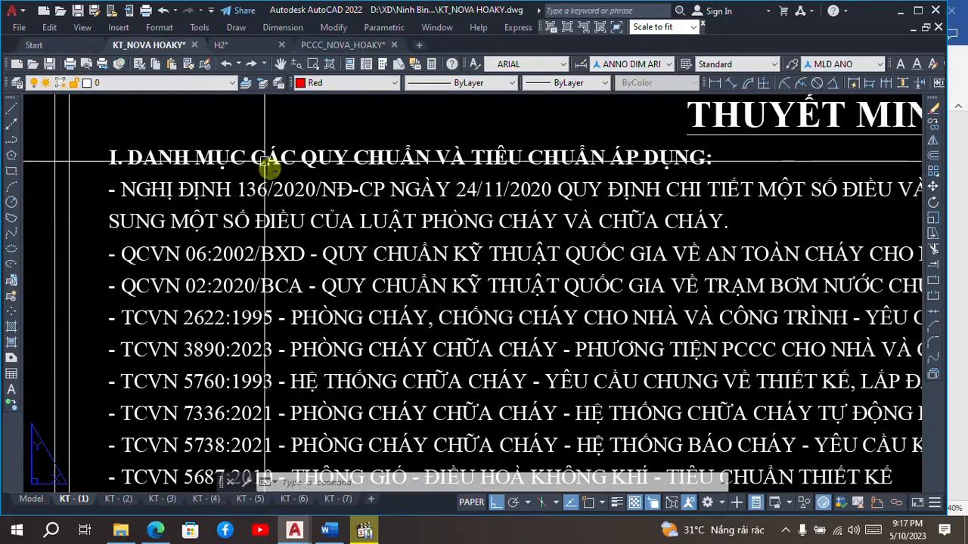
scroll(270, 159, down, 2)
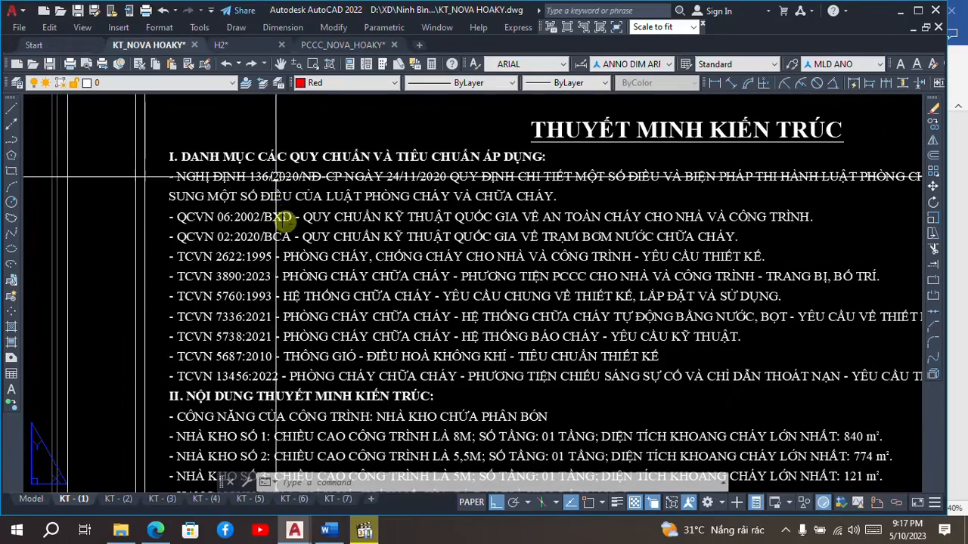
scroll(300, 186, down, 2)
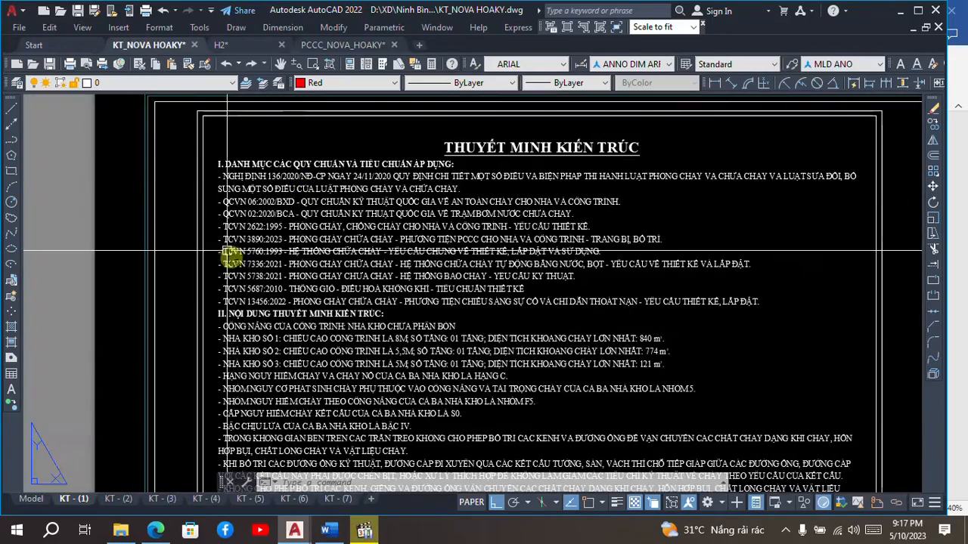
scroll(234, 248, up, 2)
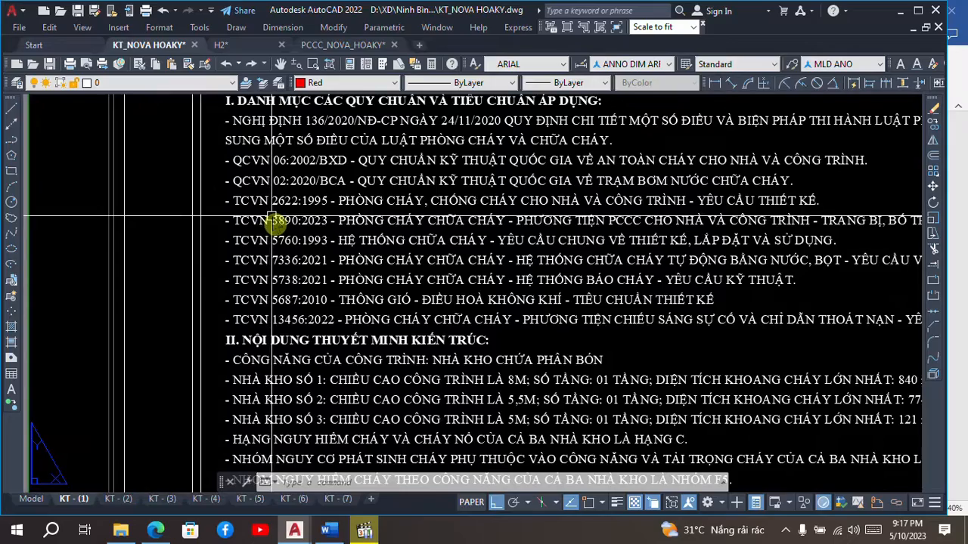
scroll(275, 221, down, 2)
scroll(259, 309, up, 2)
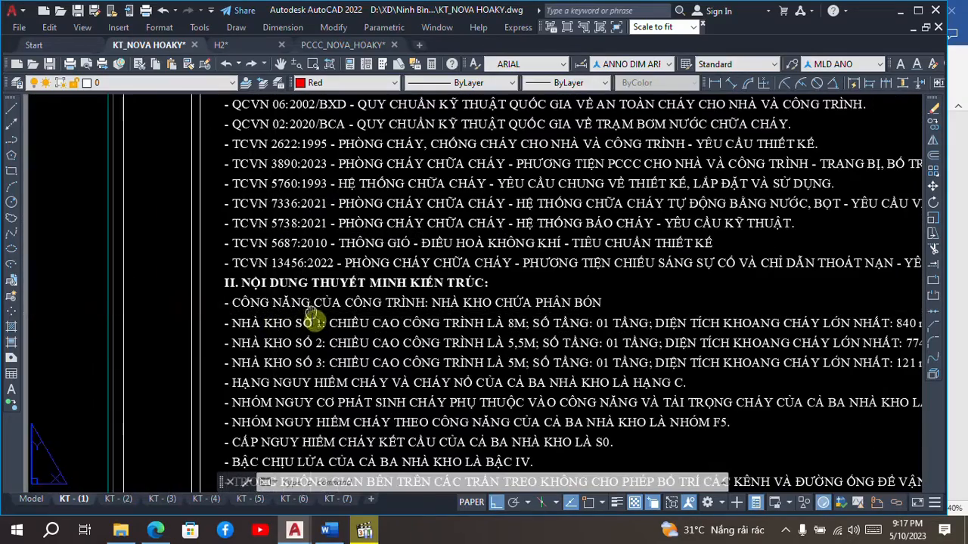
Read section II's entries on the building function and on the height, storeys and fire compartment area of warehouses 1 to 3.
middle_drag(310, 310, 288, 225)
scroll(295, 192, up, 3)
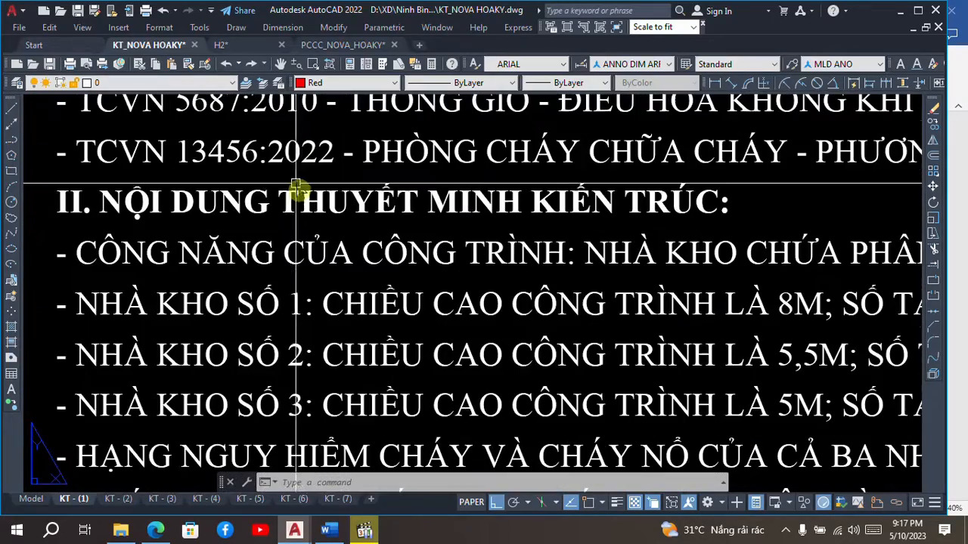
scroll(291, 182, down, 2)
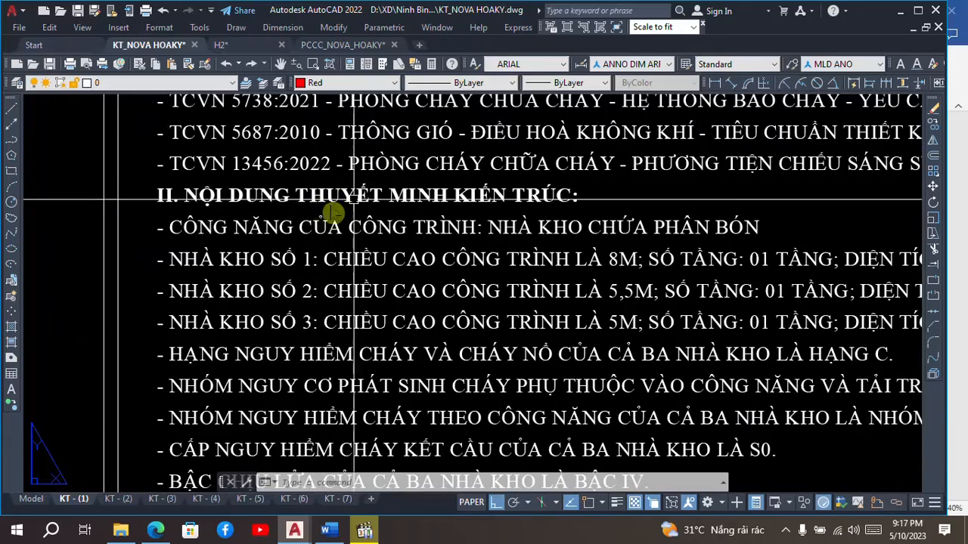
scroll(333, 214, down, 2)
scroll(282, 243, up, 1)
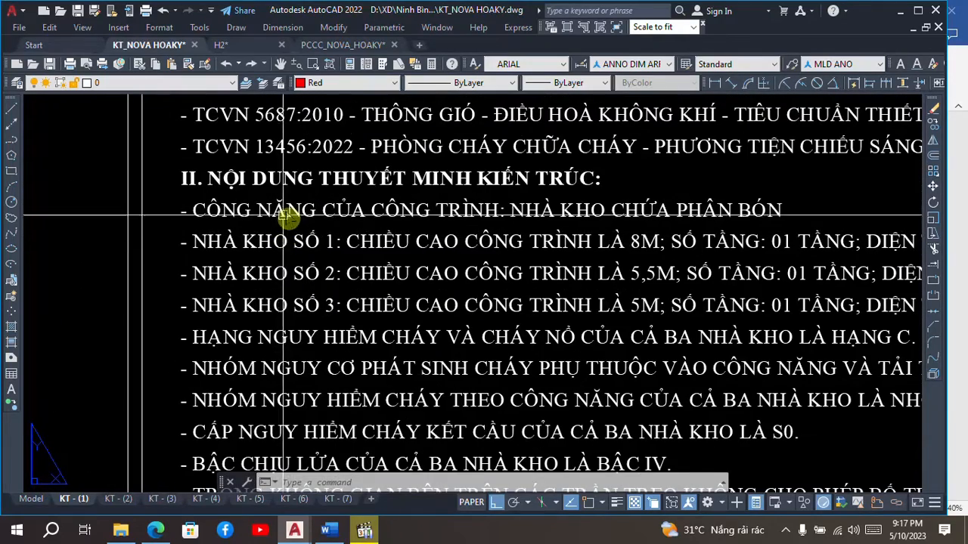
scroll(290, 198, down, 1)
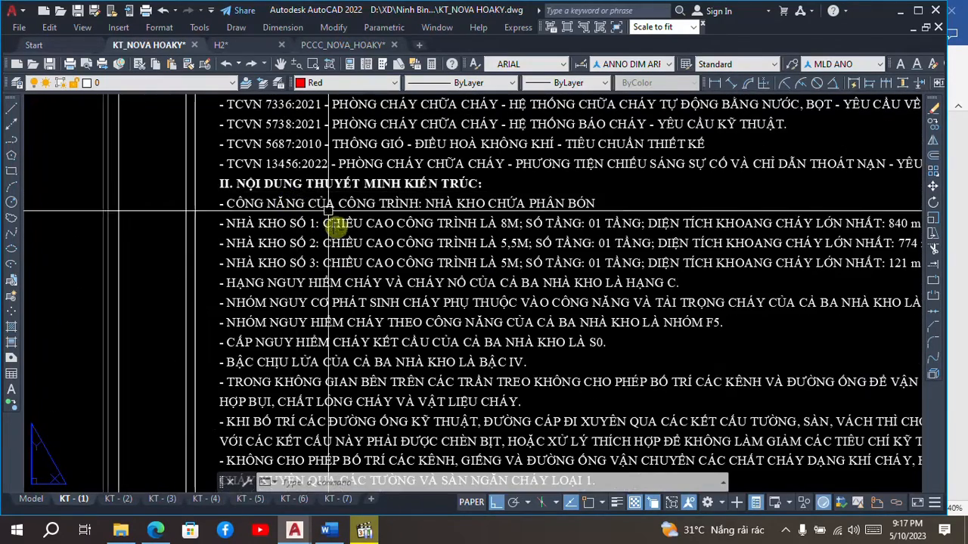
scroll(344, 237, up, 1)
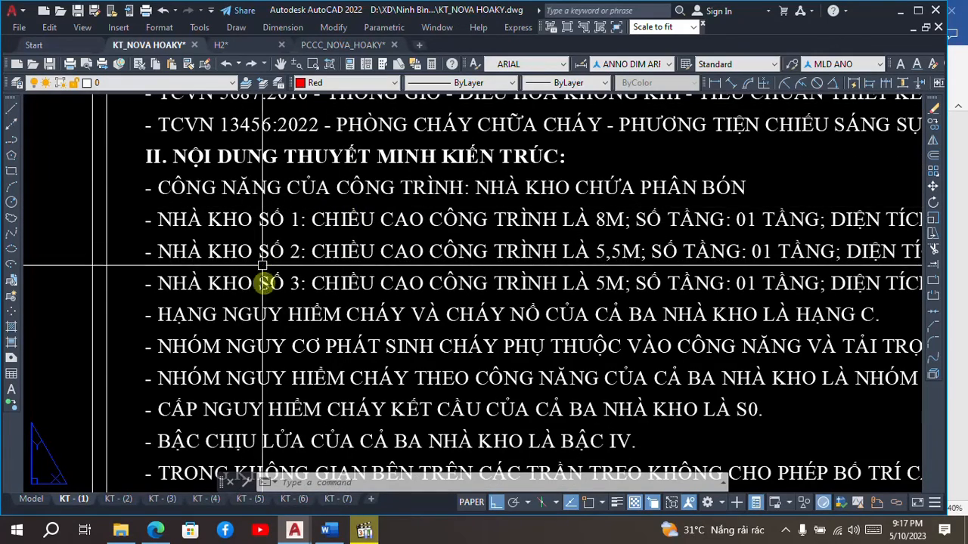
middle_drag(309, 282, 310, 199)
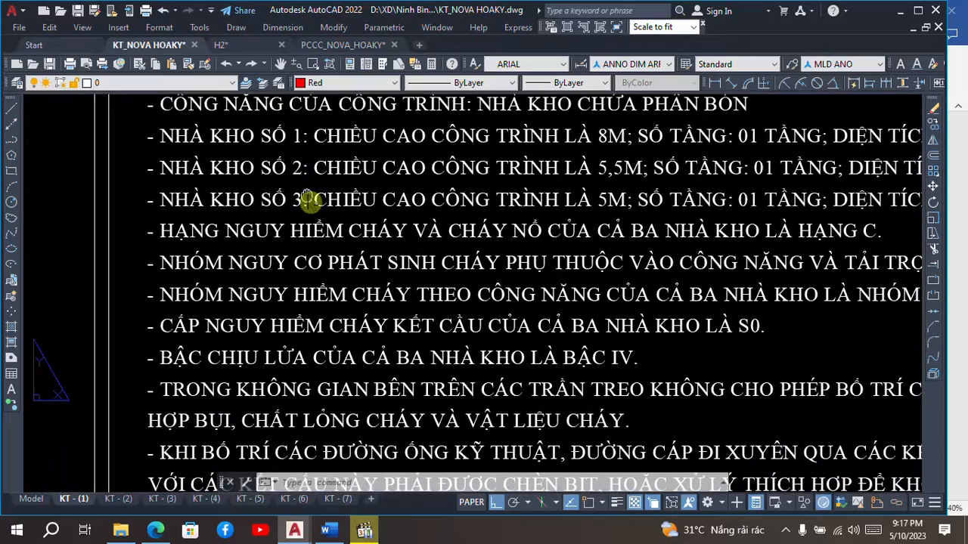
scroll(338, 230, down, 1)
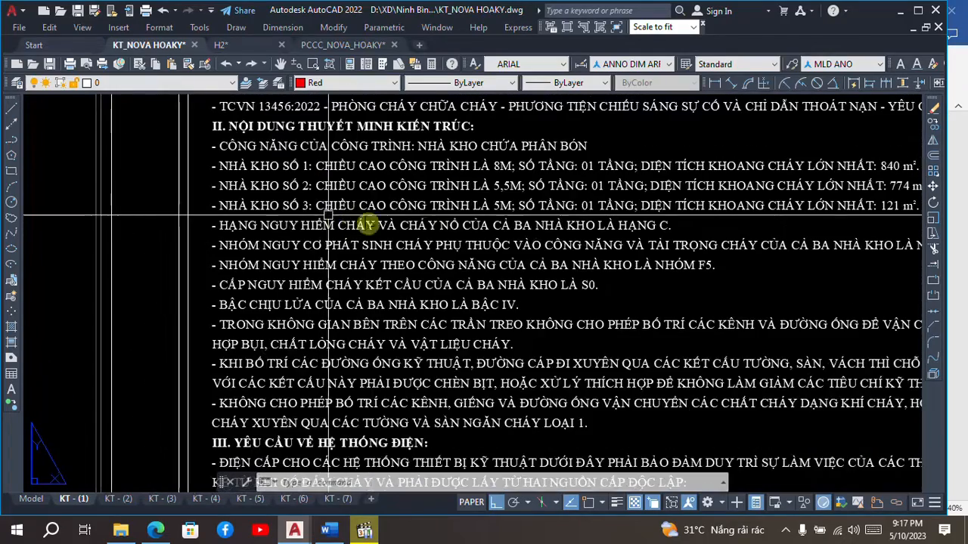
Draw a red rectangle around the words "KHO LÀ HẠNG C." in section II's fire and explosion hazard line.
scroll(606, 222, up, 3)
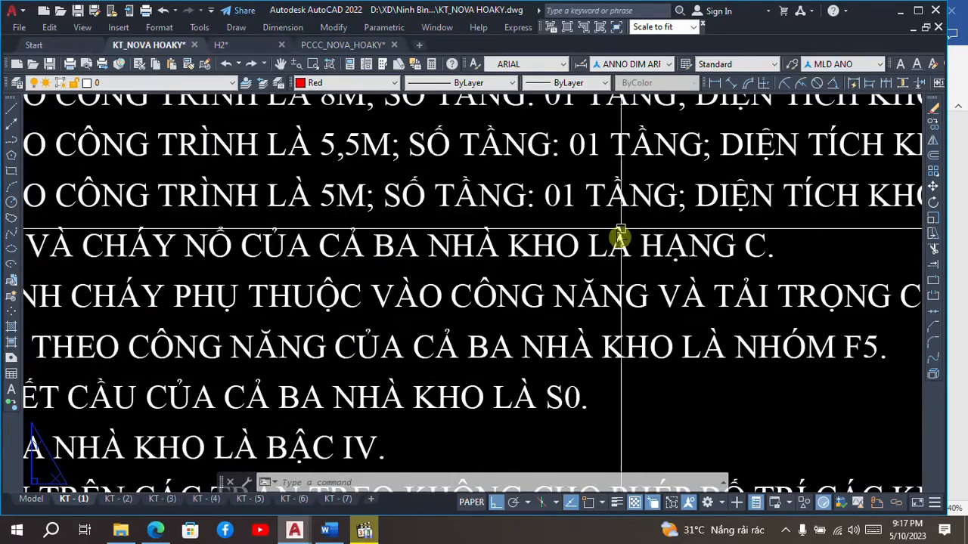
text(REC)
key(space)
click(505, 221)
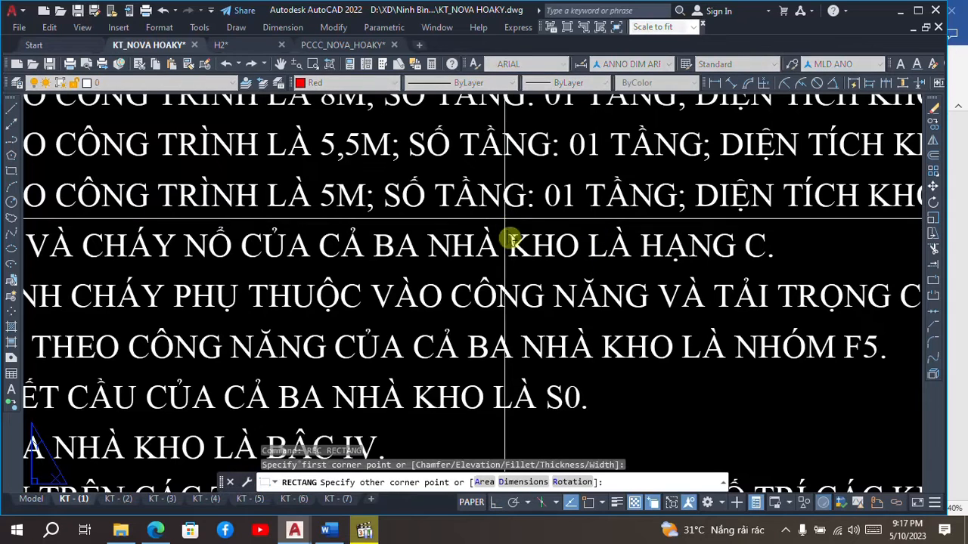
click(796, 268)
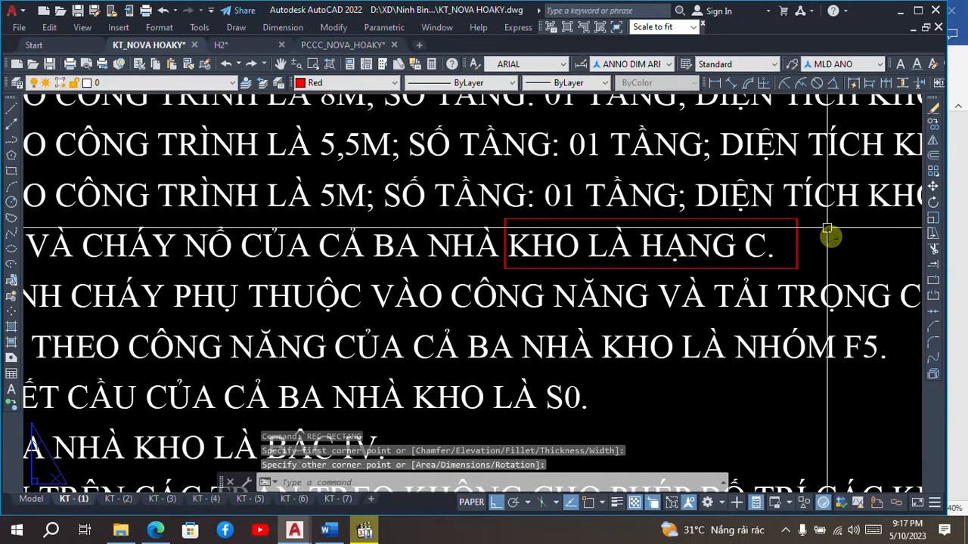
Erase the red rectangle around the "HẠNG C" text.
key(Escape)
text(E)
key(space)
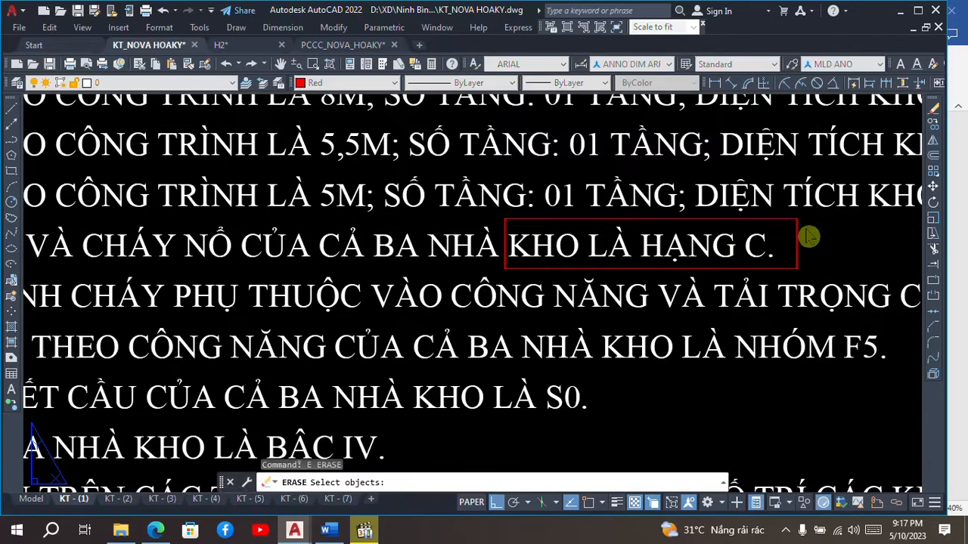
click(798, 237)
scroll(807, 234, down, 2)
scroll(806, 227, down, 2)
key(space)
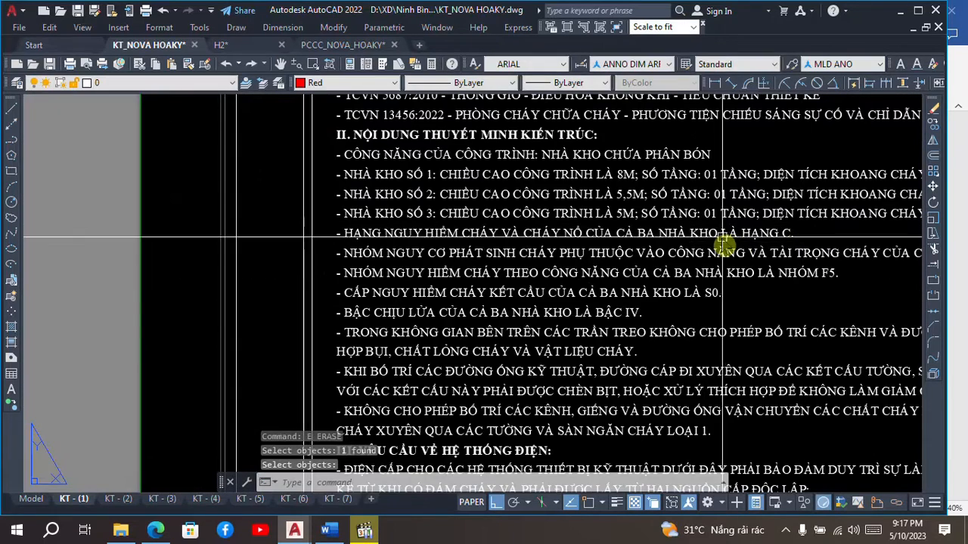
Examine the fire and explosion hazard category line for the three warehouses in section II.
scroll(756, 204, up, 2)
scroll(497, 204, down, 1)
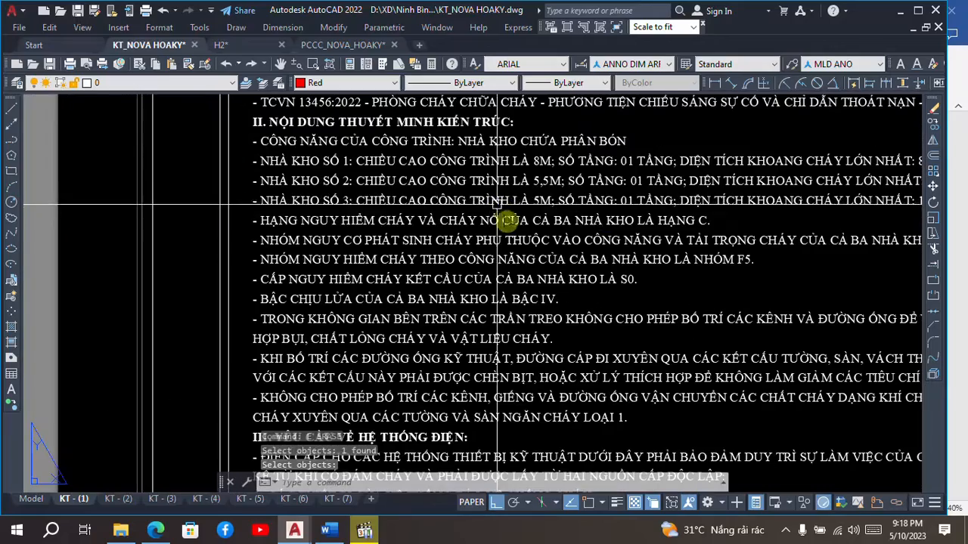
scroll(651, 210, up, 2)
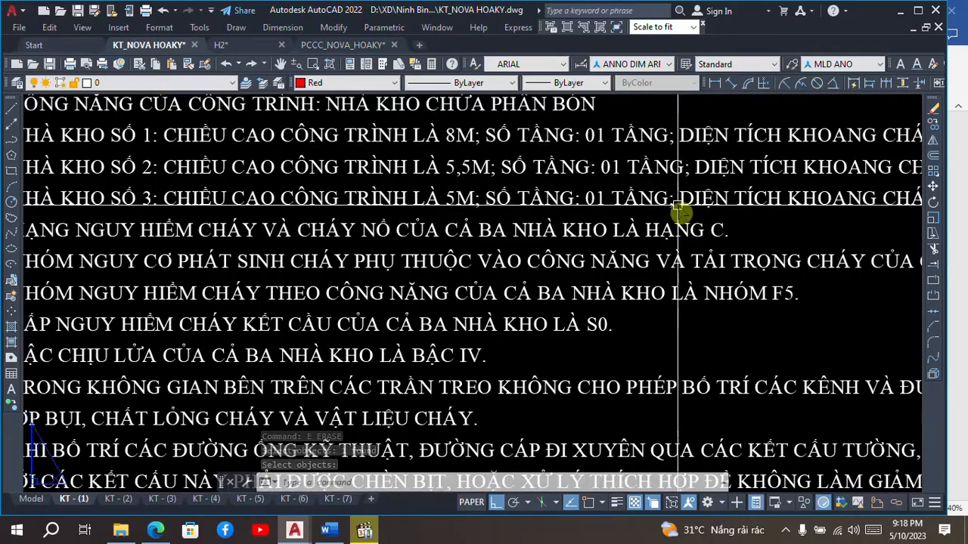
scroll(681, 212, down, 2)
scroll(683, 213, up, 2)
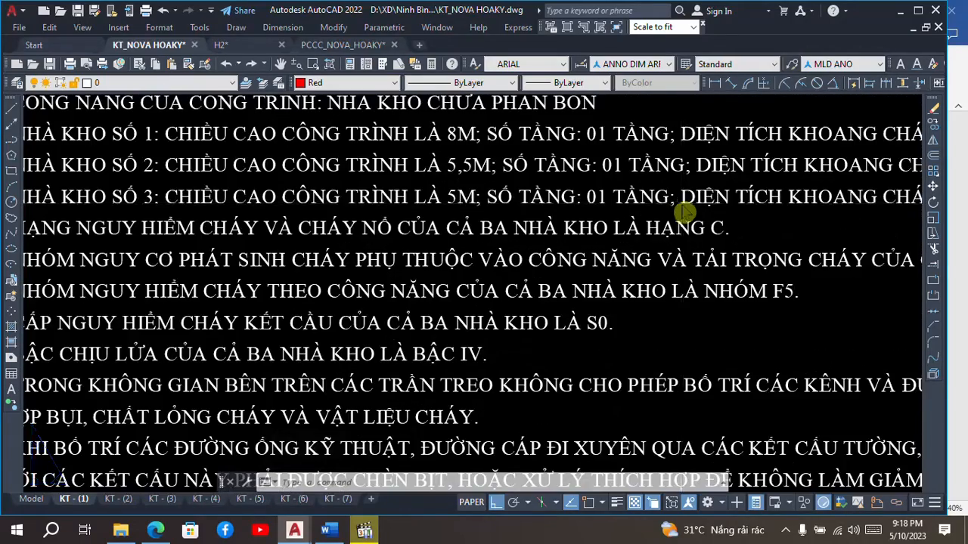
scroll(684, 213, up, 2)
scroll(678, 212, down, 1)
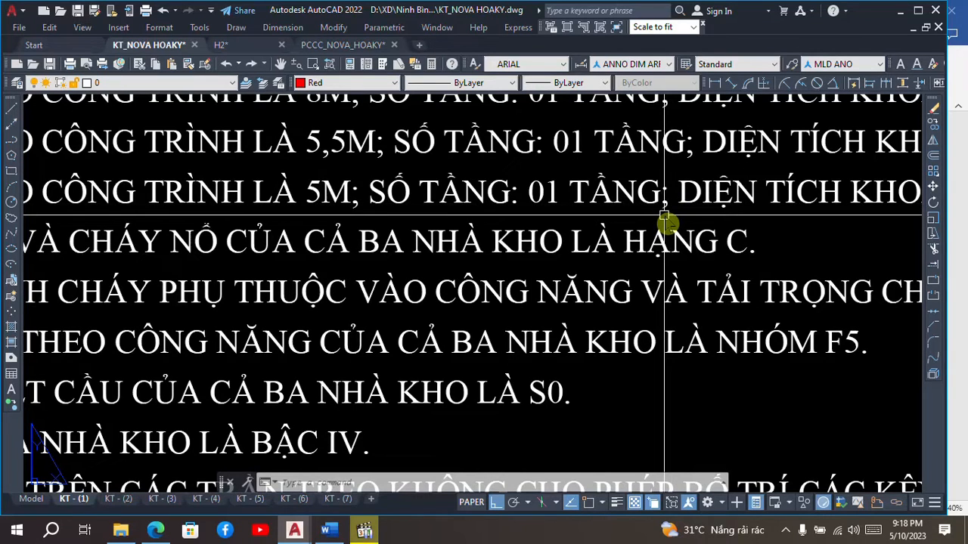
scroll(666, 221, down, 1)
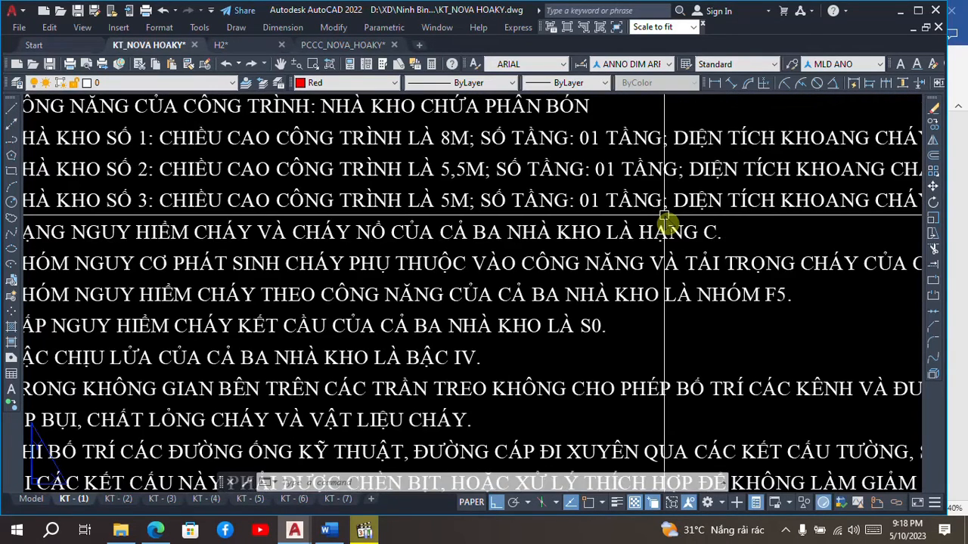
scroll(667, 221, up, 1)
scroll(667, 221, down, 1)
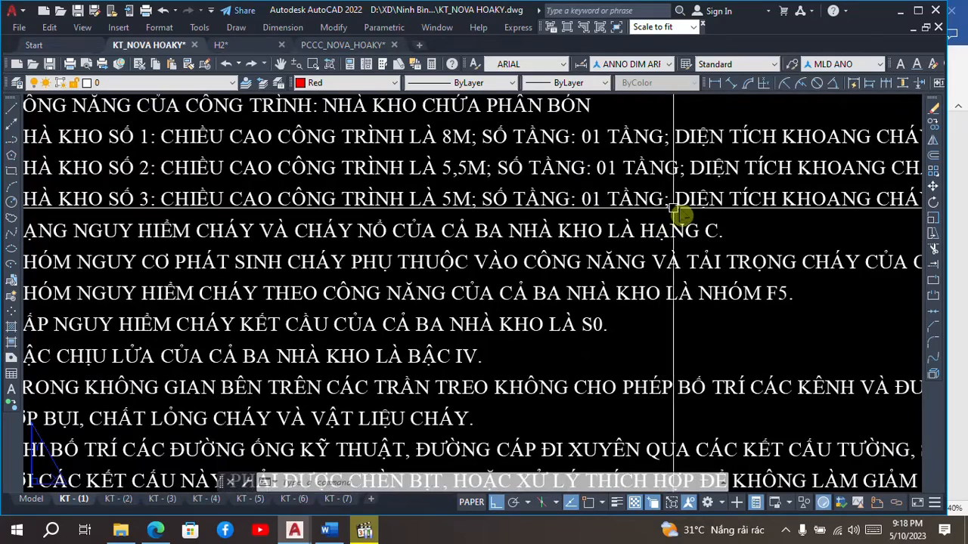
Examine section II's line on the fire-occurrence risk group based on function and fire load, together with the neighbouring hazard classification lines.
scroll(678, 215, down, 1)
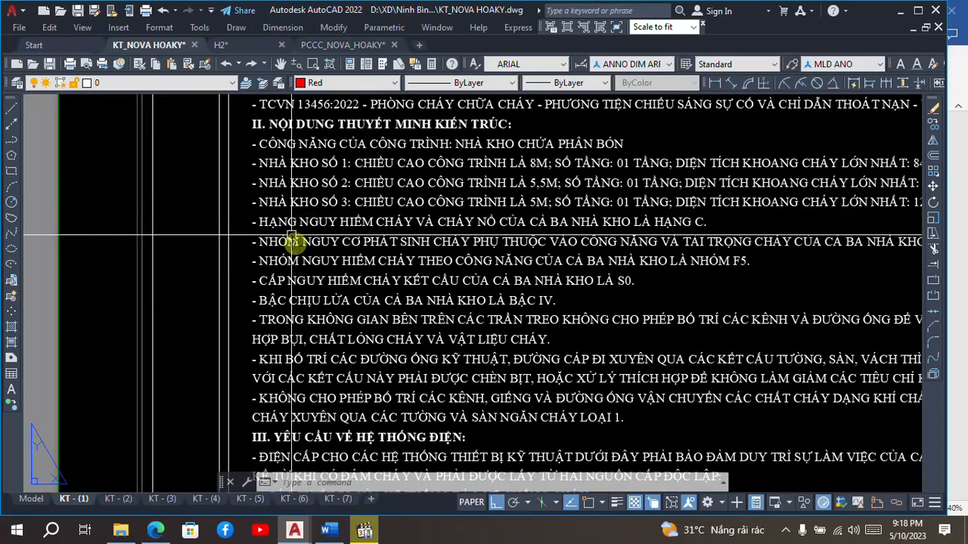
scroll(293, 241, up, 1)
scroll(272, 219, up, 2)
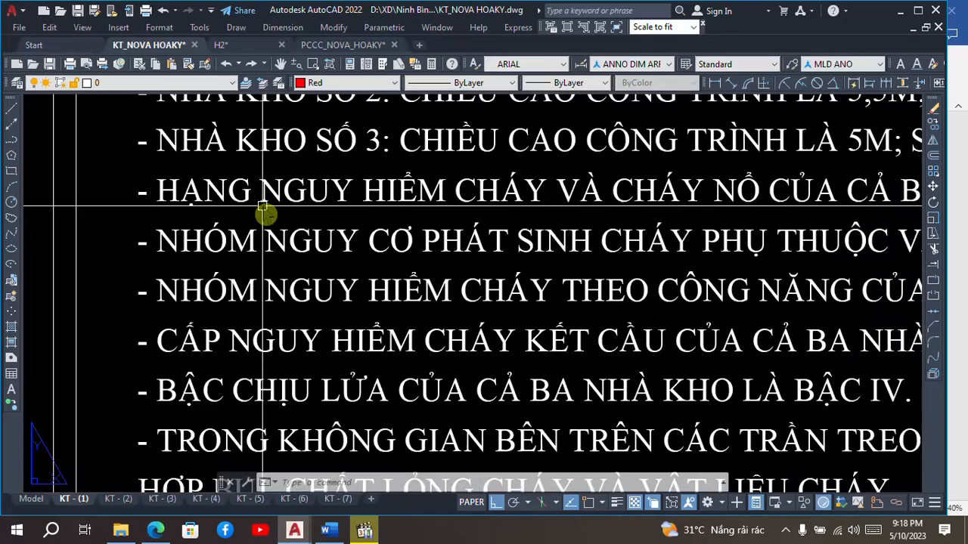
scroll(292, 207, down, 1)
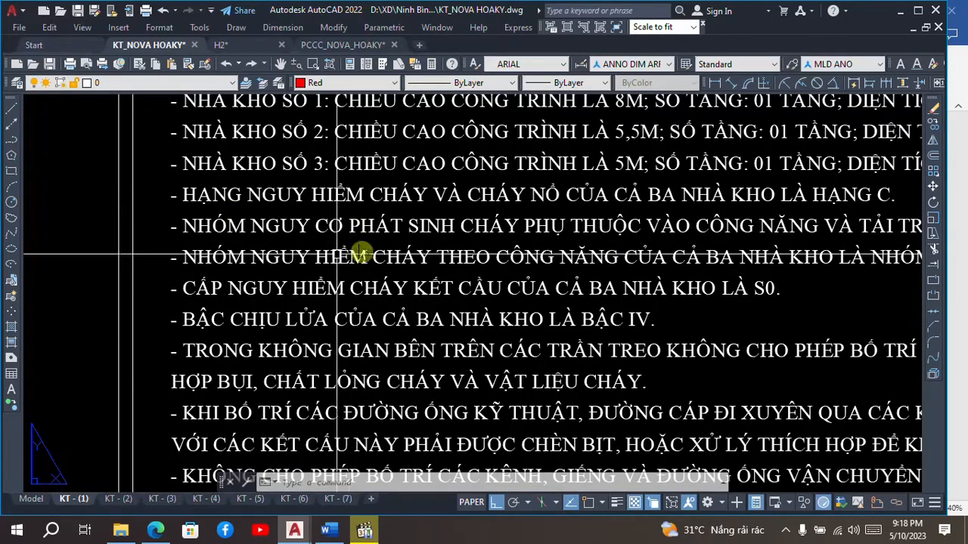
scroll(678, 253, down, 2)
mouse_move(730, 257)
middle_down()
mouse_move(722, 271)
mouse_move(476, 255)
middle_up()
scroll(660, 231, up, 2)
scroll(665, 227, down, 2)
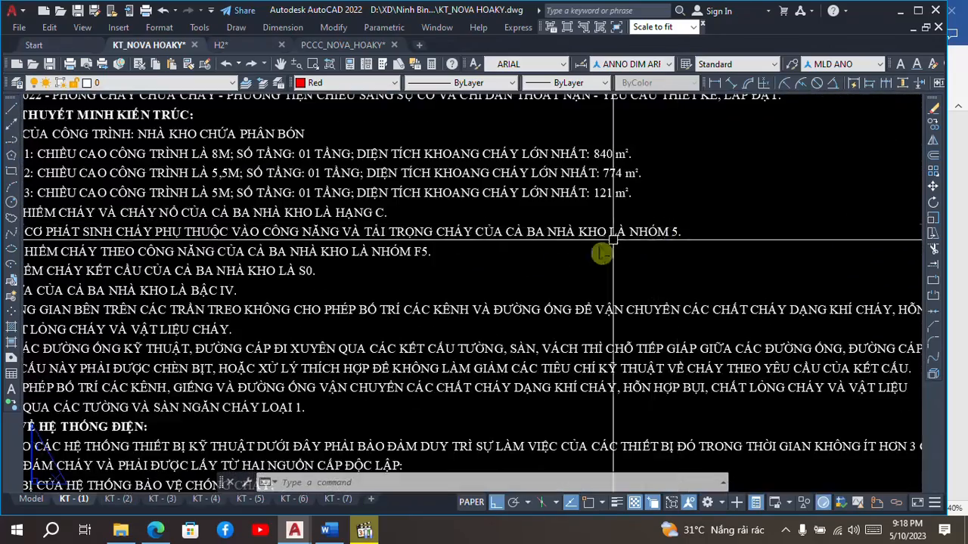
scroll(612, 240, down, 3)
scroll(605, 231, up, 3)
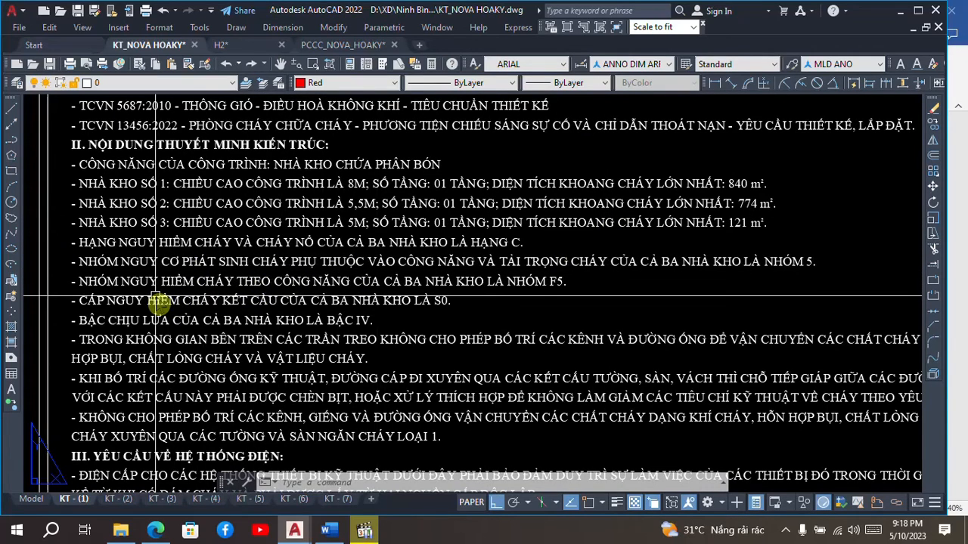
Draw a red rectangle around the line classifying the three warehouses' functional fire hazard as NHÓM F5.
text(rec)
key(Return)
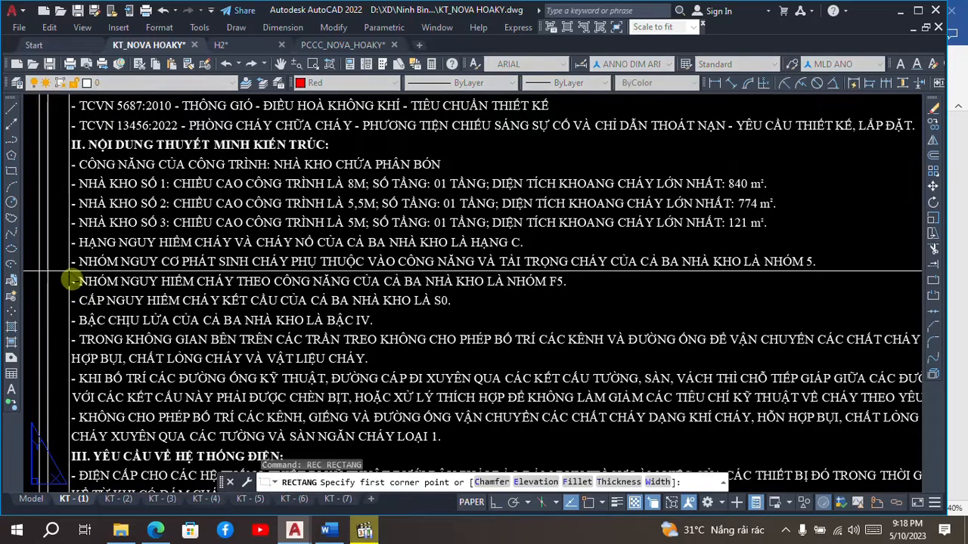
click(68, 273)
click(592, 298)
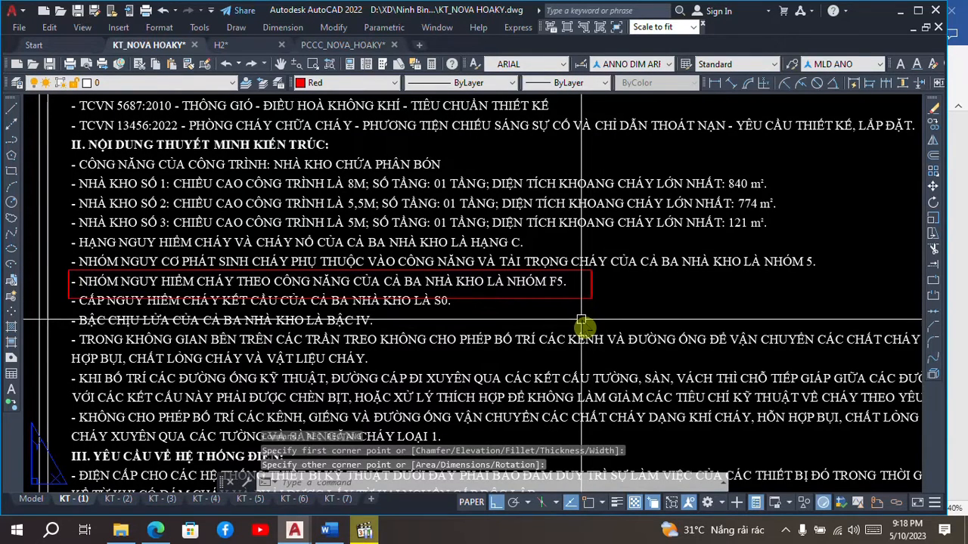
Erase the red rectangle around the line classifying the three warehouses' functional fire hazard as NHÓM F5.
text(e)
key(Return)
click(578, 299)
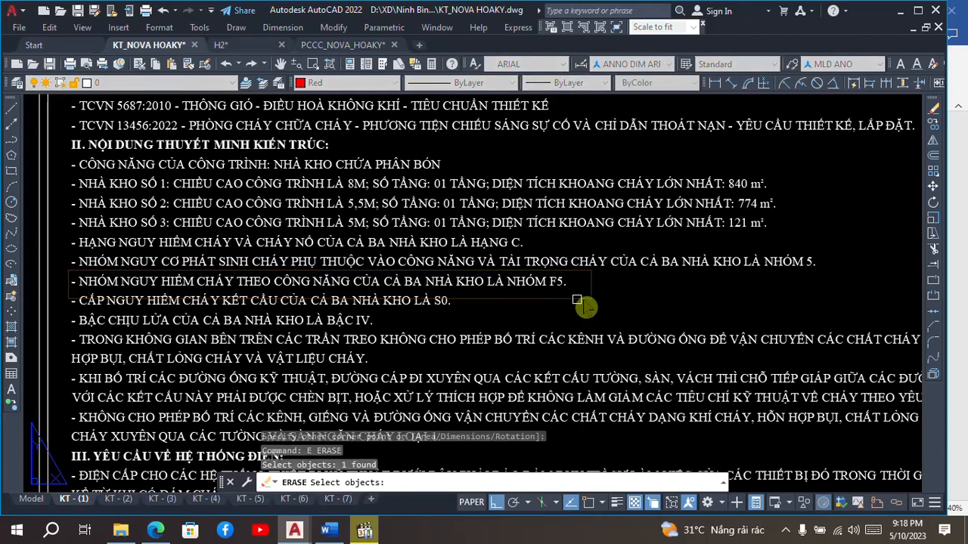
key(Return)
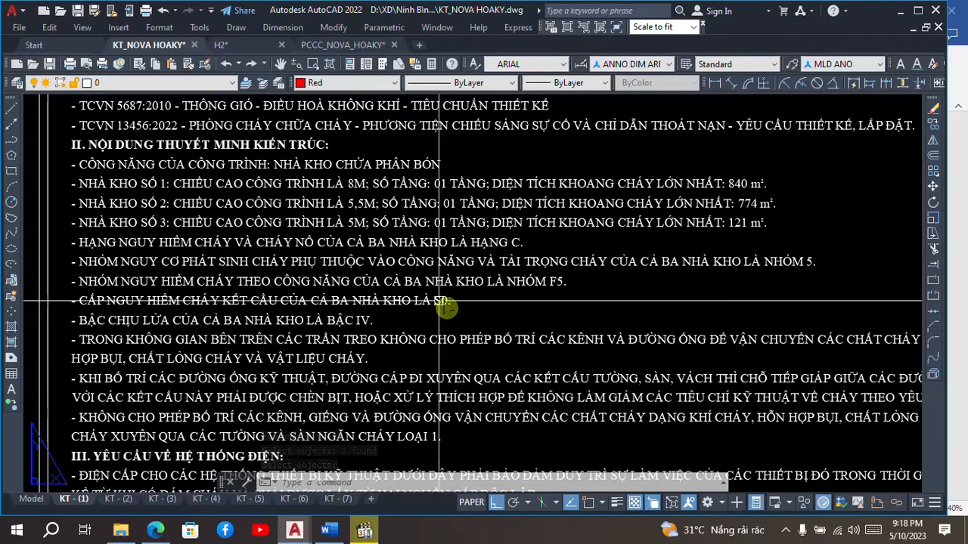
Examine the CẤP NGUY HIỂM CHÁY CỦA CÔNG TRÌNH table below the architectural description on layout KT - (1).
scroll(505, 262, down, 4)
scroll(505, 261, down, 2)
middle_drag(525, 323, 431, 227)
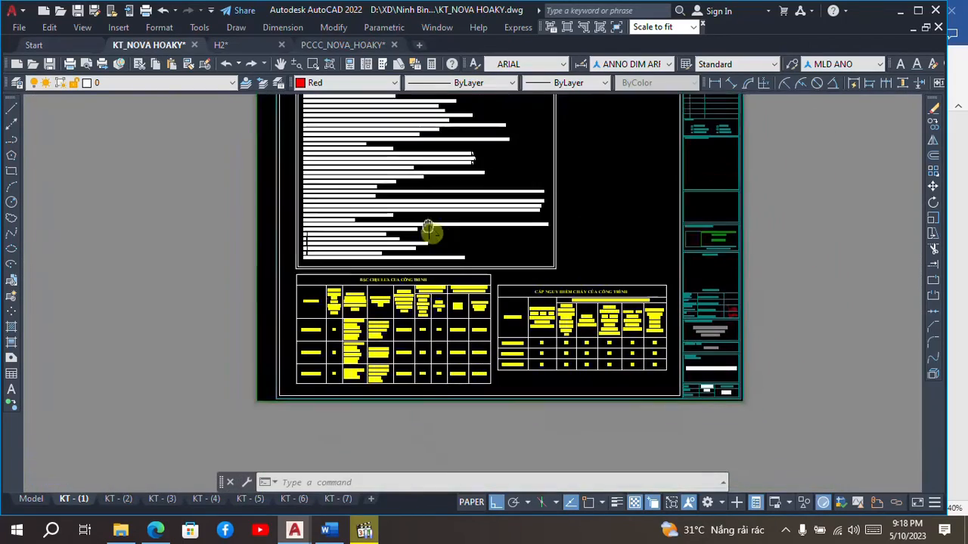
scroll(540, 292, up, 4)
middle_drag(570, 334, 516, 267)
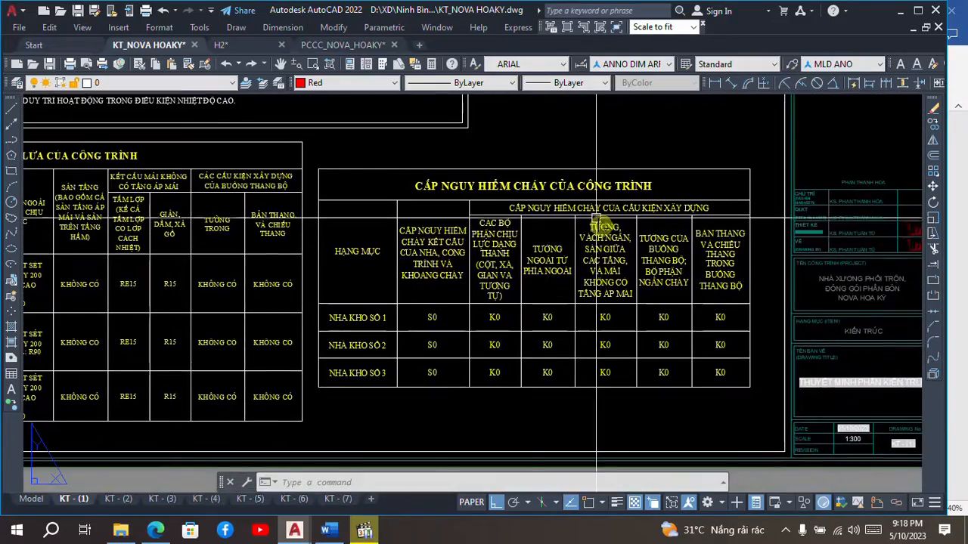
scroll(561, 231, up, 3)
scroll(511, 222, down, 3)
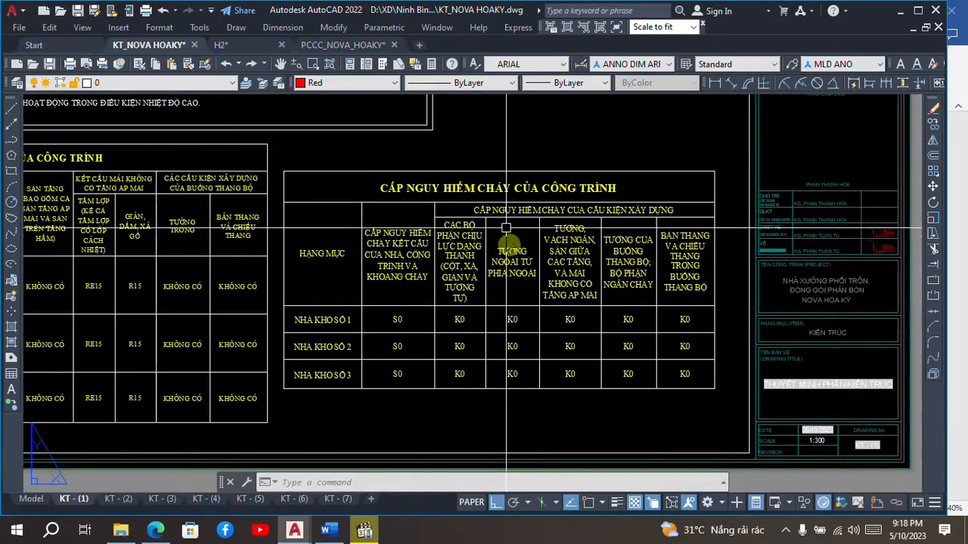
Switch to Microsoft Edge and go to page 30 of the first QCVN 06_2022 BXD.pdf document to view Bảng 5.
click(157, 532)
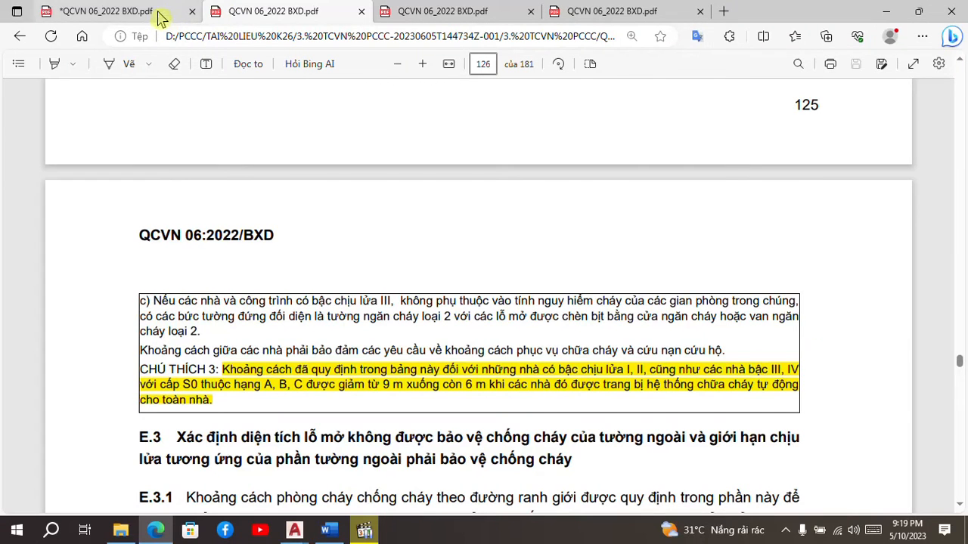
click(160, 19)
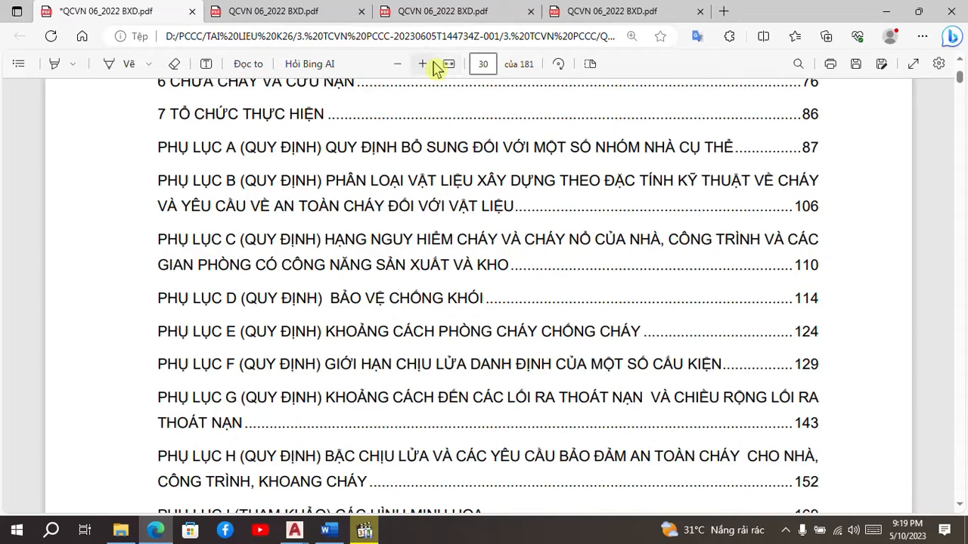
key(Return)
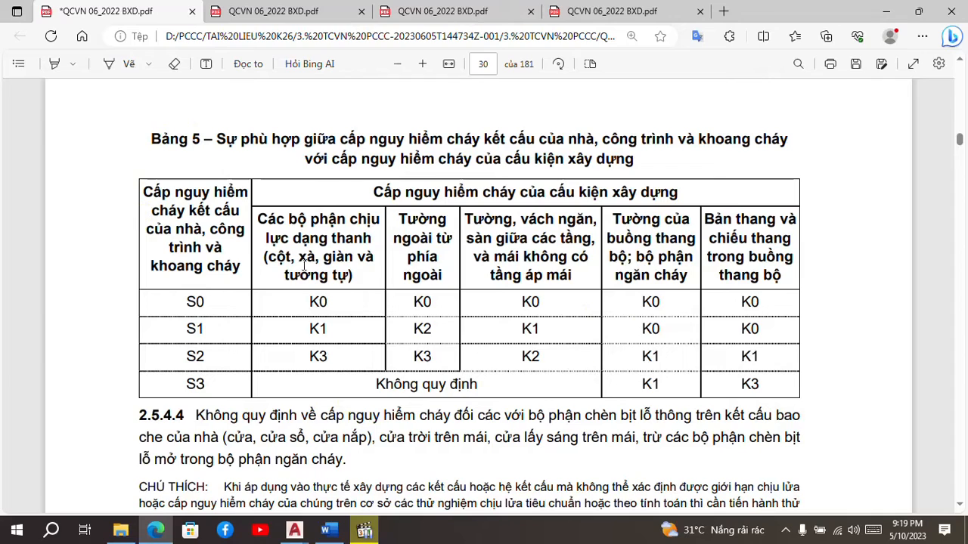
Return to KT_NOVA HOAKY.dwg in AutoCAD and examine the structural and component fire hazard classes listed for the three warehouses.
mouse_move(295, 531)
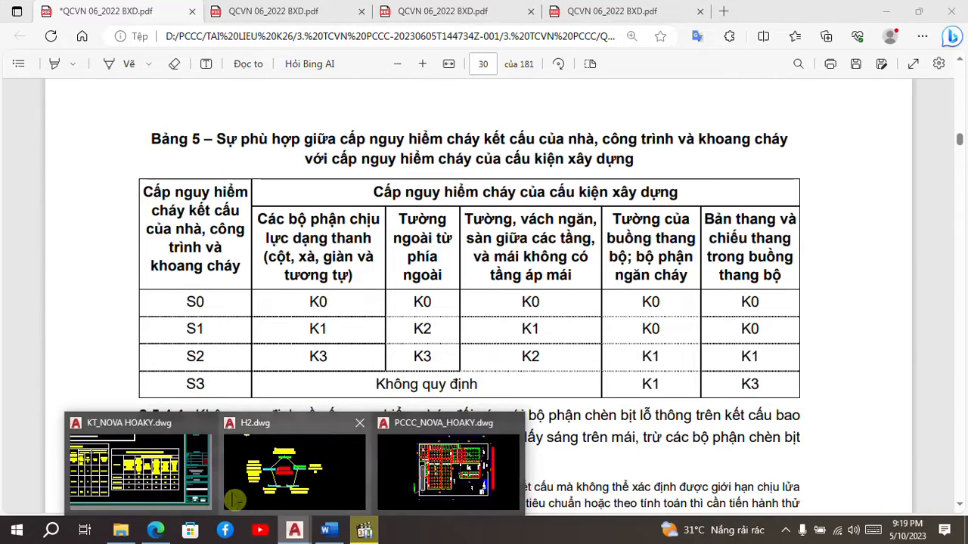
click(140, 472)
scroll(503, 156, up, 3)
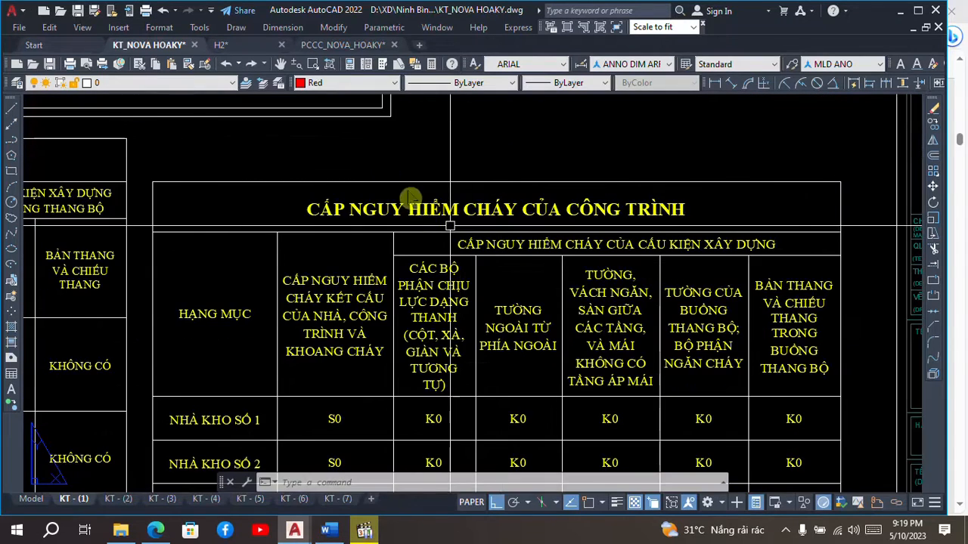
scroll(406, 168, down, 3)
scroll(794, 408, up, 4)
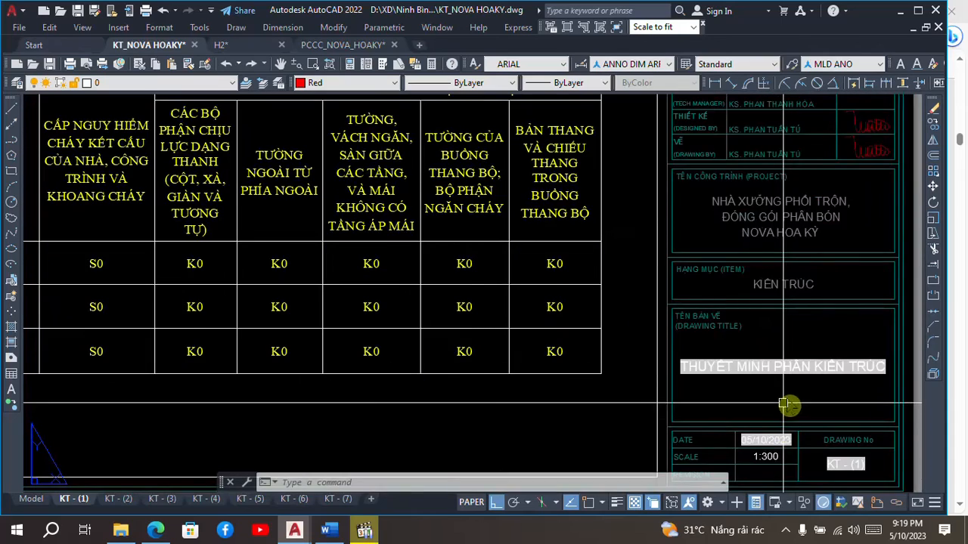
scroll(800, 387, down, 2)
scroll(512, 295, up, 2)
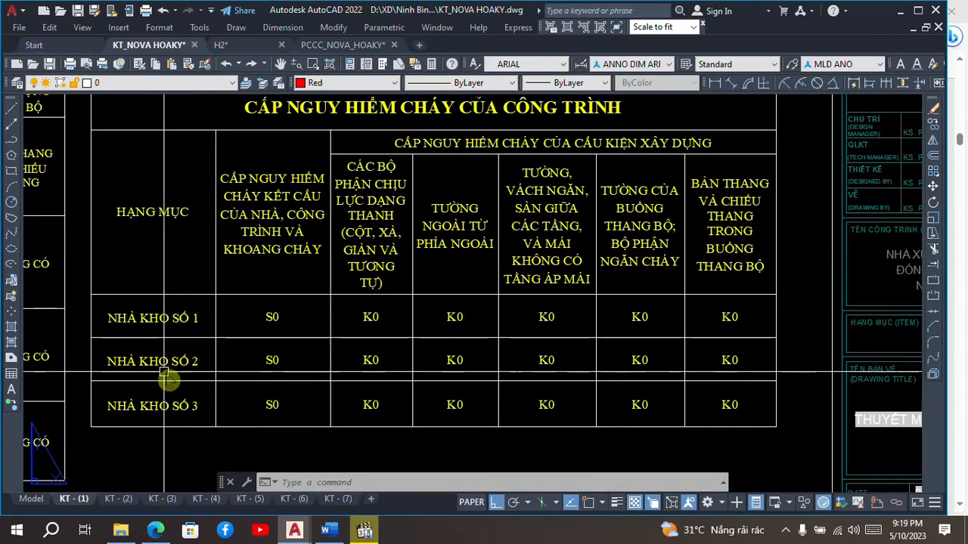
scroll(344, 302, down, 6)
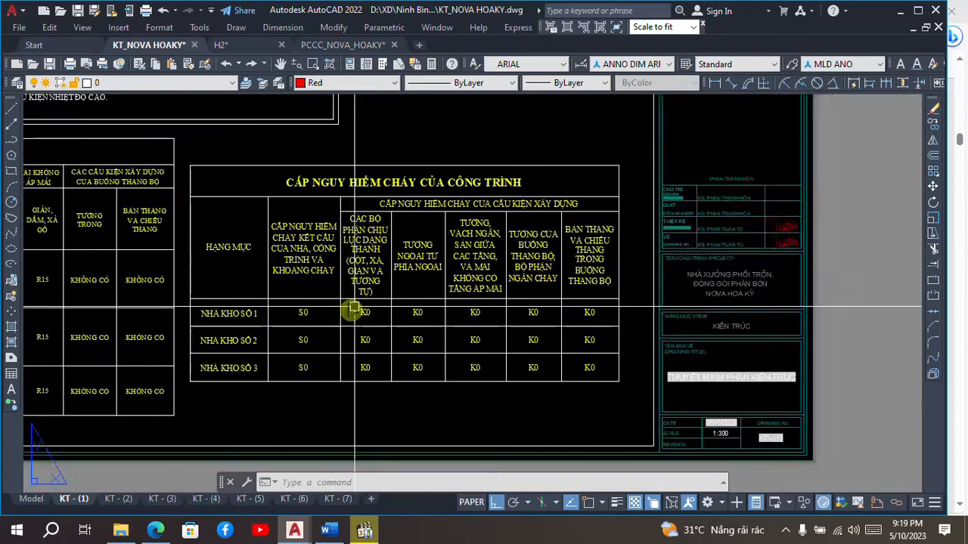
middle_drag(344, 304, 415, 325)
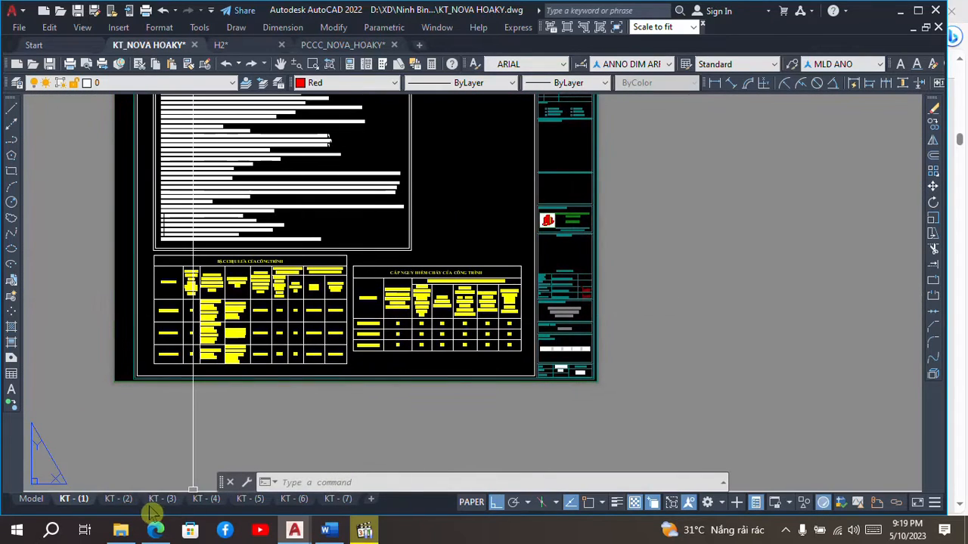
Open layout KT - (2) and examine the MẶT BẰNG TỔNG THỂ site plan with warehouses 1, 2 and 3.
click(119, 499)
scroll(454, 219, up, 2)
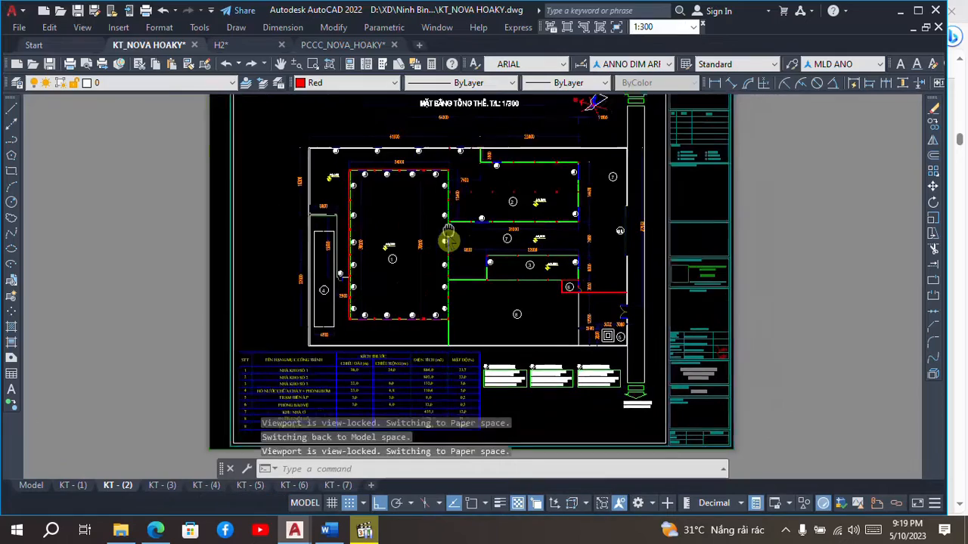
scroll(464, 203, up, 4)
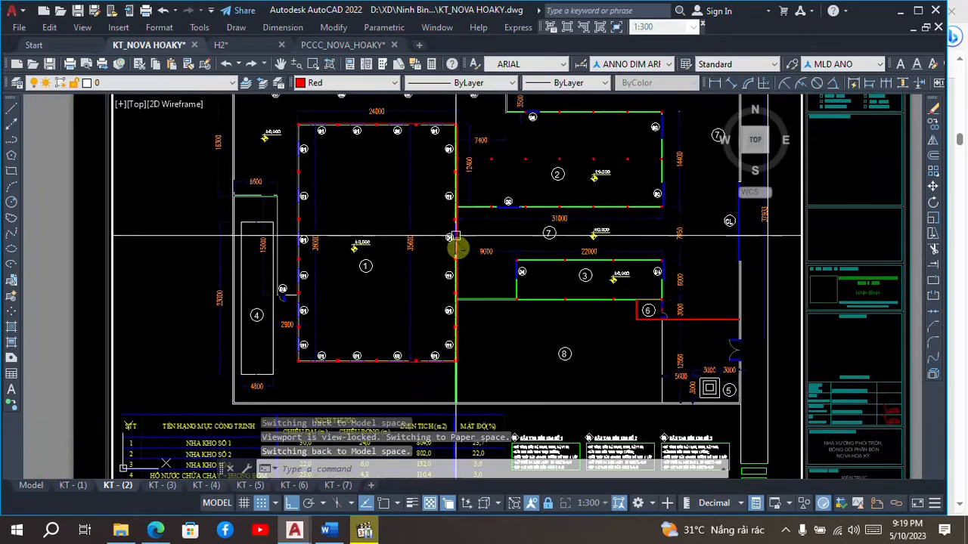
scroll(434, 141, up, 4)
scroll(322, 151, down, 4)
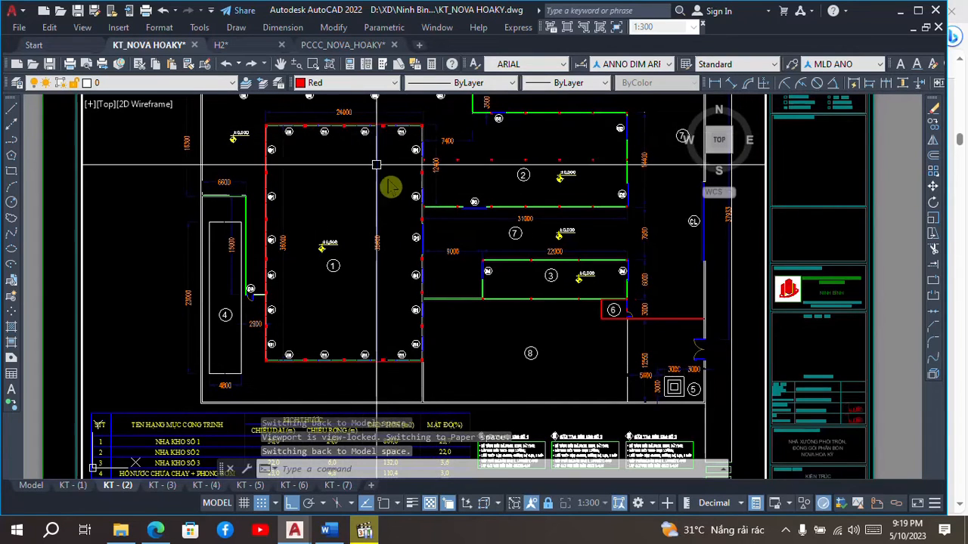
middle_drag(391, 185, 409, 247)
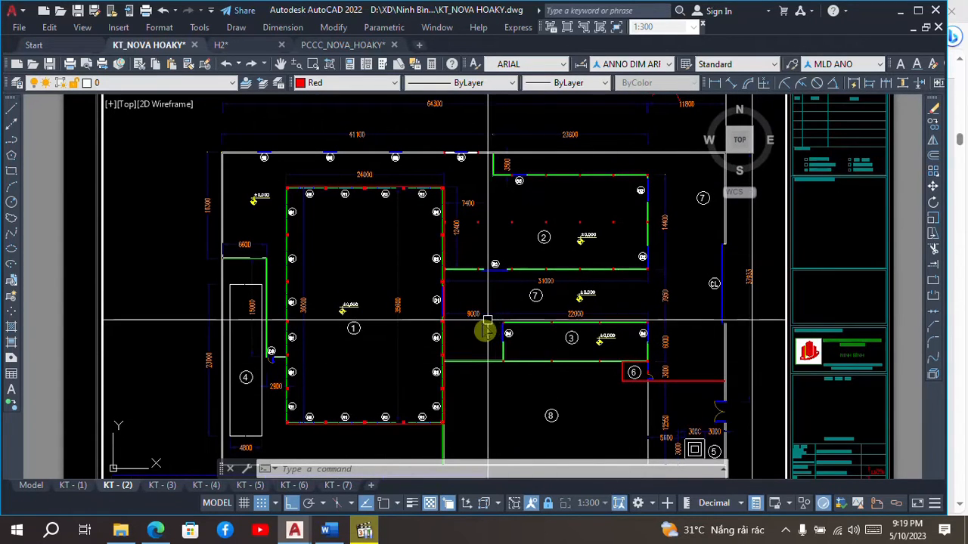
middle_drag(618, 365, 594, 295)
scroll(593, 301, down, 3)
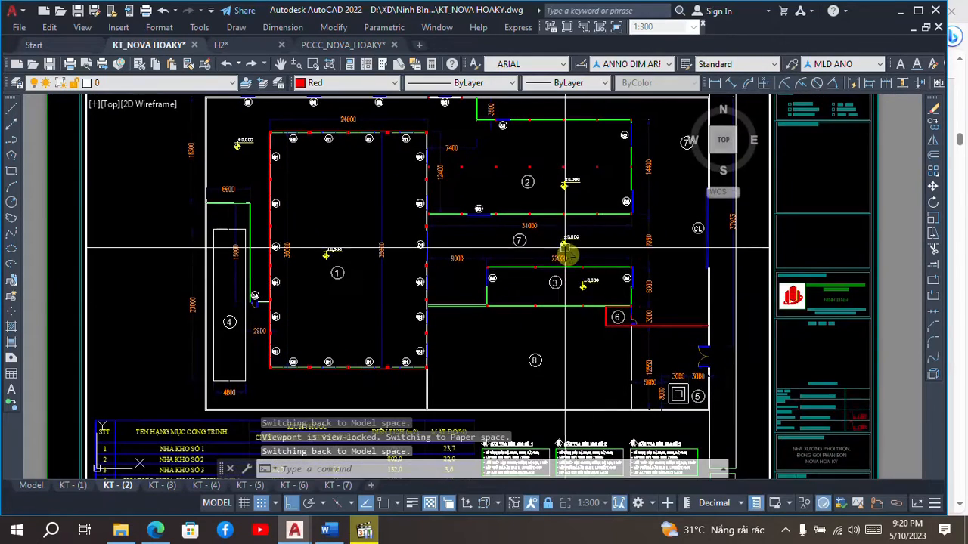
scroll(560, 269, up, 2)
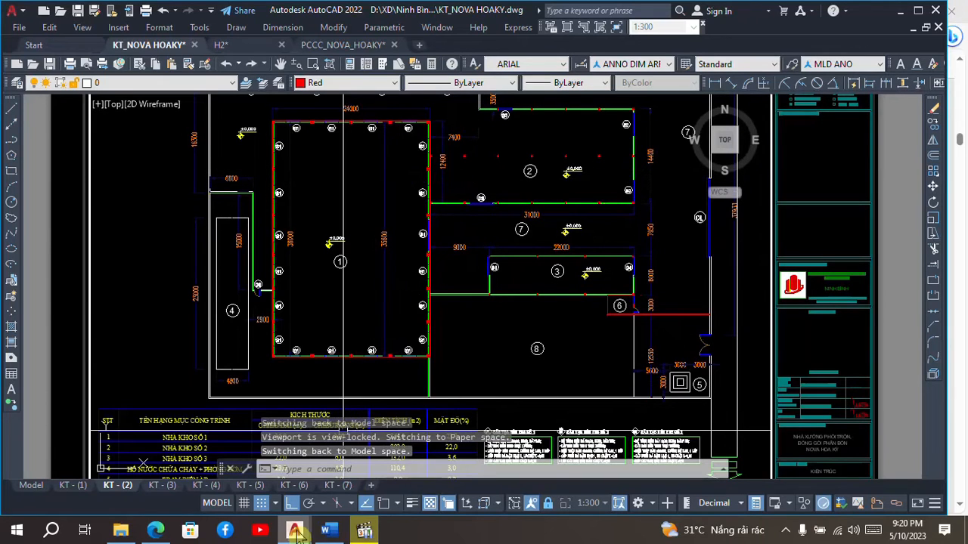
Examine the upper walls and columns of warehouses 2 and 1 on the site plan, around the S3 and S1 openings.
middle_drag(488, 163, 553, 189)
scroll(557, 181, up, 5)
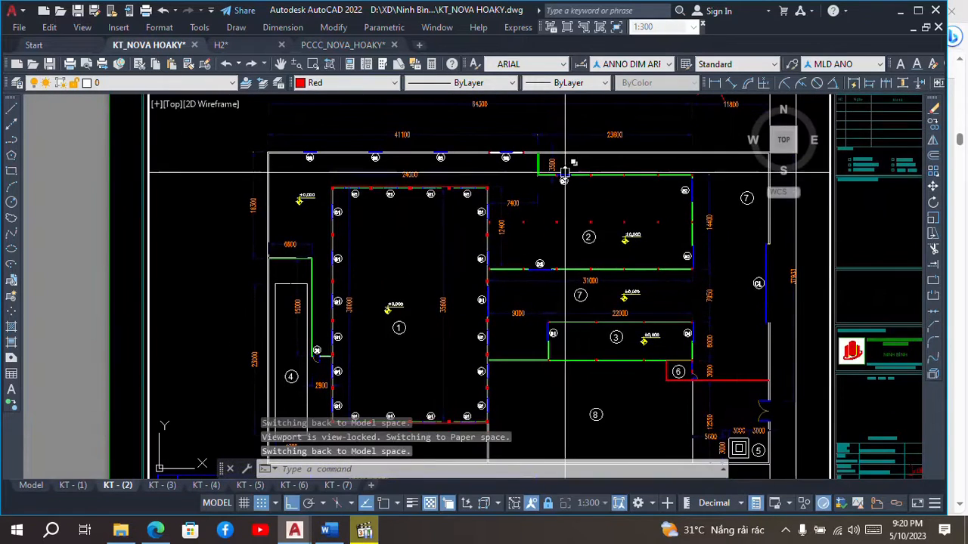
scroll(552, 179, up, 2)
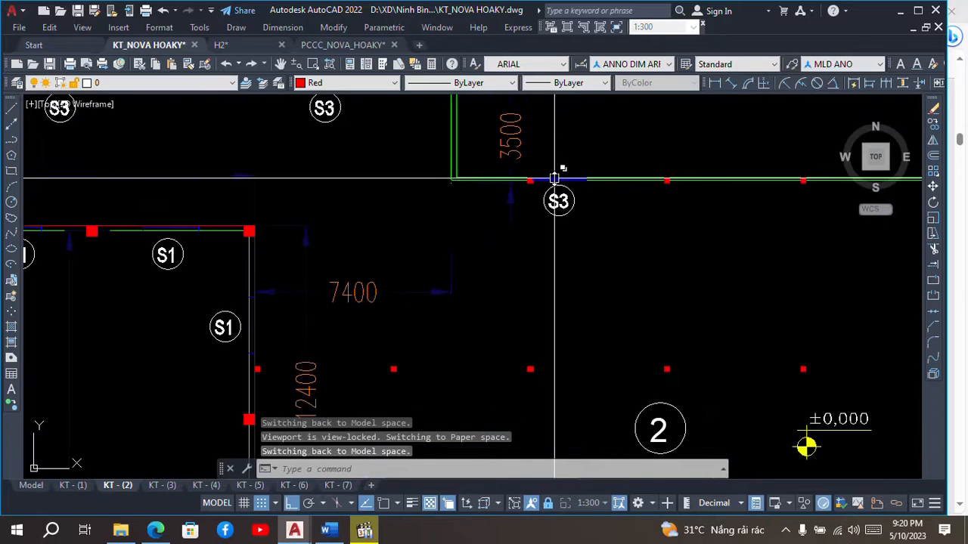
scroll(547, 177, down, 2)
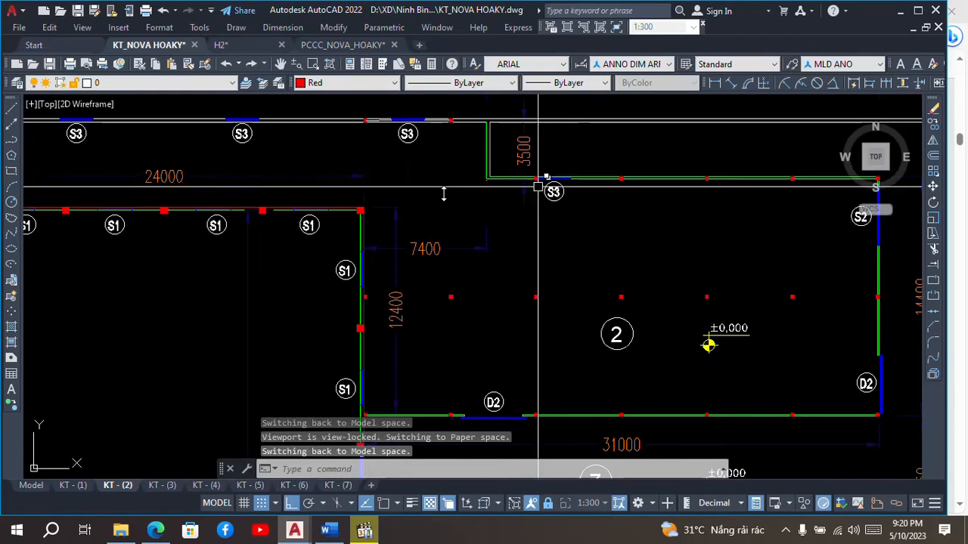
scroll(588, 174, down, 2)
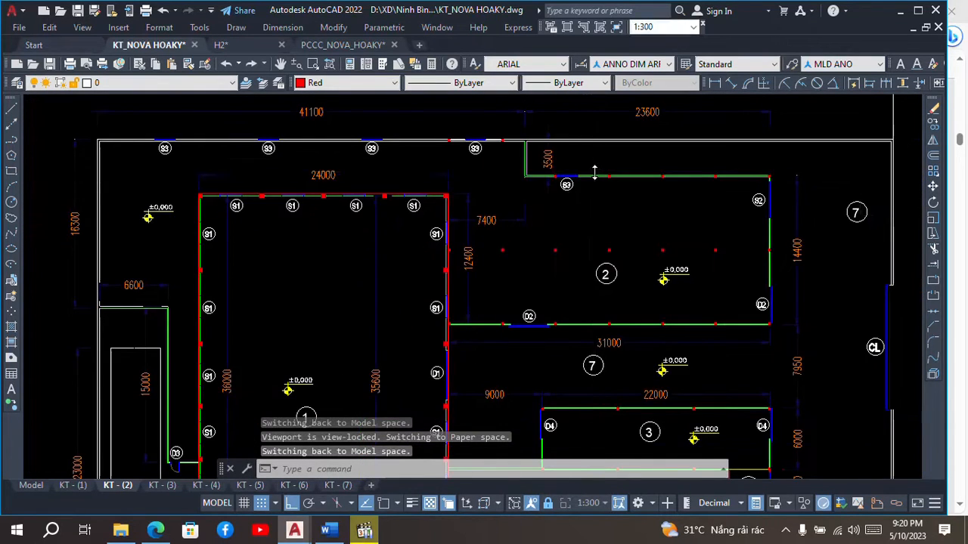
scroll(594, 174, up, 4)
scroll(594, 174, down, 4)
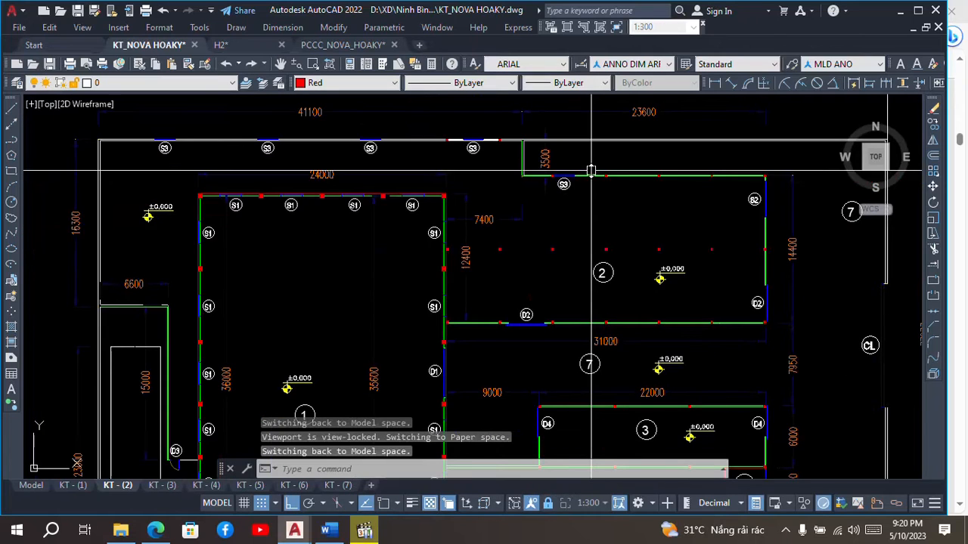
scroll(495, 156, down, 2)
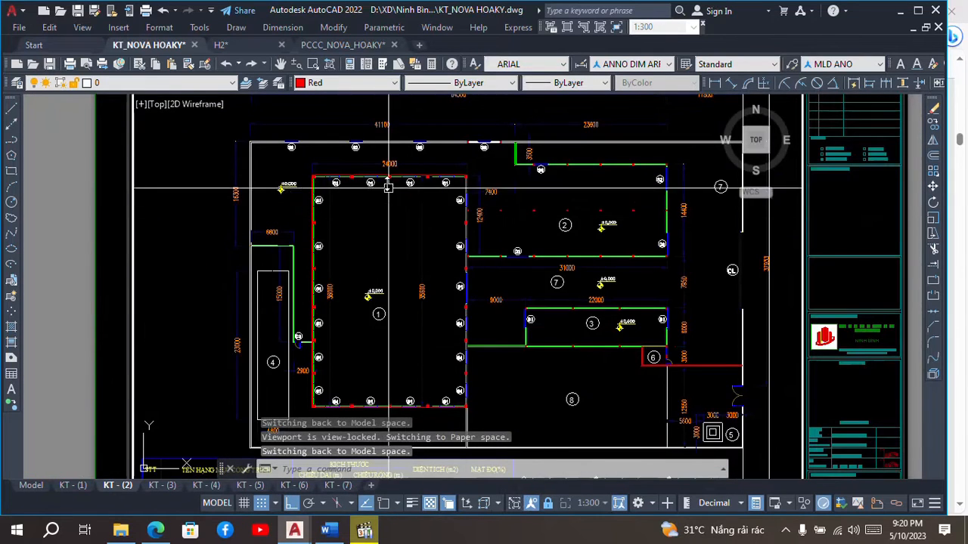
scroll(388, 187, up, 2)
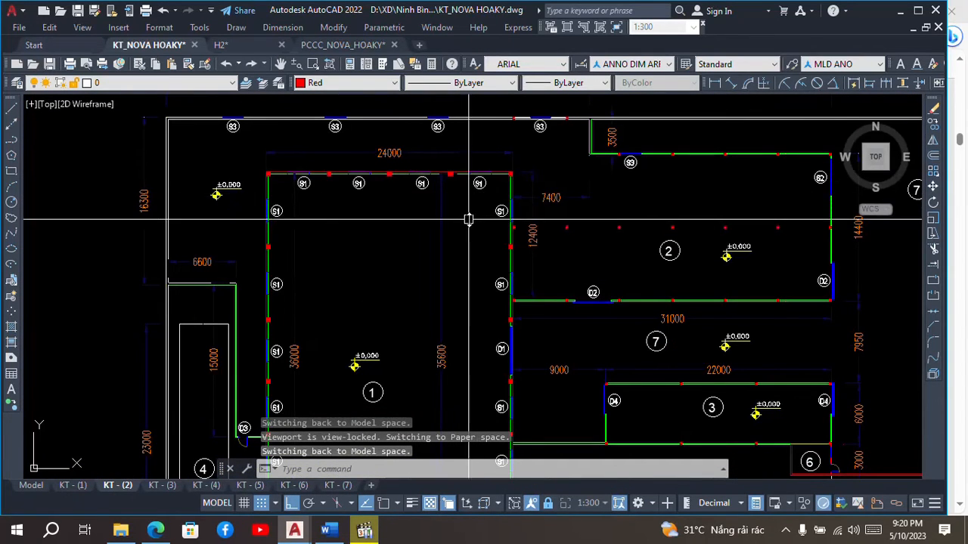
scroll(430, 187, up, 6)
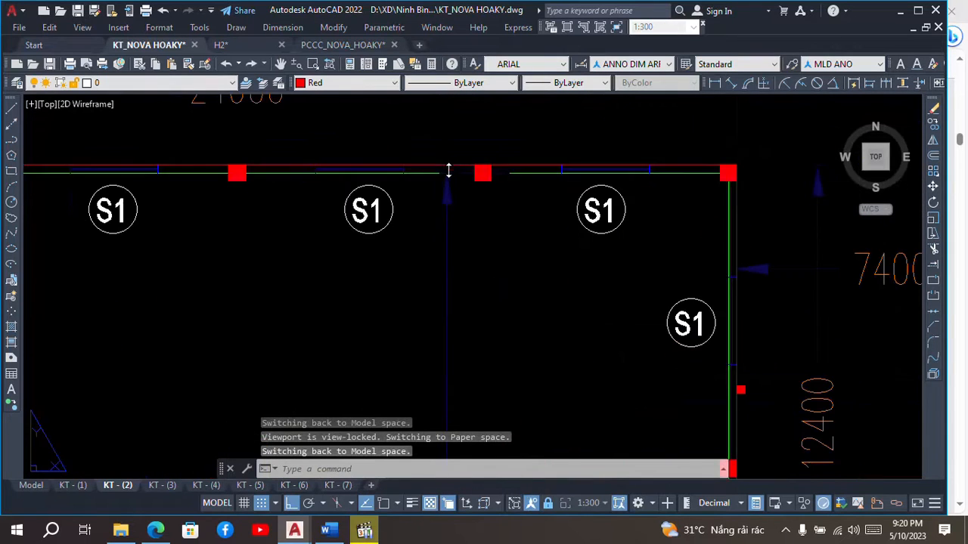
scroll(314, 166, down, 5)
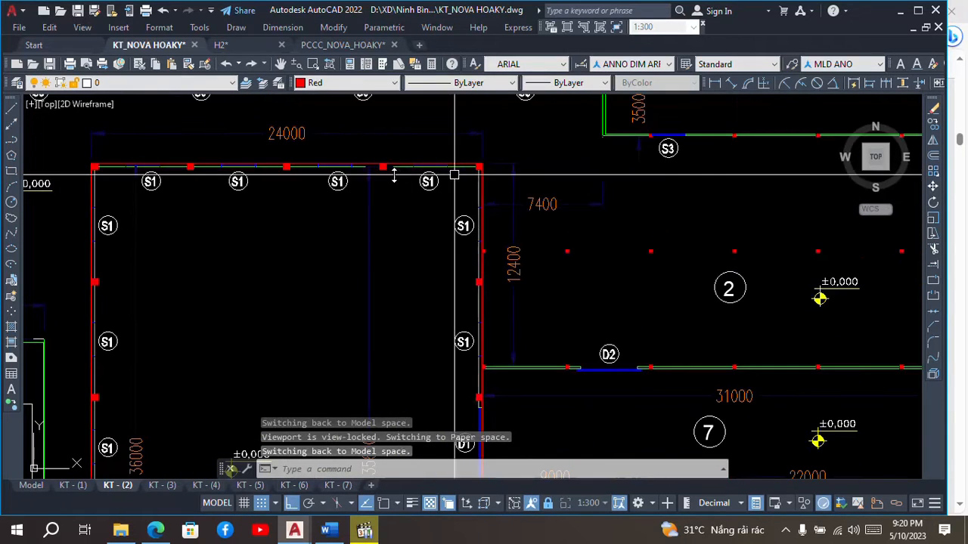
Examine the column rows of warehouse 2 and the walls and columns of warehouse 3 on the site plan.
scroll(589, 217, down, 4)
scroll(620, 220, up, 6)
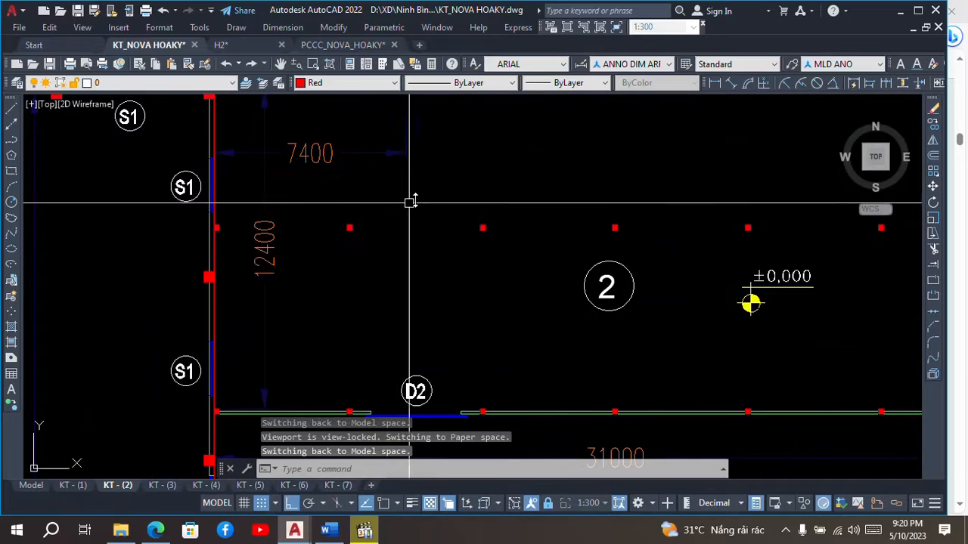
scroll(423, 189, down, 4)
scroll(512, 309, down, 2)
scroll(513, 327, up, 5)
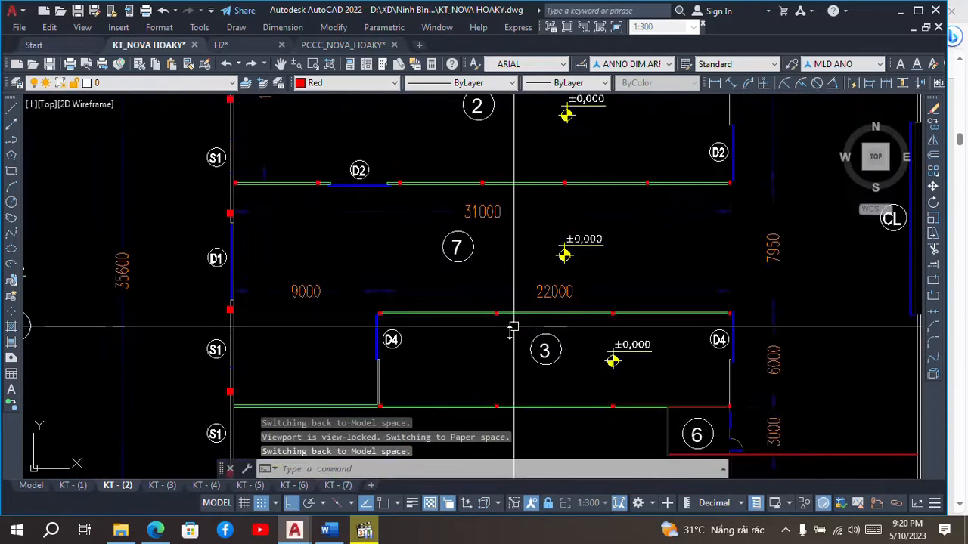
scroll(496, 334, up, 4)
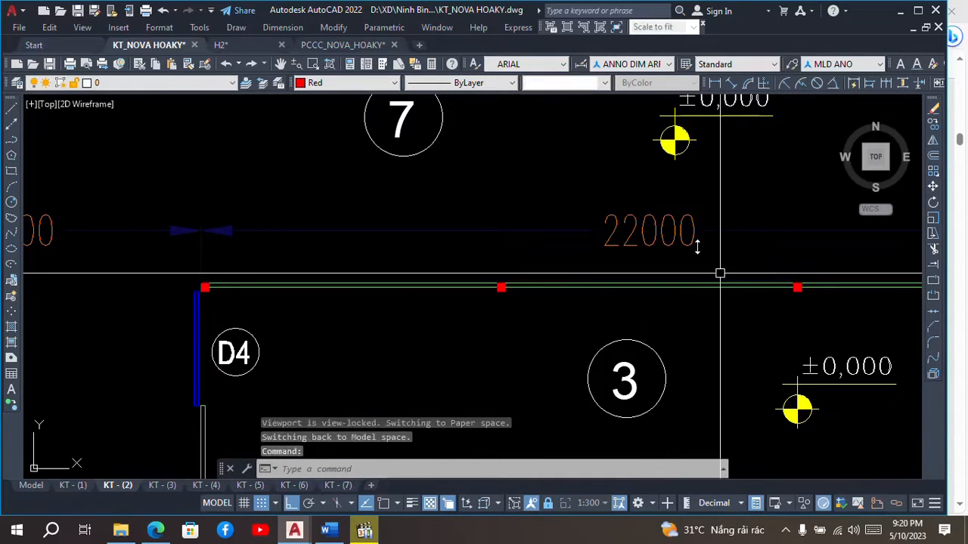
scroll(680, 269, down, 6)
scroll(554, 237, down, 2)
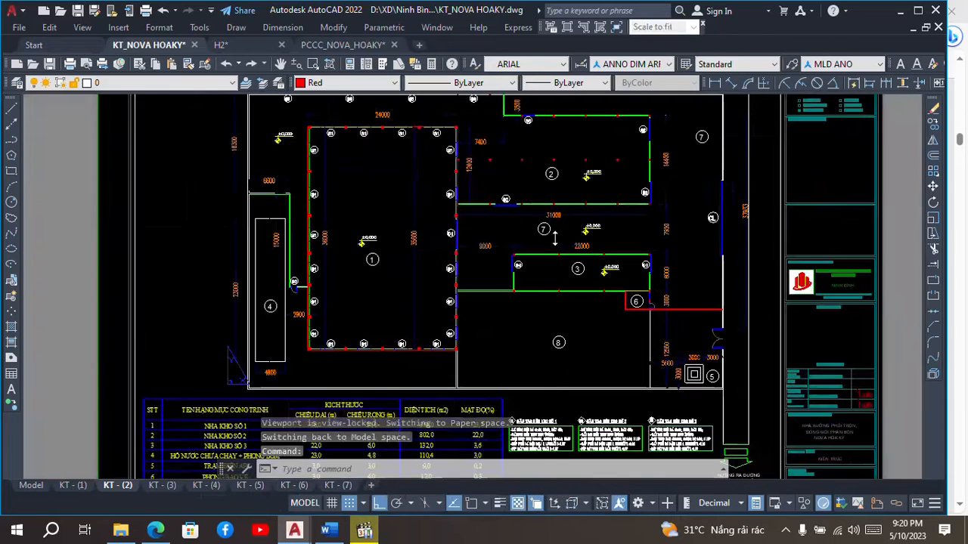
View the overall site plan again, and switch to Microsoft Edge to consult Bảng 5 in the QCVN 06:2022/BXD standard.
scroll(474, 203, down, 4)
scroll(459, 181, up, 5)
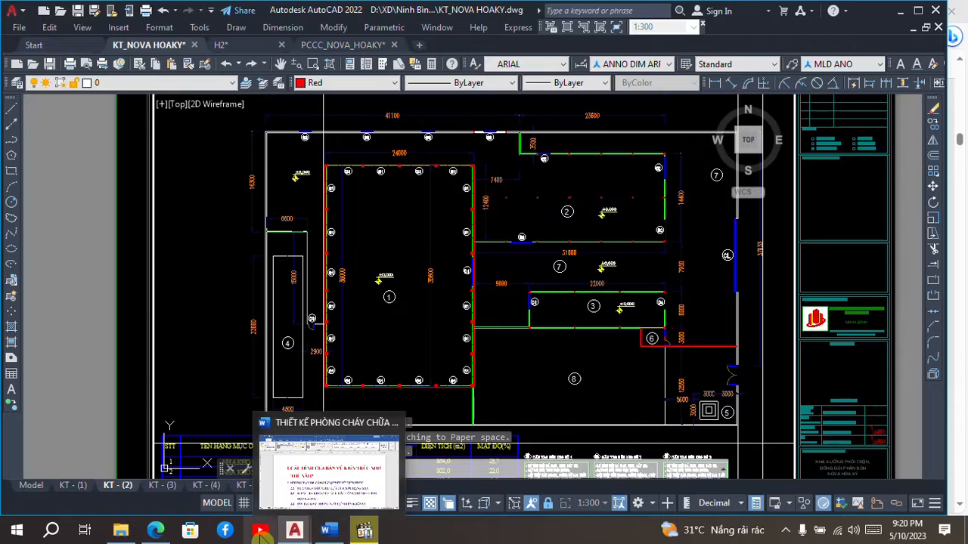
click(158, 532)
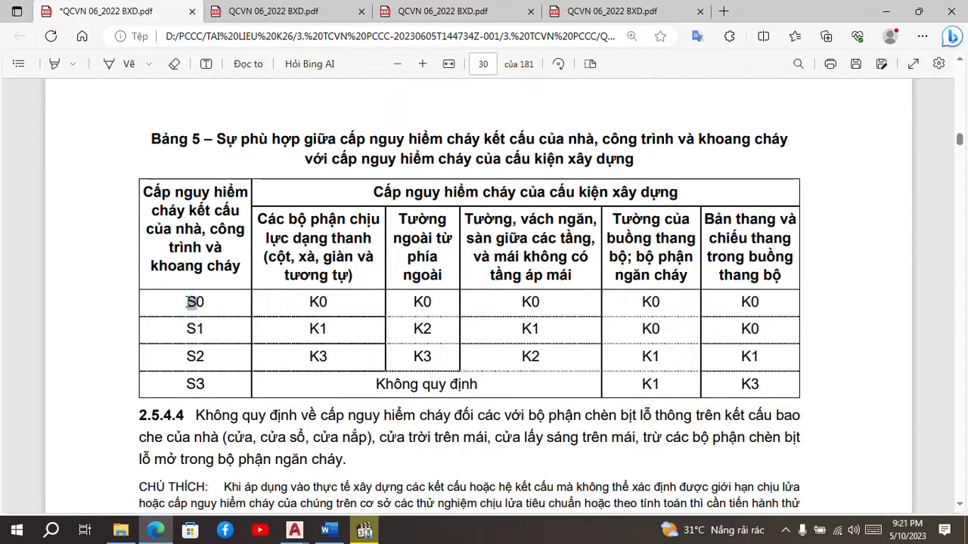
Switch to AutoCAD's KT_NOVA HOAKY.dwg and examine the CẤP NGUY HIỂM CHÁY CỦA CÔNG TRÌNH table for the three warehouses on layout KT - (1).
click(294, 530)
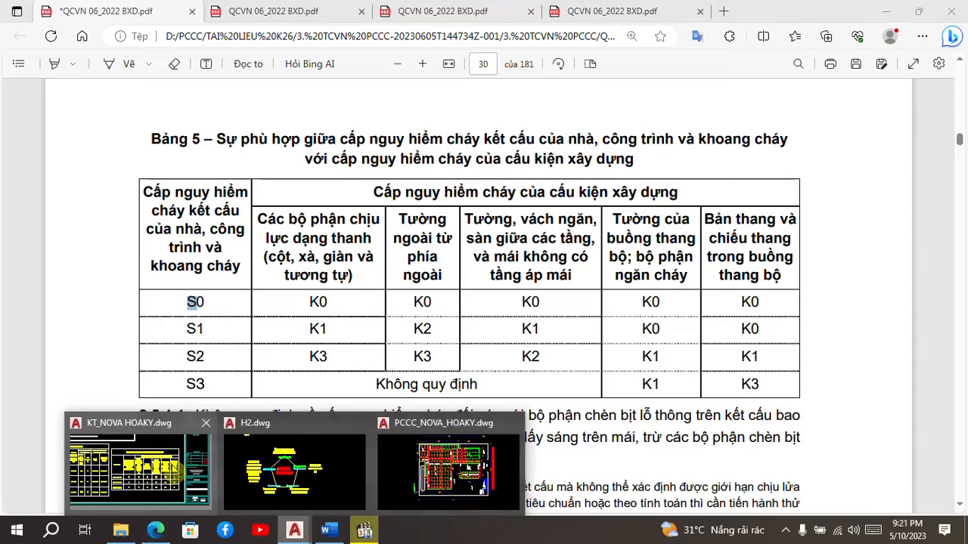
click(87, 484)
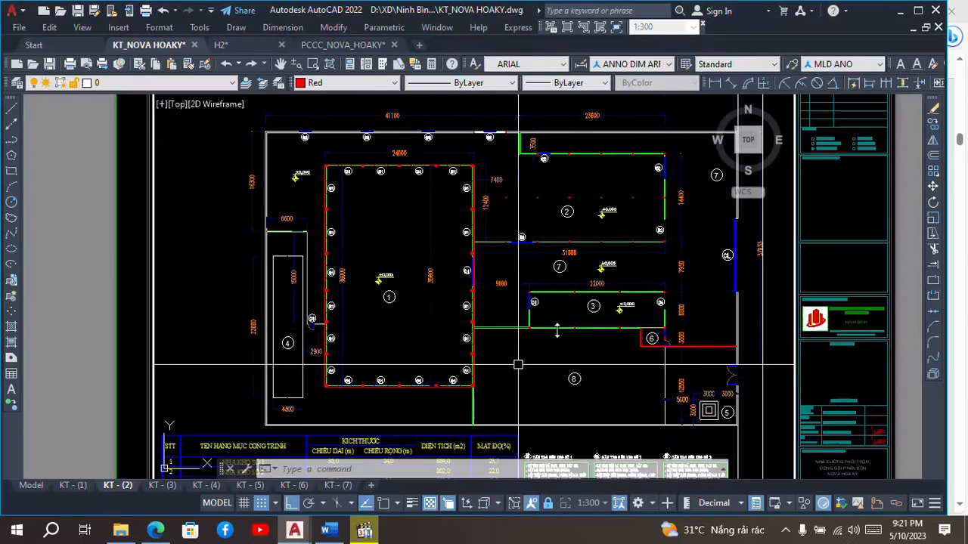
click(73, 486)
scroll(359, 333, up, 6)
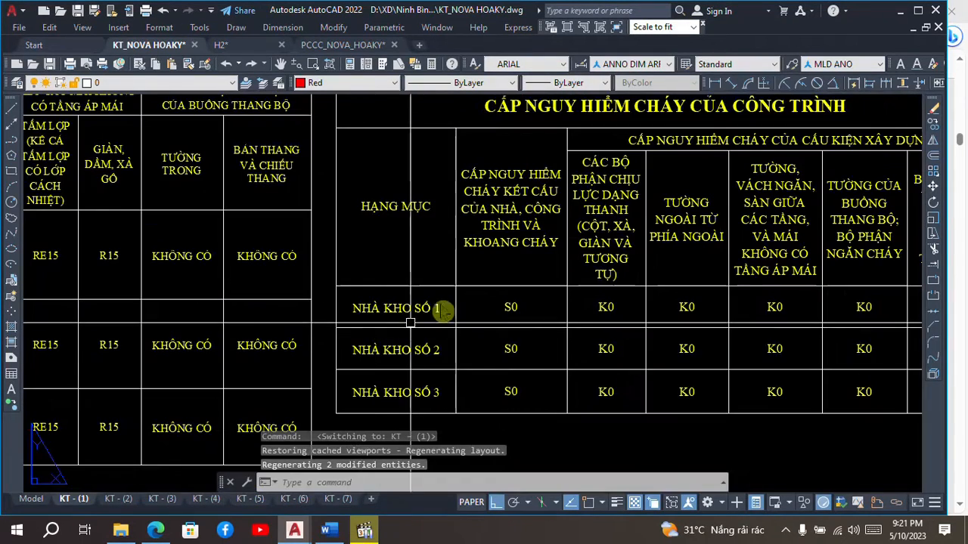
scroll(468, 303, down, 2)
scroll(432, 298, up, 4)
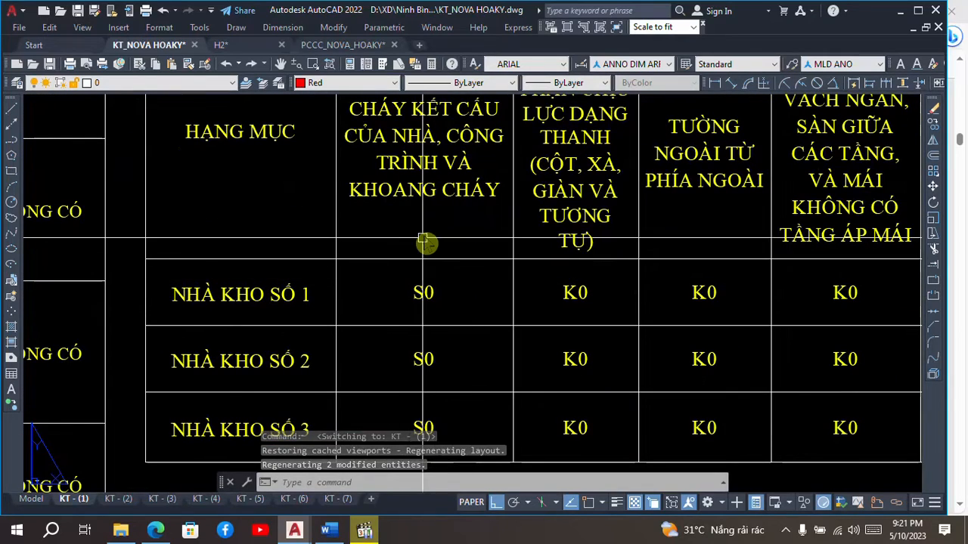
scroll(426, 234, down, 2)
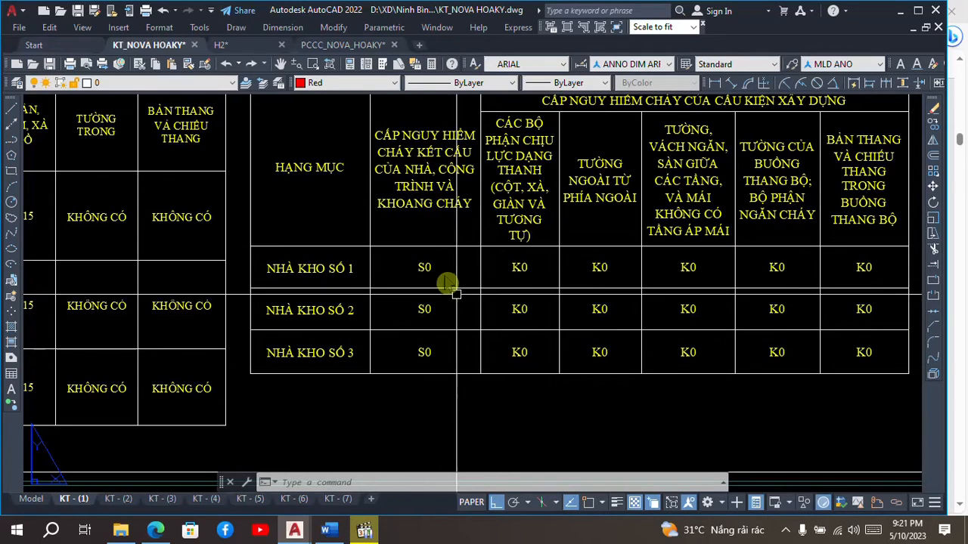
middle_drag(396, 268, 362, 277)
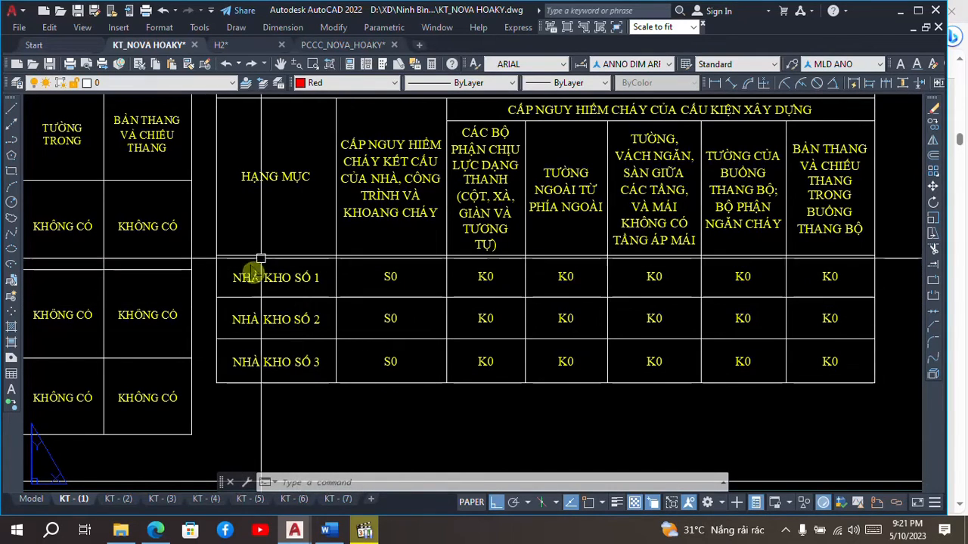
scroll(298, 291, up, 2)
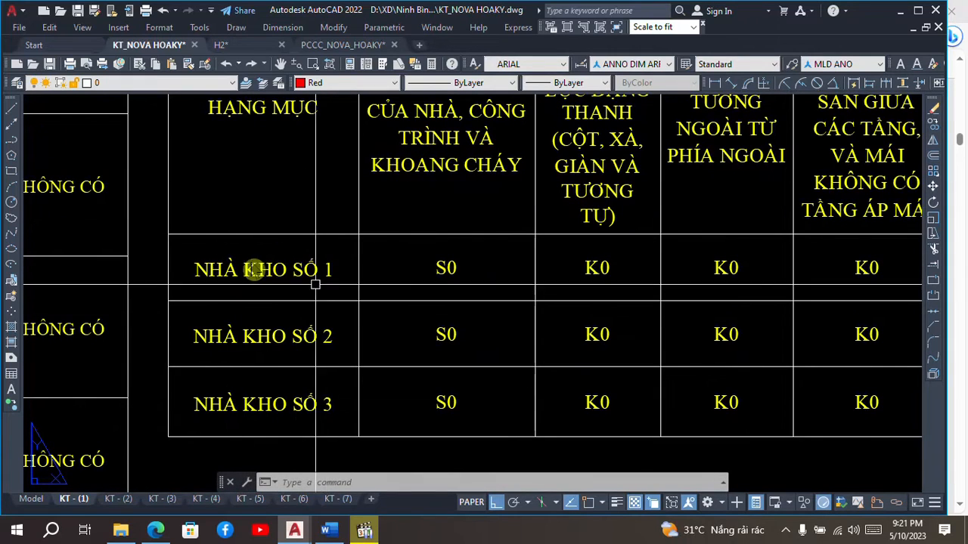
scroll(242, 255, down, 2)
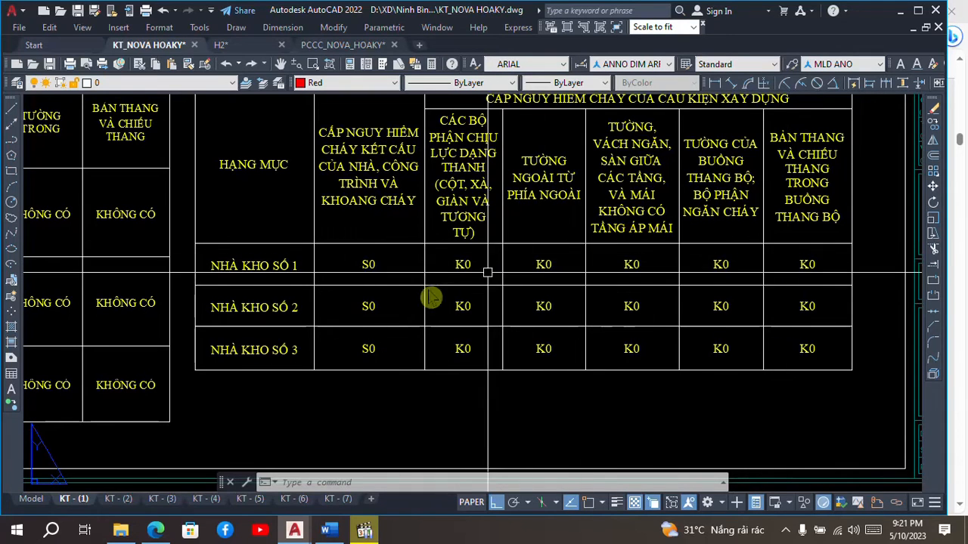
Switch to Microsoft Edge and check the QCVN 06:2022/BXD page heading and Bảng 5 on page 30.
click(163, 533)
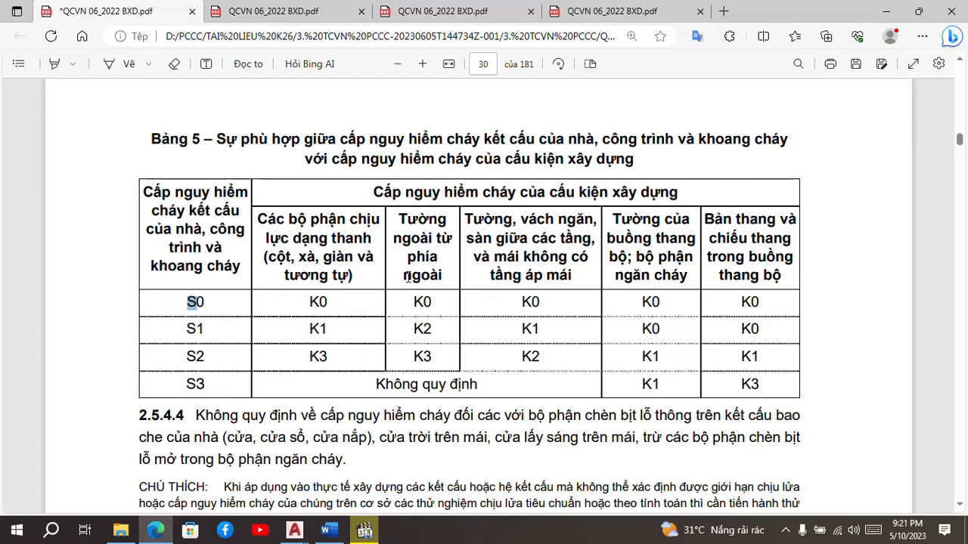
scroll(496, 249, up, 2)
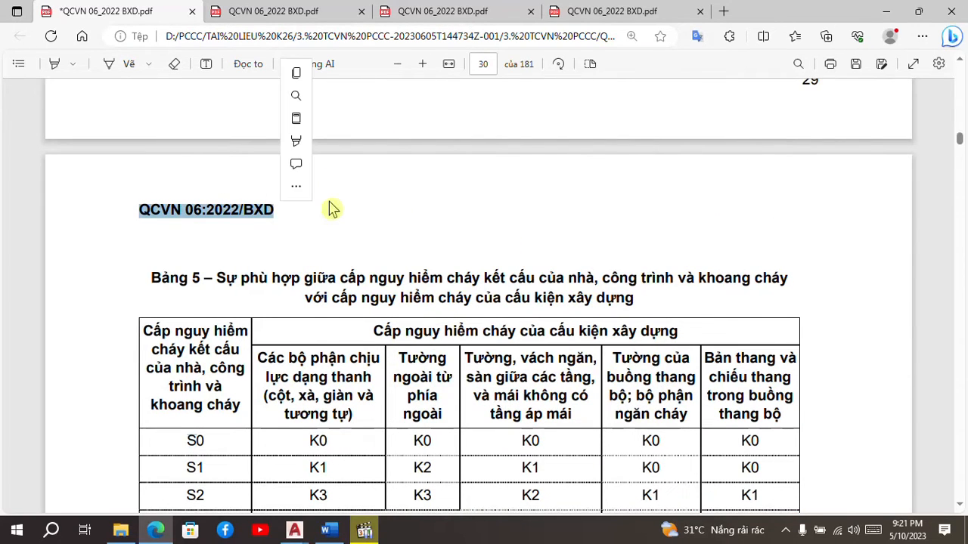
scroll(332, 208, down, 2)
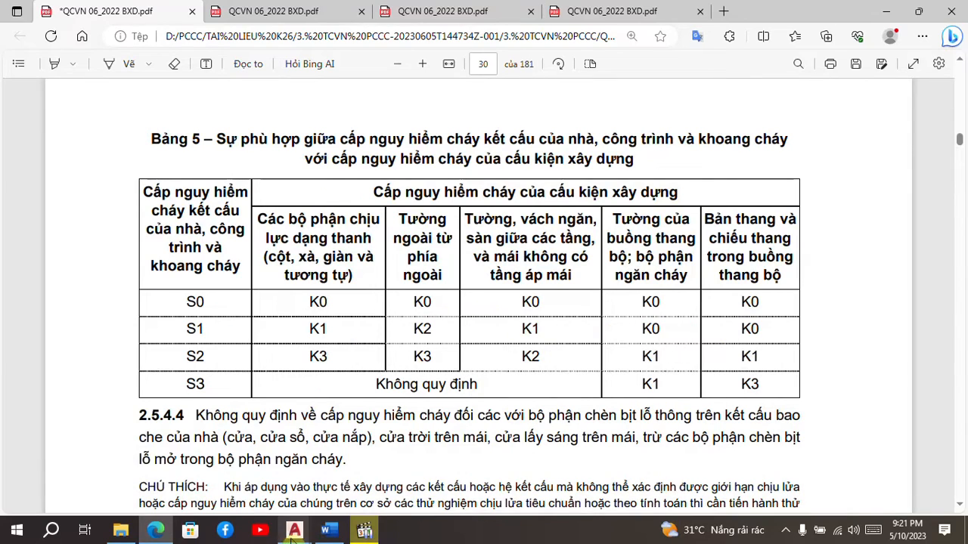
Return to KT_NOVA HOAKY.dwg in AutoCAD and examine the hazard class table and section II of the THUYẾT MINH KIẾN TRÚC notes.
mouse_move(292, 538)
click(141, 457)
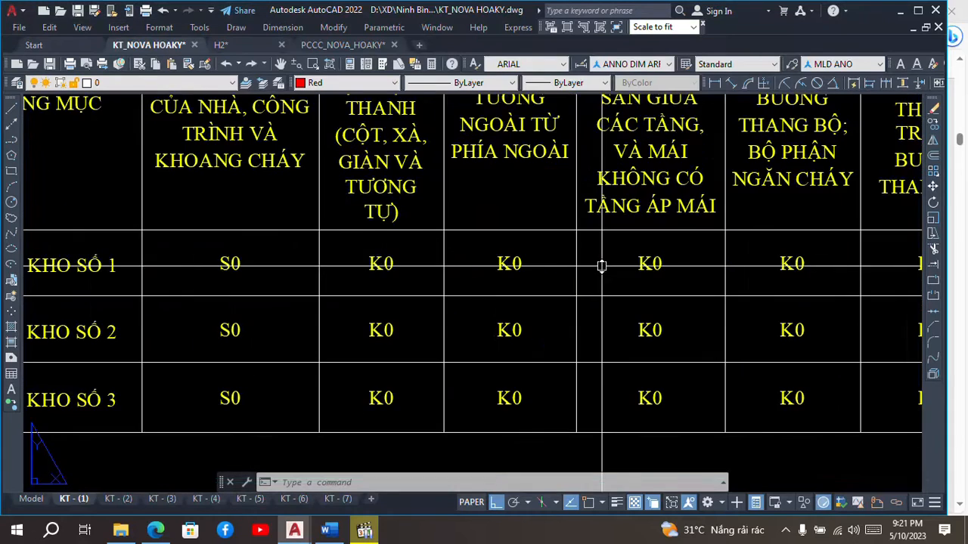
scroll(604, 268, down, 5)
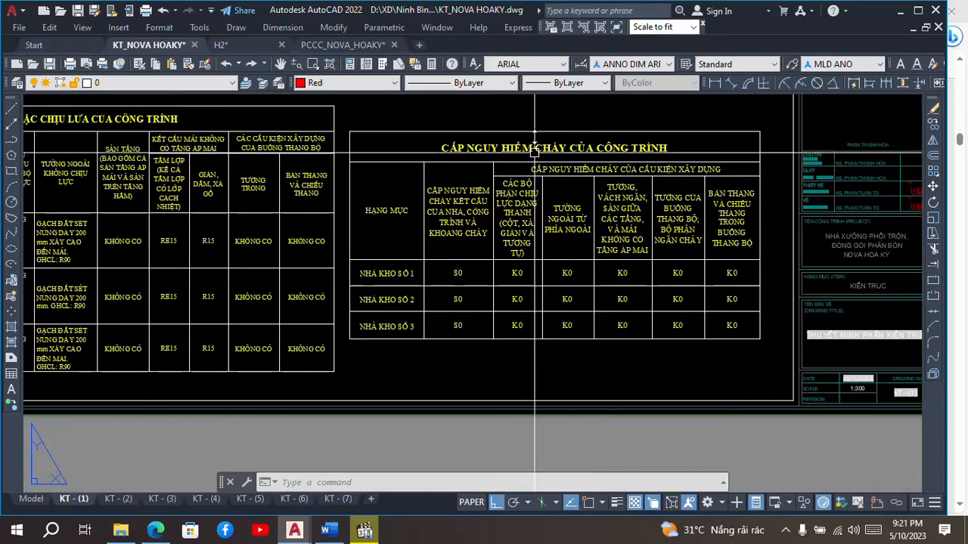
mouse_move(424, 255)
middle_down()
mouse_move(465, 265)
mouse_move(436, 267)
mouse_move(509, 323)
middle_up()
scroll(486, 314, down, 4)
scroll(372, 184, up, 6)
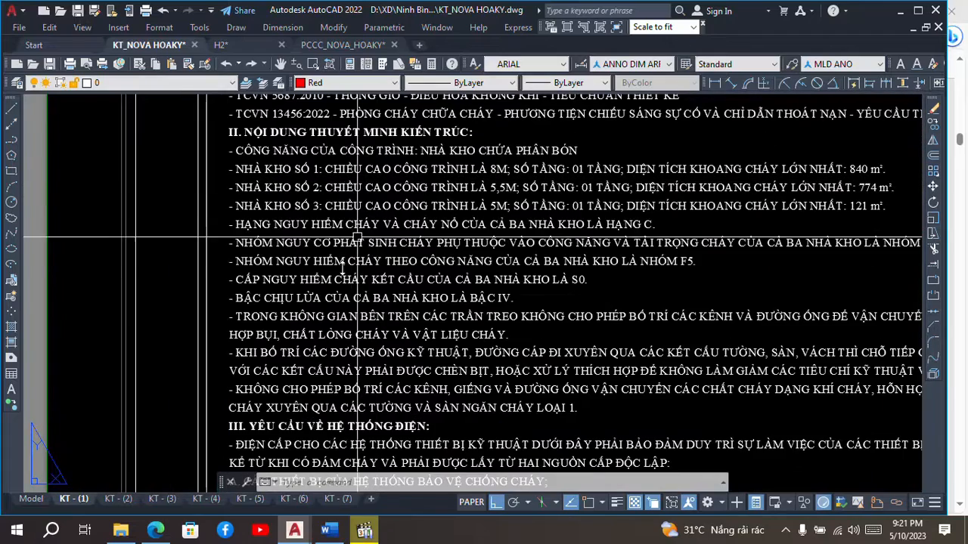
scroll(311, 302, up, 2)
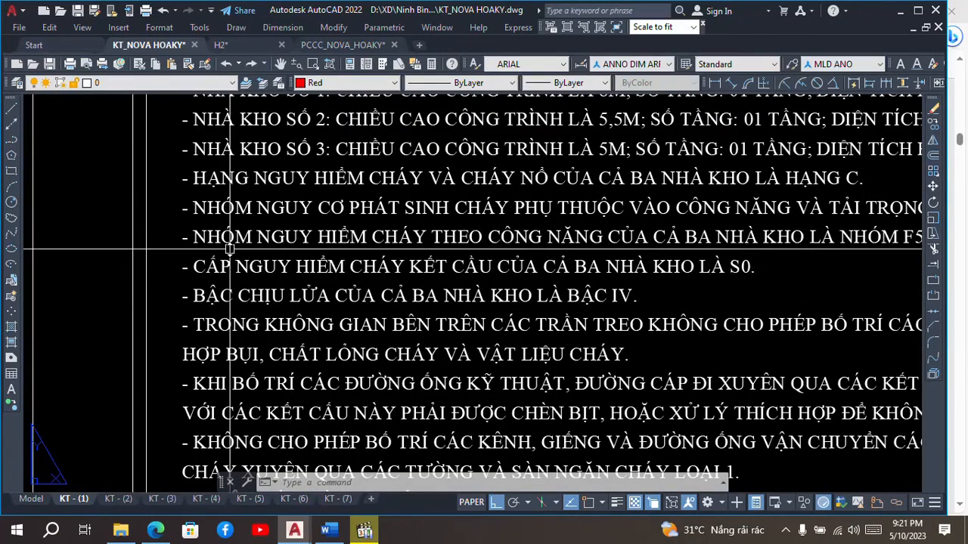
Frame the structural fire hazard class line (CẤP NGUY HIỂM CHÁY KẾT CẤU) in the notes with a red rectangle, and erase the frame.
key(Return)
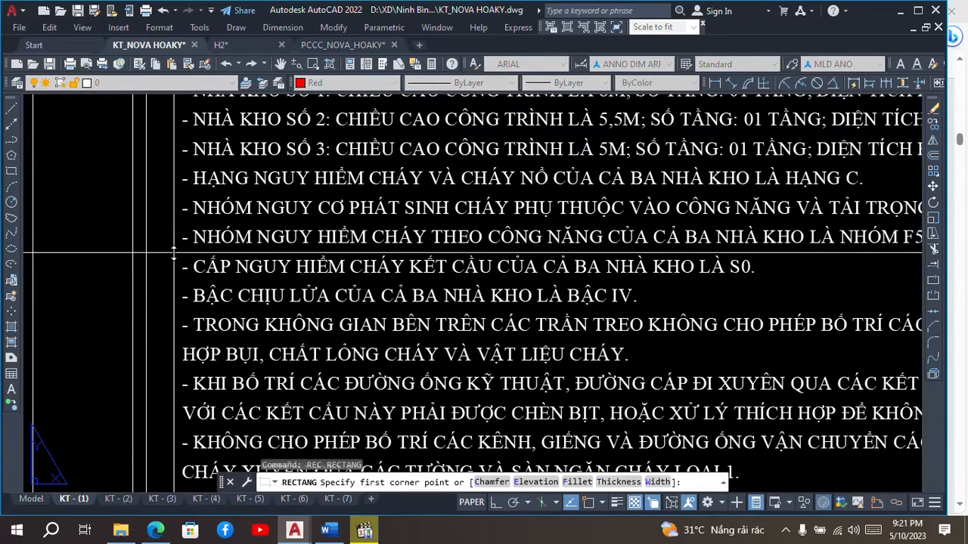
click(173, 254)
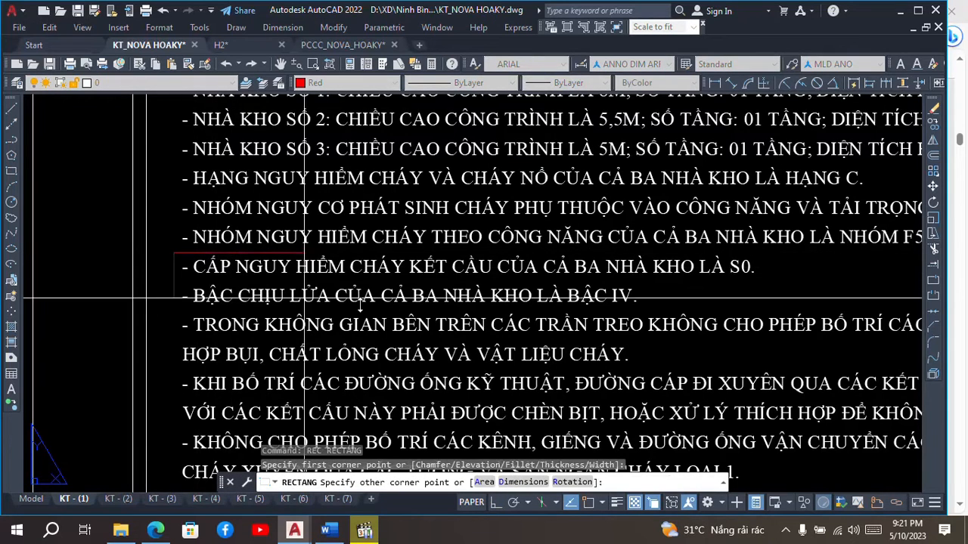
click(790, 281)
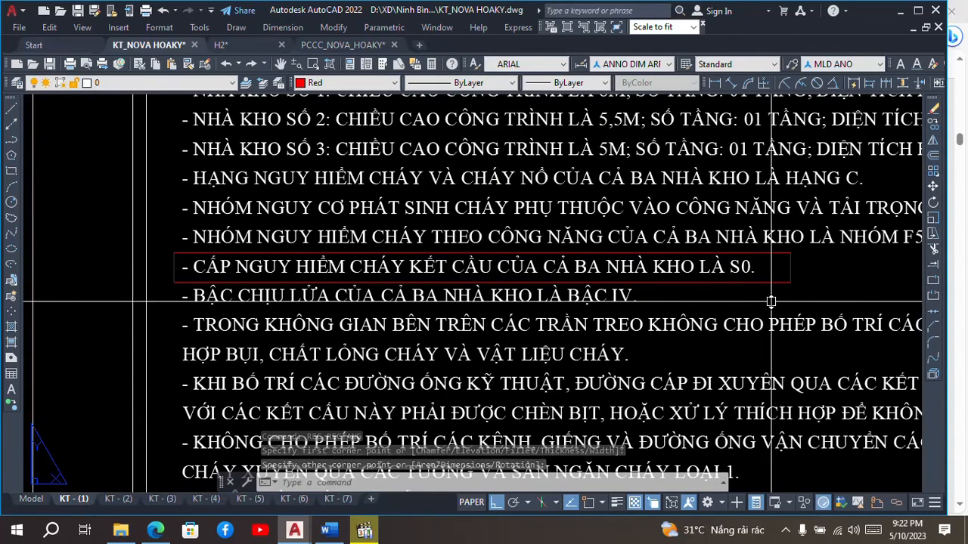
text(e)
key(Return)
click(772, 282)
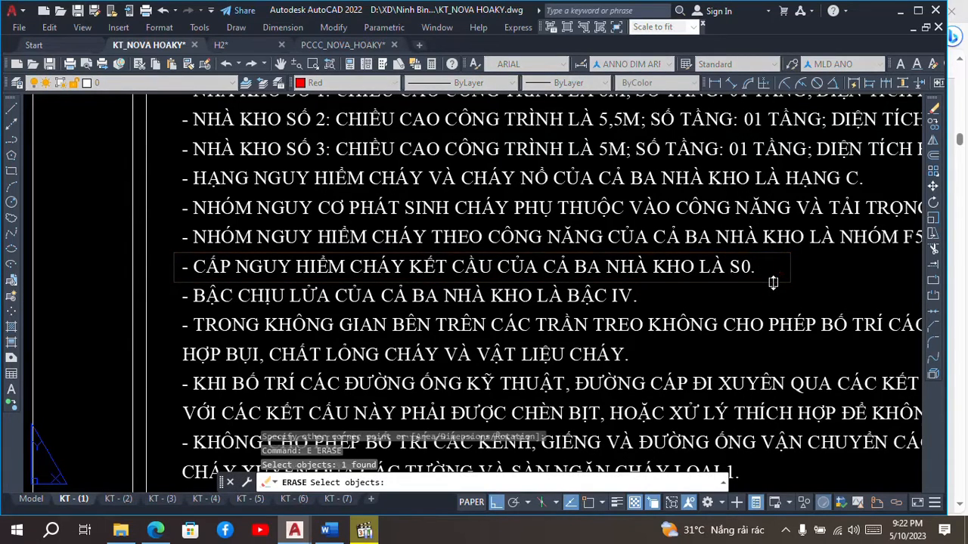
key(Return)
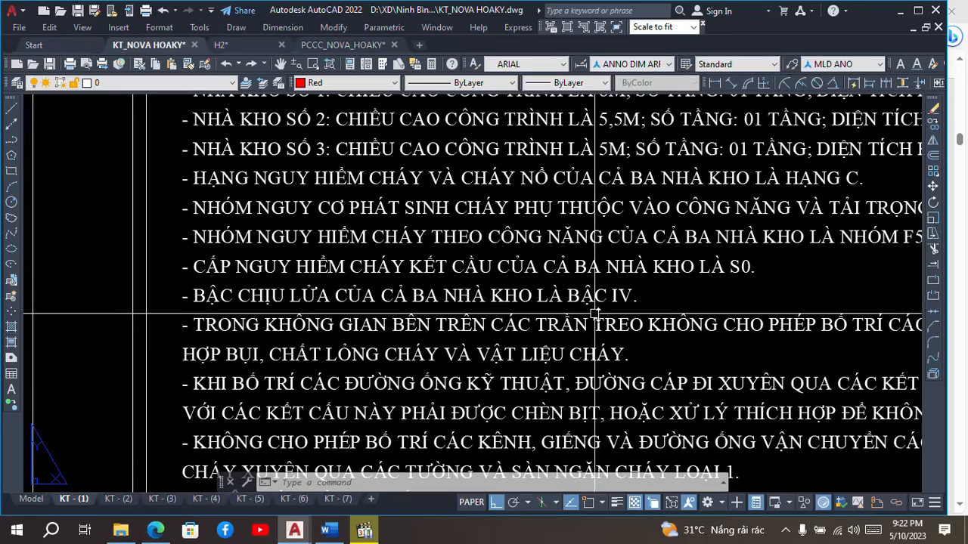
Examine the BẬC CHỊU LỬA line on the fire-resistance grade of the three warehouses in section II of the notes.
scroll(609, 301, up, 2)
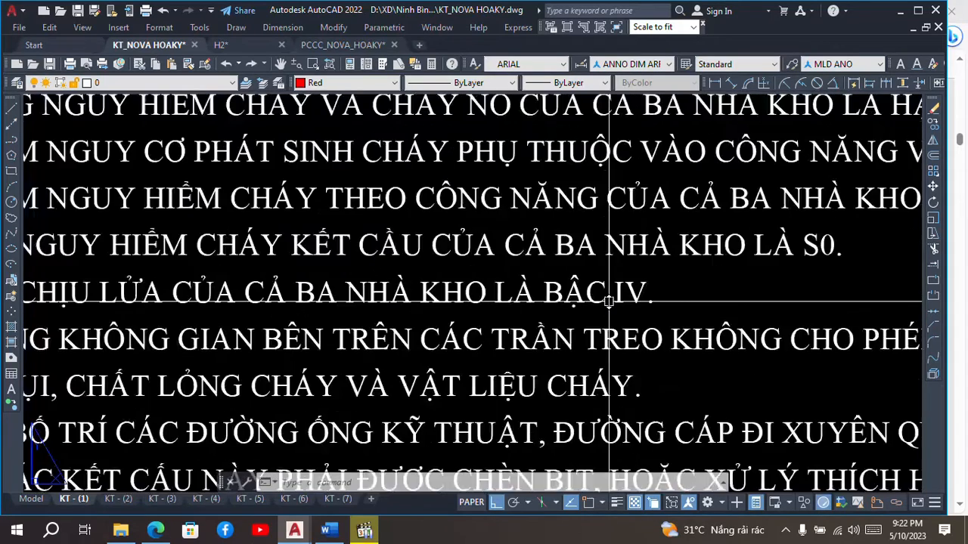
scroll(610, 301, up, 2)
scroll(623, 286, down, 2)
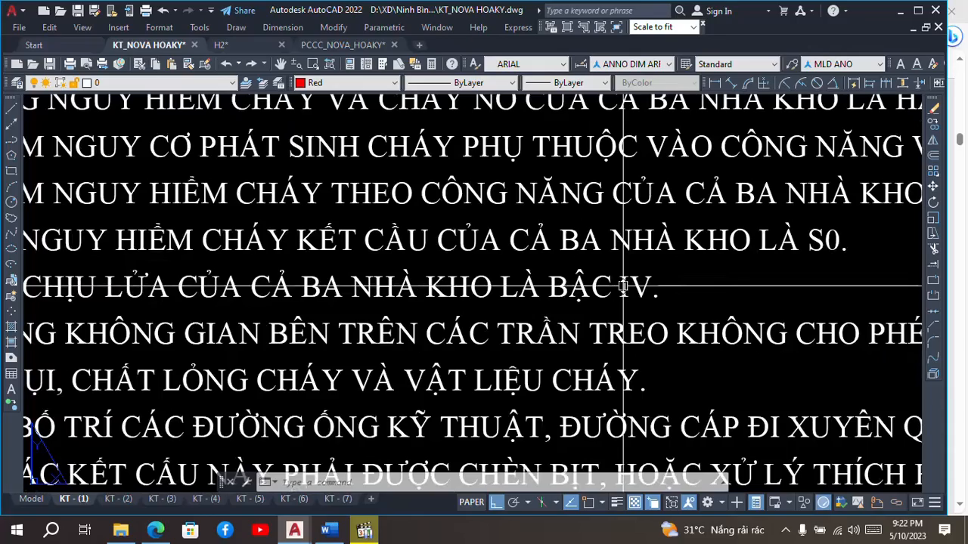
middle_drag(623, 287, 553, 285)
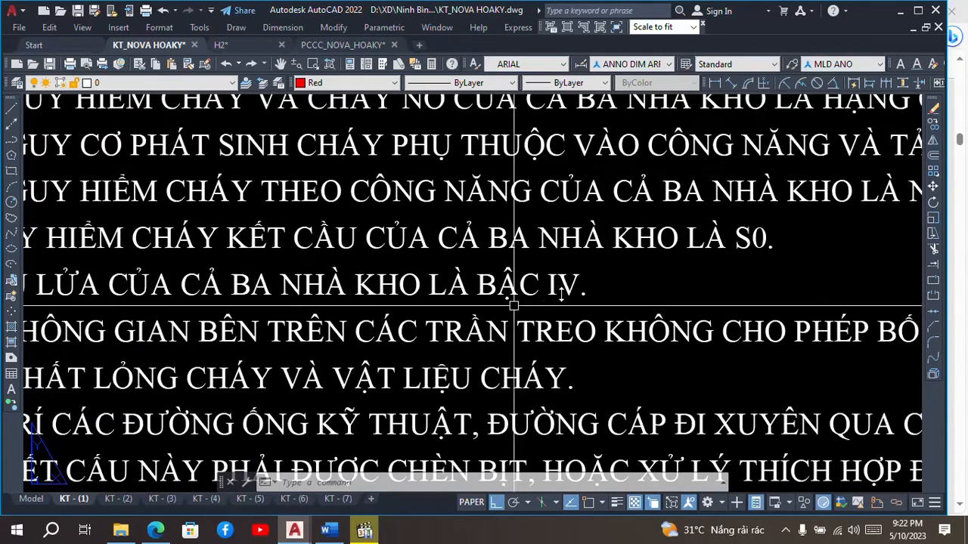
scroll(569, 268, down, 2)
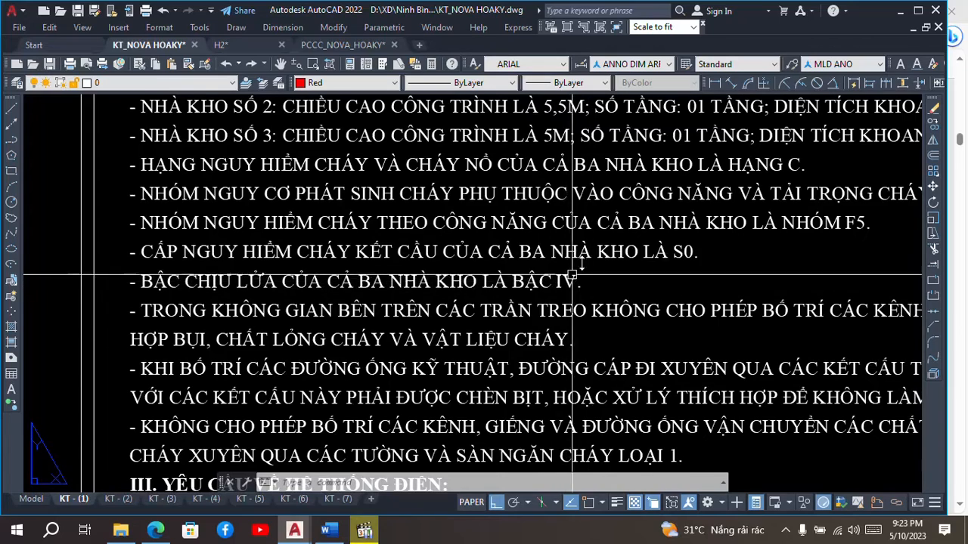
scroll(572, 275, up, 2)
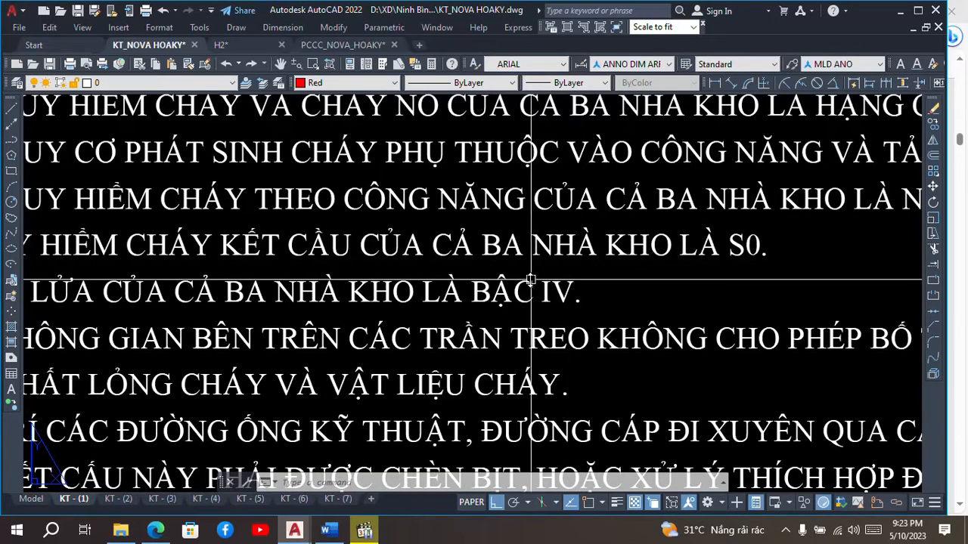
scroll(548, 279, down, 2)
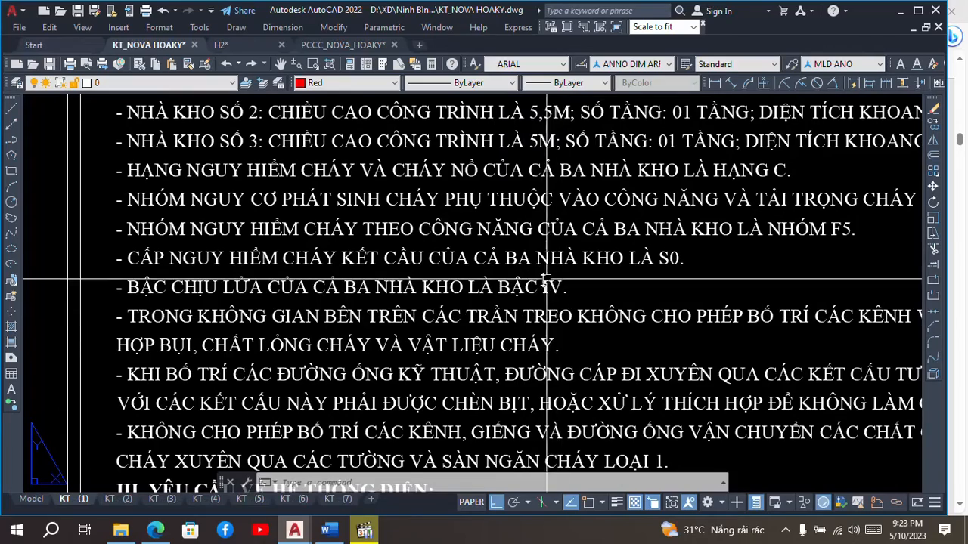
scroll(571, 280, up, 2)
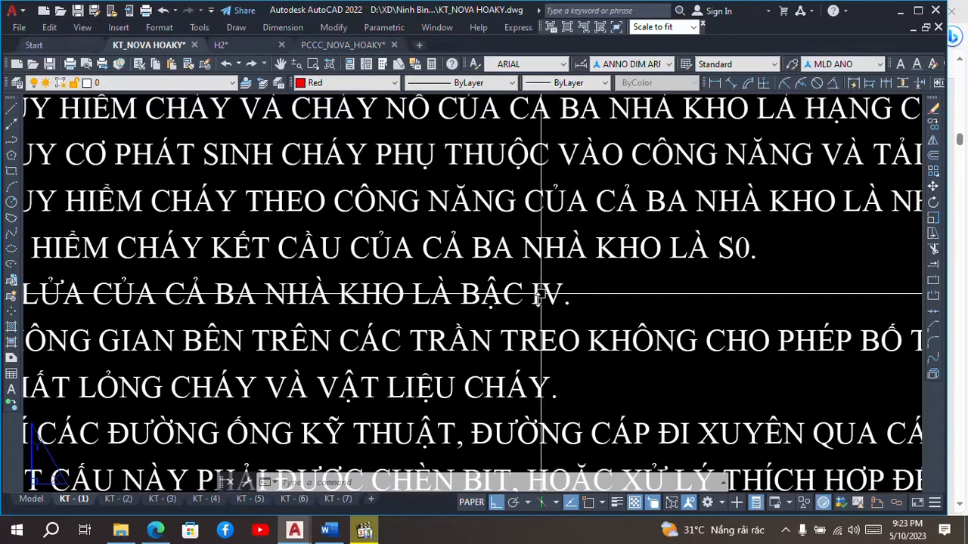
scroll(570, 286, down, 2)
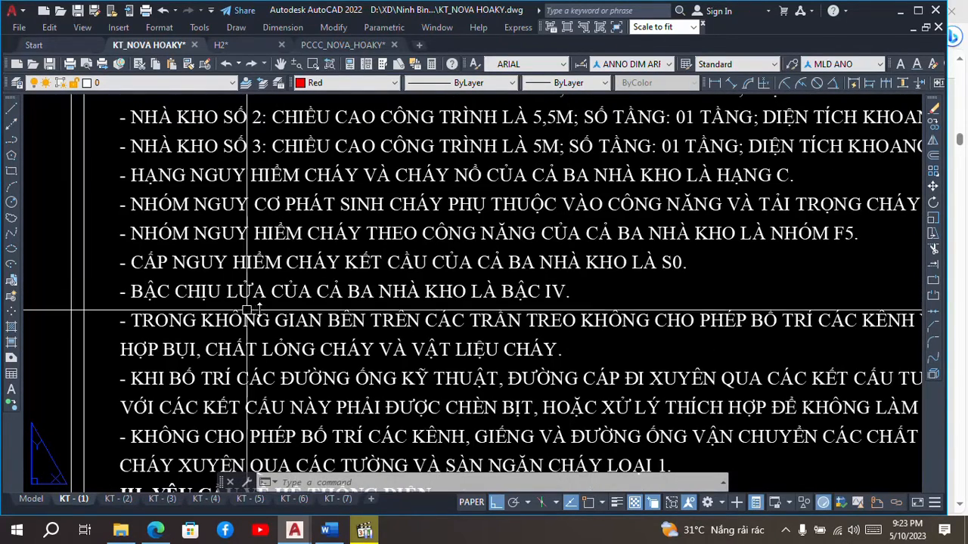
Frame the BẬC CHỊU LỬA line in the notes with a red rectangle, and erase the frame.
text(rec)
key(Return)
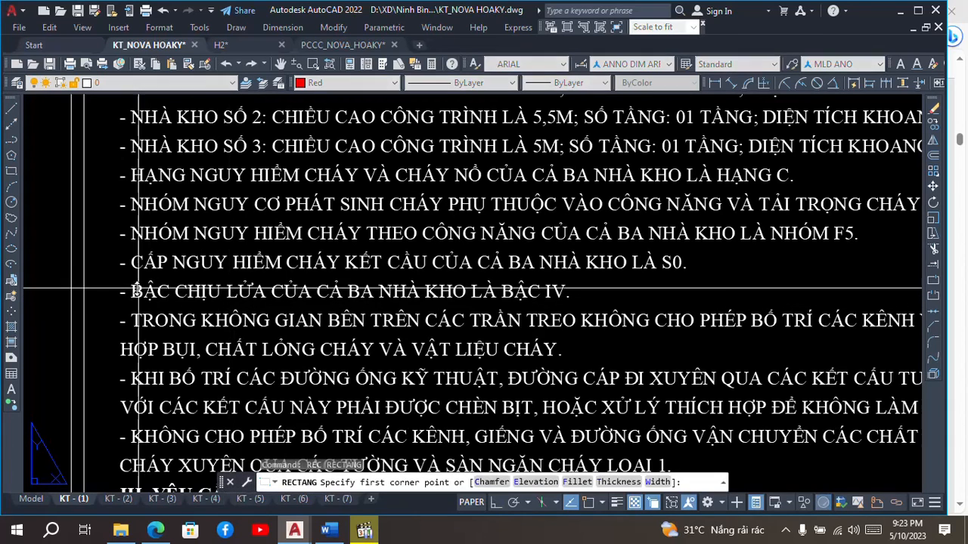
click(118, 278)
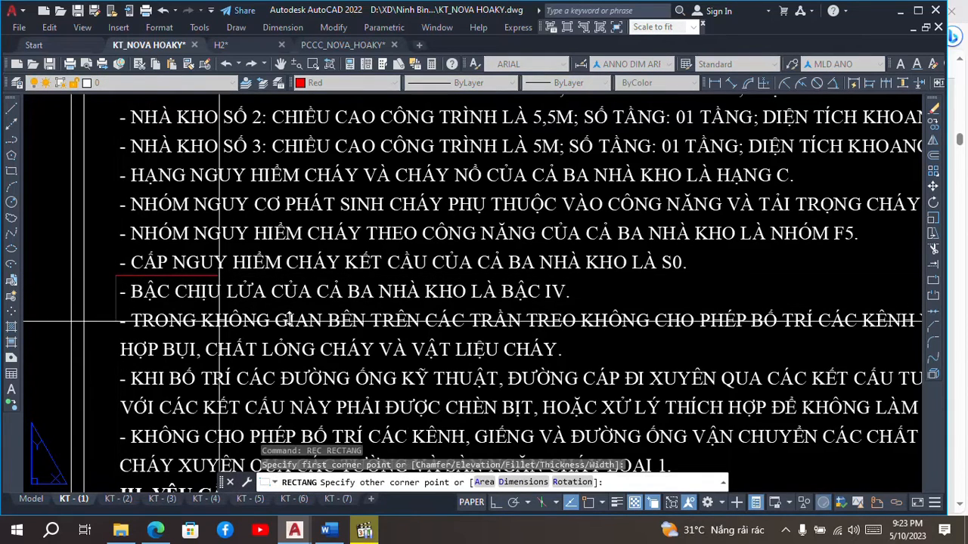
click(597, 306)
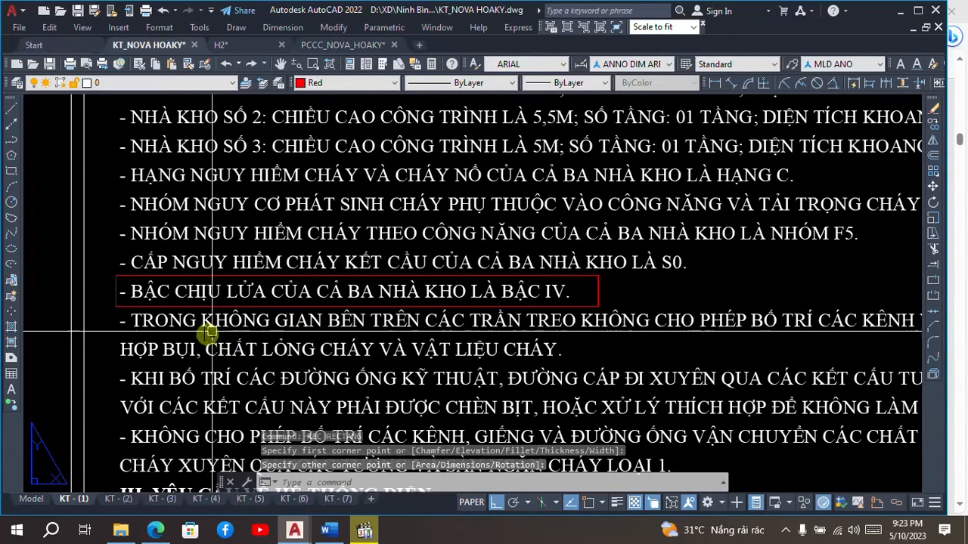
text(e)
key(Return)
click(136, 279)
key(Return)
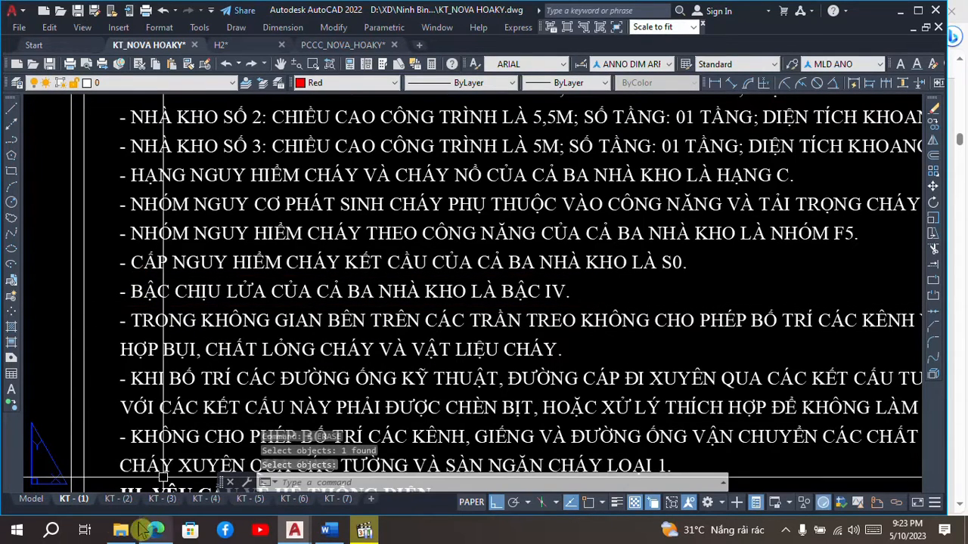
Examine the BẬC CHỊU LỬA CỦA CÔNG TRÌNH table below the architectural notes on layout KT - (1).
scroll(346, 281, down, 6)
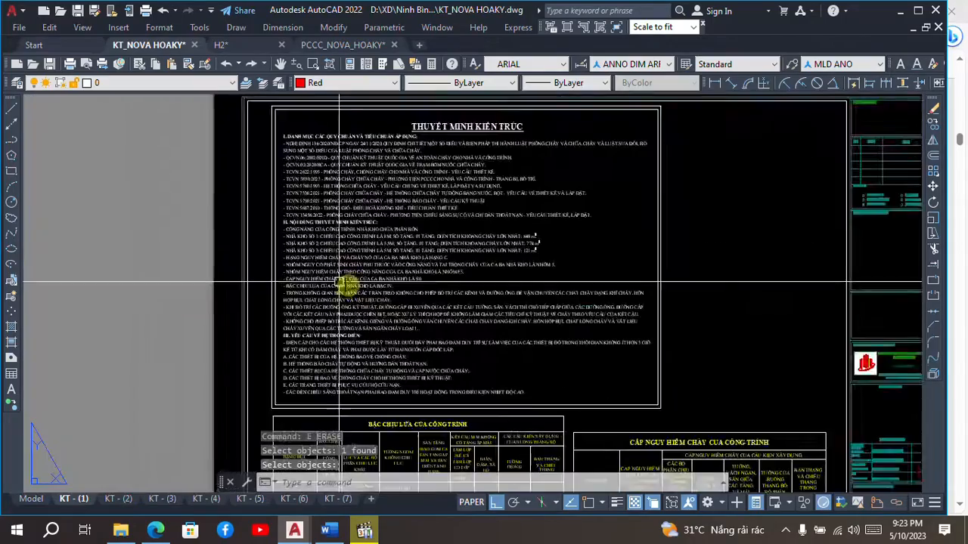
scroll(385, 249, up, 8)
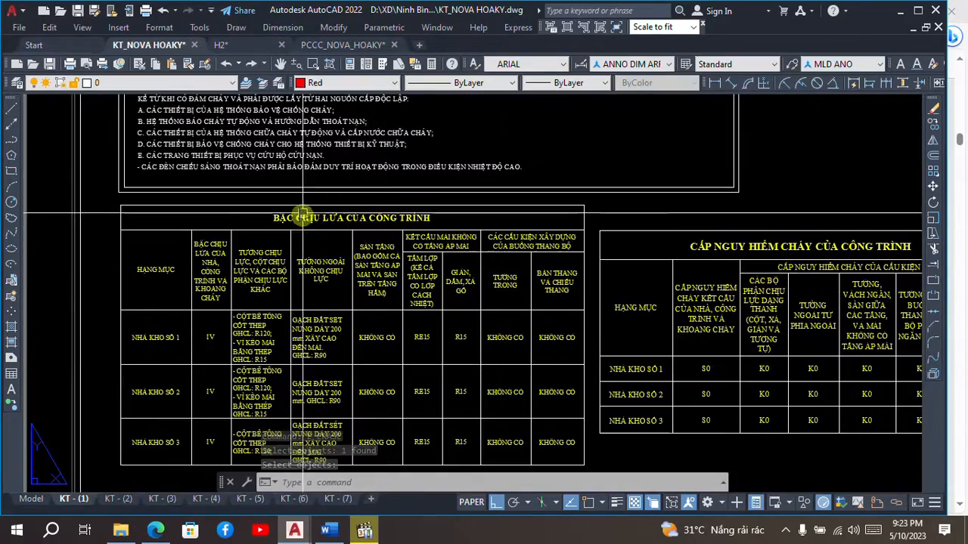
scroll(415, 202, down, 2)
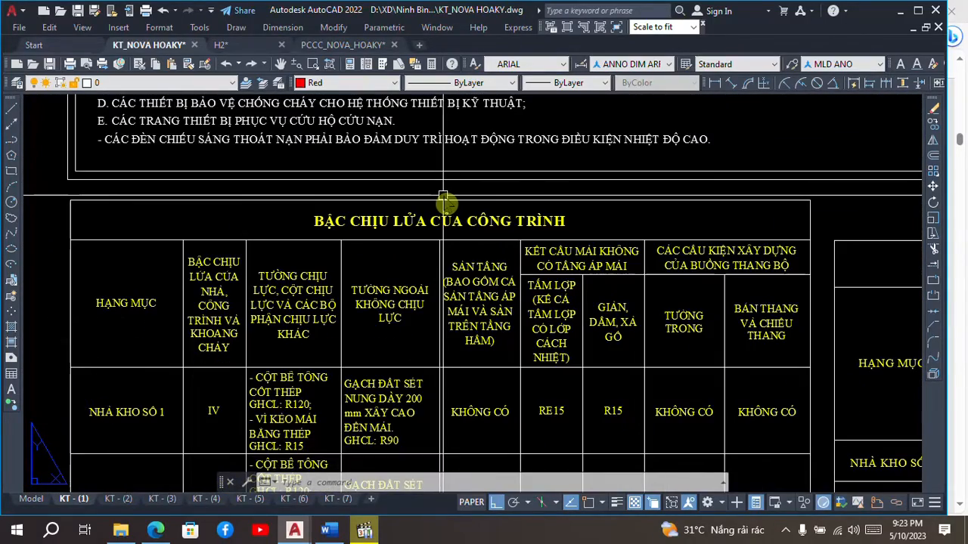
Switch to the QCVN 06_2022 BXD PDF in Edge and find Bảng 4 on fire-resistance grades and limits.
scroll(443, 200, down, 2)
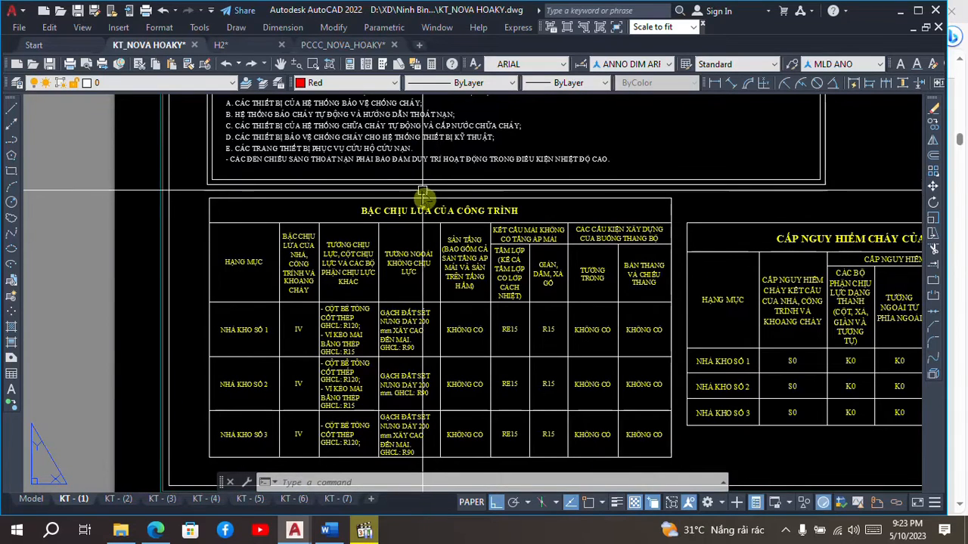
scroll(421, 198, up, 2)
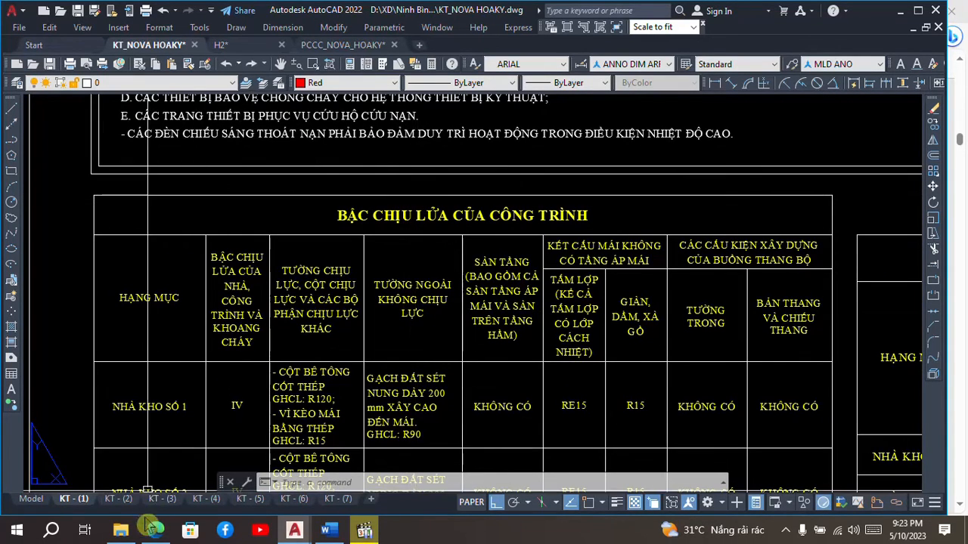
click(157, 531)
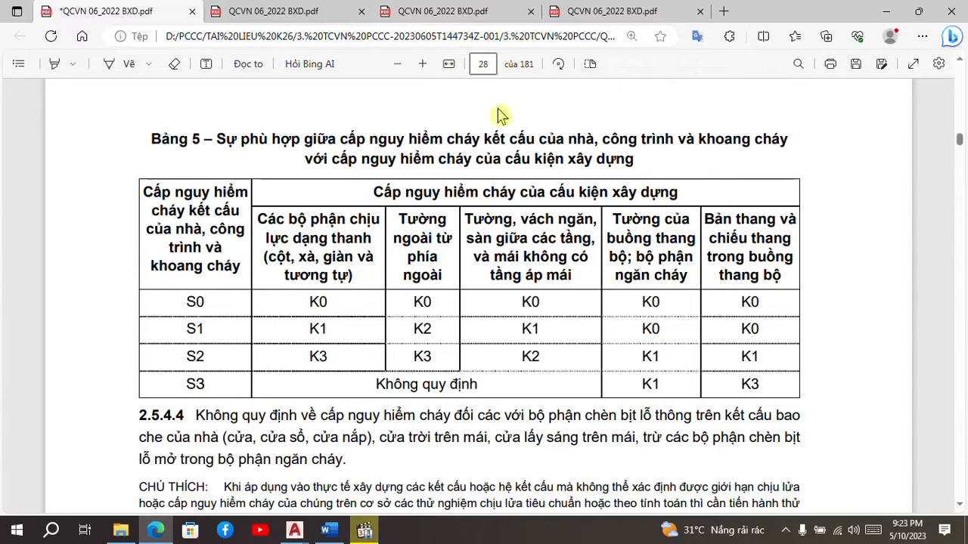
scroll(516, 131, up, 10)
scroll(497, 165, down, 3)
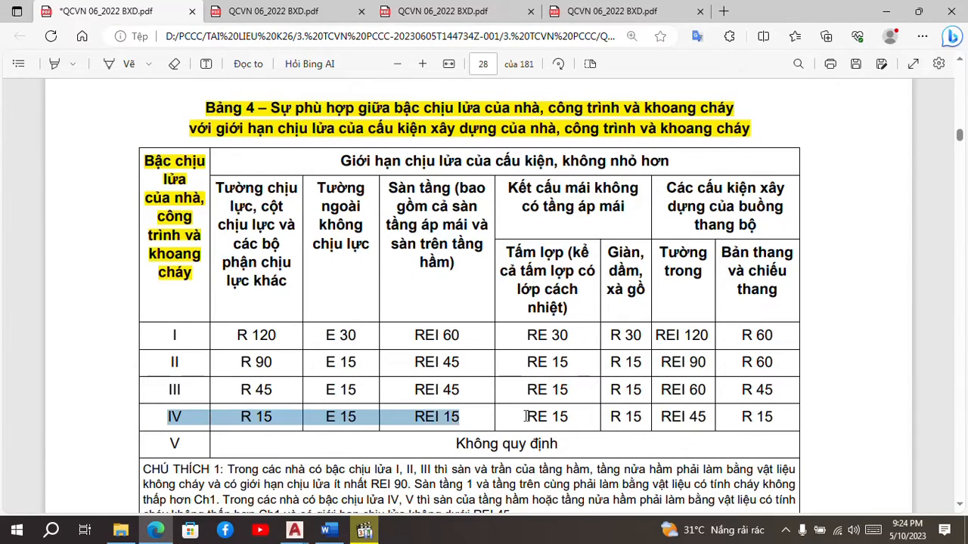
Select the grade IV row of Bảng 4 through its last column, and select only its R 15 limit for load-bearing walls and columns.
drag(527, 417, 730, 423)
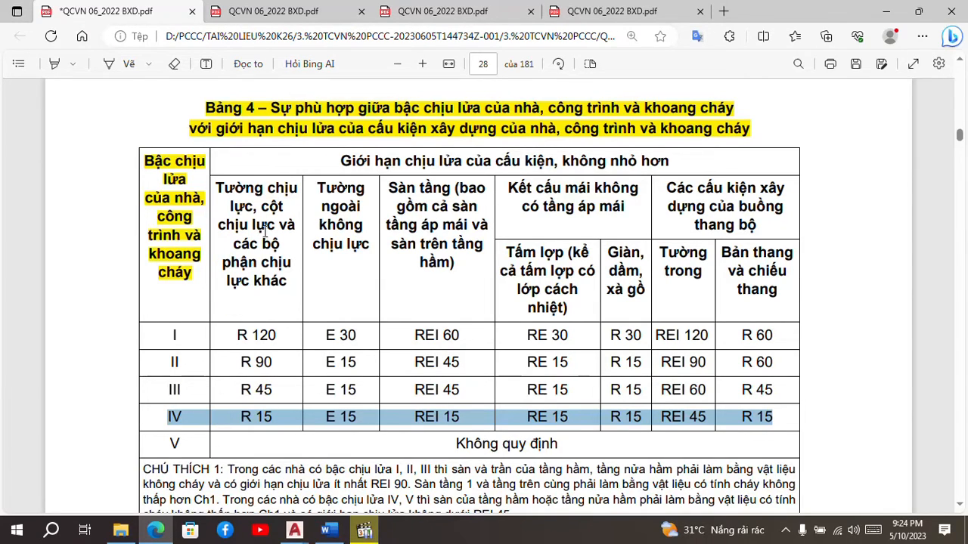
click(242, 420)
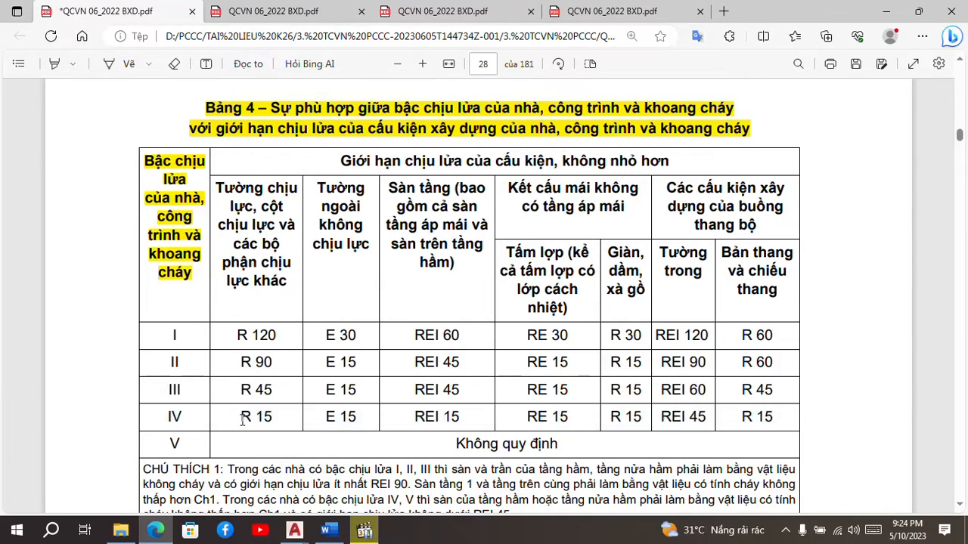
drag(242, 418, 273, 418)
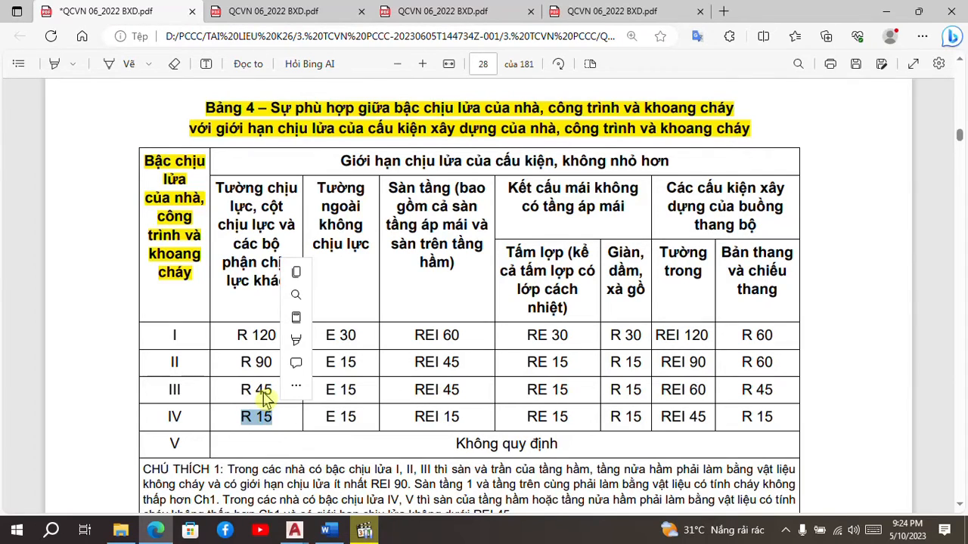
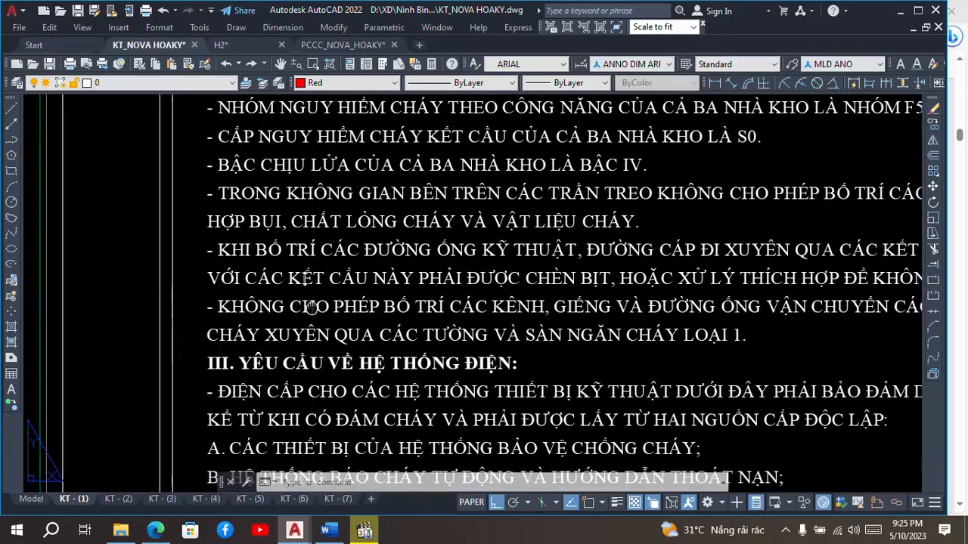
Examine the section II notes on ducts and pipes crossing walls and floors, and the start of section III on electrical requirements.
middle_drag(319, 318, 301, 273)
scroll(326, 272, down, 2)
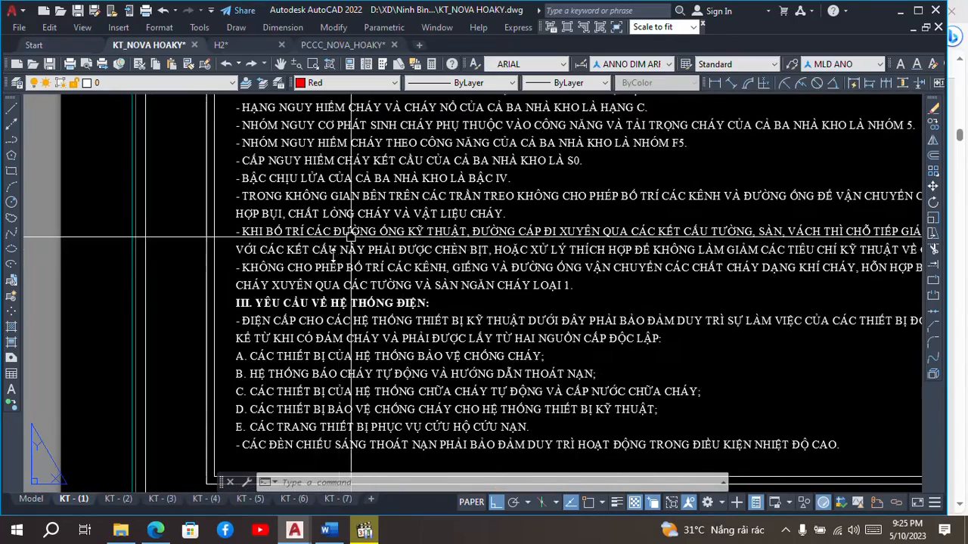
scroll(318, 253, up, 2)
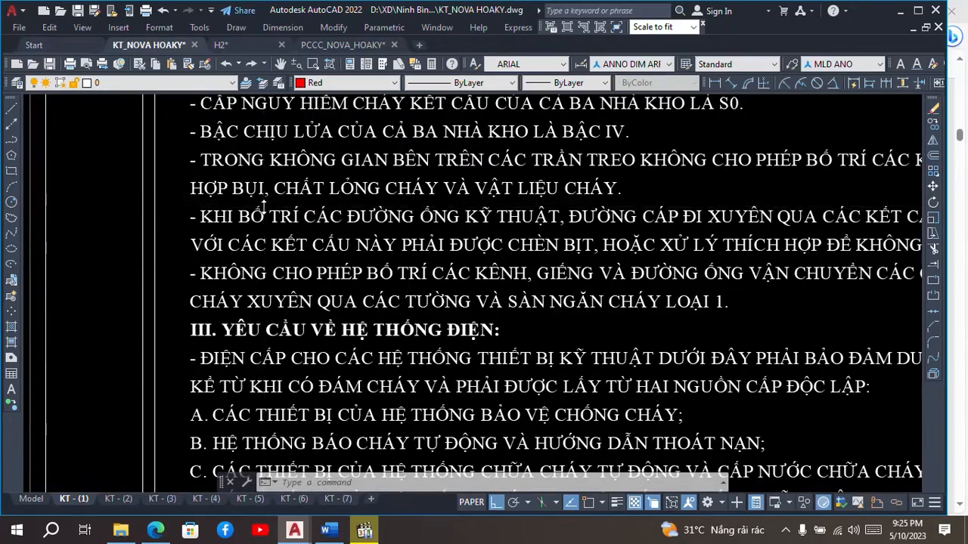
scroll(264, 206, up, 2)
middle_drag(264, 206, 246, 175)
scroll(246, 176, down, 2)
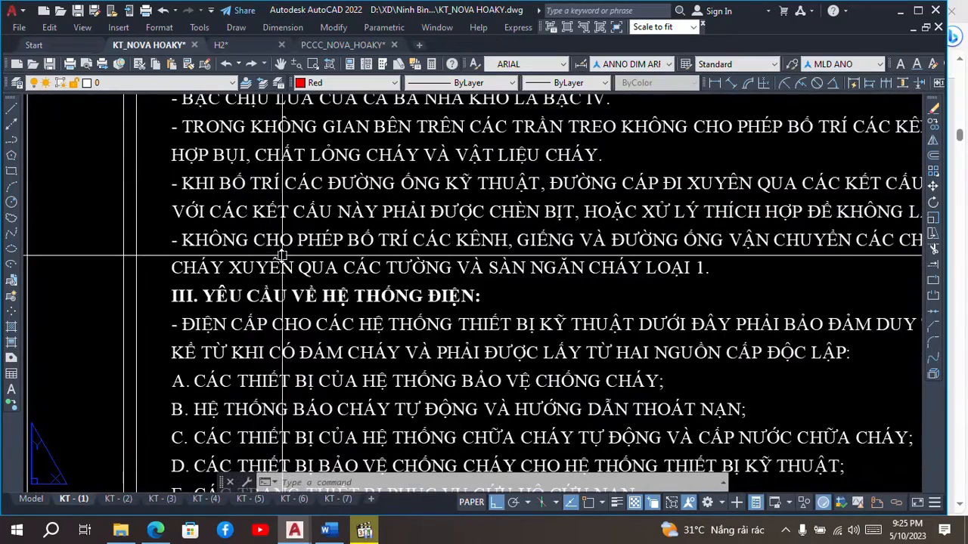
middle_drag(282, 256, 277, 228)
scroll(277, 229, down, 4)
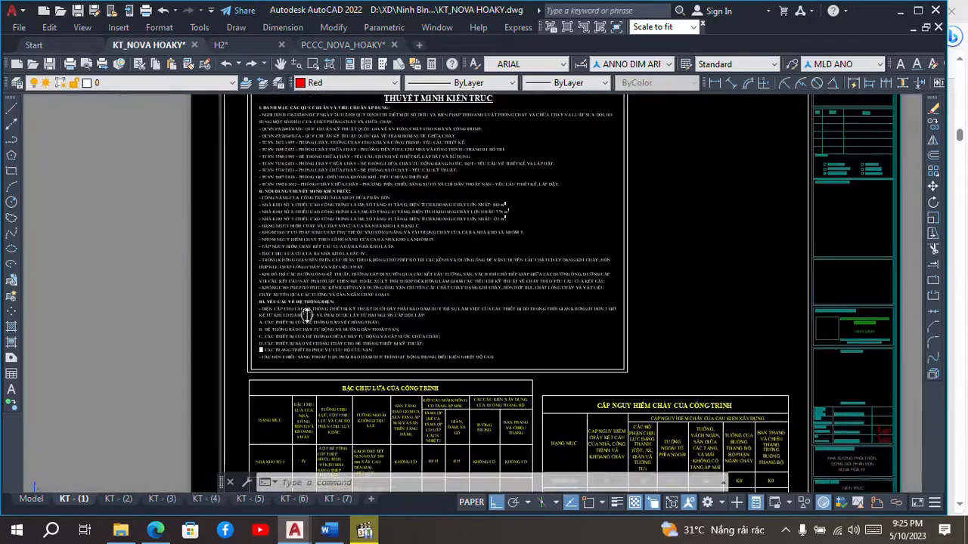
Review the THUYẾT MINH KIẾN TRÚC notes from the list of applied standards to the electrical system requirements.
scroll(401, 113, up, 1)
scroll(411, 90, up, 3)
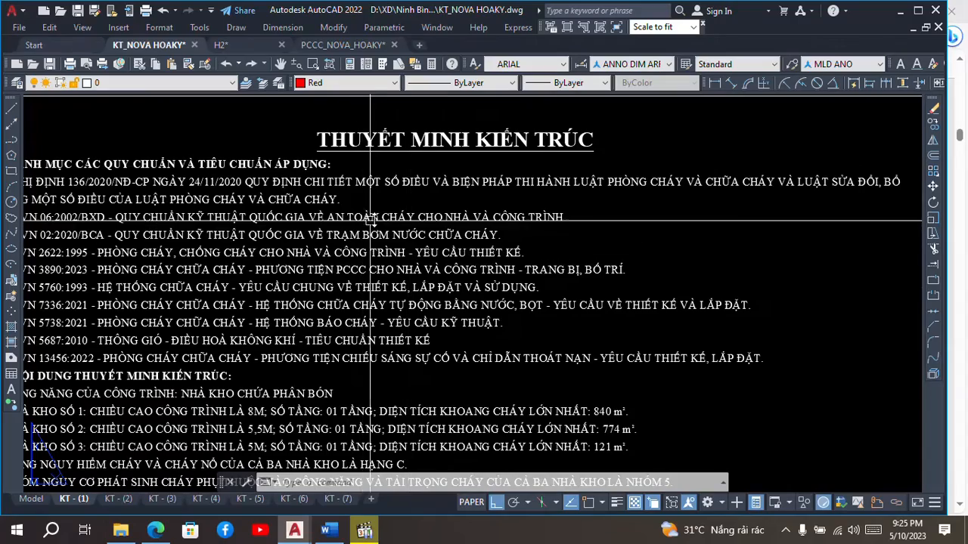
scroll(405, 207, down, 3)
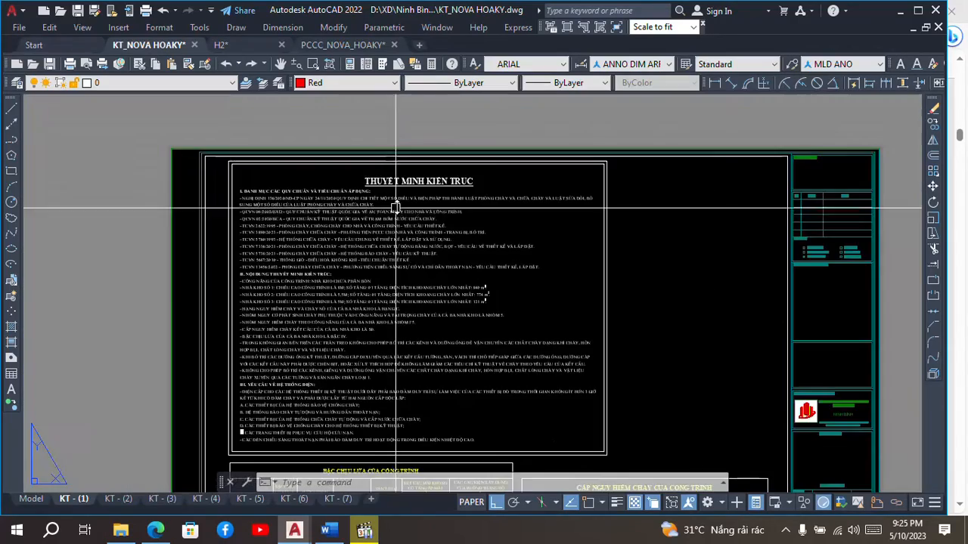
middle_drag(401, 306, 412, 231)
scroll(303, 314, up, 2)
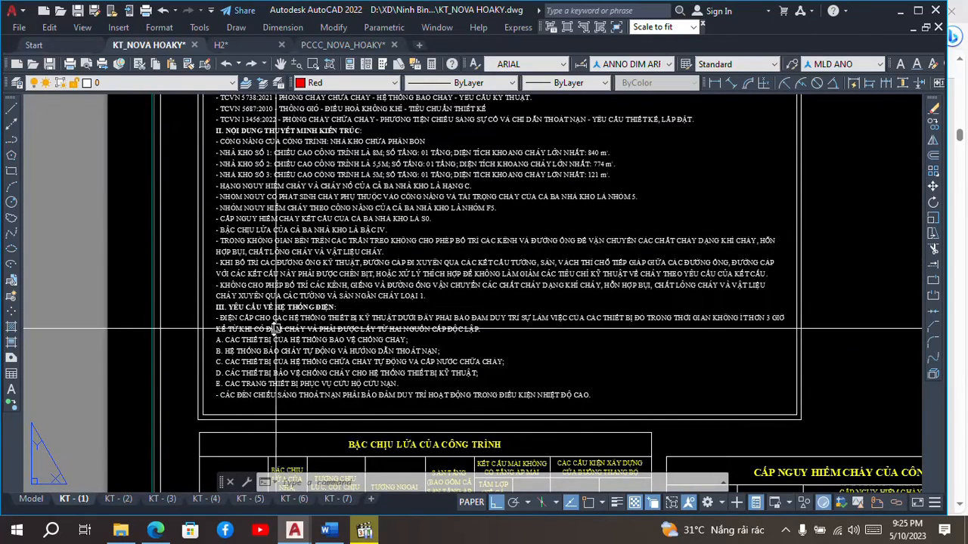
scroll(276, 329, up, 2)
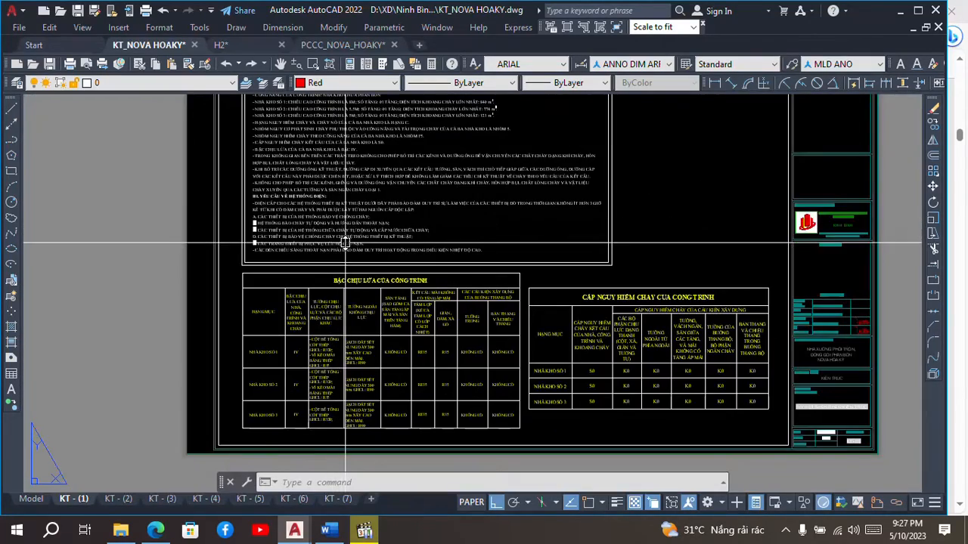
Examine the structural fire hazard table and the title block with drawing title and number on layout KT - (1).
scroll(277, 302, down, 2)
scroll(662, 350, up, 4)
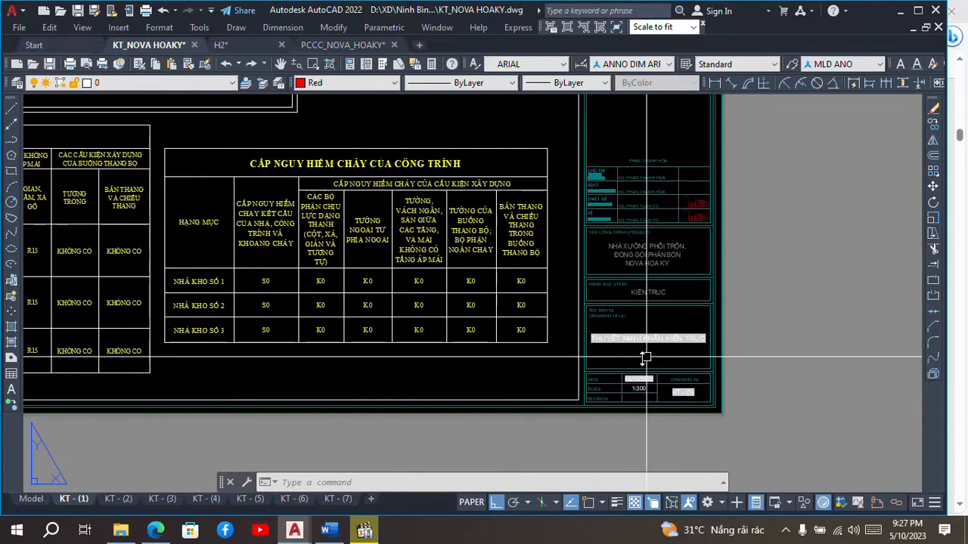
scroll(570, 345, down, 2)
scroll(607, 347, up, 2)
scroll(606, 348, up, 6)
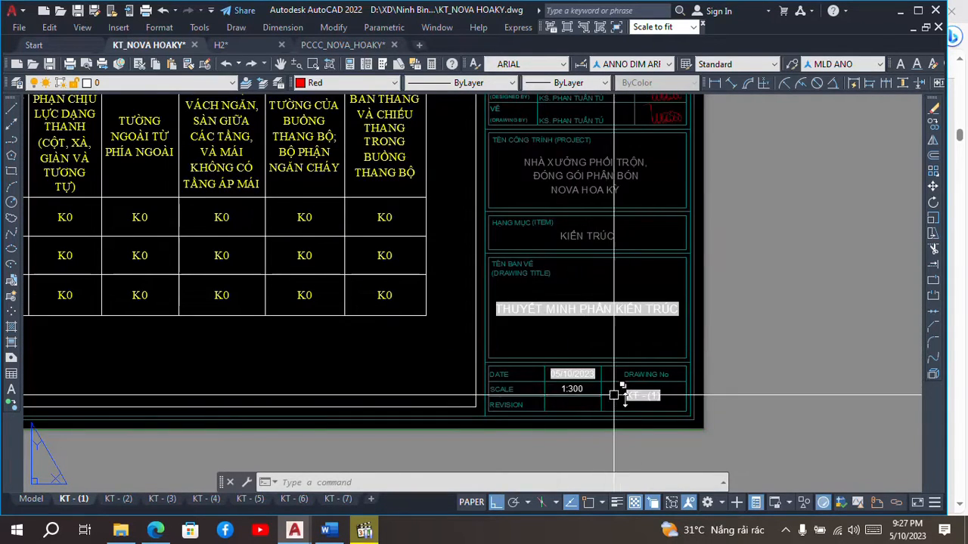
scroll(578, 316, down, 4)
scroll(578, 316, up, 4)
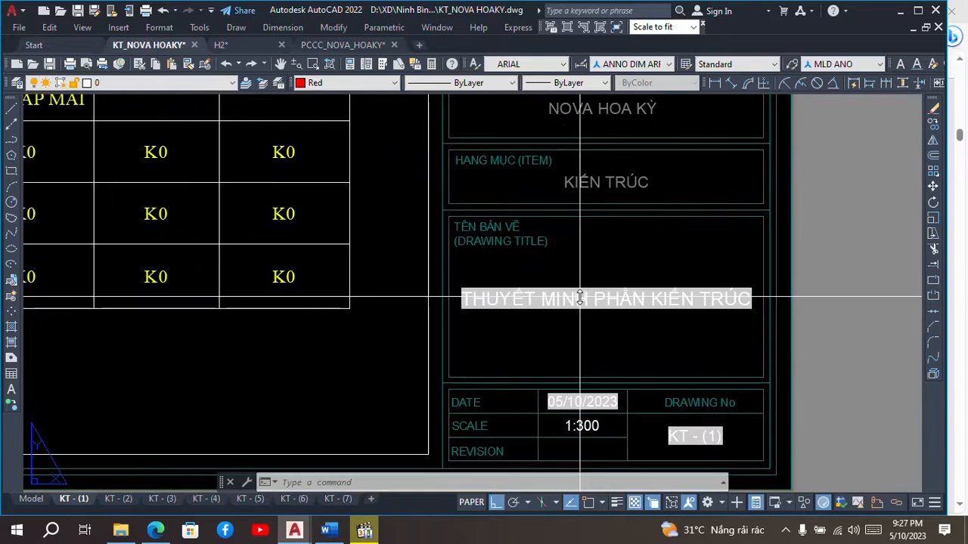
scroll(578, 297, down, 2)
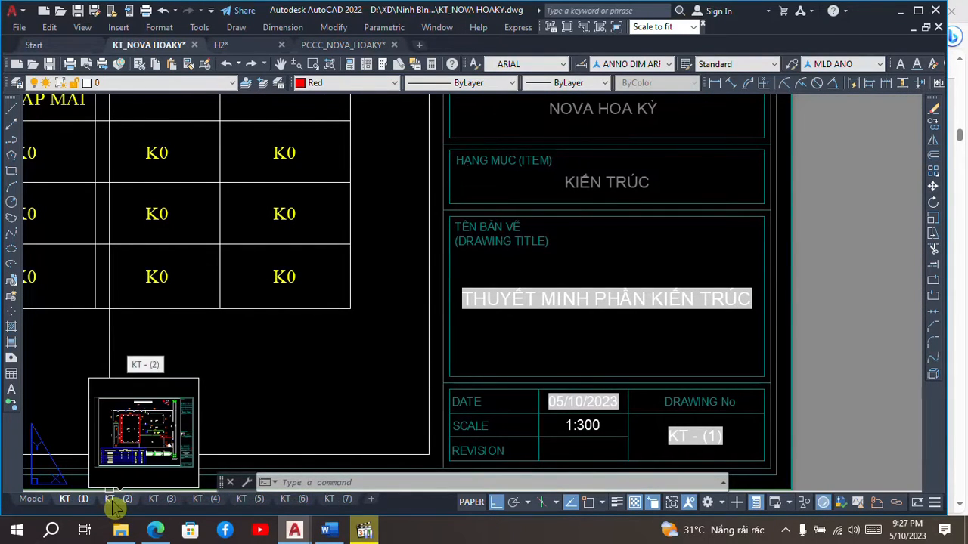
Open layout KT - (2) and examine the title block of the overall site plan sheet.
click(114, 500)
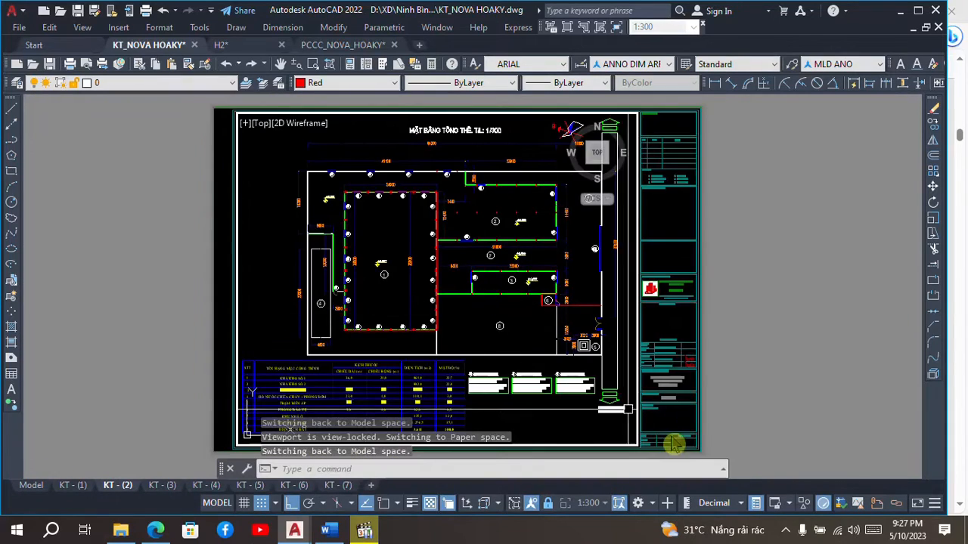
middle_drag(673, 444, 650, 393)
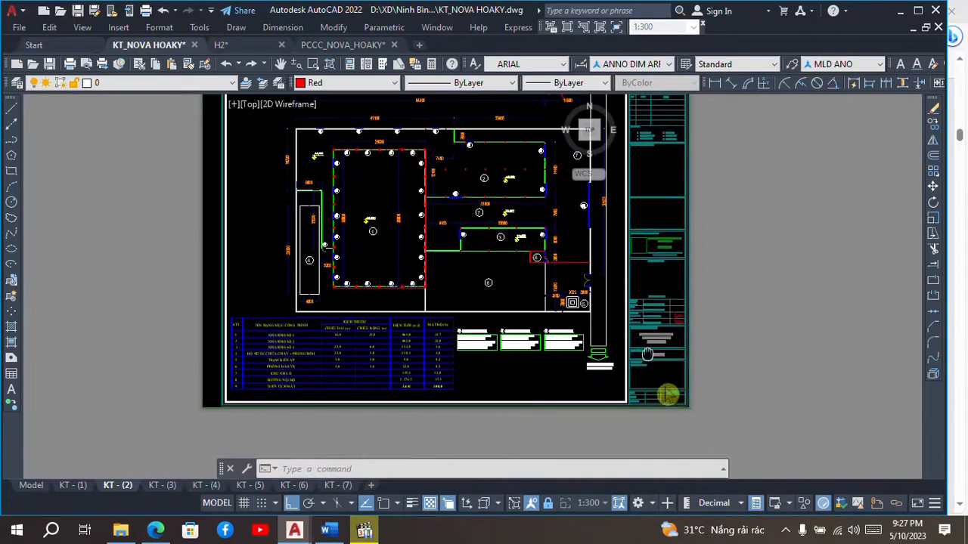
scroll(650, 392, up, 5)
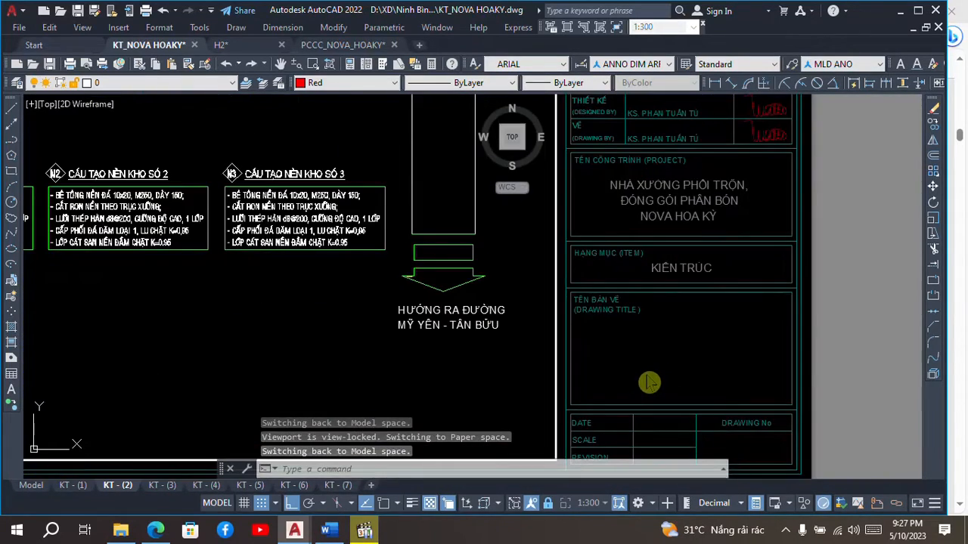
scroll(648, 382, down, 4)
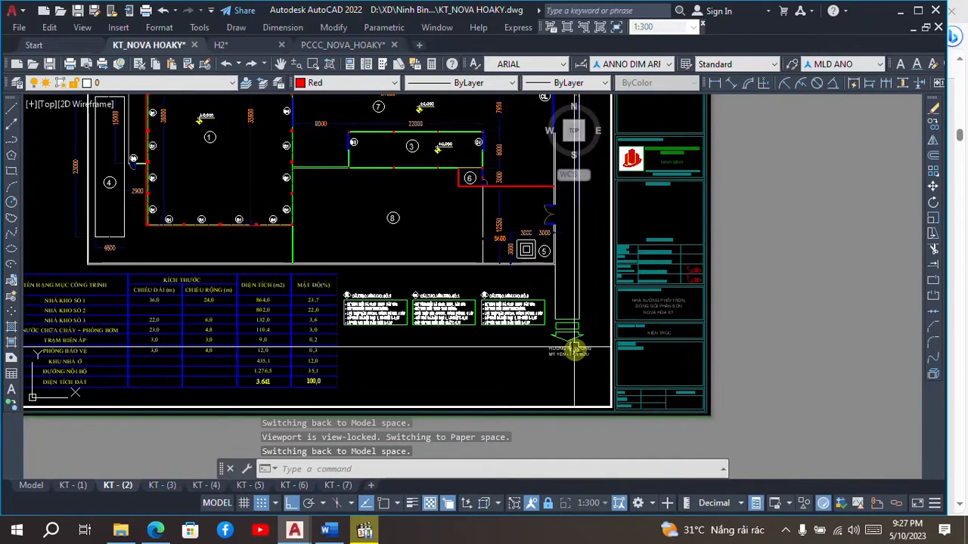
scroll(492, 363, up, 3)
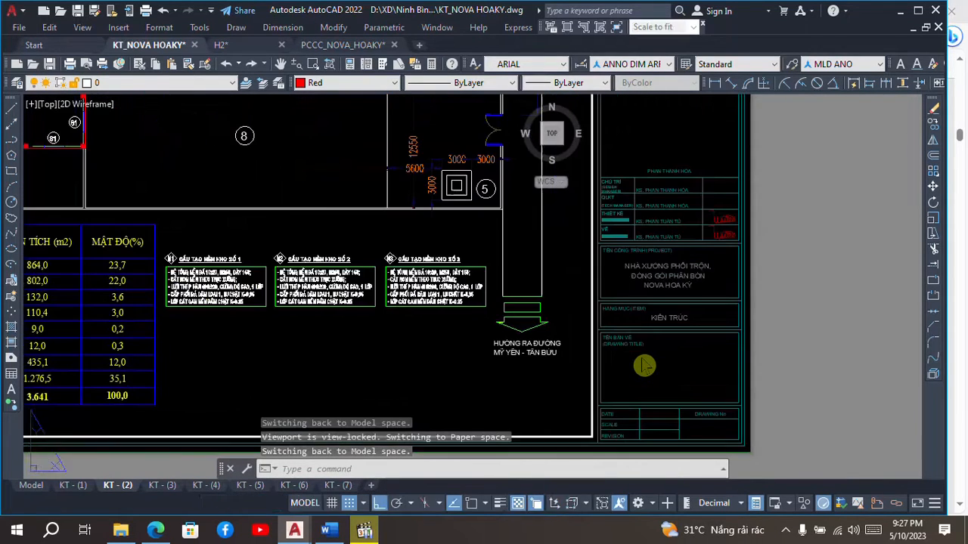
scroll(529, 318, down, 3)
scroll(559, 321, up, 2)
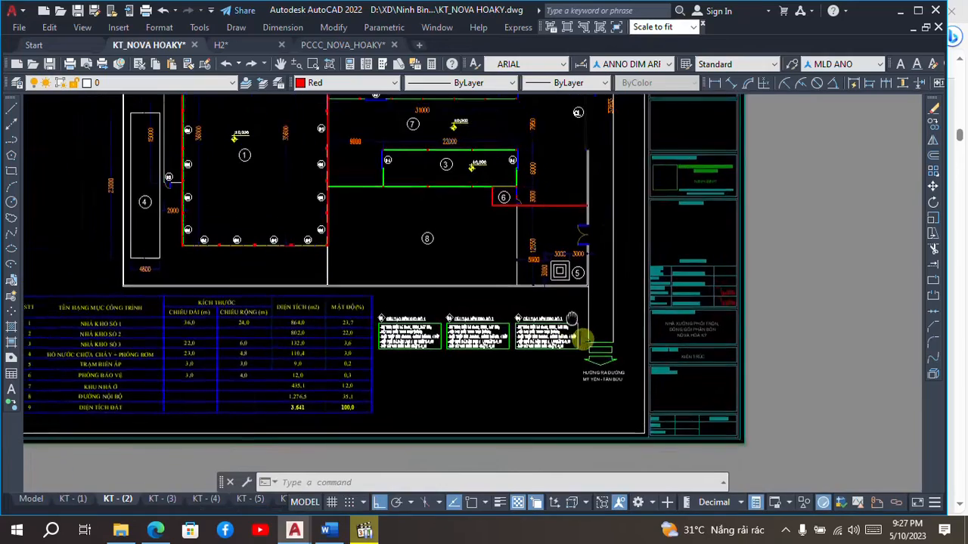
Examine the numbered buildings and their dimensions on the overall site plan of layout KT - (2).
middle_drag(480, 264, 516, 302)
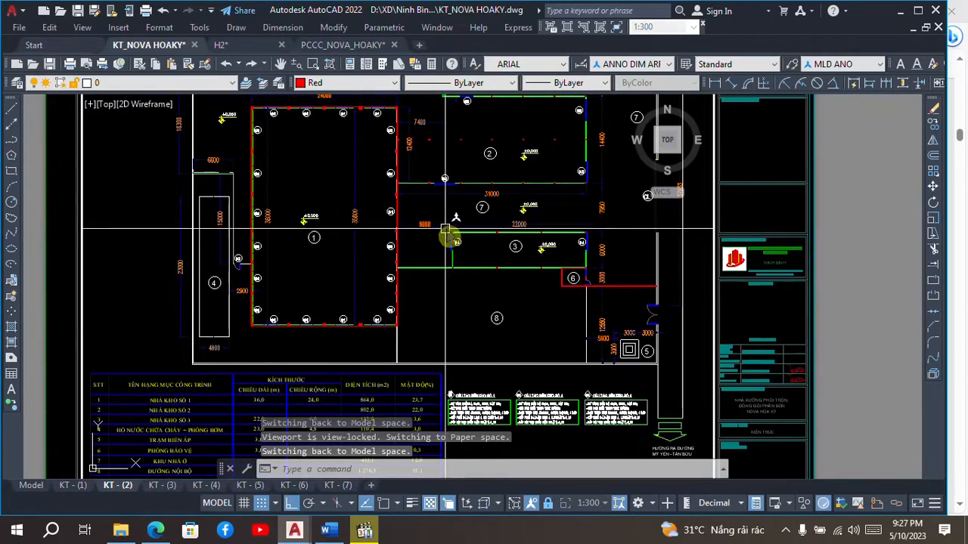
scroll(446, 229, up, 4)
scroll(458, 251, down, 4)
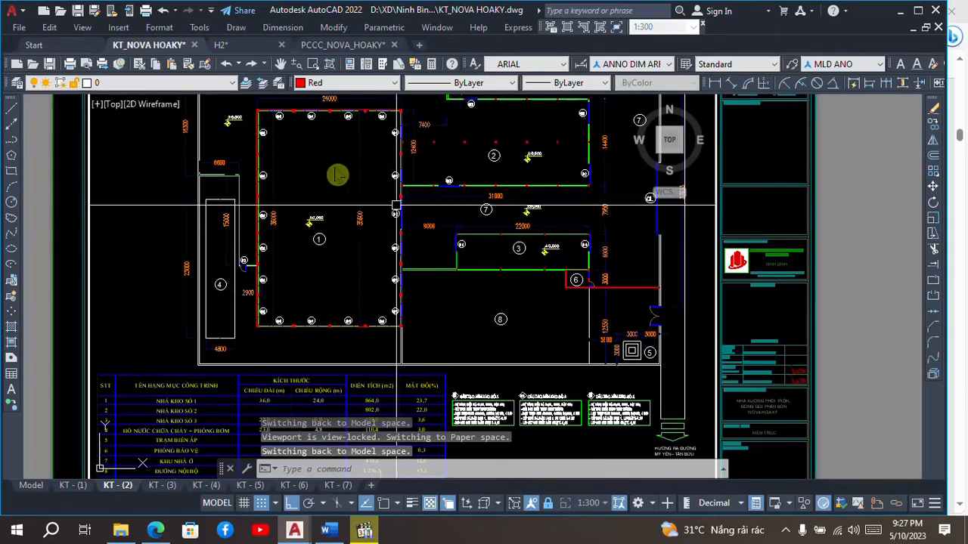
scroll(414, 201, up, 5)
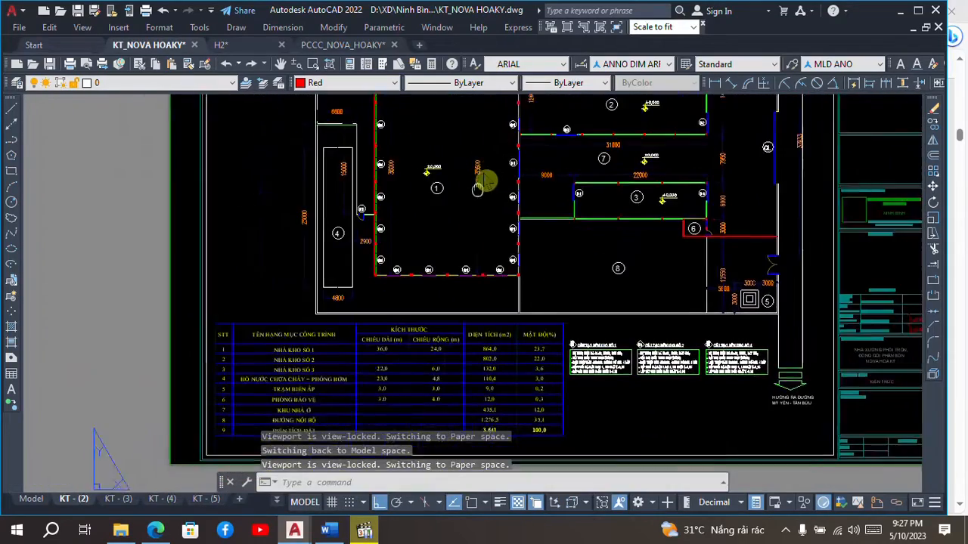
Examine the table of building items with dimensions, areas and densities below the site plan on layout KT - (2).
scroll(369, 357, up, 2)
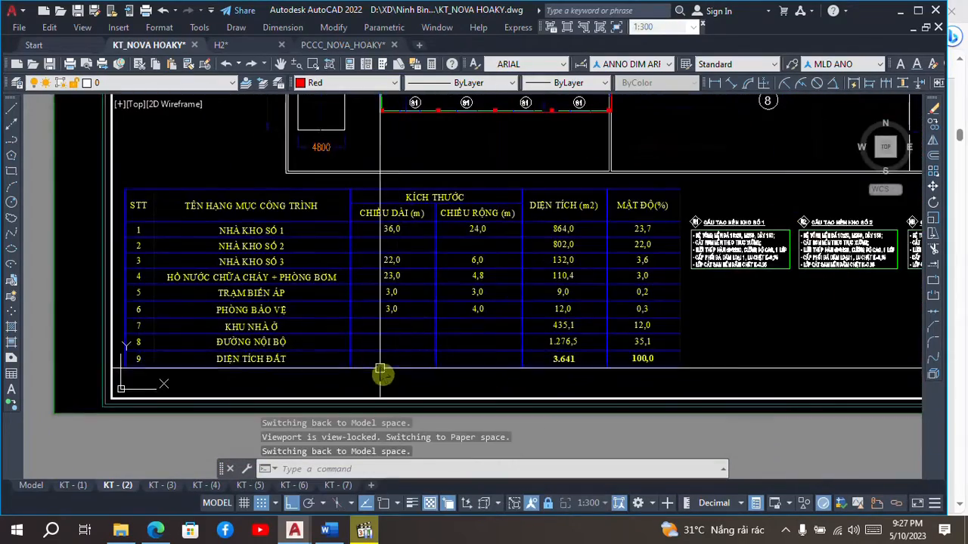
scroll(365, 350, up, 2)
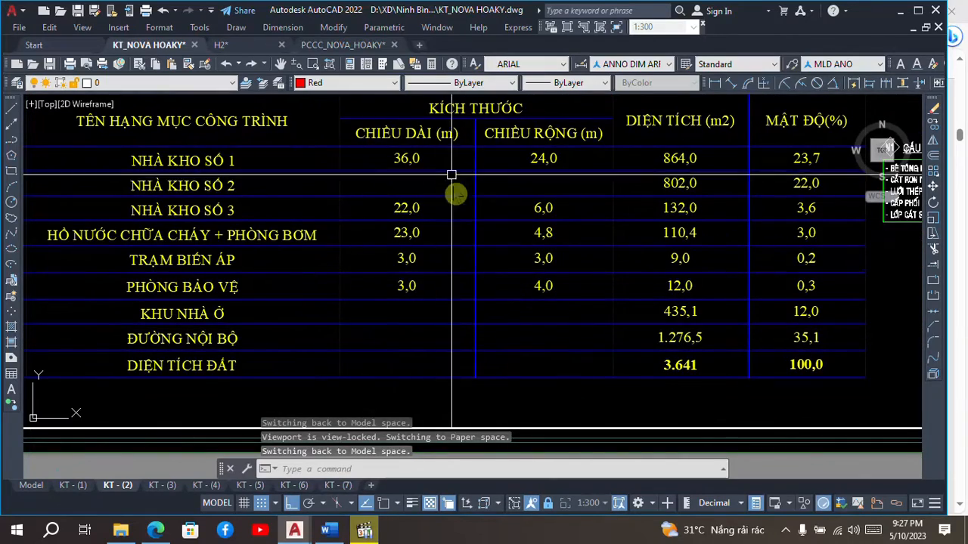
scroll(468, 242, down, 4)
scroll(372, 256, up, 4)
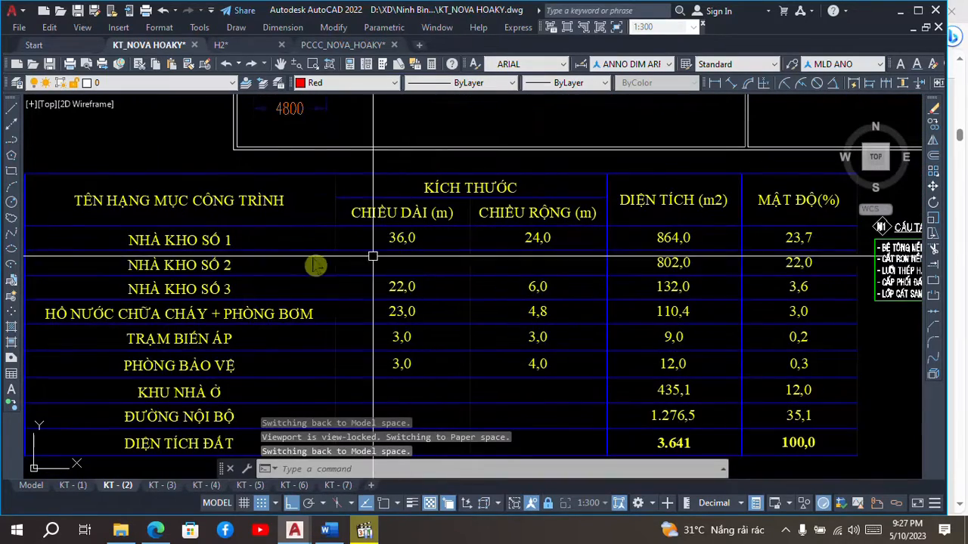
scroll(237, 265, down, 1)
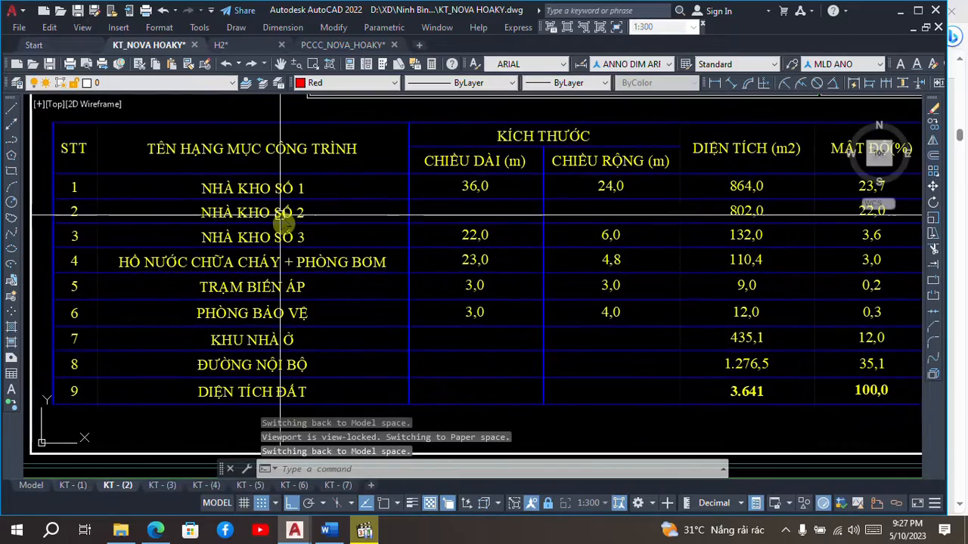
scroll(288, 212, up, 3)
scroll(288, 212, down, 2)
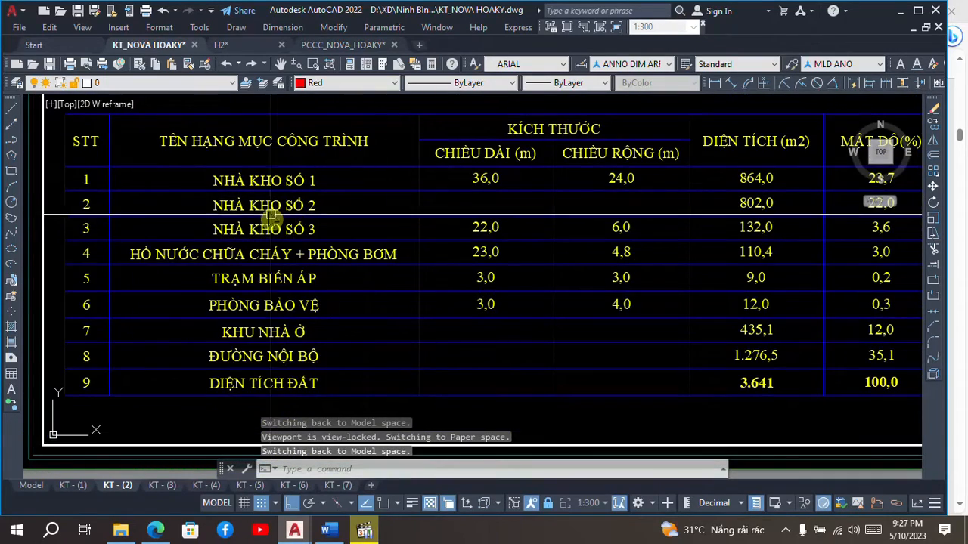
scroll(313, 220, up, 1)
scroll(323, 227, down, 1)
scroll(325, 242, down, 4)
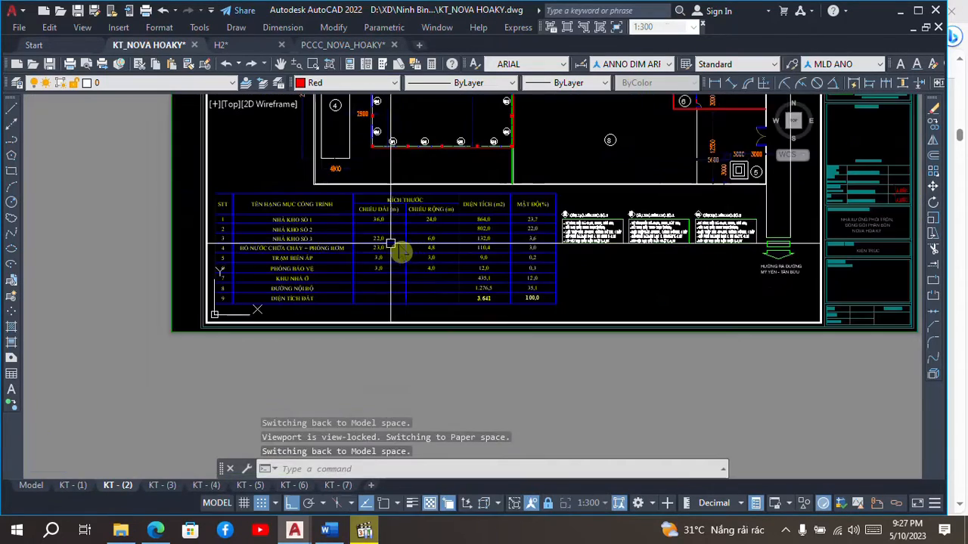
Examine the area and density columns of the building items table, including the total land area row, on layout KT - (2).
middle_drag(406, 248, 439, 279)
scroll(438, 303, up, 5)
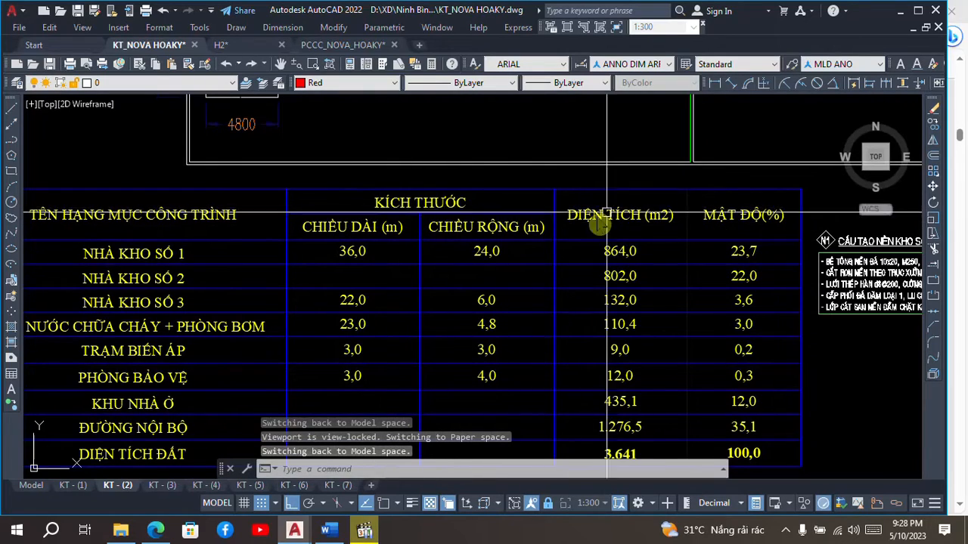
middle_drag(708, 279, 696, 224)
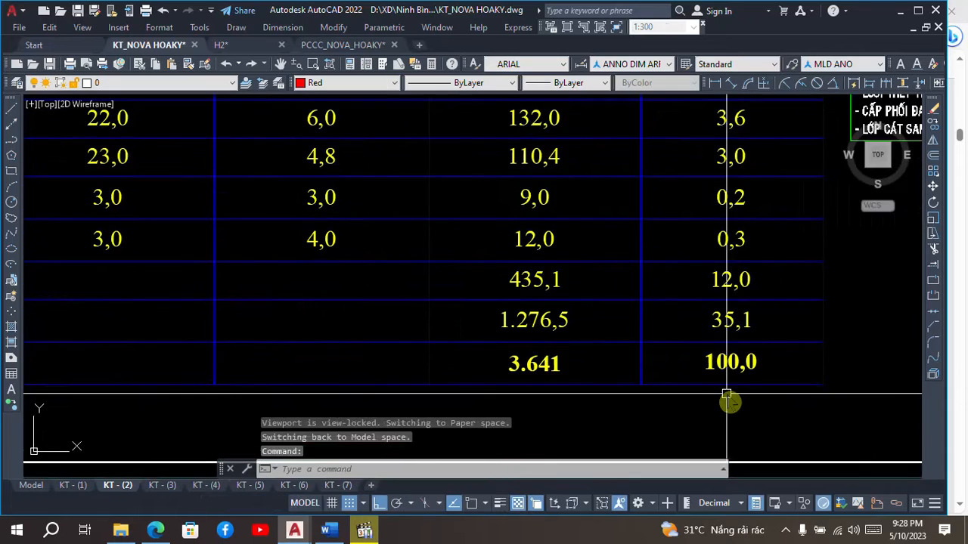
scroll(724, 387, up, 2)
scroll(525, 400, up, 2)
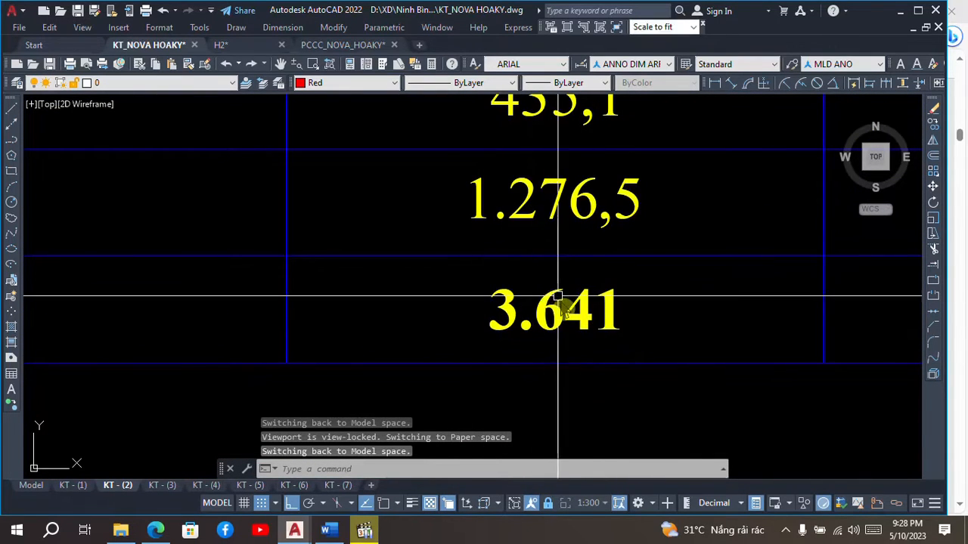
scroll(566, 310, down, 4)
scroll(567, 312, down, 2)
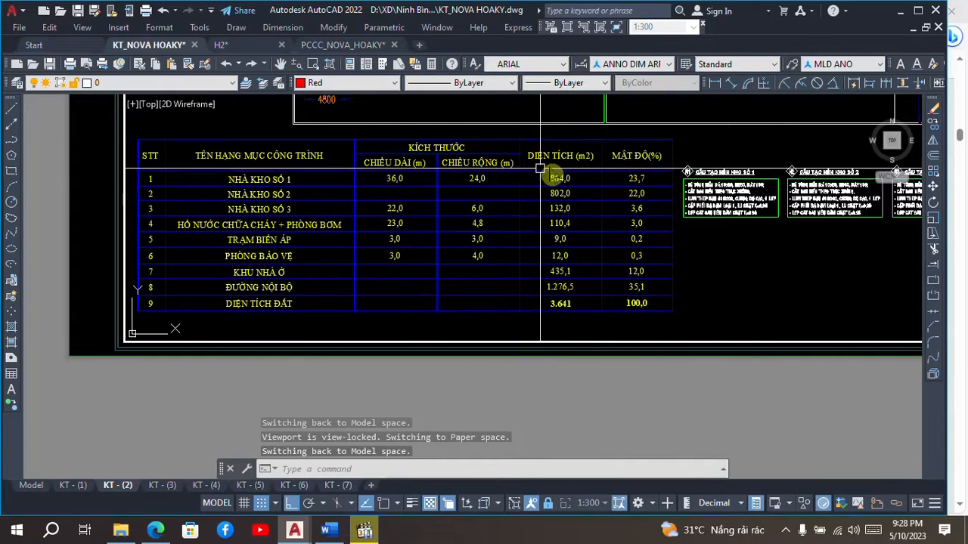
scroll(541, 168, up, 2)
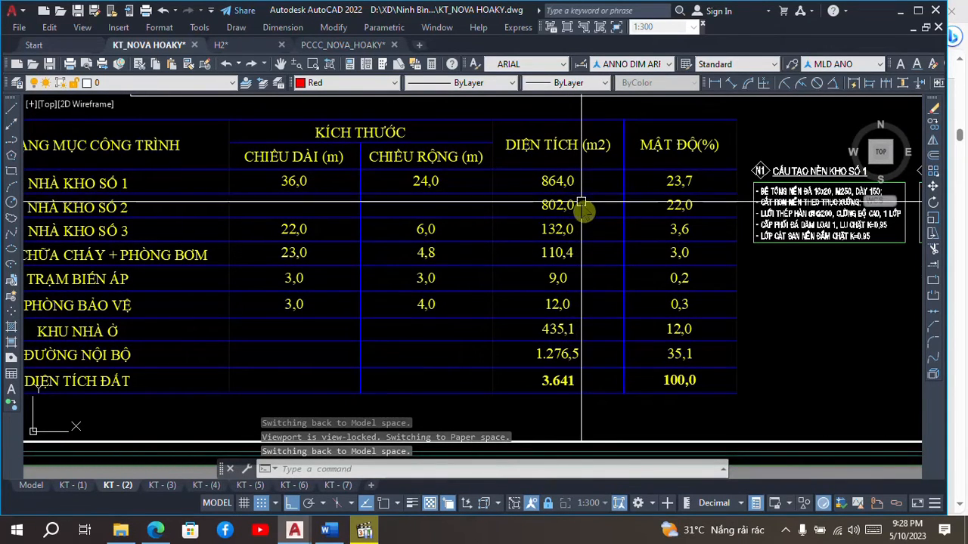
middle_drag(558, 230, 613, 227)
middle_drag(237, 298, 322, 282)
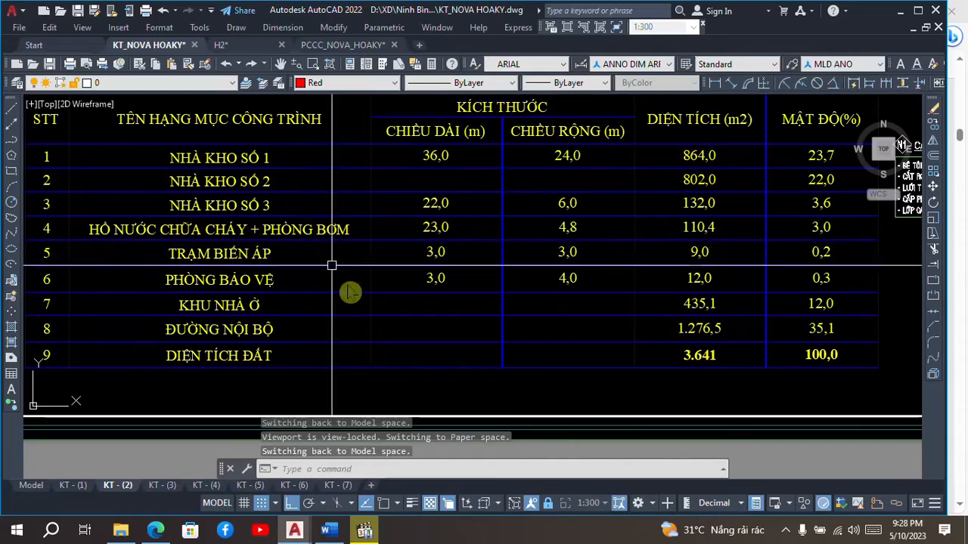
scroll(350, 293, down, 4)
scroll(453, 283, up, 5)
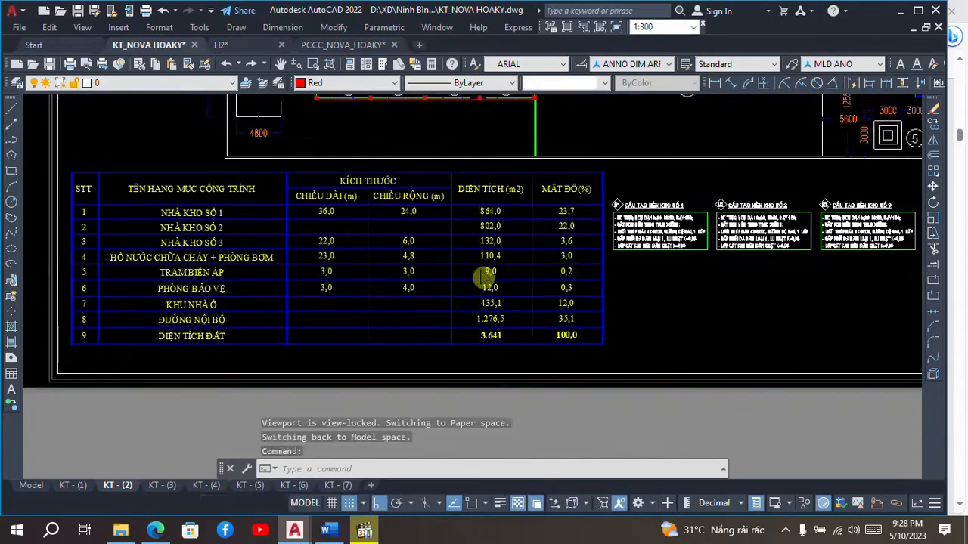
Examine the fire water tank and pump room, item 4, beside warehouse 1 on the site plan.
scroll(495, 302, down, 2)
scroll(432, 242, down, 4)
scroll(432, 257, up, 5)
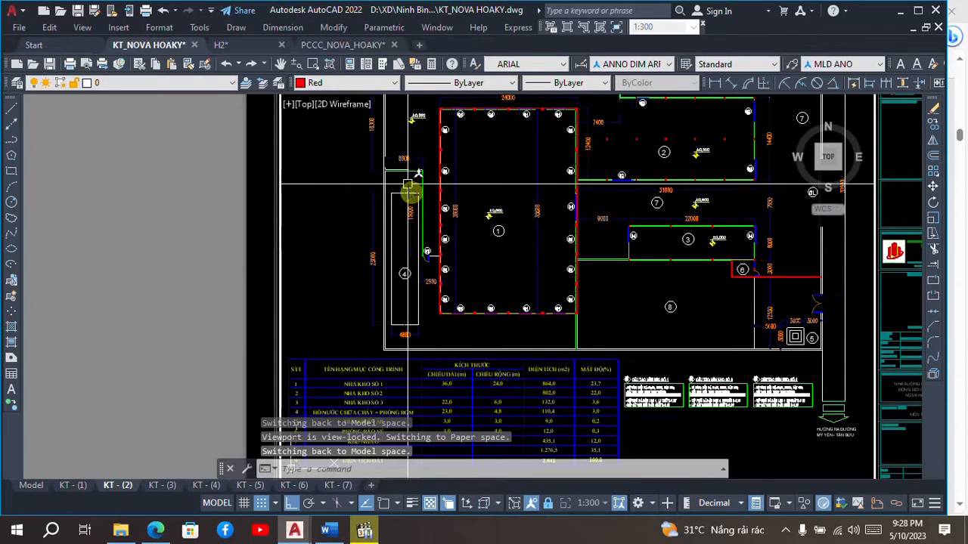
scroll(394, 186, up, 4)
scroll(416, 212, down, 2)
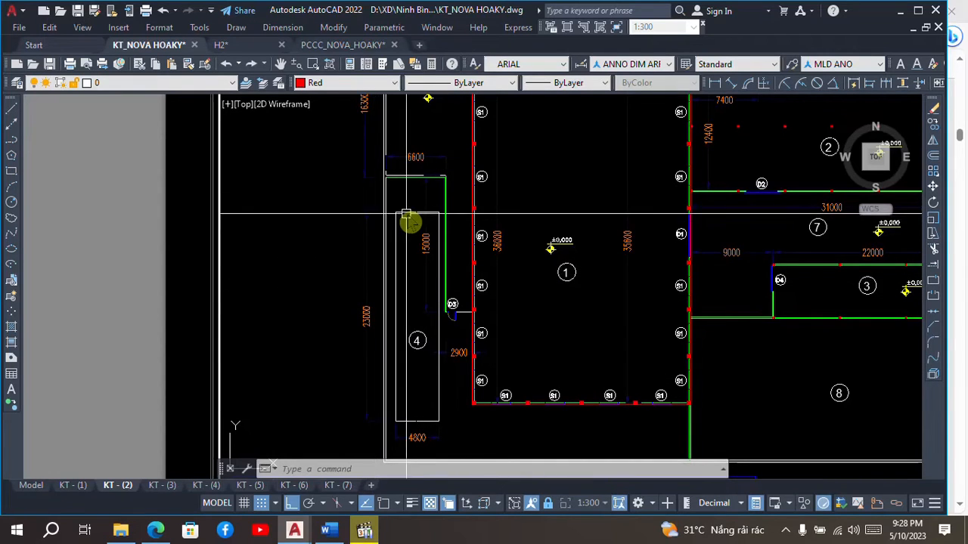
scroll(407, 220, up, 3)
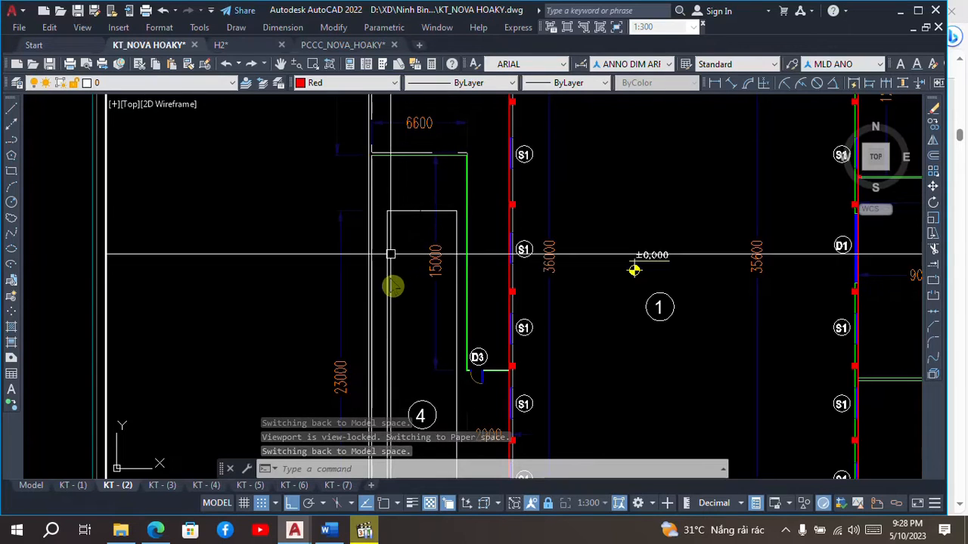
scroll(412, 203, down, 2)
scroll(412, 202, down, 5)
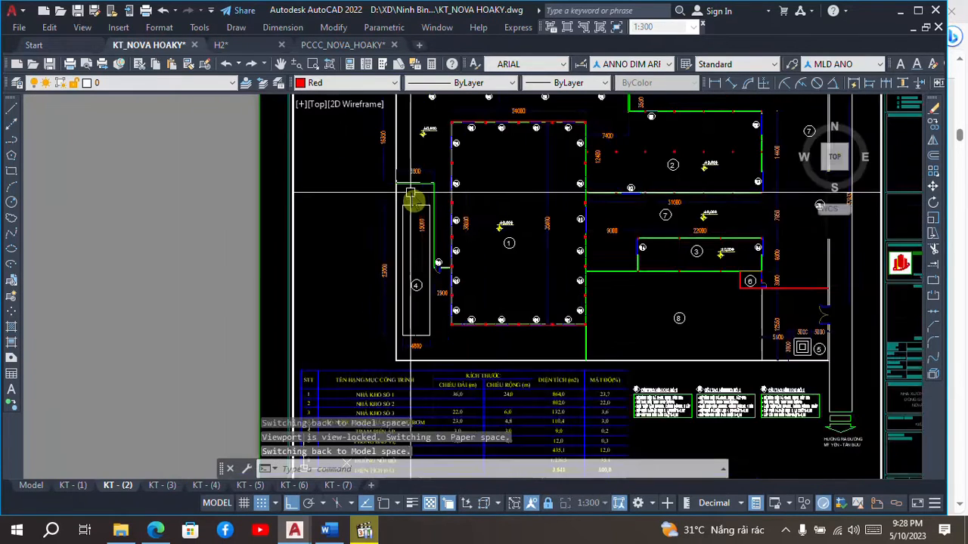
Compare the item names in the table with the site plan, locating the transformer station, item 5, near the entrance gate.
scroll(382, 349, up, 4)
scroll(382, 349, up, 3)
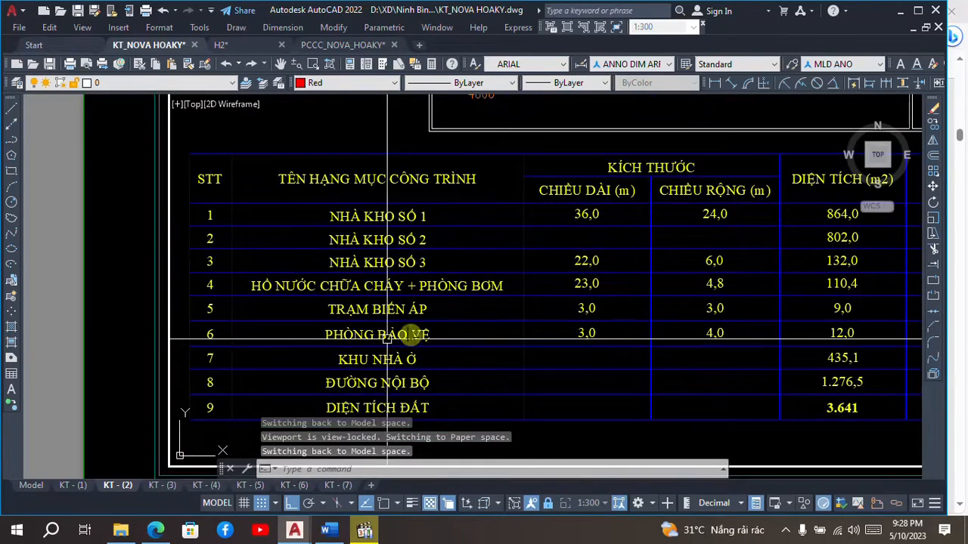
scroll(408, 290, down, 3)
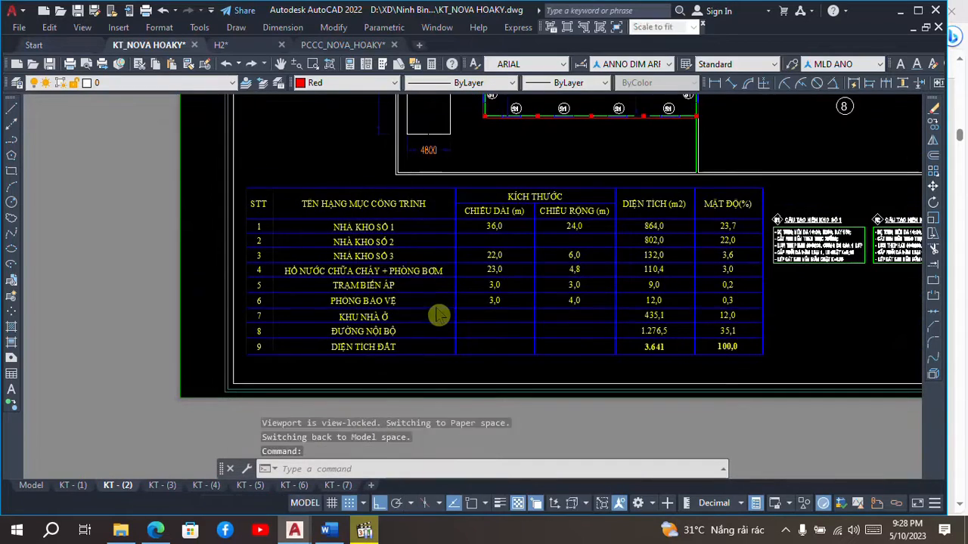
scroll(439, 315, up, 2)
scroll(341, 219, down, 5)
scroll(531, 267, down, 2)
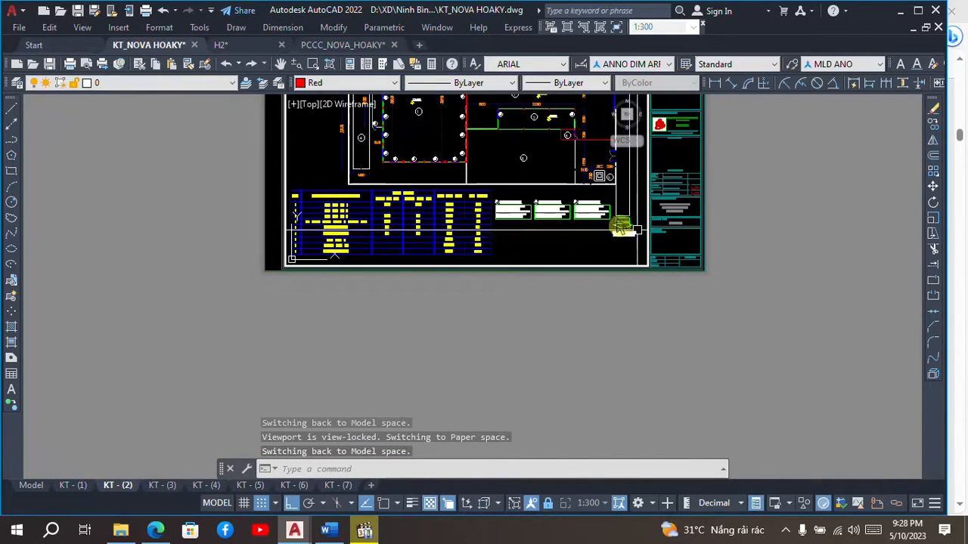
scroll(609, 185, up, 2)
scroll(615, 216, up, 3)
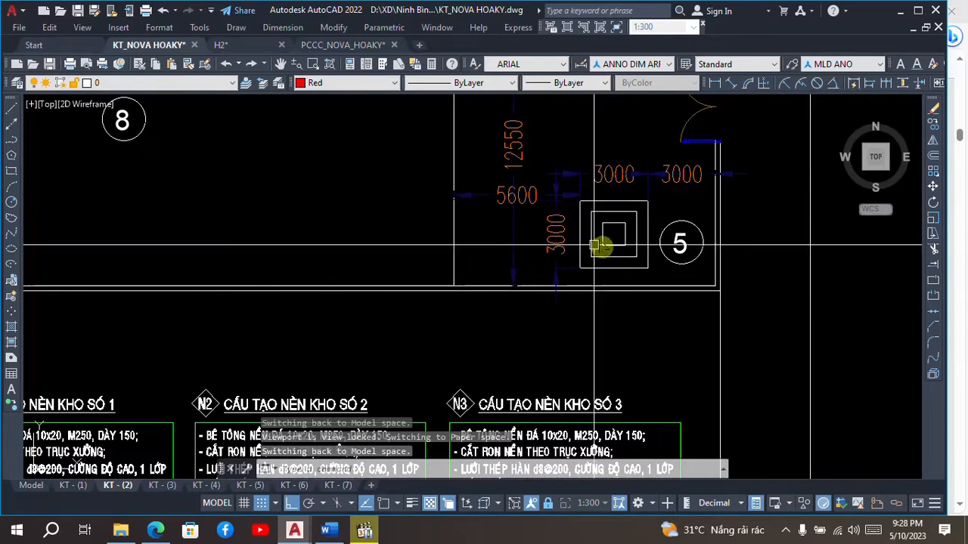
scroll(605, 261, down, 4)
Play site videos 20230904_105803 and 20230904_121159 from the NOVA-HOAKY folder, pausing the second at the transformer by the entrance gate.
click(364, 531)
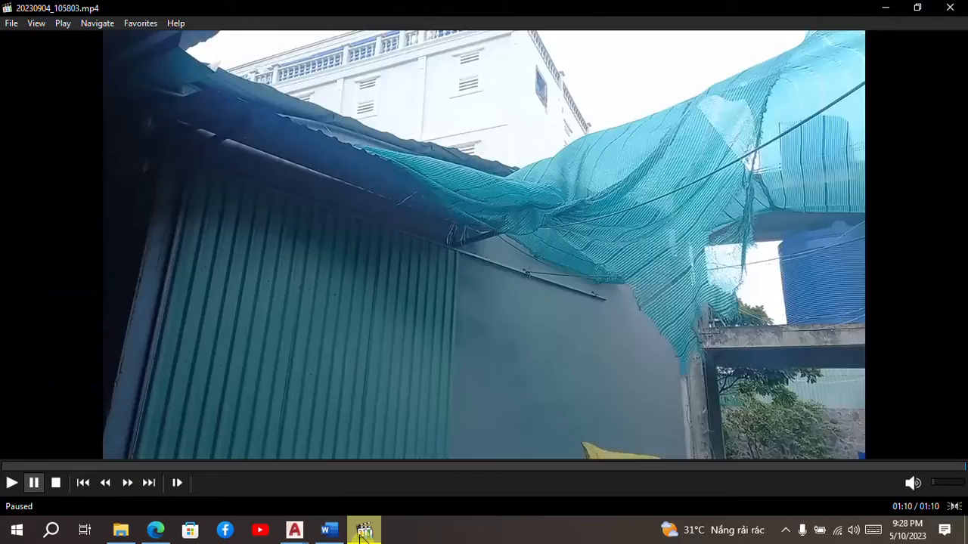
click(133, 534)
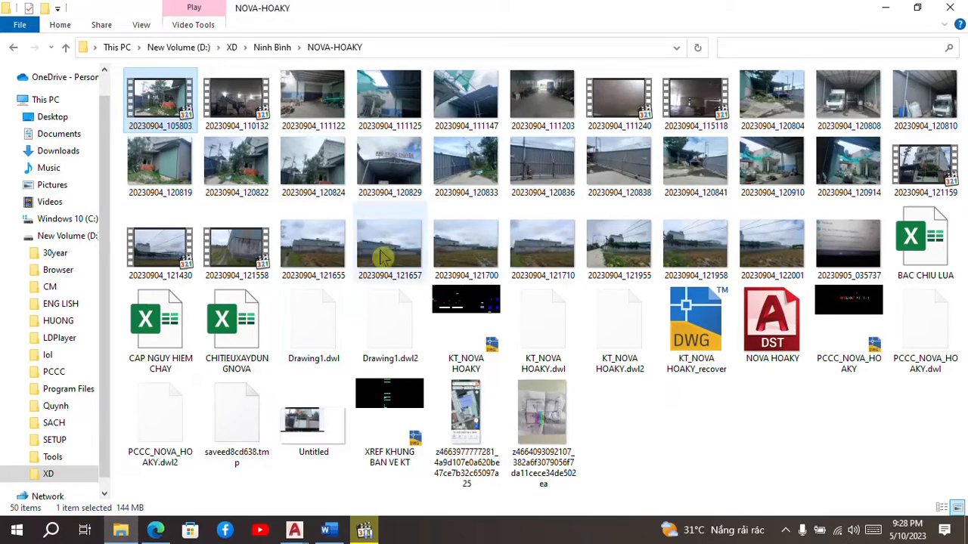
key(Return)
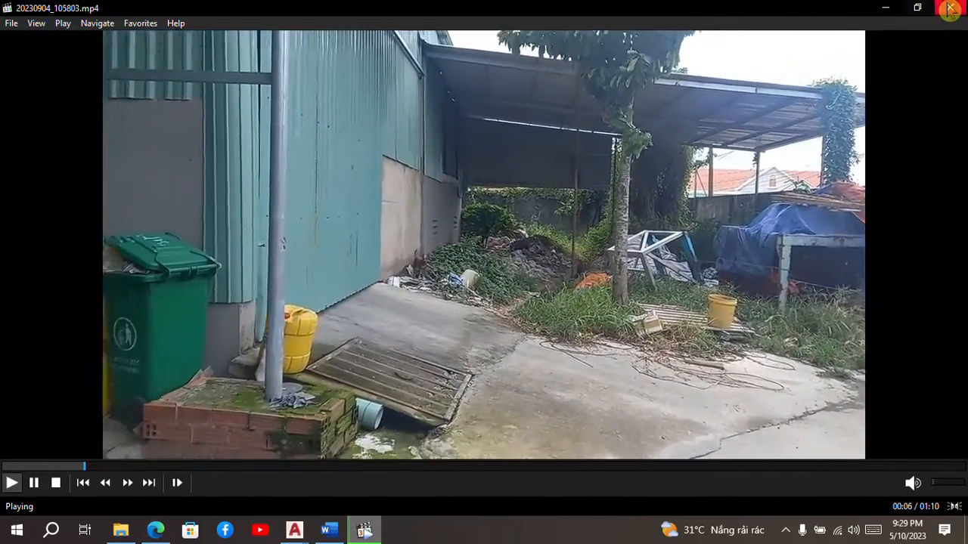
click(950, 8)
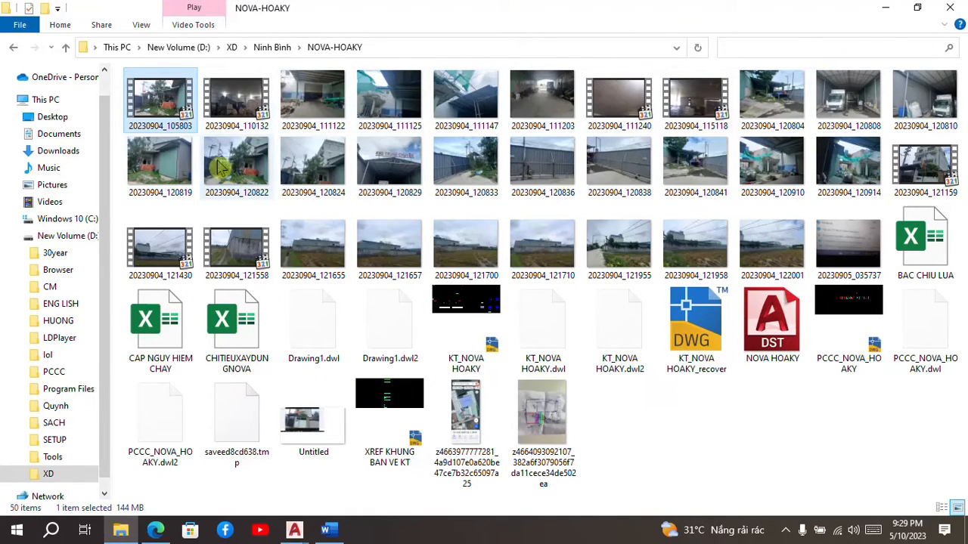
double_click(910, 166)
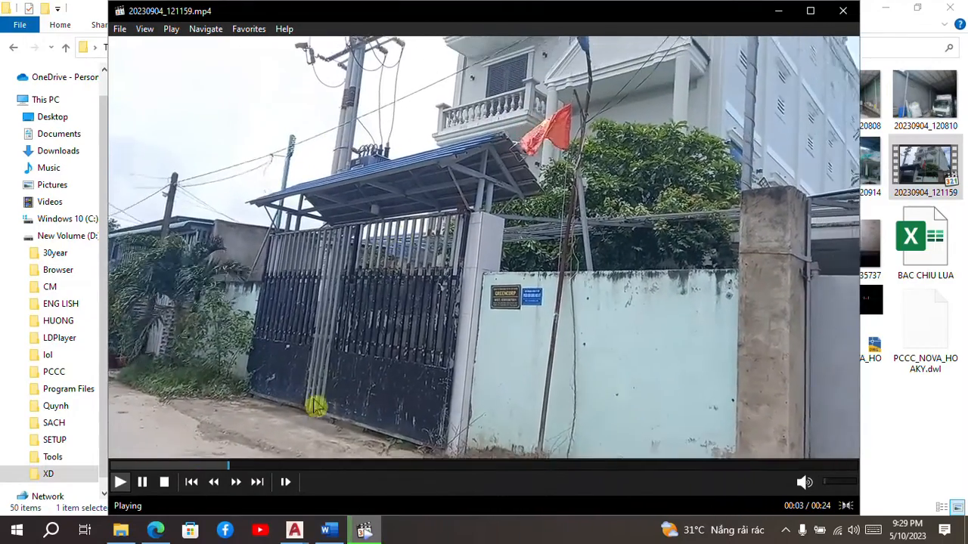
click(342, 370)
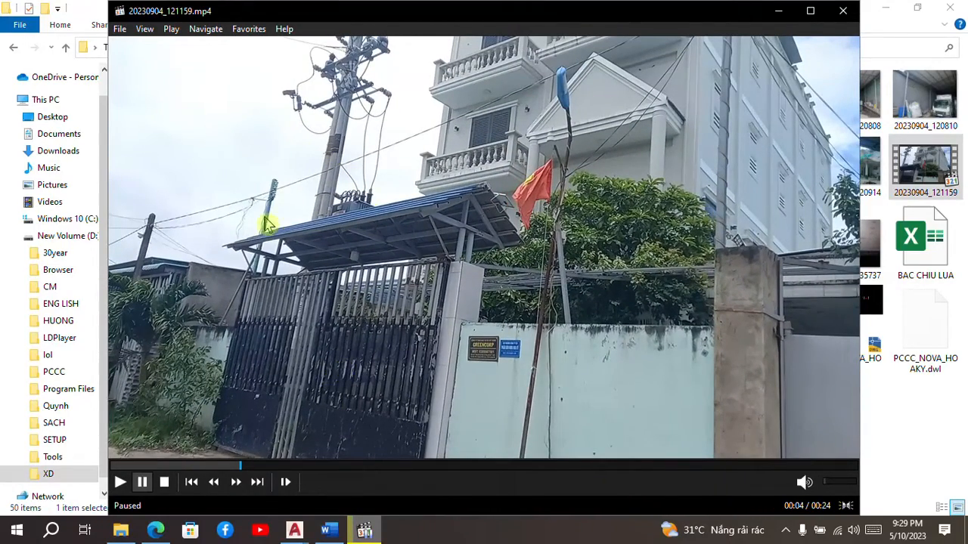
Switch back to the KT_NOVA HOAKY drawing in AutoCAD and examine the transformer station's position and dimensions near the gate.
mouse_move(294, 530)
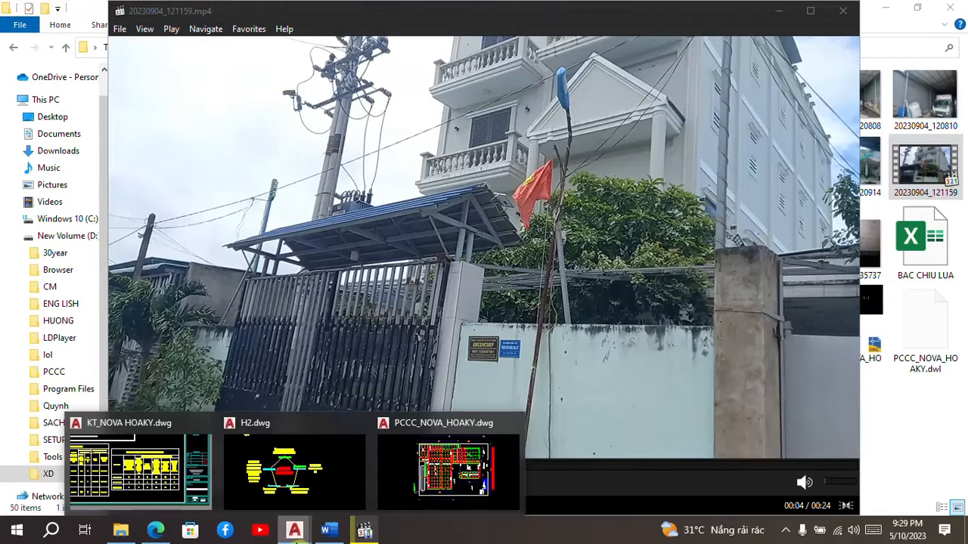
click(173, 484)
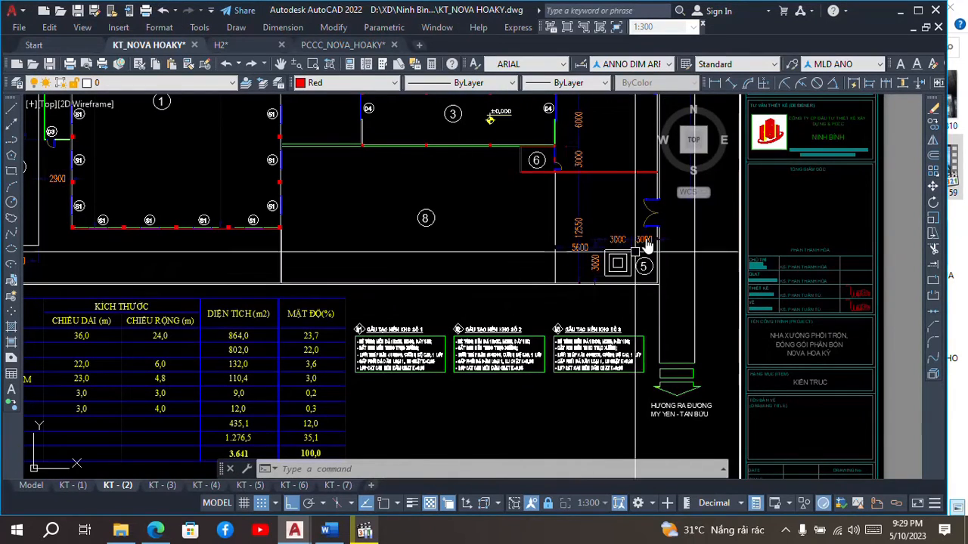
scroll(605, 239, down, 2)
scroll(580, 248, down, 2)
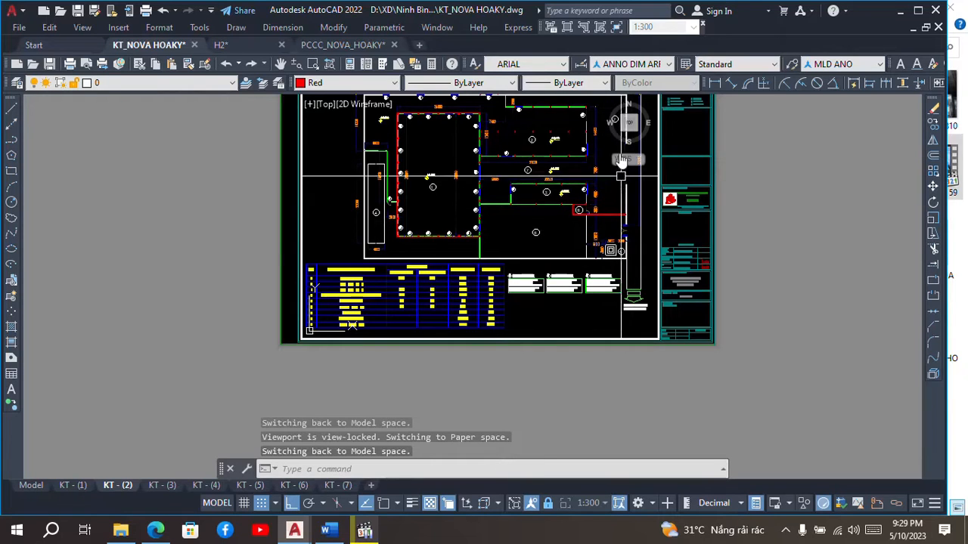
scroll(620, 160, up, 2)
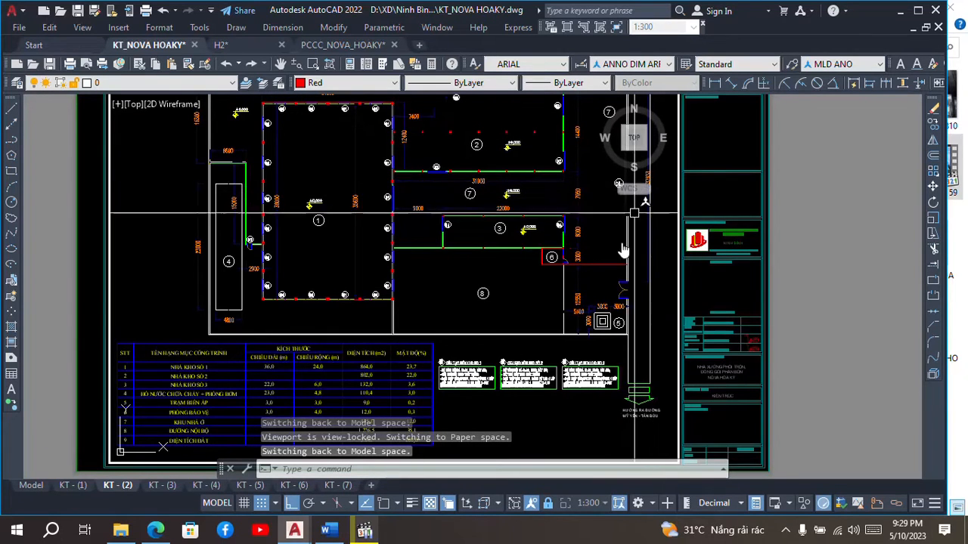
scroll(602, 321, up, 5)
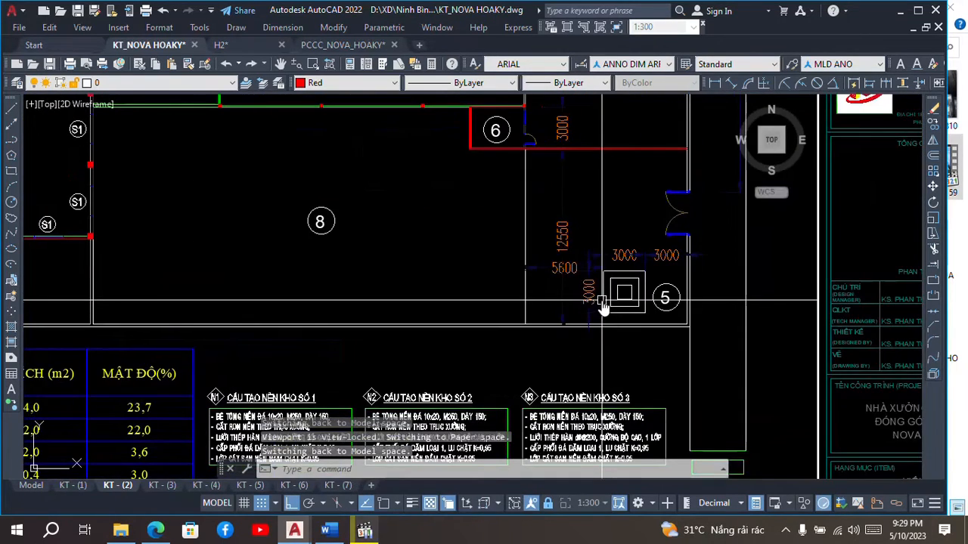
scroll(611, 283, down, 6)
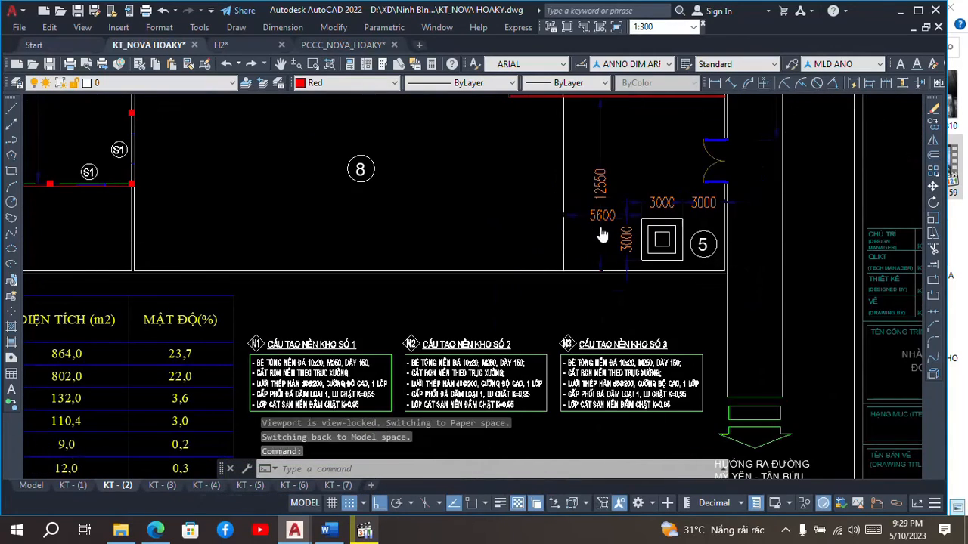
Examine the length, width and area entries for the warehouses, guard room, housing area and internal road in the items table.
scroll(215, 290, up, 2)
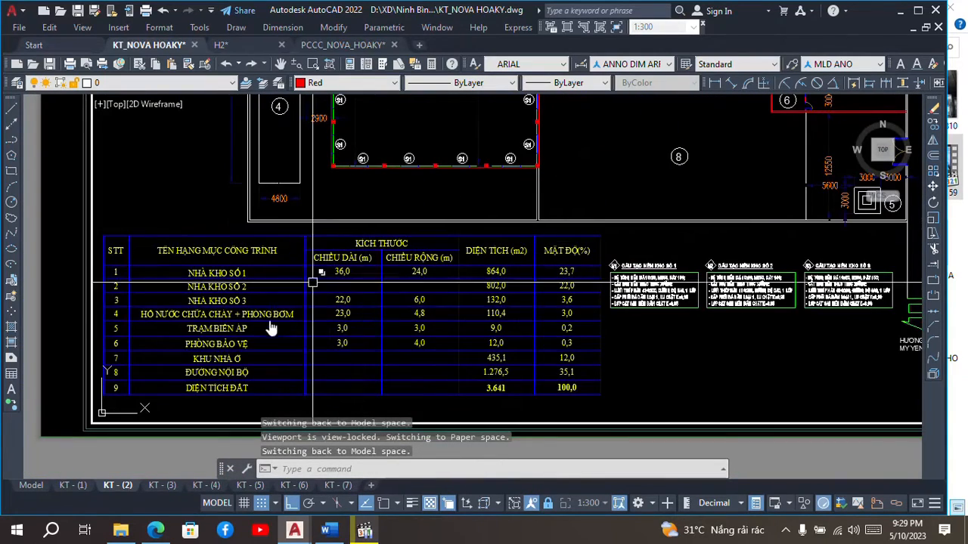
scroll(363, 229, up, 2)
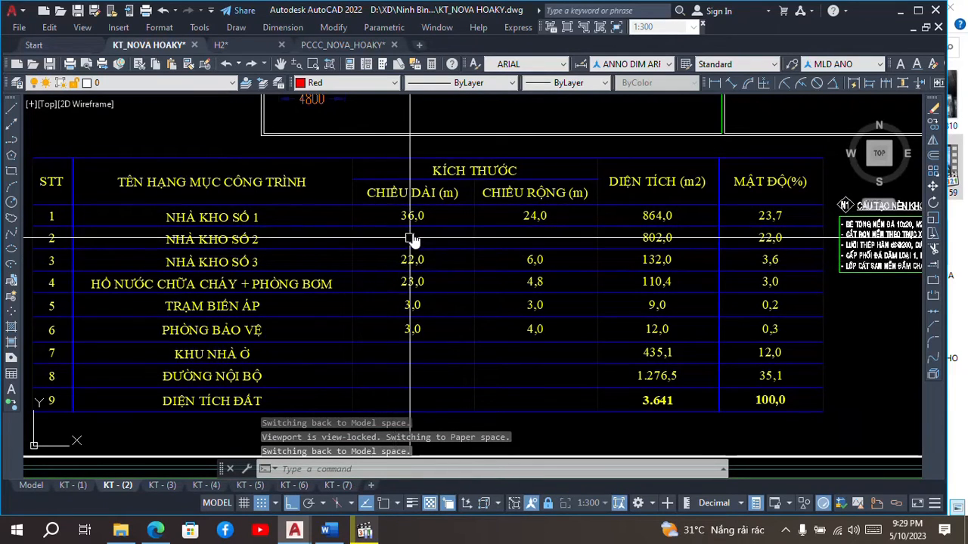
scroll(412, 238, down, 2)
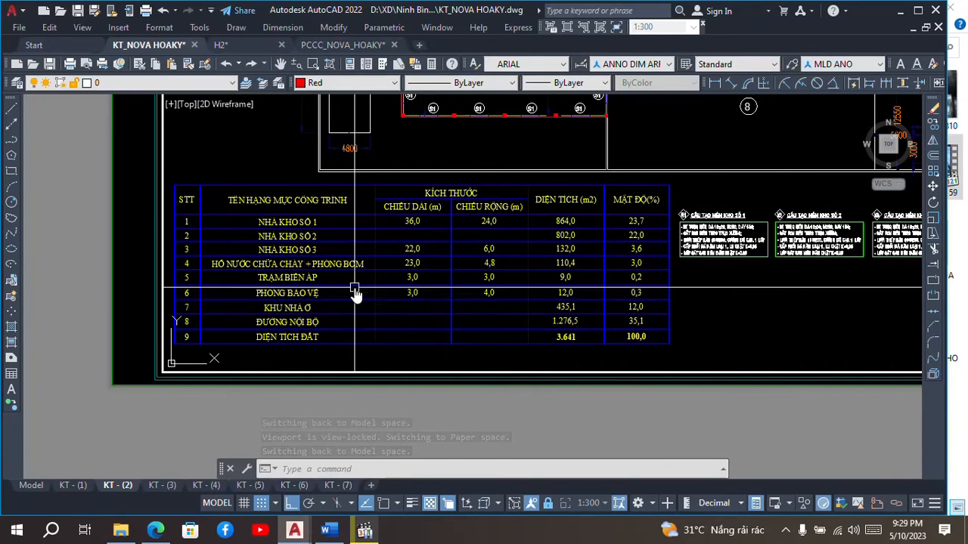
scroll(485, 358, up, 2)
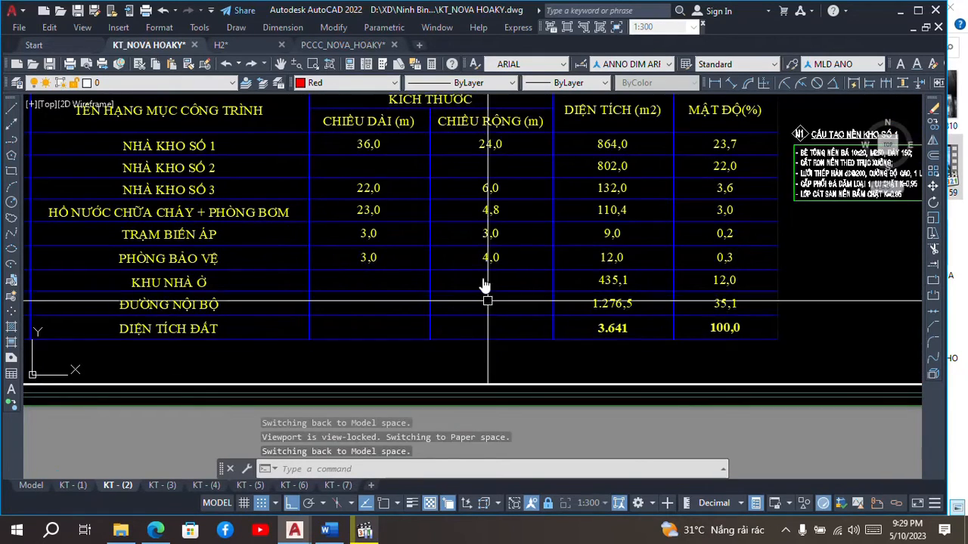
scroll(477, 261, down, 2)
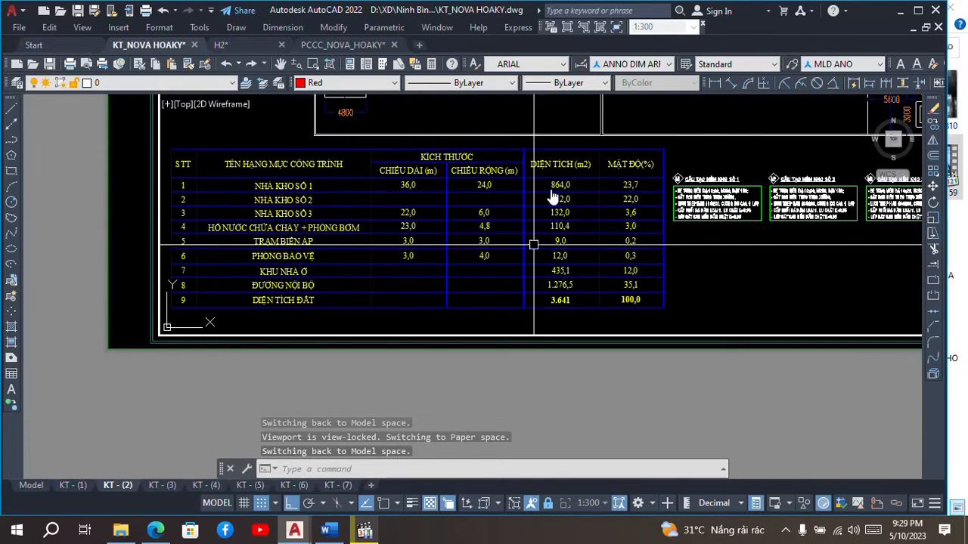
scroll(450, 180, up, 4)
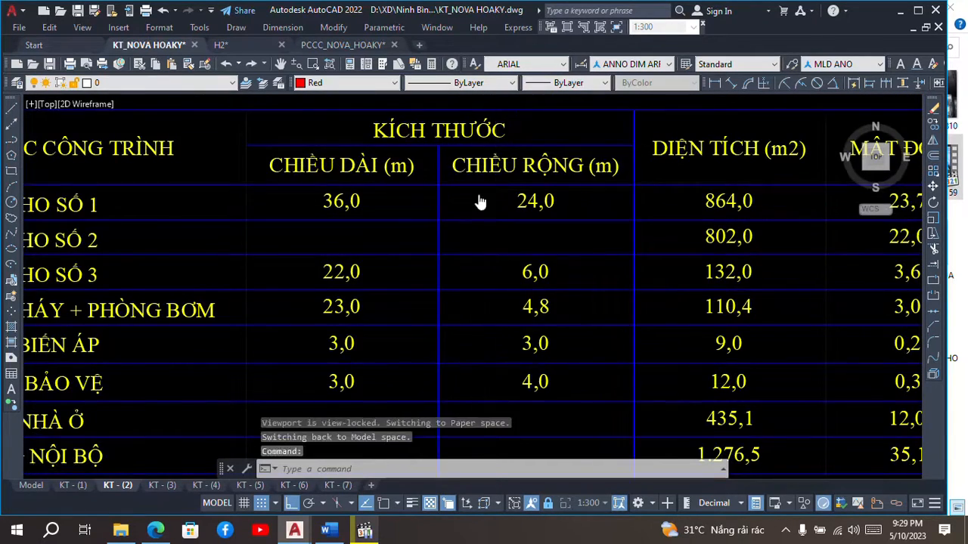
scroll(479, 201, down, 3)
scroll(280, 287, down, 2)
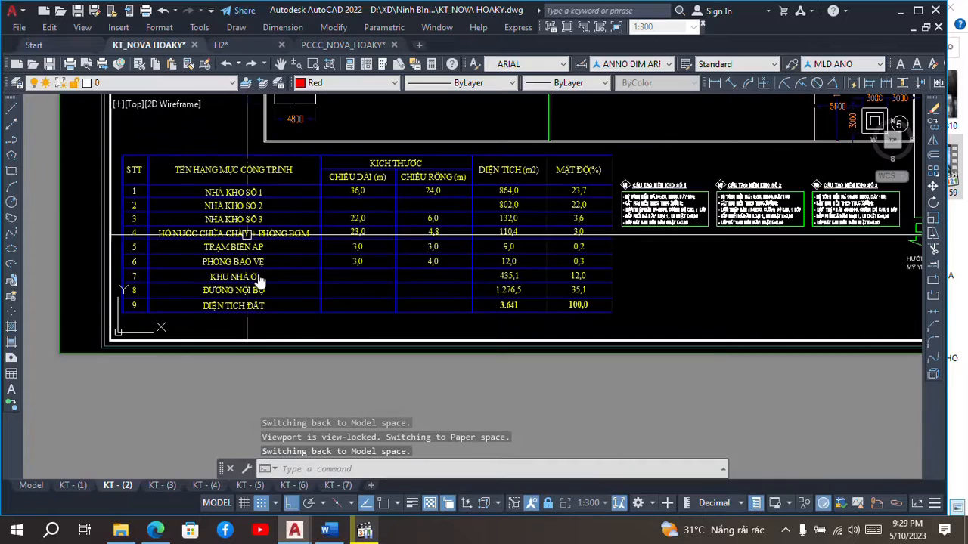
scroll(259, 281, up, 2)
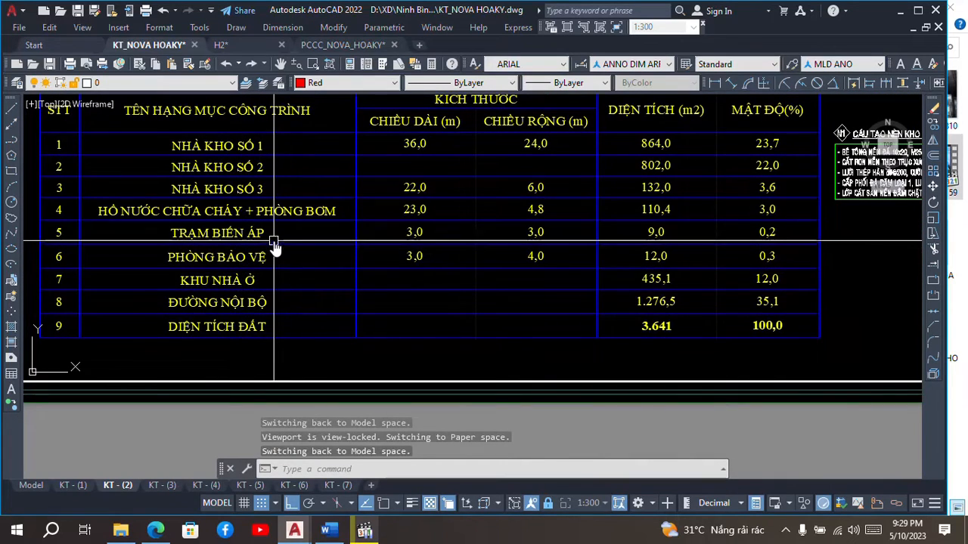
Match the guard room, item 6 in the items table, with its room beside warehouse 3 on the site plan.
scroll(274, 236, up, 2)
scroll(249, 250, down, 2)
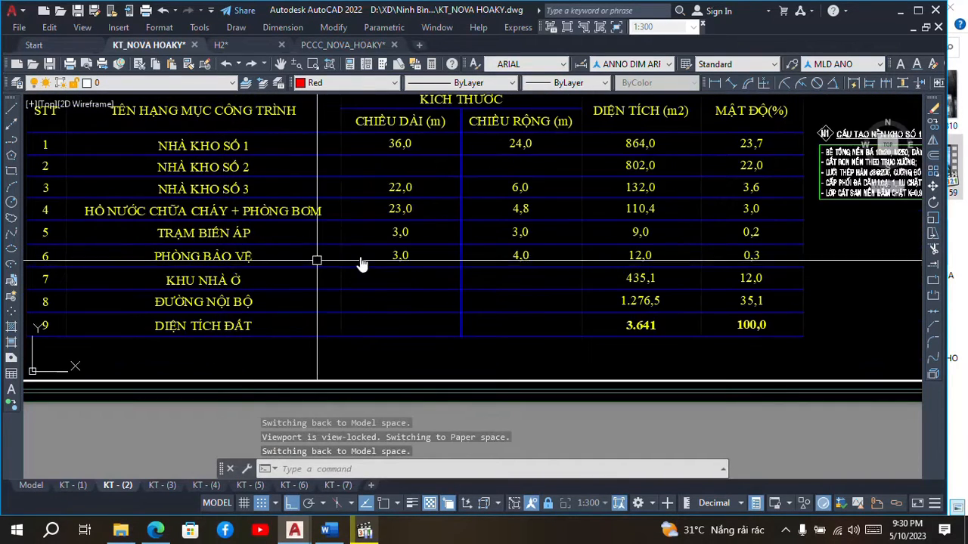
scroll(462, 268, down, 3)
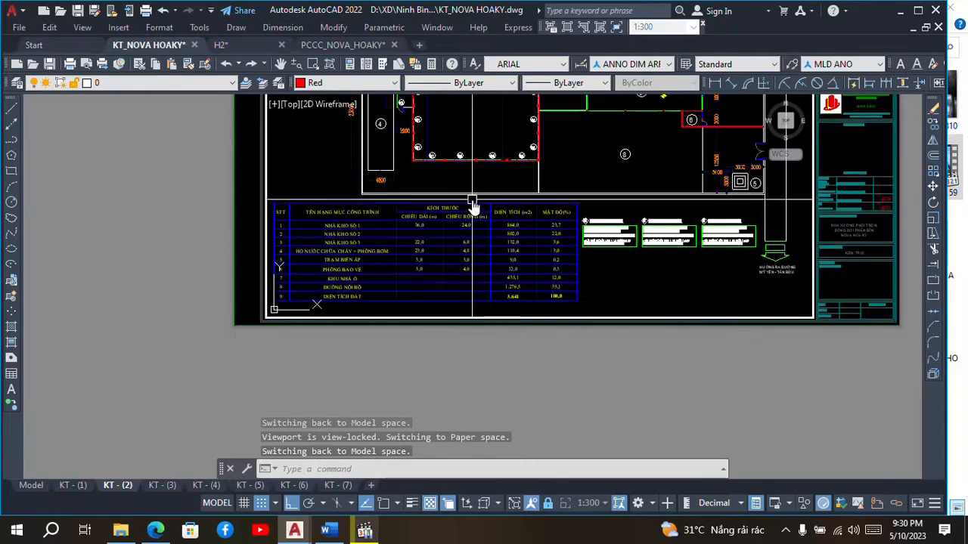
scroll(472, 205, down, 2)
scroll(545, 243, up, 5)
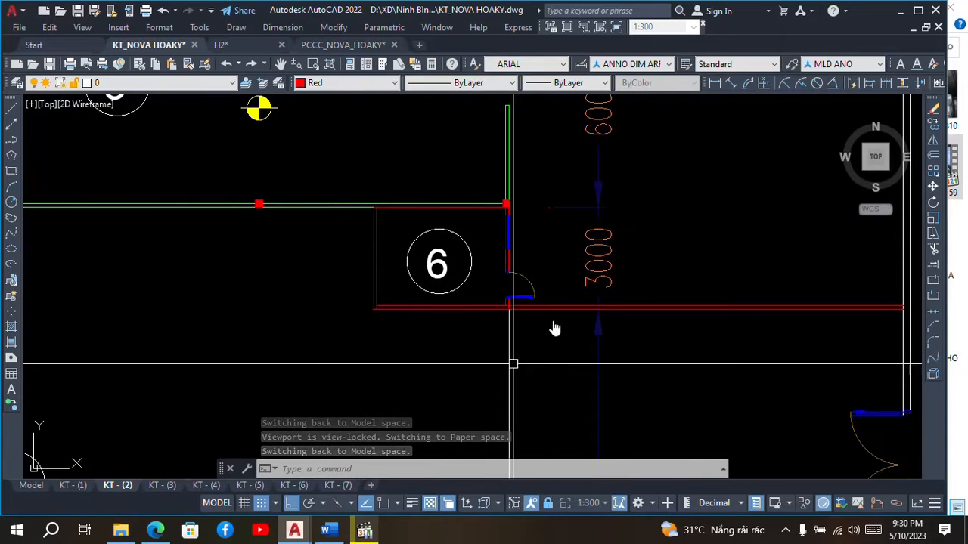
scroll(376, 268, up, 2)
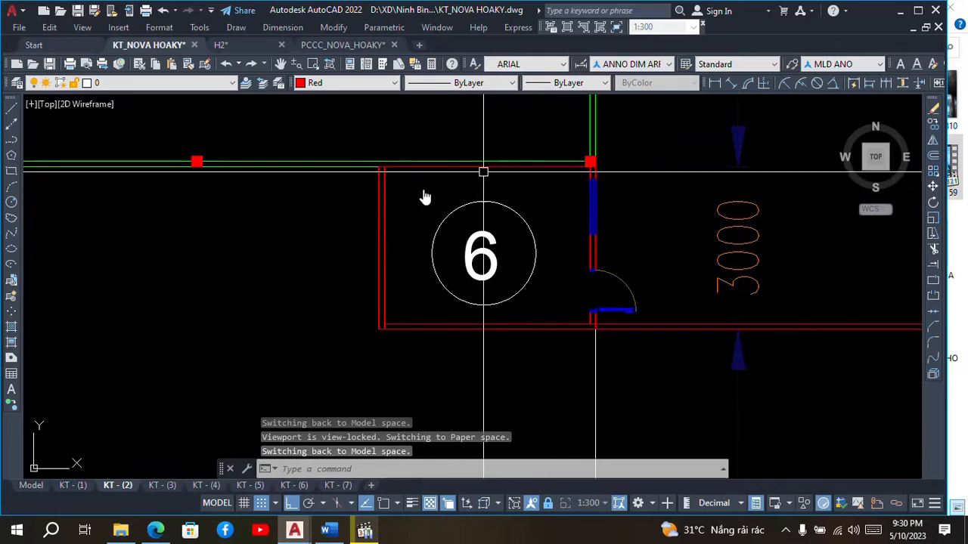
scroll(520, 222, down, 3)
scroll(501, 223, up, 3)
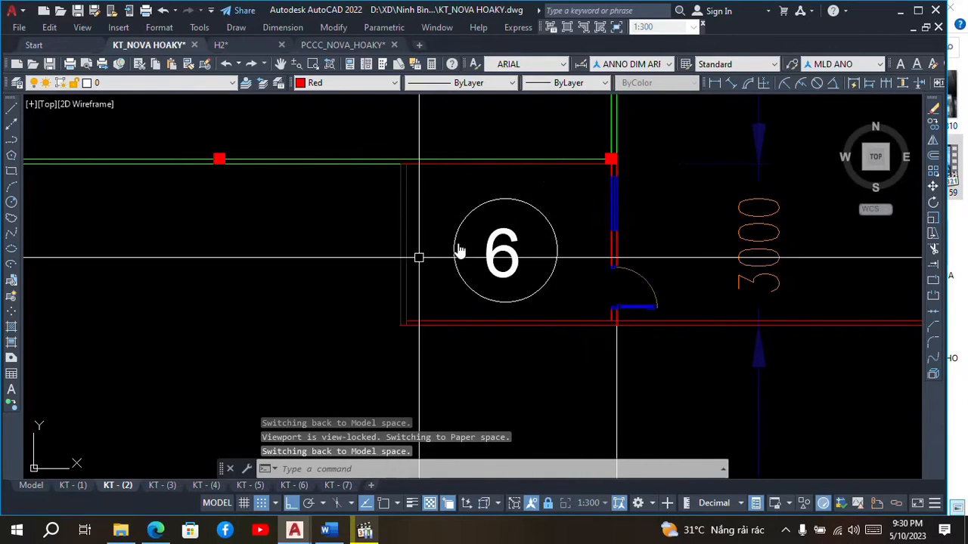
Examine the guard room's position on the site plan relative to warehouse 3, the entrance gate and the transformer station.
scroll(546, 211, down, 5)
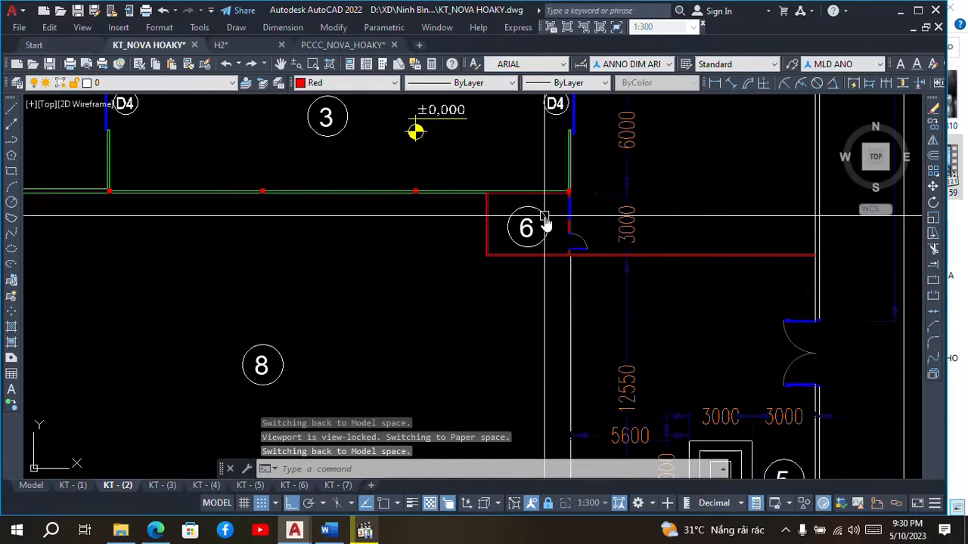
scroll(550, 225, down, 5)
scroll(538, 212, up, 4)
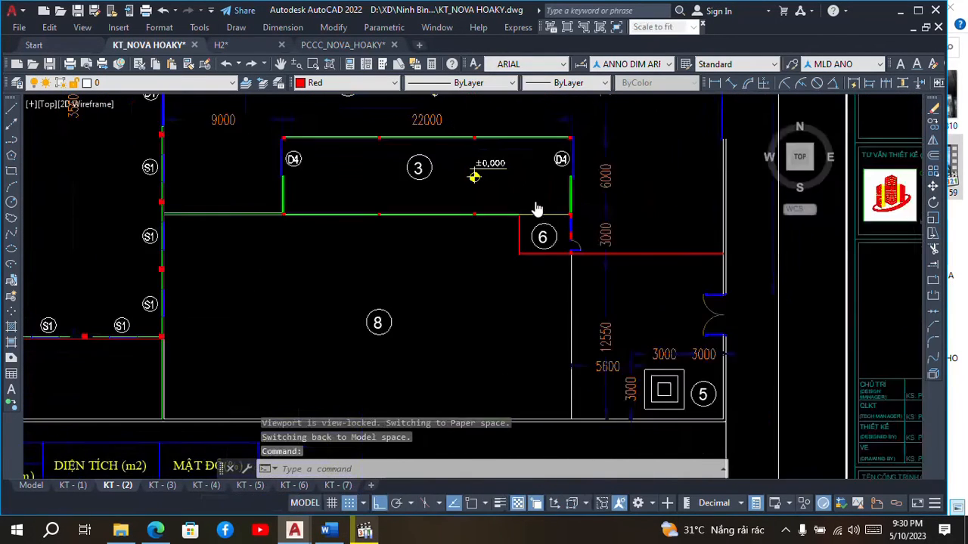
scroll(540, 227, down, 2)
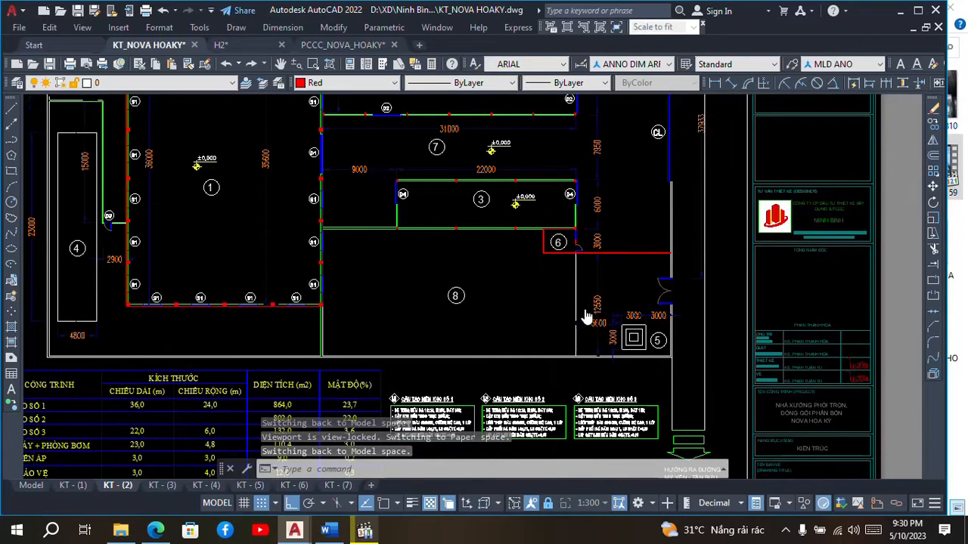
scroll(567, 336, down, 3)
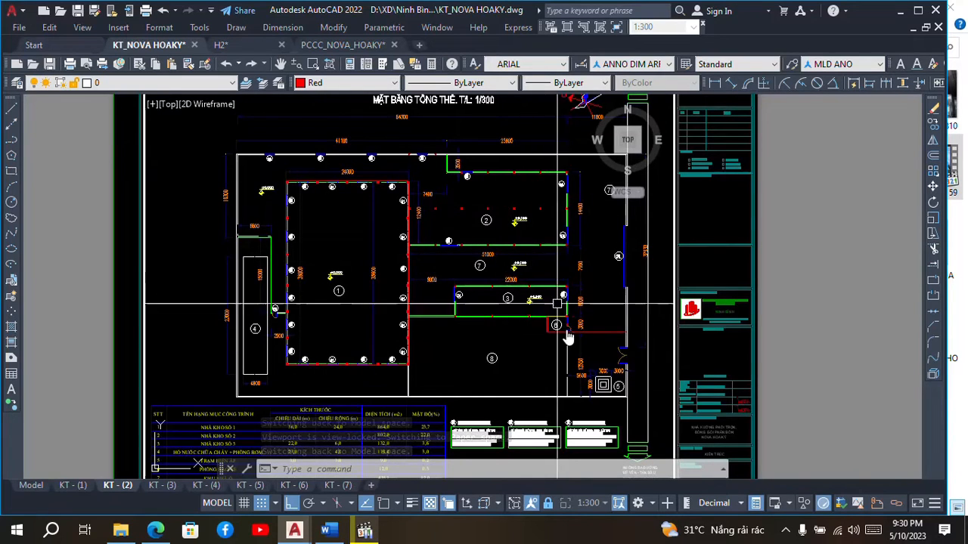
scroll(544, 340, up, 6)
scroll(567, 312, up, 2)
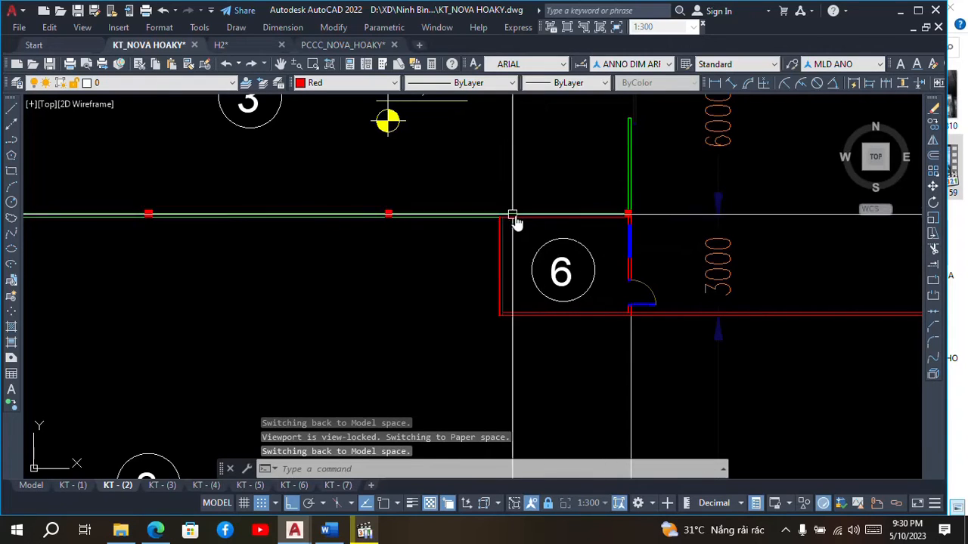
scroll(401, 345, down, 8)
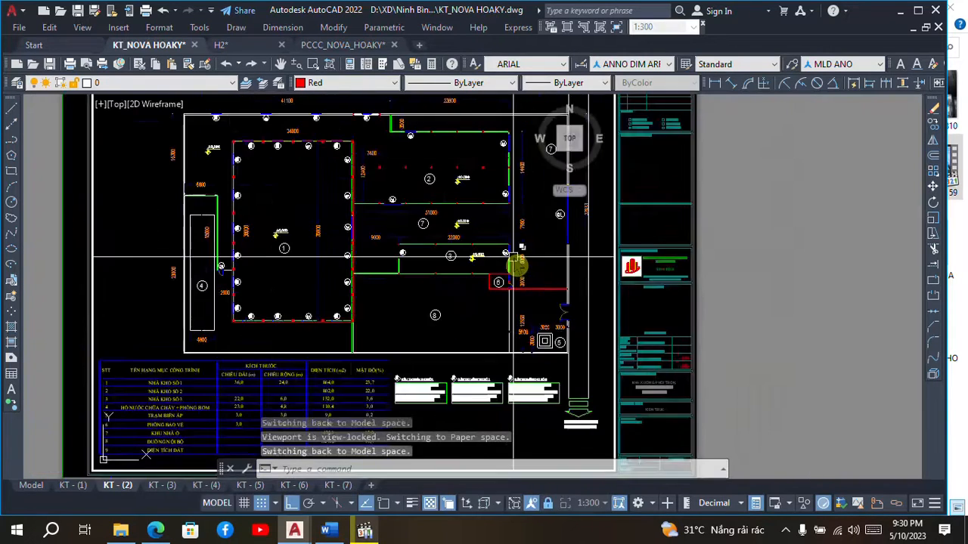
Compare the housing area, internal road and land area rows of the items table with areas 7 and 8 on the site plan.
scroll(329, 391, up, 4)
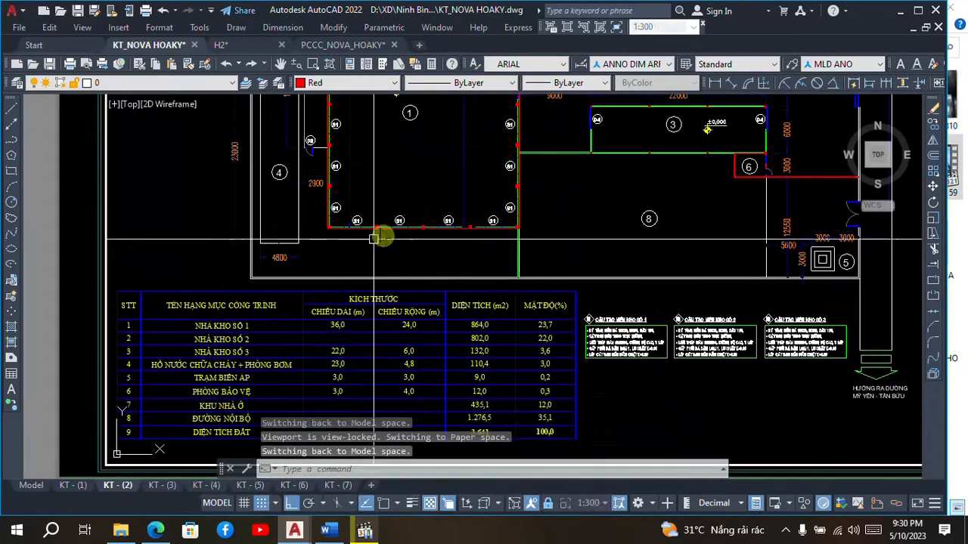
scroll(378, 238, down, 2)
scroll(295, 372, up, 6)
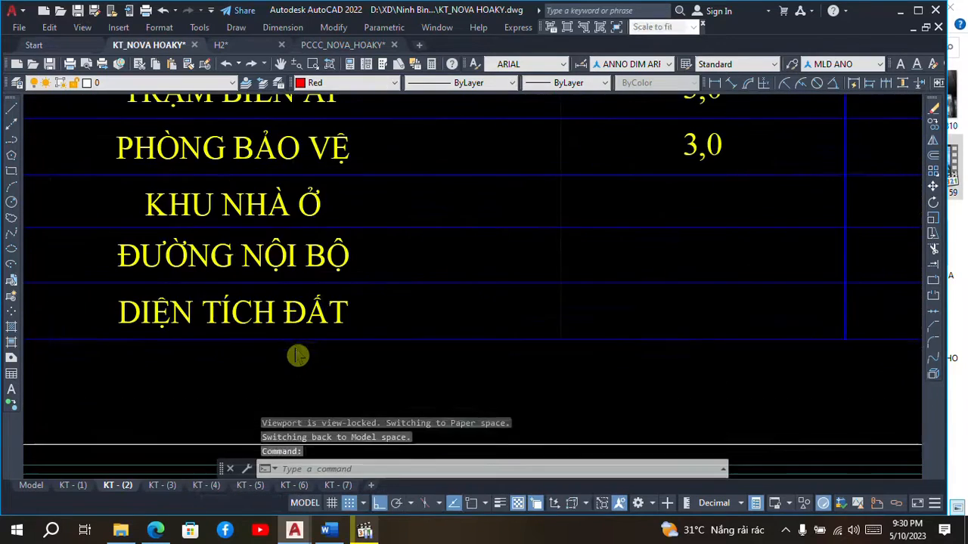
scroll(216, 309, down, 1)
scroll(219, 272, down, 5)
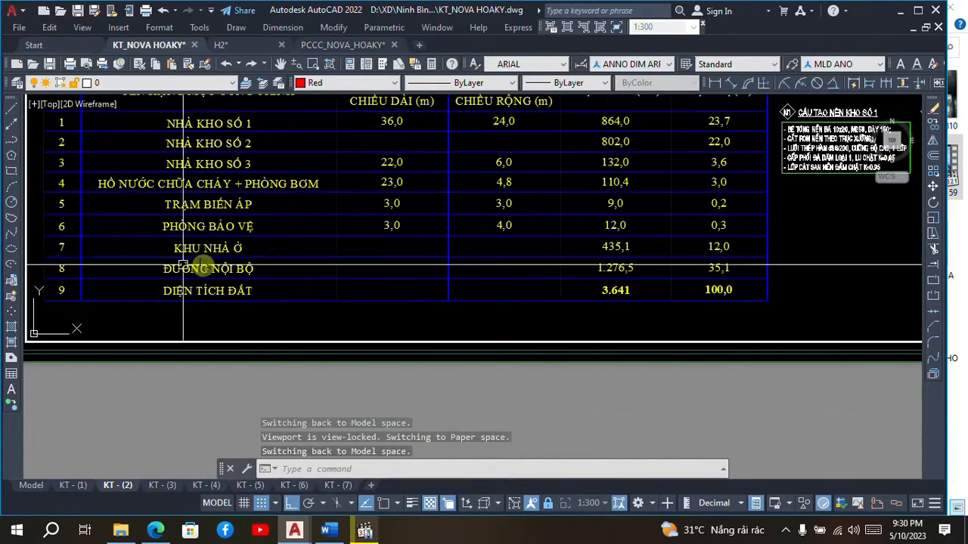
scroll(435, 270, down, 2)
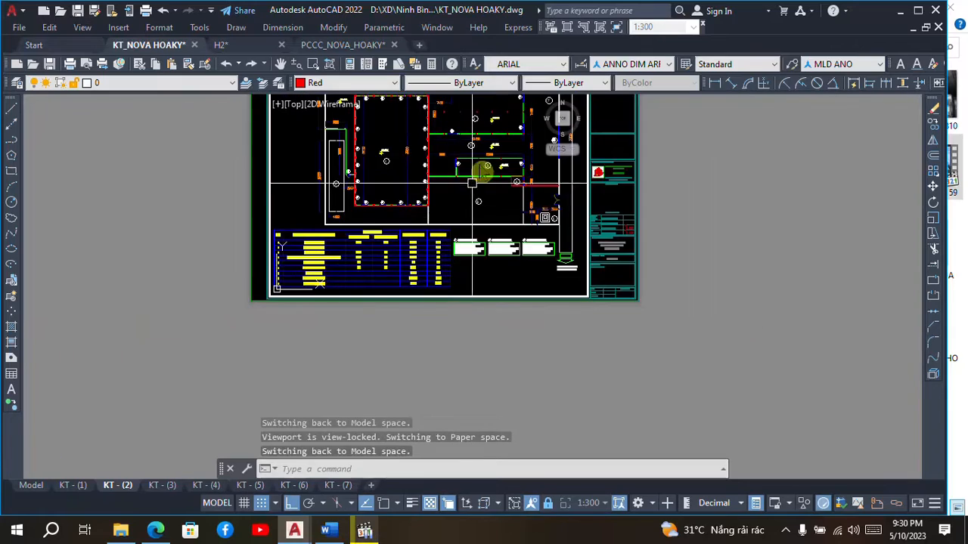
middle_drag(514, 106, 501, 209)
scroll(523, 220, up, 2)
scroll(545, 196, up, 2)
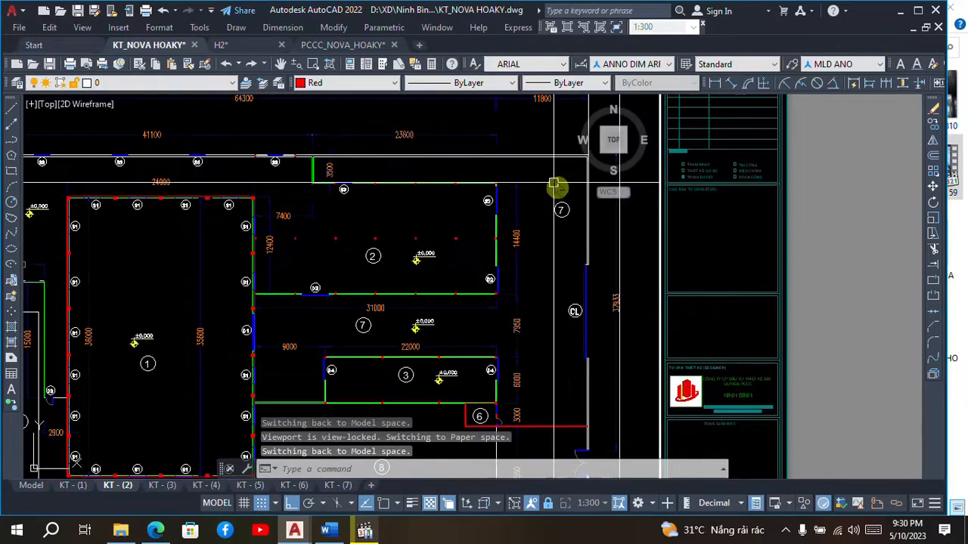
scroll(581, 229, down, 3)
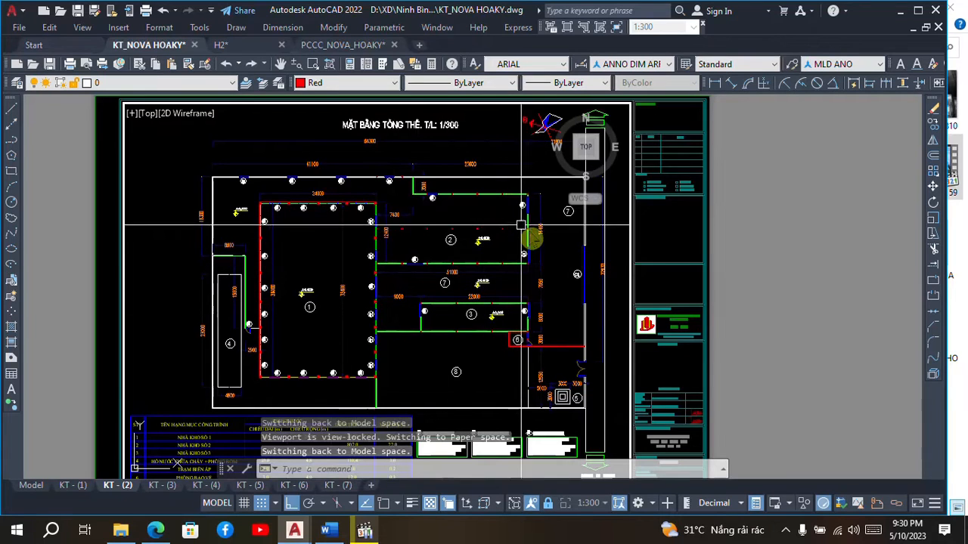
scroll(520, 224, down, 2)
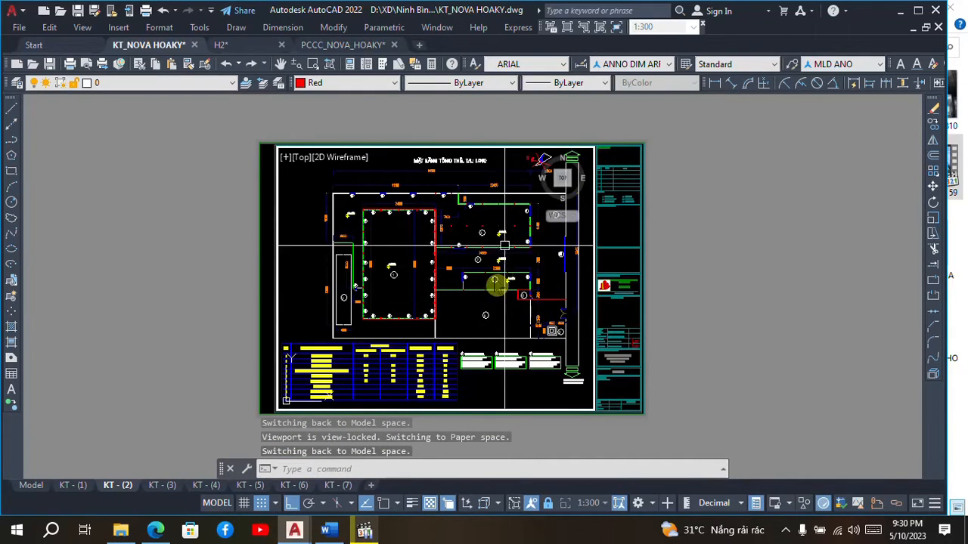
scroll(495, 283, up, 2)
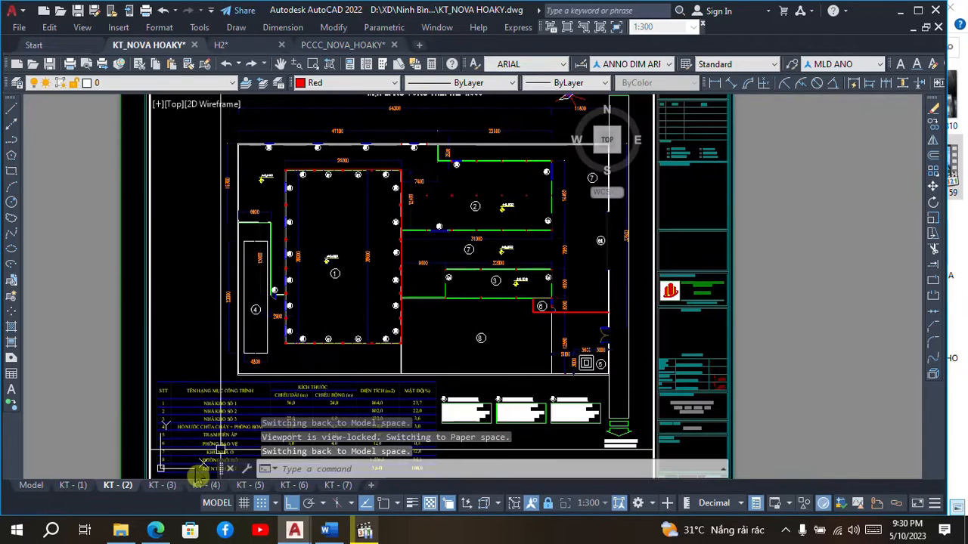
Open layout KT - (3) and examine the overall roof plan with its GHI CHÚ notes on fire-truck road and parking requirements.
click(161, 486)
scroll(579, 227, down, 2)
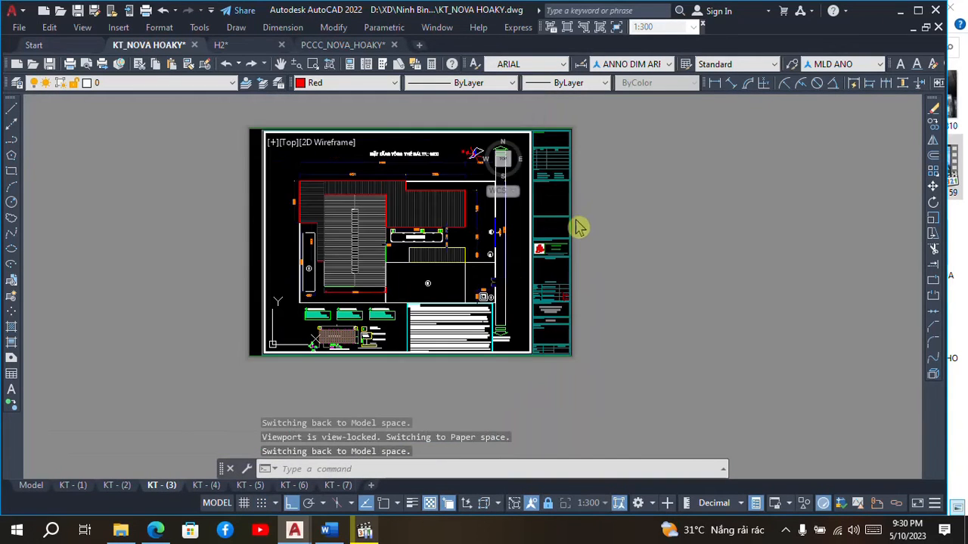
scroll(425, 321, up, 4)
scroll(730, 438, up, 5)
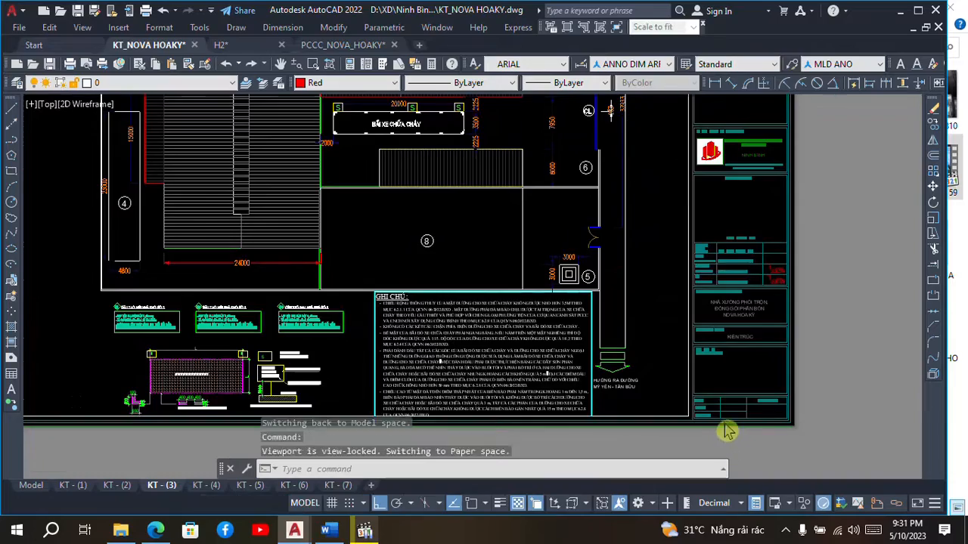
scroll(771, 339, down, 5)
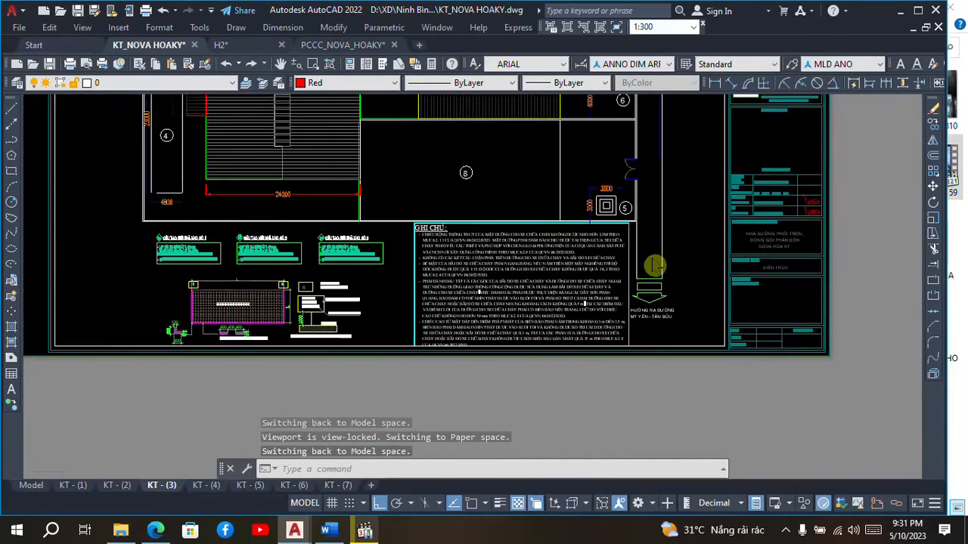
scroll(684, 268, up, 3)
scroll(650, 261, down, 1)
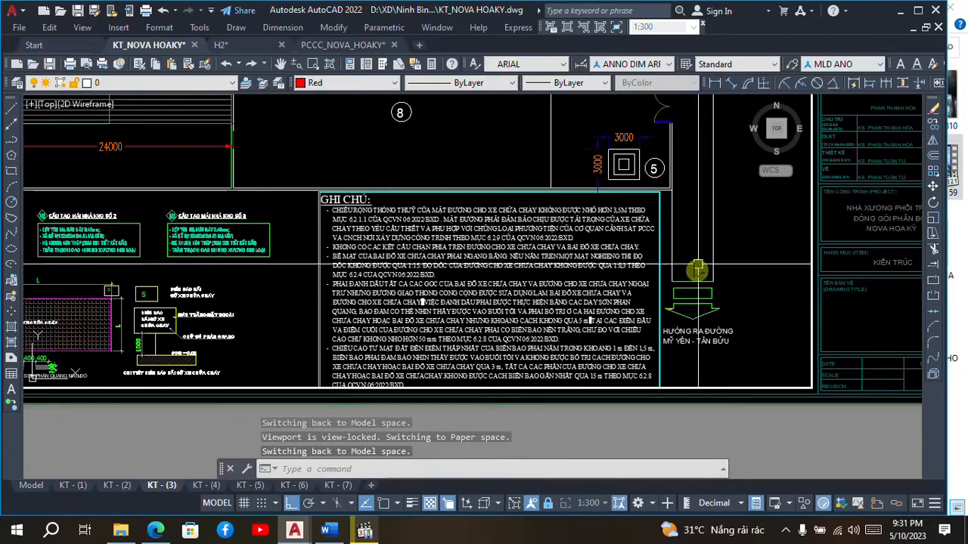
scroll(651, 261, down, 4)
middle_drag(573, 256, 583, 332)
drag(583, 331, 578, 318)
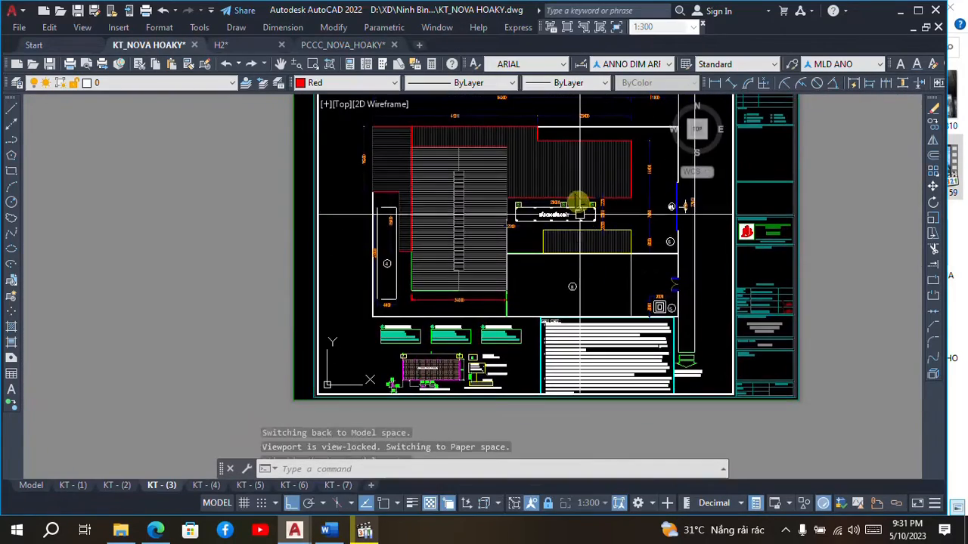
Examine the warehouse roof outlines and the fire-truck parking area, BÃI XE CHỮA CHÁY, with its dimensions on the overall roof plan.
scroll(564, 175, up, 4)
scroll(558, 171, down, 4)
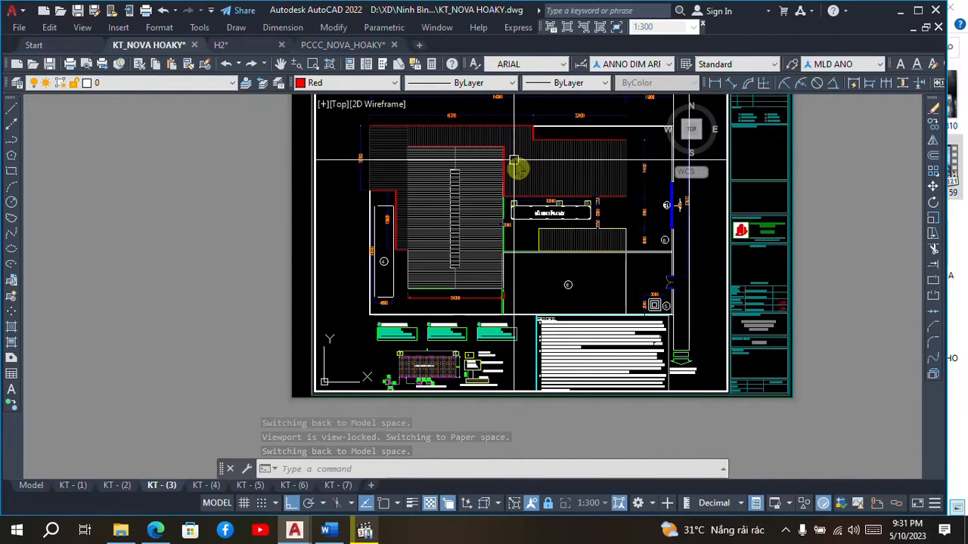
scroll(505, 166, up, 5)
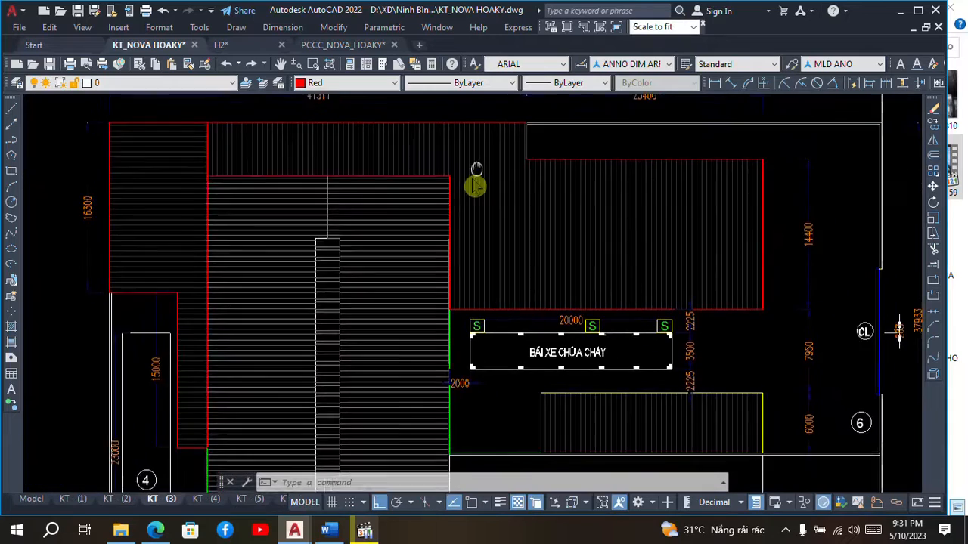
scroll(477, 168, down, 2)
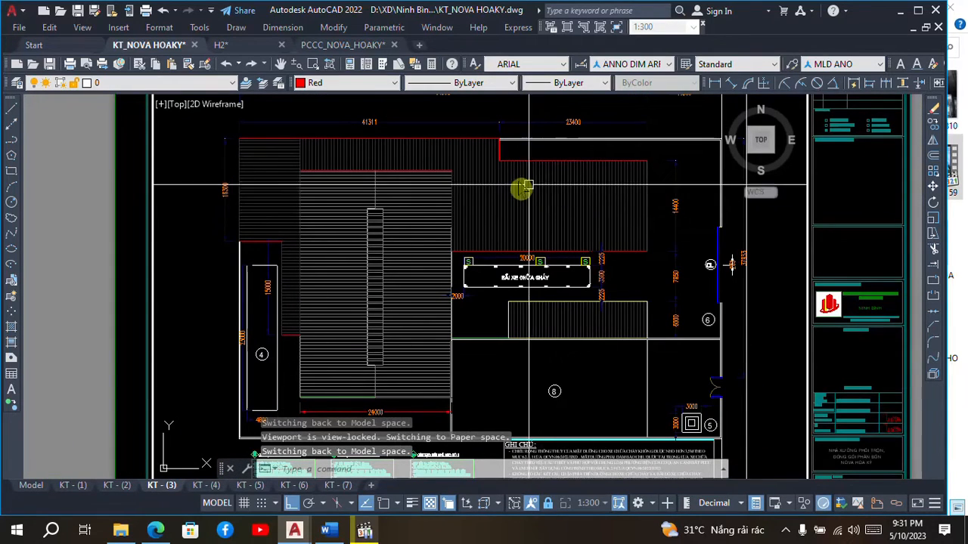
scroll(521, 188, down, 2)
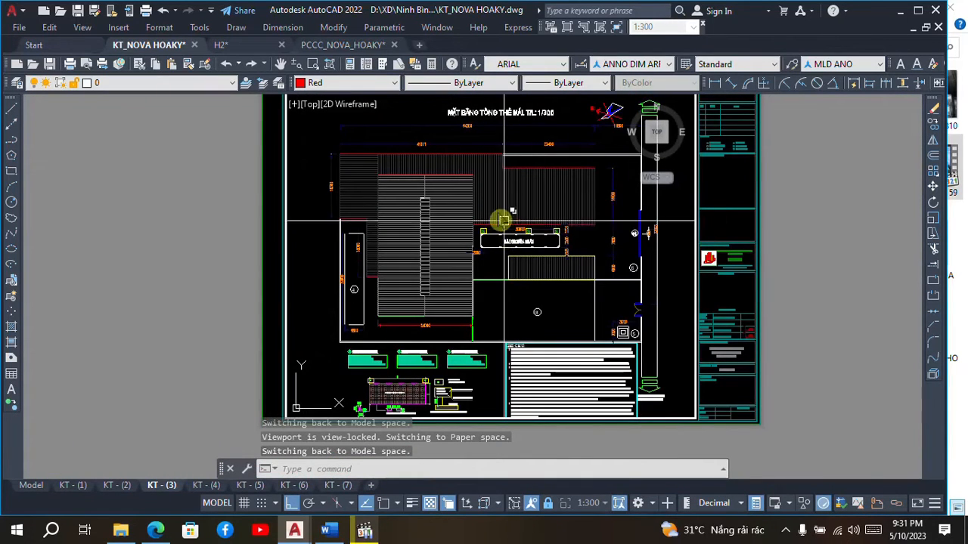
scroll(517, 185, up, 2)
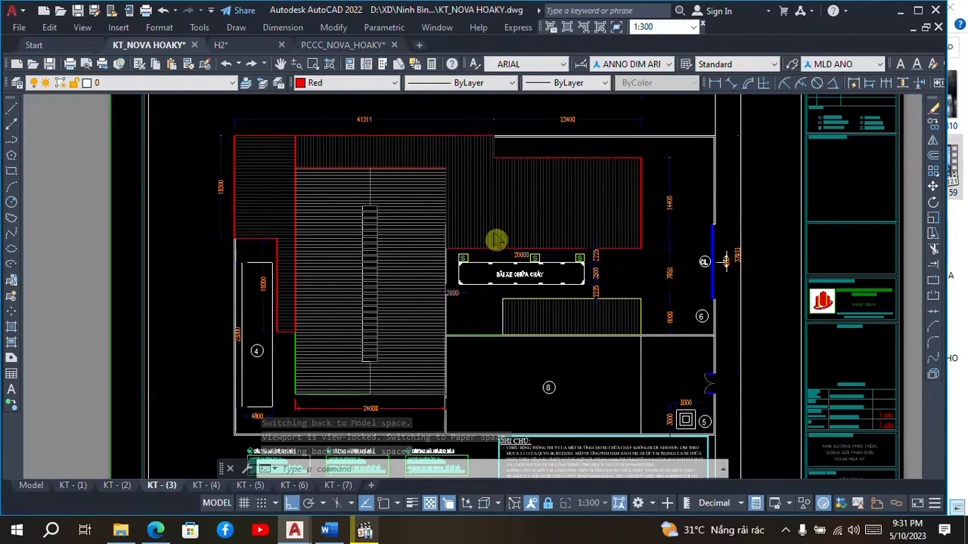
scroll(497, 242, down, 2)
scroll(491, 242, up, 4)
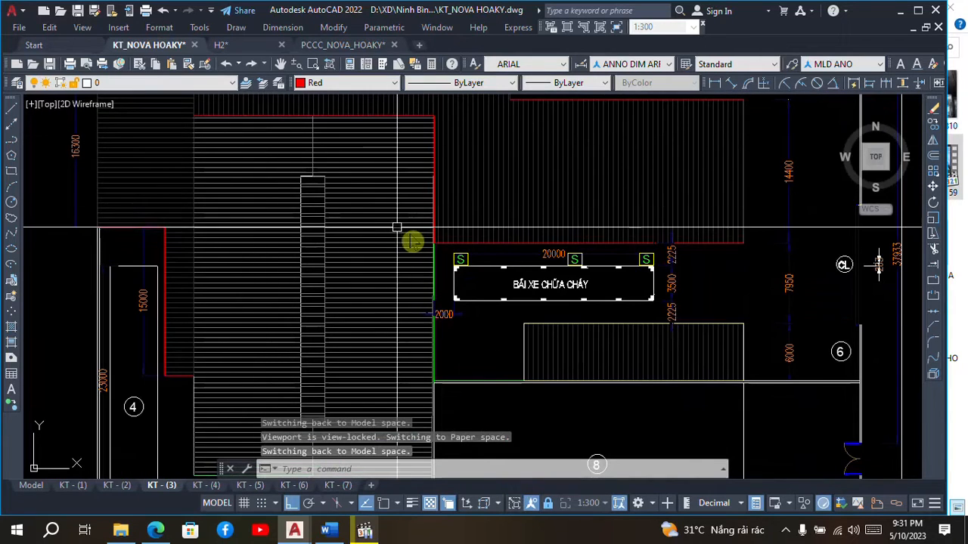
scroll(410, 240, down, 2)
scroll(462, 173, down, 2)
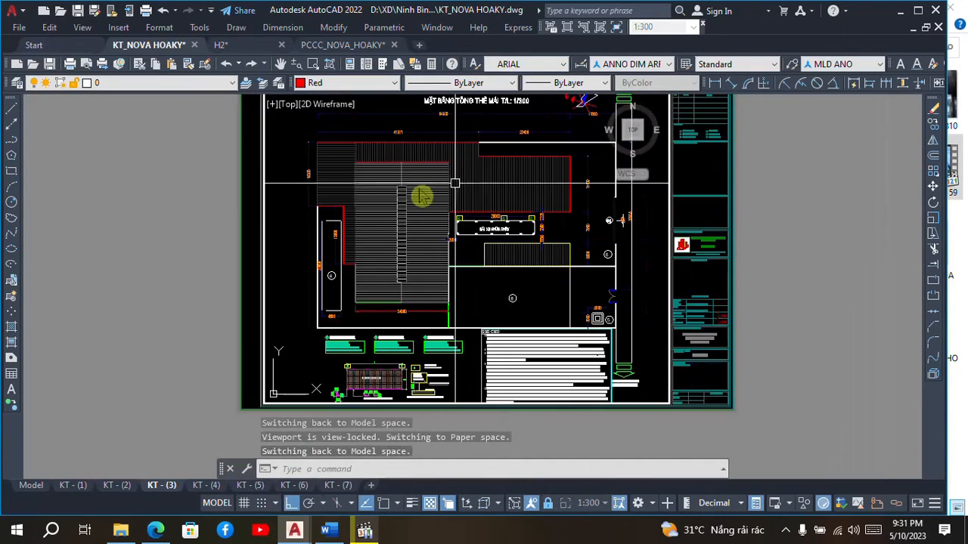
scroll(462, 243, up, 2)
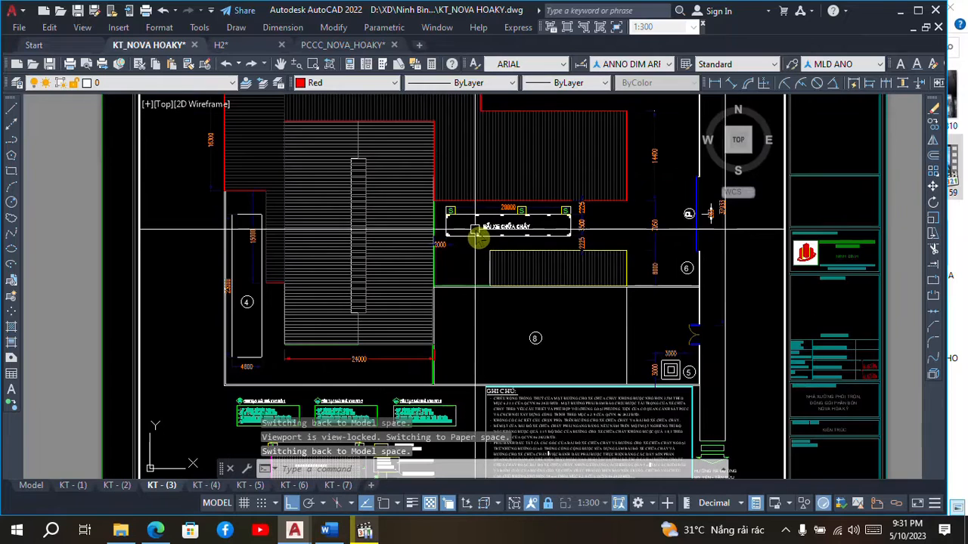
scroll(480, 239, down, 2)
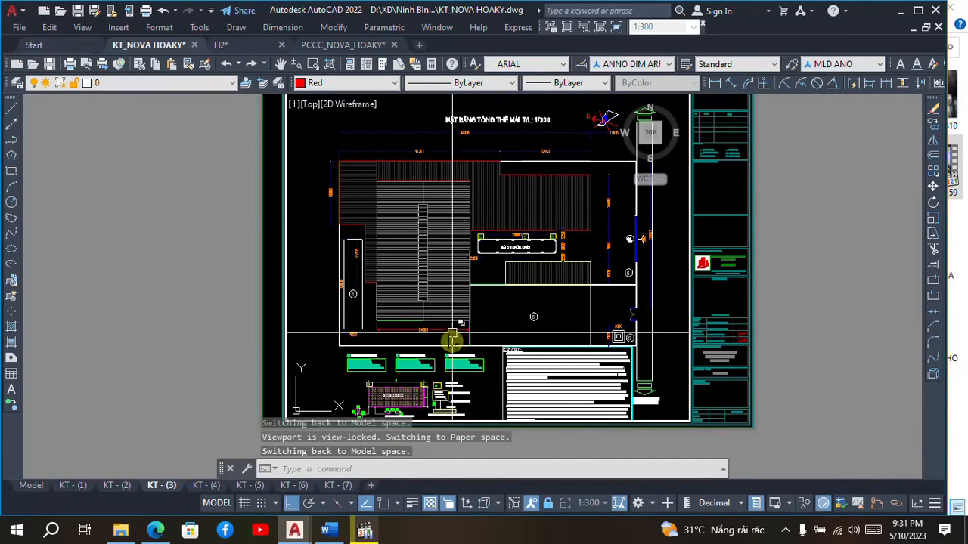
scroll(433, 318, up, 2)
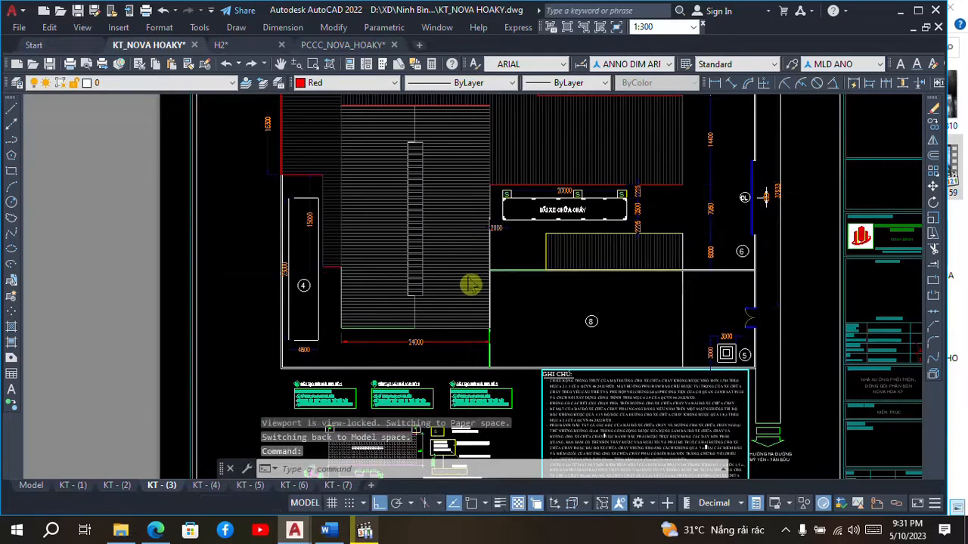
scroll(469, 279, down, 2)
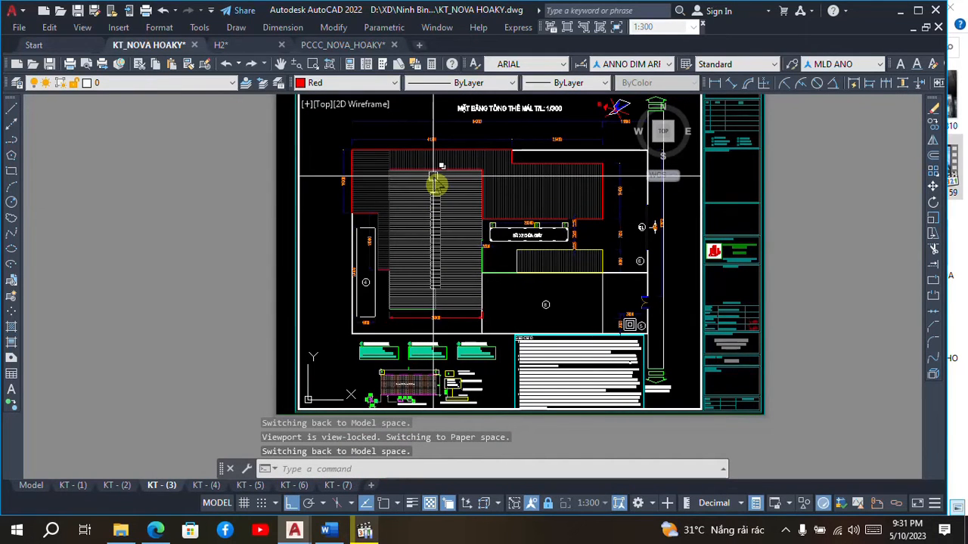
Examine the warehouse roof outlines around the BÃI XE CHỮA CHÁY parking area and its clearance dimensions to the neighbouring roofs.
scroll(401, 177, up, 2)
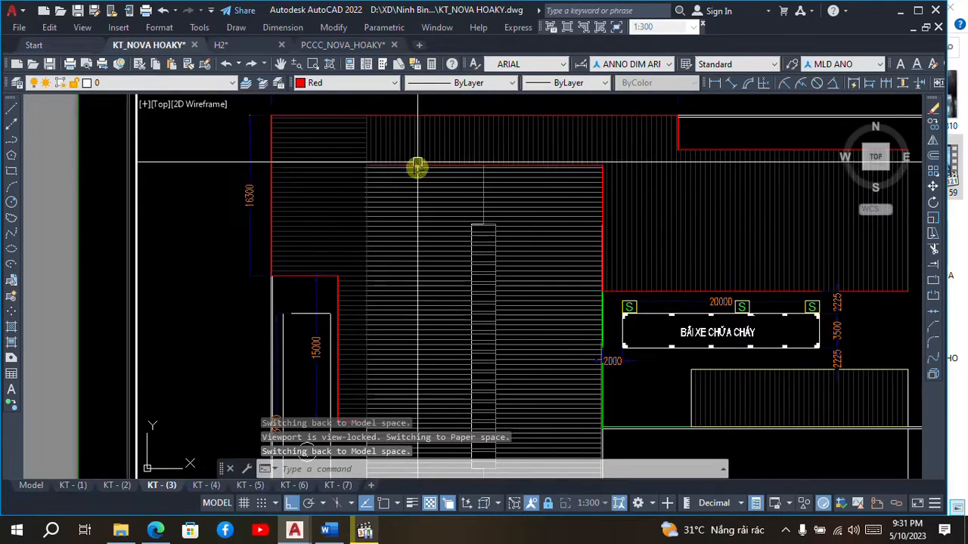
scroll(412, 165, down, 1)
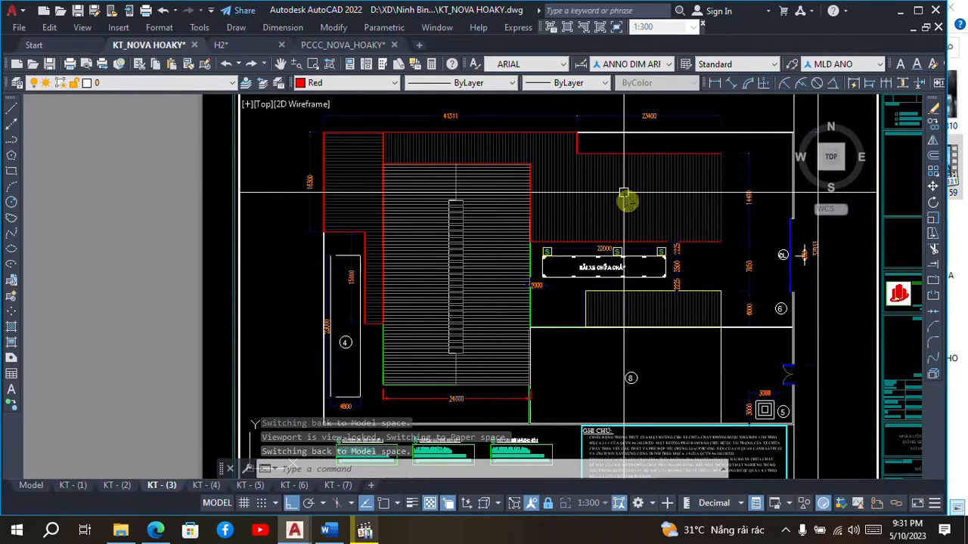
scroll(614, 294, up, 2)
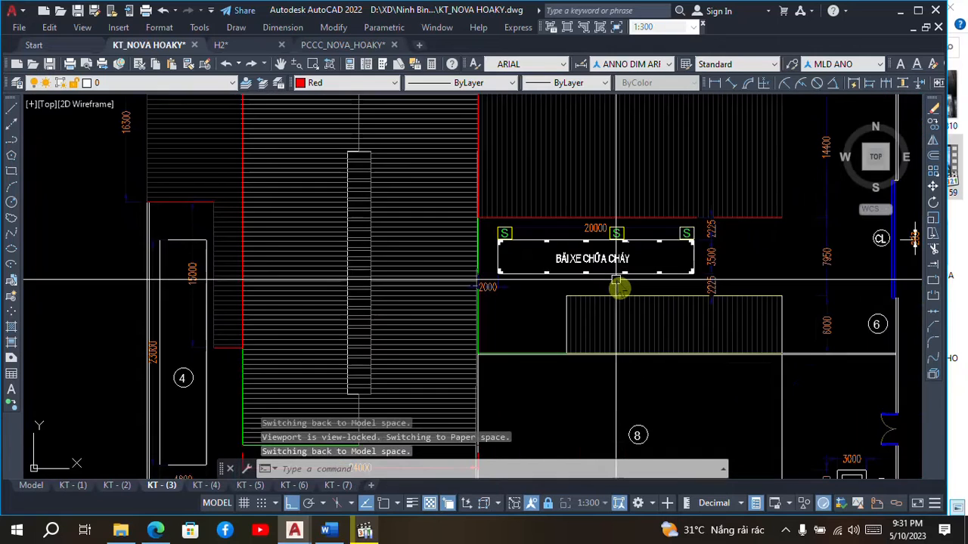
scroll(532, 224, up, 2)
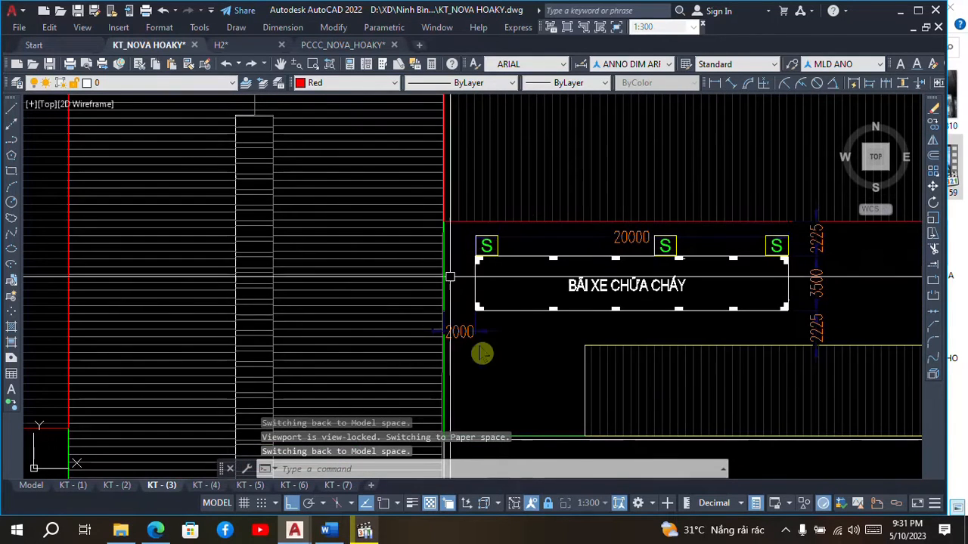
scroll(582, 255, down, 2)
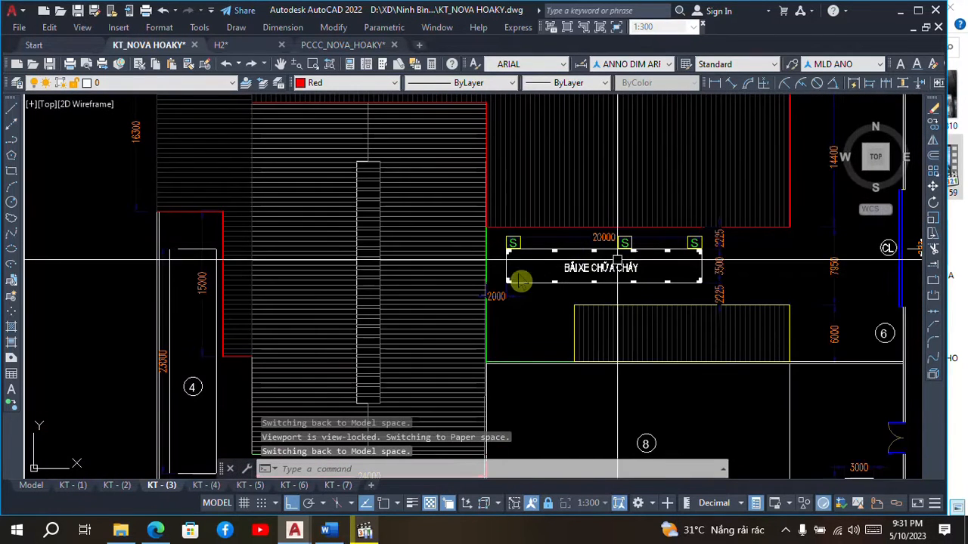
scroll(583, 281, down, 3)
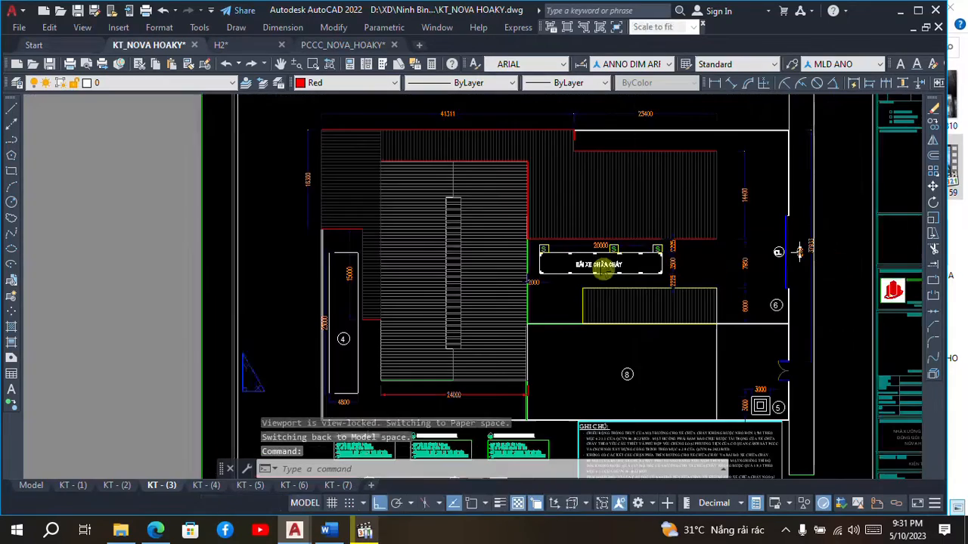
scroll(620, 232, down, 4)
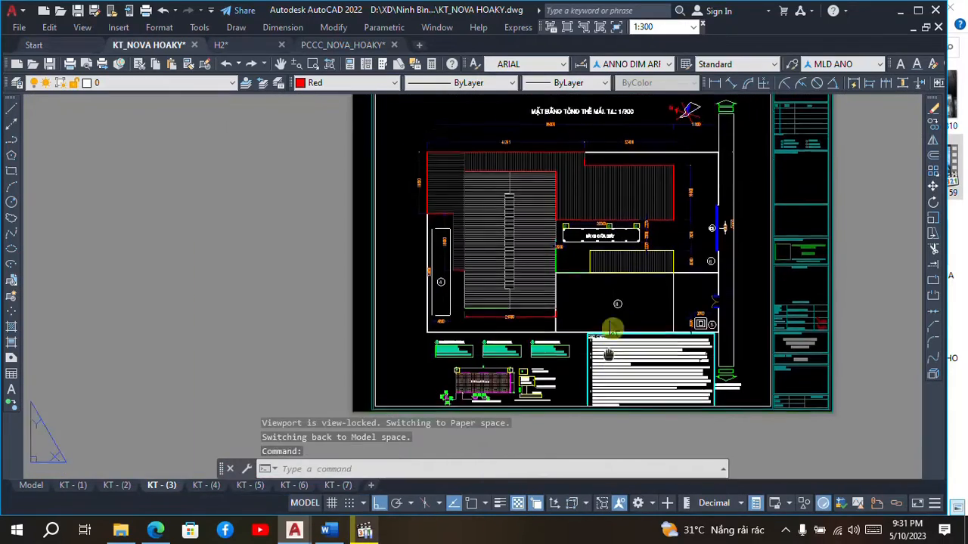
Read the GHI CHÚ notes on fire-truck road width, load capacity and parking slope under QCVN 06:2022/BXD.
scroll(639, 272, up, 8)
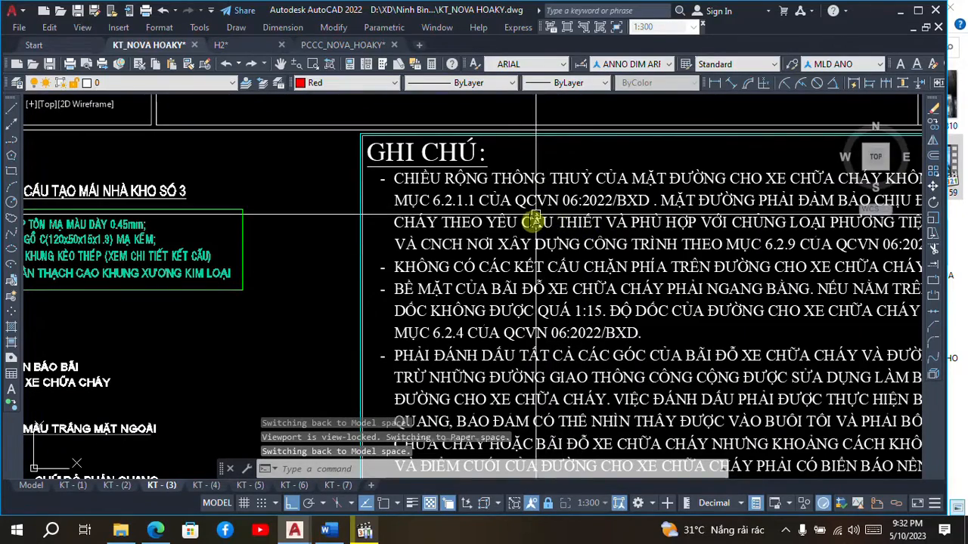
scroll(536, 220, down, 1)
scroll(534, 219, down, 2)
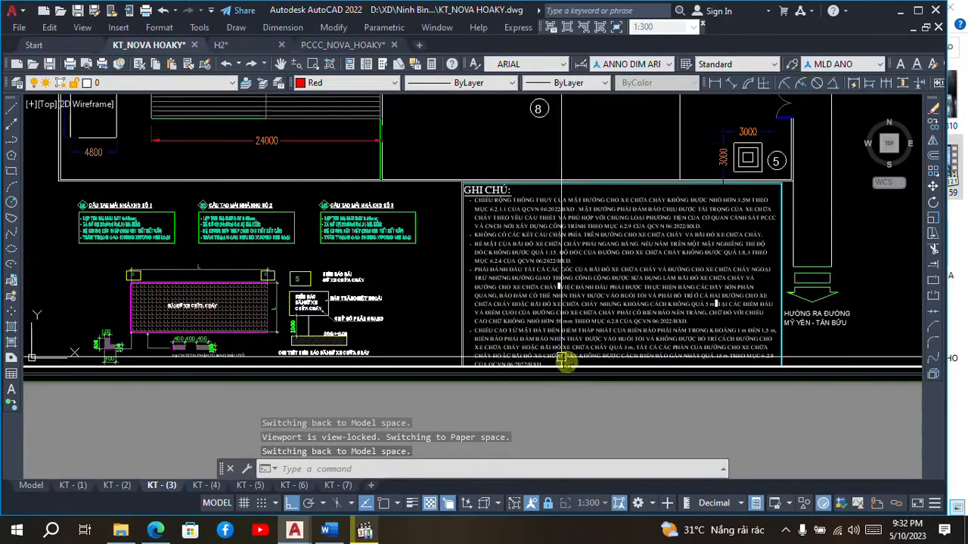
scroll(533, 219, up, 5)
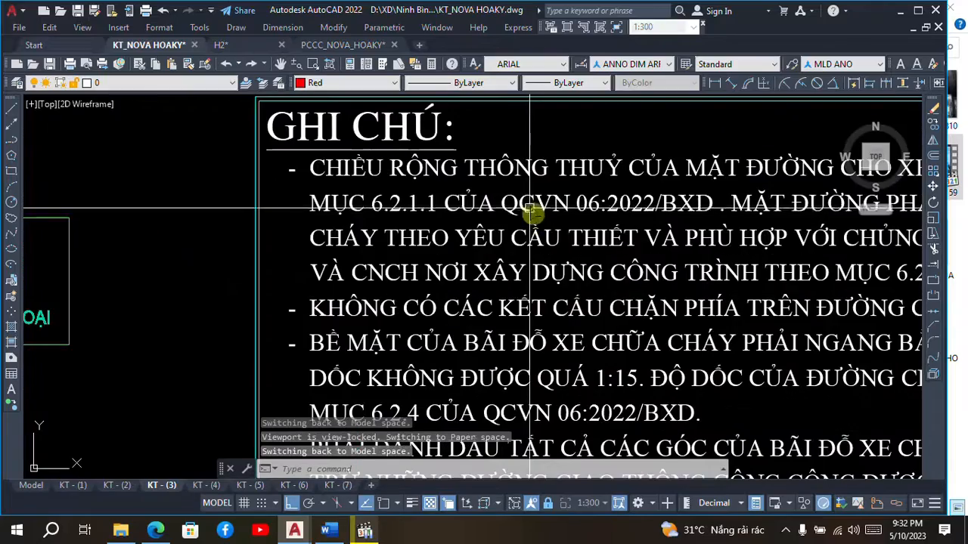
scroll(508, 195, down, 2)
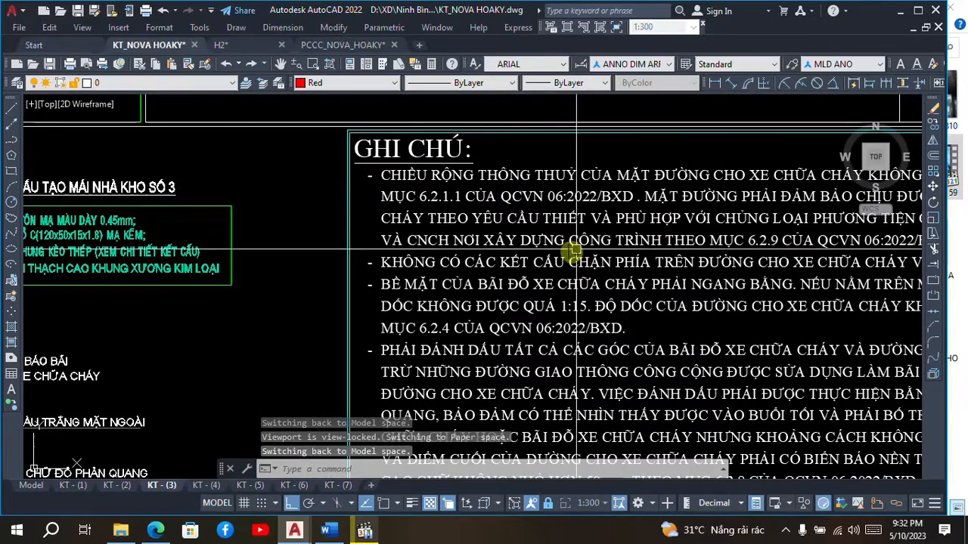
scroll(578, 272, down, 6)
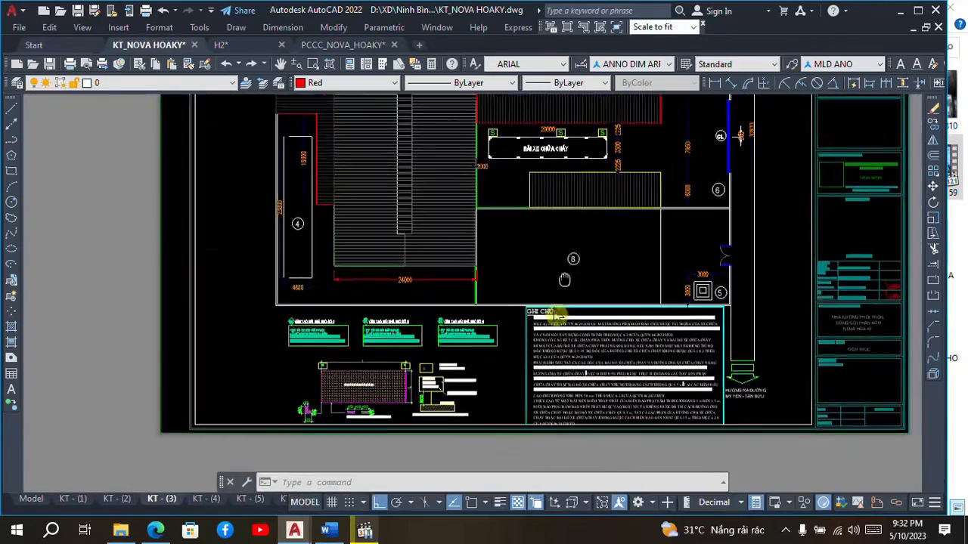
Inspect the corner markings, edge markings and S sign positions around the BÃI XE CHỮA CHÁY parking area.
middle_drag(565, 280, 543, 314)
scroll(591, 181, up, 6)
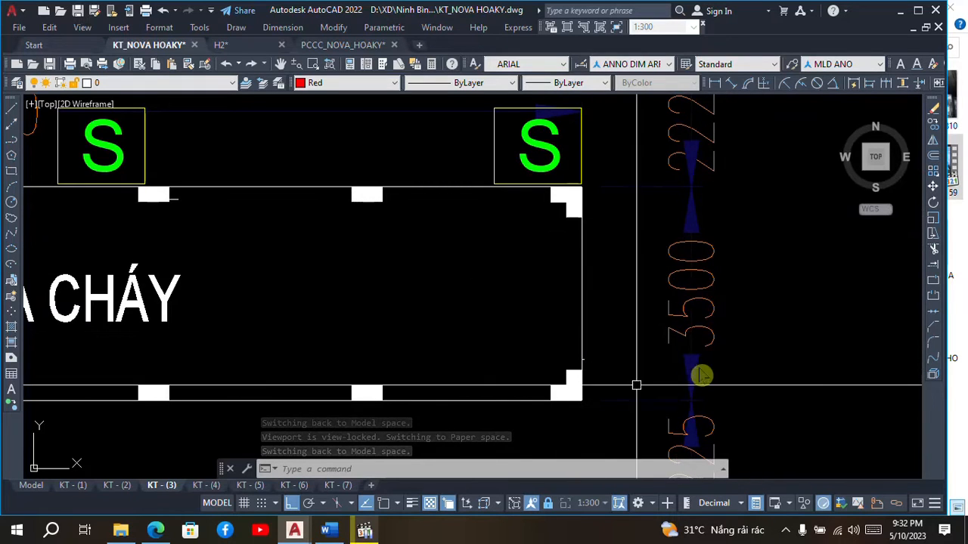
scroll(663, 254, down, 6)
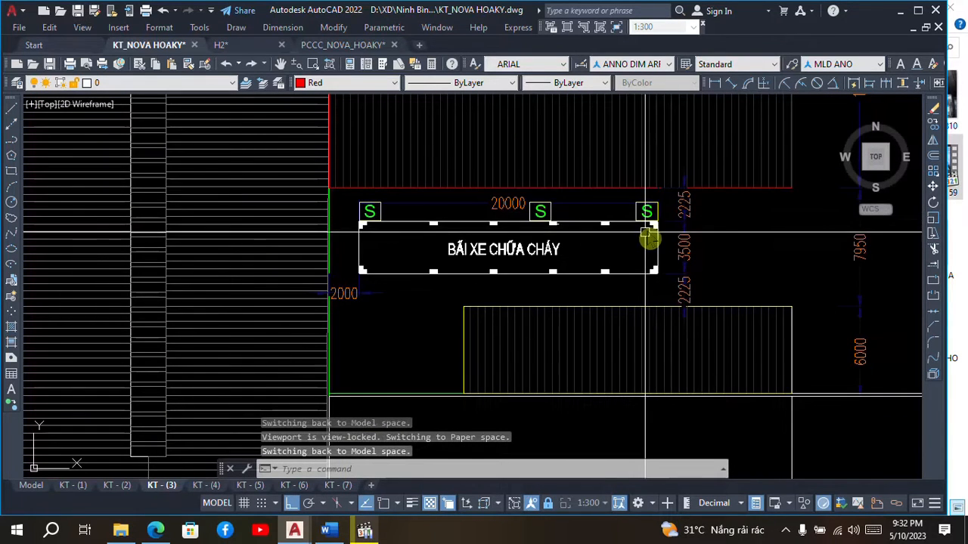
scroll(642, 225, up, 4)
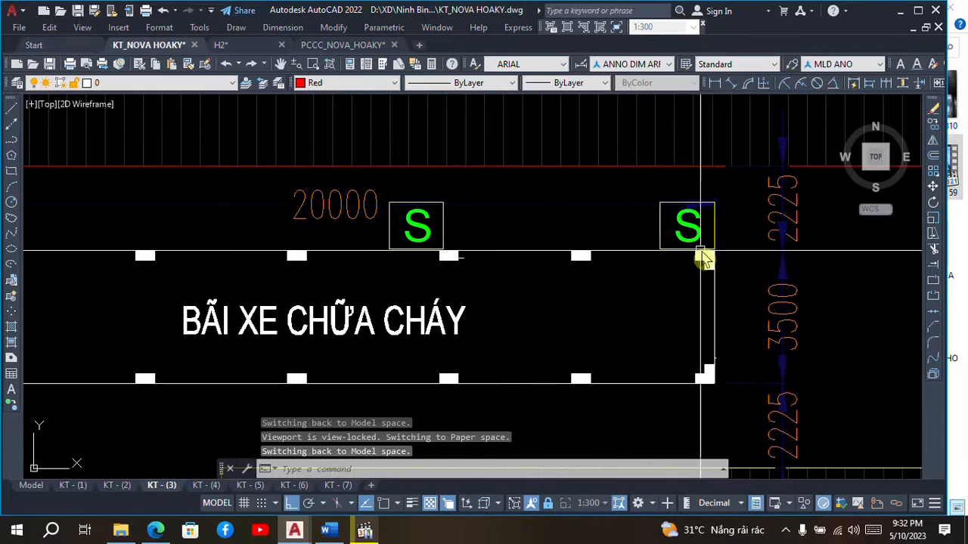
scroll(650, 232, down, 2)
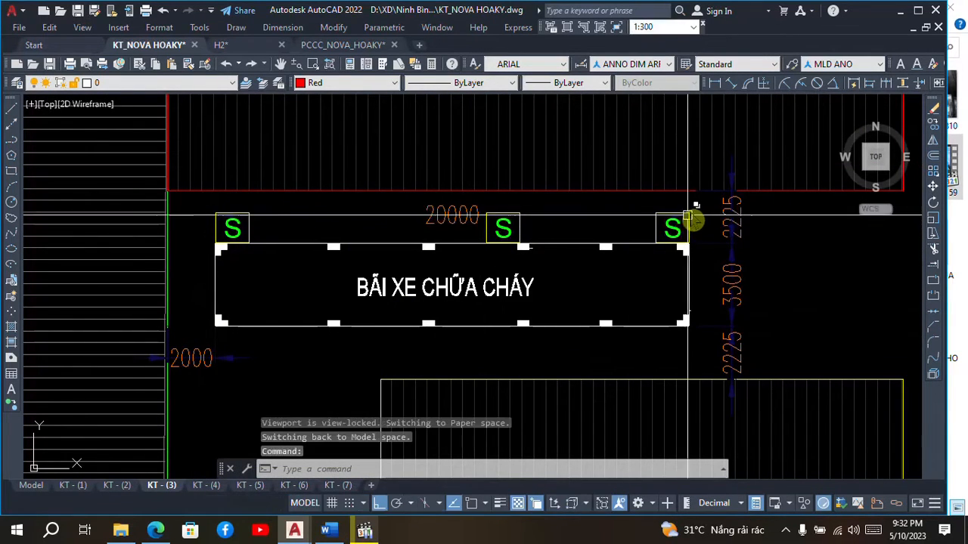
scroll(689, 219, up, 4)
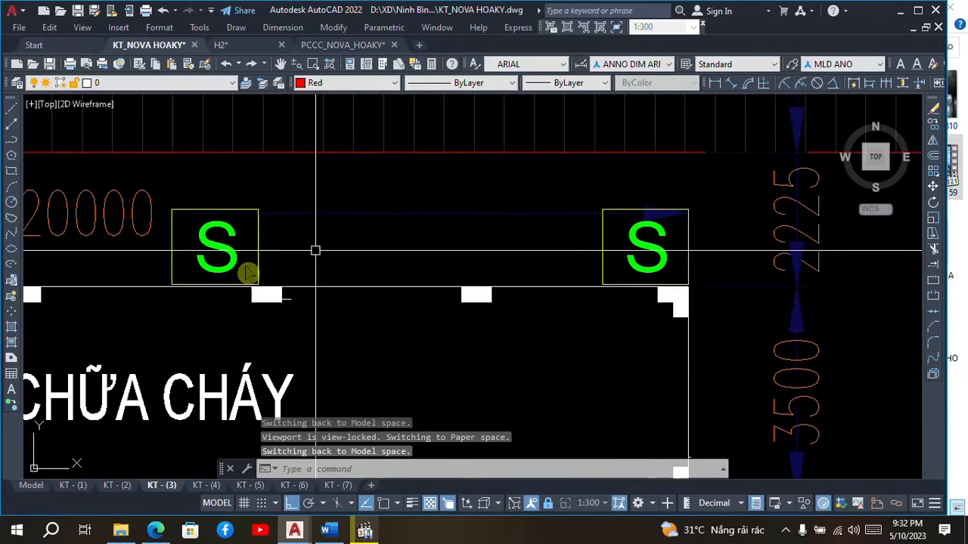
scroll(584, 220, down, 2)
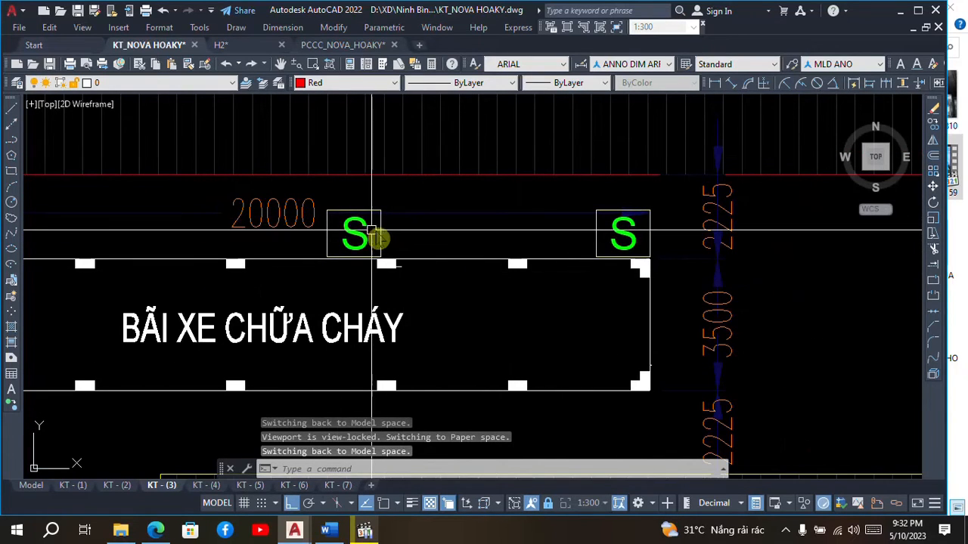
scroll(385, 221, down, 2)
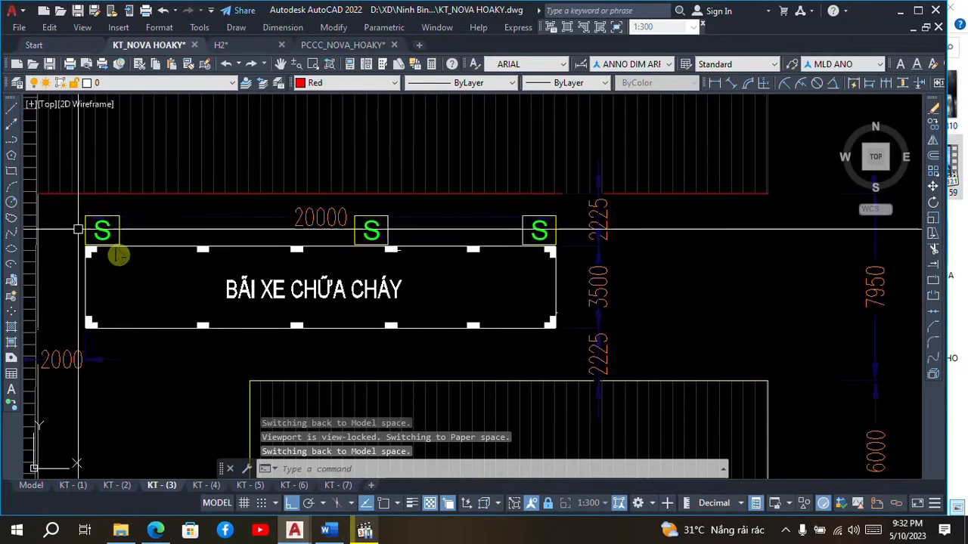
scroll(567, 239, down, 8)
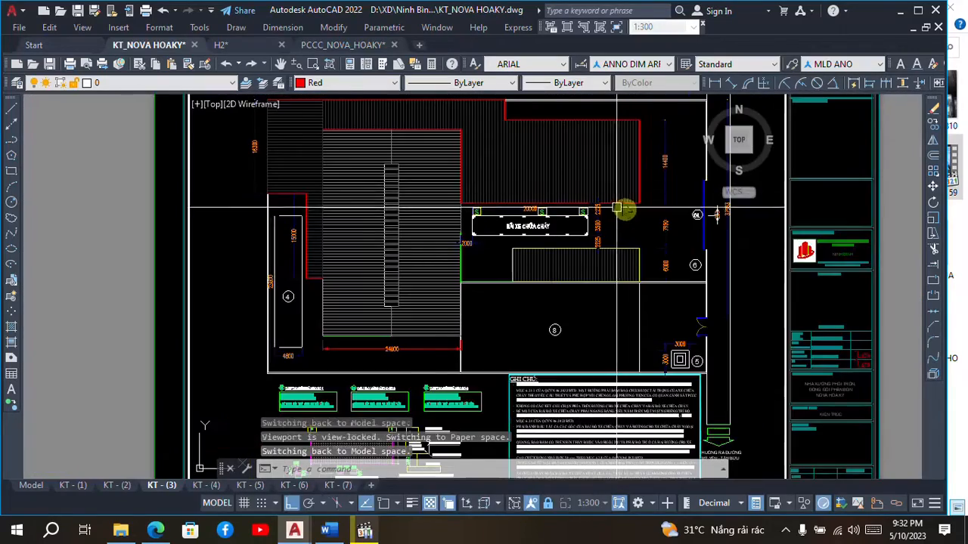
Compare the fire-truck parking layout and sign details with the GHI CHÚ requirements for marking the parking corners.
scroll(493, 386, up, 6)
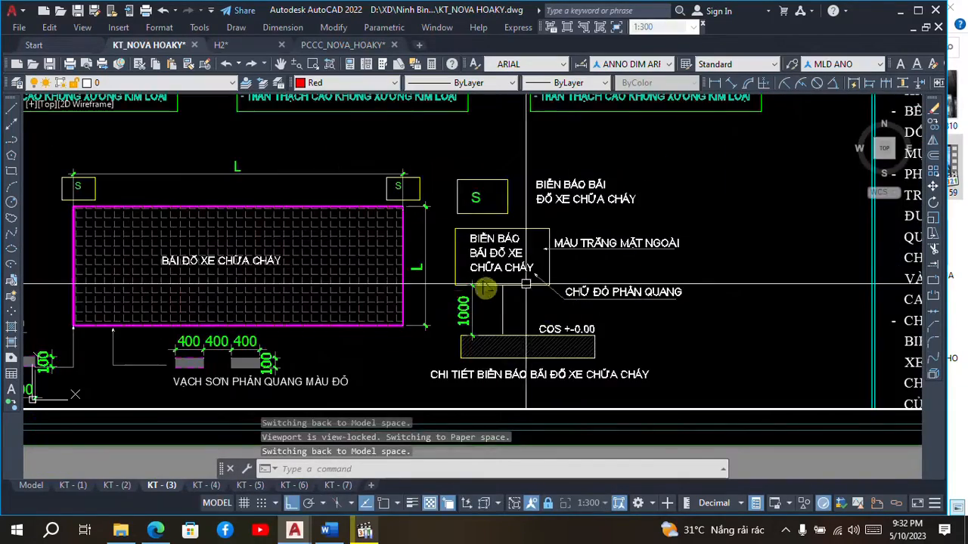
scroll(486, 280, down, 3)
scroll(634, 251, up, 4)
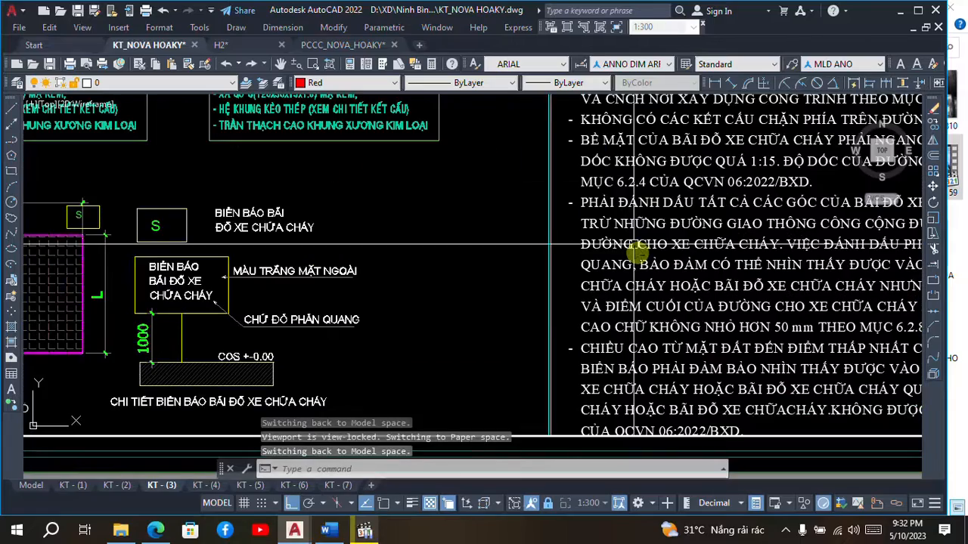
scroll(671, 173, up, 3)
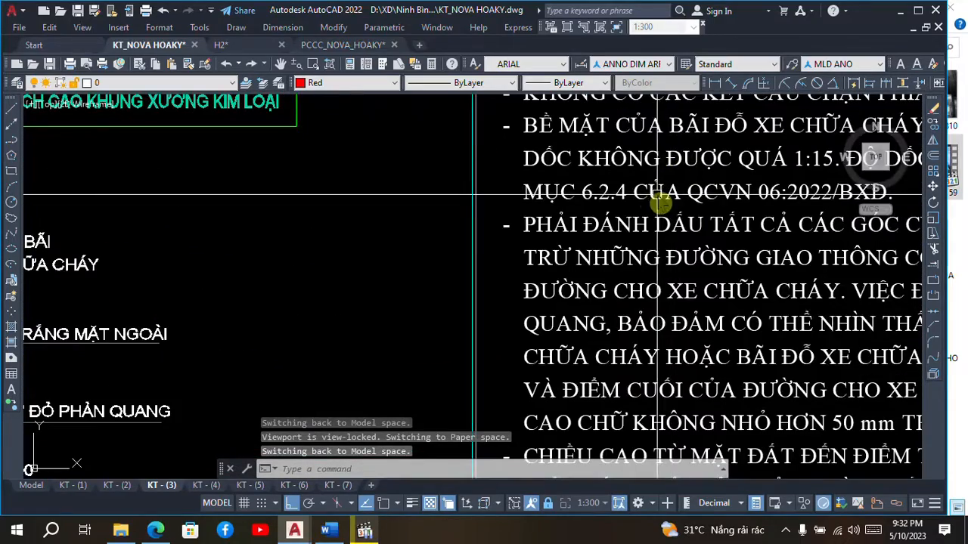
scroll(691, 255, down, 3)
scroll(680, 249, down, 4)
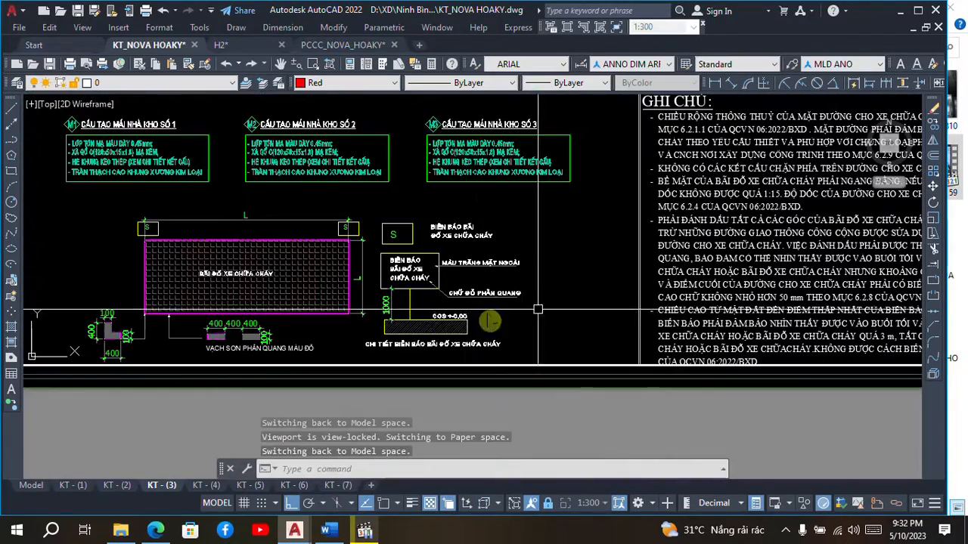
Examine the parking sign detail, CHI TIẾT BIỂN BÁO BÃI ĐỖ XE CHỮA CHÁY, for its mounting height, face colour and reflective lettering.
scroll(490, 223, up, 4)
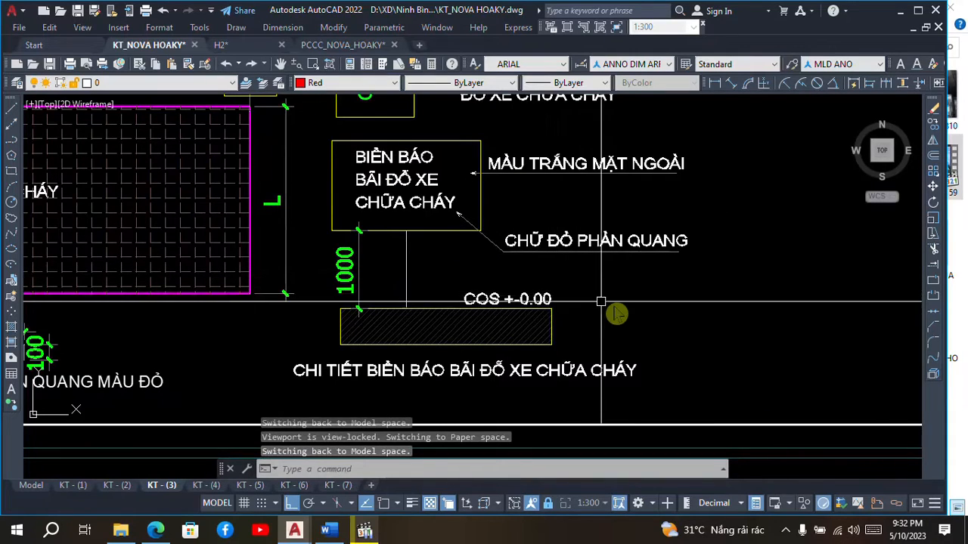
scroll(615, 313, down, 3)
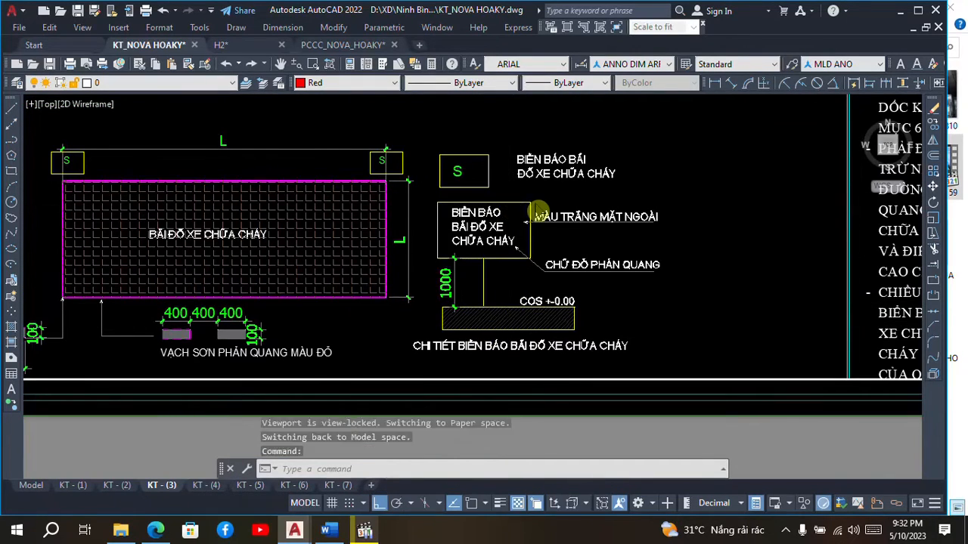
scroll(575, 310, up, 3)
scroll(643, 227, up, 2)
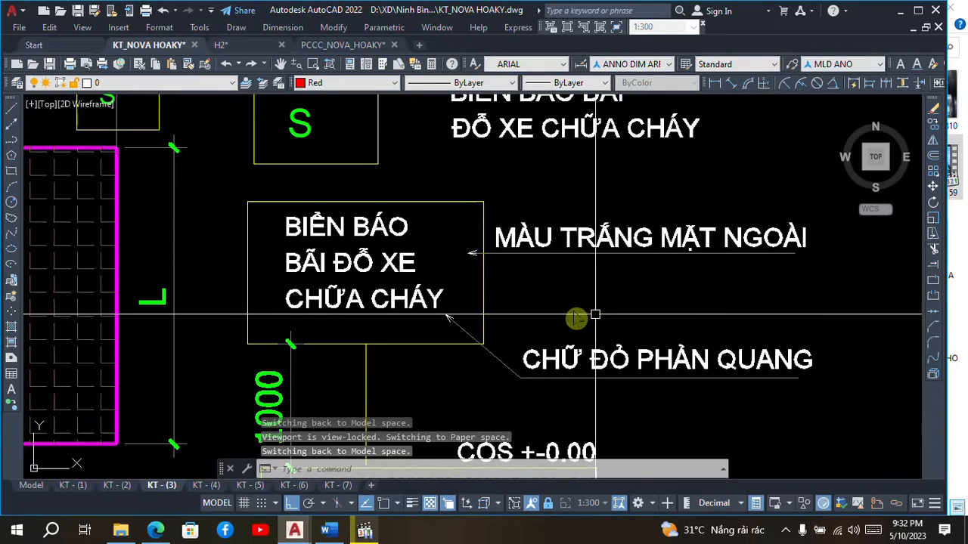
scroll(597, 313, down, 2)
scroll(597, 313, down, 3)
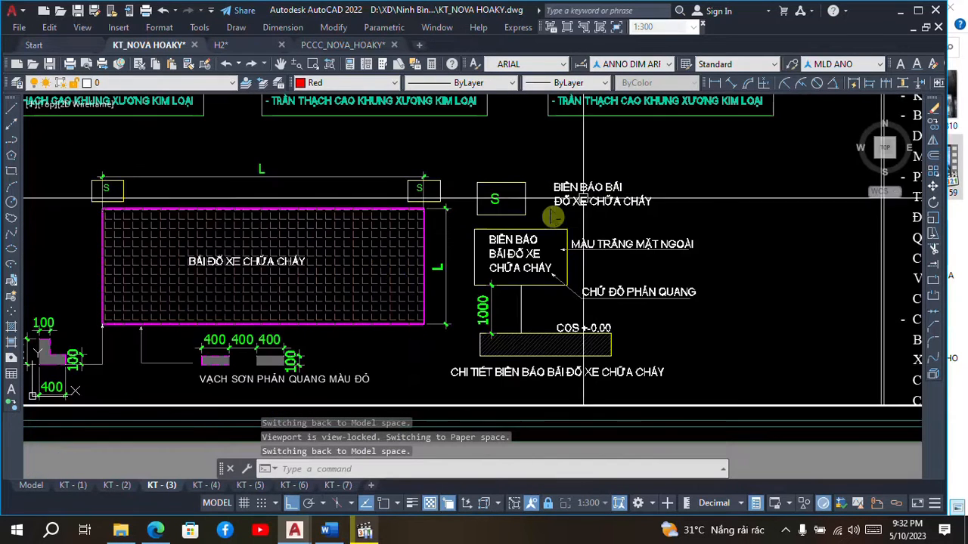
Examine the dimensions of the reflective paint marks, VẠCH SƠN PHẢN QUANG MÀU ĐỎ, in the fire-truck parking detail.
scroll(196, 382, up, 2)
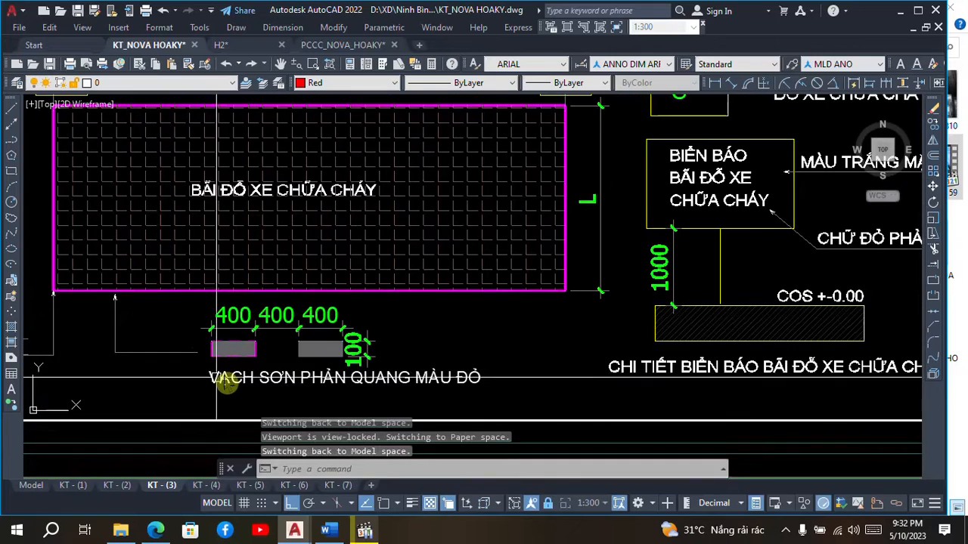
scroll(209, 373, up, 2)
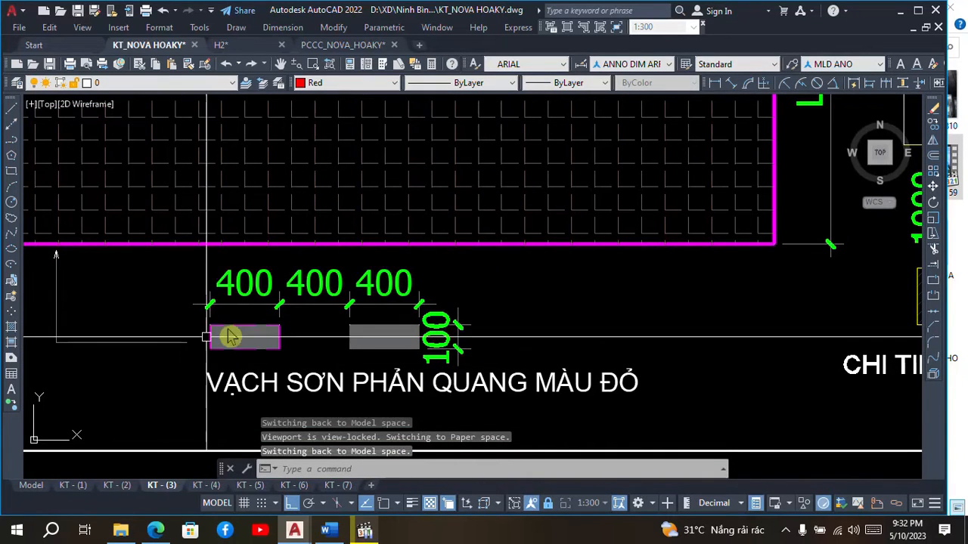
scroll(406, 302, down, 3)
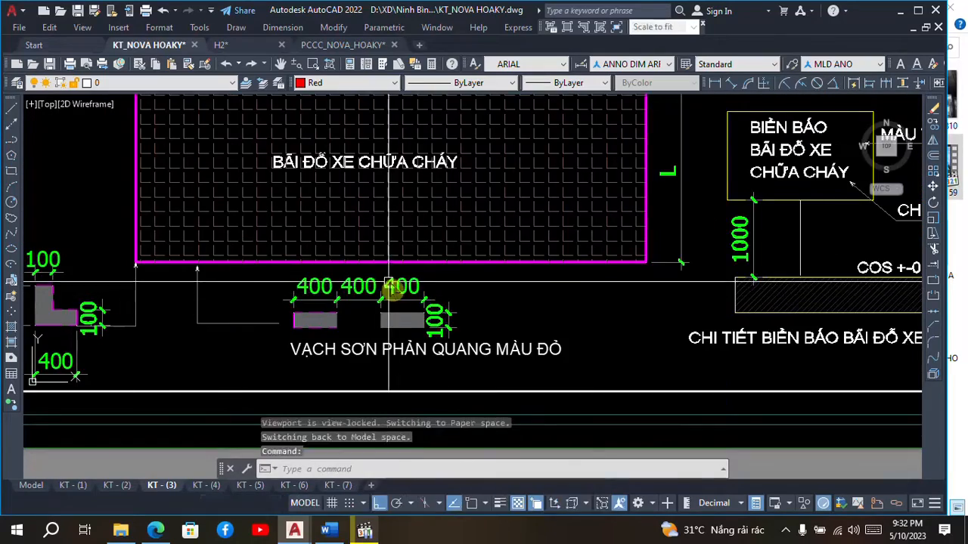
scroll(204, 299, down, 2)
scroll(269, 248, down, 4)
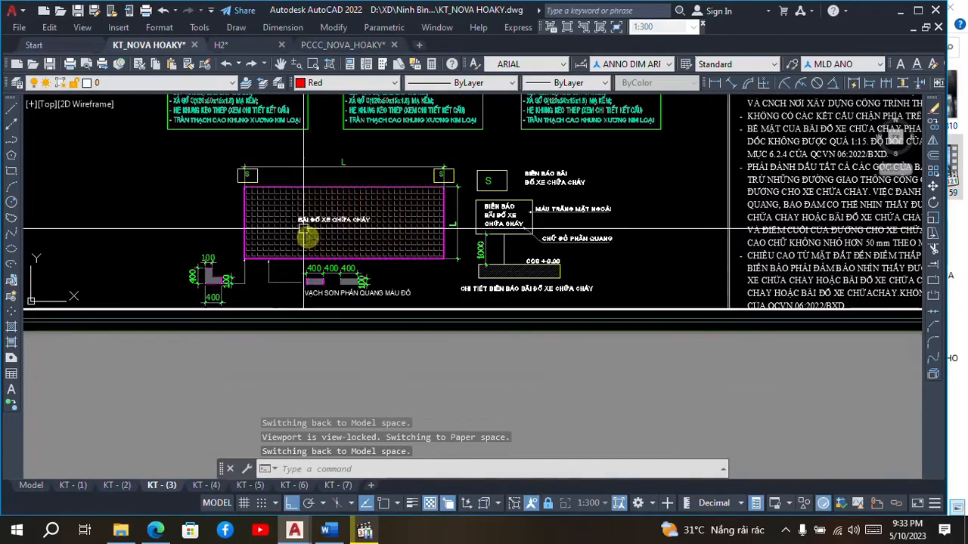
Review the remaining GHI CHÚ notes on sign height and spacing together with the roof and parking details on the sheet.
scroll(454, 280, down, 2)
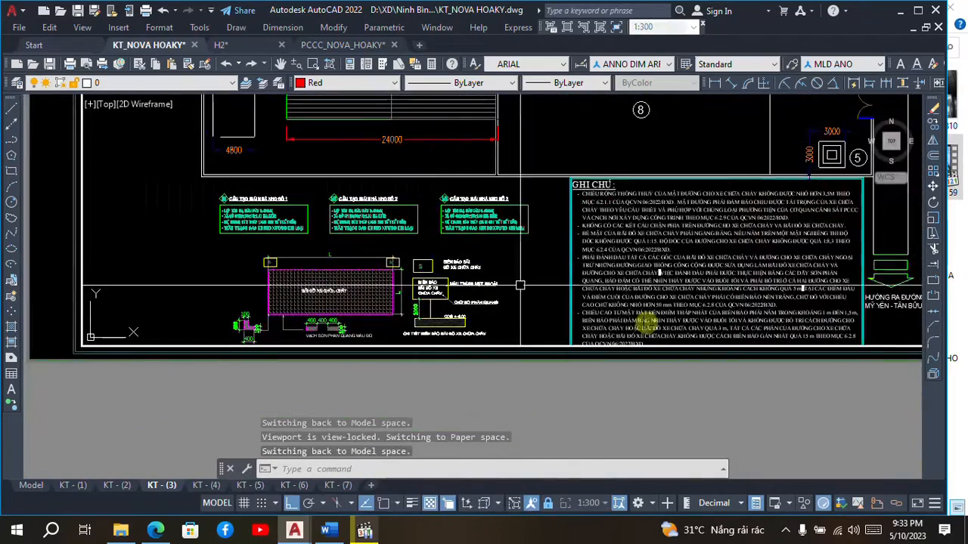
scroll(652, 336, up, 2)
scroll(630, 335, down, 2)
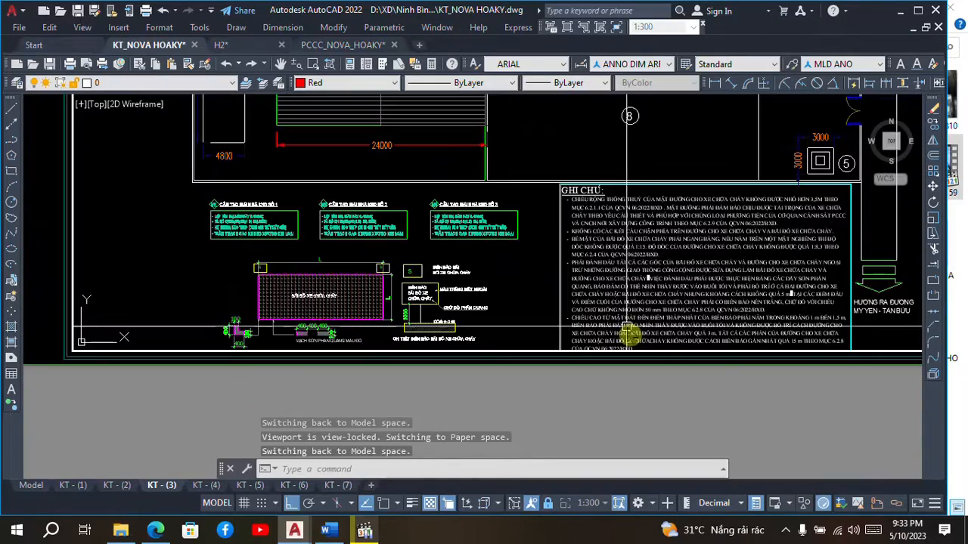
middle_drag(546, 137, 563, 211)
scroll(484, 234, down, 4)
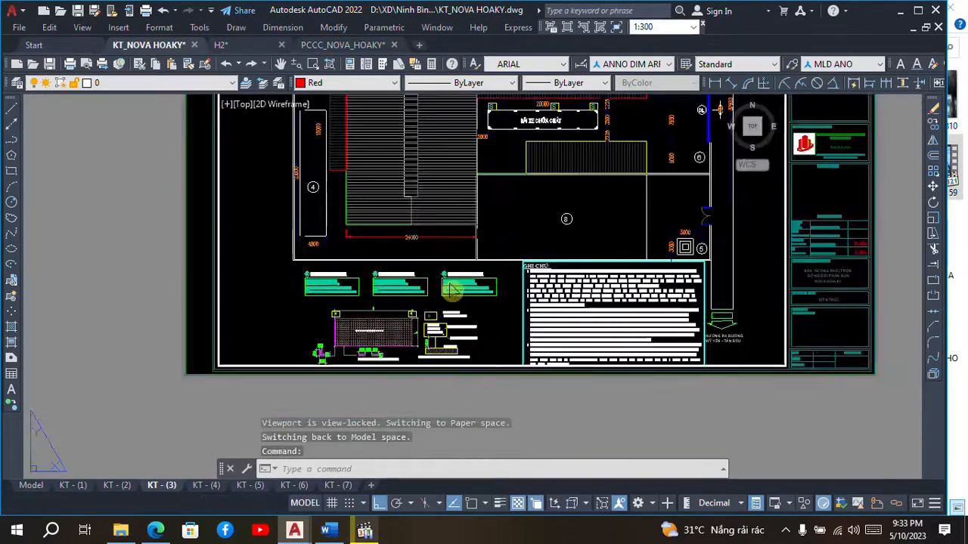
Check the length dimension of the BÃI XE CHỮA CHÁY fire-truck parking area on the roof plan.
scroll(534, 201, up, 2)
scroll(487, 179, up, 6)
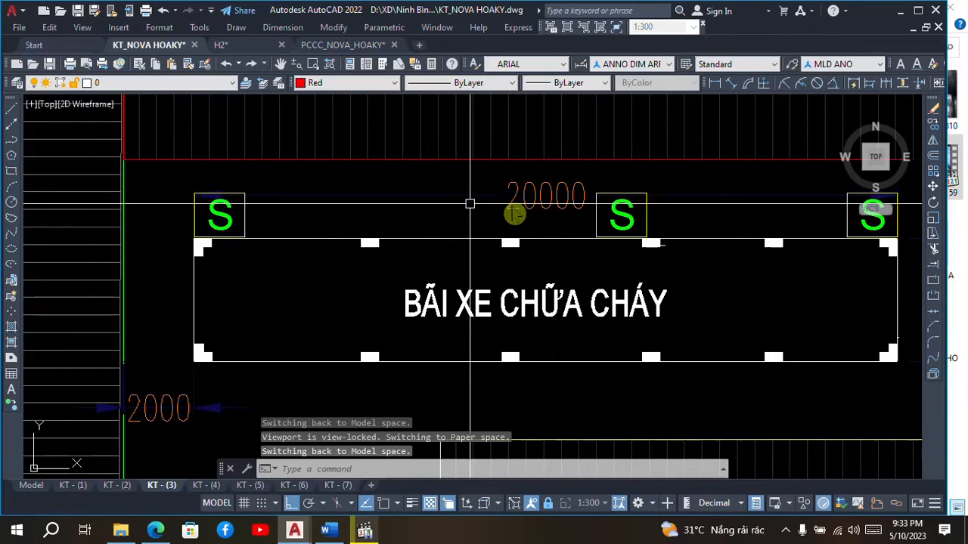
click(518, 199)
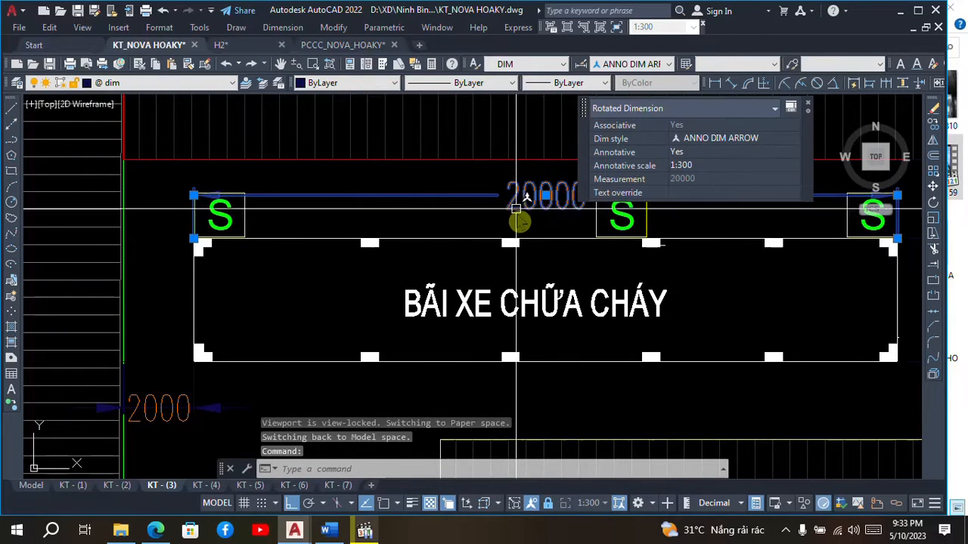
key(Escape)
scroll(499, 206, down, 8)
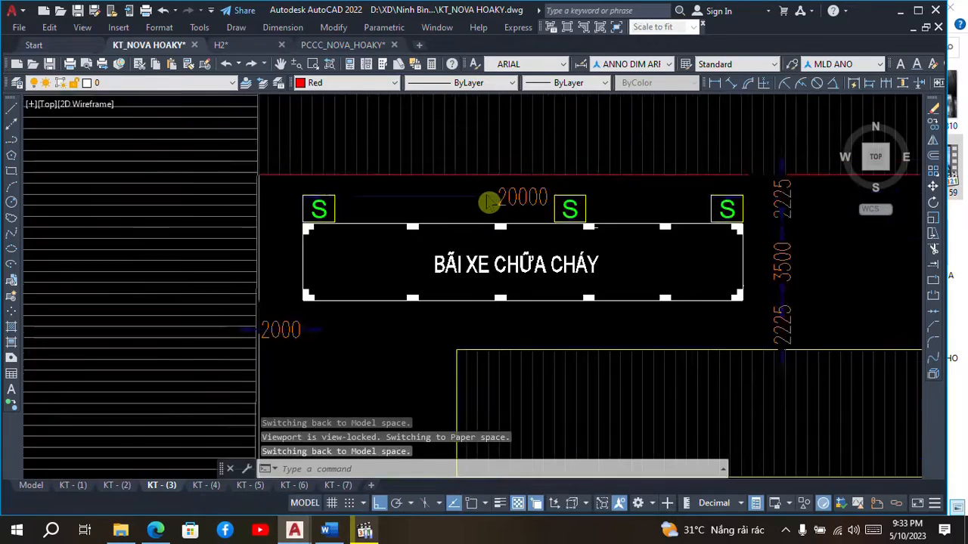
scroll(542, 212, down, 2)
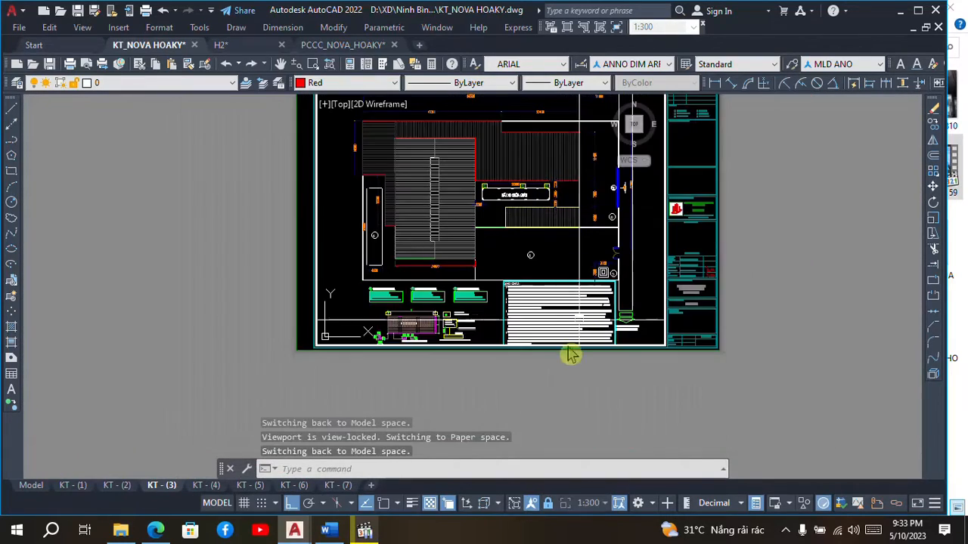
Read the final visible GHI CHÚ notes on sheet KT - (3) about parking-corner marking, sign height and sign spacing.
scroll(540, 330, up, 6)
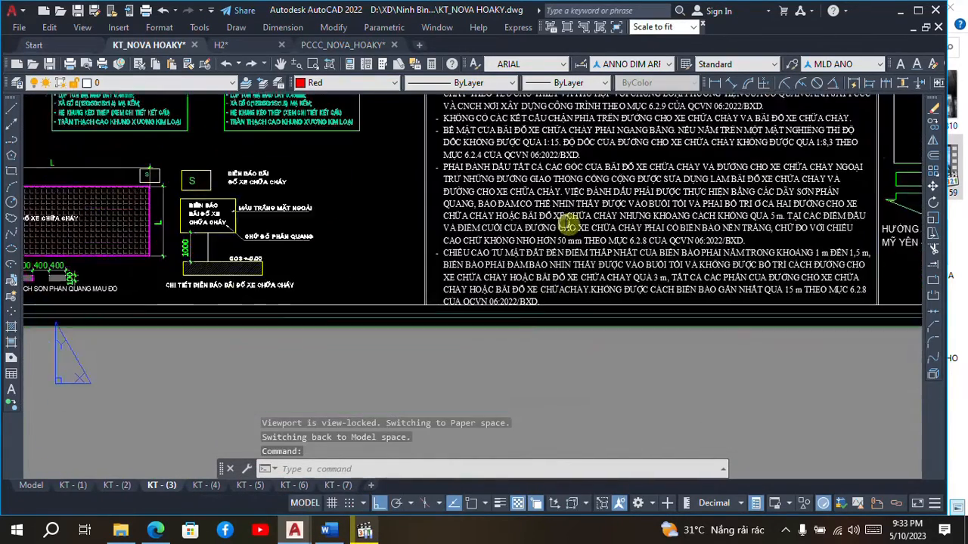
scroll(541, 239, up, 4)
middle_drag(476, 241, 405, 194)
scroll(404, 196, down, 3)
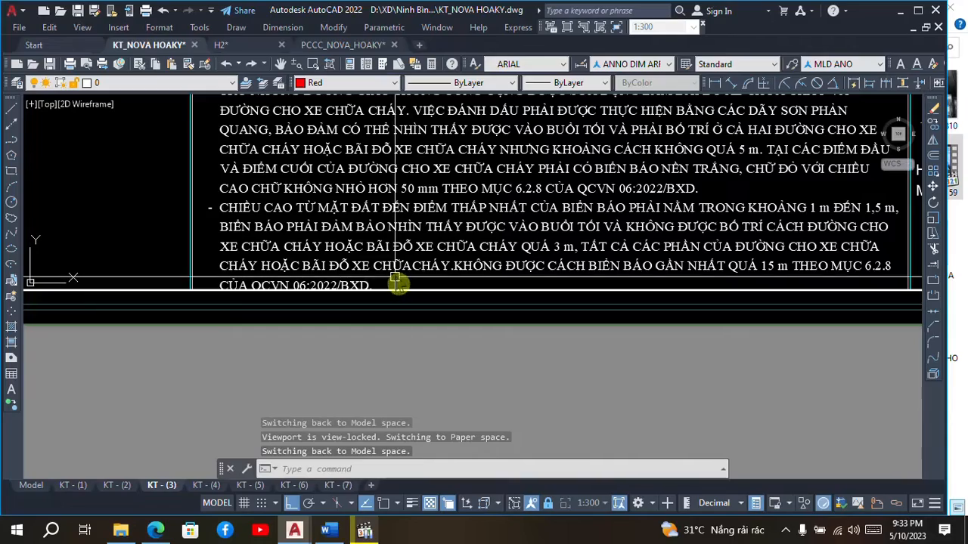
scroll(456, 267, down, 4)
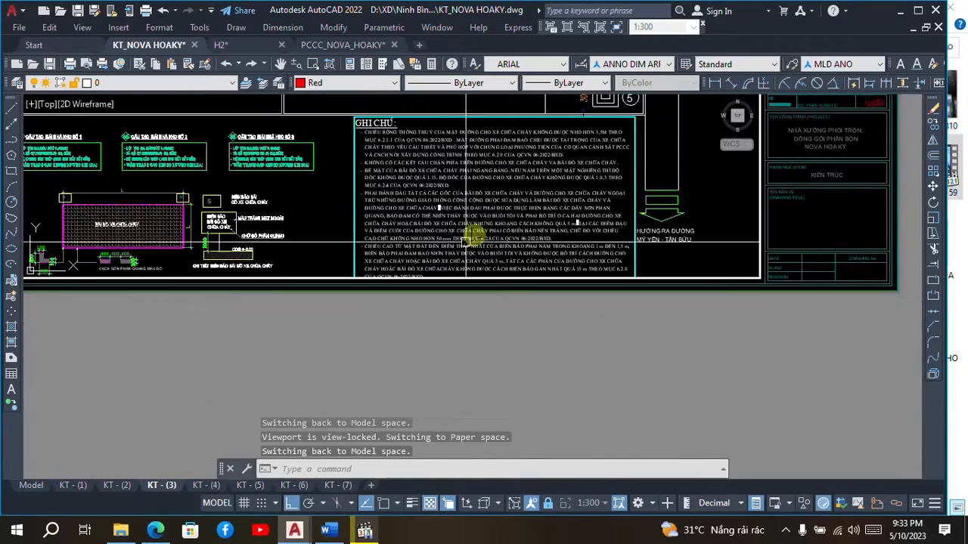
scroll(474, 210, up, 6)
scroll(476, 204, down, 2)
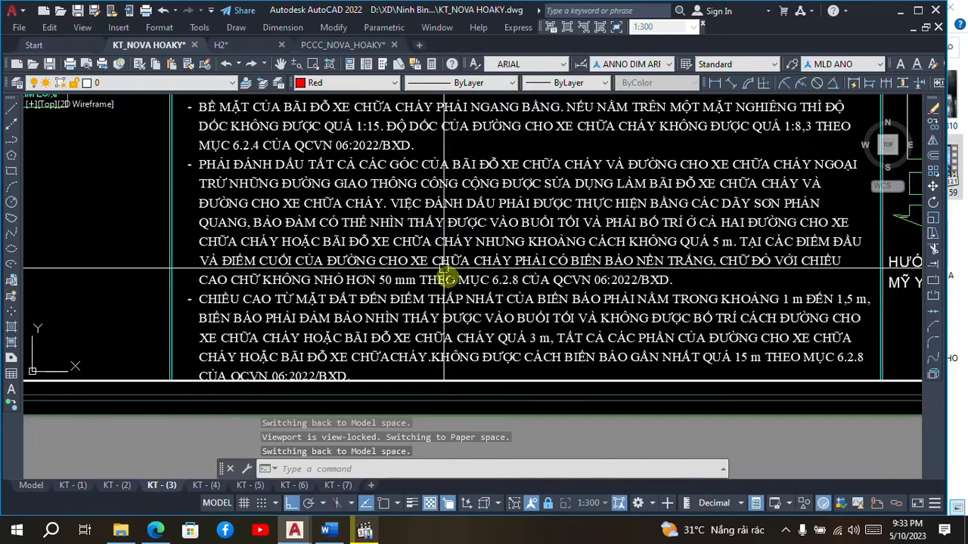
scroll(456, 266, down, 2)
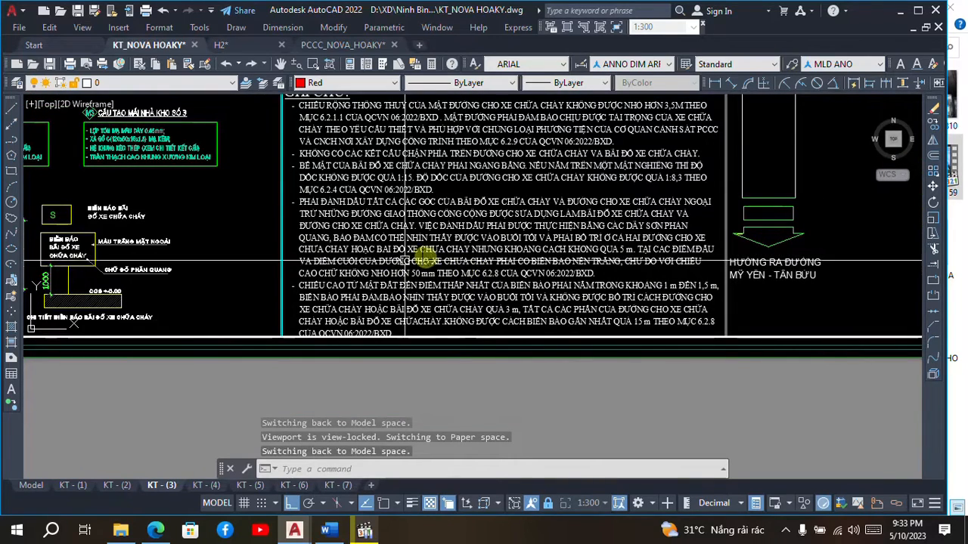
scroll(504, 249, down, 1)
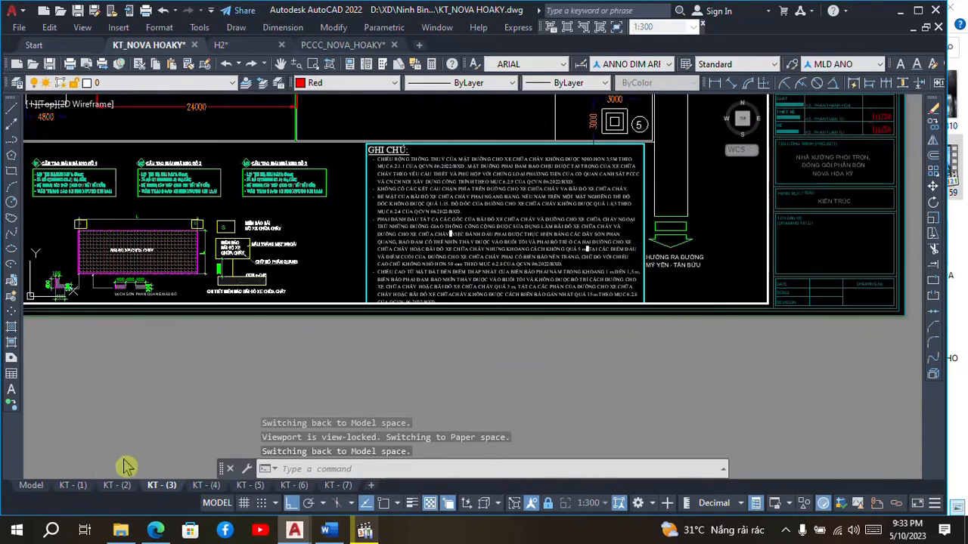
Switch to model space and read the last GHI CHÚ note, which cites BẢNG 6 of QCVN 06:2022/BXD.
click(34, 486)
scroll(539, 237, up, 3)
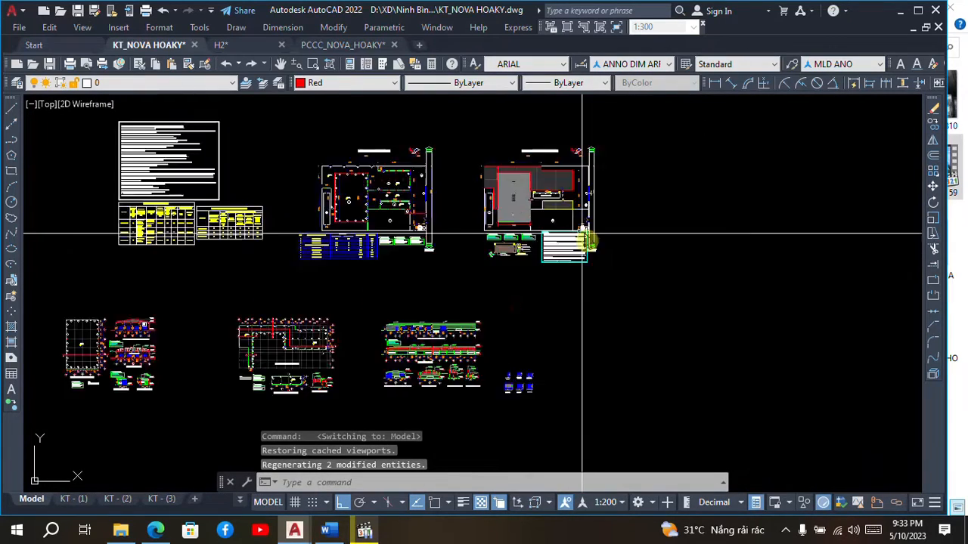
scroll(555, 274, up, 8)
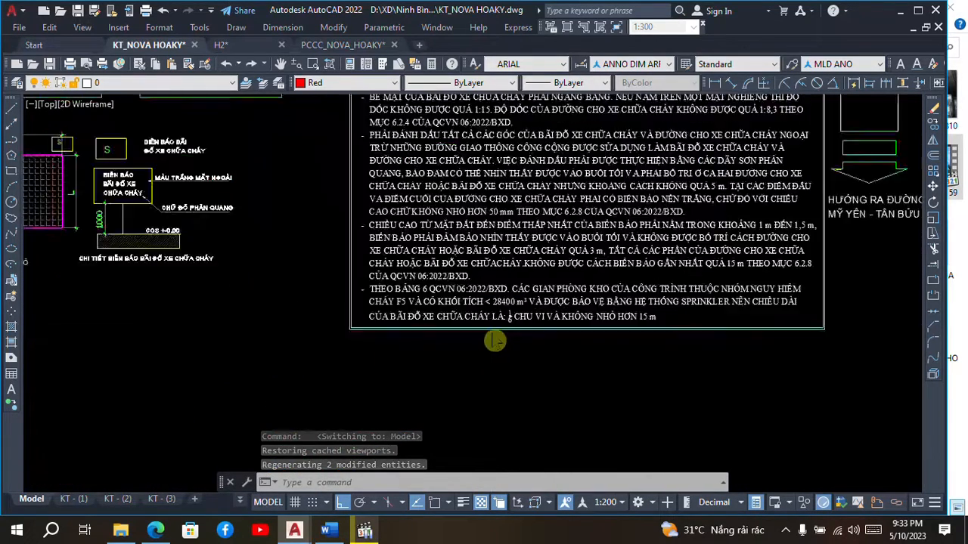
scroll(366, 246, down, 2)
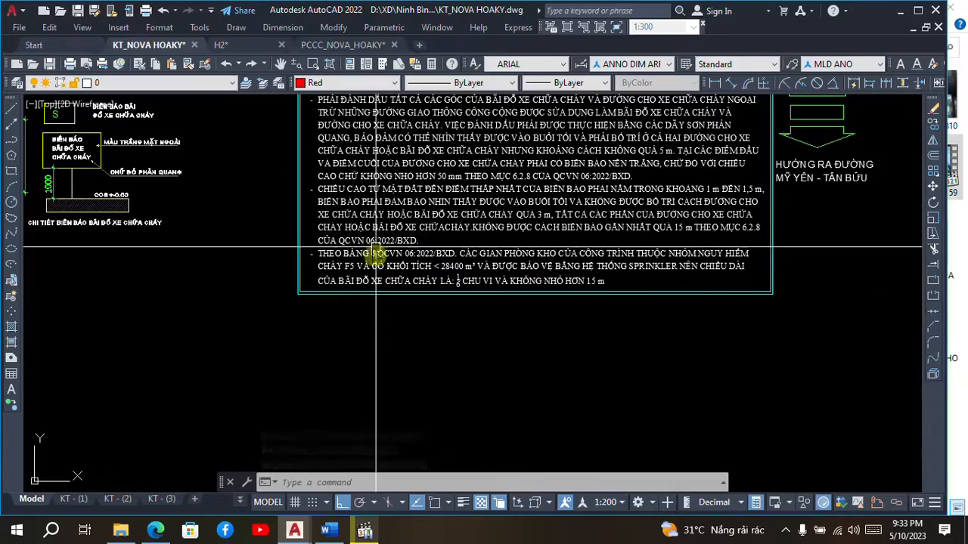
scroll(365, 246, up, 4)
scroll(335, 246, down, 2)
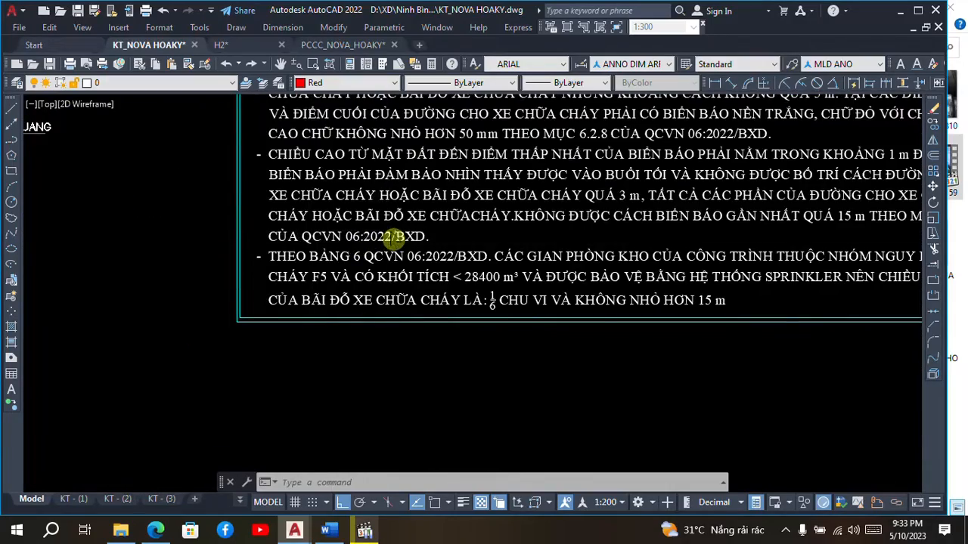
scroll(395, 236, up, 4)
scroll(412, 235, down, 3)
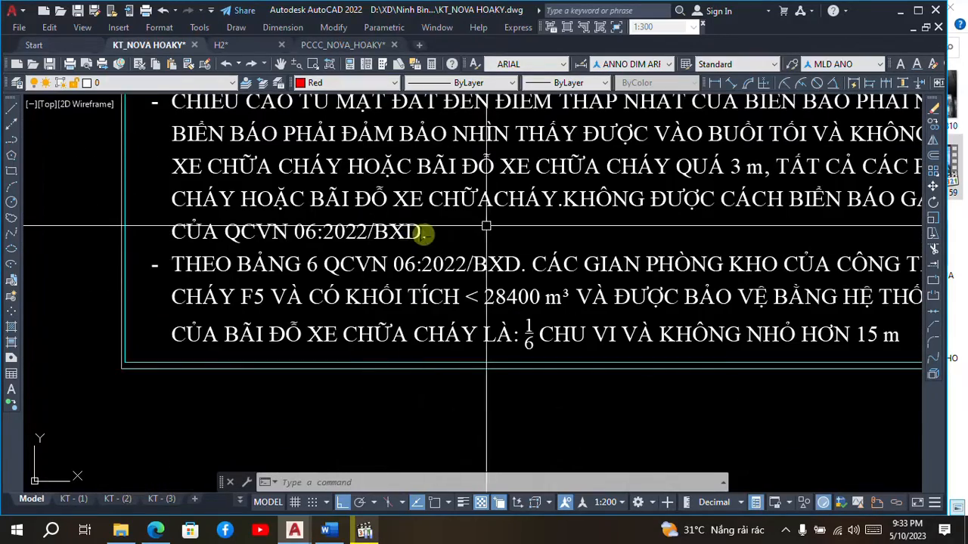
scroll(425, 235, down, 2)
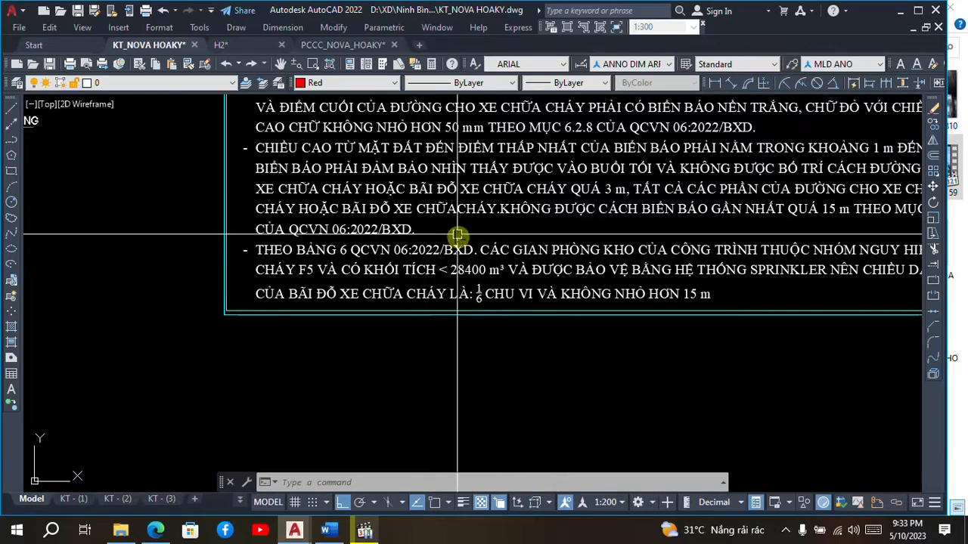
middle_drag(457, 235, 285, 240)
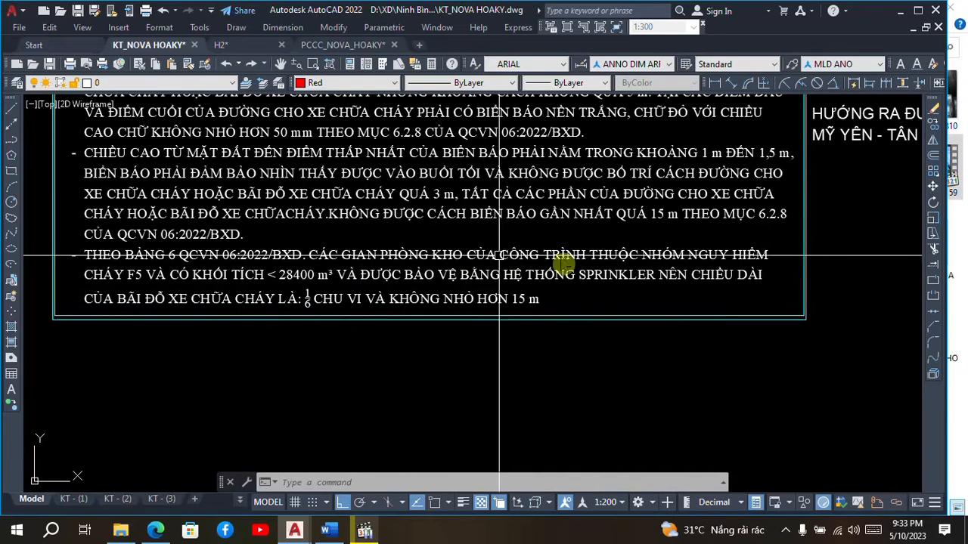
Examine the BẢNG 6 note's fire-hazard group, volume limit, sprinkler condition and required fire-truck parking length.
scroll(102, 269, up, 2)
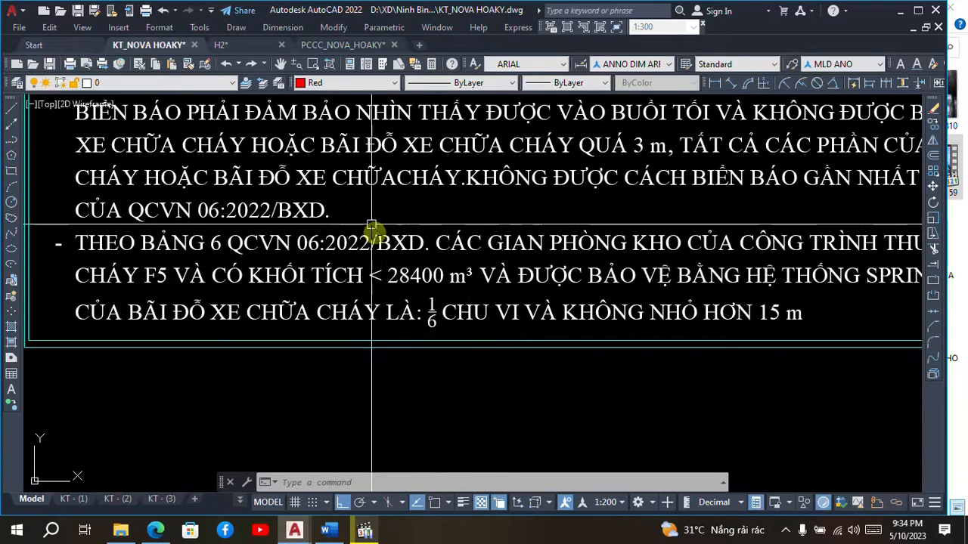
scroll(372, 225, down, 2)
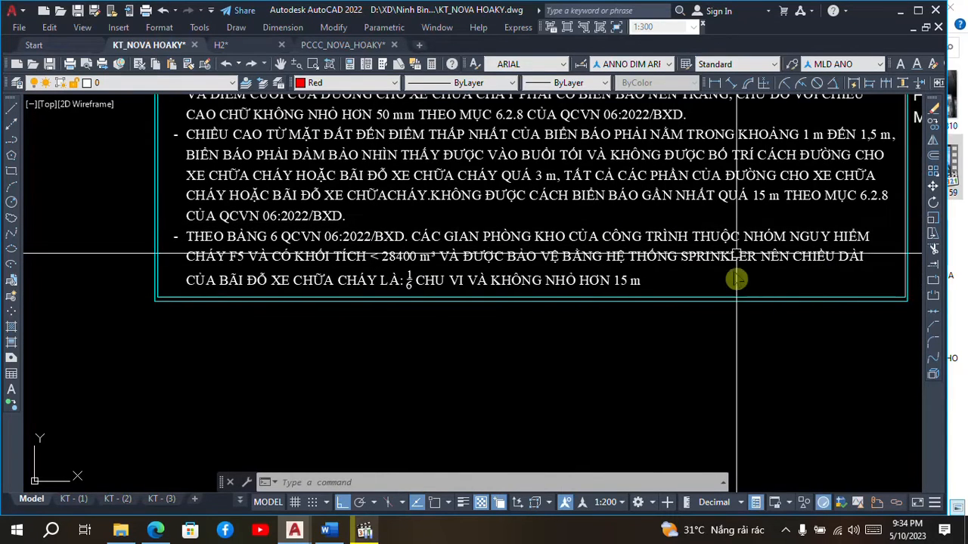
scroll(291, 266, up, 2)
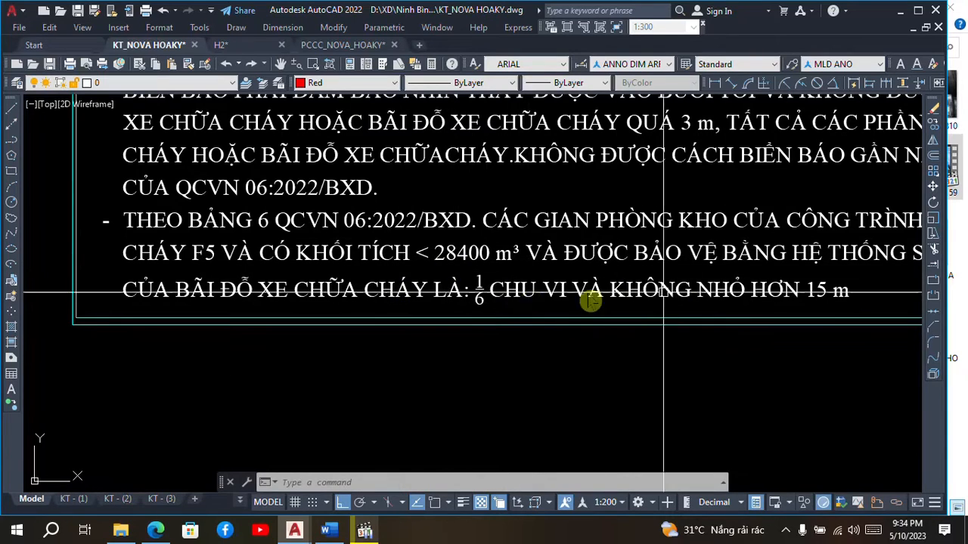
scroll(508, 291, down, 2)
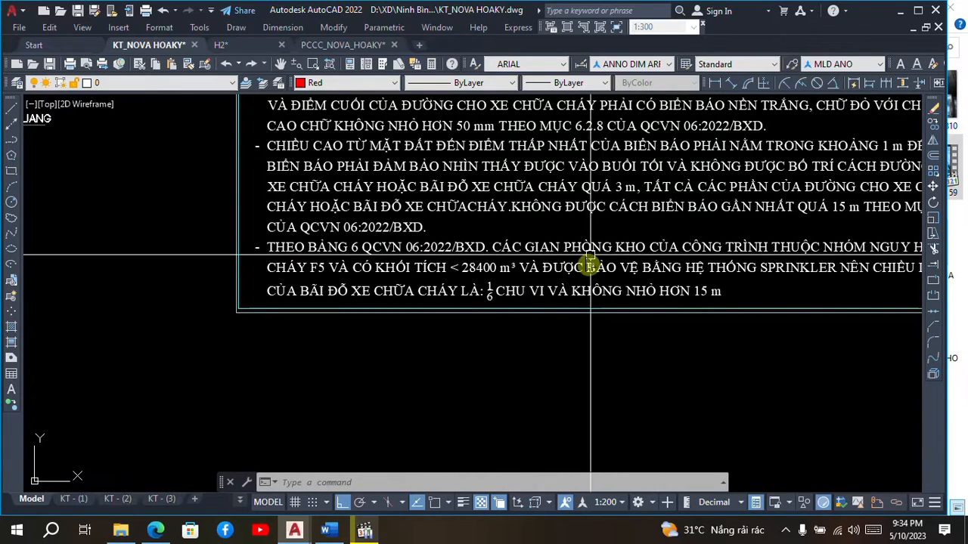
middle_drag(575, 266, 460, 256)
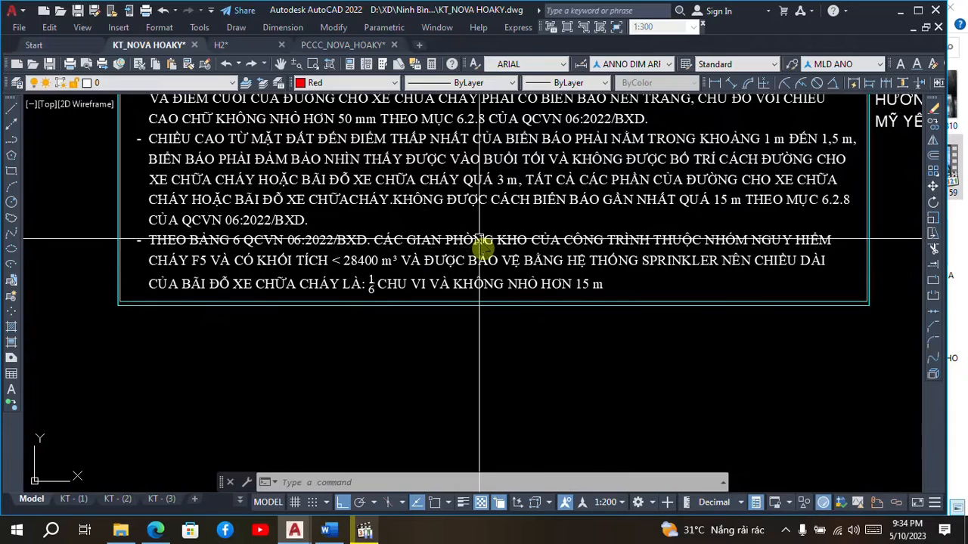
scroll(369, 250, up, 2)
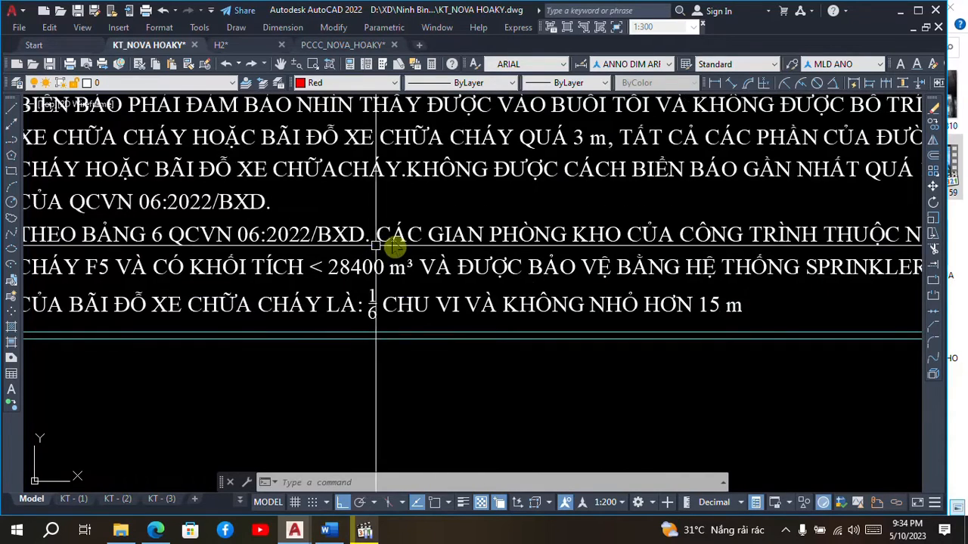
scroll(408, 248, down, 2)
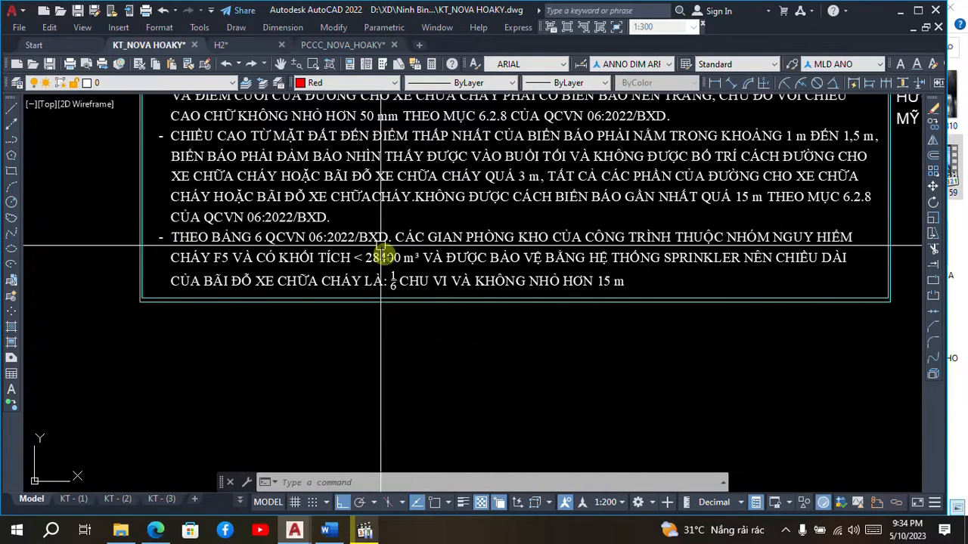
scroll(345, 257, up, 2)
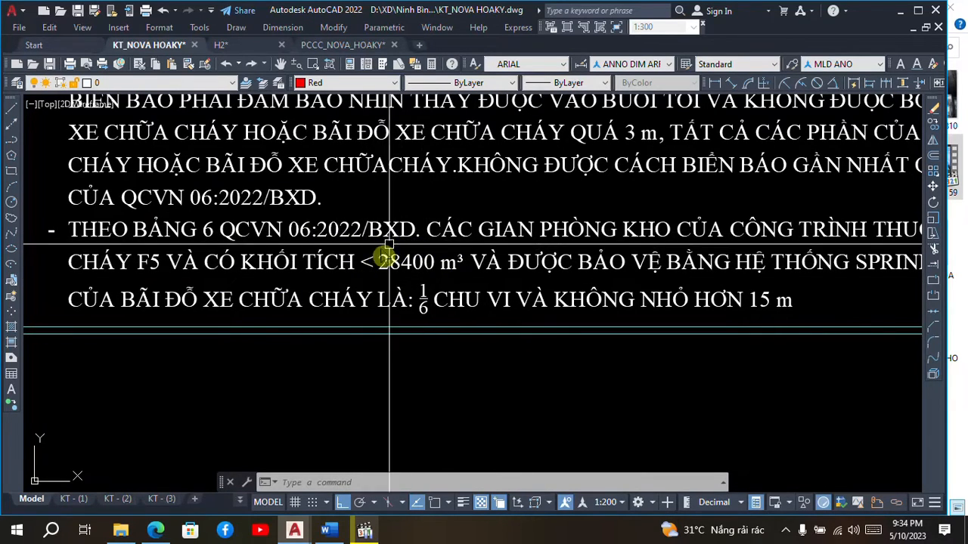
scroll(383, 249, up, 2)
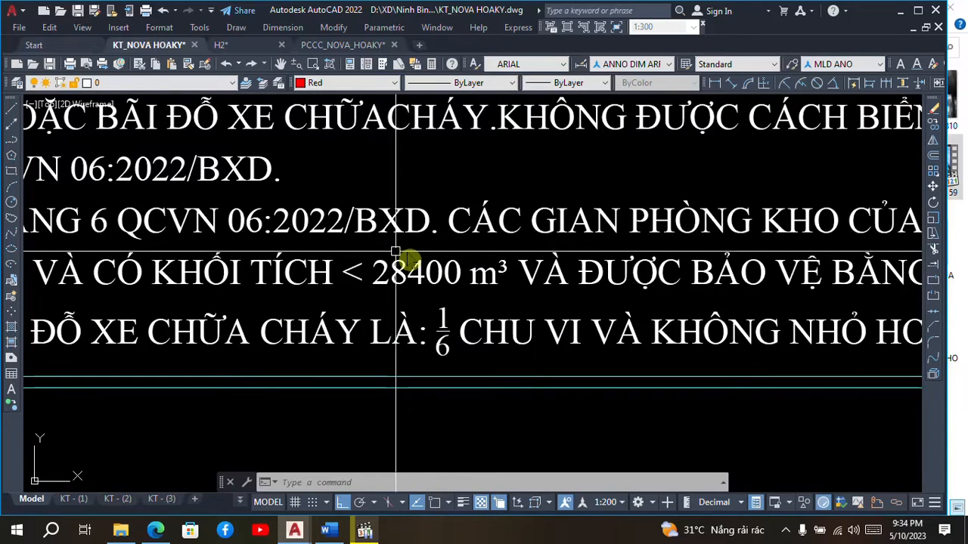
scroll(414, 251, down, 1)
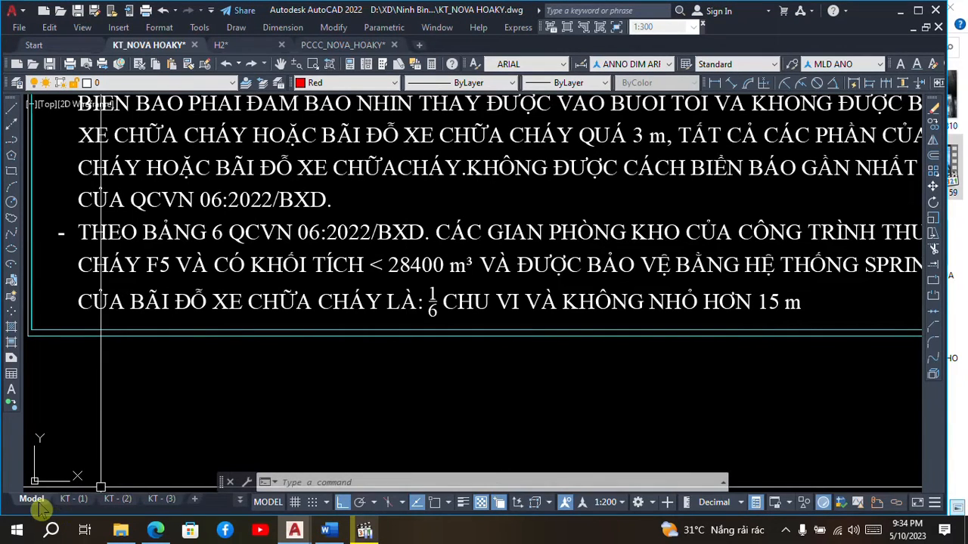
Examine the length and width dimensions of warehouse 1 on the overall site plan in model space.
scroll(520, 271, down, 8)
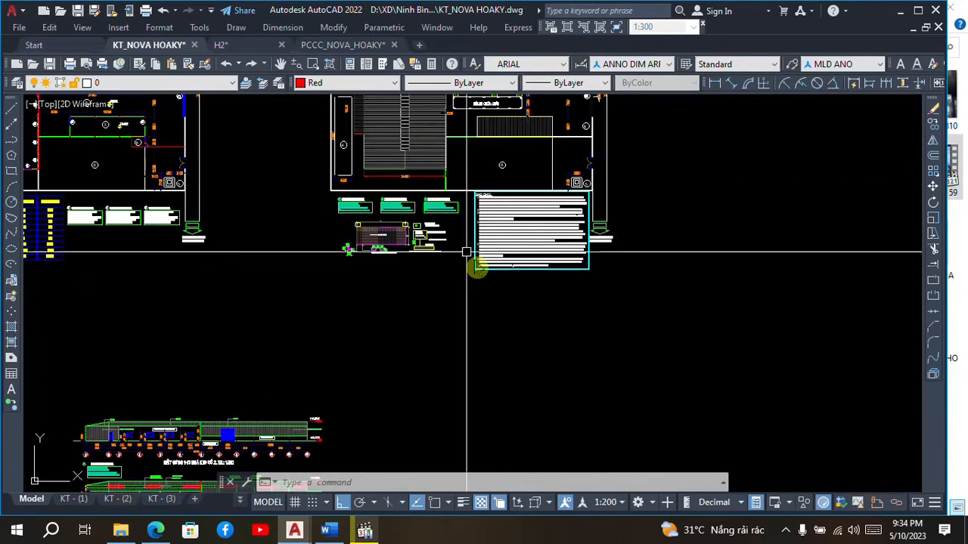
scroll(478, 270, down, 2)
middle_drag(250, 179, 460, 257)
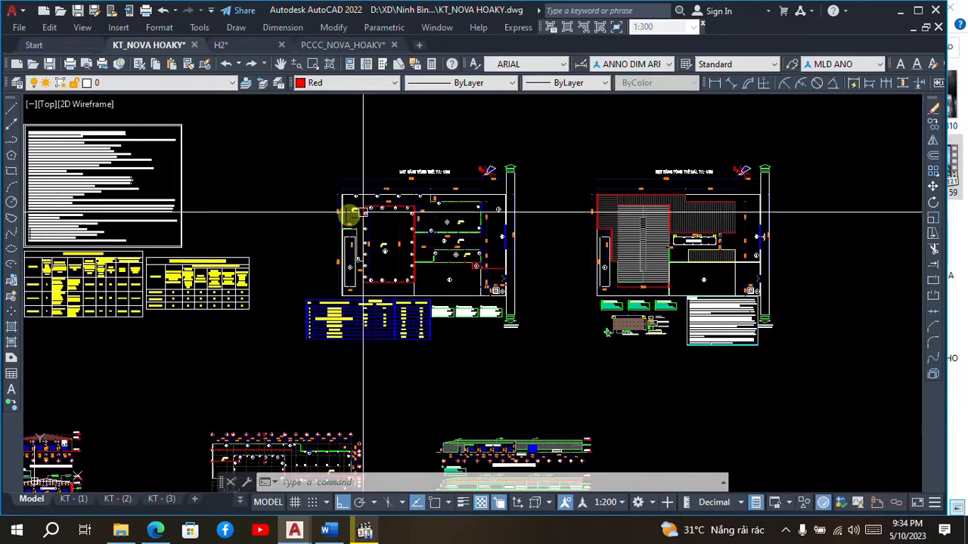
scroll(350, 216, up, 6)
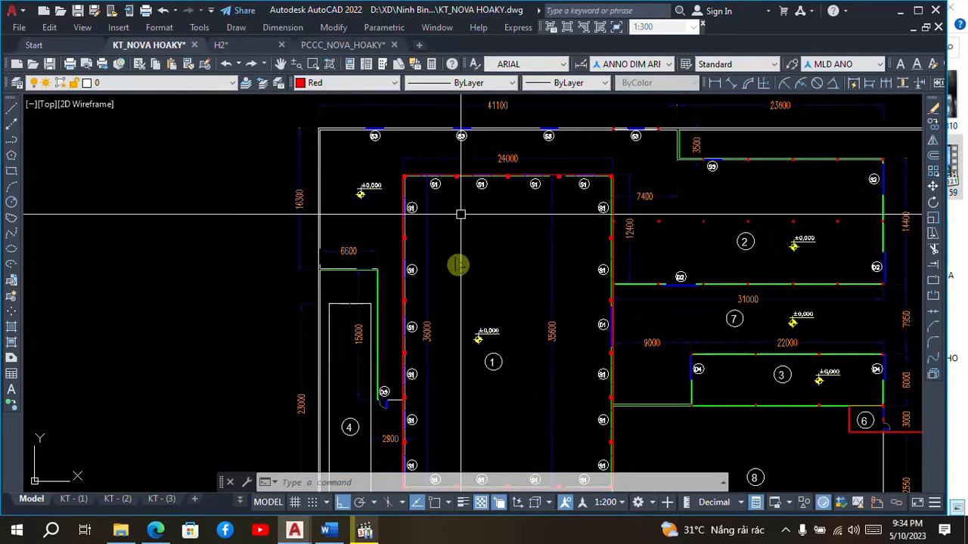
scroll(512, 140, up, 2)
scroll(517, 134, down, 4)
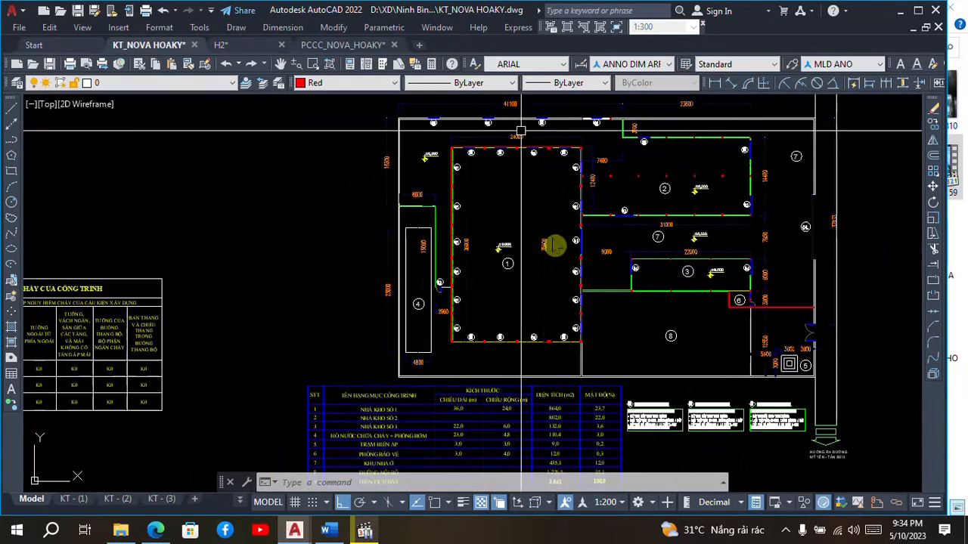
scroll(558, 257, up, 6)
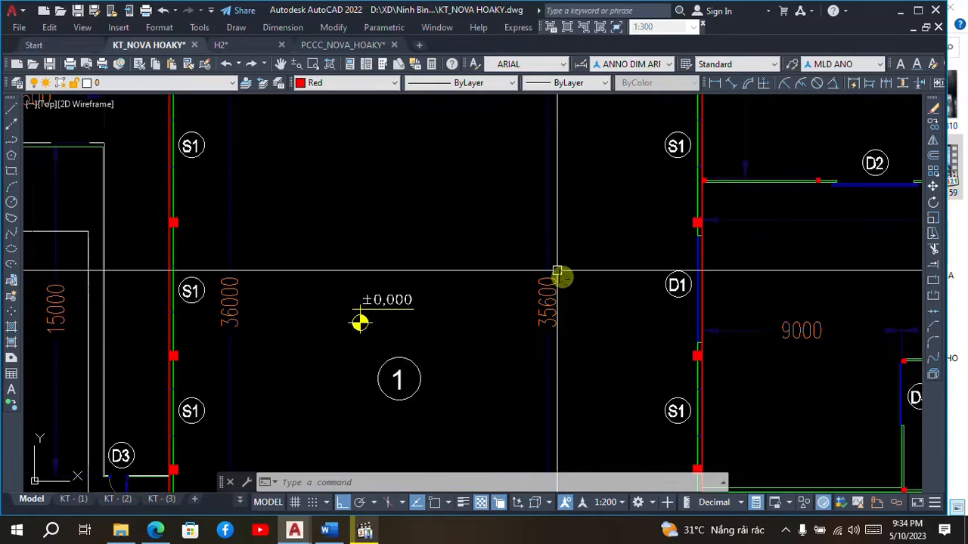
scroll(574, 266, up, 1)
scroll(590, 260, down, 6)
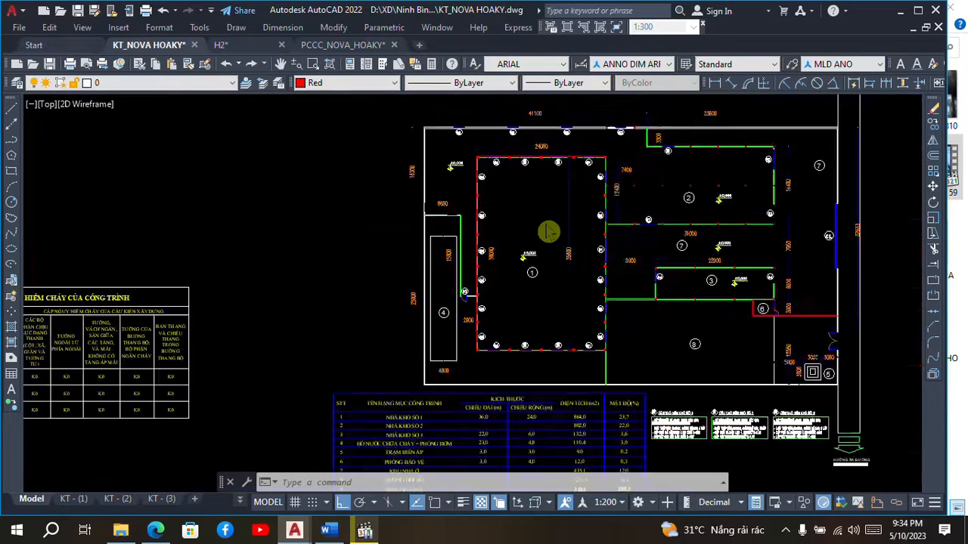
Review the building-item table below the site plan for each warehouse's dimensions, area and density.
scroll(549, 232, down, 4)
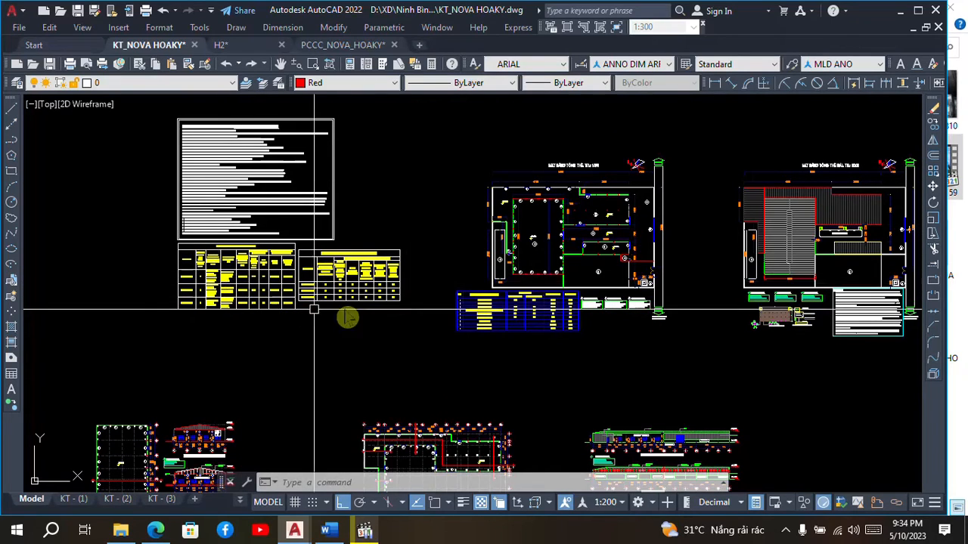
scroll(514, 316, up, 5)
scroll(688, 302, up, 3)
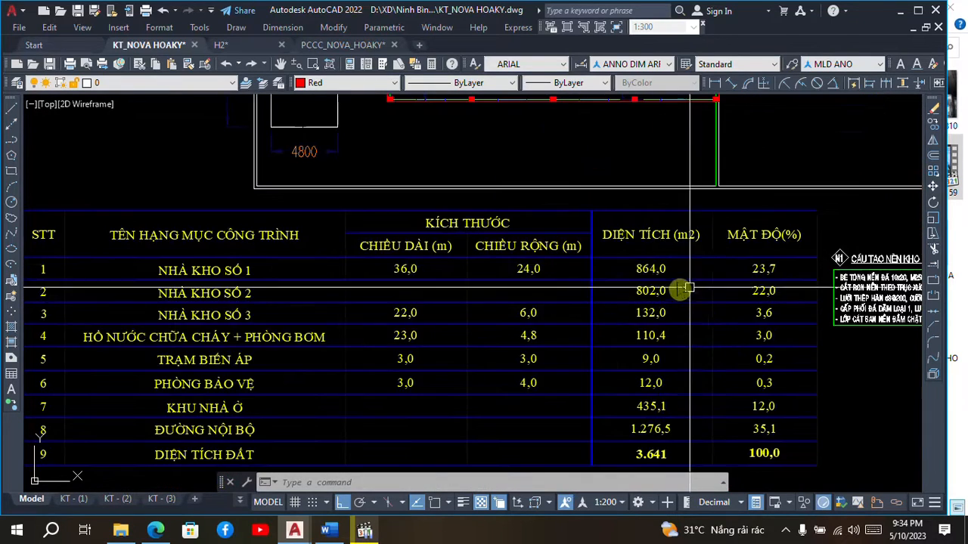
Examine the warehouse areas in the area table and the height and fire-compartment lines in THUYẾT MINH KIẾN TRÚC.
scroll(684, 286, up, 2)
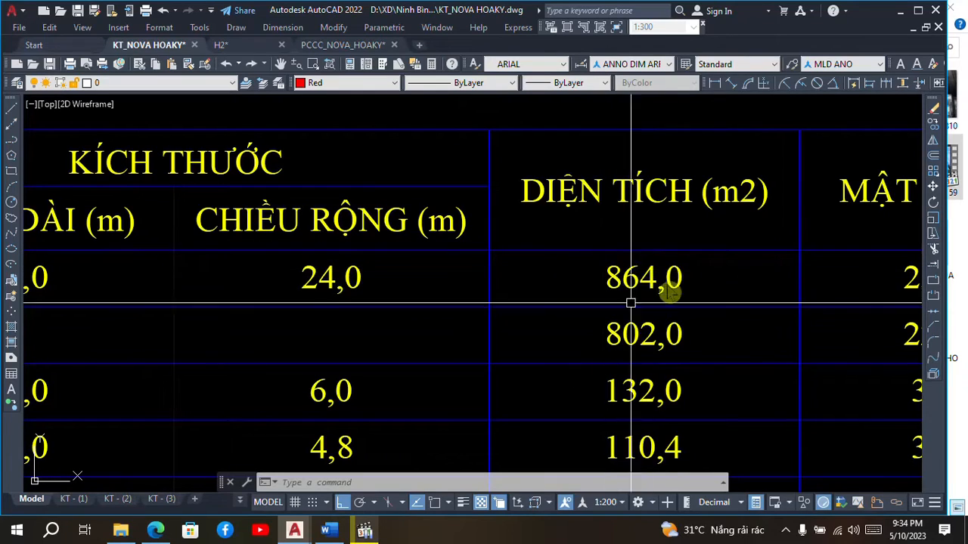
scroll(673, 250, down, 8)
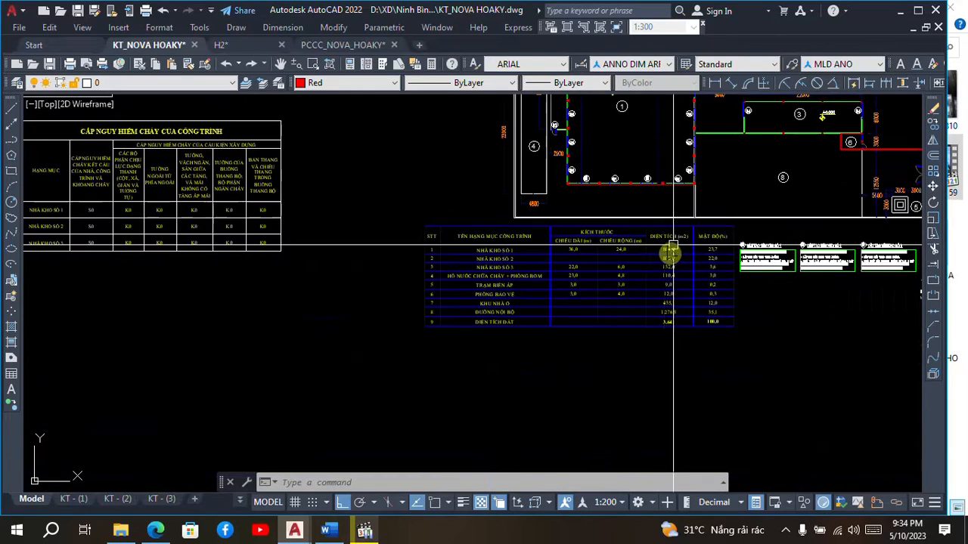
scroll(672, 239, down, 4)
middle_drag(395, 138, 466, 199)
scroll(463, 190, up, 5)
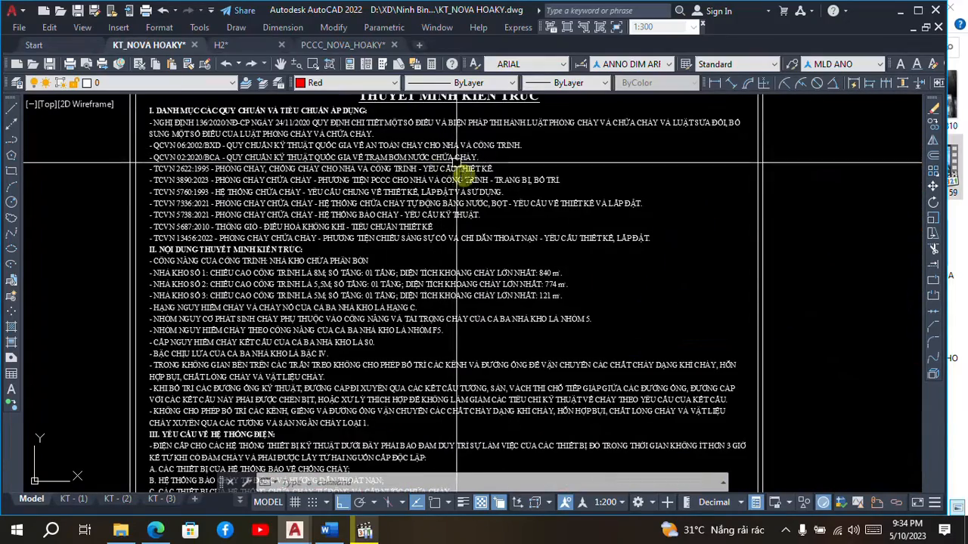
scroll(513, 253, up, 3)
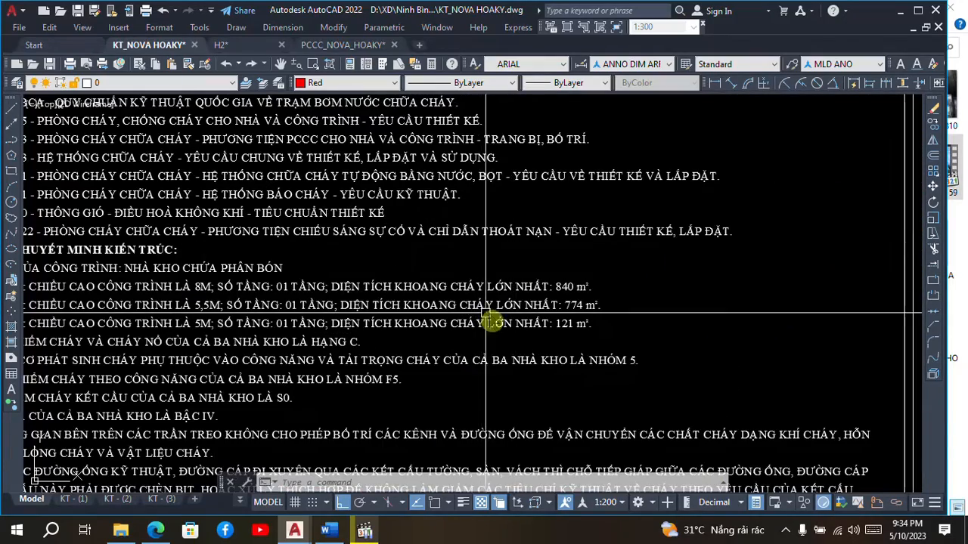
middle_drag(492, 317, 559, 257)
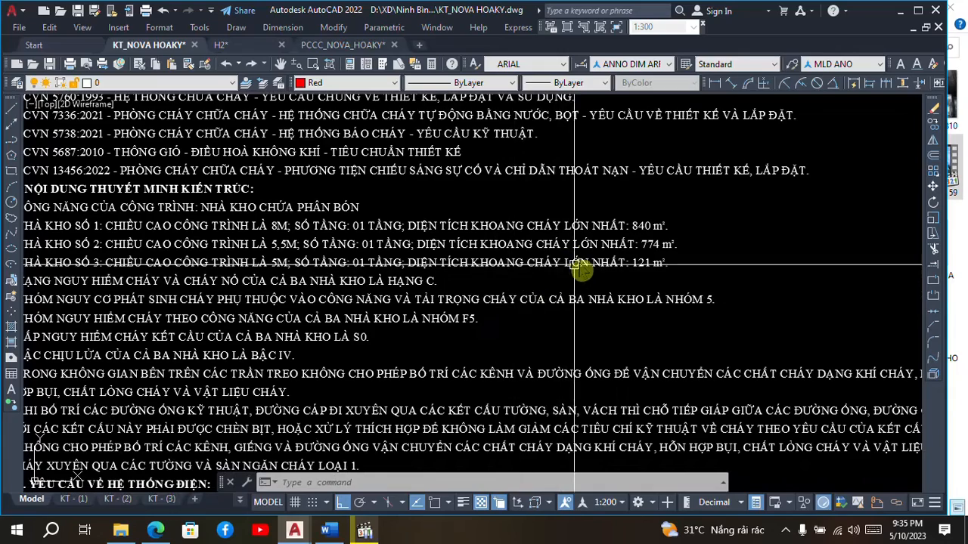
scroll(284, 226, up, 3)
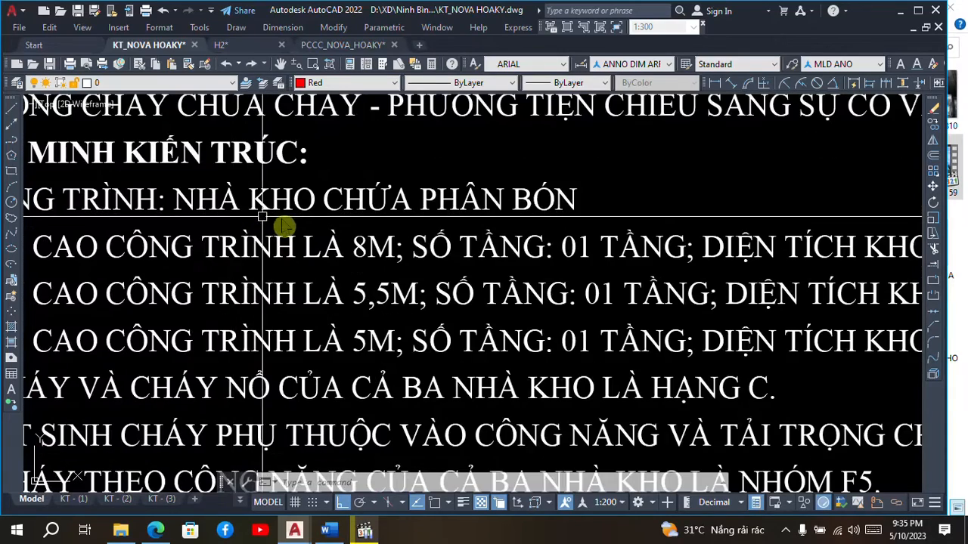
Draw a rectangle around the 8M building height in the NHÀ KHO SỐ 1 line of the architectural notes.
text(rec)
key(Return)
click(320, 219)
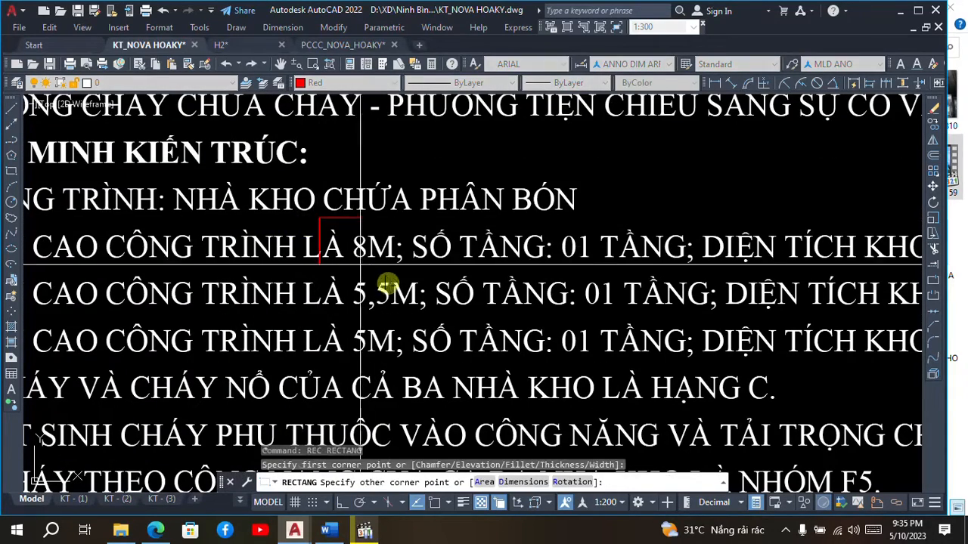
click(415, 273)
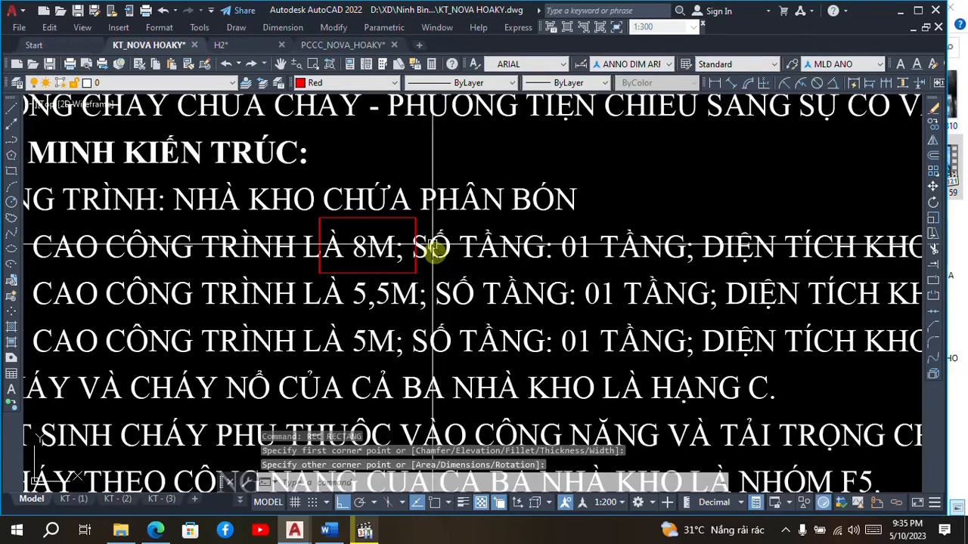
Erase the red rectangle around the 8M building height in the architectural notes.
text(e)
key(Return)
click(412, 224)
scroll(385, 226, down, 2)
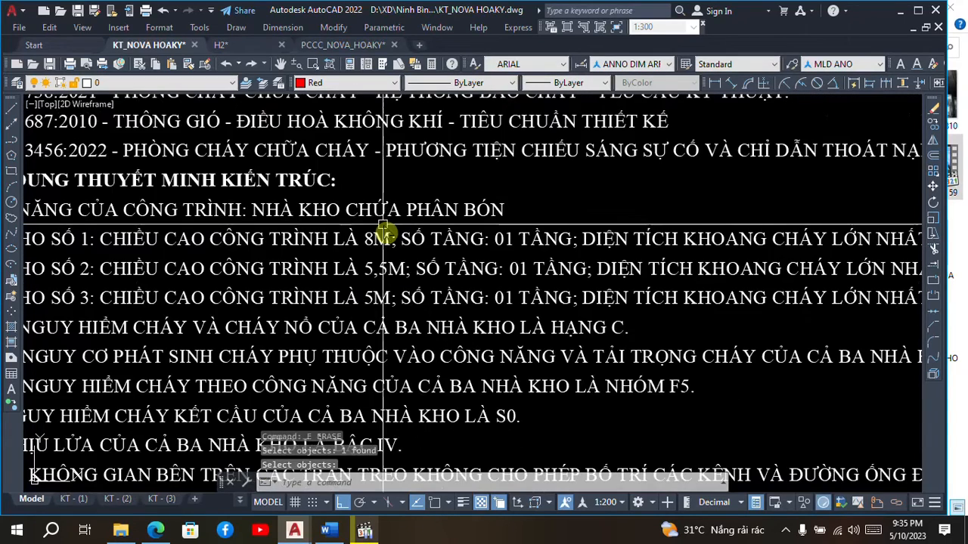
Review the warehouse heights in the notes and the BẬC CHỊU LỬA and CẤP NGUY HIỂM CHÁY CỦA CÔNG TRÌNH tables.
scroll(378, 231, up, 3)
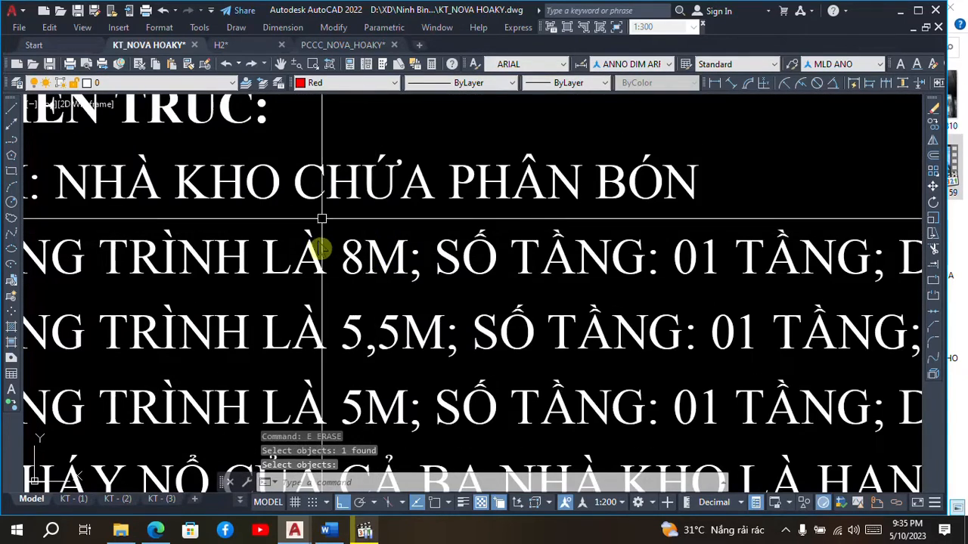
scroll(321, 219, down, 6)
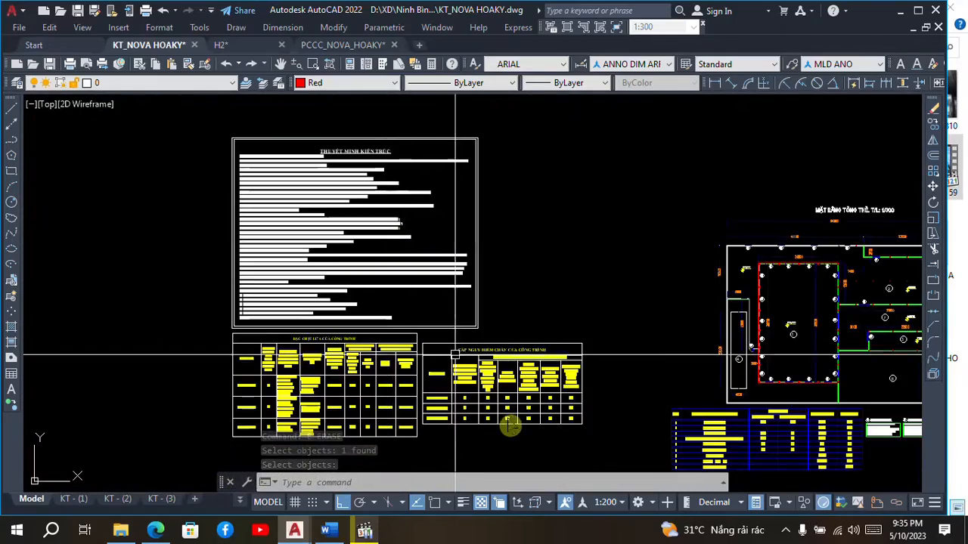
scroll(528, 396, up, 5)
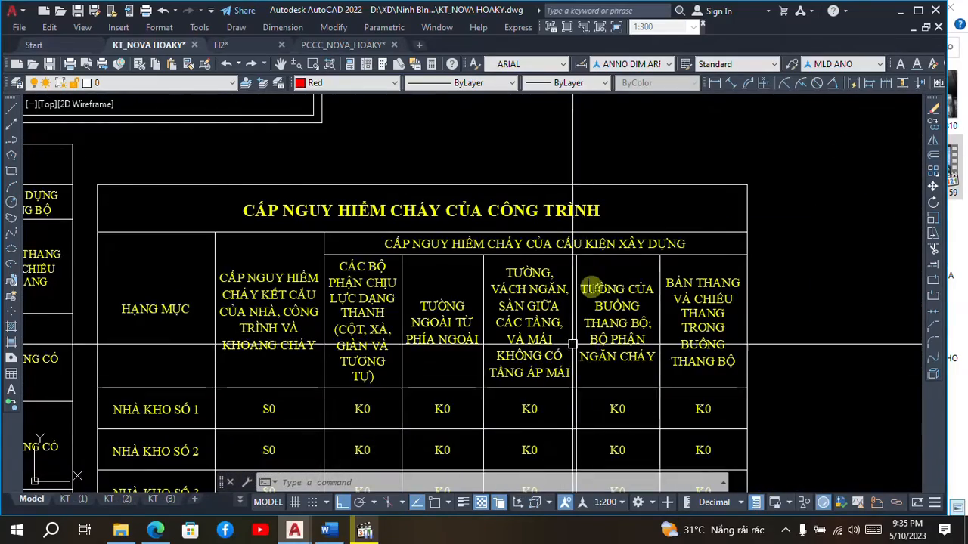
scroll(492, 275, down, 5)
scroll(356, 328, up, 5)
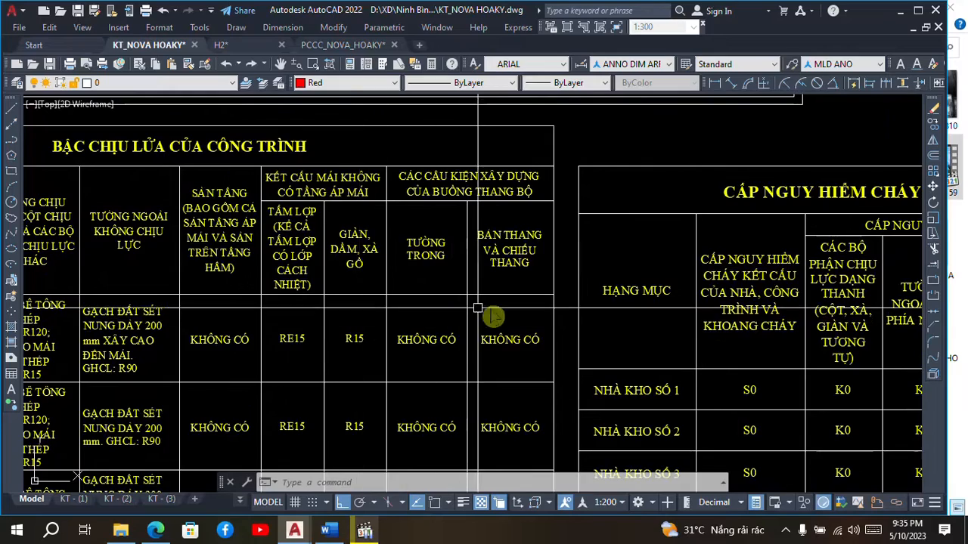
scroll(477, 308, down, 5)
scroll(355, 303, down, 2)
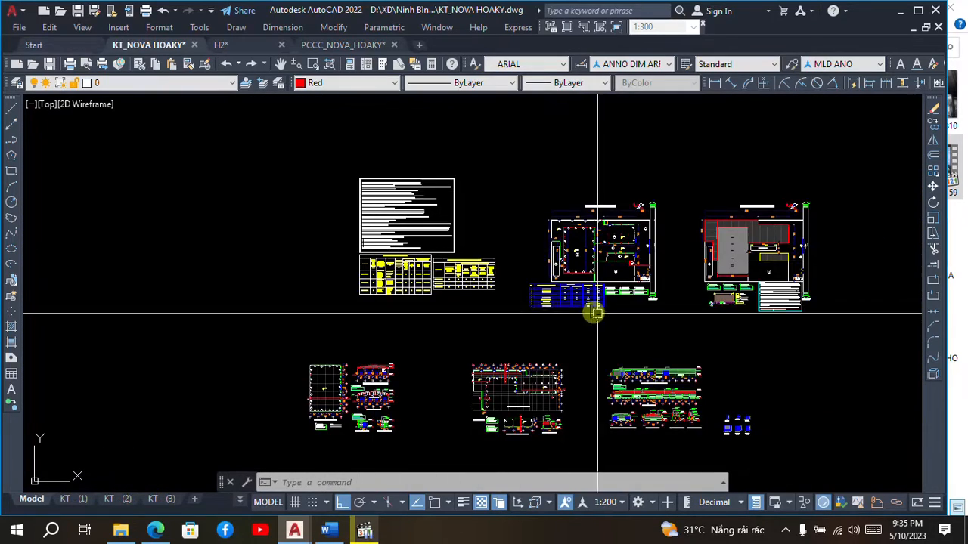
Examine the DIỆN TÍCH (m2) values of the first two warehouses in the area table below the site plan.
scroll(590, 302, up, 5)
scroll(662, 265, up, 2)
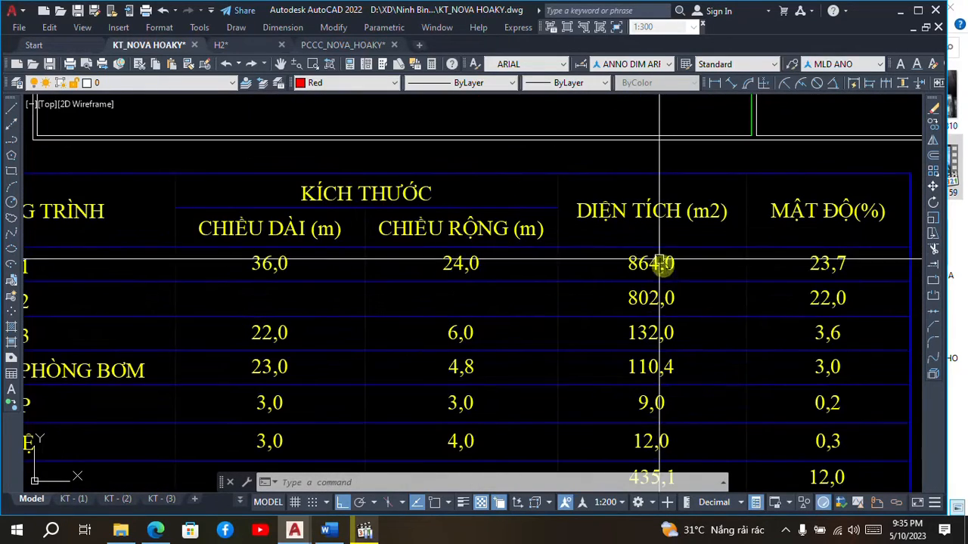
scroll(650, 273, up, 3)
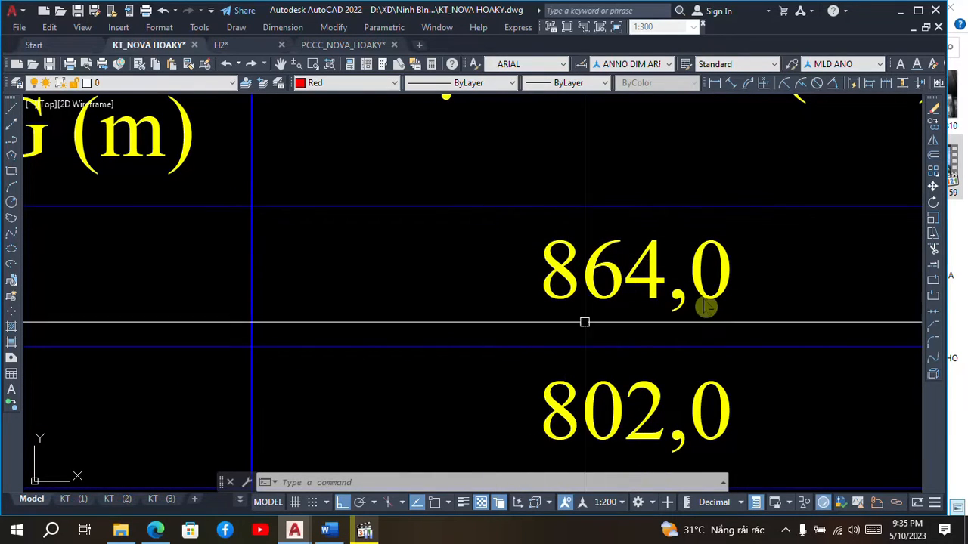
scroll(656, 237, down, 3)
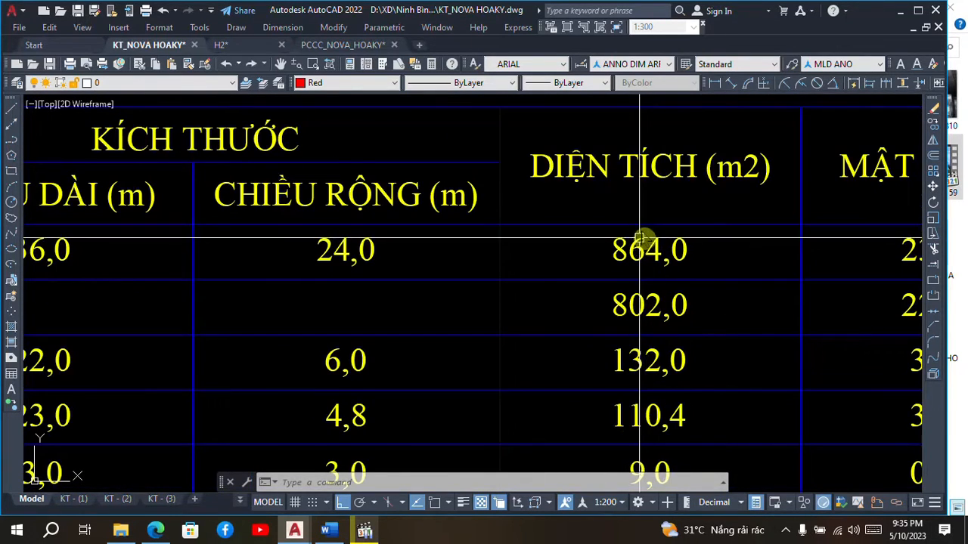
scroll(635, 230, up, 2)
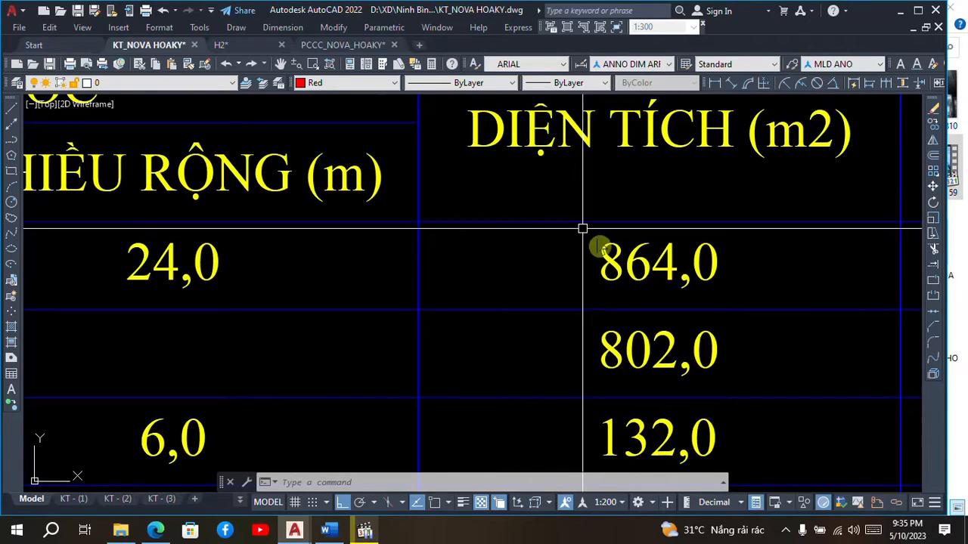
scroll(654, 251, up, 2)
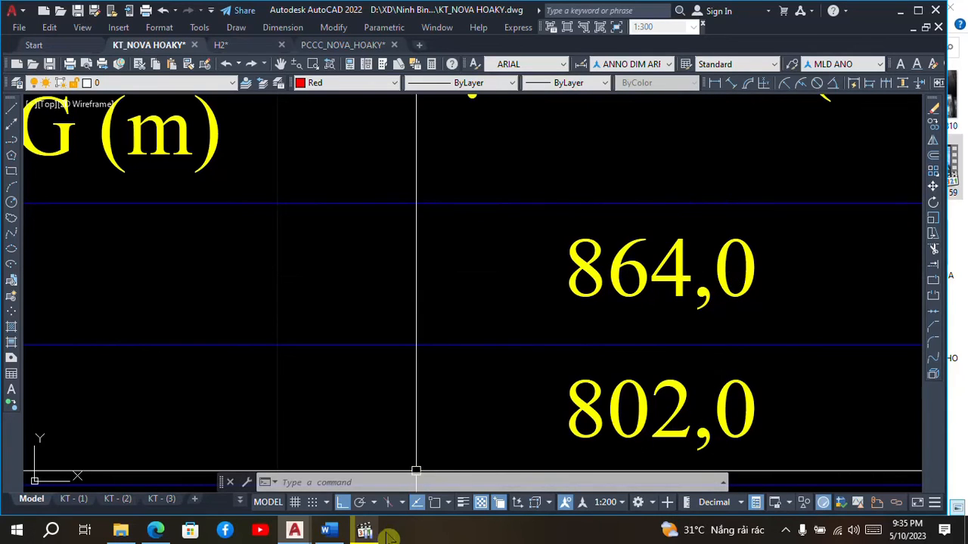
mouse_move(368, 535)
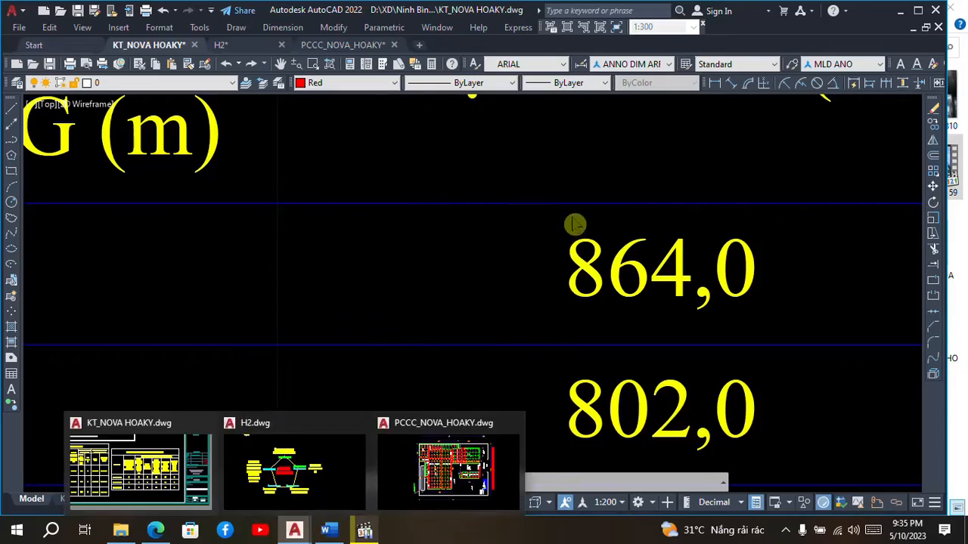
Read the last fire-truck access note, citing table 6 of QCVN 06:2022/BXD, for its volume, sprinkler and parking-length conditions.
scroll(574, 223, down, 10)
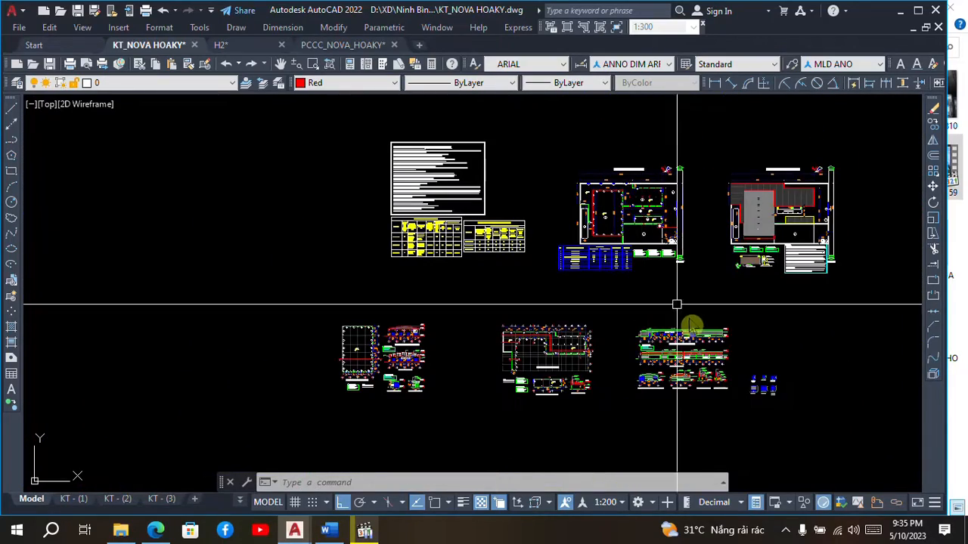
scroll(824, 280, up, 8)
scroll(408, 257, up, 4)
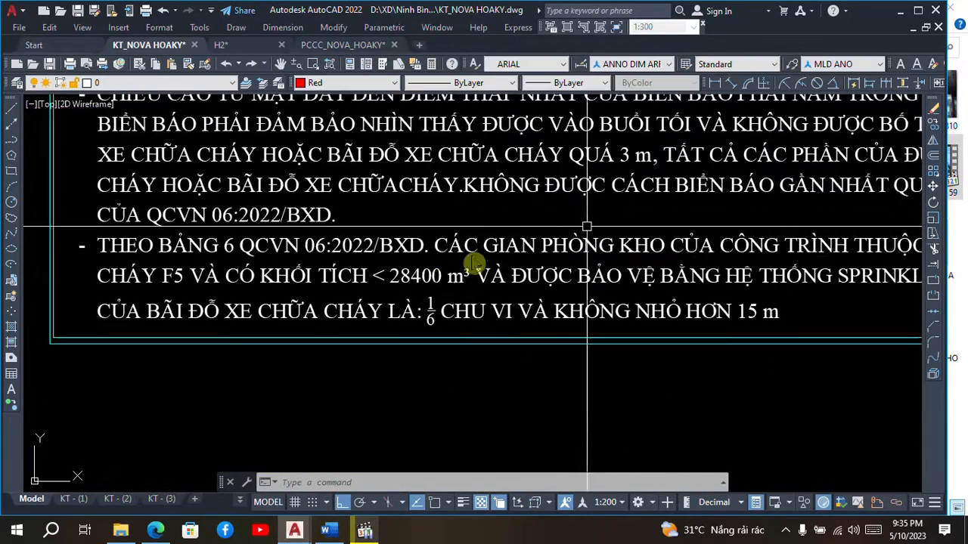
scroll(404, 230, up, 4)
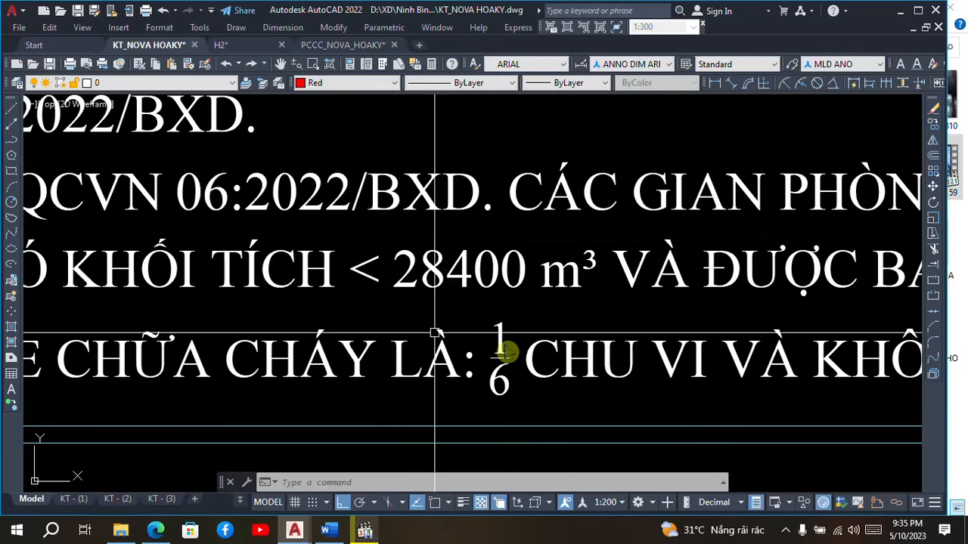
scroll(476, 250, down, 3)
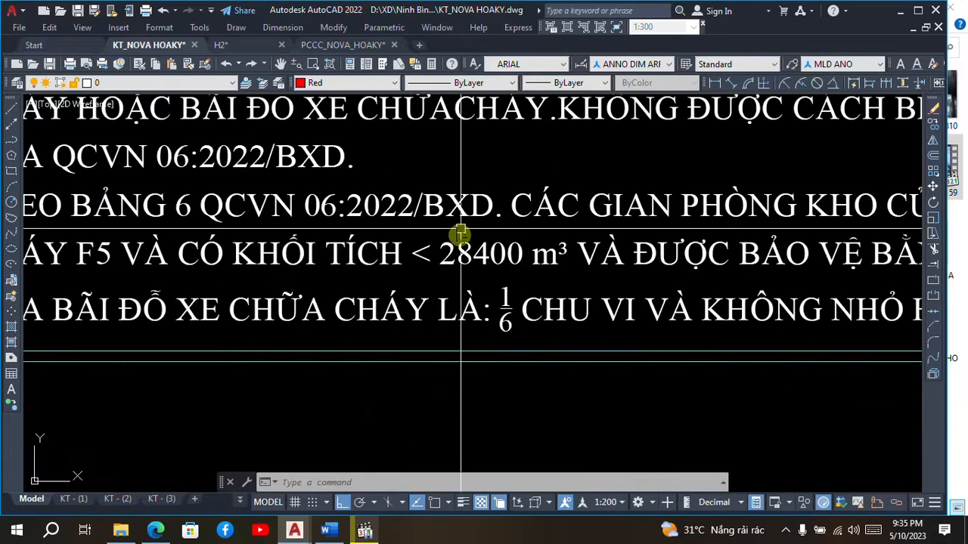
scroll(461, 231, up, 5)
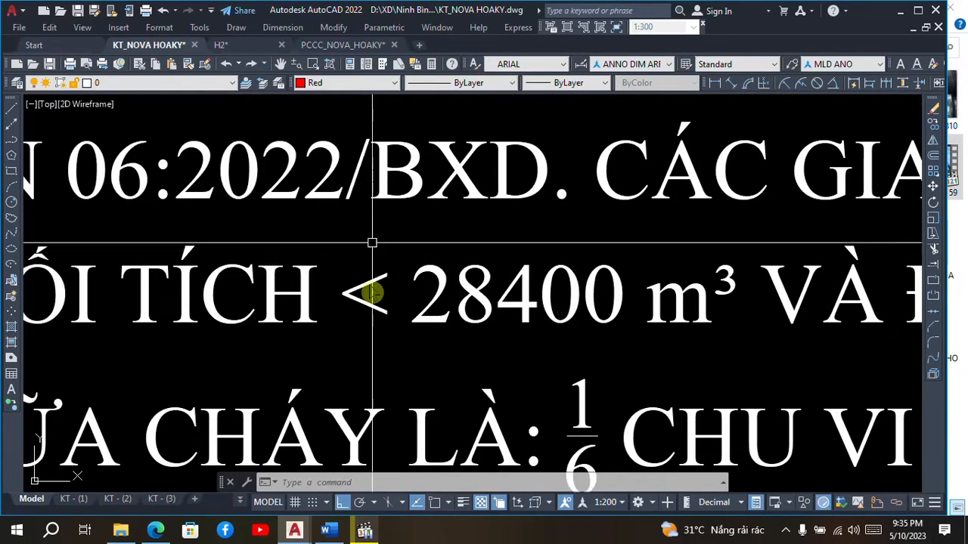
scroll(497, 241, down, 1)
scroll(466, 242, down, 1)
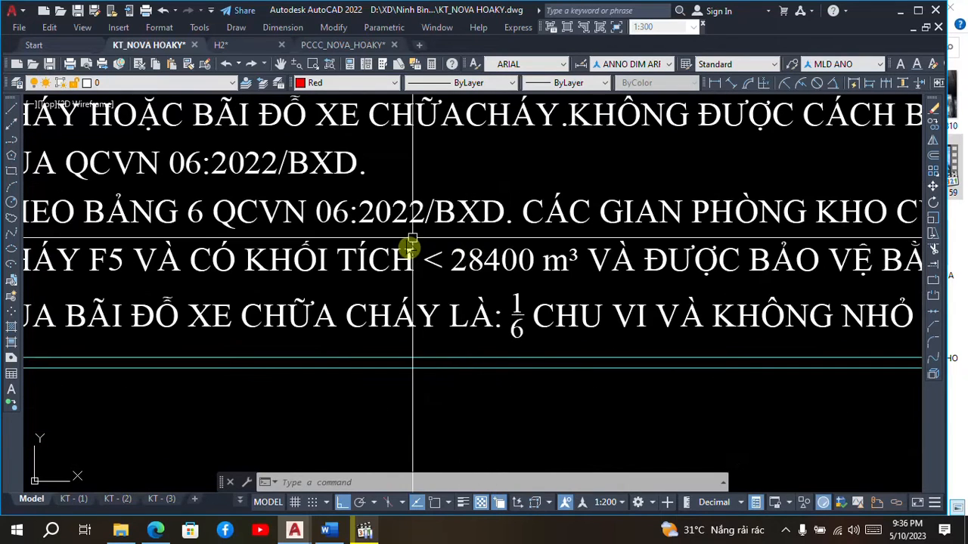
scroll(447, 262, down, 1)
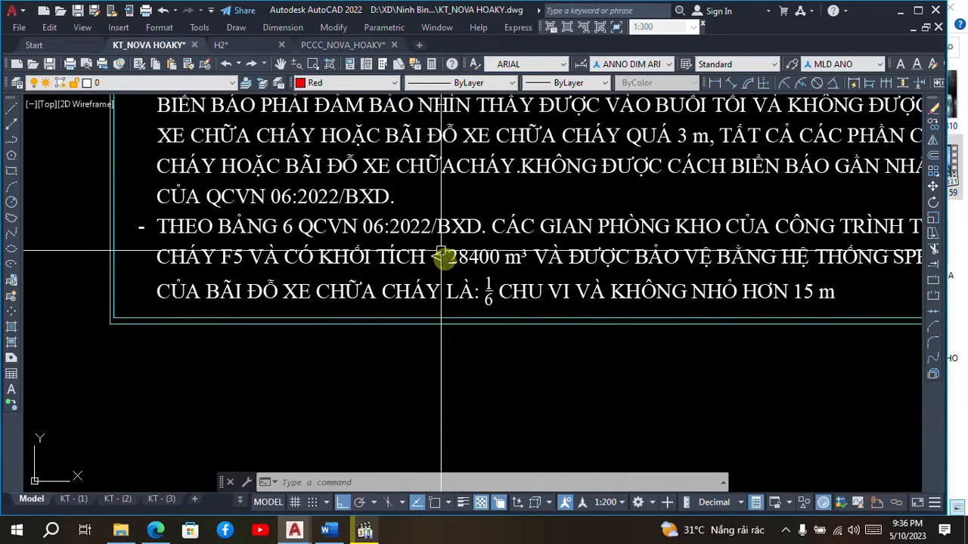
scroll(437, 242, down, 1)
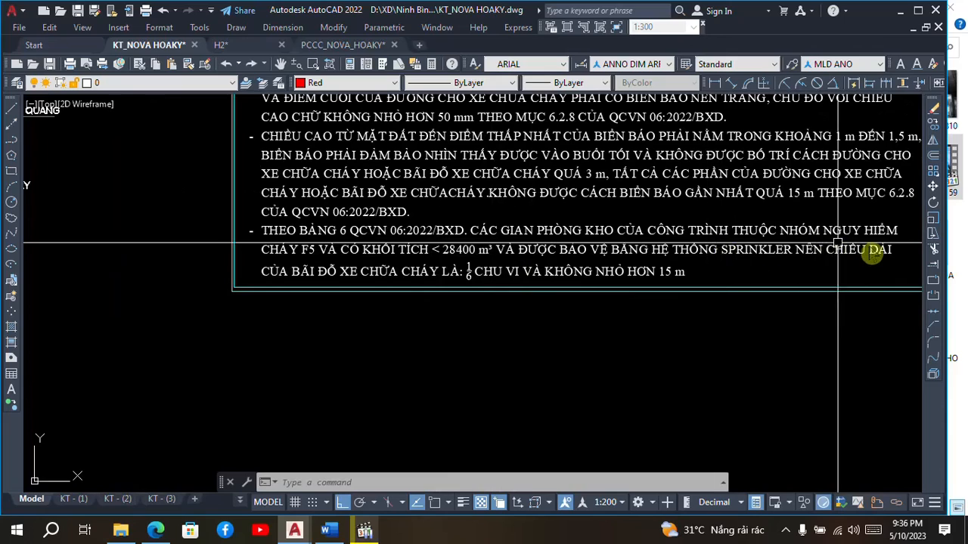
scroll(894, 247, up, 2)
scroll(804, 302, down, 2)
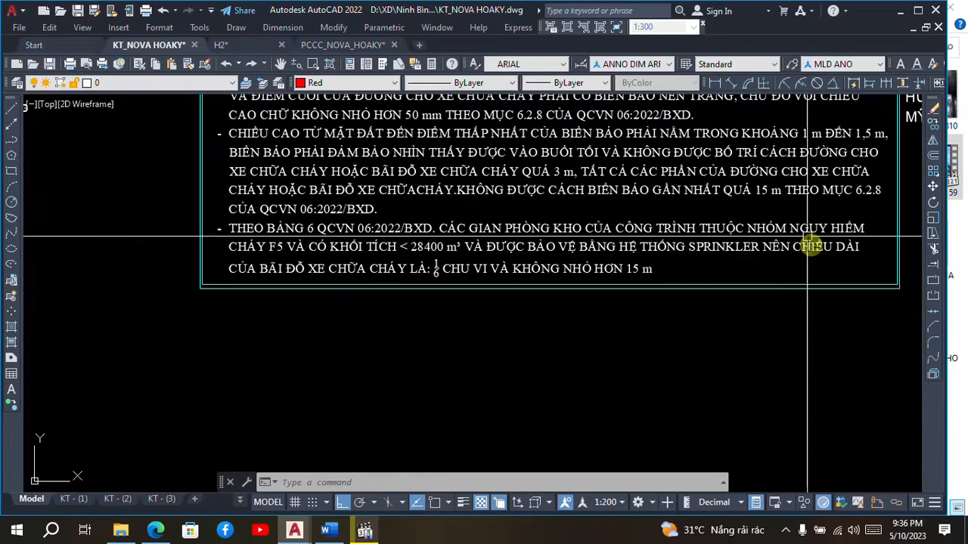
scroll(722, 254, down, 2)
scroll(719, 252, up, 3)
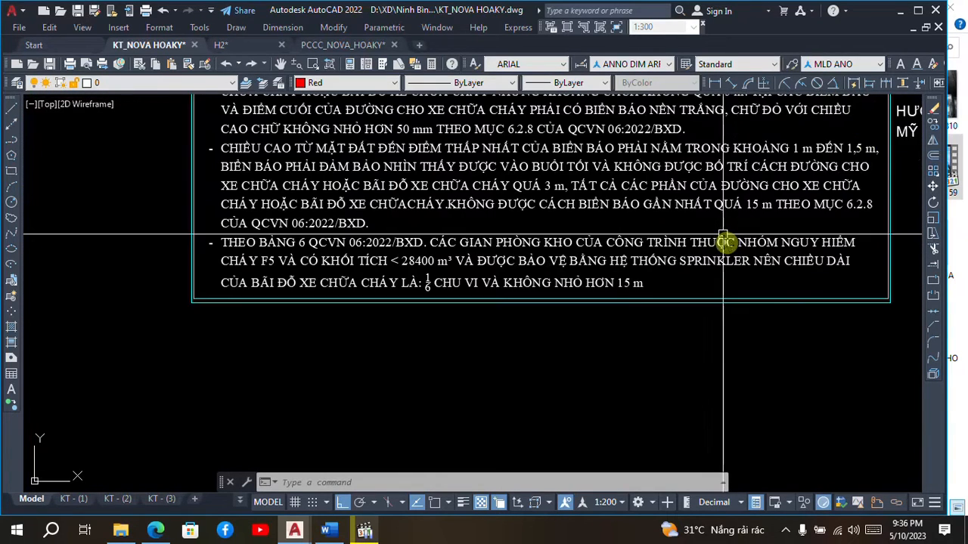
scroll(509, 370, down, 1)
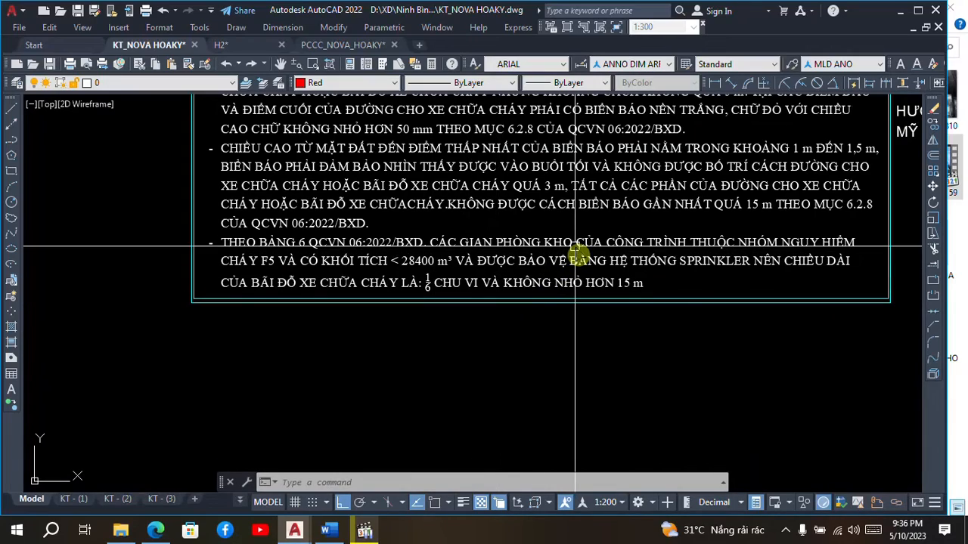
middle_drag(576, 246, 568, 264)
scroll(586, 251, up, 3)
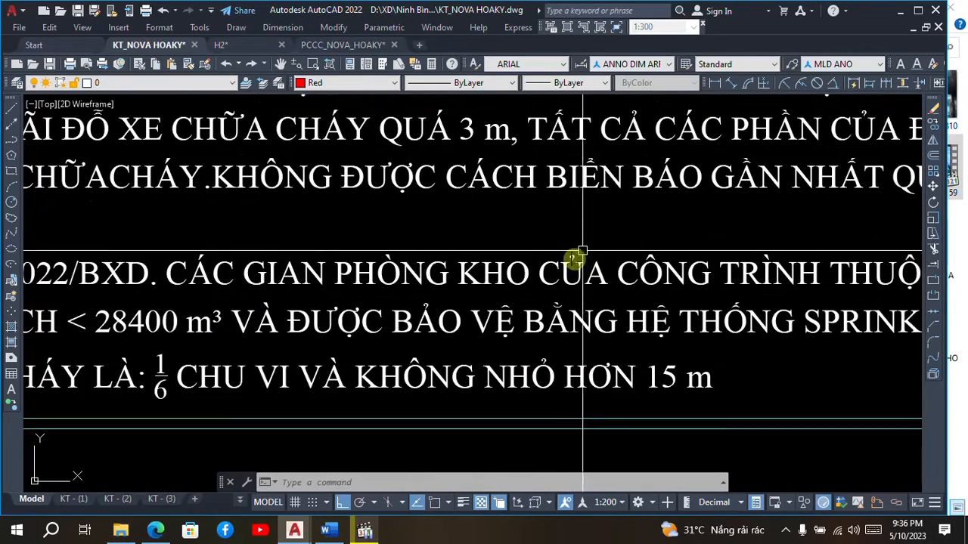
scroll(589, 253, down, 1)
scroll(718, 297, down, 2)
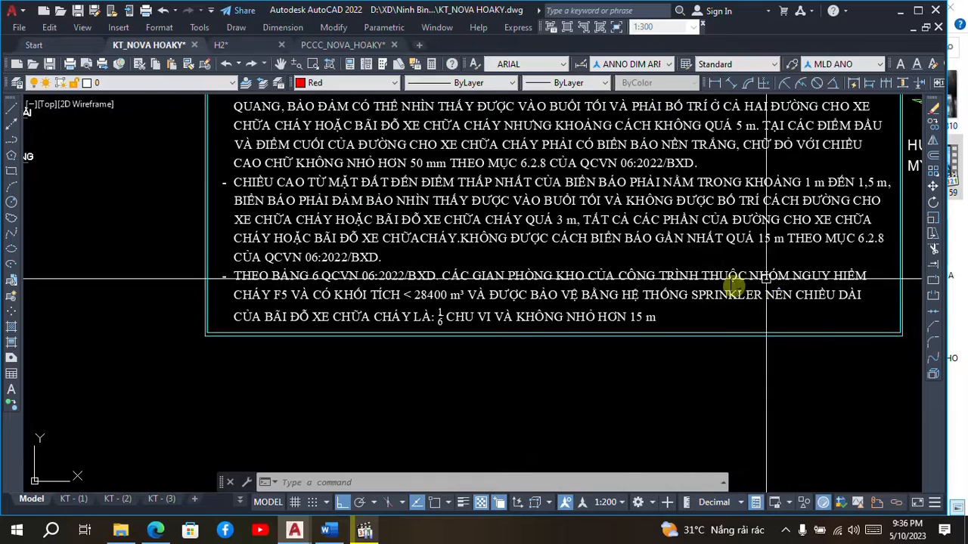
scroll(838, 285, up, 2)
scroll(811, 286, down, 3)
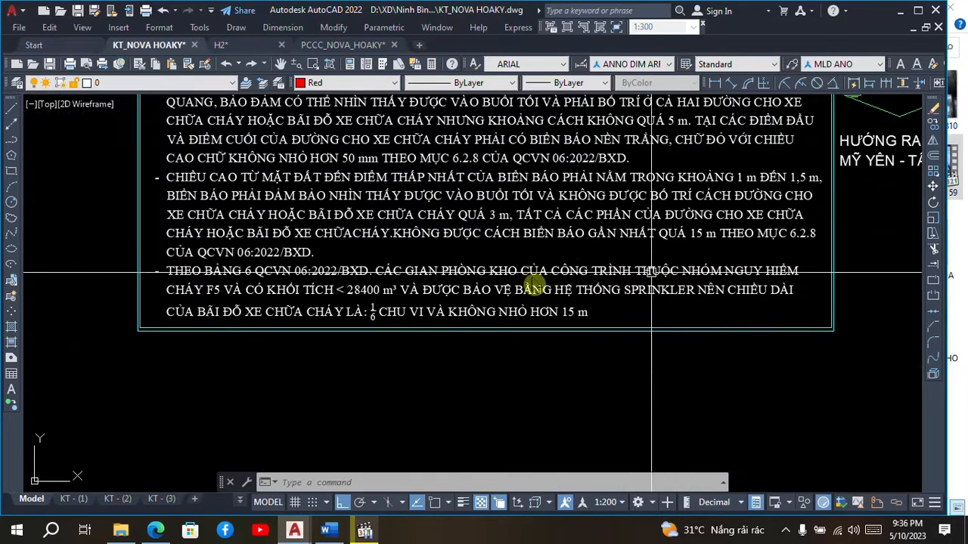
scroll(333, 293, up, 3)
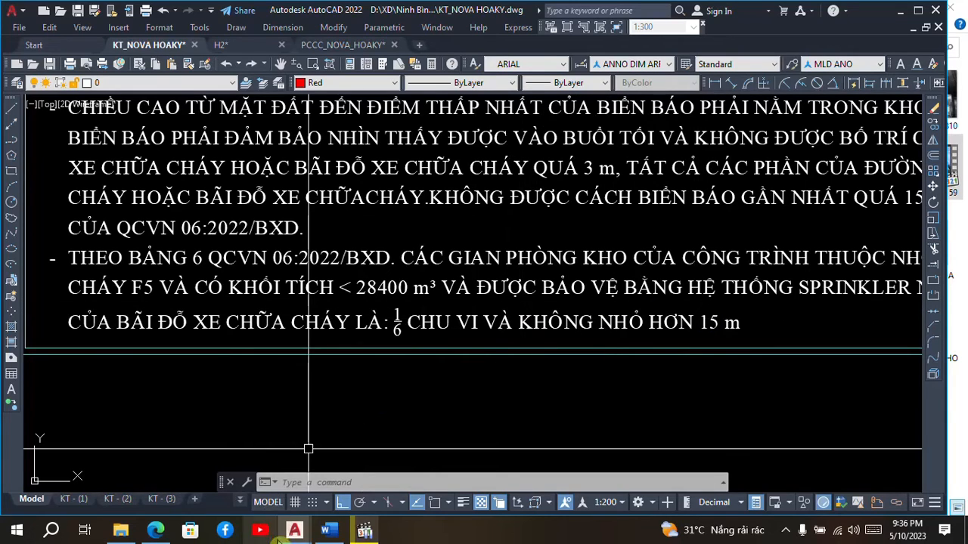
Check the area and perimeter length of the red closed polyline around the 24000-wide warehouse in its object properties.
scroll(507, 303, down, 5)
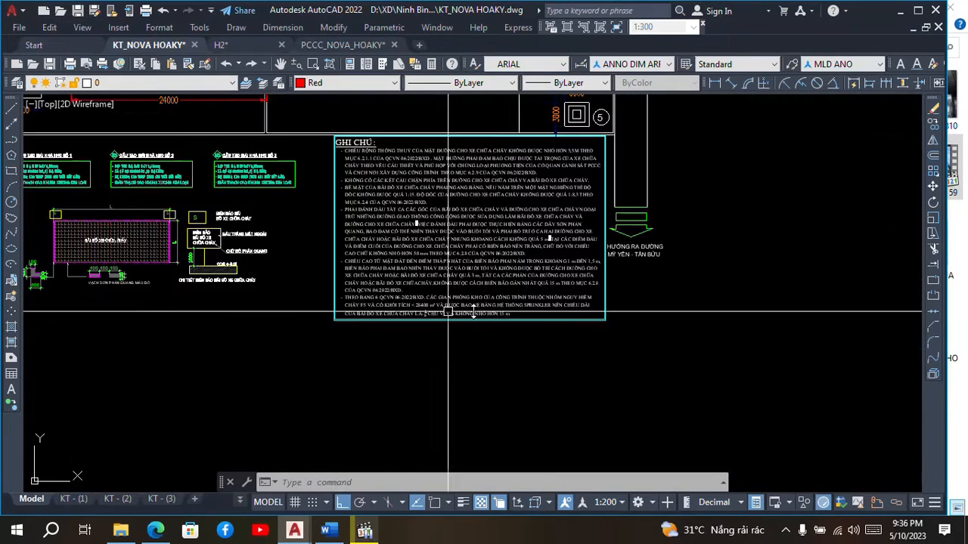
scroll(505, 301, down, 2)
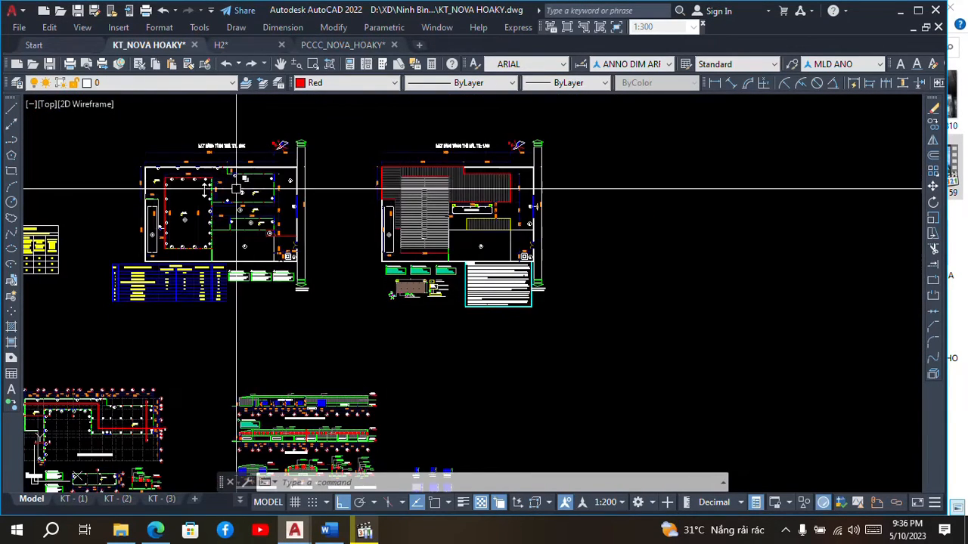
scroll(144, 172, up, 10)
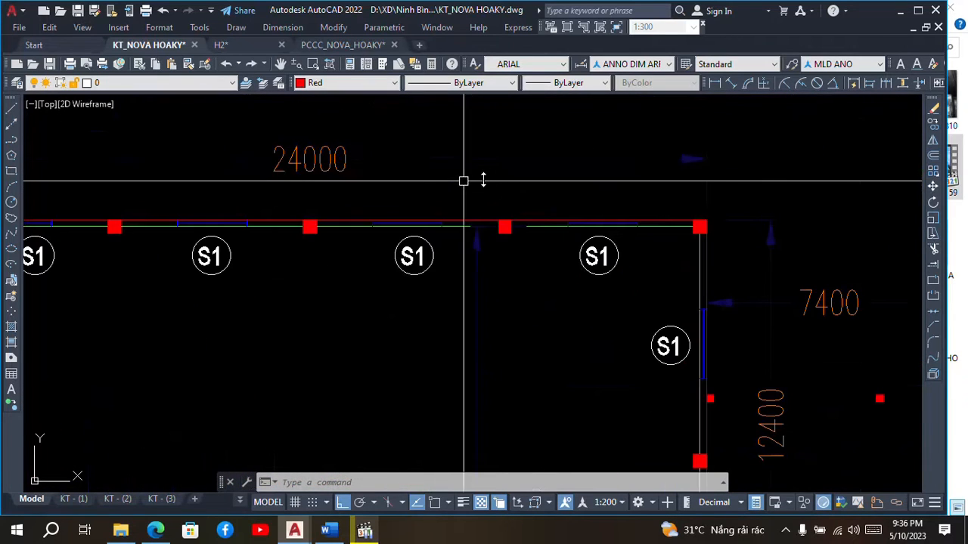
click(530, 214)
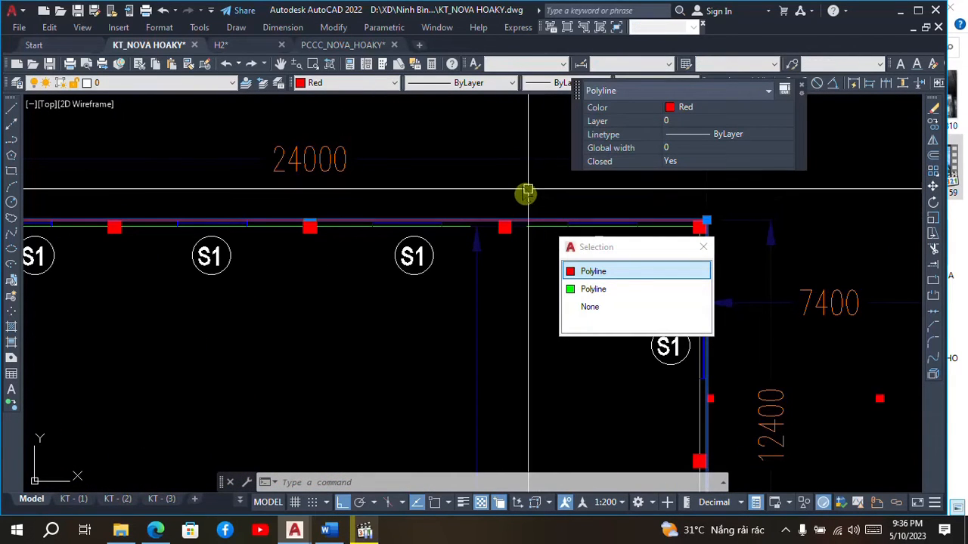
key(ctrl+1)
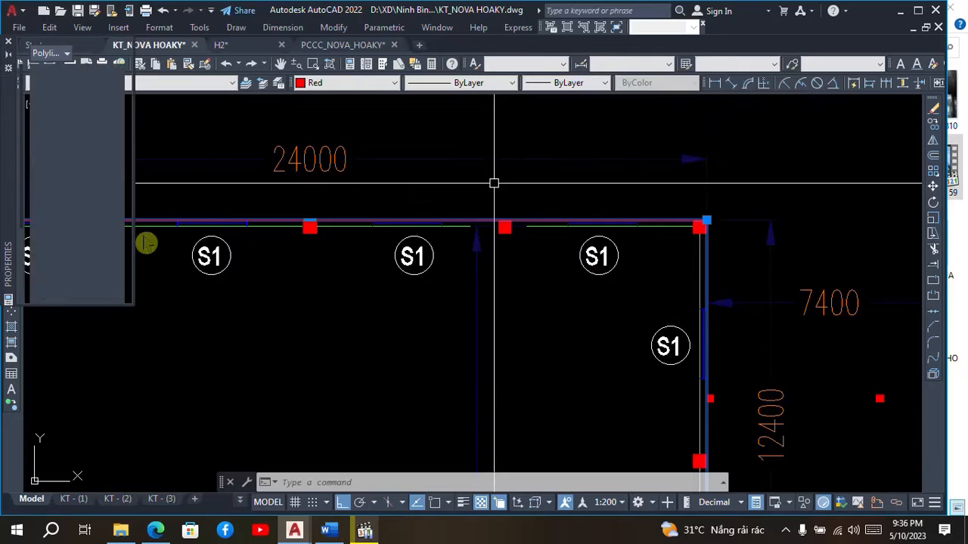
scroll(102, 202, down, 3)
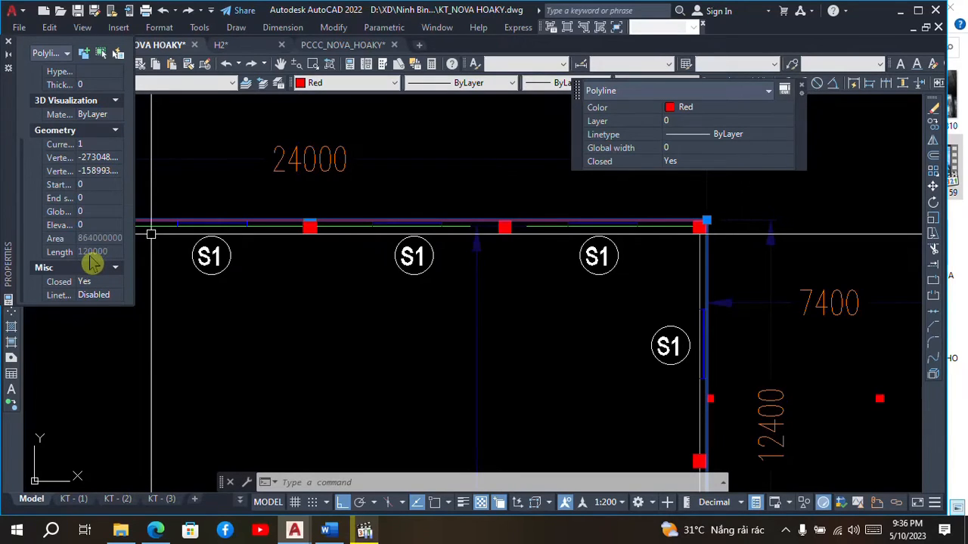
Reread the table 6 note in GHI CHÚ for the 1/6-perimeter parking-length rule and the 28400 m³ volume limit.
scroll(216, 362, down, 4)
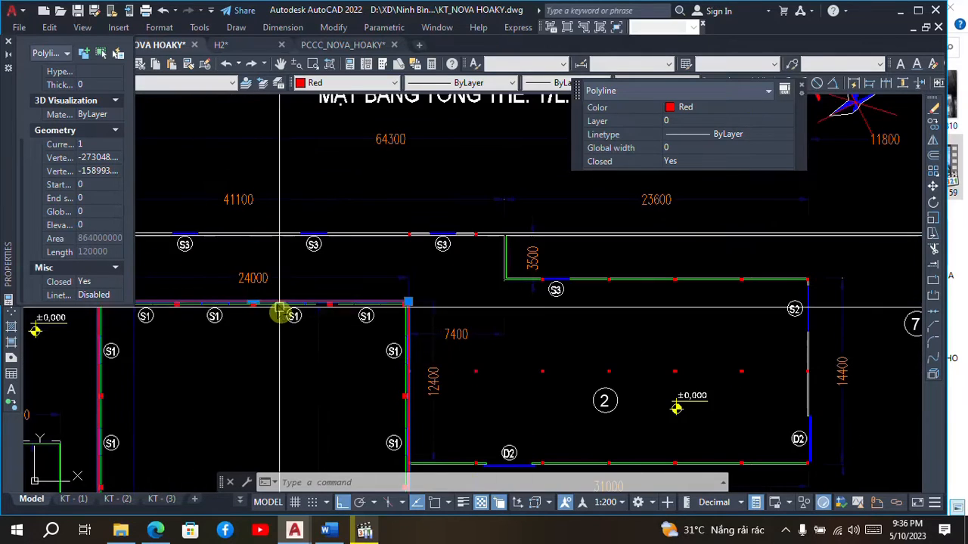
scroll(280, 311, down, 5)
scroll(463, 323, up, 4)
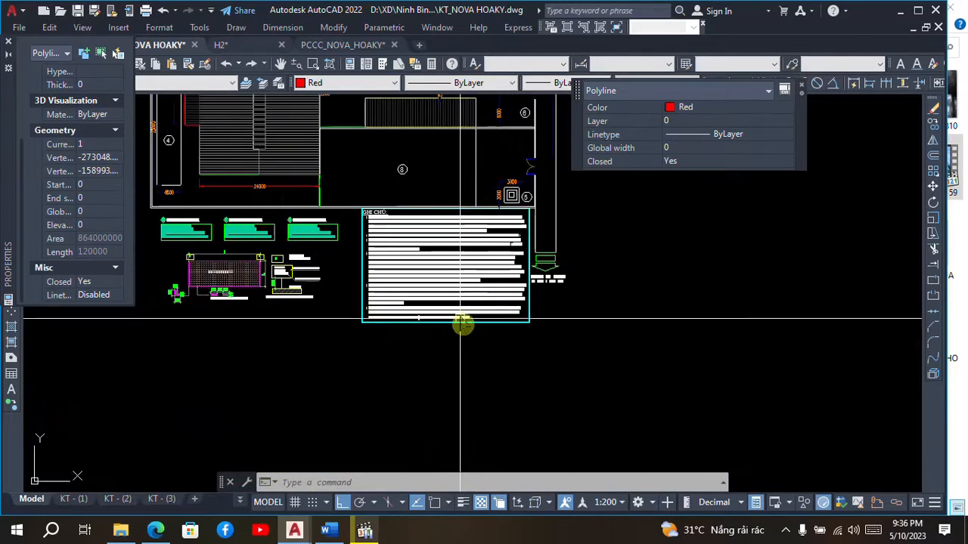
scroll(461, 319, up, 4)
scroll(266, 360, up, 3)
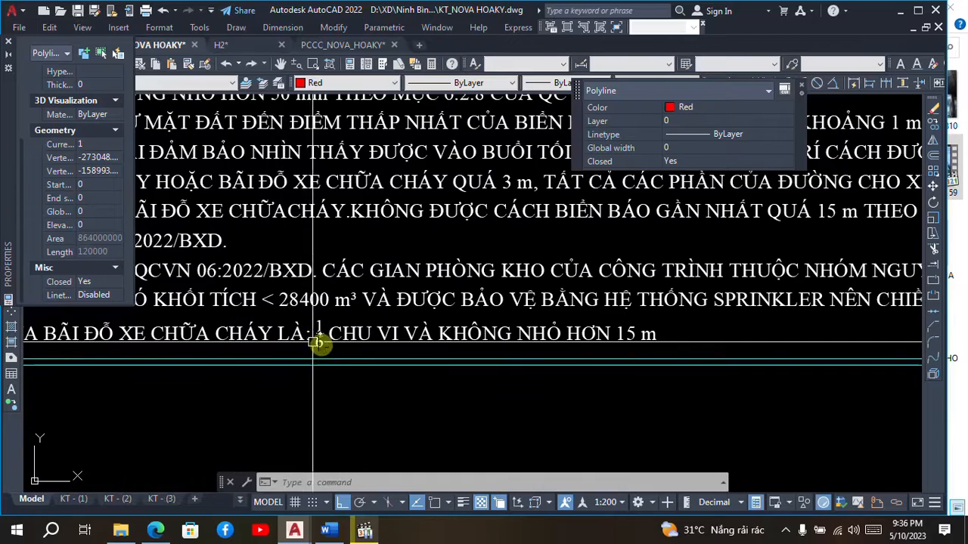
scroll(319, 336, up, 3)
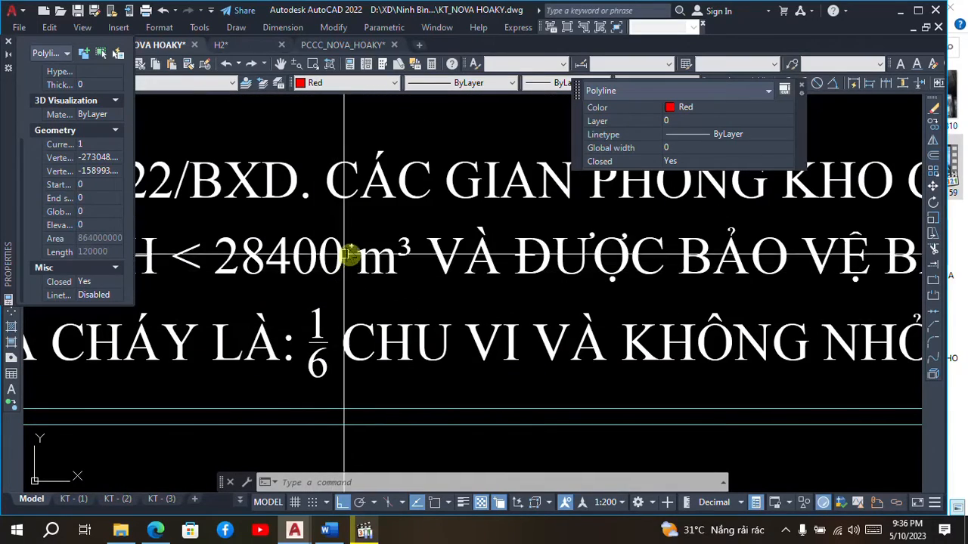
scroll(350, 317, down, 8)
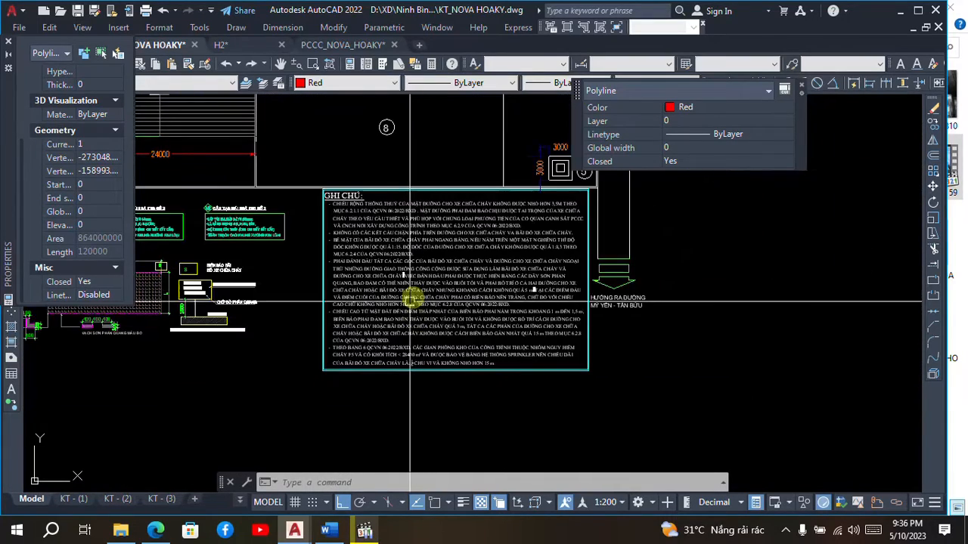
Examine the gap between the end of the BÃI XE CHỮA CHÁY bay and the adjacent warehouse wall on the roof plan.
scroll(381, 203, up, 6)
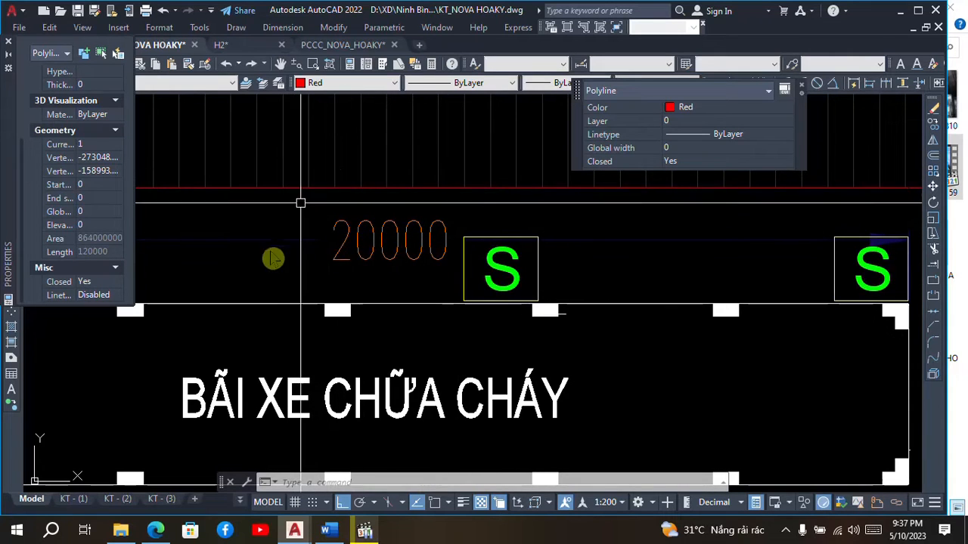
scroll(390, 280, down, 3)
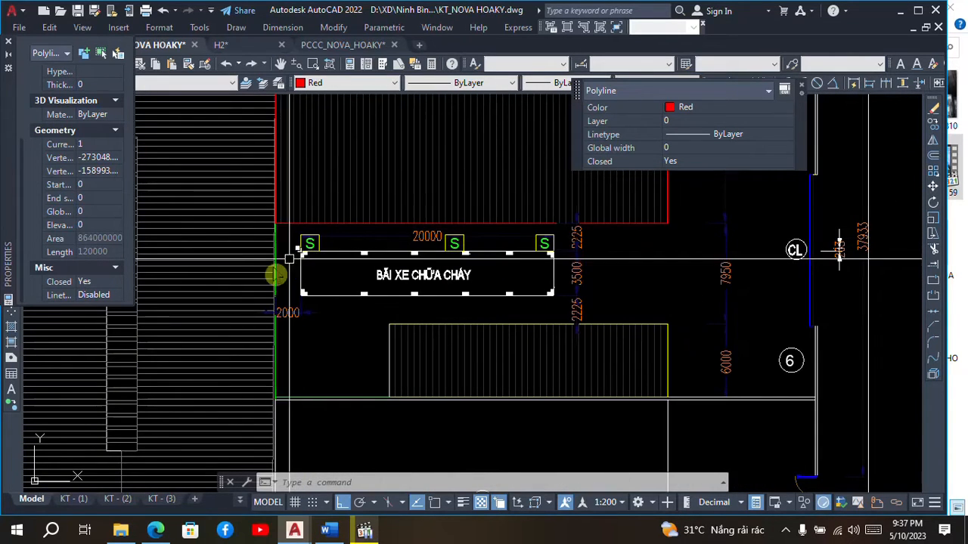
scroll(265, 291, up, 4)
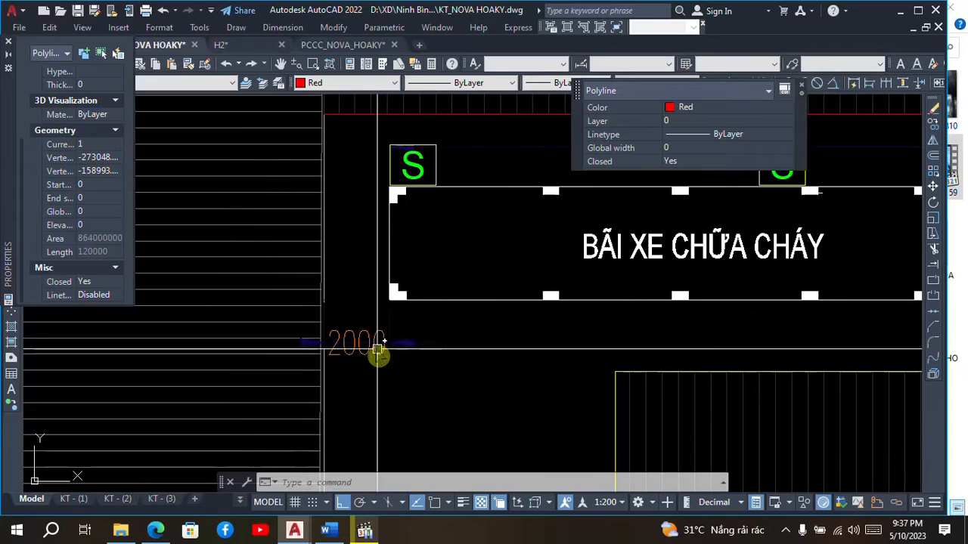
scroll(378, 354, up, 2)
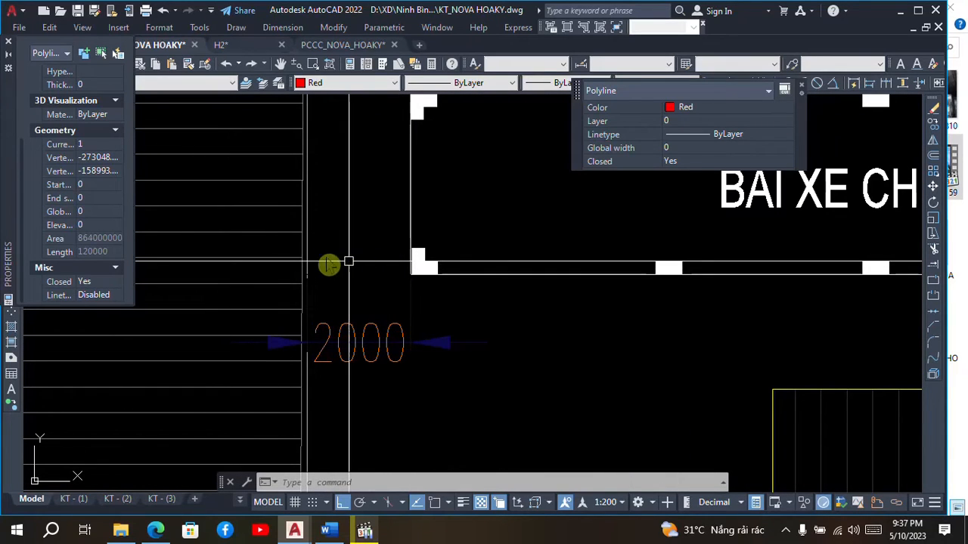
scroll(309, 253, down, 3)
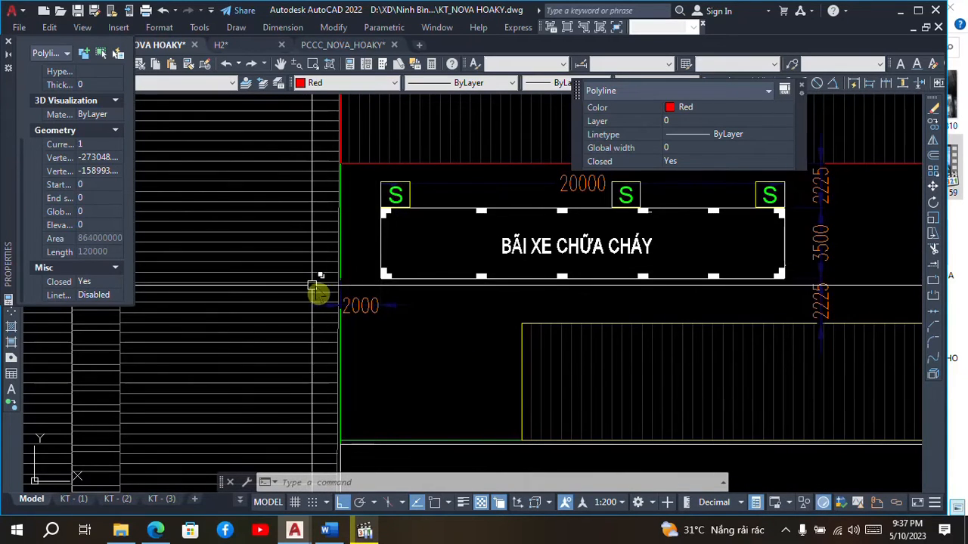
scroll(372, 237, up, 2)
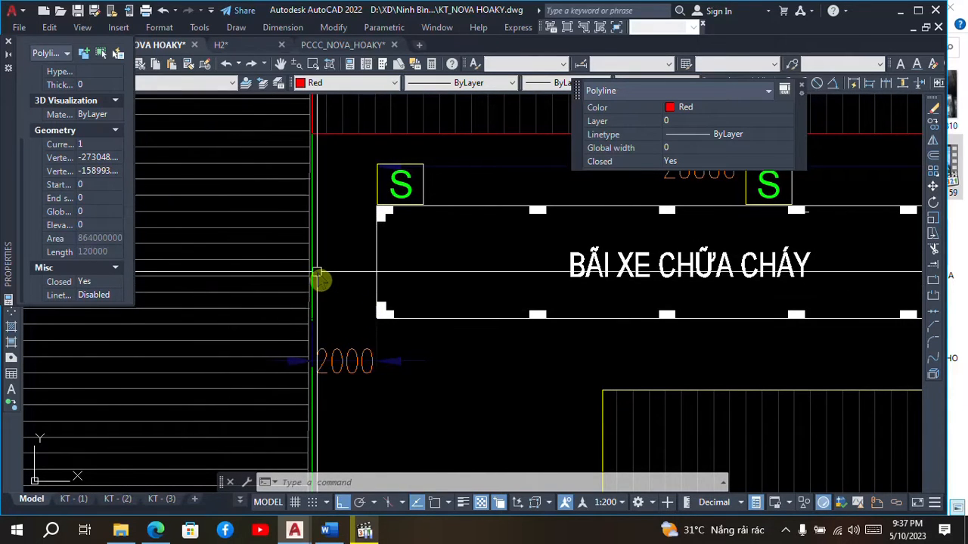
scroll(322, 276, up, 3)
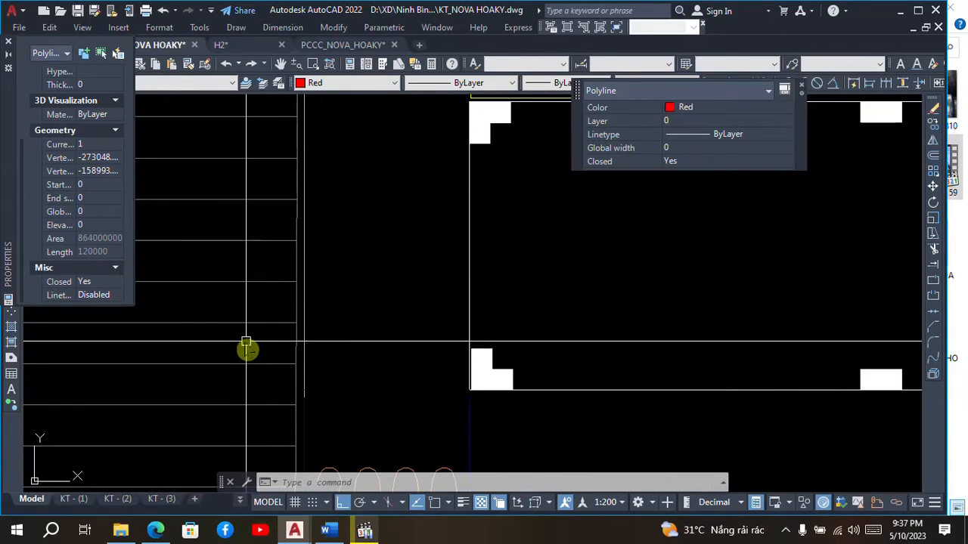
scroll(257, 340, down, 3)
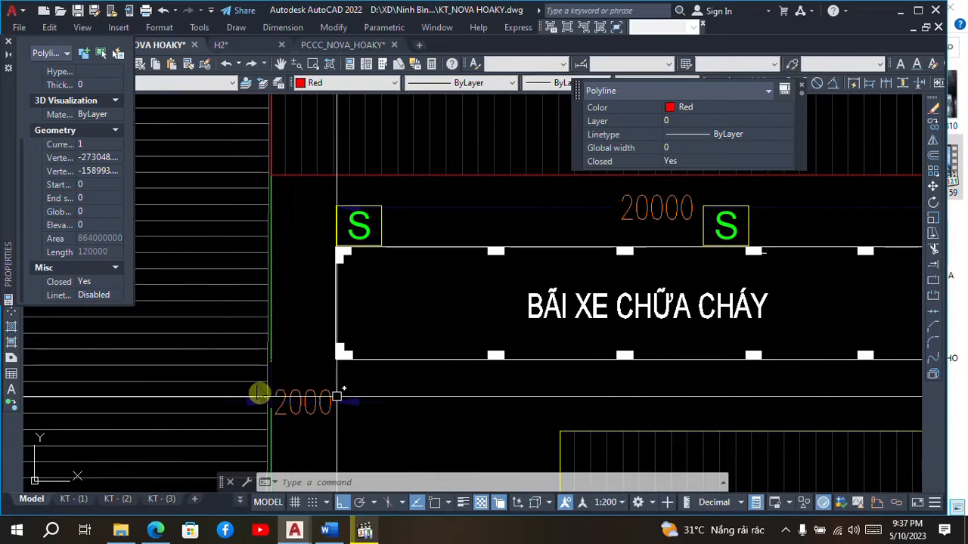
scroll(247, 382, down, 3)
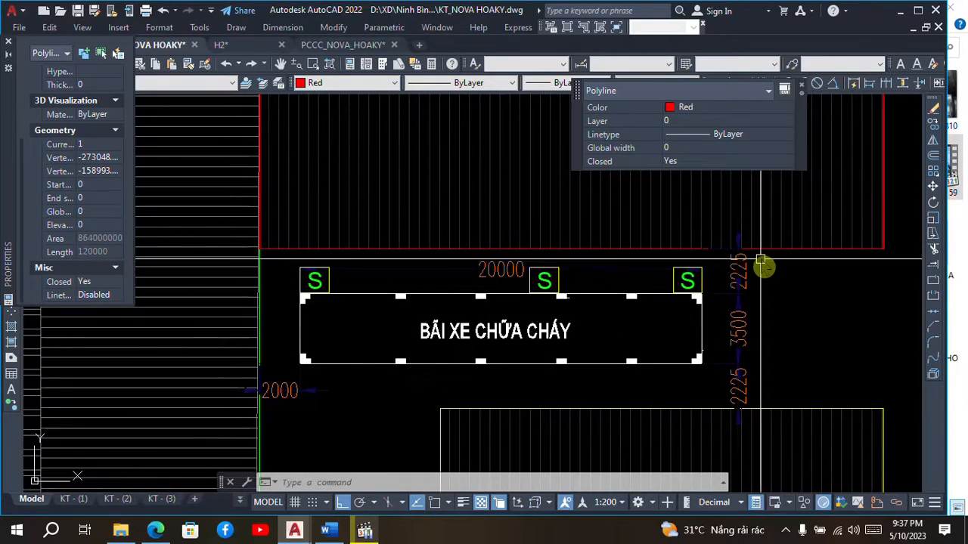
Examine the clearance dimensions between the long sides of the BÃI XE CHỮA CHÁY bay and the buildings facing them.
scroll(752, 261, up, 3)
scroll(741, 340, down, 2)
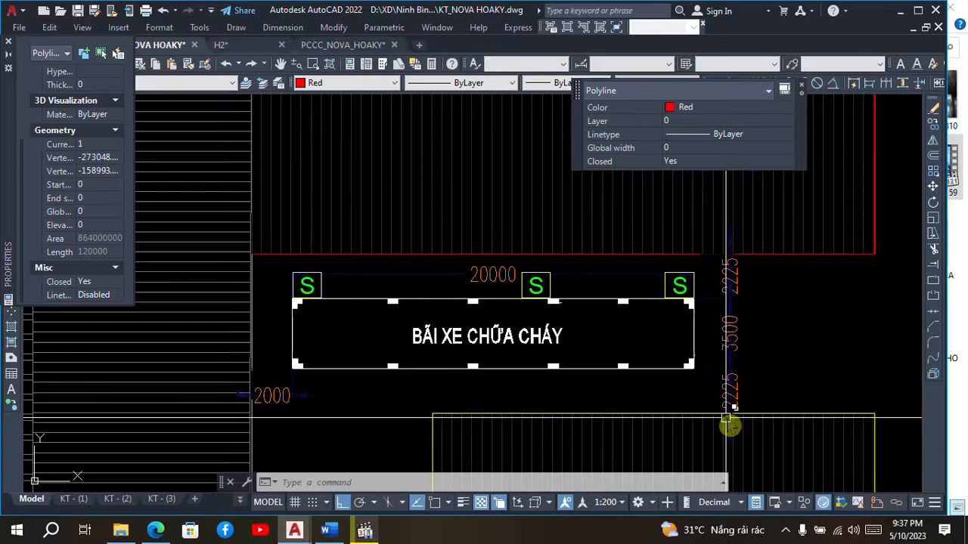
scroll(738, 354, up, 4)
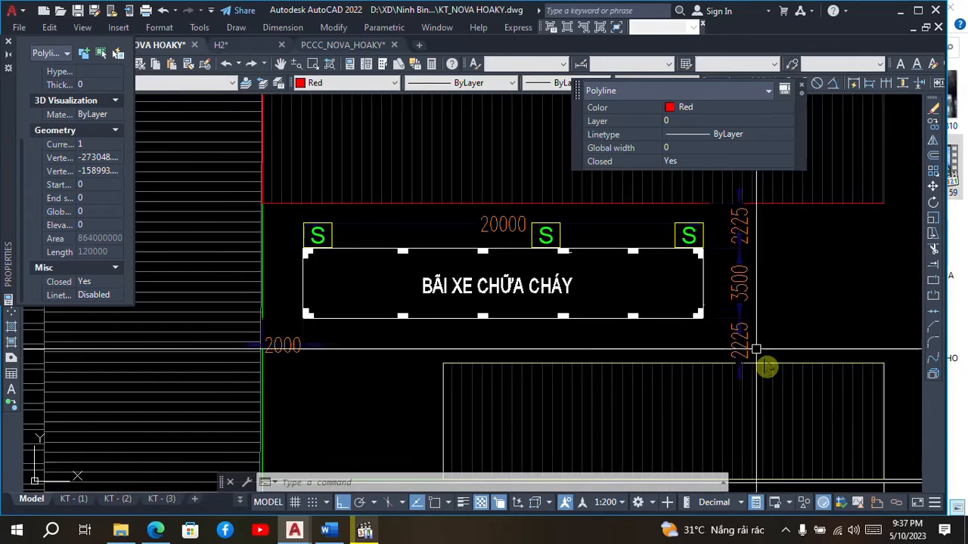
scroll(741, 337, down, 2)
scroll(759, 346, up, 2)
scroll(752, 338, down, 2)
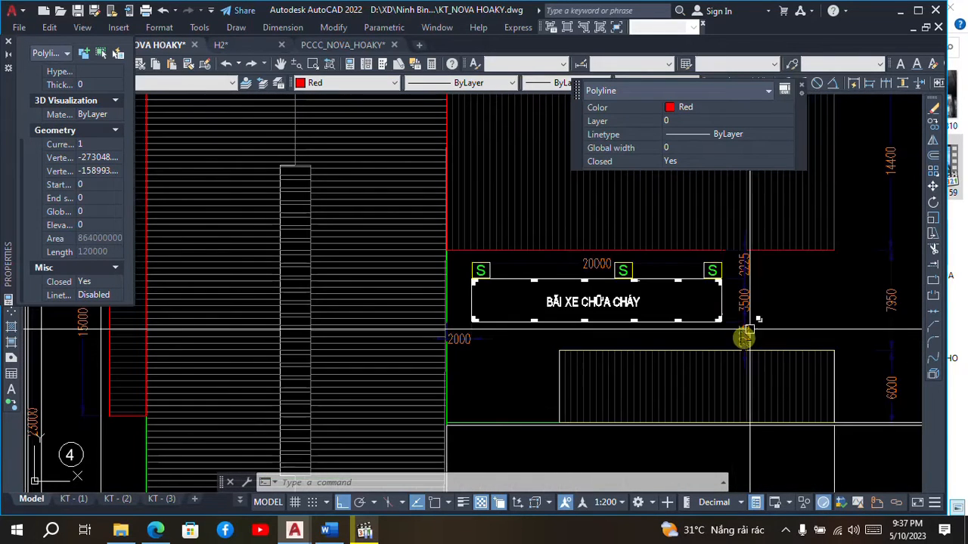
scroll(674, 282, up, 2)
scroll(670, 277, down, 2)
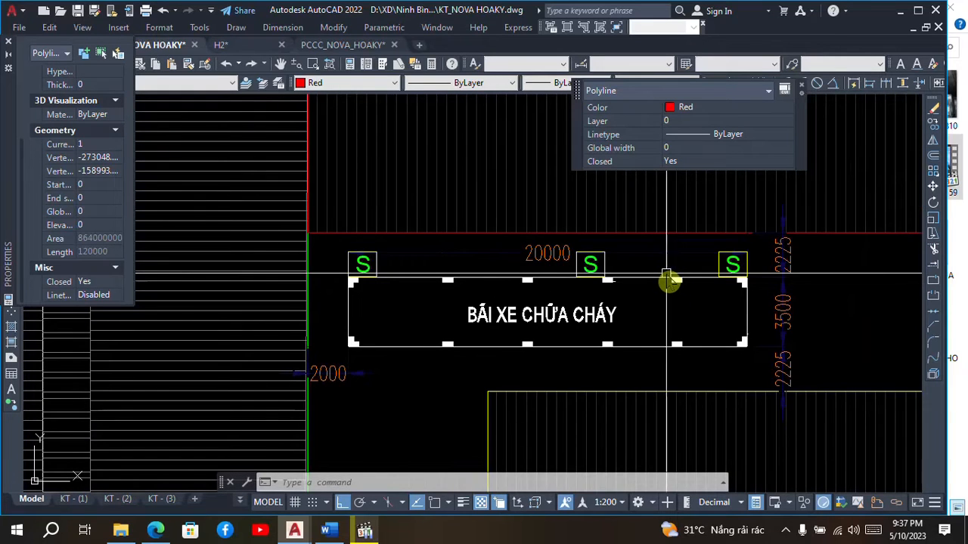
Review the fire-truck parking bay's length, end-gap and width dimensions within the overall roof plan.
scroll(566, 309, down, 2)
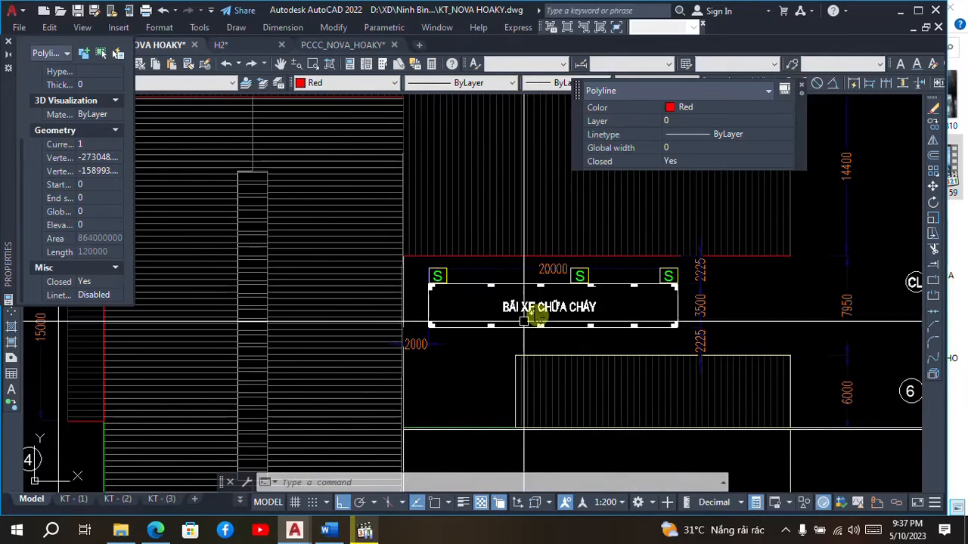
scroll(533, 294, up, 2)
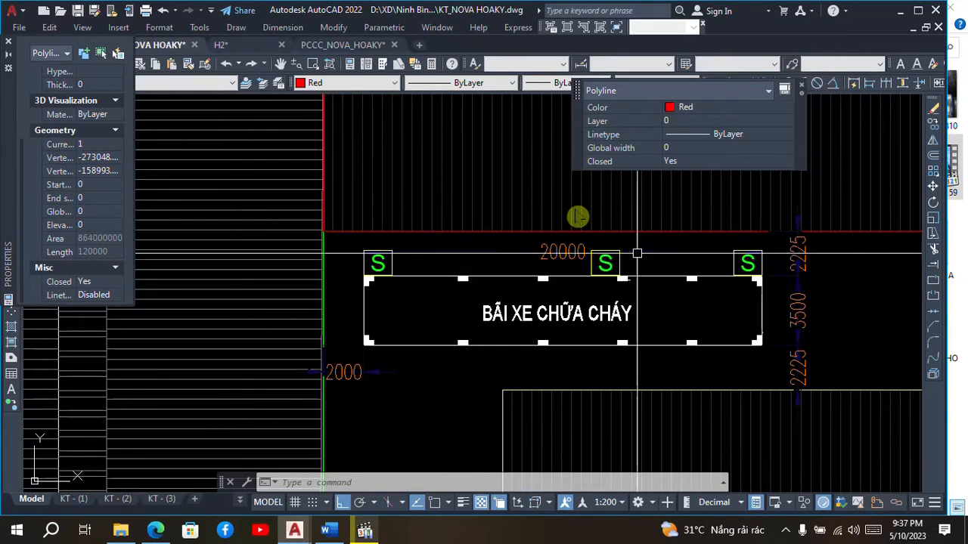
scroll(543, 231, up, 1)
scroll(521, 308, down, 1)
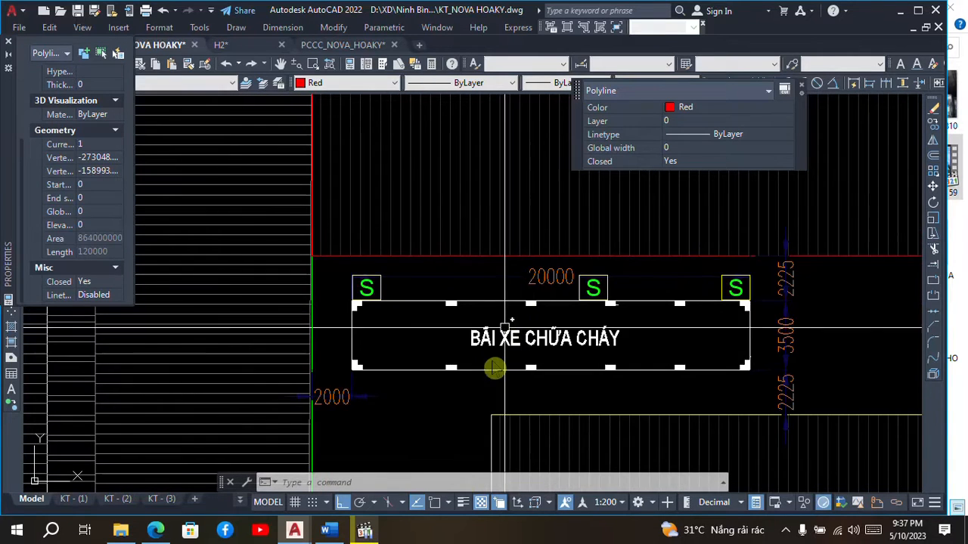
scroll(523, 373, up, 1)
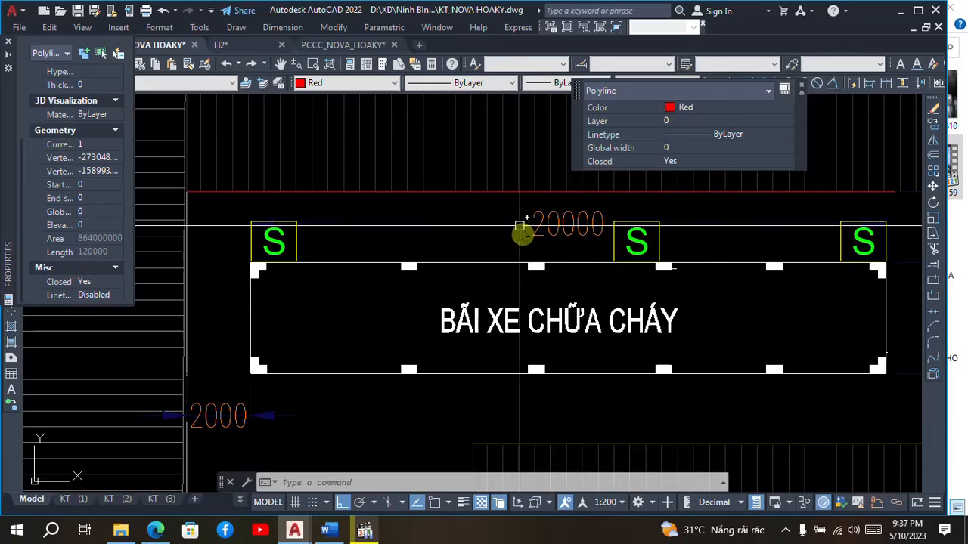
scroll(543, 244, down, 2)
scroll(544, 236, up, 2)
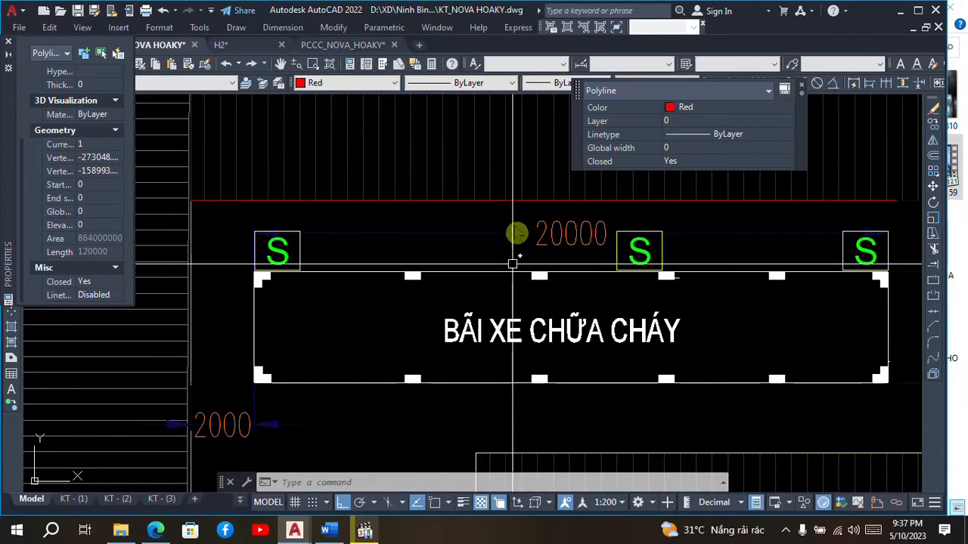
scroll(385, 272, down, 1)
scroll(345, 320, up, 2)
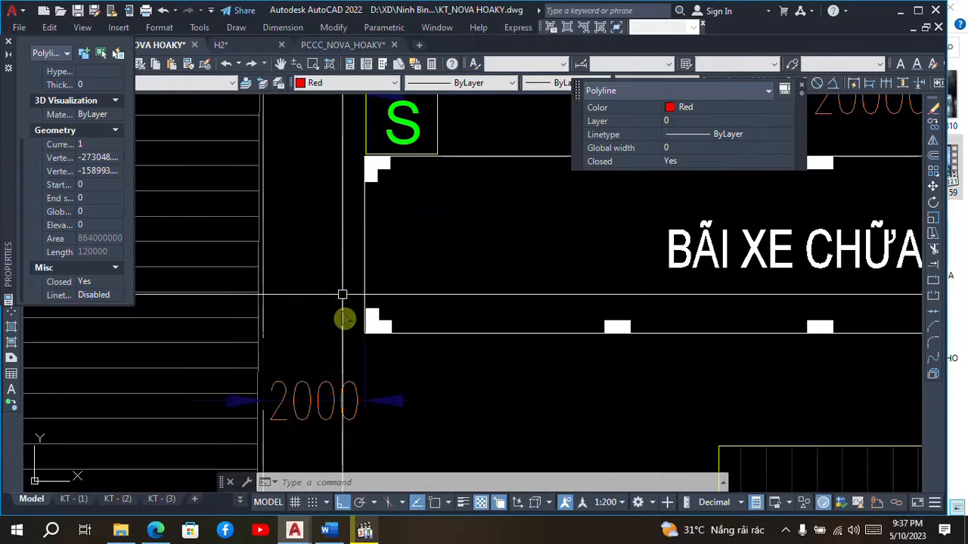
scroll(327, 328, down, 3)
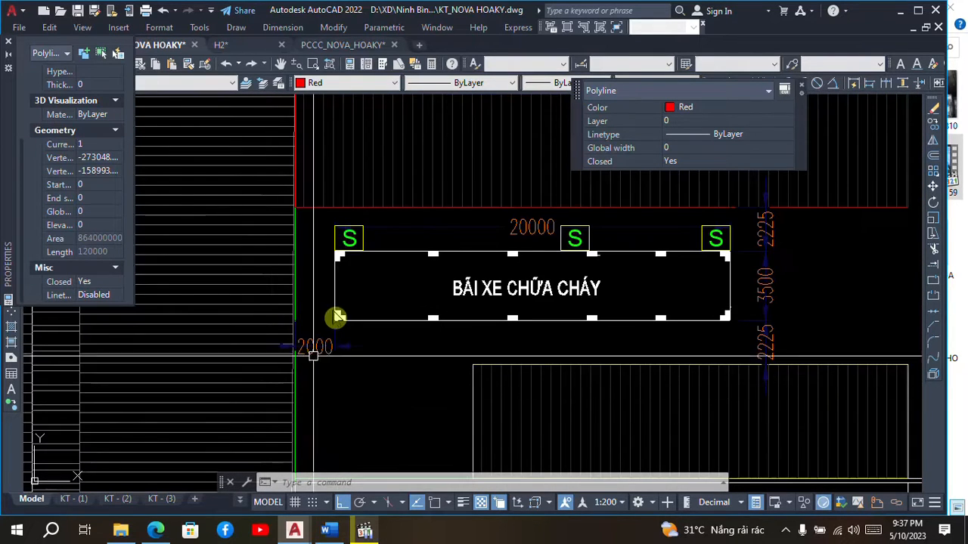
scroll(443, 289, down, 1)
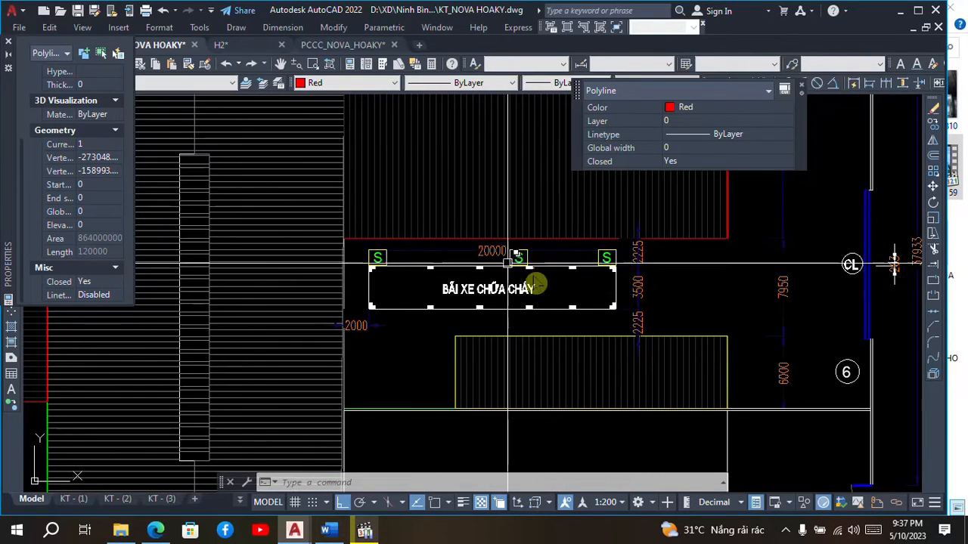
scroll(640, 292, up, 3)
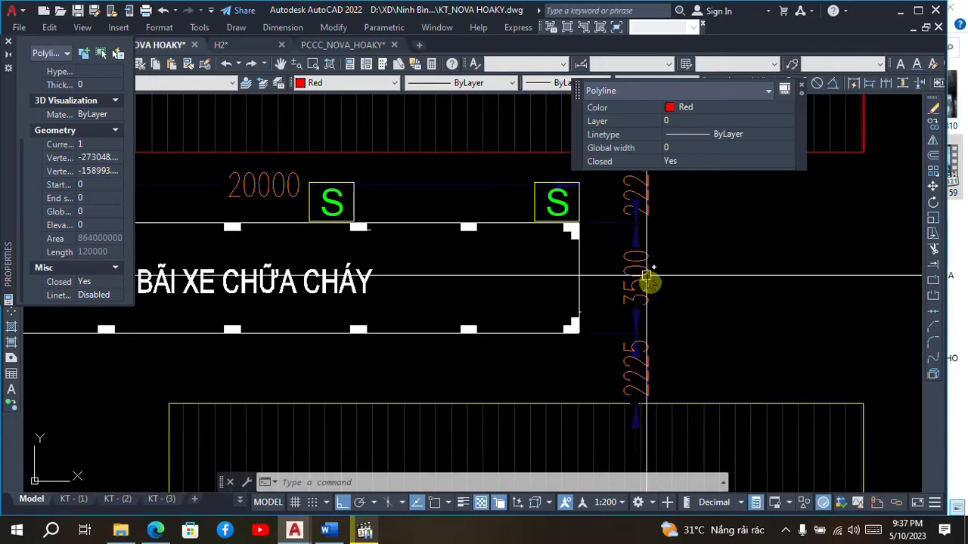
scroll(652, 268, down, 4)
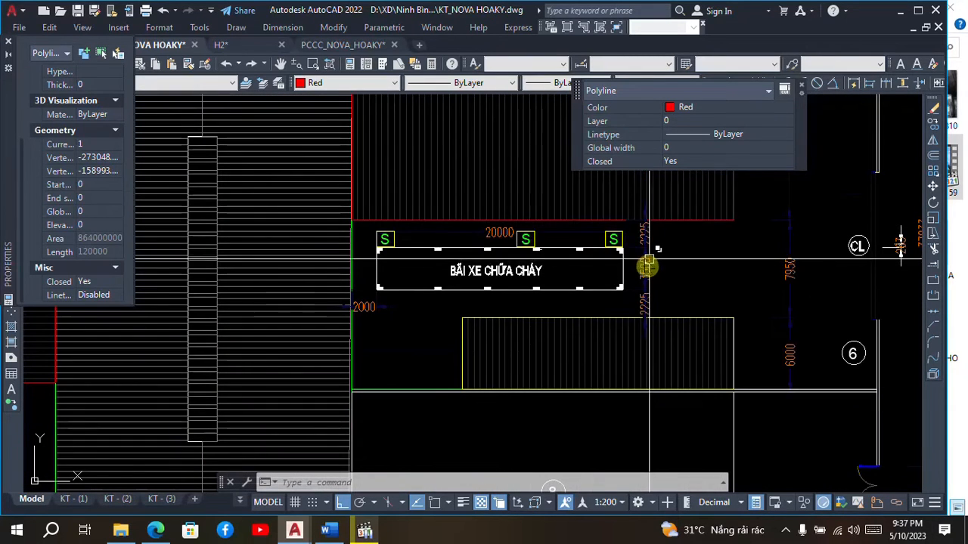
scroll(604, 240, down, 2)
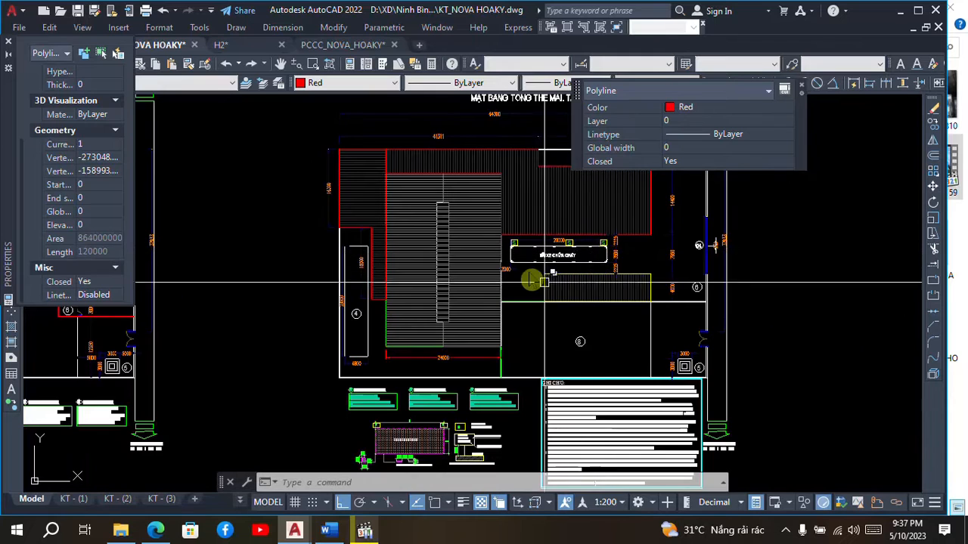
Open layout KT - (4) and examine the window and bay dimensions on the MẶT ĐỨNG 1-5 elevation of NHÀ KHO SỐ 1.
scroll(642, 310, down, 2)
scroll(652, 316, up, 2)
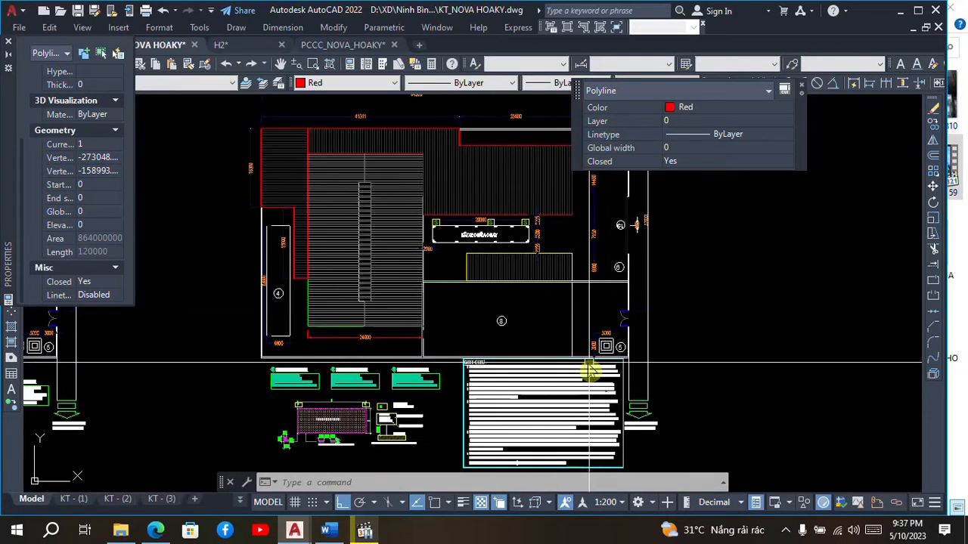
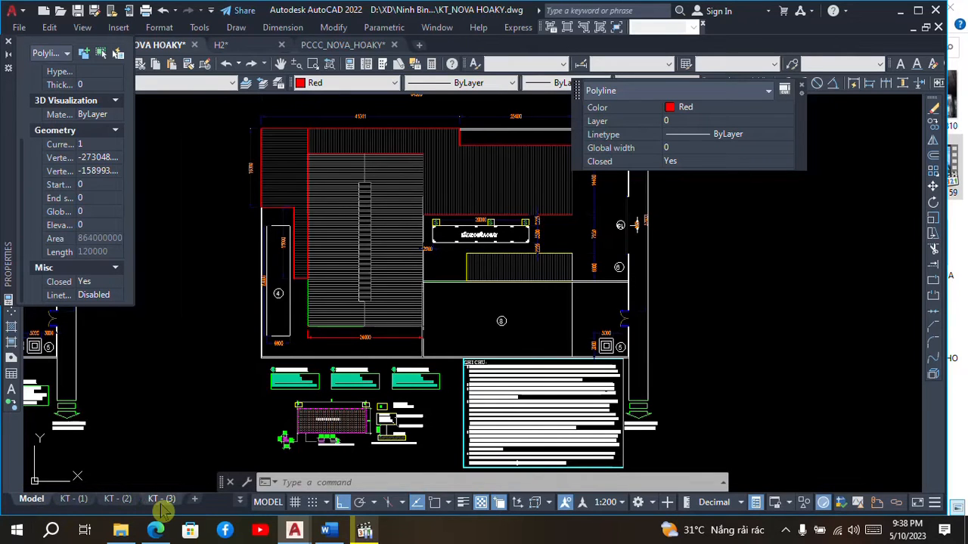
click(161, 500)
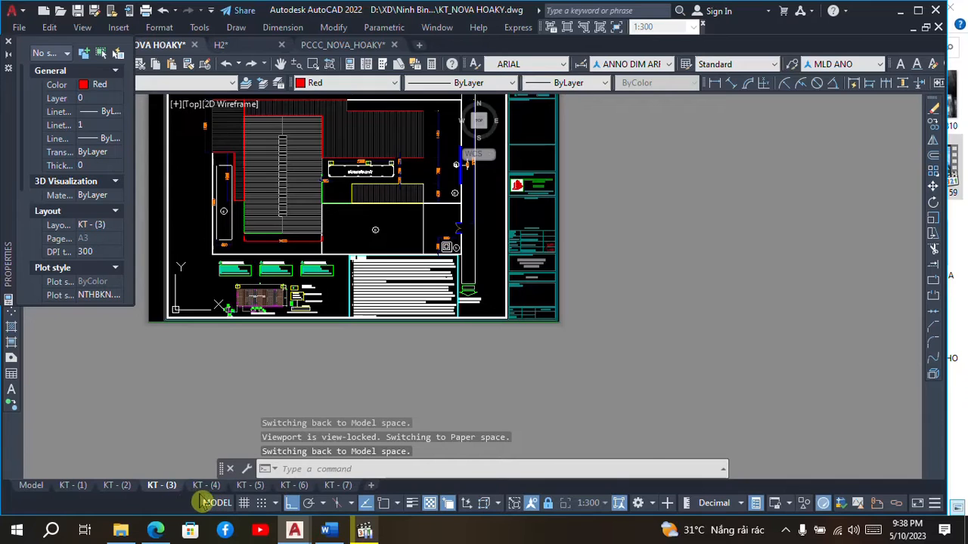
click(213, 487)
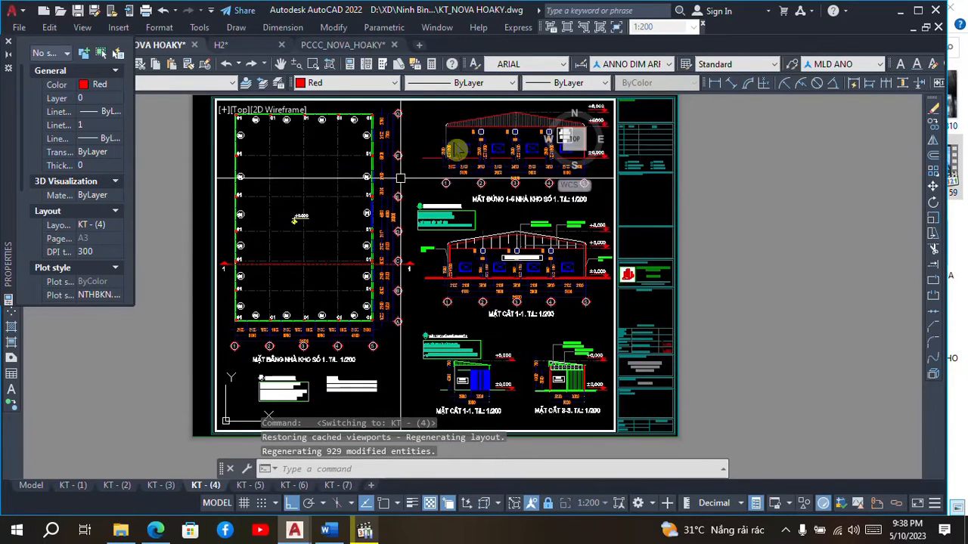
scroll(464, 127, up, 10)
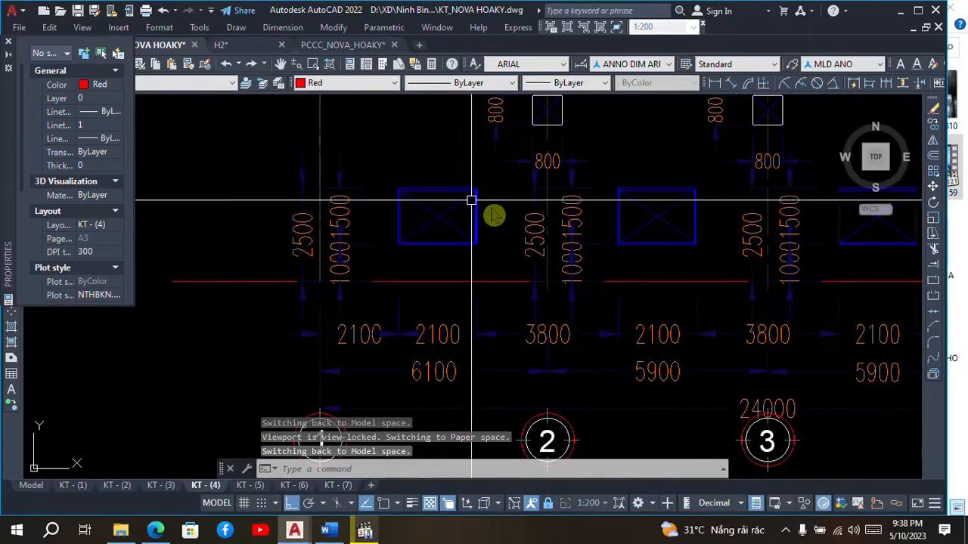
scroll(498, 198, down, 6)
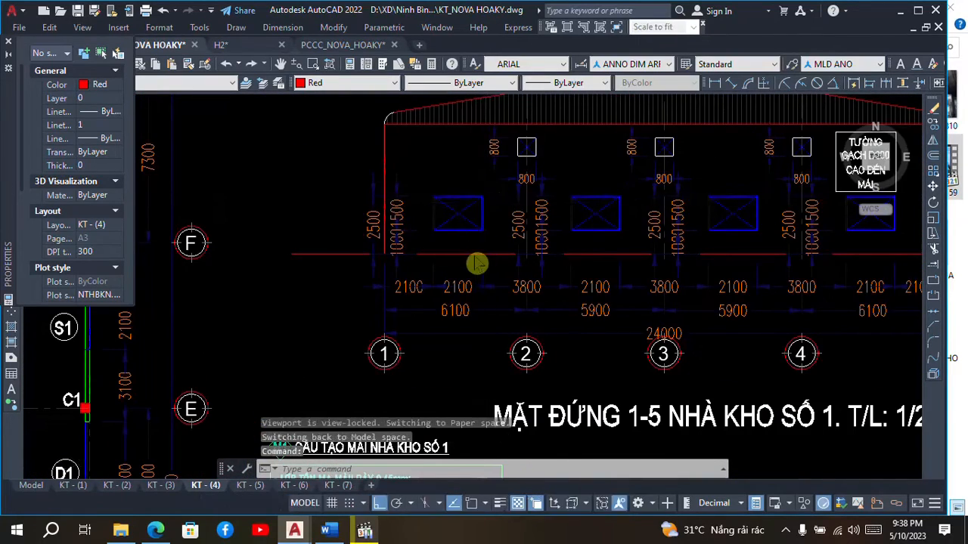
scroll(437, 255, up, 8)
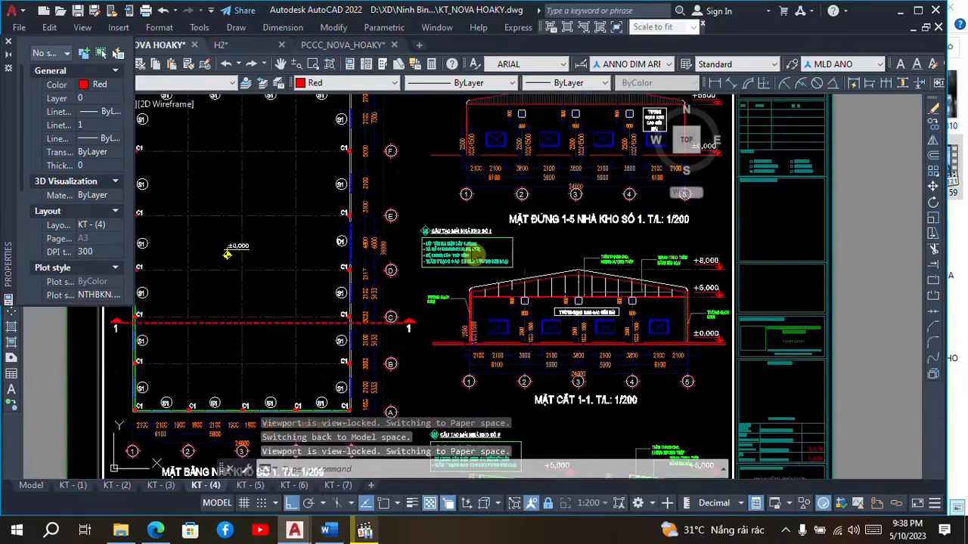
Read the M1 roof construction note for NHÀ KHO SỐ 1, covering the roofing sheet, purlins, steel frame and gypsum ceiling.
scroll(441, 233, up, 3)
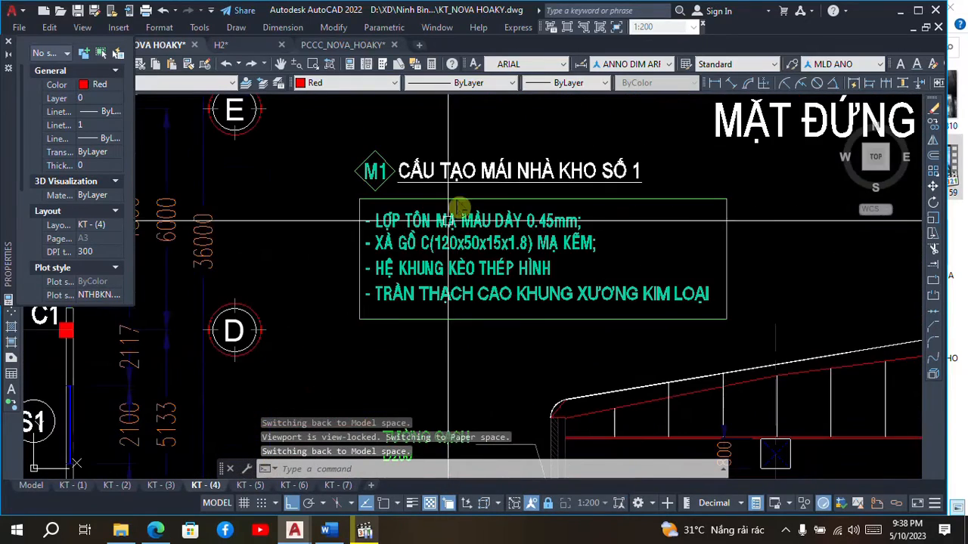
scroll(407, 244, down, 6)
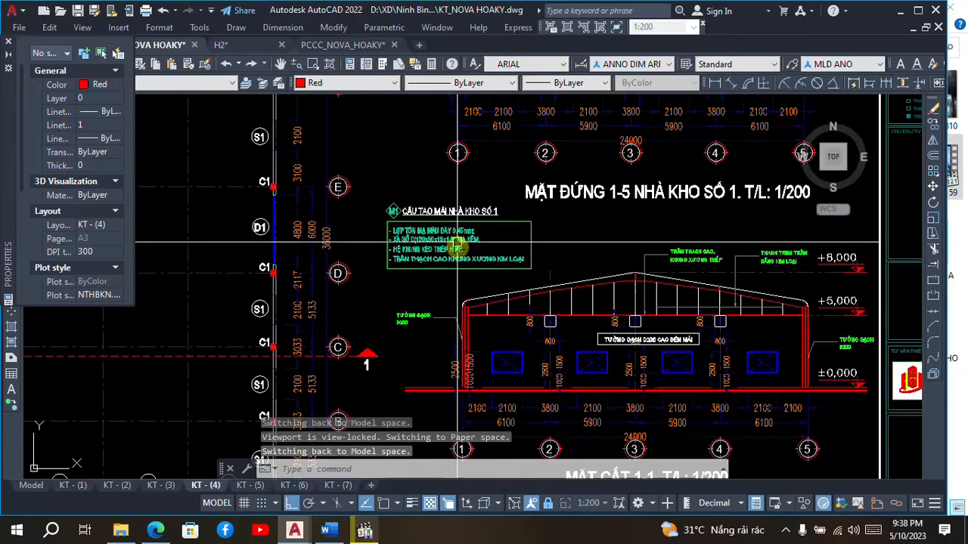
scroll(456, 246, up, 6)
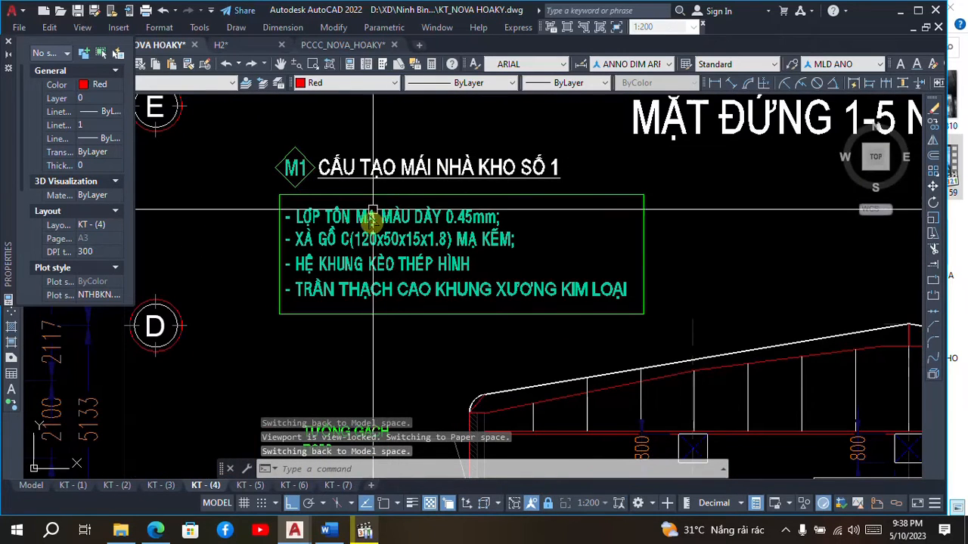
scroll(406, 212, up, 2)
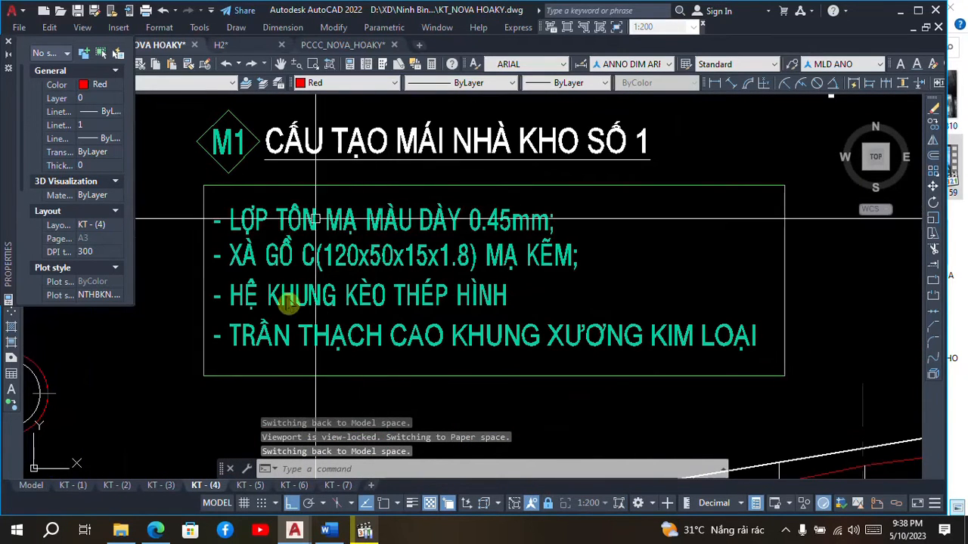
scroll(402, 234, down, 2)
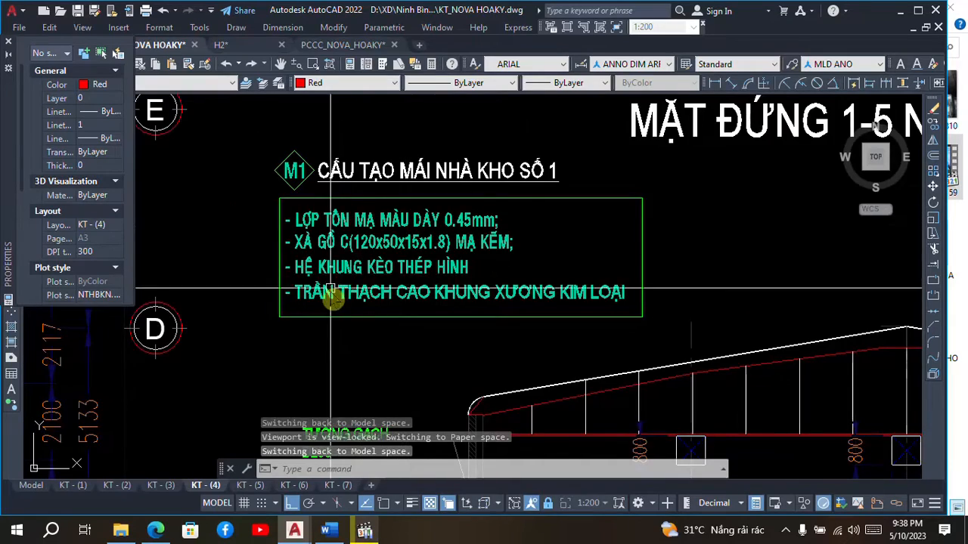
scroll(333, 298, up, 3)
scroll(408, 295, down, 7)
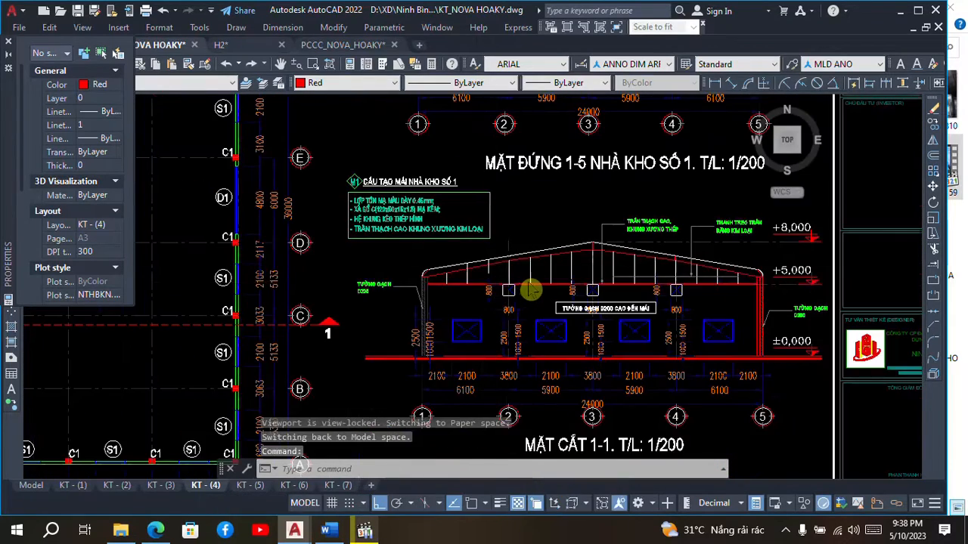
Examine the roof frame, suspended ceiling and brick walls in section MẶT CẮT 1-1 of NHÀ KHO SỐ 1.
scroll(531, 291, up, 4)
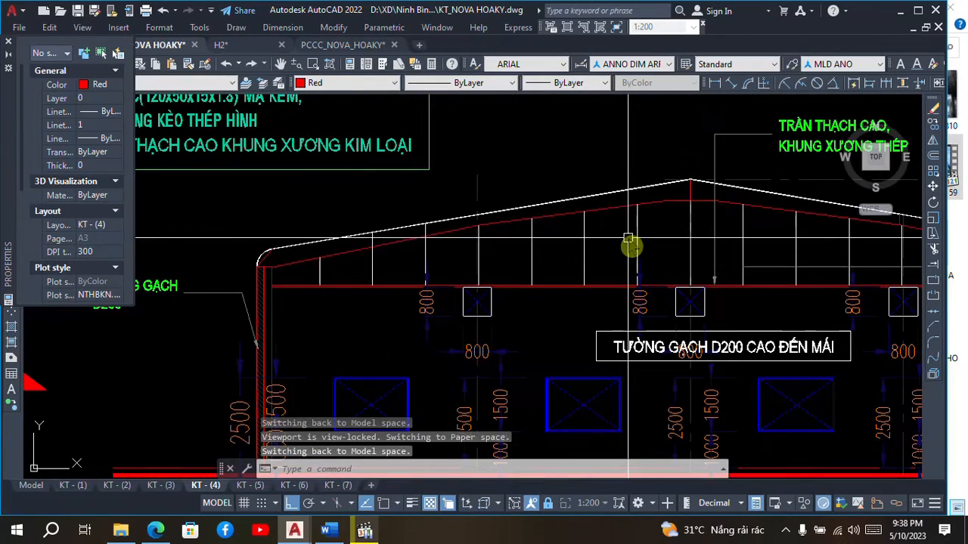
scroll(631, 246, down, 4)
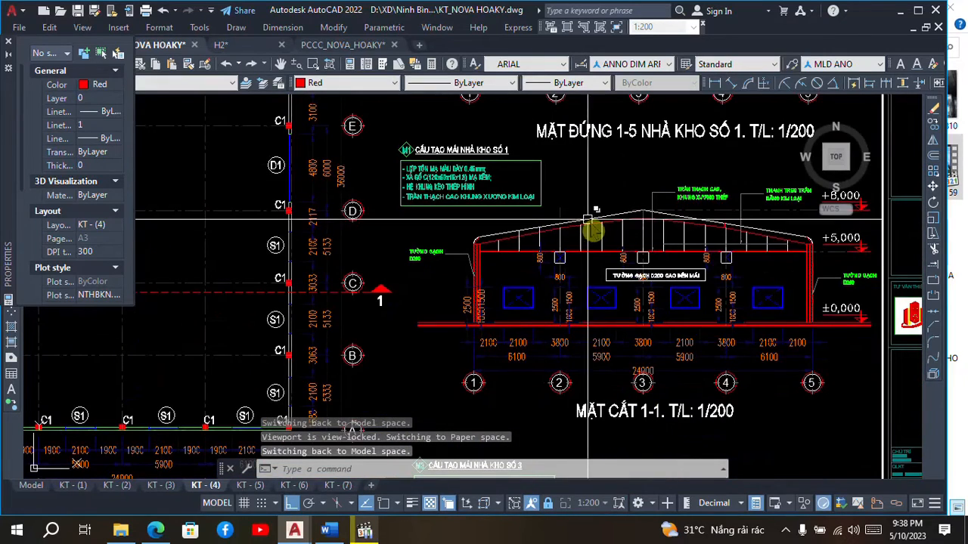
scroll(587, 219, up, 4)
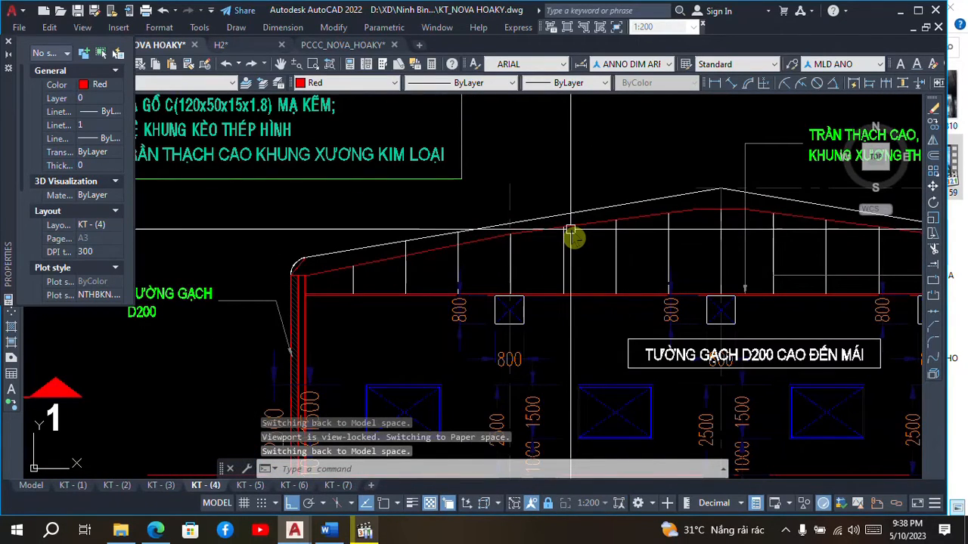
scroll(572, 234, down, 4)
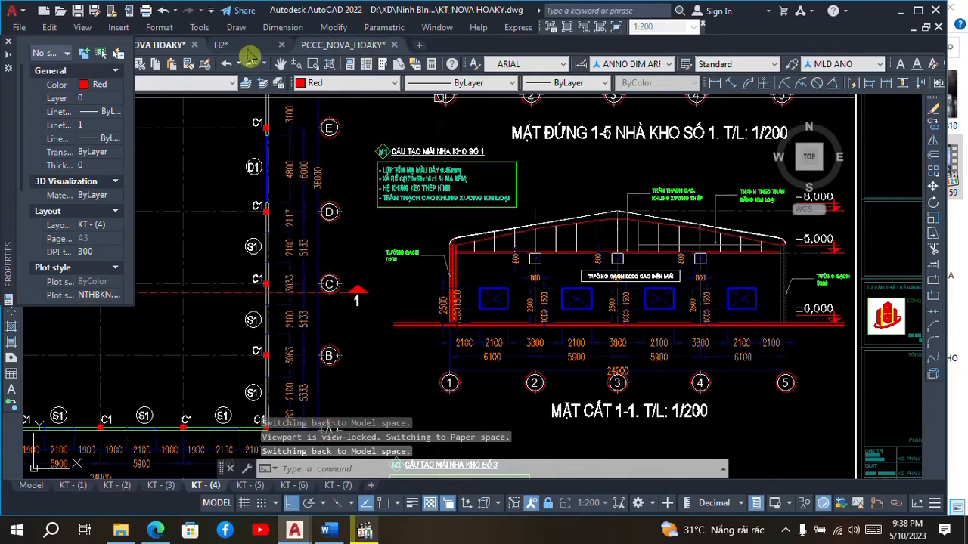
Switch to the PCCC_NOVA_HOAKY drawing and examine the sprinkler layout across the warehouses on the overall fire-fighting plan.
click(329, 49)
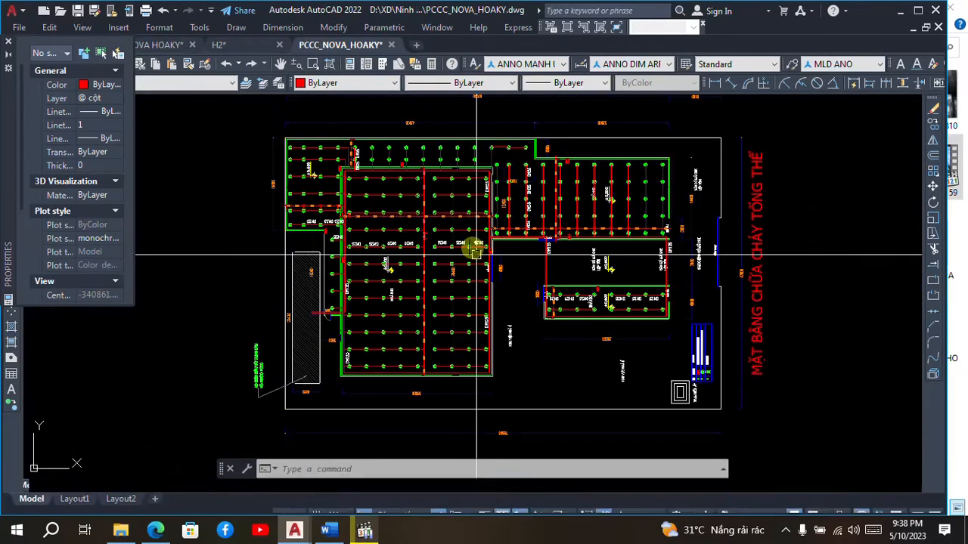
scroll(483, 181, up, 3)
scroll(486, 179, down, 3)
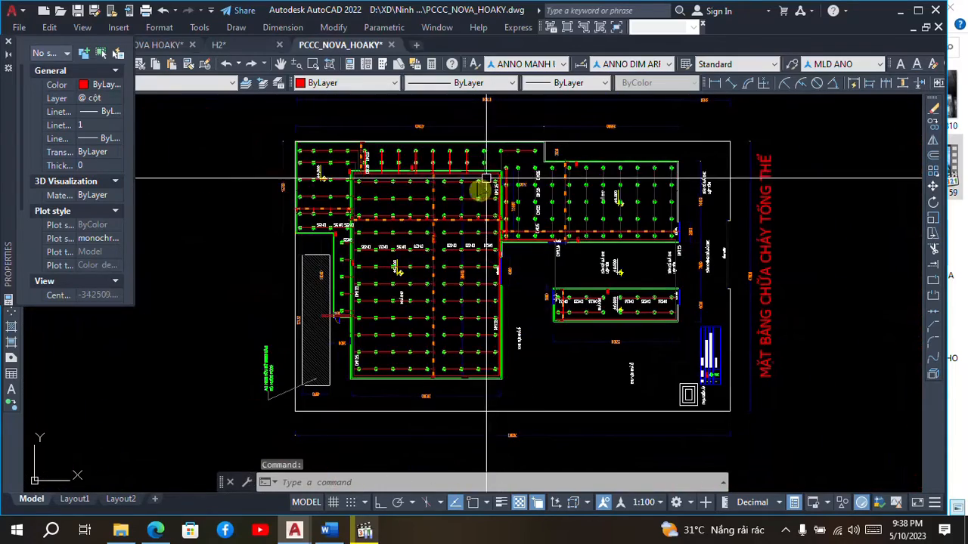
scroll(406, 150, up, 4)
scroll(463, 259, down, 2)
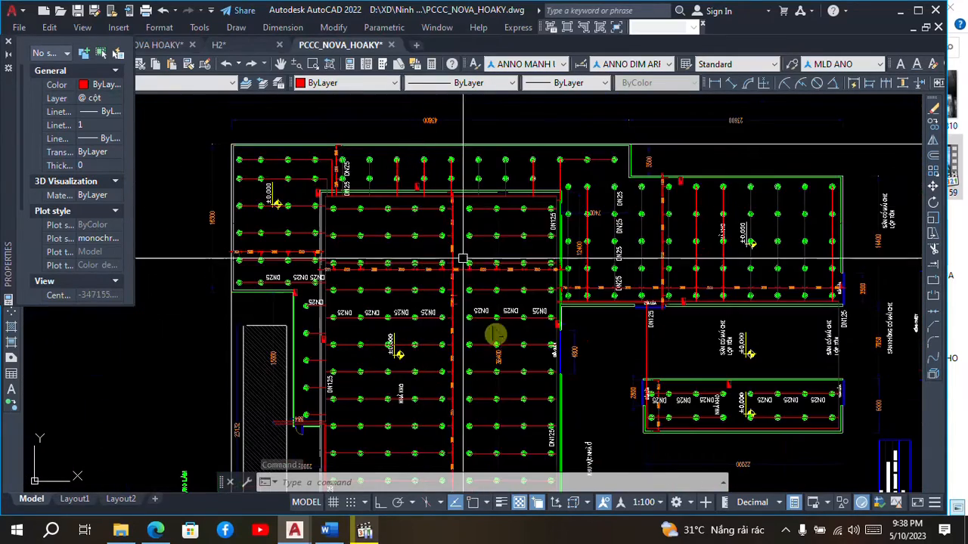
scroll(492, 215, down, 3)
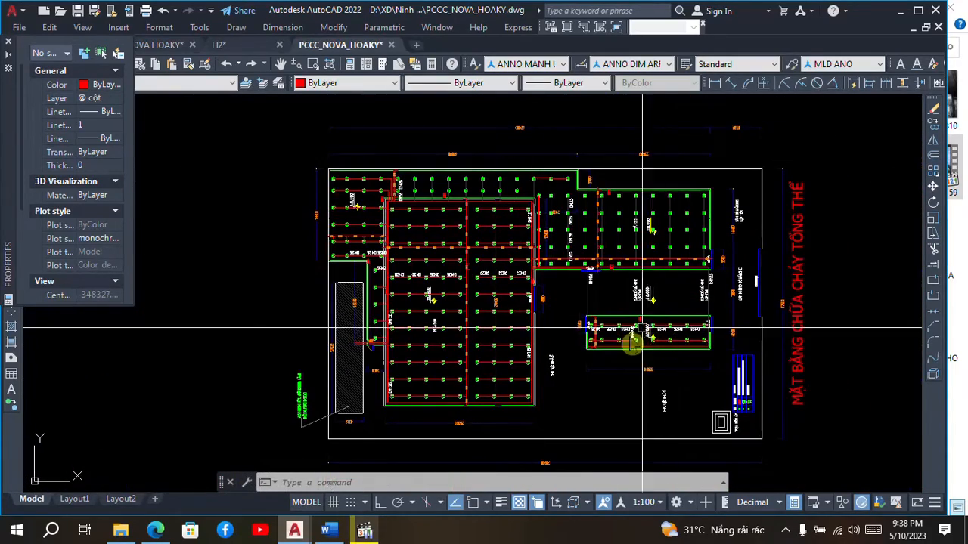
scroll(418, 223, up, 2)
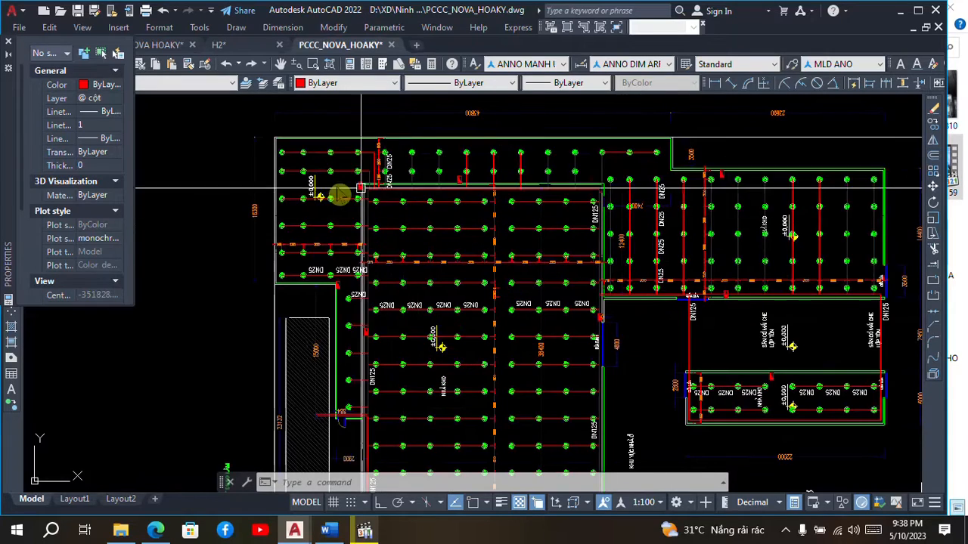
scroll(586, 213, down, 2)
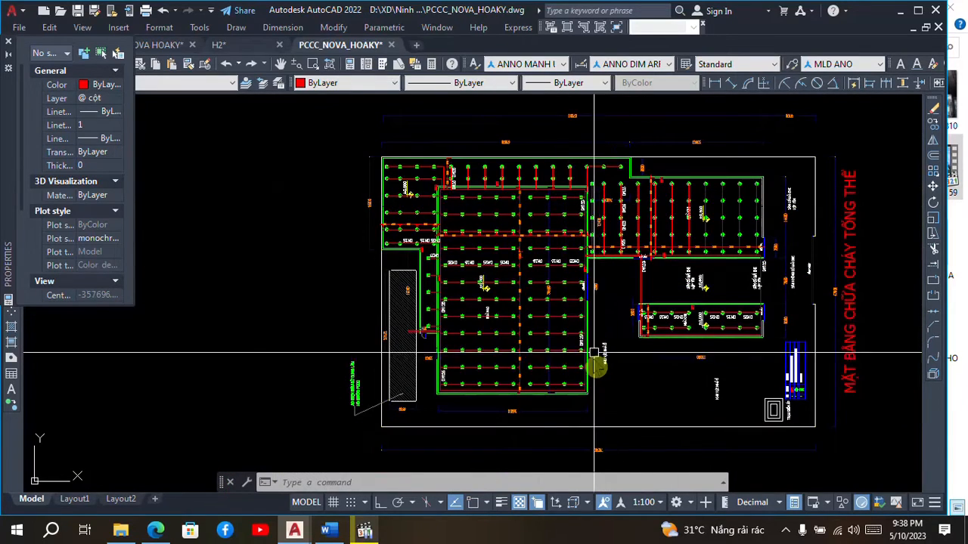
Examine the sprinkler piping and door openings between the main warehouse and the small warehouse beside the covered yard.
scroll(593, 363, up, 2)
scroll(565, 365, up, 2)
scroll(546, 289, down, 2)
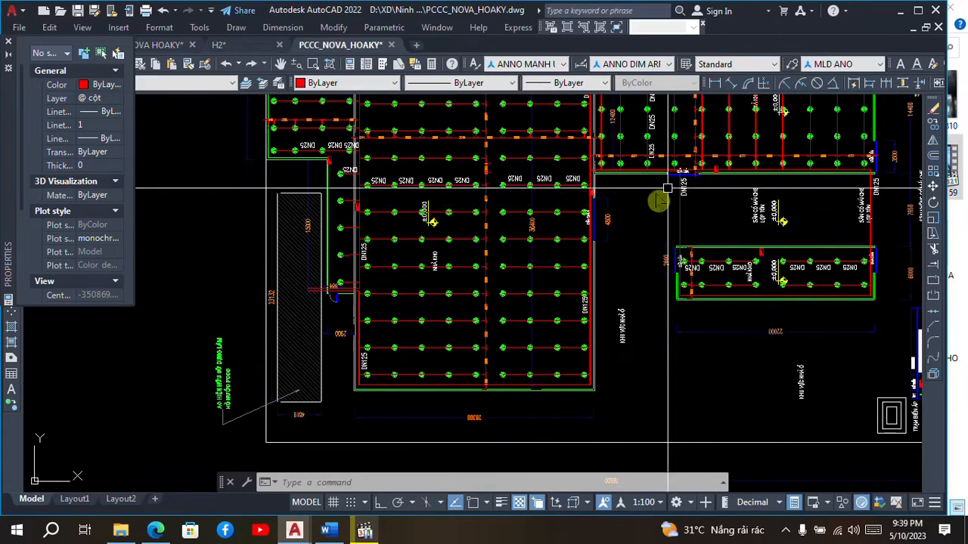
scroll(527, 288, down, 2)
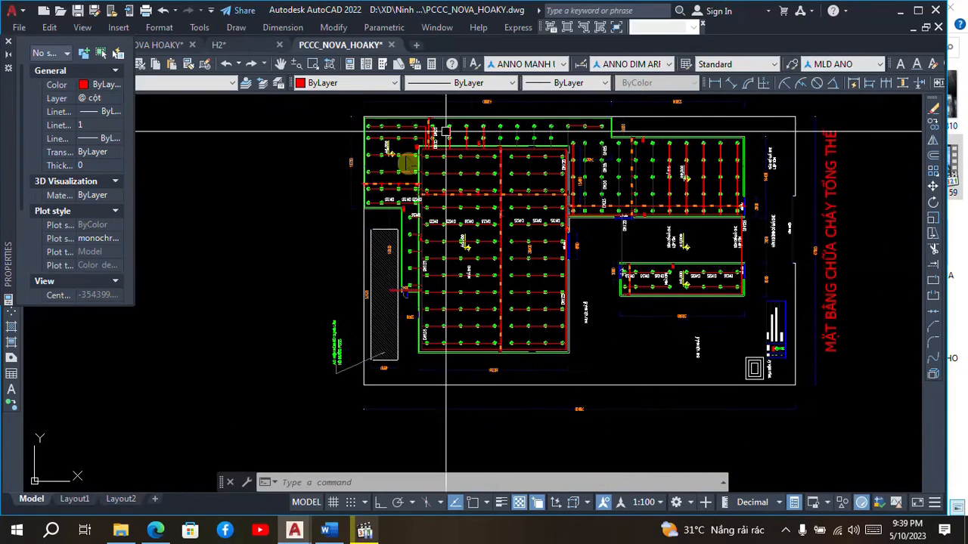
scroll(651, 272, up, 4)
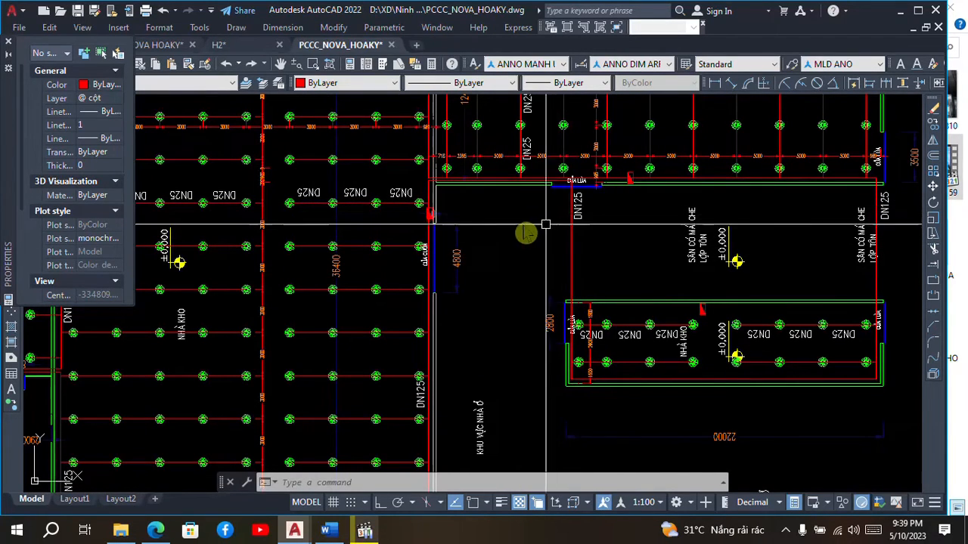
scroll(666, 210, down, 2)
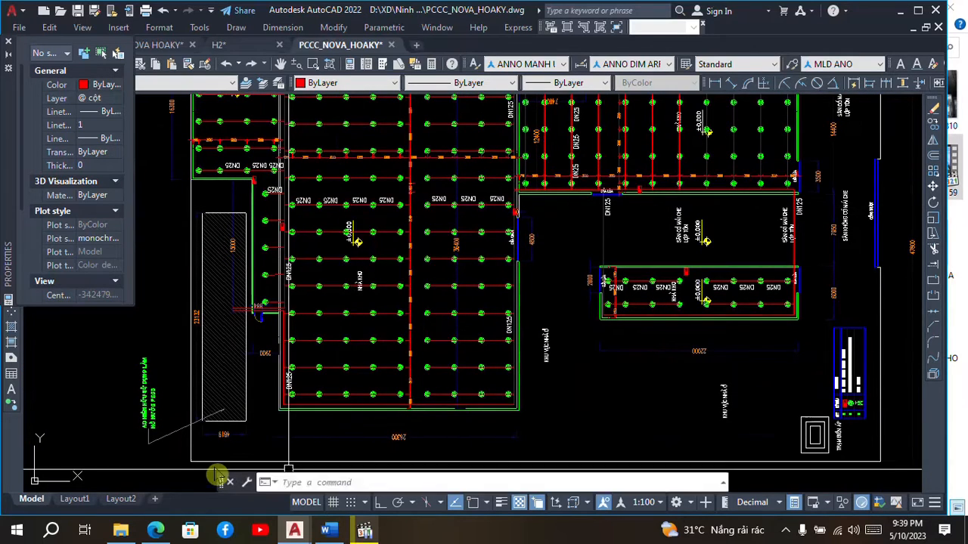
Close the Properties palette and review the sprinkler rows where the main warehouse adjoins the neighbouring warehouse areas.
click(11, 47)
scroll(521, 283, down, 2)
scroll(579, 163, up, 3)
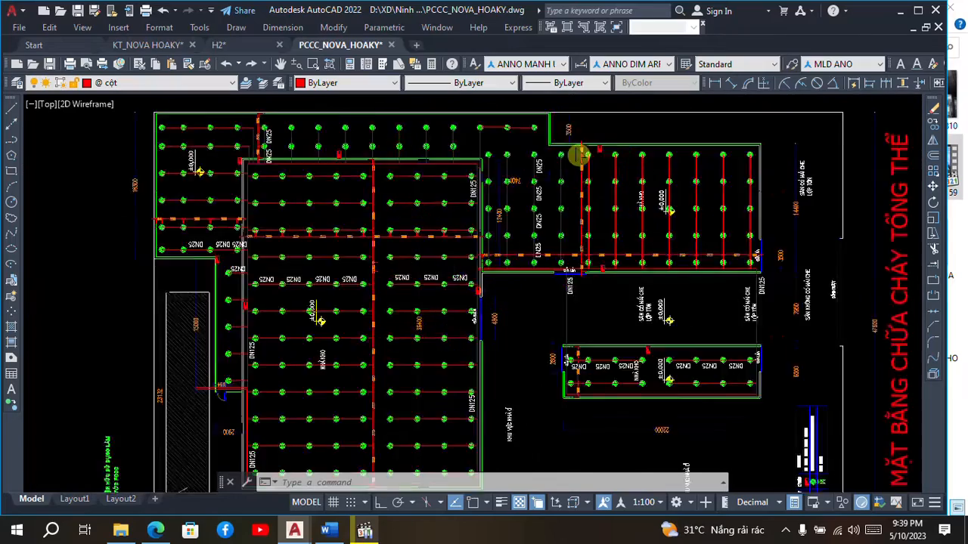
scroll(560, 167, up, 2)
scroll(529, 200, down, 2)
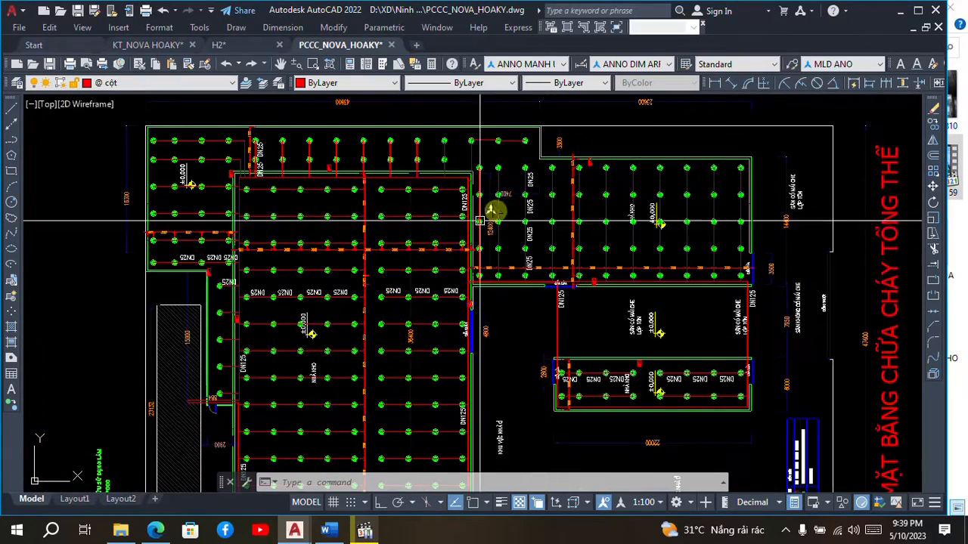
scroll(479, 221, down, 1)
scroll(423, 192, up, 3)
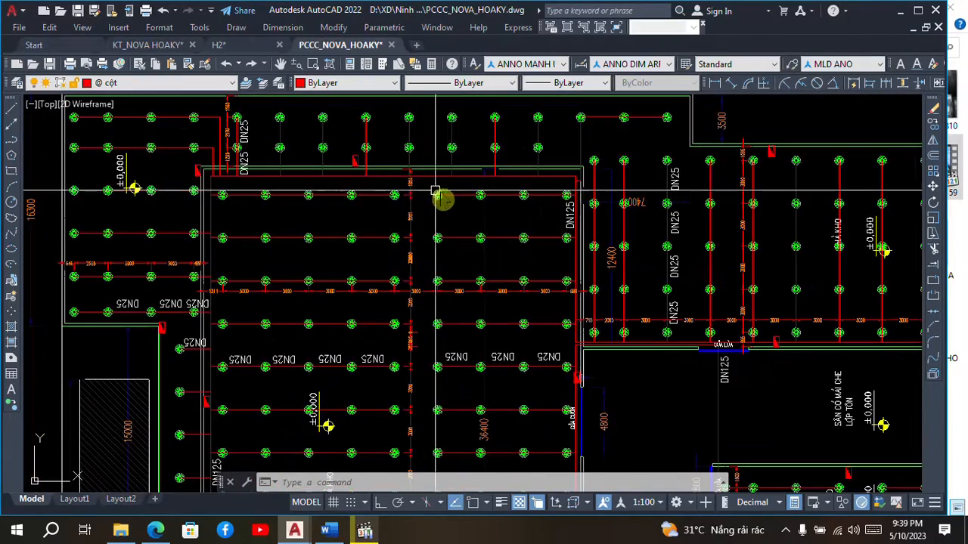
Return to the KT_NOVA HOAKY drawing and examine the small warehouse's sections and M3 roof construction note on layout KT - (4).
click(149, 45)
scroll(509, 276, down, 3)
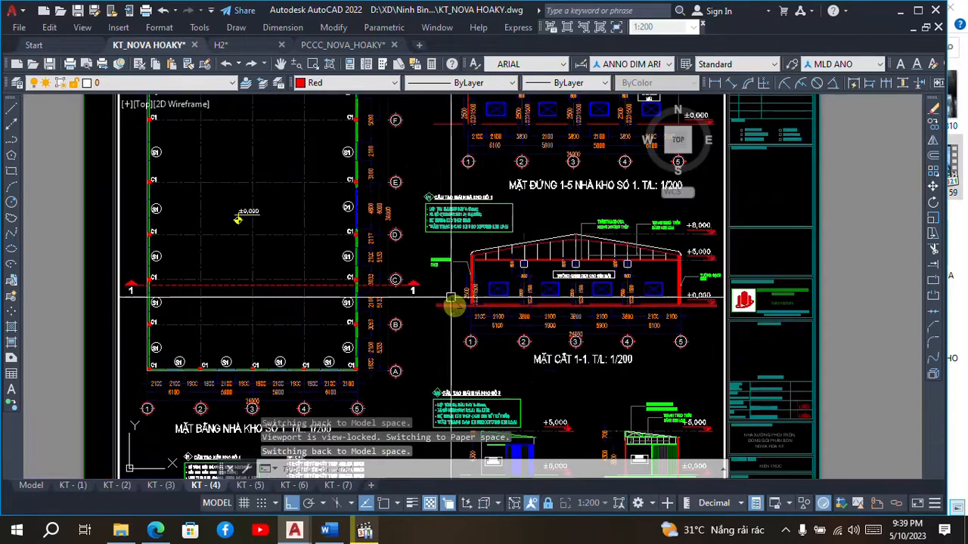
scroll(452, 297, down, 2)
scroll(576, 442, up, 6)
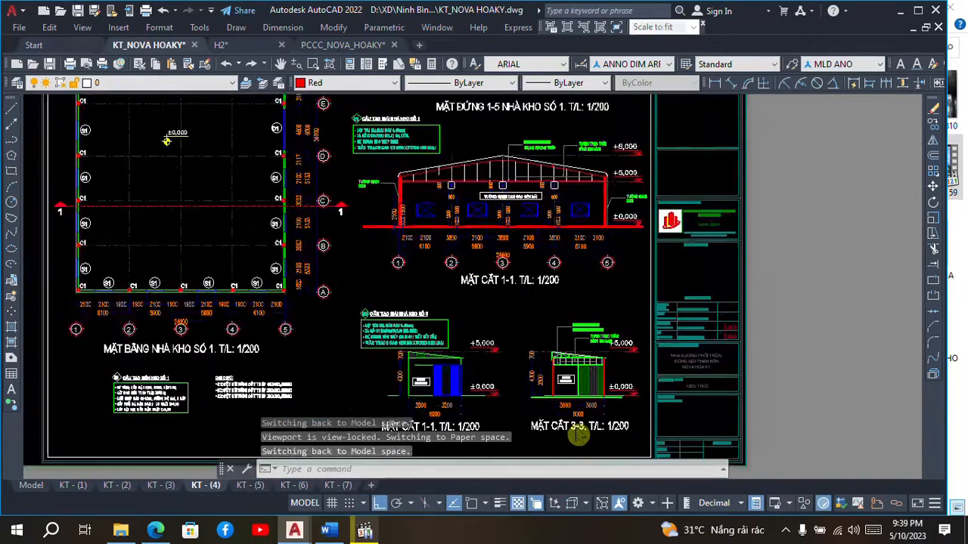
scroll(316, 398, up, 4)
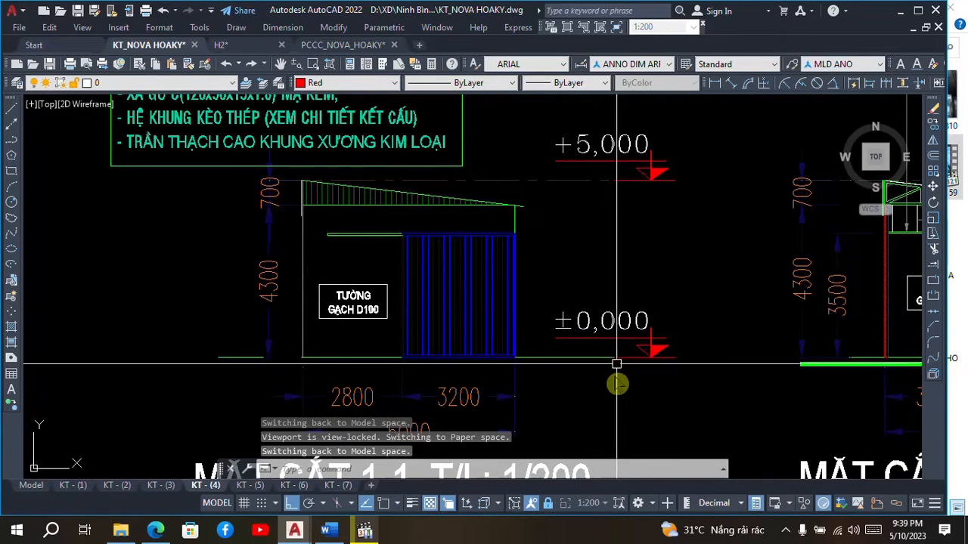
scroll(613, 367, down, 3)
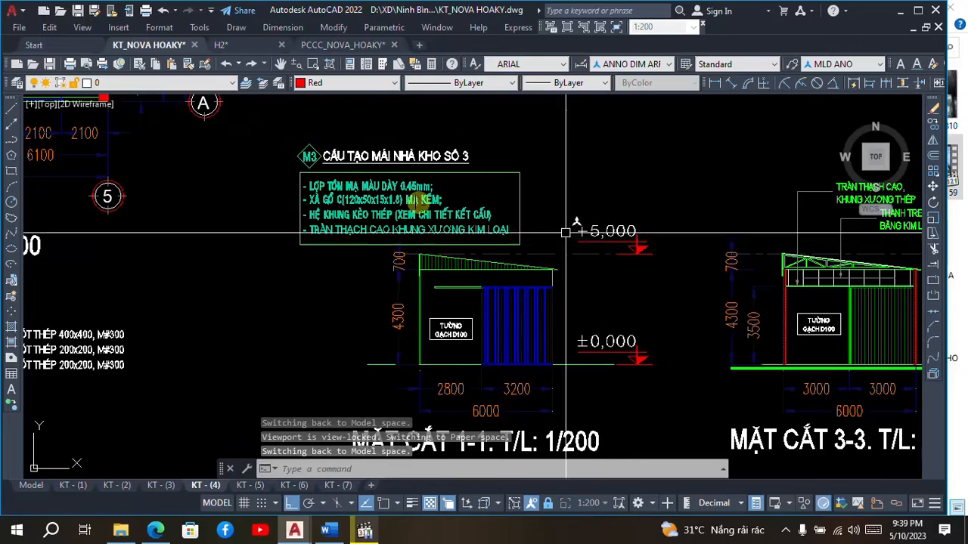
scroll(601, 243, down, 2)
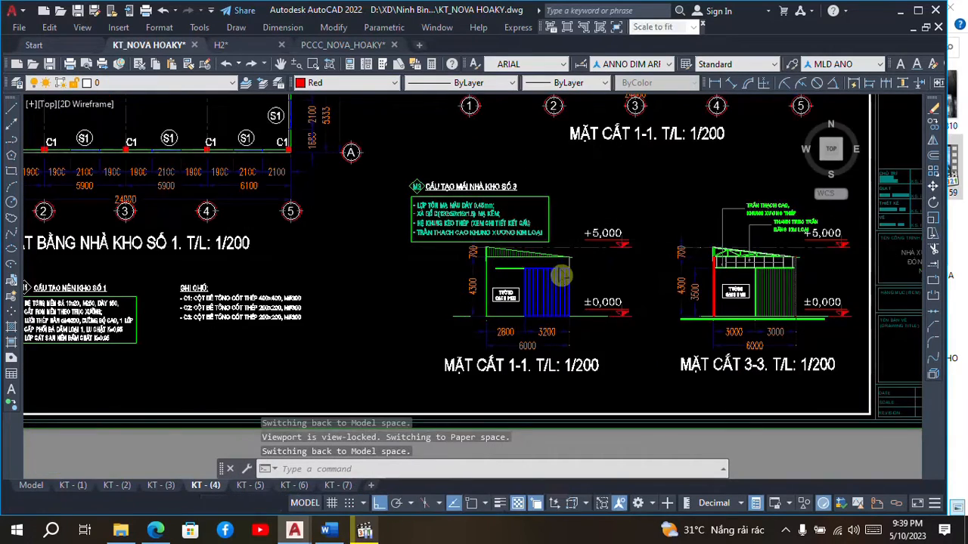
Examine the N1 floor construction note for warehouse no. 1 below its floor plan on layout KT - (4).
scroll(598, 257, down, 2)
scroll(260, 295, up, 5)
scroll(297, 201, up, 2)
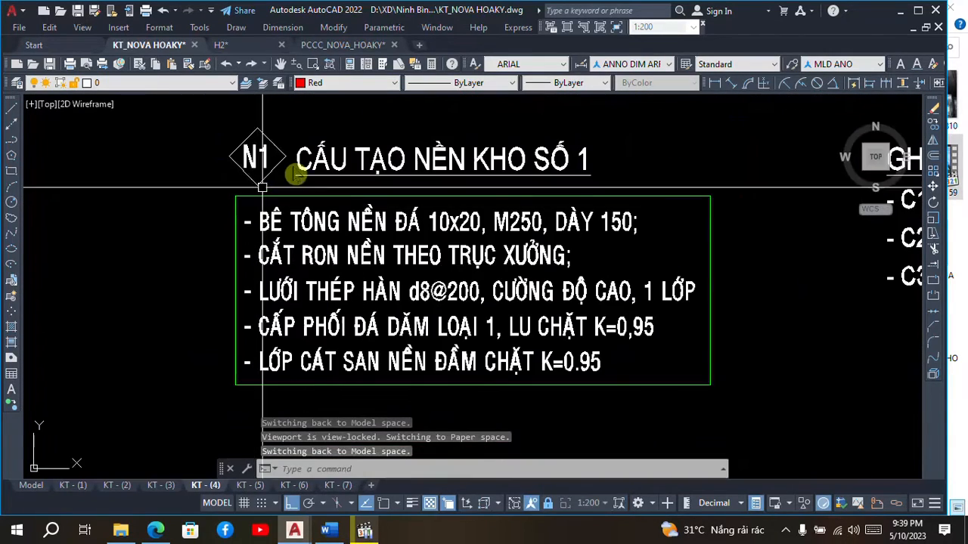
scroll(440, 283, down, 2)
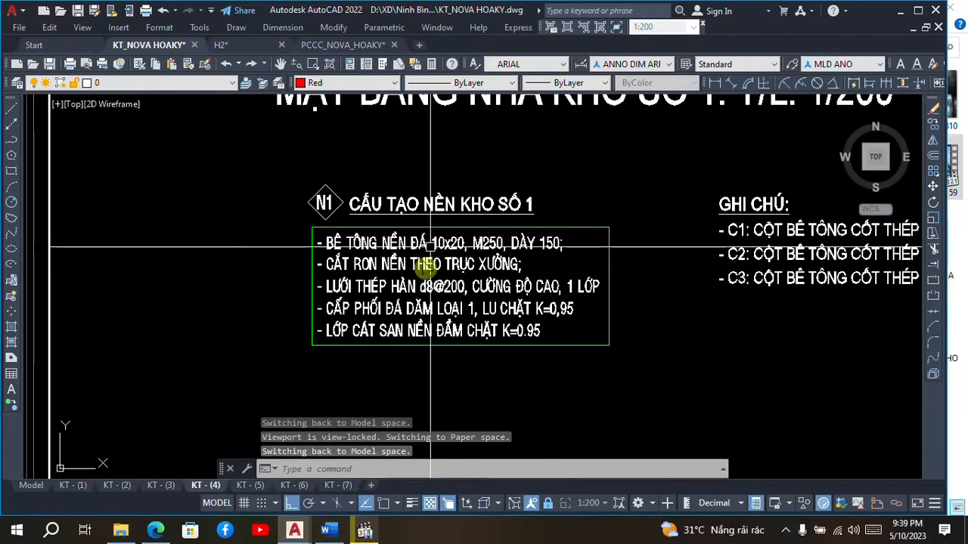
scroll(423, 262, up, 2)
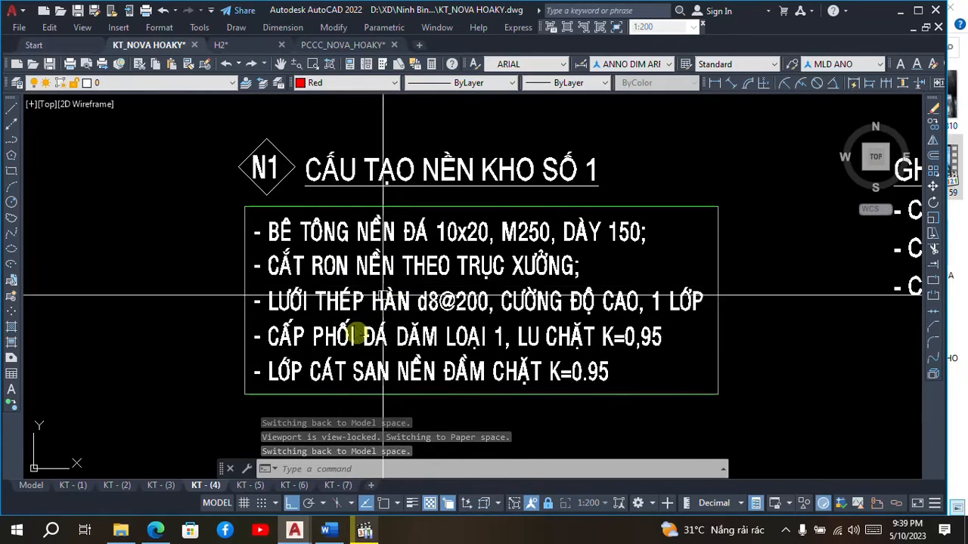
scroll(484, 316, down, 2)
scroll(490, 322, down, 2)
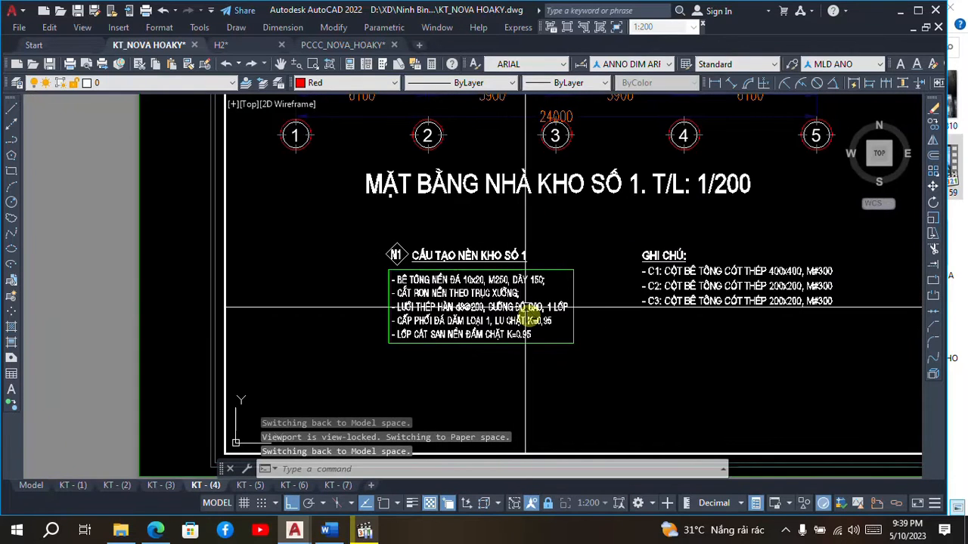
scroll(477, 287, up, 2)
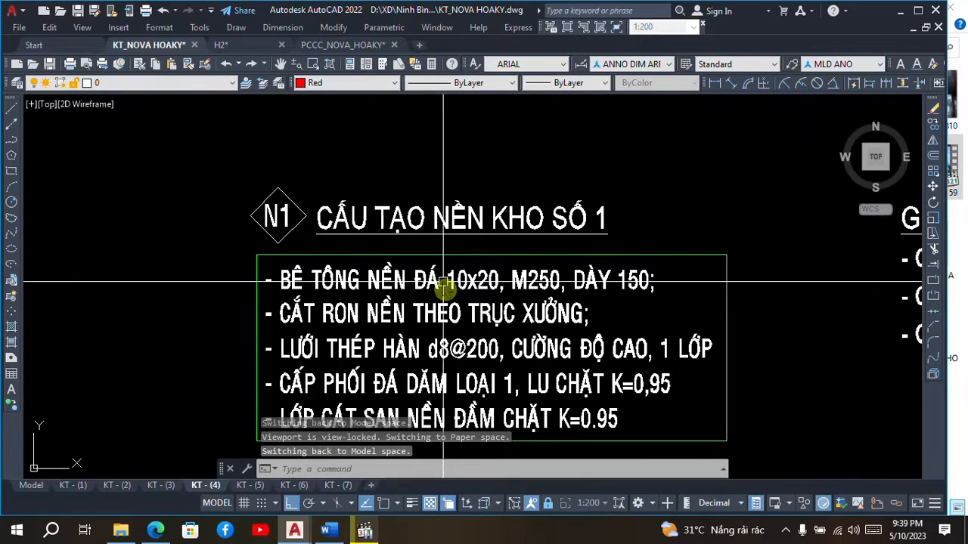
scroll(360, 284, down, 1)
scroll(351, 265, up, 1)
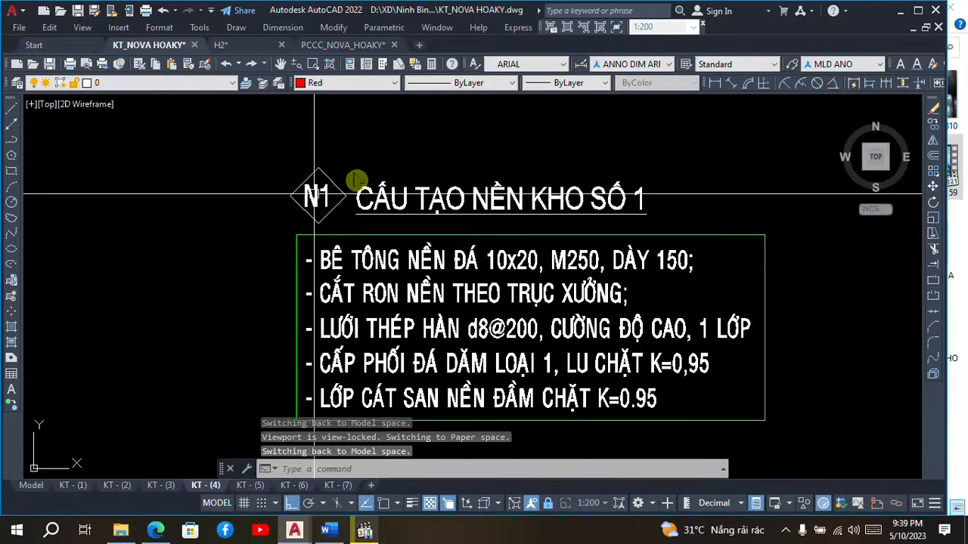
scroll(378, 223, down, 1)
scroll(369, 259, down, 1)
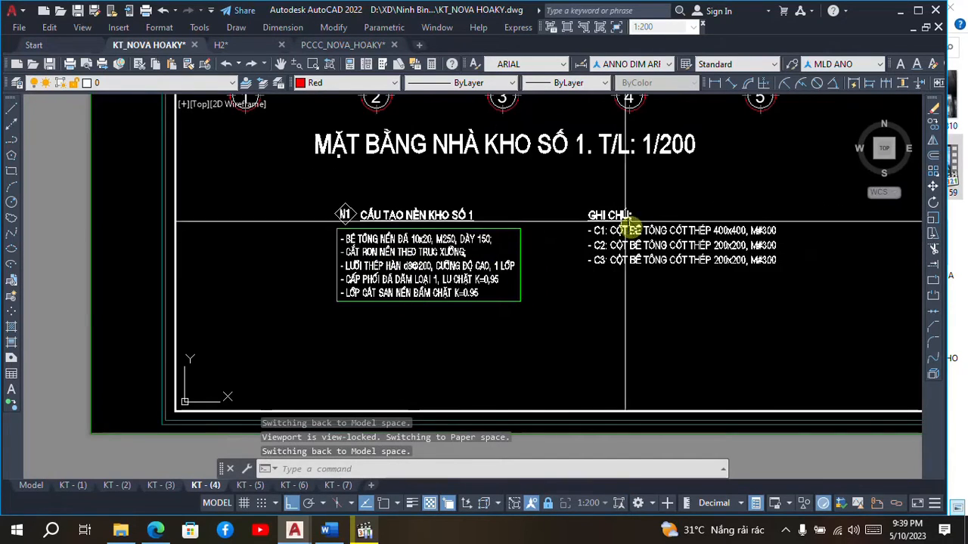
Read the GHI CHÚ notes on the C1, C2 and C3 reinforced-concrete columns of warehouse no. 1.
scroll(630, 227, up, 2)
scroll(600, 259, down, 1)
scroll(590, 232, up, 1)
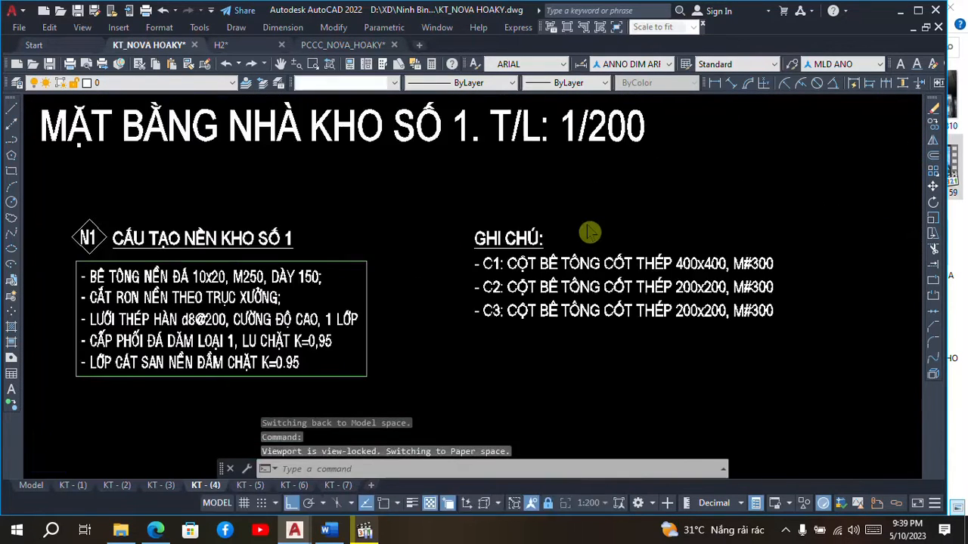
scroll(590, 232, up, 2)
double_click(532, 252)
scroll(427, 248, down, 1)
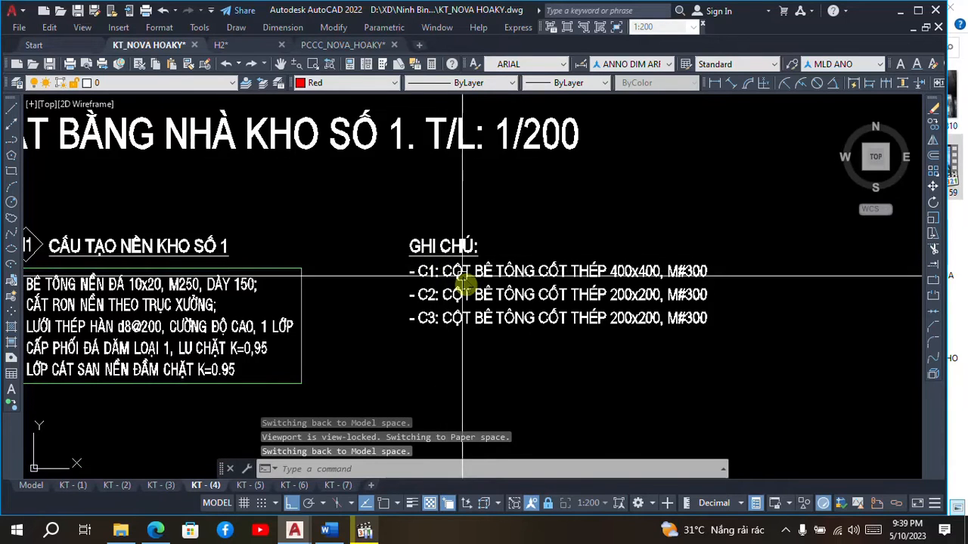
scroll(462, 276, up, 2)
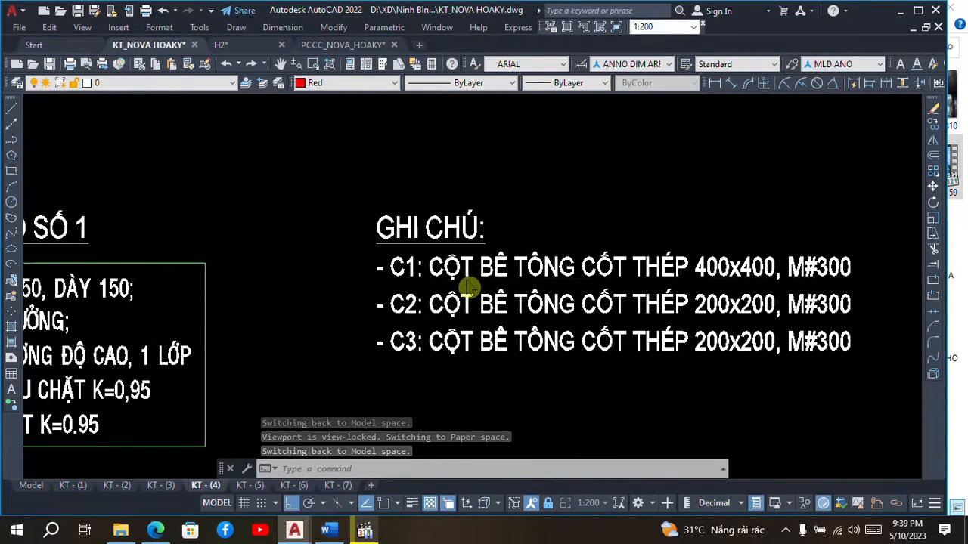
scroll(498, 259, down, 1)
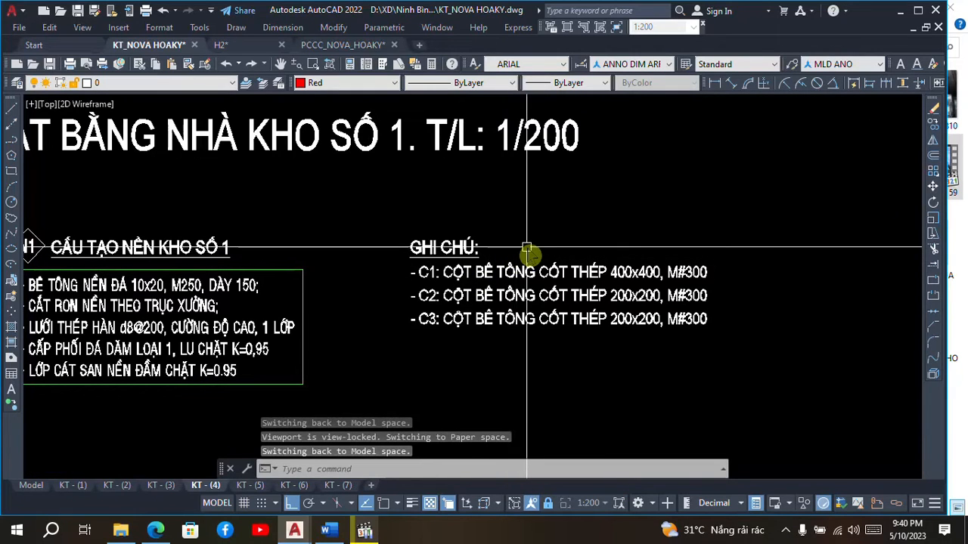
scroll(488, 213, up, 2)
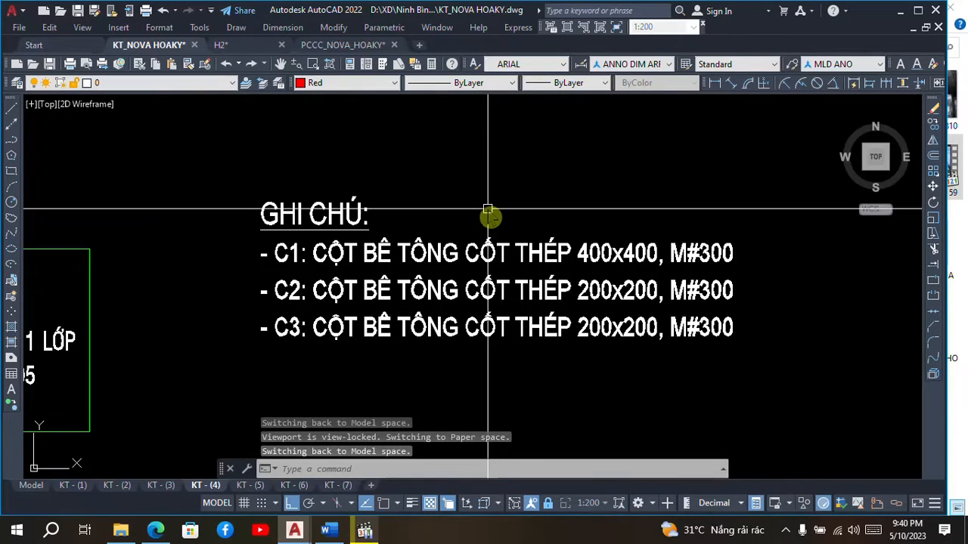
scroll(484, 201, up, 2)
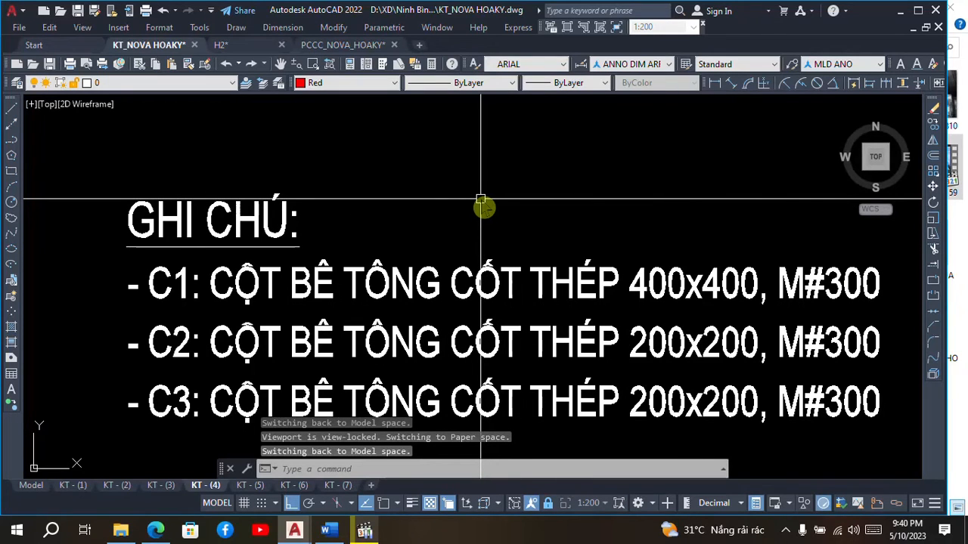
scroll(481, 199, down, 2)
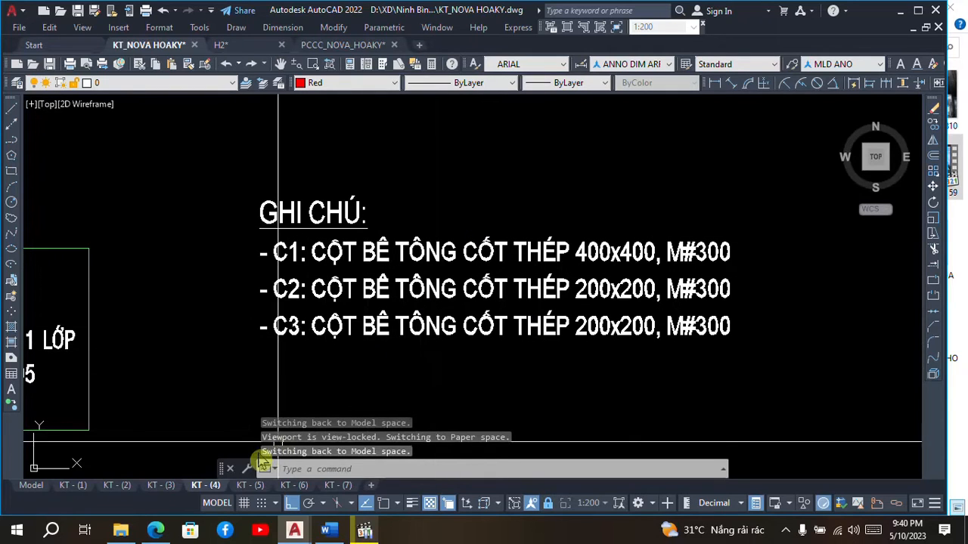
Open layout KT - (5) and look over its warehouse floor plans and section.
click(252, 485)
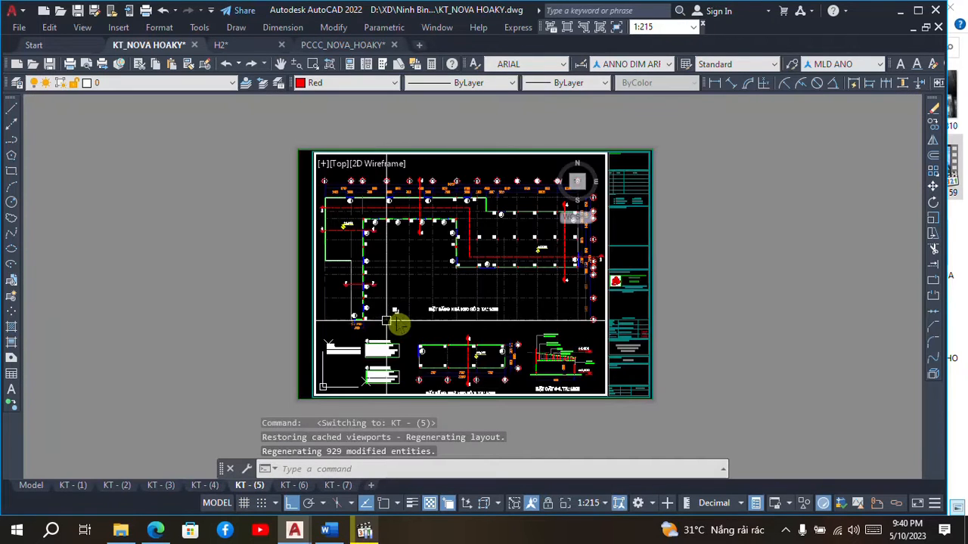
scroll(443, 326, up, 2)
scroll(421, 293, down, 2)
scroll(419, 292, down, 2)
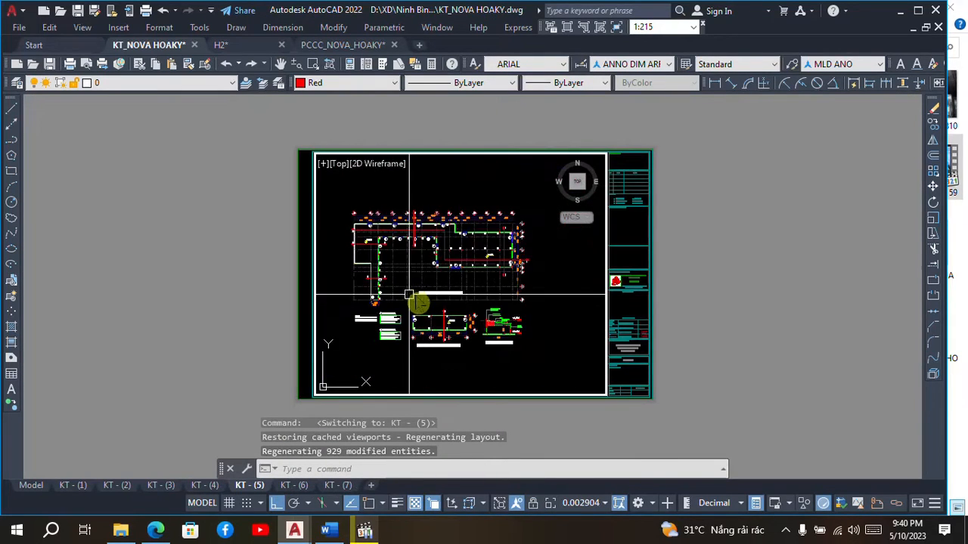
scroll(422, 269, up, 2)
scroll(427, 270, up, 1)
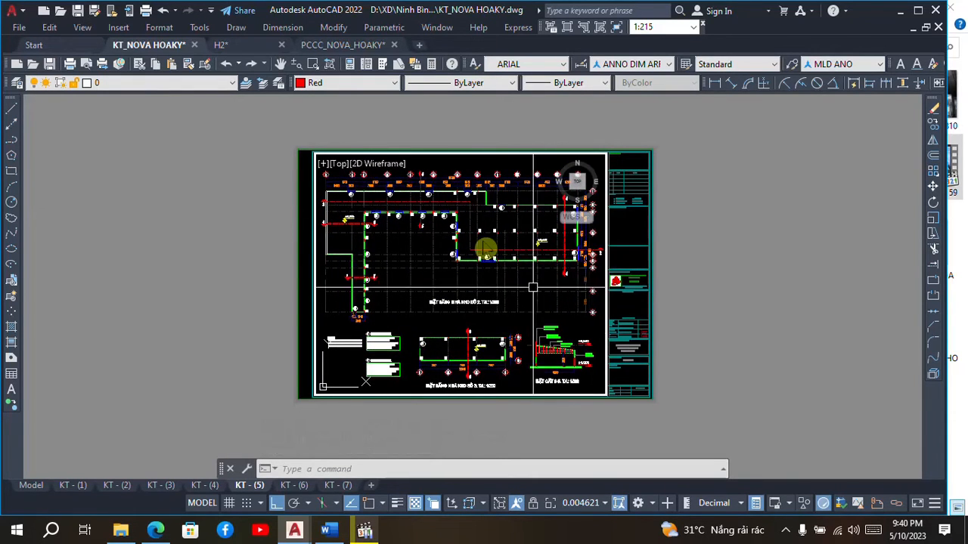
Open layout KT - (6) and examine the wall and roof notes on elevation 1-13 of warehouse no. 2.
click(294, 484)
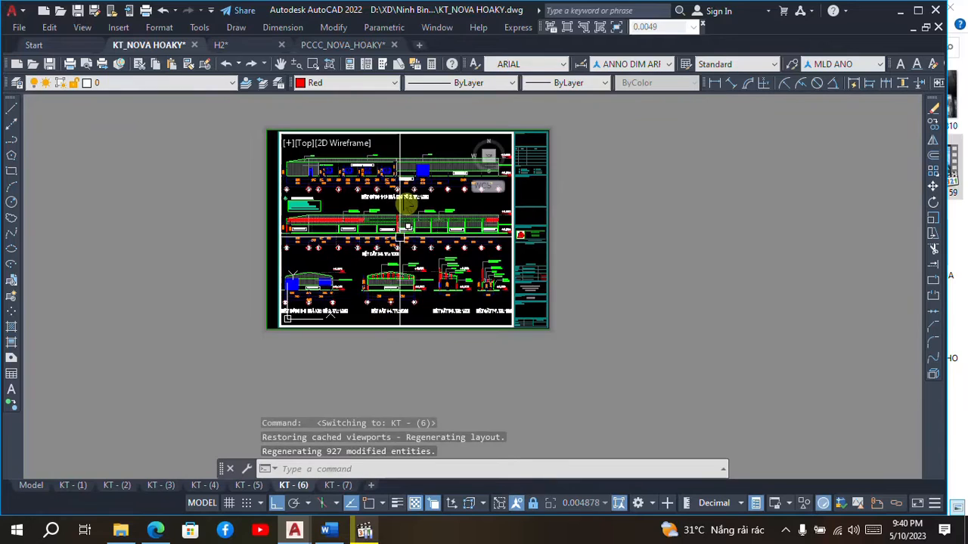
scroll(406, 205, up, 4)
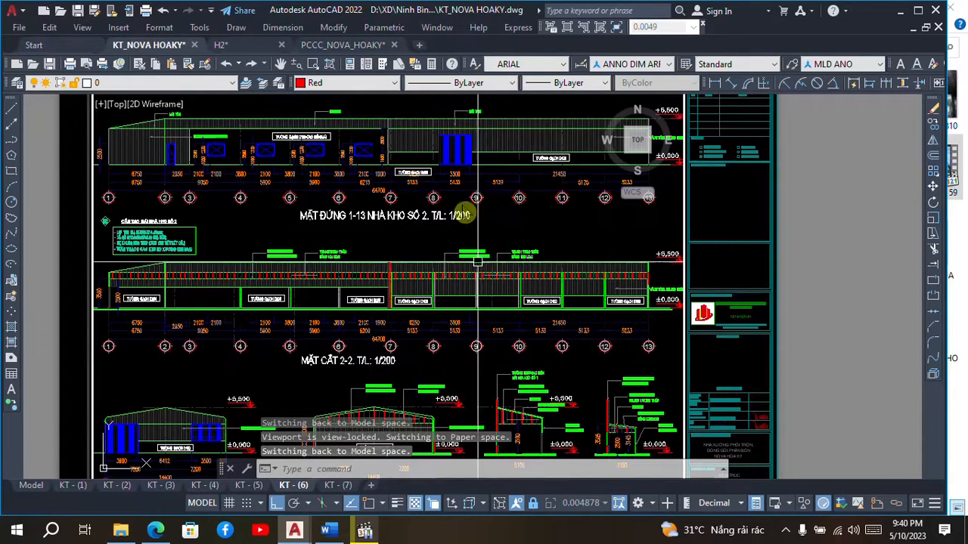
scroll(464, 212, down, 5)
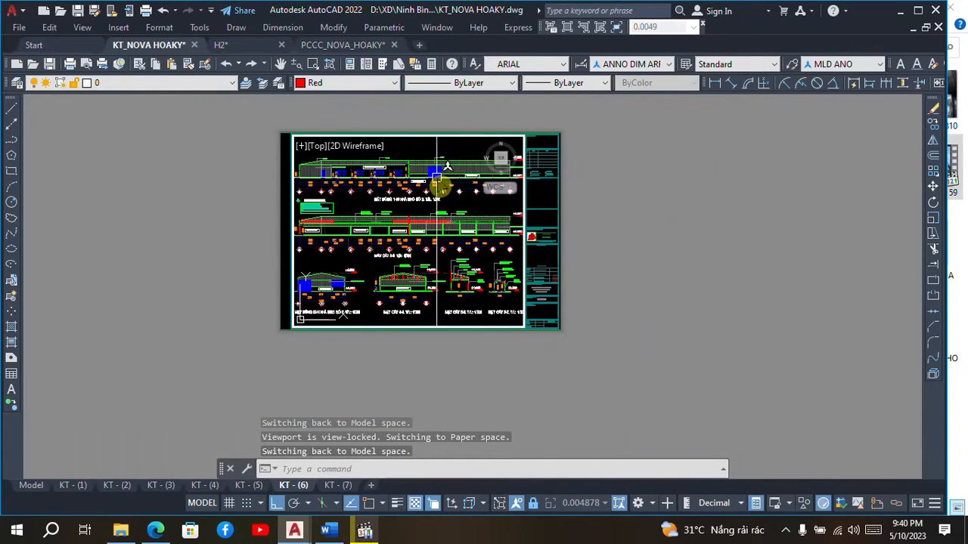
scroll(450, 177, up, 4)
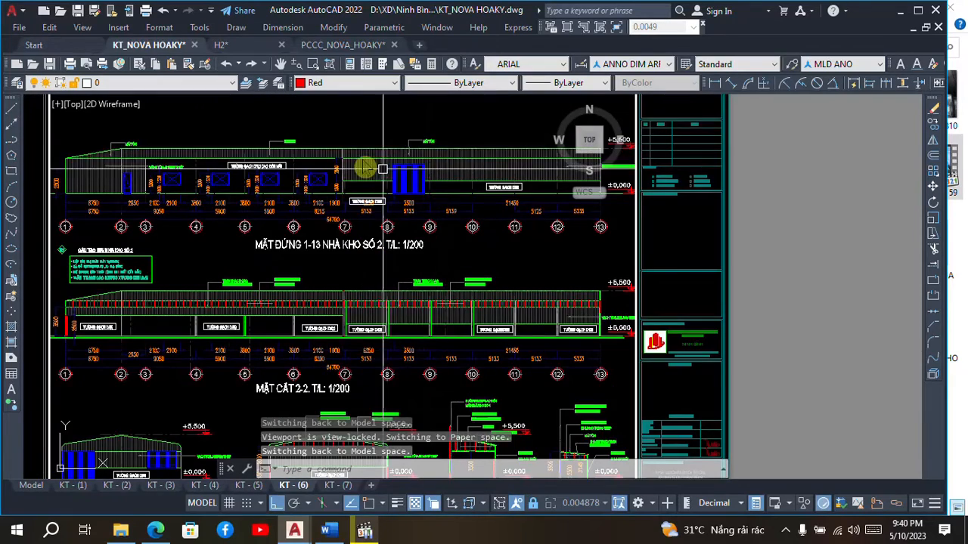
scroll(383, 168, up, 3)
scroll(280, 166, up, 2)
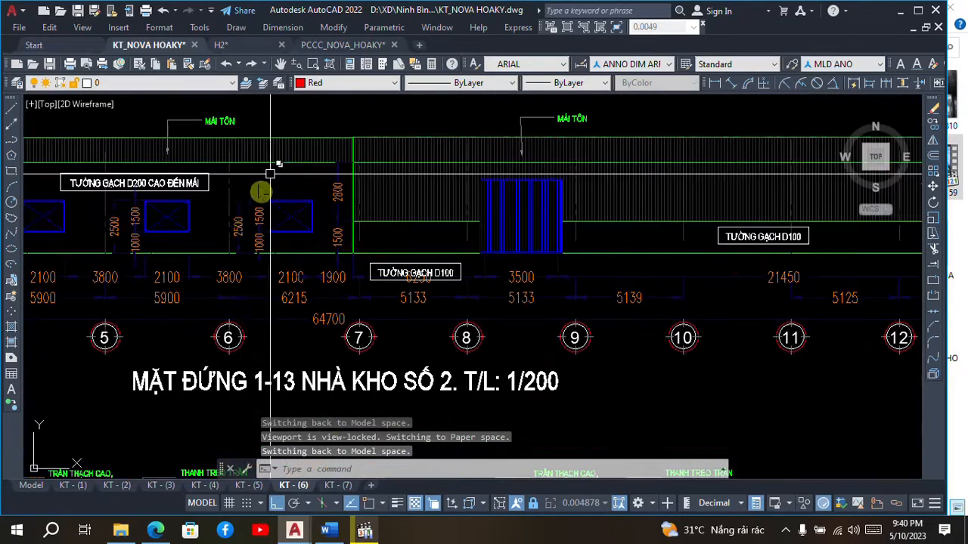
scroll(261, 191, up, 2)
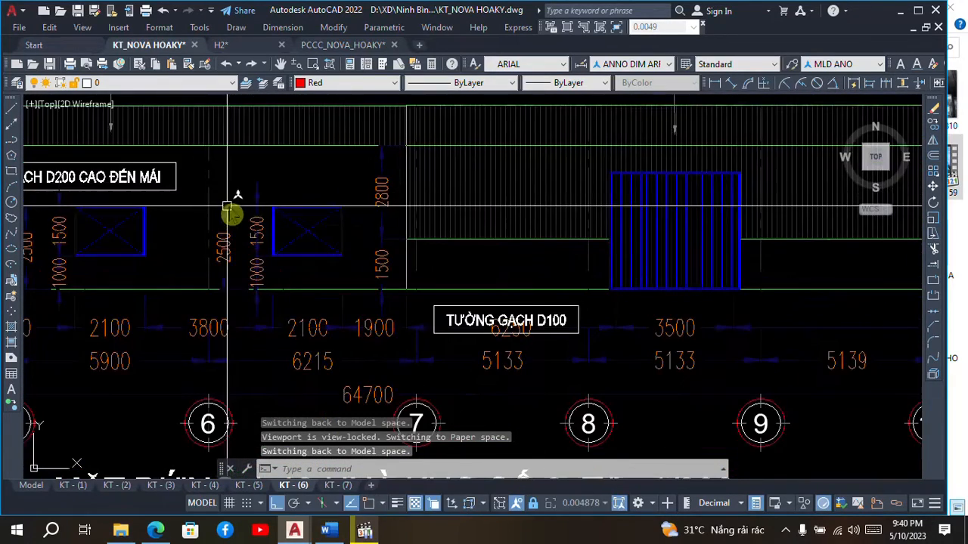
middle_drag(227, 206, 352, 210)
scroll(227, 216, down, 2)
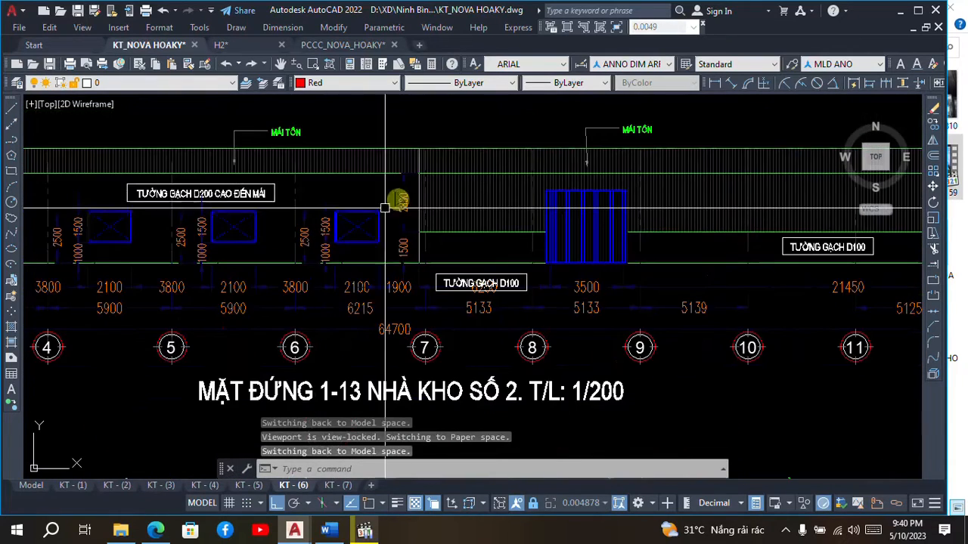
scroll(409, 202, down, 2)
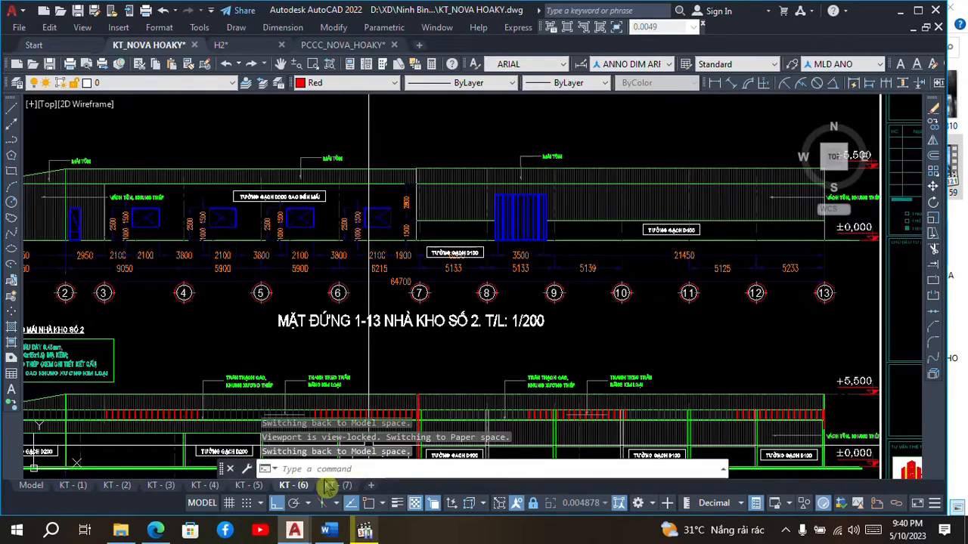
Open layout KT - (7) and look over the door and window details, including door D4 and window S1.
click(344, 485)
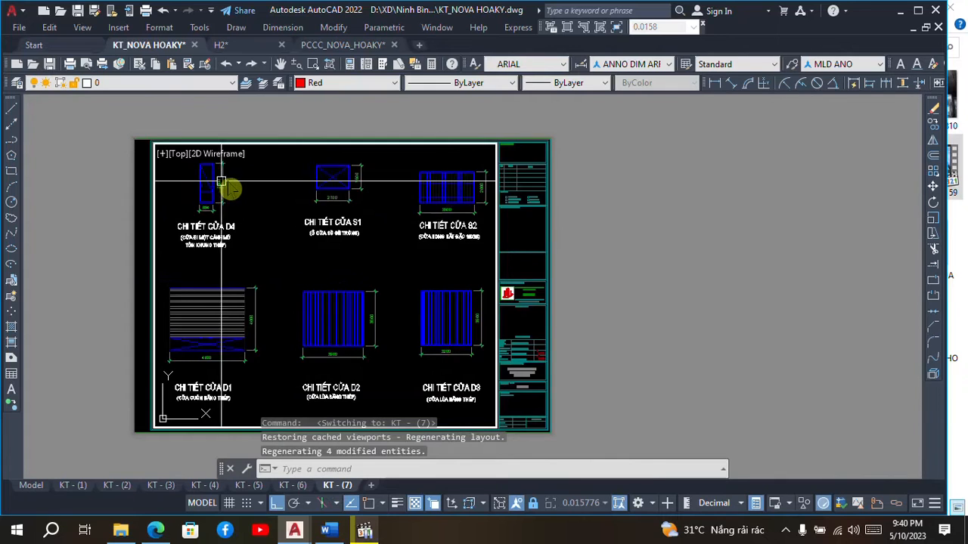
scroll(221, 182, up, 2)
scroll(459, 143, down, 2)
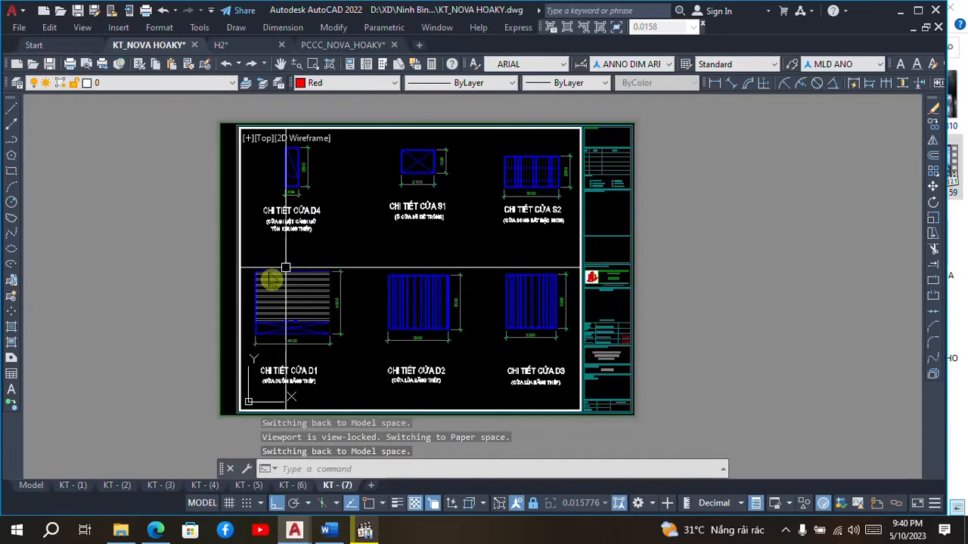
scroll(285, 268, up, 3)
scroll(459, 229, down, 2)
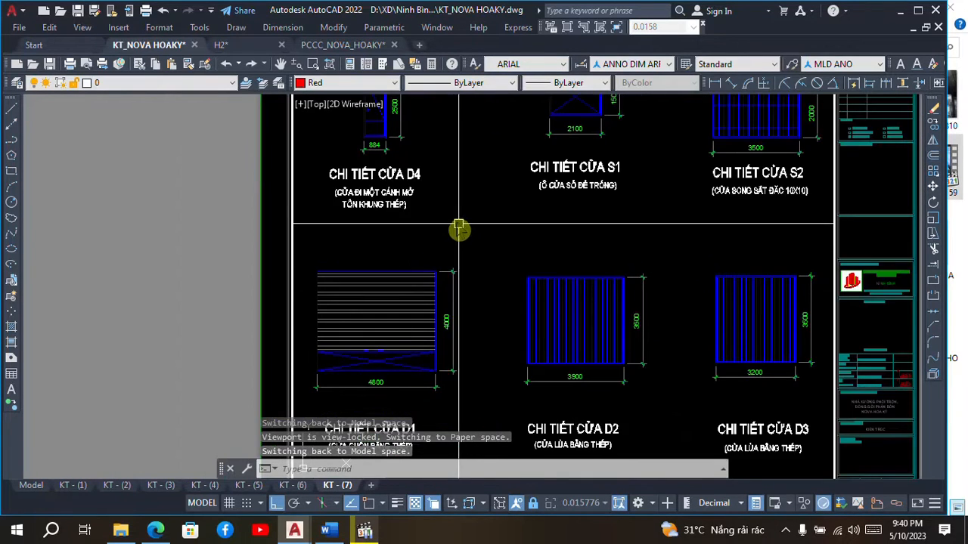
scroll(459, 229, down, 2)
scroll(421, 194, up, 1)
scroll(426, 310, down, 1)
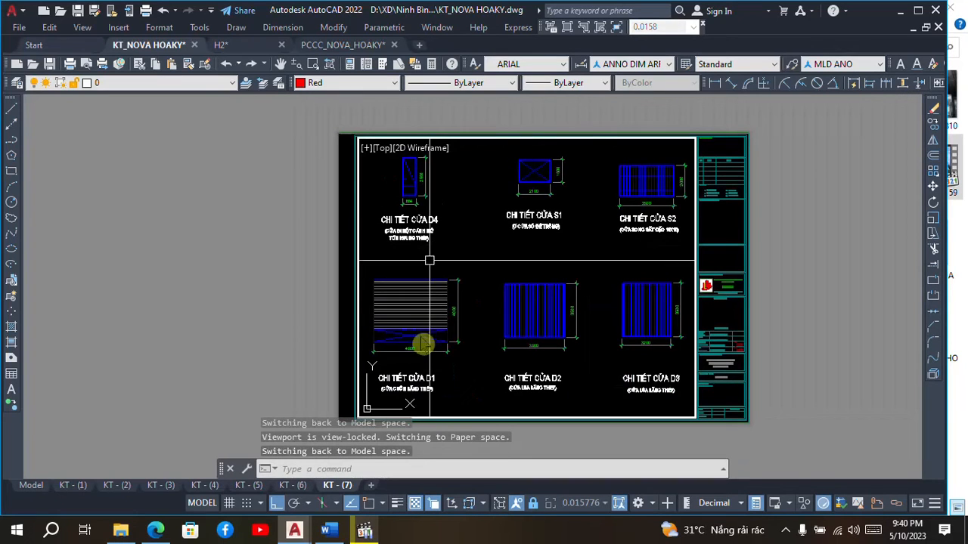
Examine the material notes of steel doors D1, D2 and D3 and the S2 barred window detail.
scroll(405, 382, up, 3)
scroll(394, 333, down, 2)
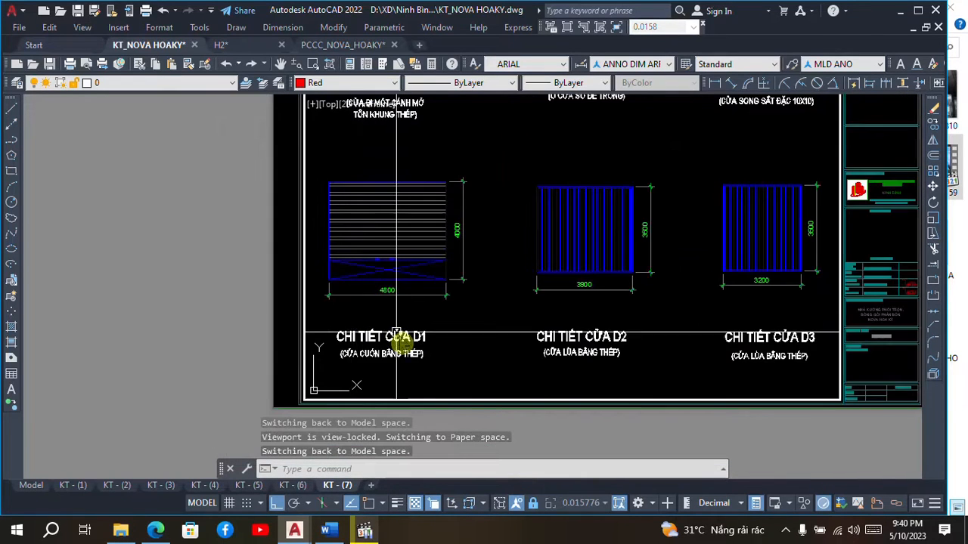
scroll(400, 333, up, 2)
scroll(400, 333, down, 2)
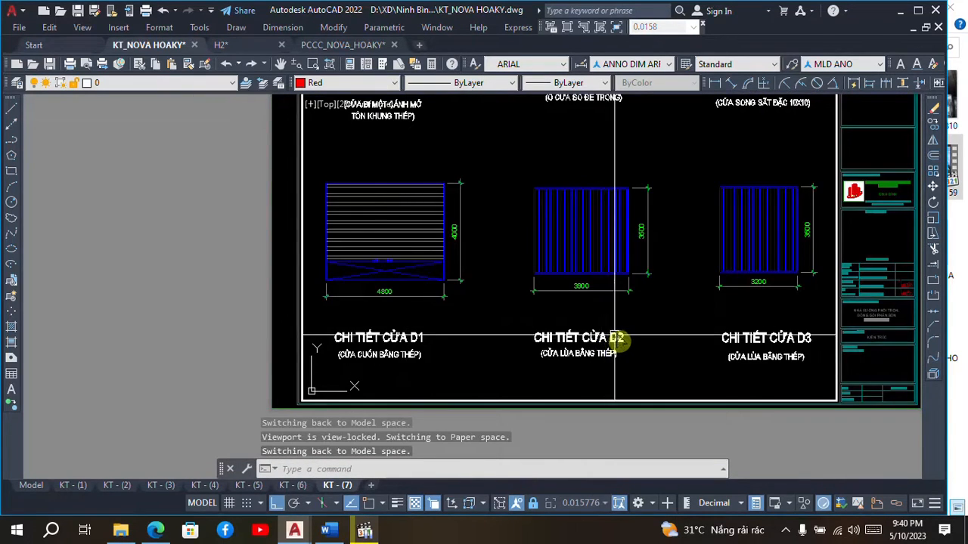
scroll(614, 335, up, 2)
scroll(756, 321, down, 4)
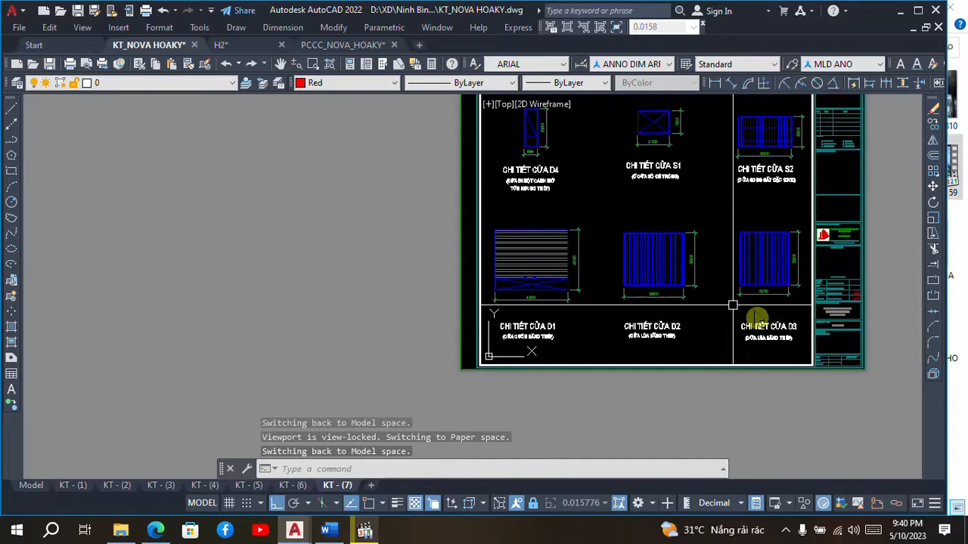
scroll(756, 318, up, 3)
scroll(740, 333, down, 4)
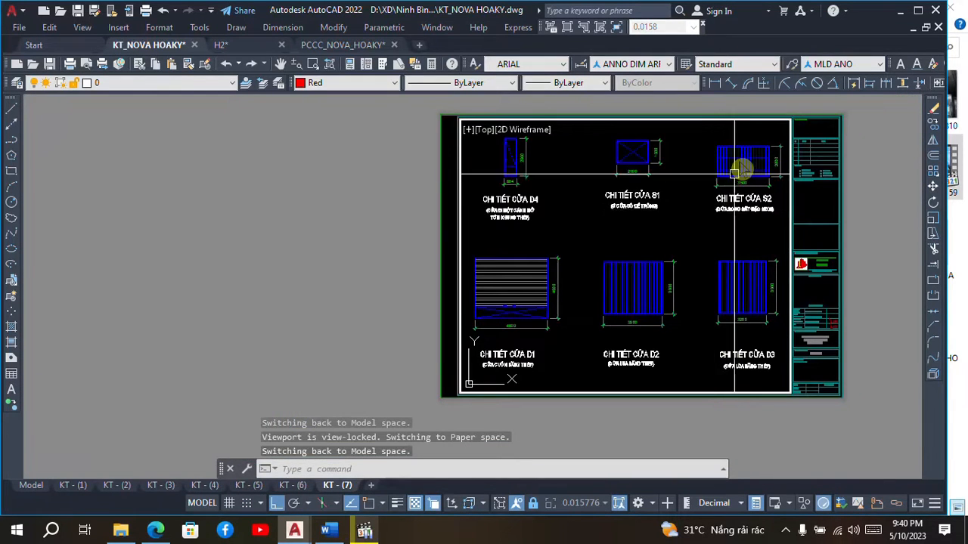
scroll(741, 173, up, 3)
scroll(512, 230, down, 3)
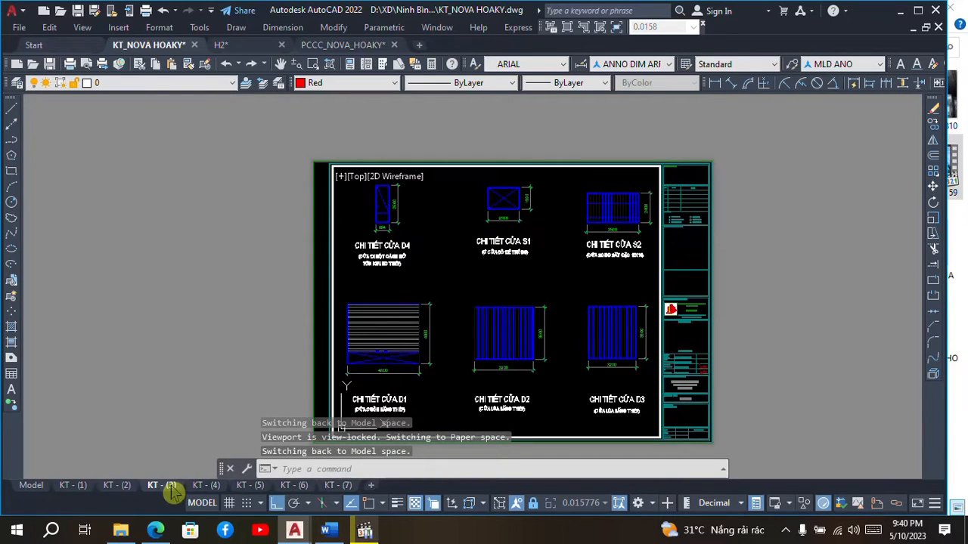
Open layout KT - (2) and examine the S1 windows and walls around the upper end of warehouse no. 1.
click(163, 485)
click(117, 486)
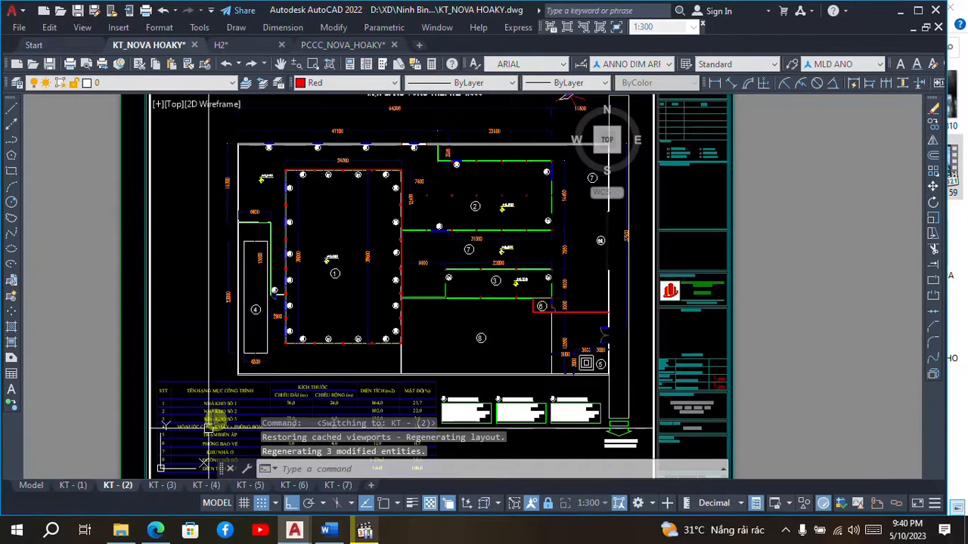
scroll(428, 180, up, 4)
scroll(432, 172, up, 4)
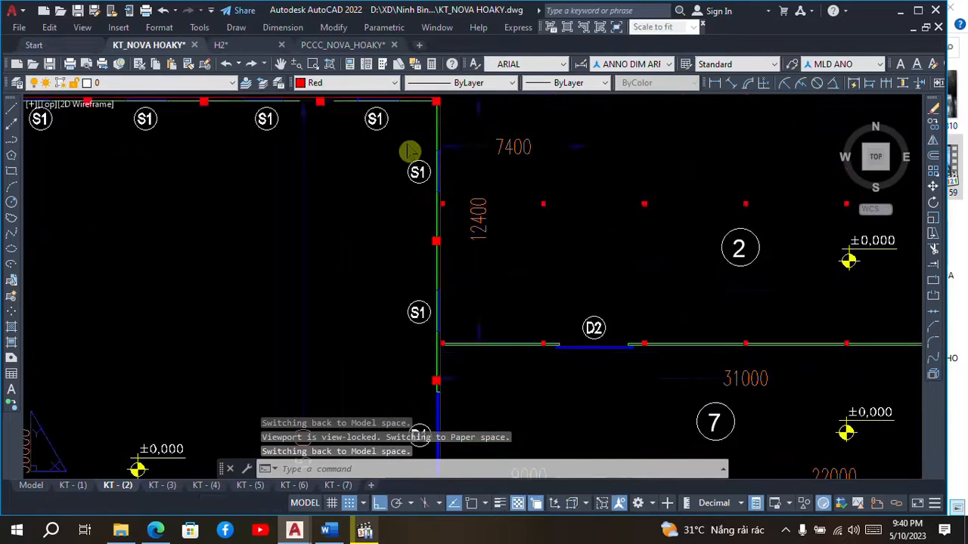
middle_drag(417, 198, 560, 325)
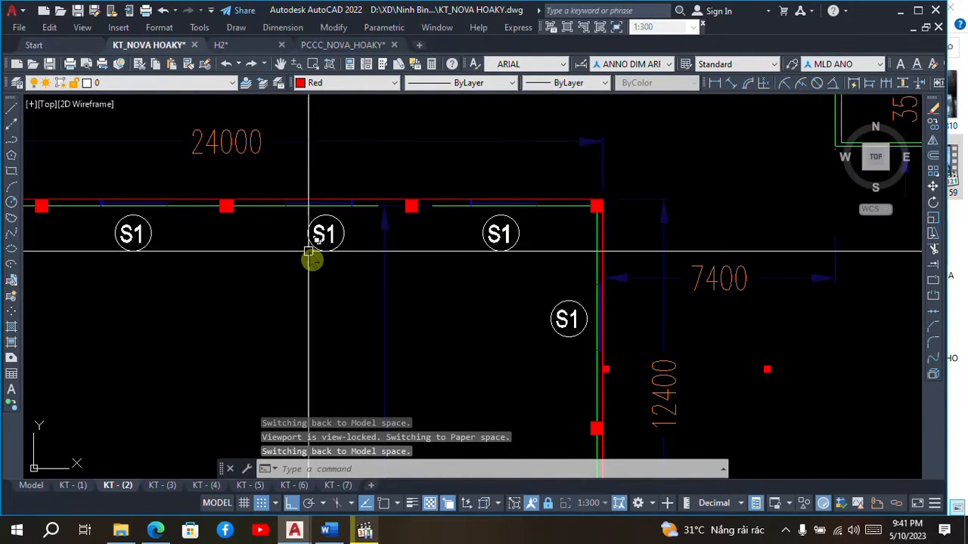
middle_drag(310, 258, 401, 229)
scroll(233, 200, down, 3)
scroll(233, 201, down, 3)
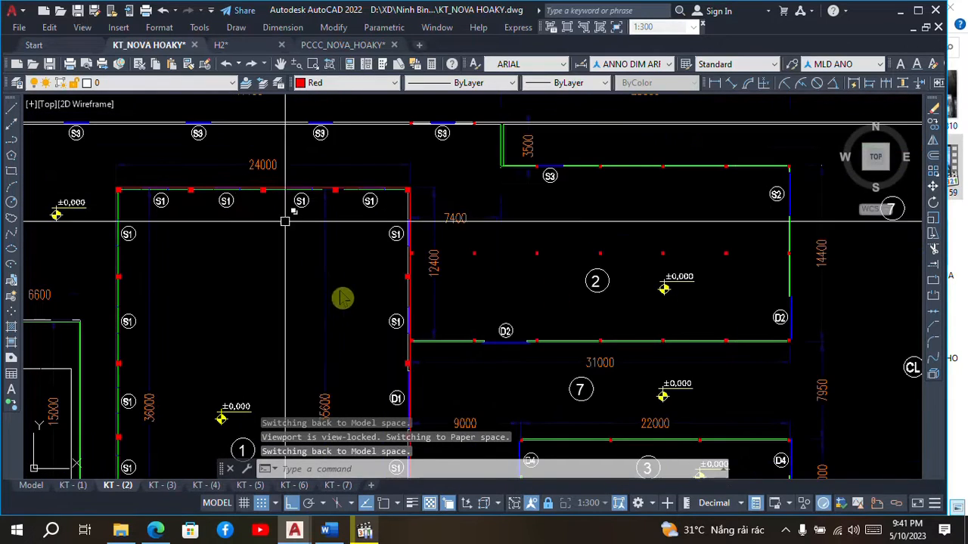
Examine door D1 of warehouse no. 1 and its position on the site plan.
middle_drag(385, 335, 411, 250)
scroll(422, 333, up, 4)
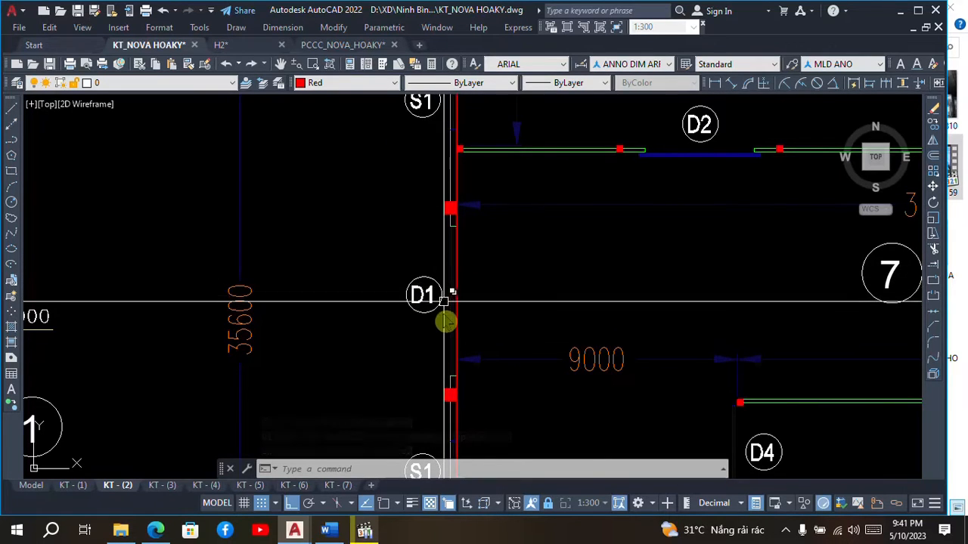
scroll(456, 288, up, 2)
scroll(443, 269, down, 2)
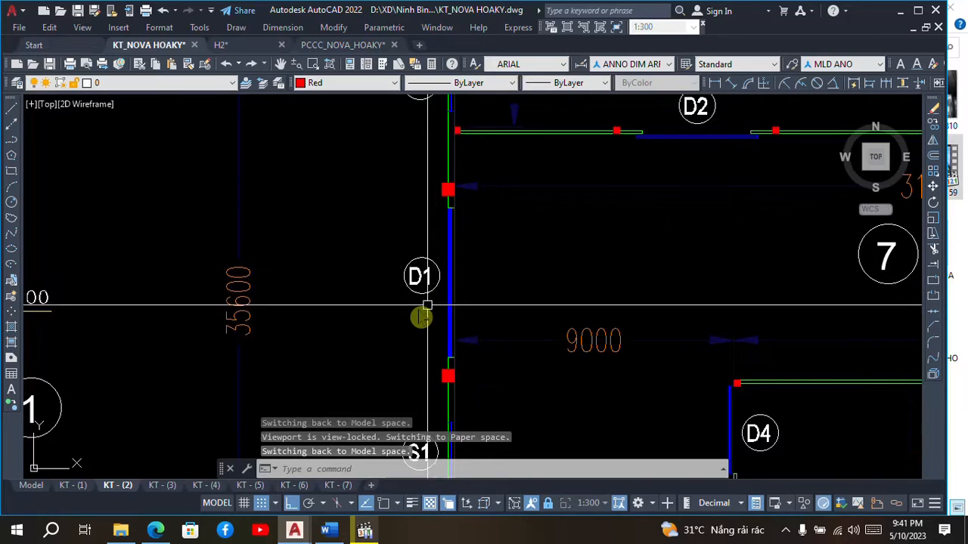
scroll(424, 304, up, 3)
scroll(454, 274, down, 2)
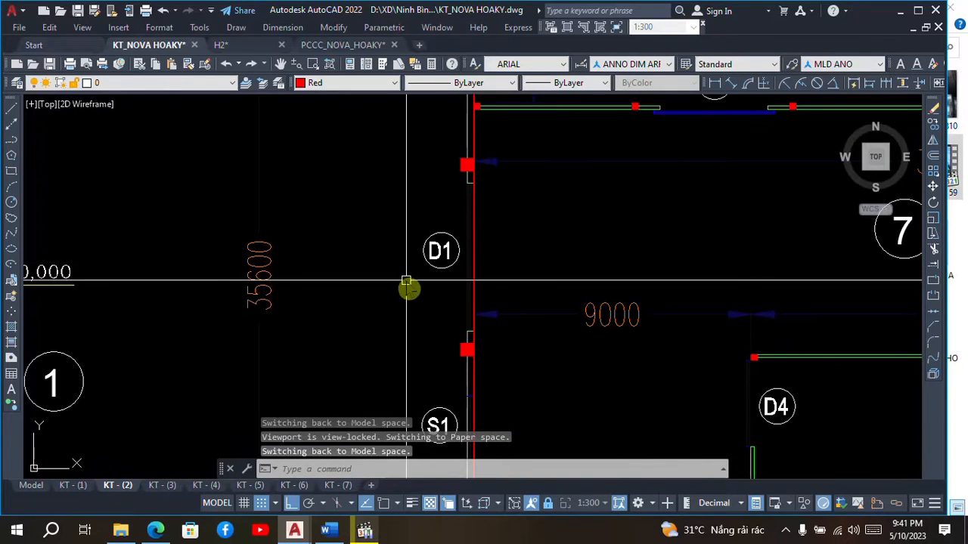
scroll(469, 270, down, 3)
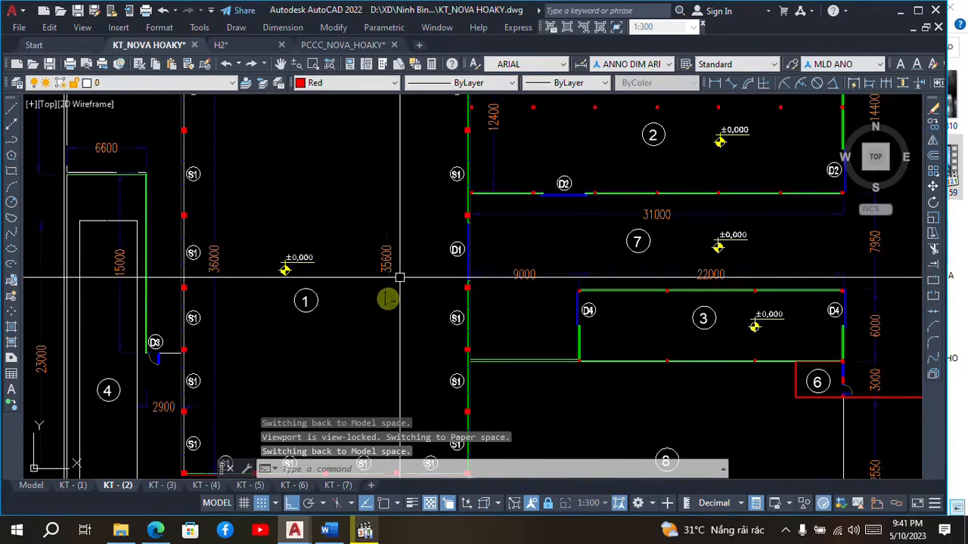
scroll(444, 280, down, 3)
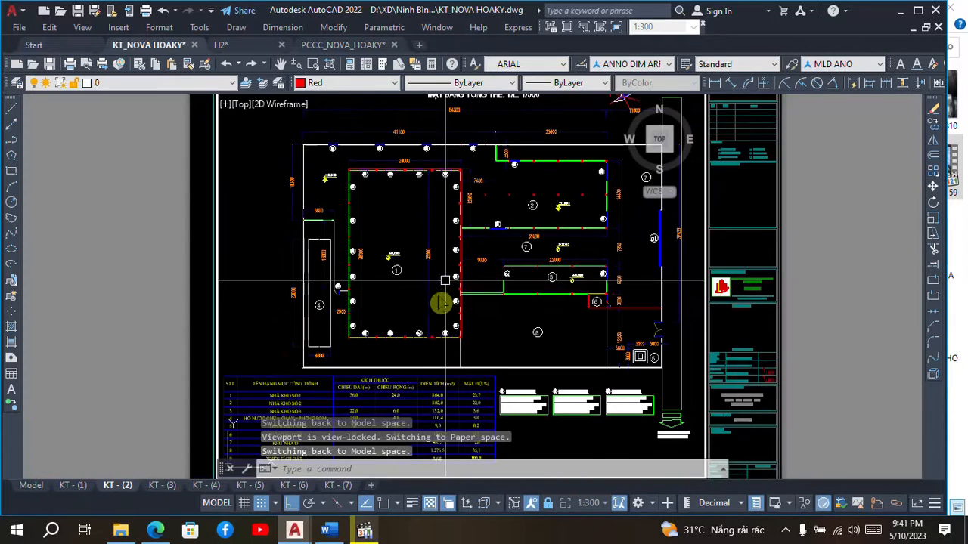
Examine the wall, column and window S1 beside door D1, facing warehouses no. 2 and 3.
scroll(445, 281, up, 3)
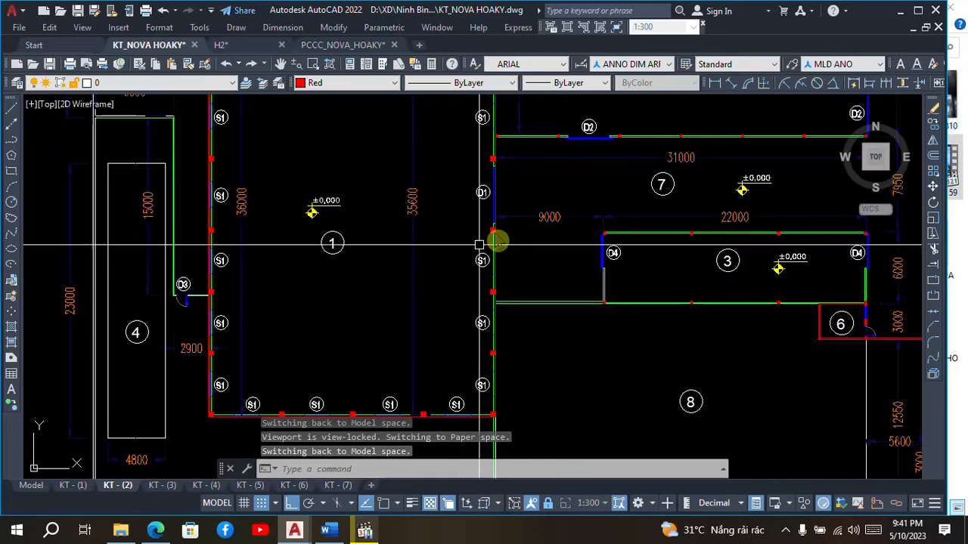
scroll(499, 211, up, 3)
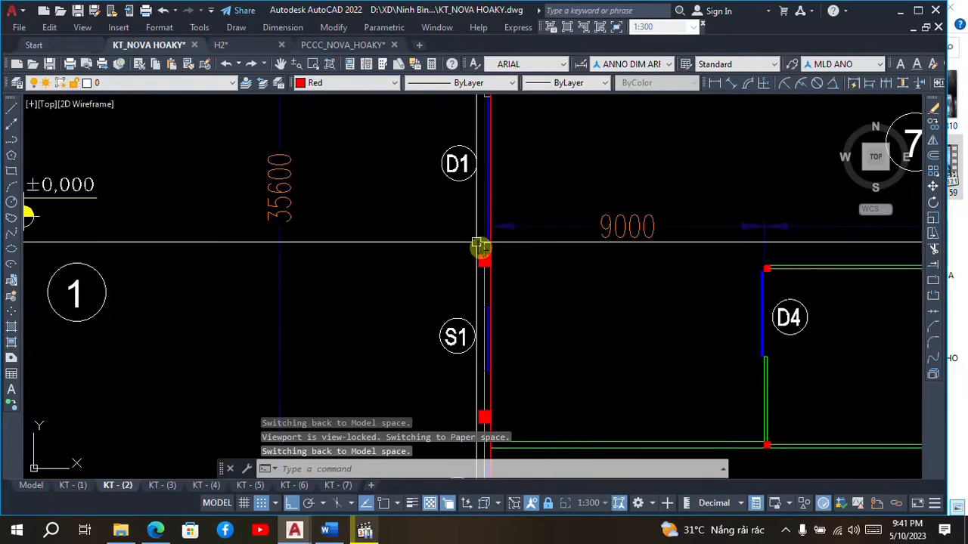
scroll(458, 244, up, 3)
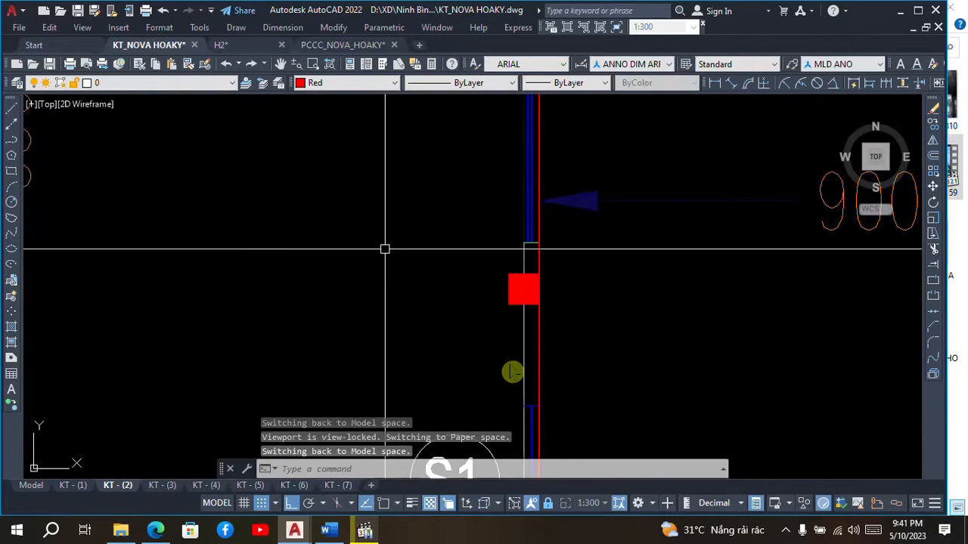
scroll(558, 272, down, 3)
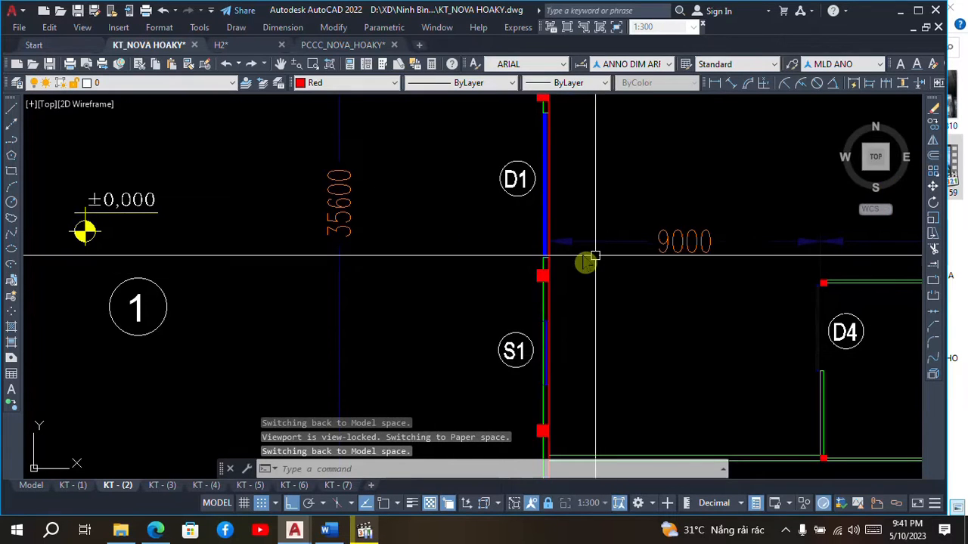
scroll(583, 259, down, 3)
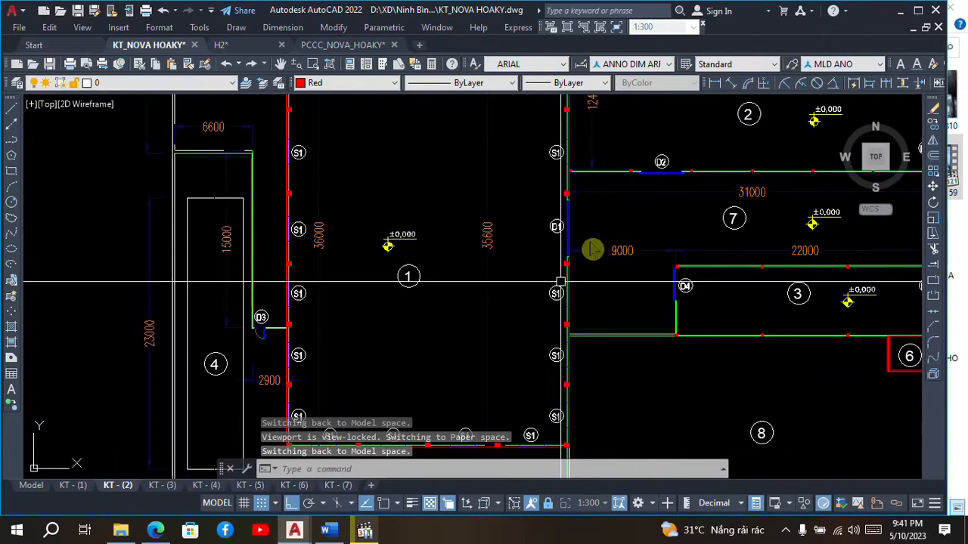
scroll(587, 202, up, 4)
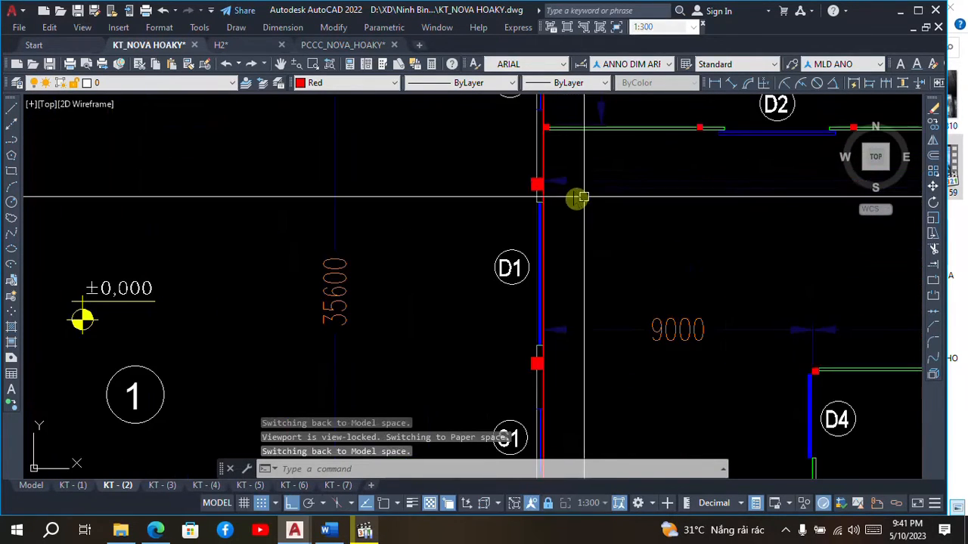
scroll(598, 292, down, 2)
scroll(599, 292, down, 2)
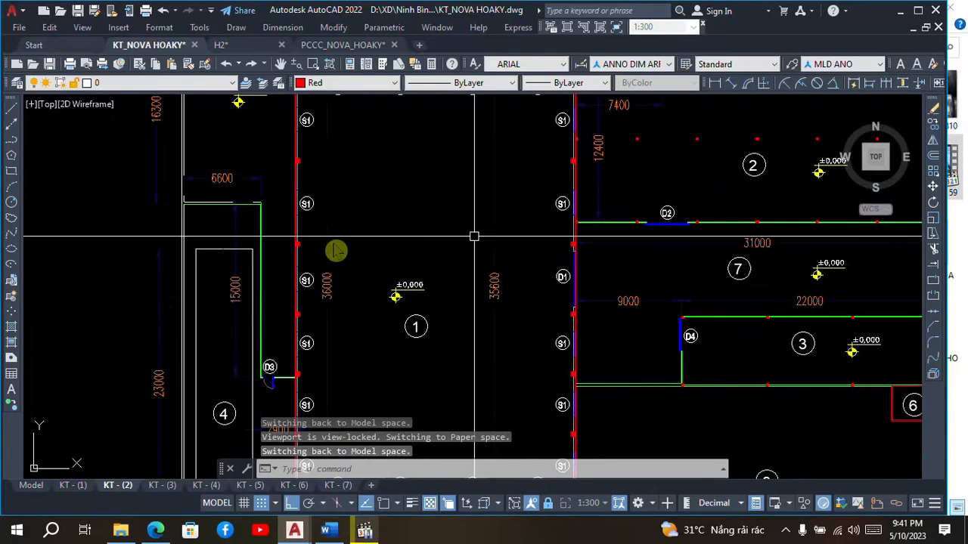
scroll(461, 250, down, 2)
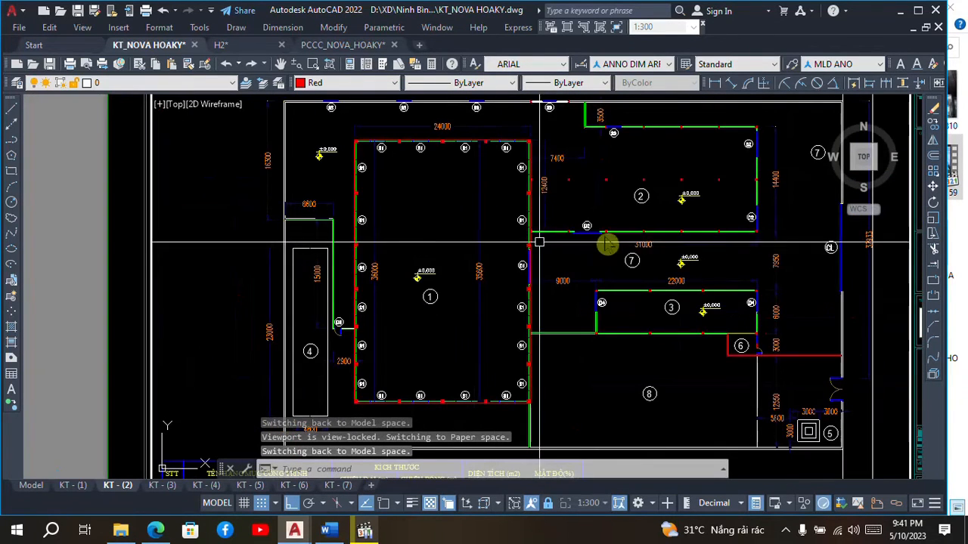
scroll(649, 241, up, 2)
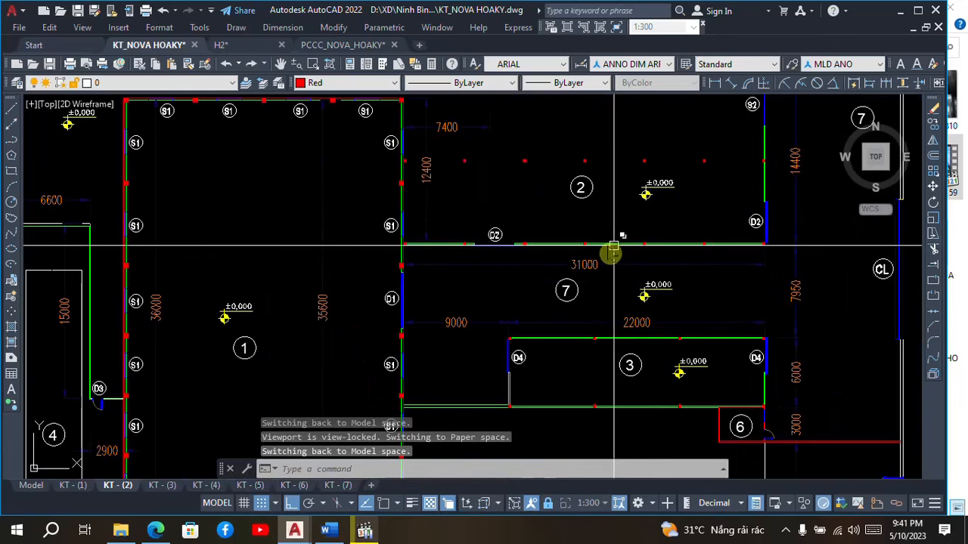
Return the drawing to model space and switch to the Word document THIẾT KẾ PHÒNG CHÁY CHỮA CHÁY TỪ A -Z.
click(32, 487)
click(327, 531)
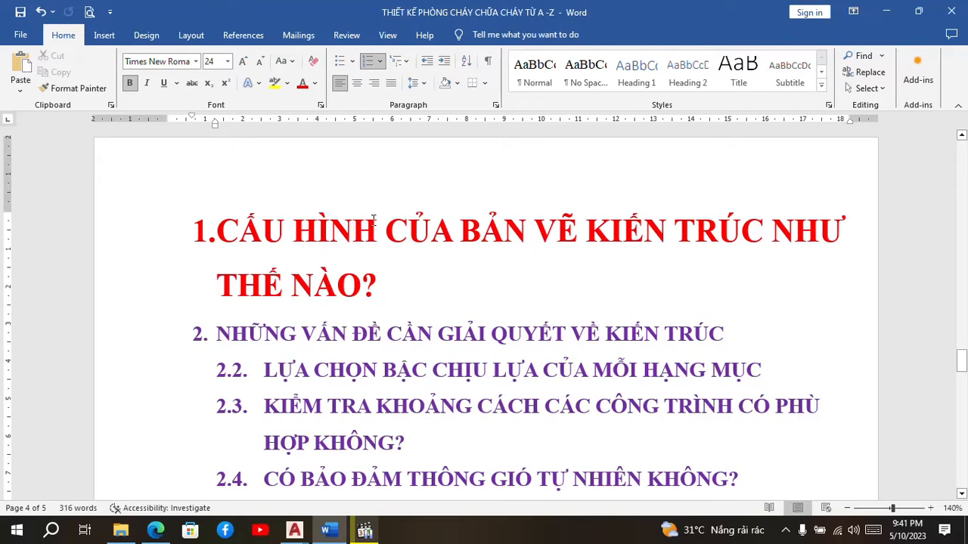
drag(211, 233, 385, 269)
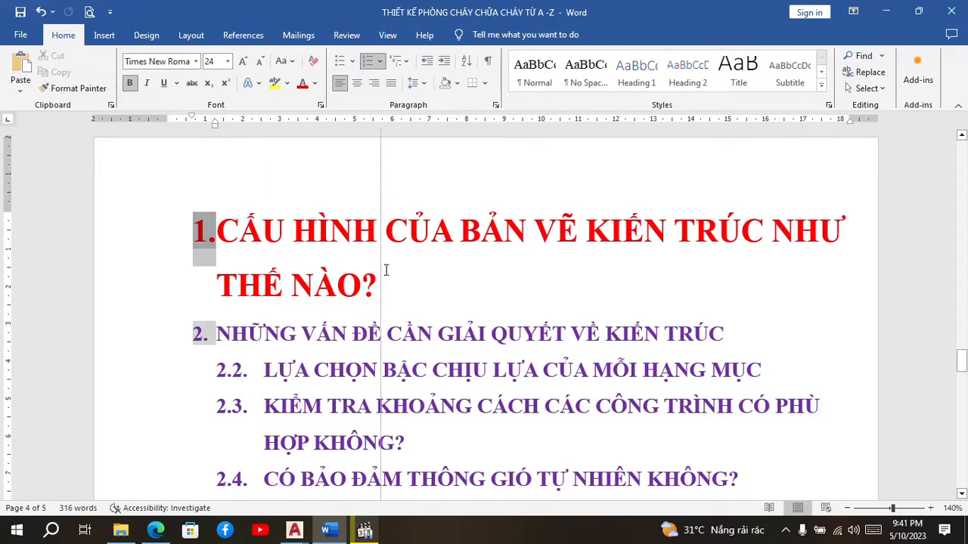
drag(252, 266, 251, 266)
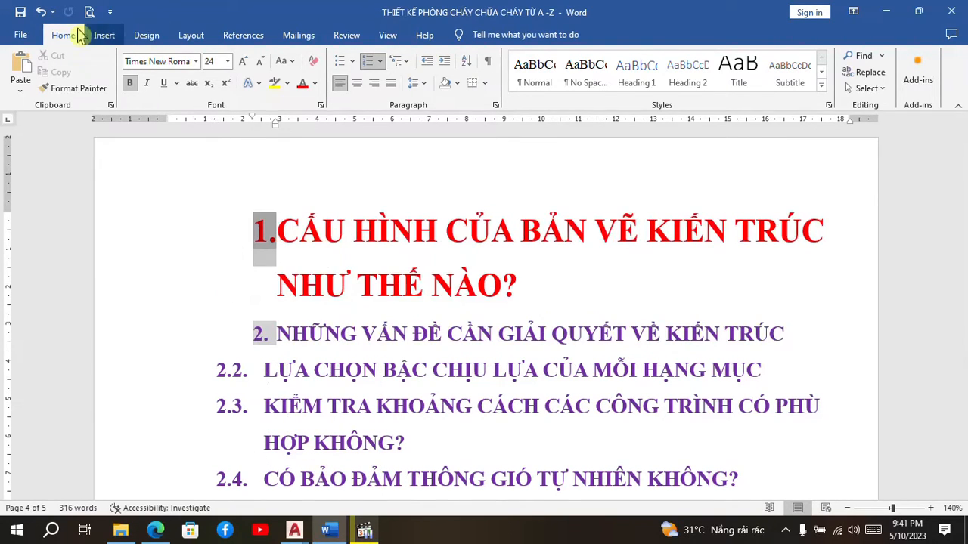
click(41, 13)
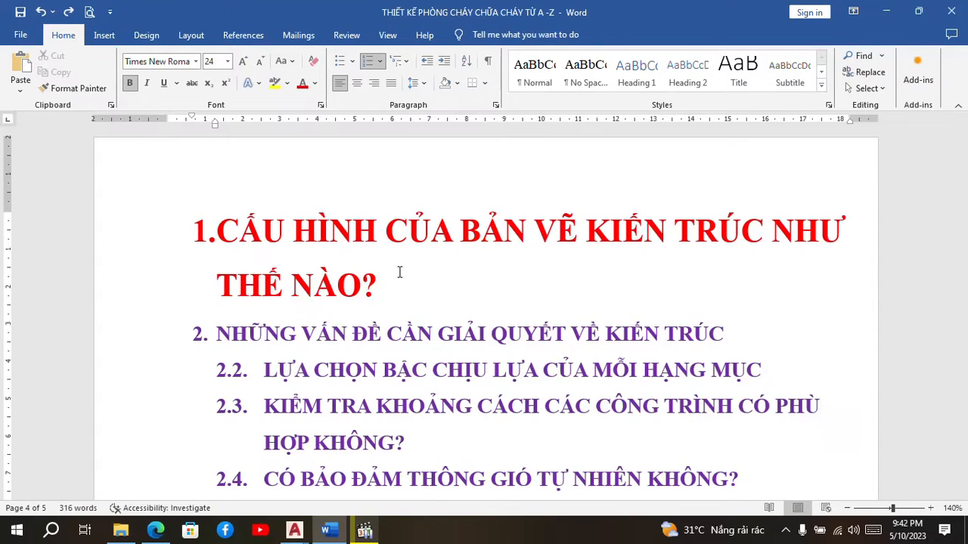
scroll(318, 295, down, 1)
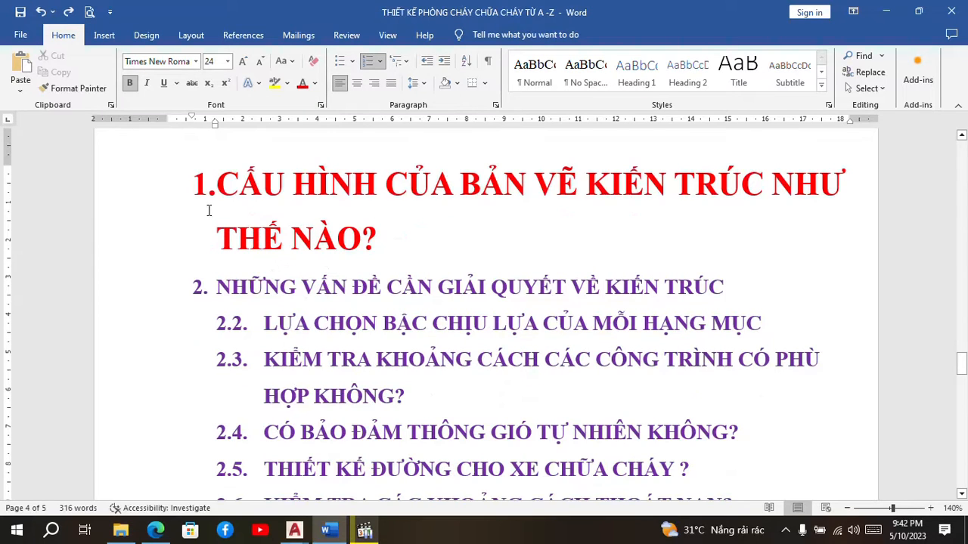
drag(395, 250, 397, 250)
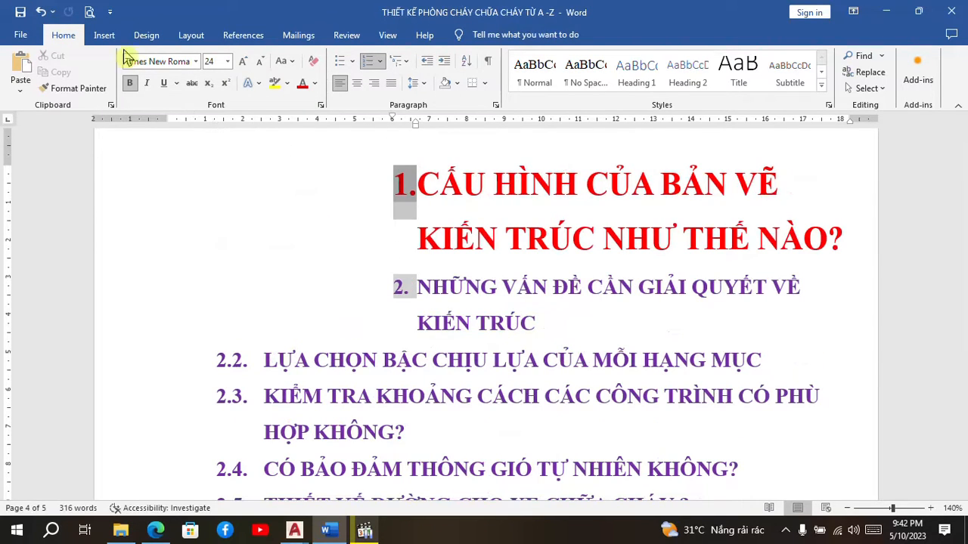
click(41, 13)
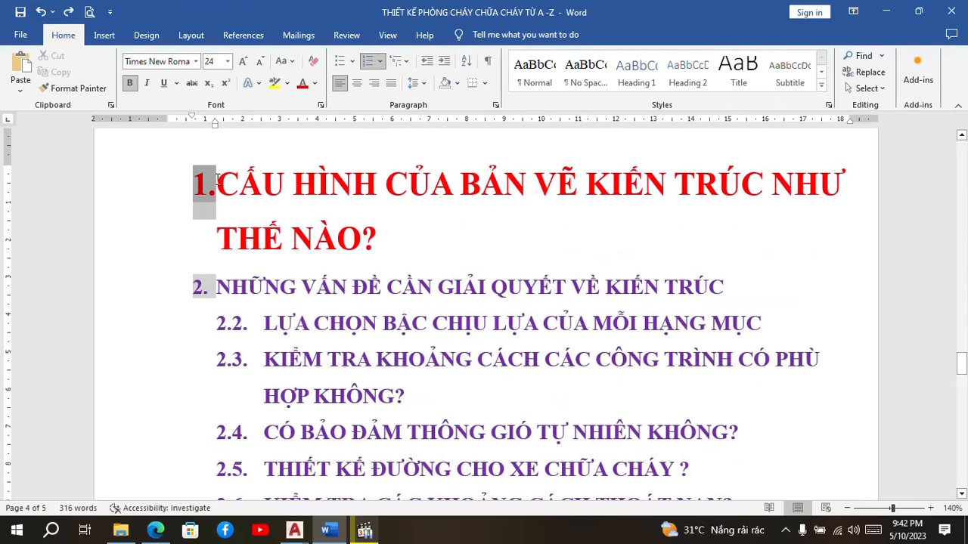
Set heading 1, CẤU HÌNH CỦA BẢN VẼ KIẾN TRÚC NHƯ THẾ NÀO?, to font size 16 and purple.
drag(217, 179, 391, 240)
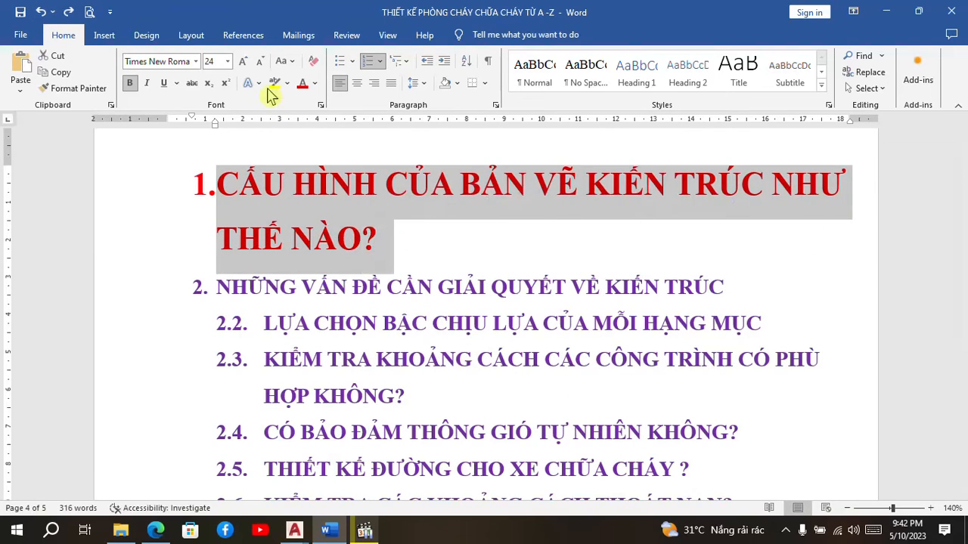
click(228, 62)
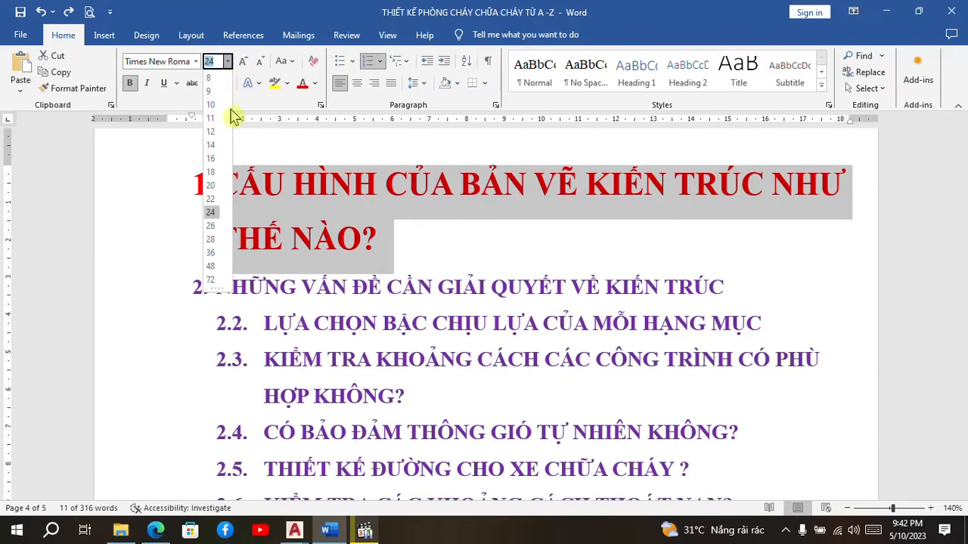
click(212, 159)
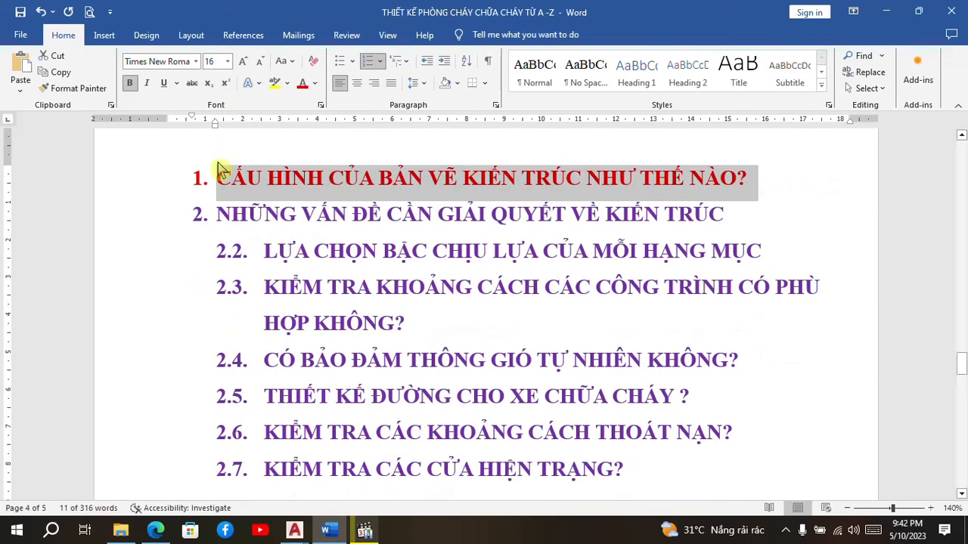
click(315, 83)
click(410, 237)
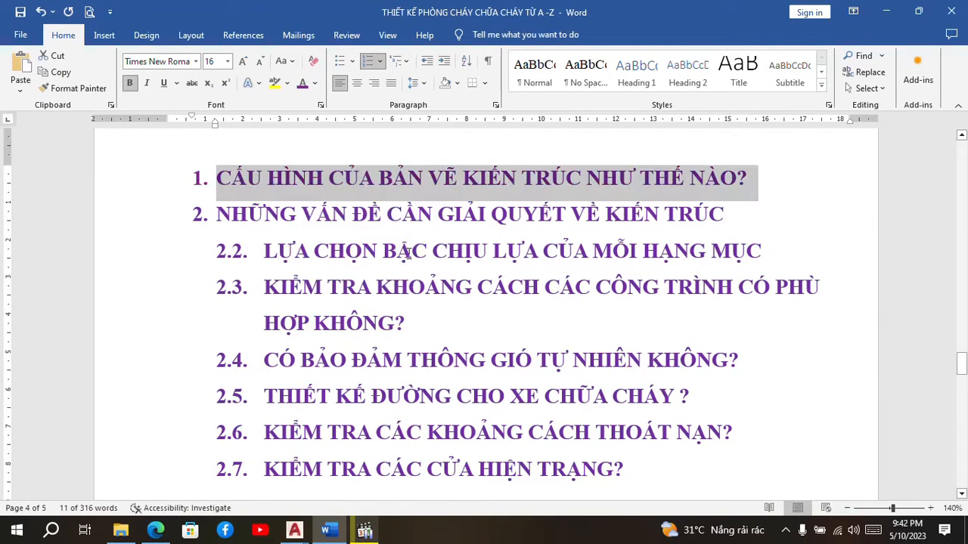
click(281, 222)
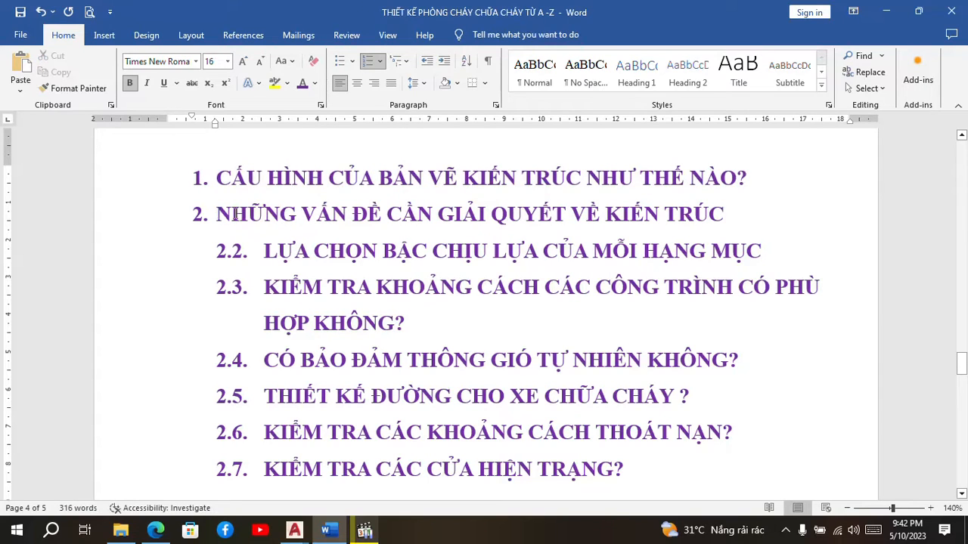
drag(234, 214, 699, 214)
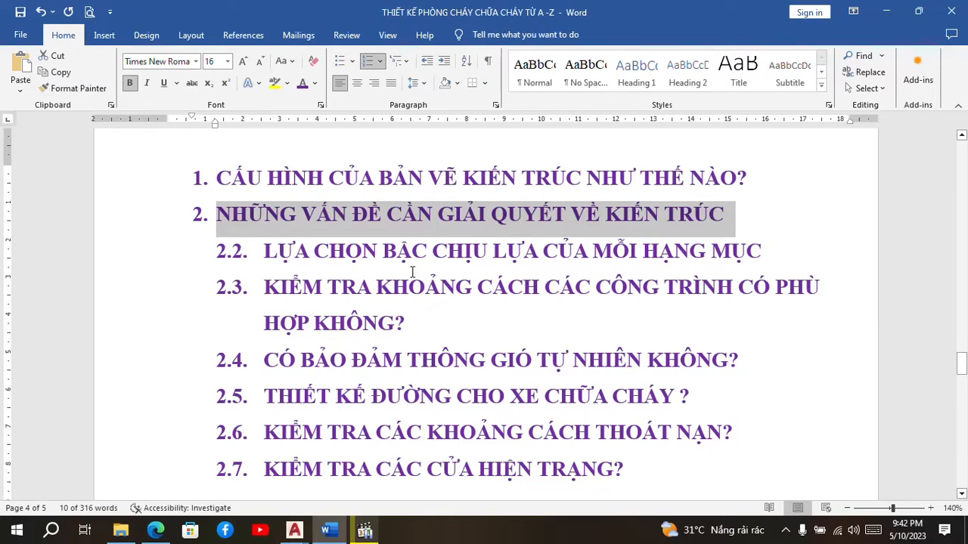
click(422, 312)
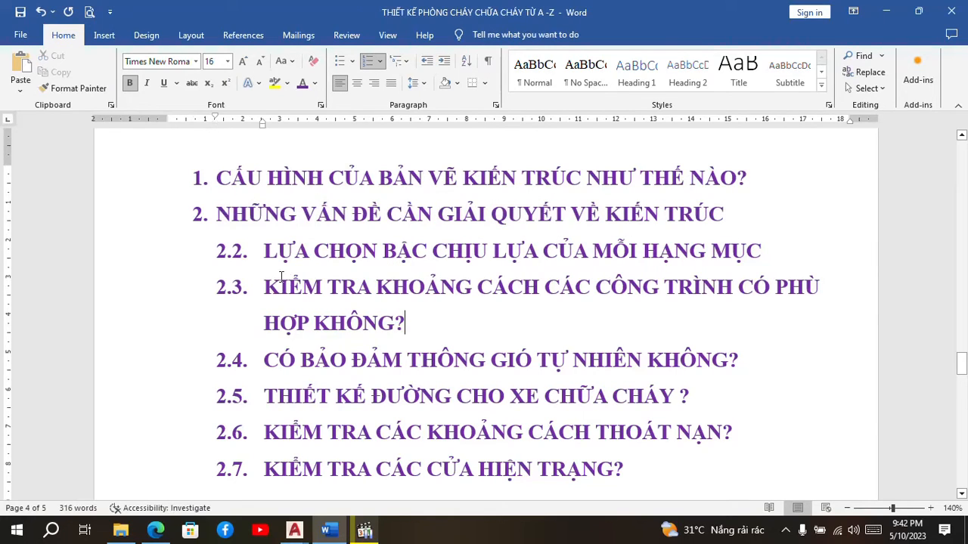
click(234, 255)
key(Tab)
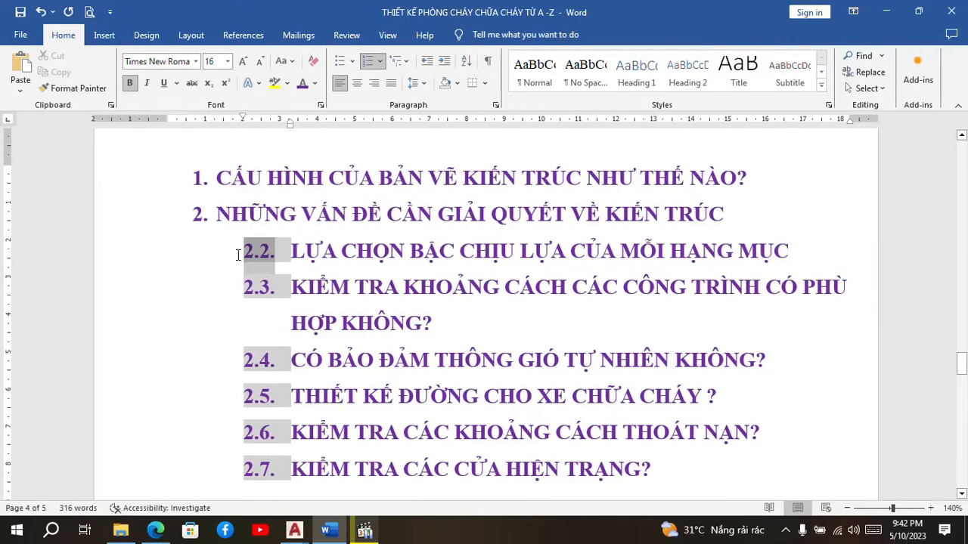
click(43, 14)
Replace the automatic number of the subheading LỰA CHỌN BẬC CHỊU LỰA CỦA MỖI HẠNG MỤC with 2.1.
click(263, 252)
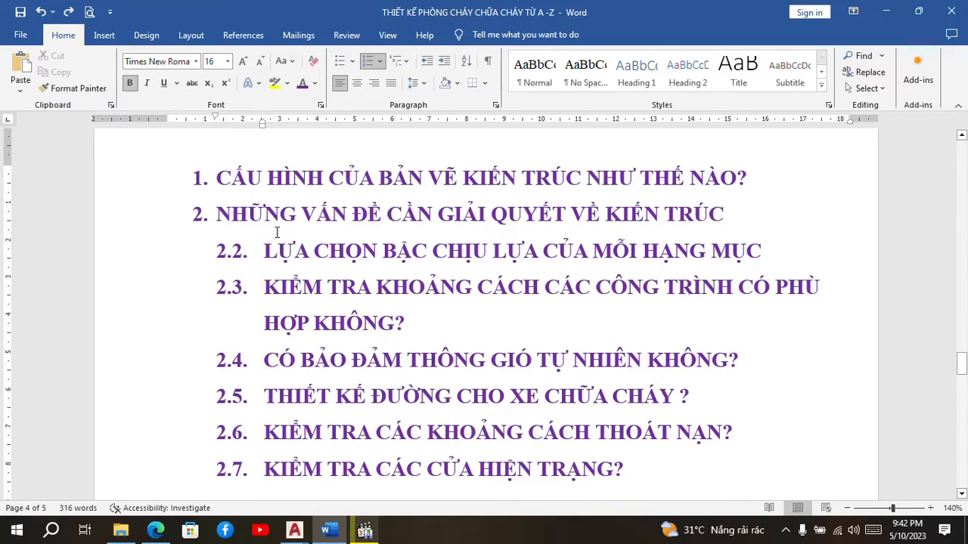
text(2.1)
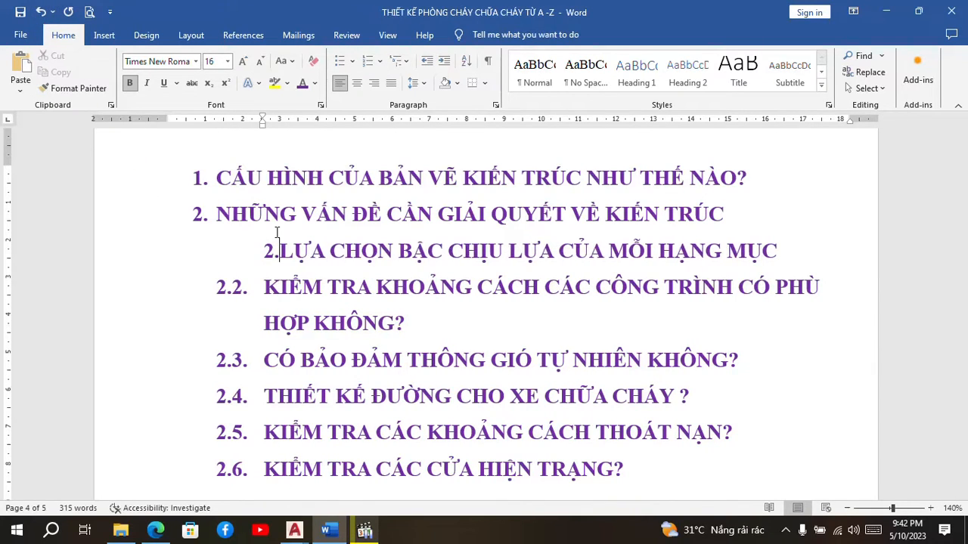
key(Tab)
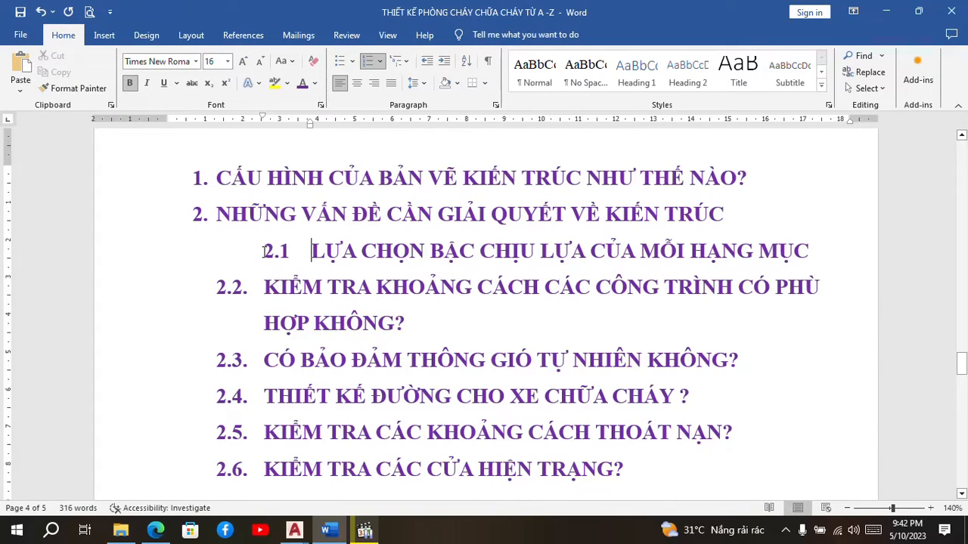
key(BackSpace)
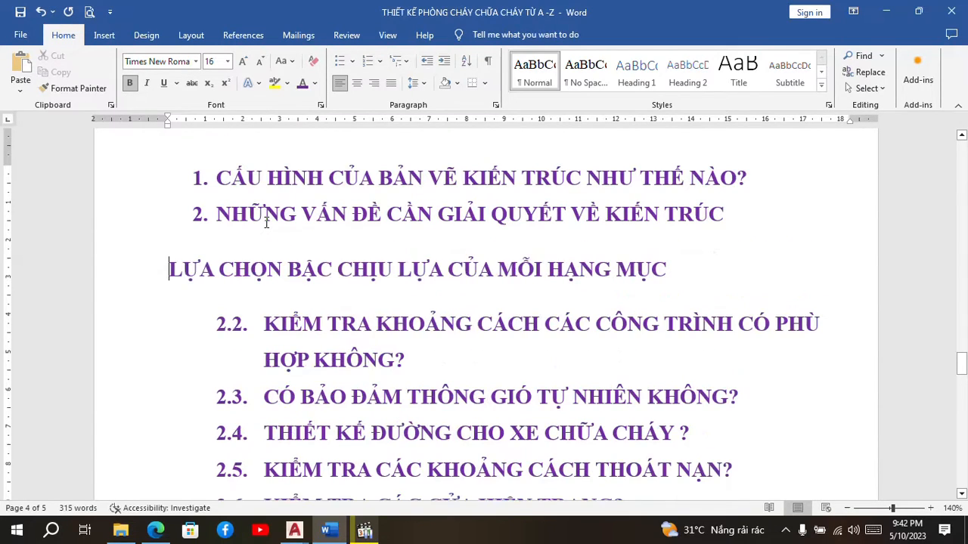
text(2.1)
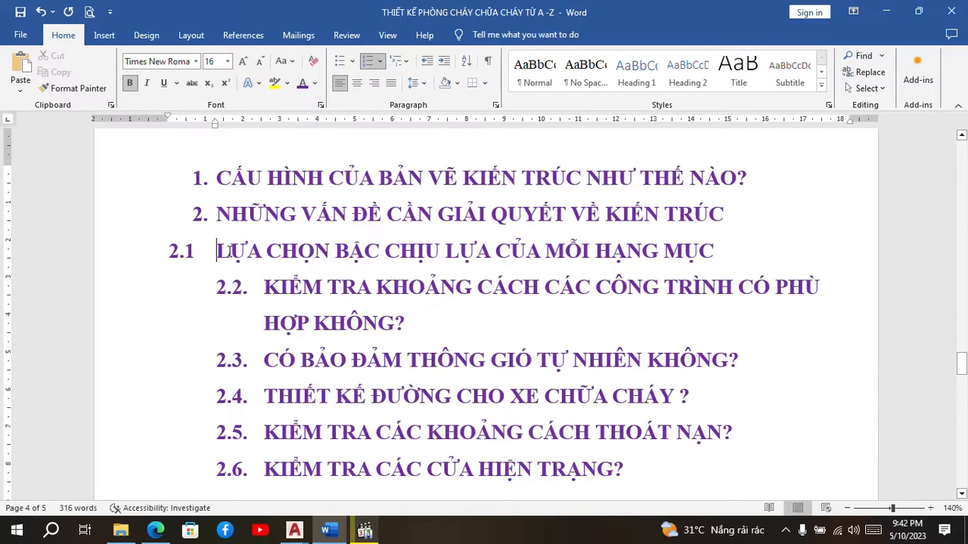
Format subheading 2.1, LỰA CHỌN BẬC CHỊU LỰA CỦA MỖI HẠNG MỤC, in red at font size 24.
drag(228, 252, 639, 252)
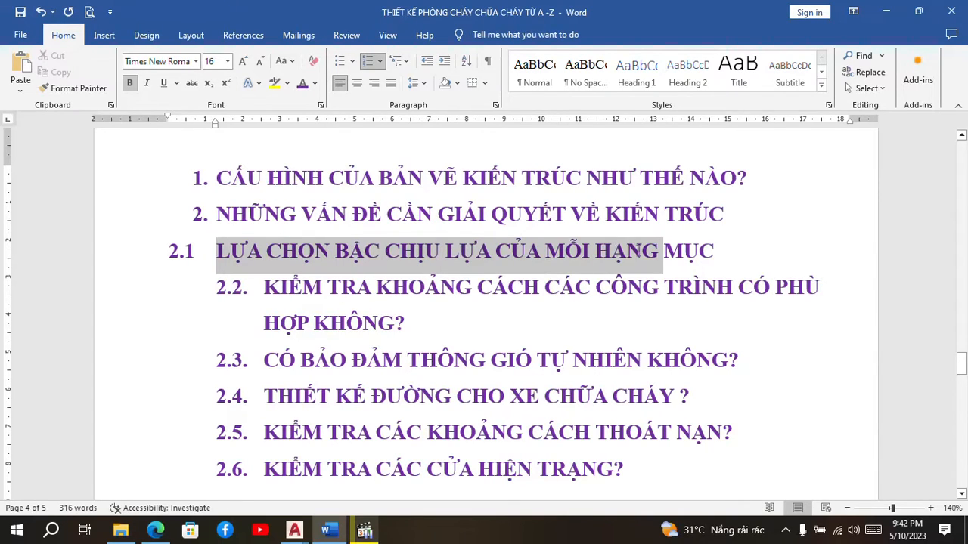
drag(714, 254, 691, 257)
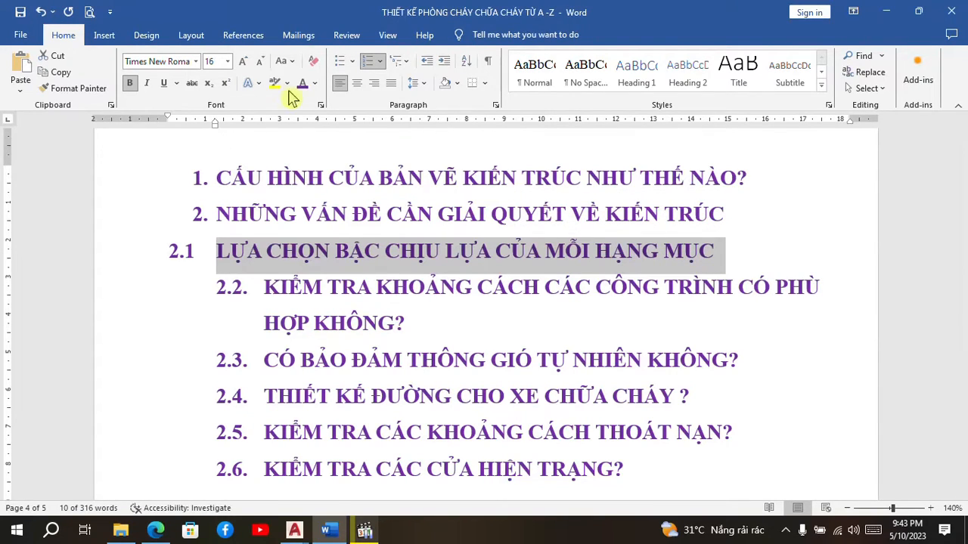
click(313, 85)
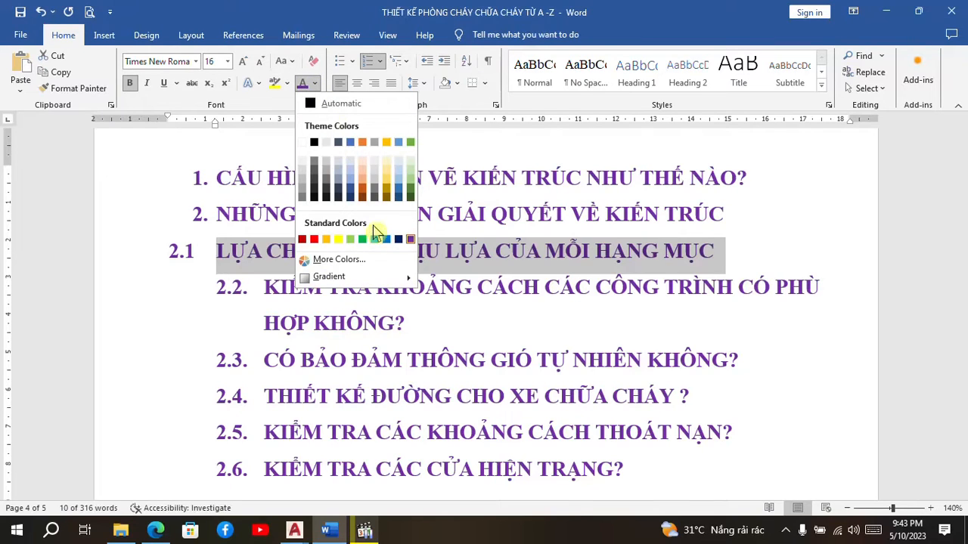
click(314, 239)
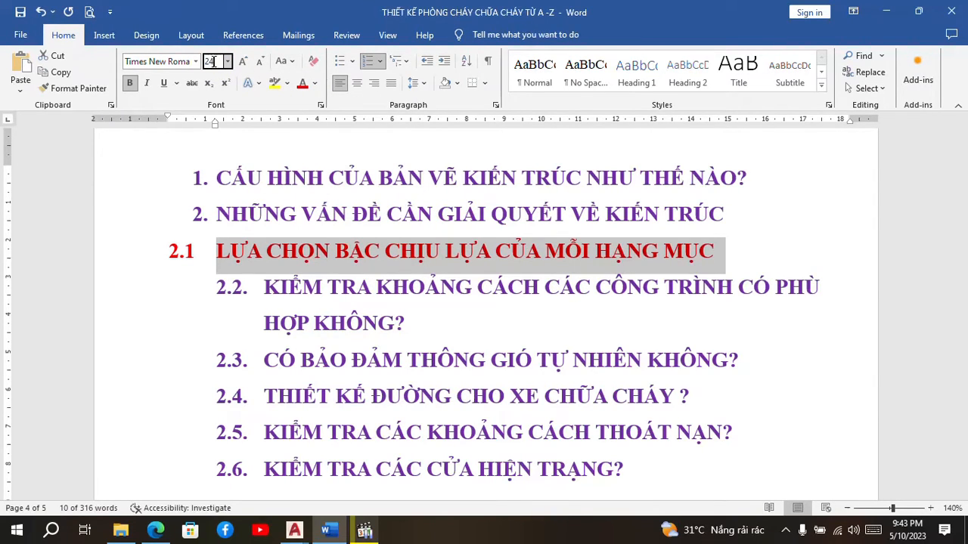
key(Return)
click(496, 317)
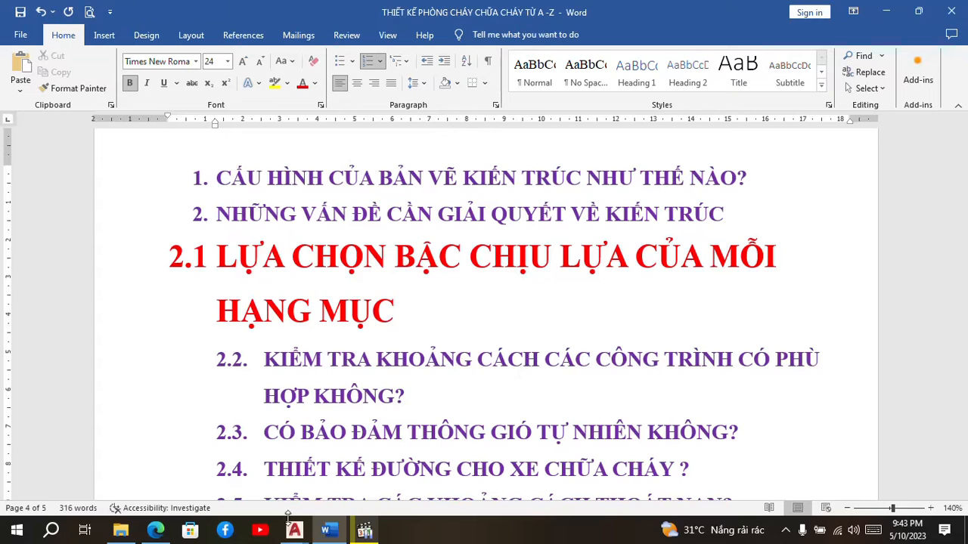
Switch to KT_NOVA HOAKY.dwg in AutoCAD and examine the BẬC CHỊU LỬA CỦA CÔNG TRÌNH table on sheet KT - (1).
mouse_move(291, 537)
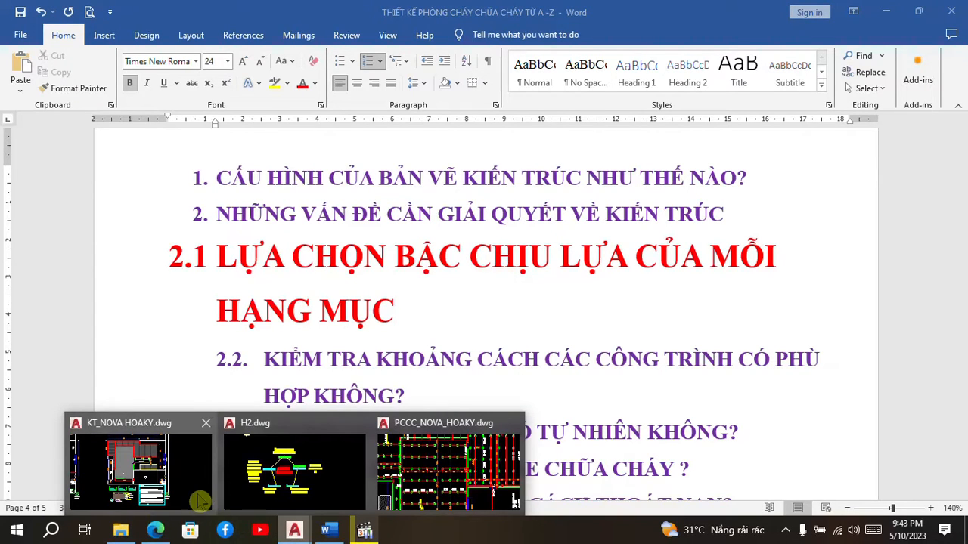
click(173, 492)
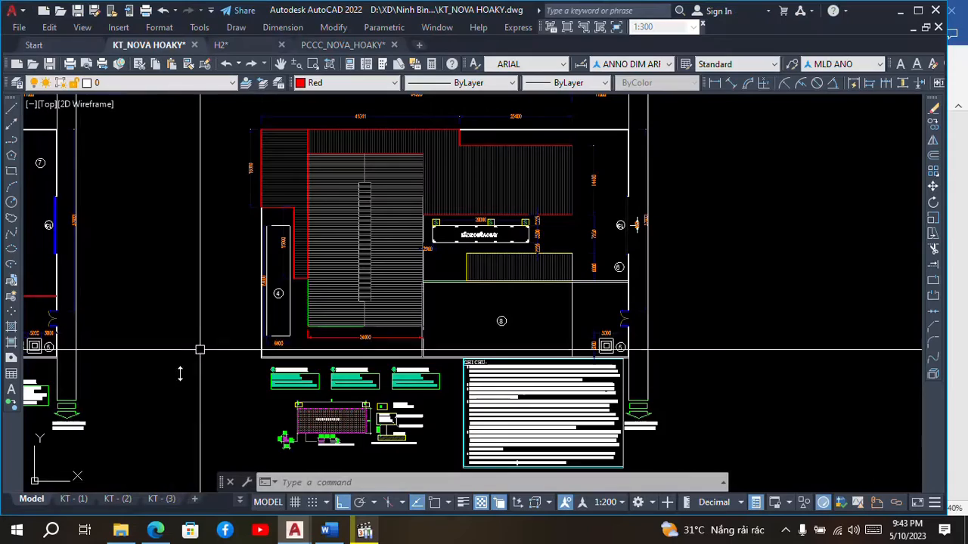
click(74, 500)
scroll(567, 273, down, 2)
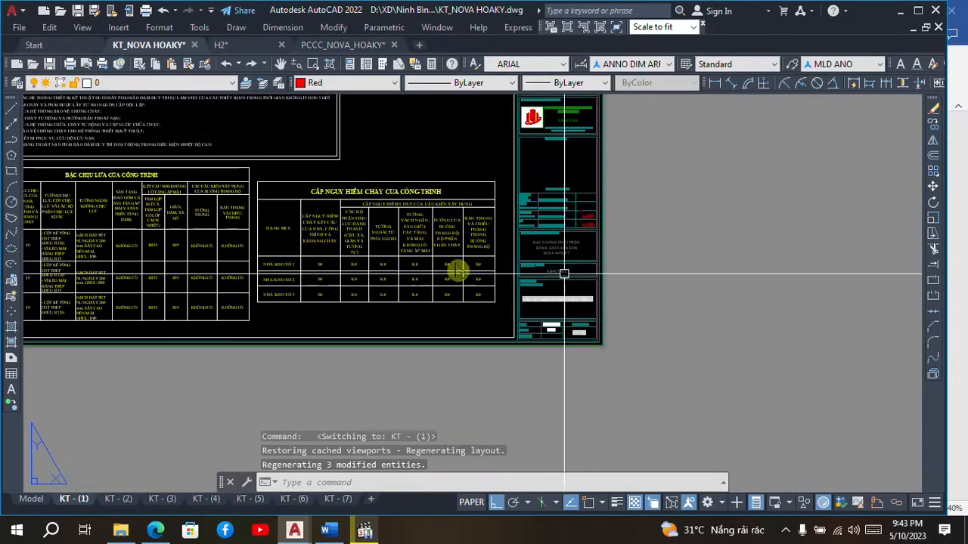
middle_drag(169, 203, 478, 219)
scroll(410, 202, up, 5)
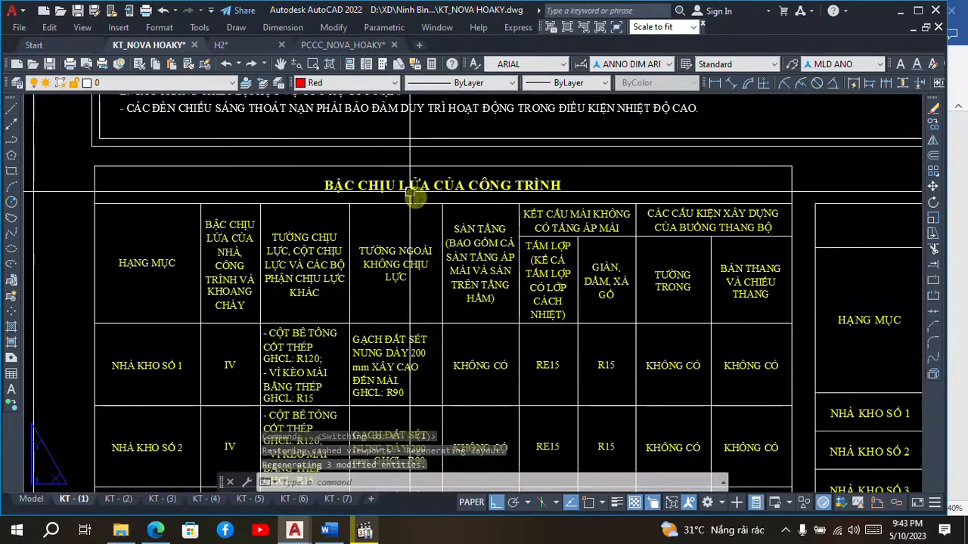
scroll(417, 243, down, 5)
scroll(416, 243, down, 4)
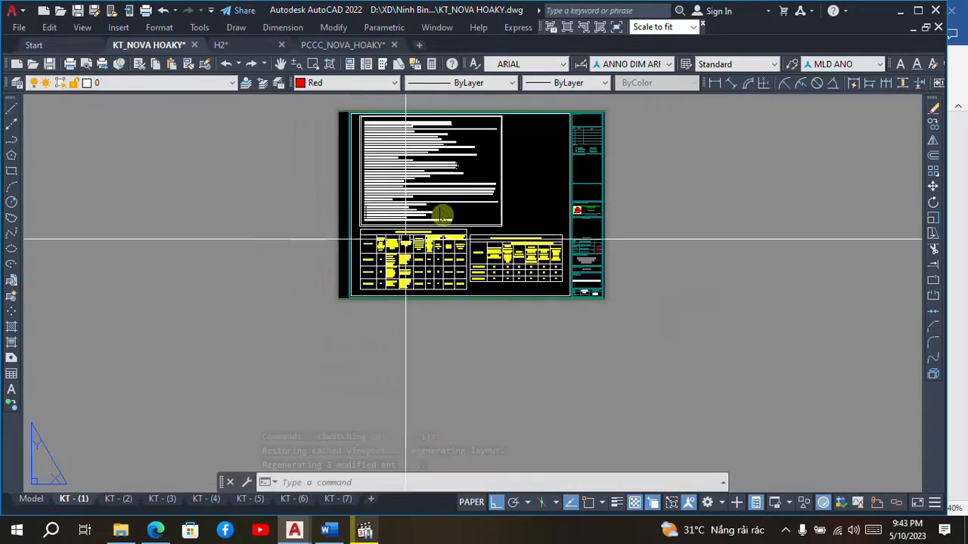
Read the THUYẾT MINH KIẾN TRÚC notes on sheet KT - (1), including the applied standards and the warehouse descriptions.
scroll(421, 151, up, 6)
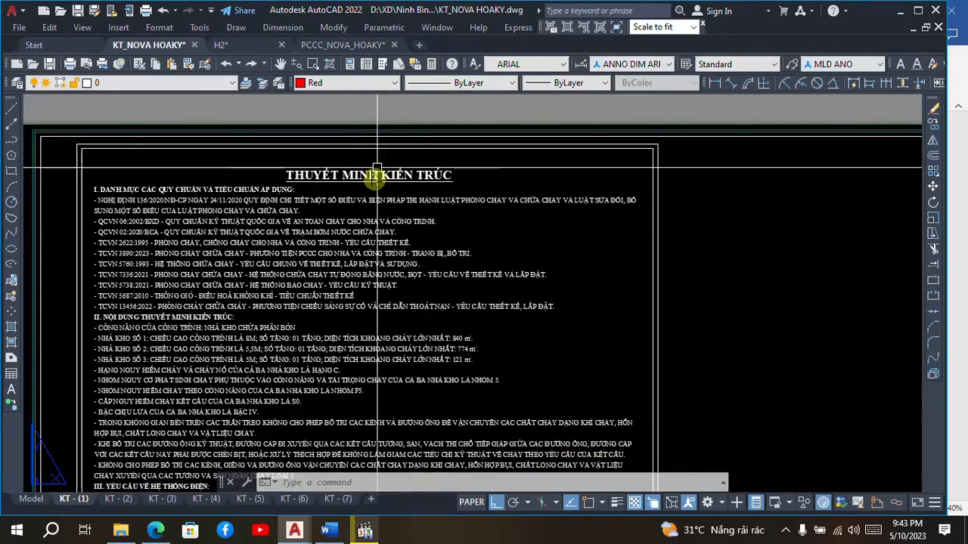
scroll(396, 176, down, 5)
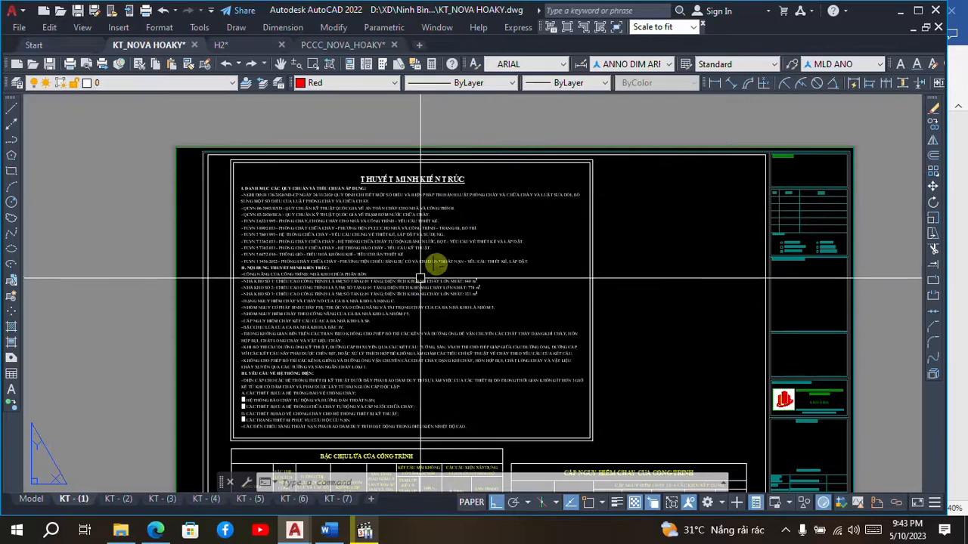
scroll(409, 330, up, 2)
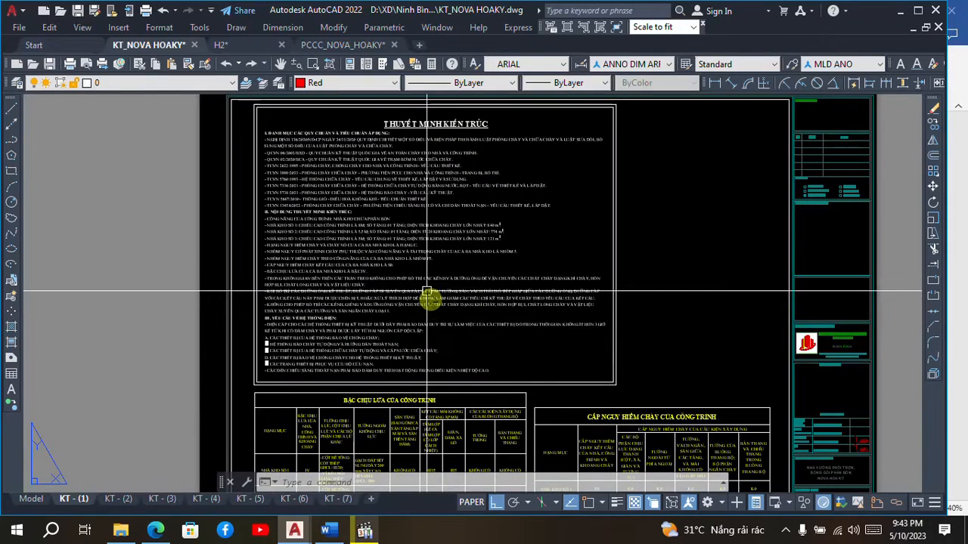
scroll(423, 287, down, 2)
scroll(399, 292, up, 4)
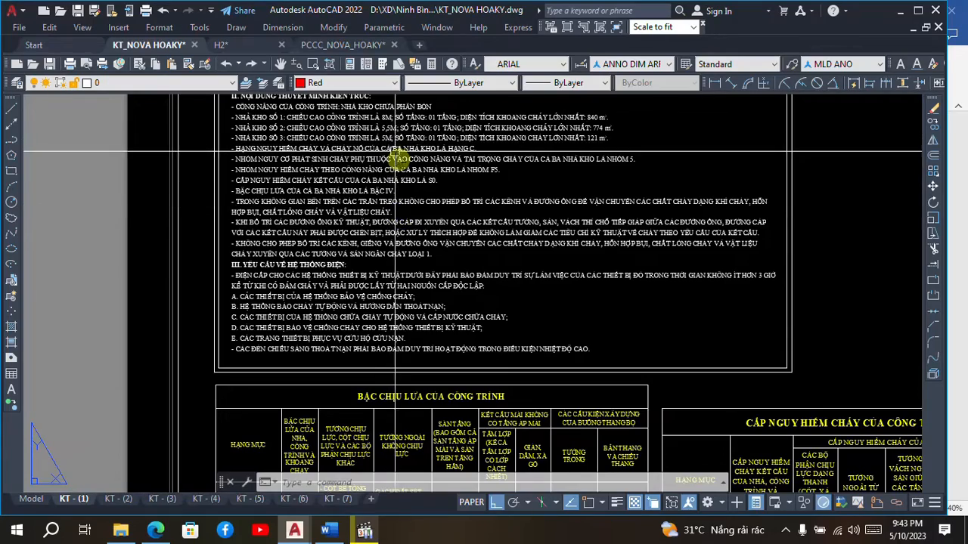
middle_drag(397, 154, 380, 181)
scroll(382, 175, down, 6)
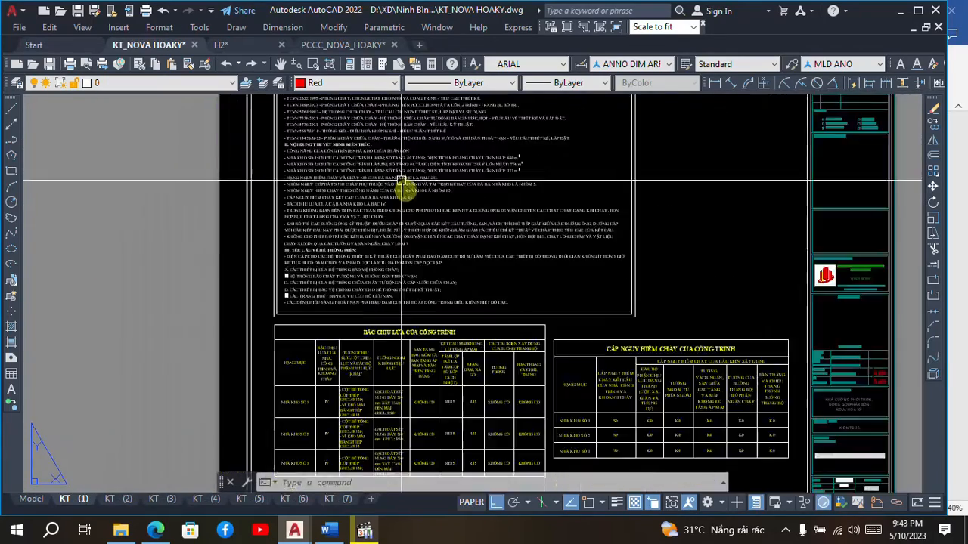
scroll(409, 170, up, 5)
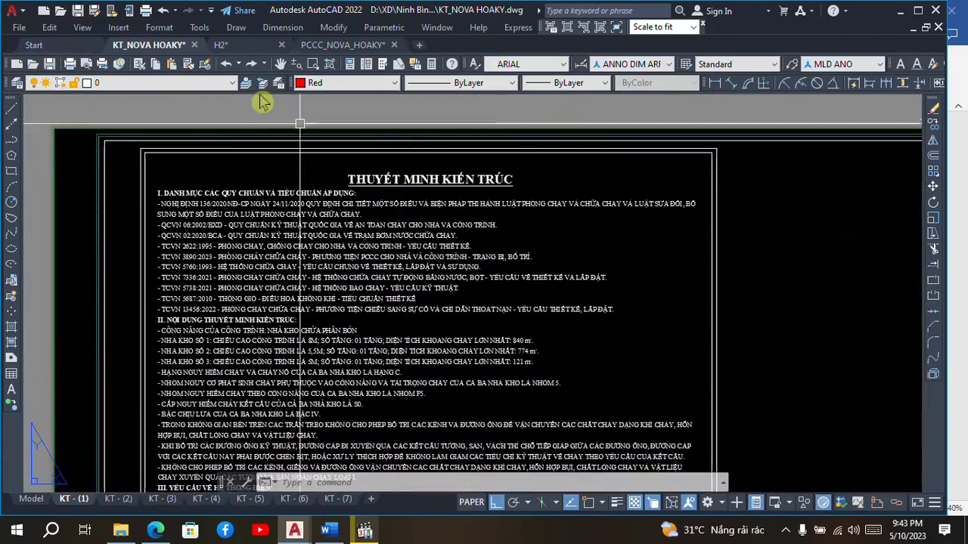
Examine the pentagon diagram in H2.dwg showing the five factors tied to BẬC CHỊU LỬA and their QCVN 06 appendices.
click(221, 46)
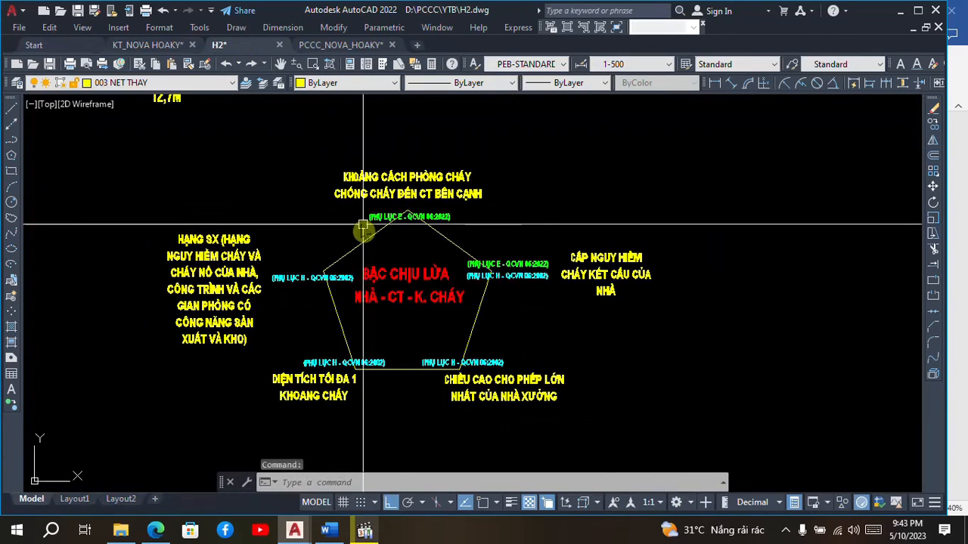
scroll(363, 222, up, 2)
scroll(461, 190, down, 2)
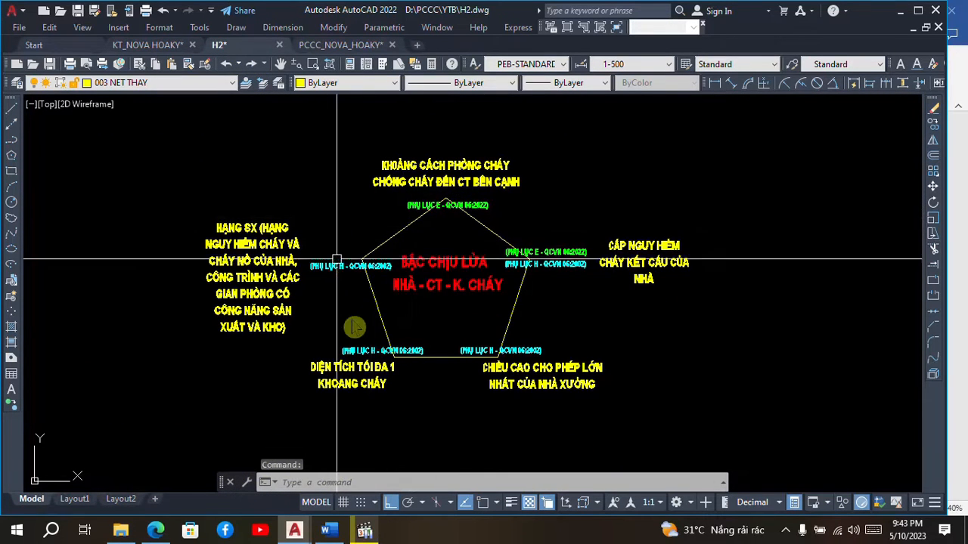
scroll(382, 363, up, 2)
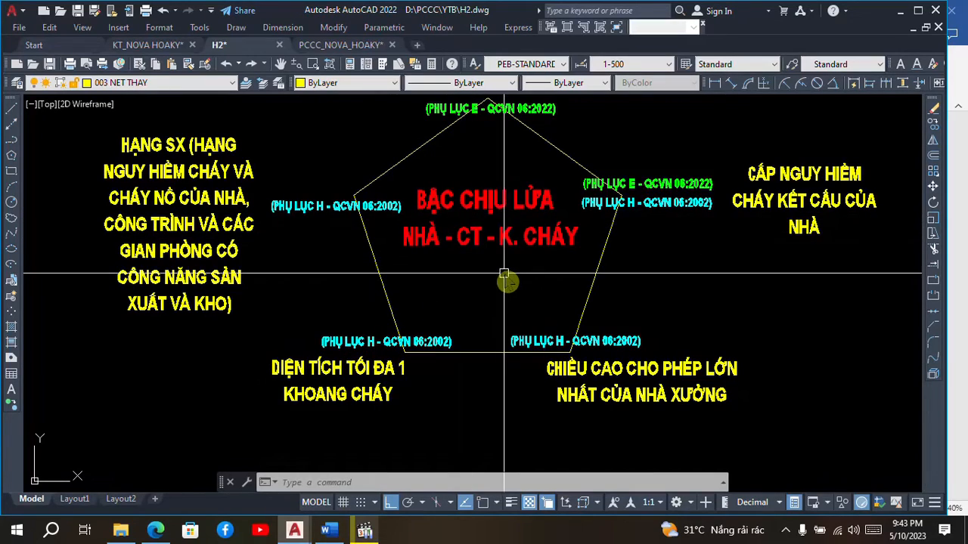
mouse_move(501, 281)
middle_down()
mouse_move(494, 344)
mouse_move(495, 328)
middle_up()
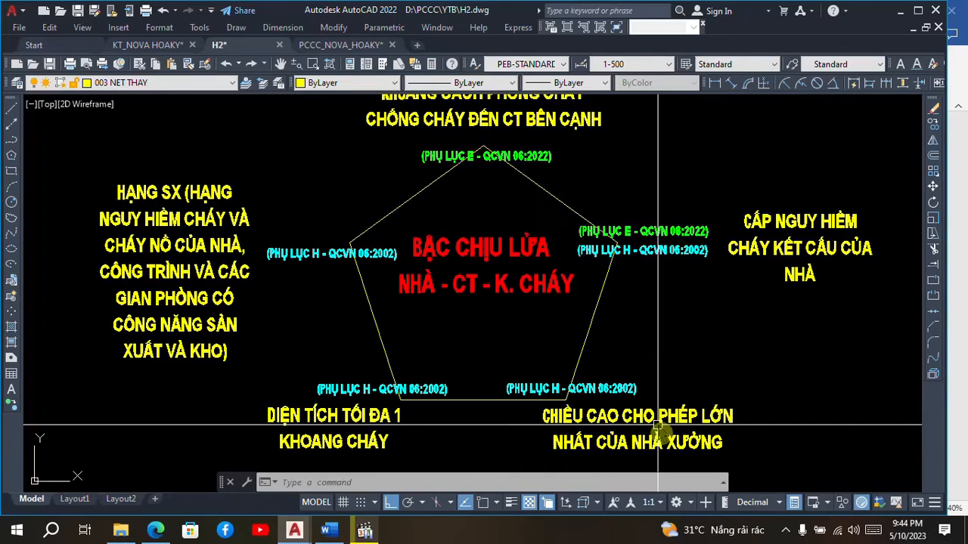
middle_drag(658, 328, 653, 367)
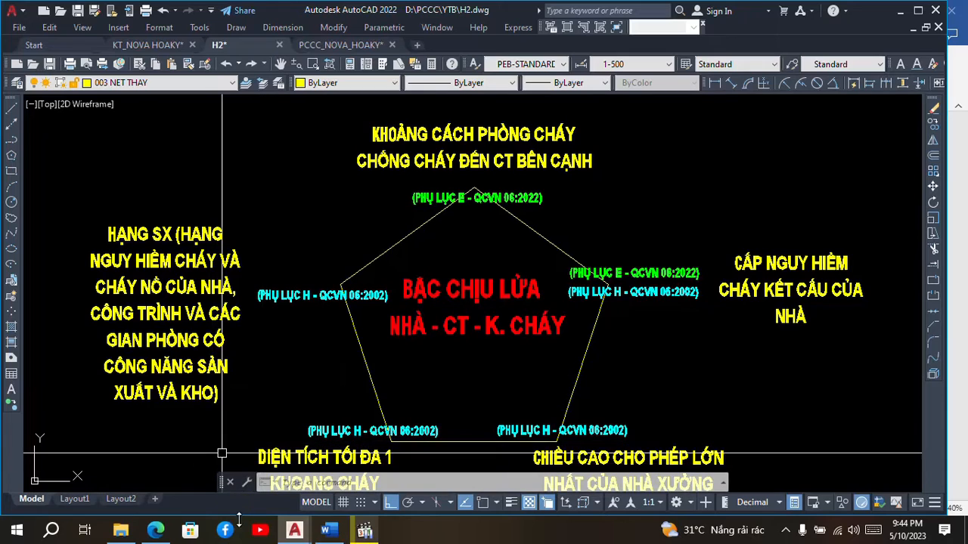
Return to the architectural notes in KT_NOVA HOAKY.dwg, and switch to the Word outline to review heading 2.1.
mouse_move(303, 535)
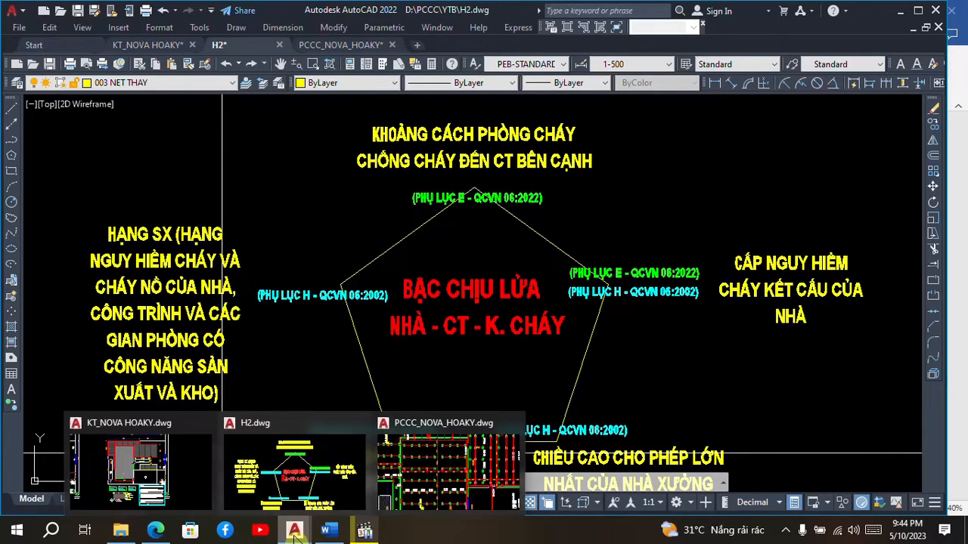
click(197, 491)
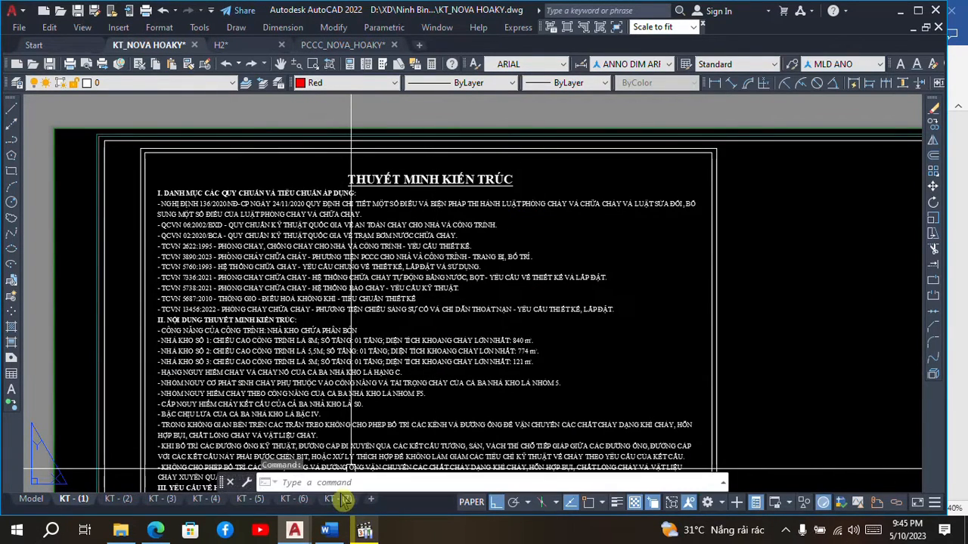
scroll(408, 195, down, 1)
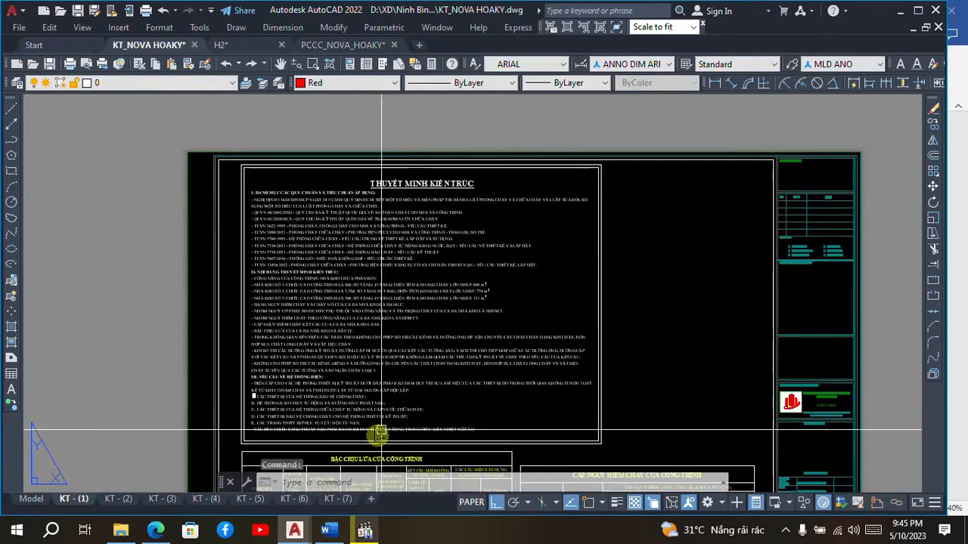
click(328, 530)
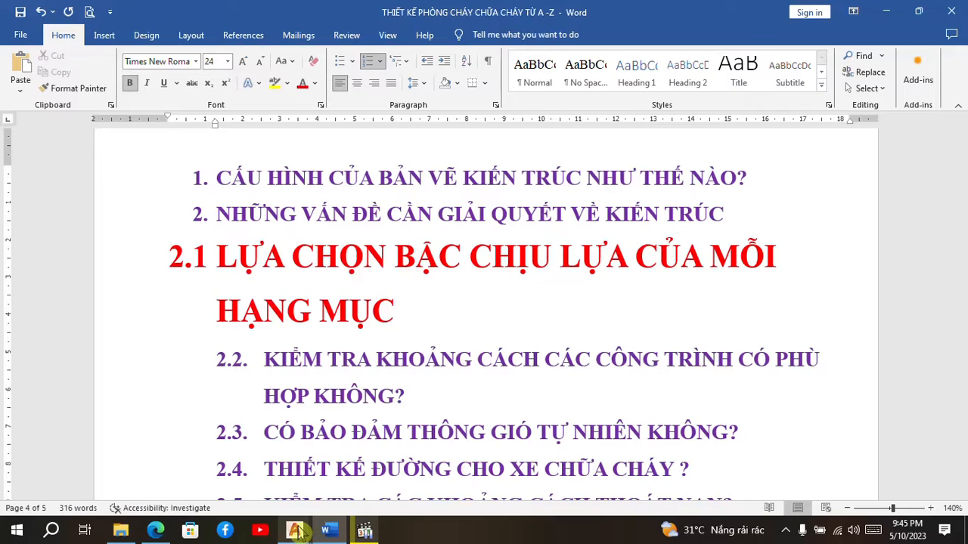
Switch back to KT_NOVA HOAKY.dwg and examine the fire-resistance ratings listed for warehouses no. 1, 2 and 3.
mouse_move(309, 527)
click(174, 487)
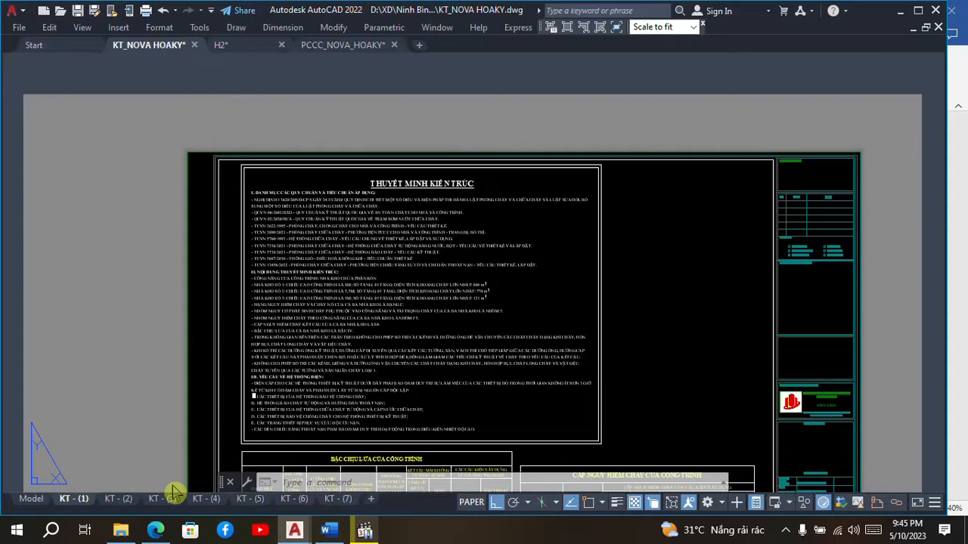
scroll(423, 234, down, 4)
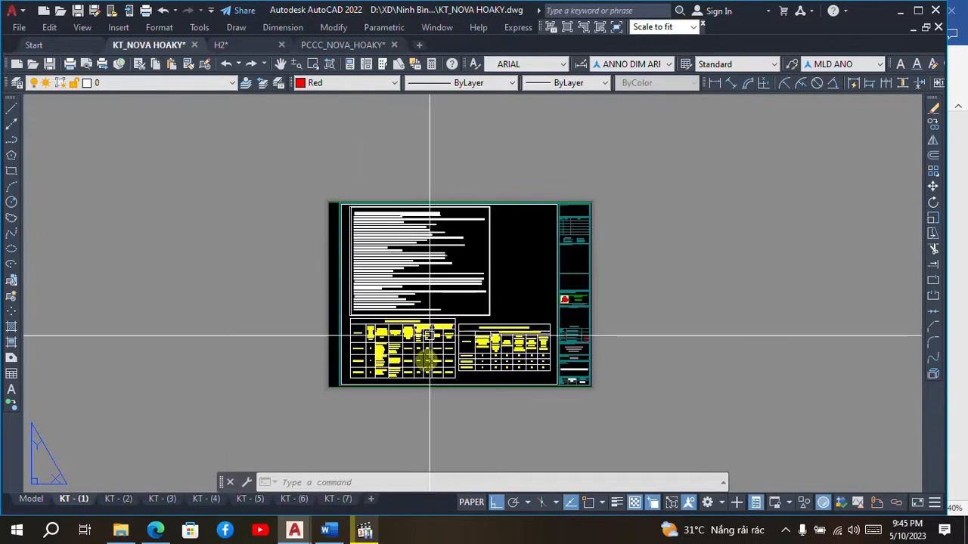
scroll(406, 363, up, 8)
scroll(406, 363, up, 2)
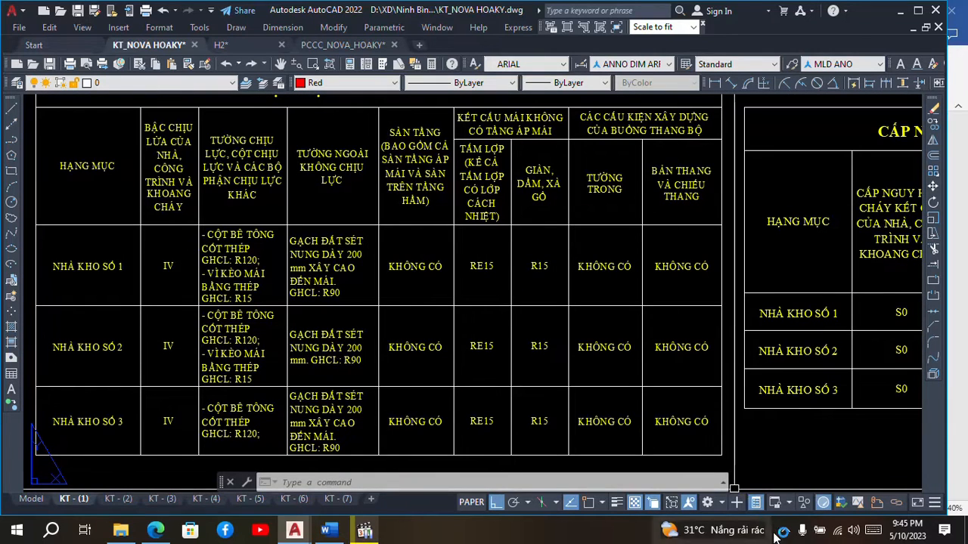
click(786, 532)
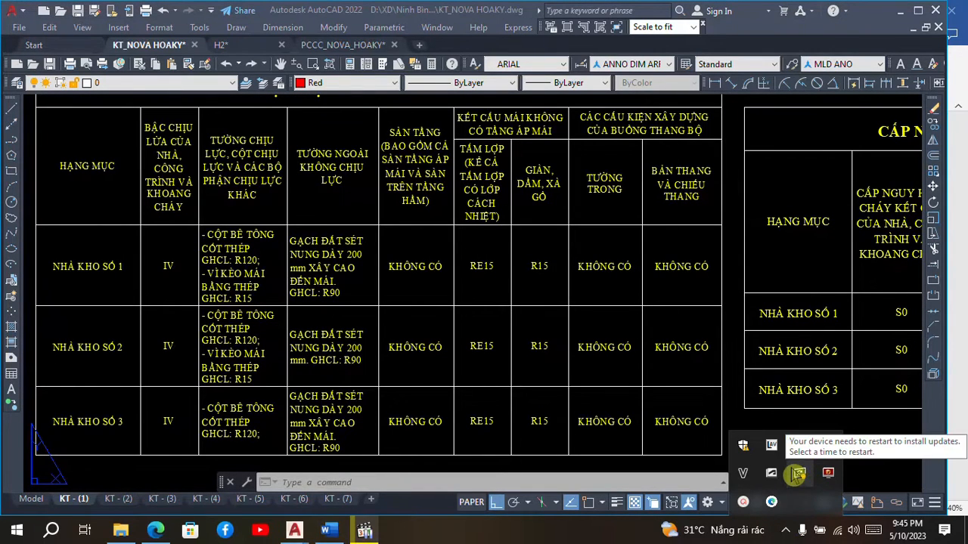
click(745, 502)
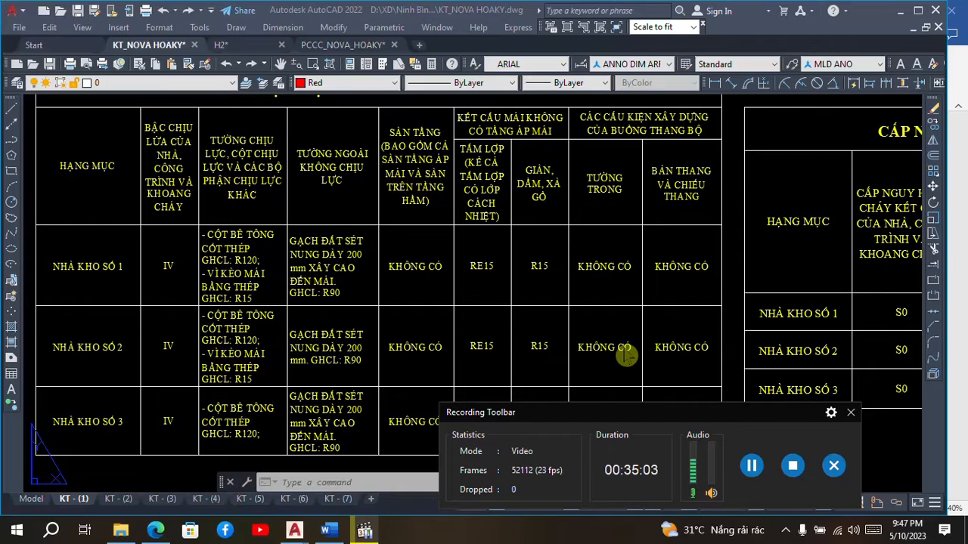
Switch to the Word outline and restore heading 2.1, LỰA CHỌN BẬC CHỊU LỬA CỦA MỖI HẠNG MỤC, to size 16 in purple.
click(328, 530)
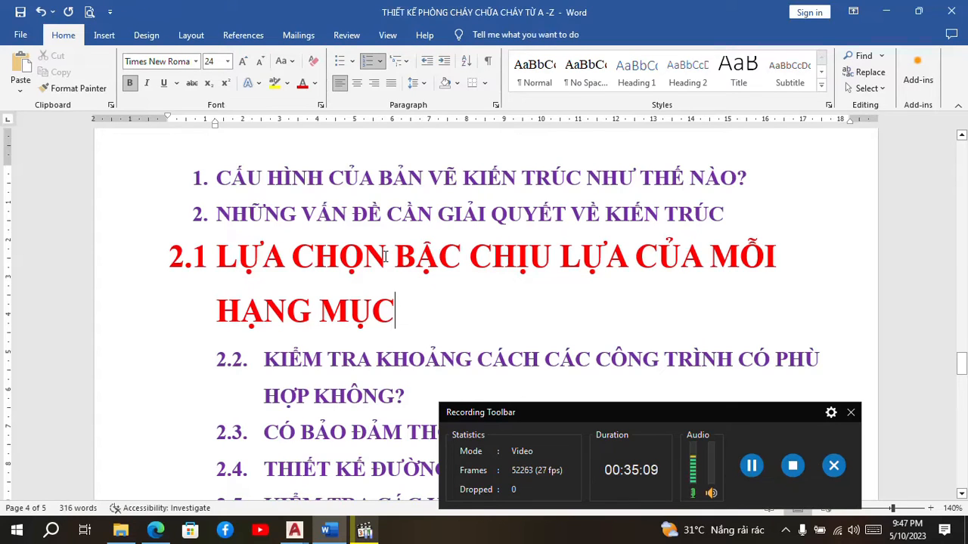
click(851, 412)
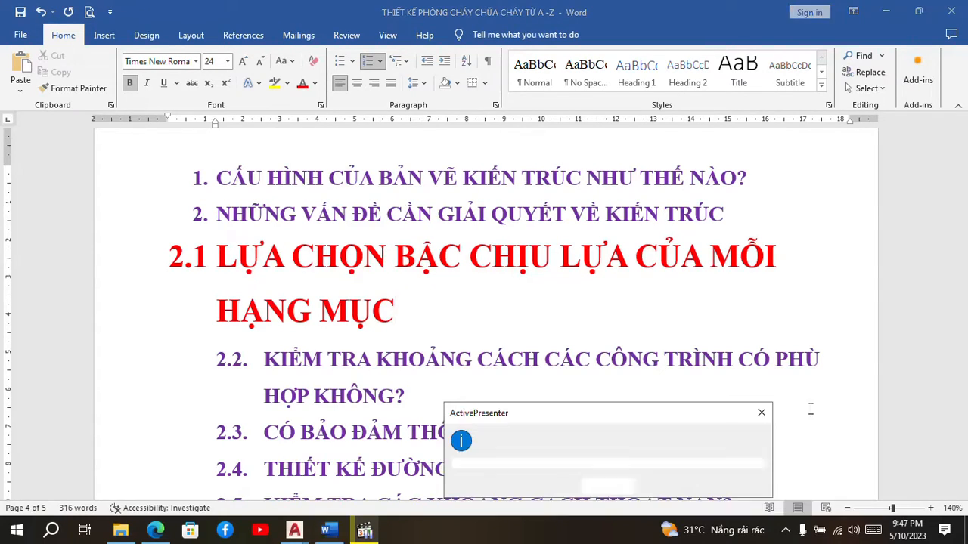
click(761, 415)
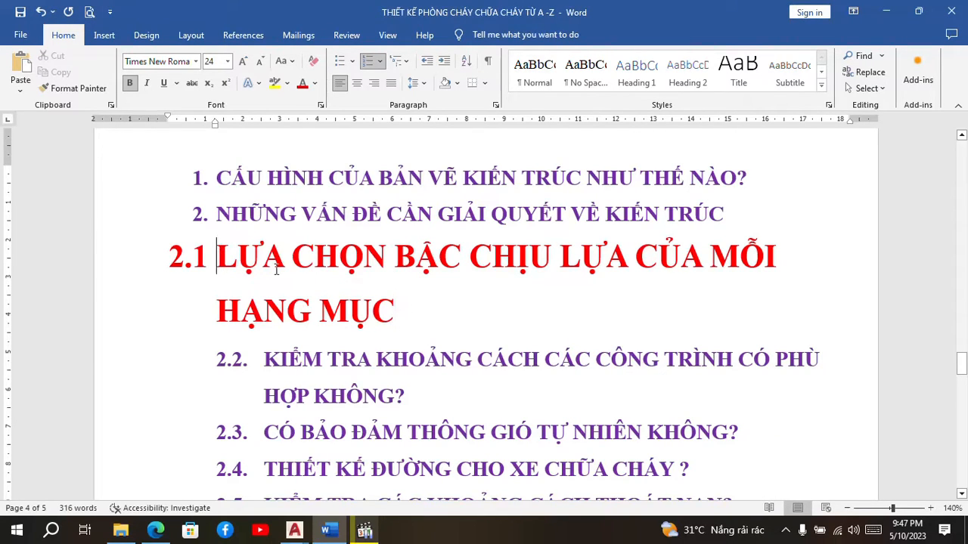
drag(217, 257, 408, 310)
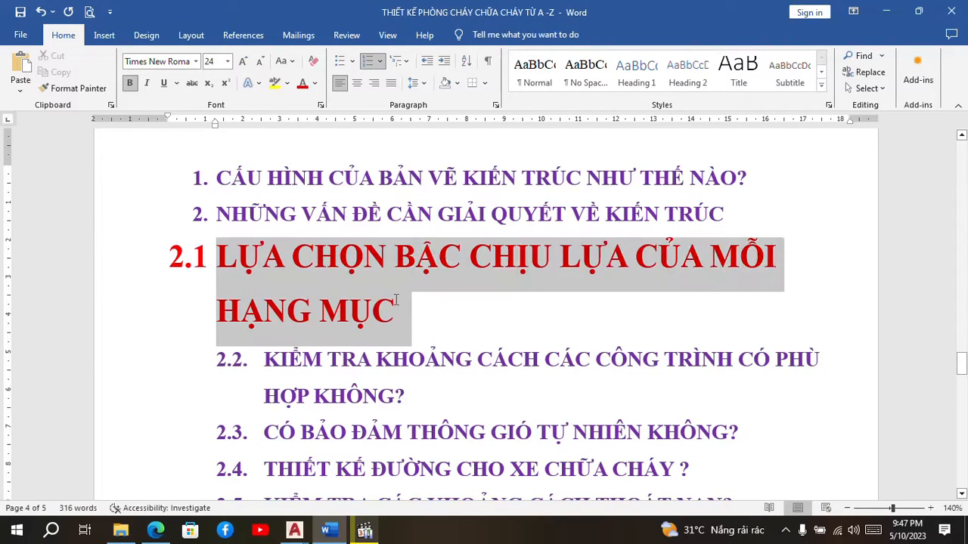
click(227, 62)
click(211, 158)
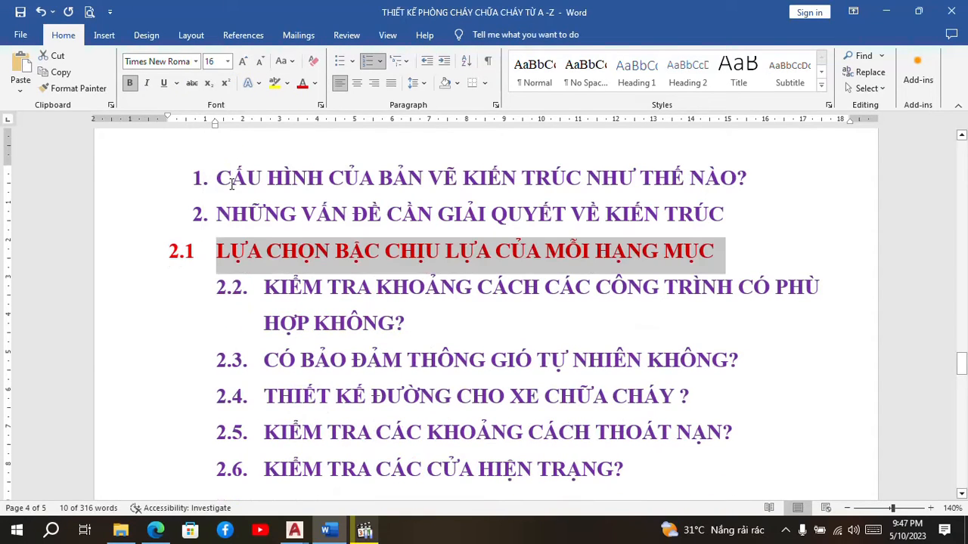
click(315, 83)
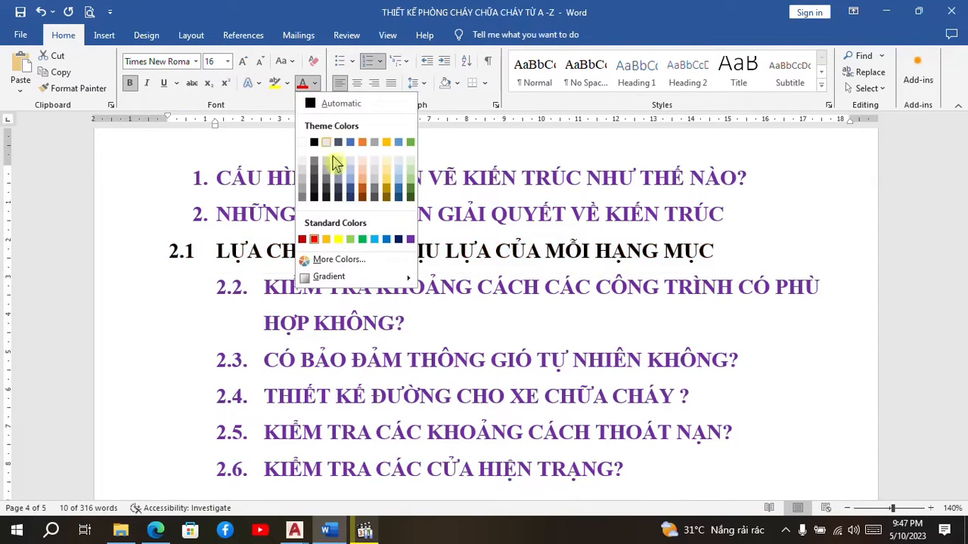
click(403, 226)
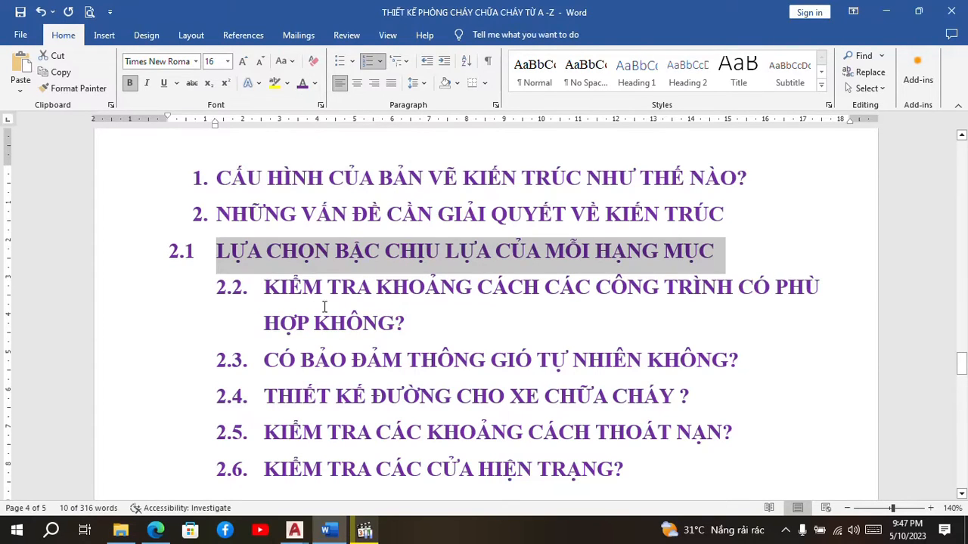
Highlight heading 2.2, KIỂM TRA KHOẢNG CÁCH CÁC CÔNG TRÌNH CÓ PHÙ HỢP KHÔNG?, with font size 24 and red text.
click(375, 340)
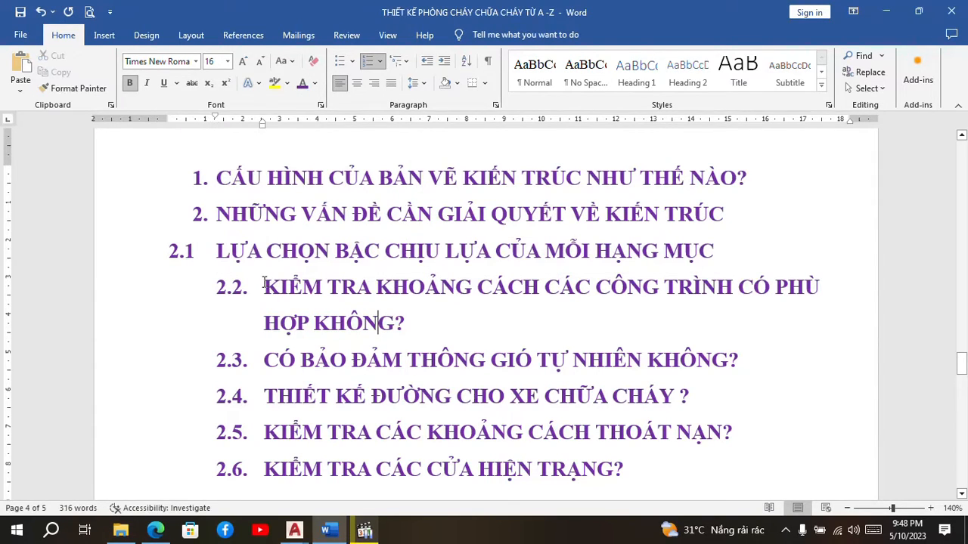
drag(361, 308, 401, 318)
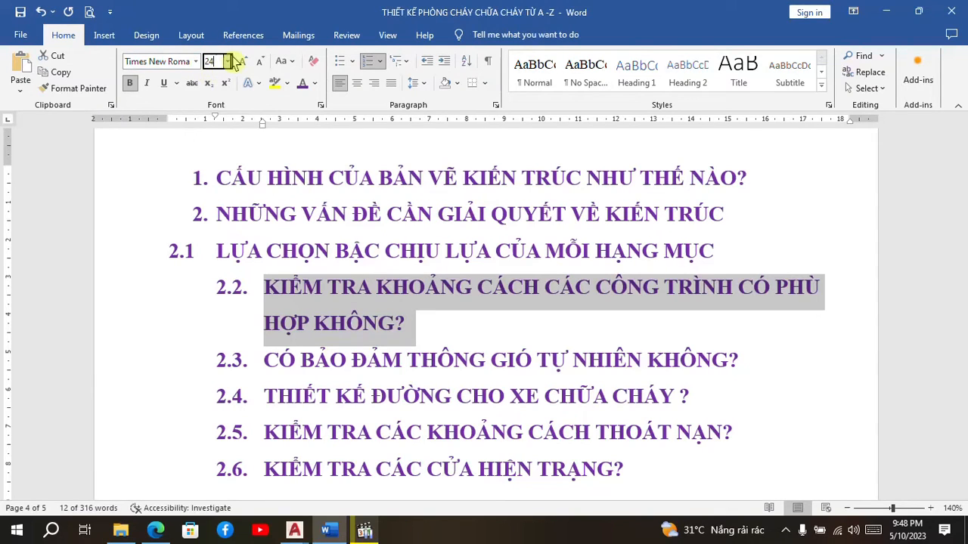
key(Return)
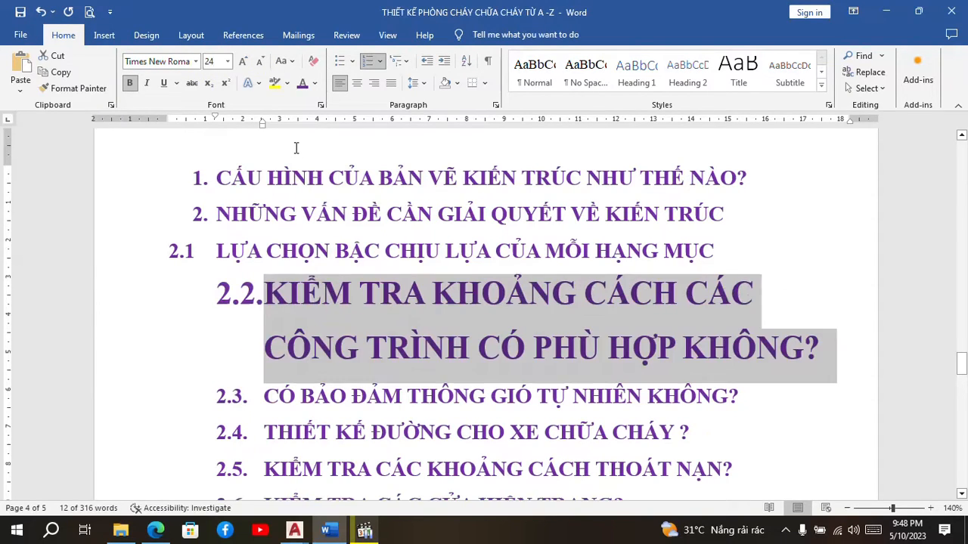
click(317, 85)
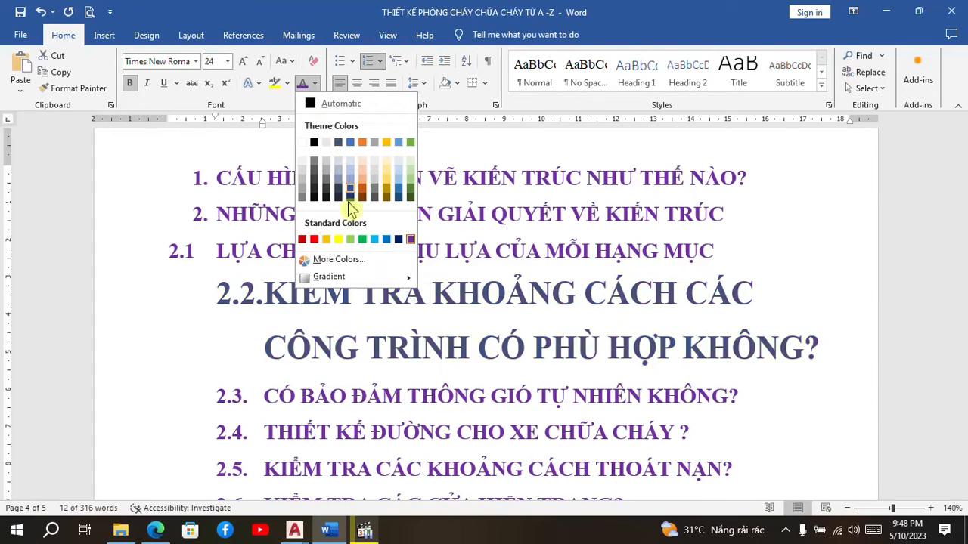
click(315, 238)
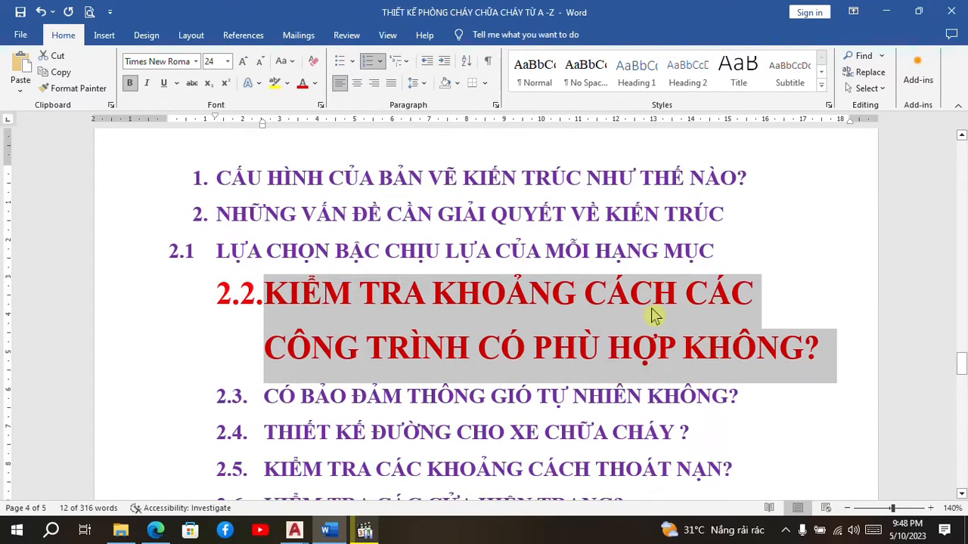
click(627, 295)
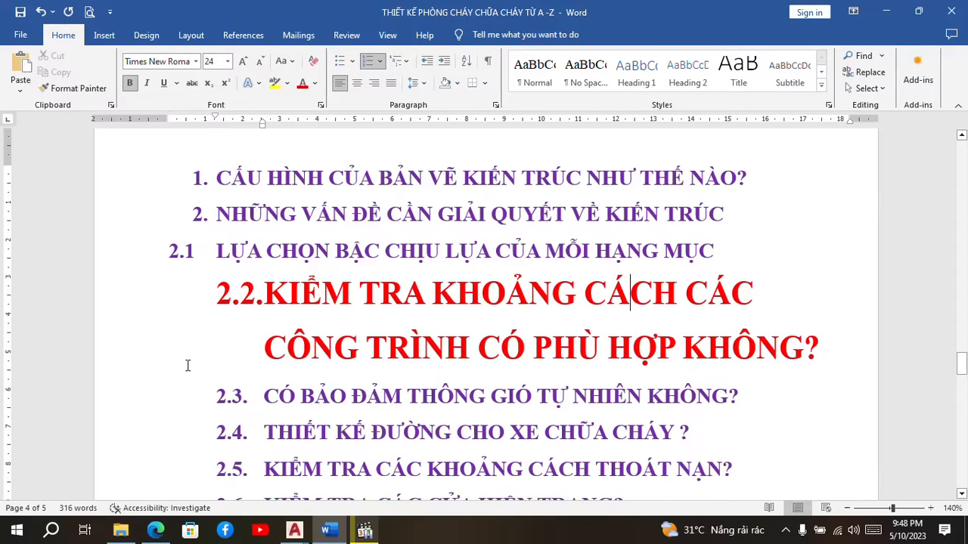
Switch to KT_NOVA HOAKY.dwg in AutoCAD and locate the MẶT BẰNG TỔNG THỂ site plan in model space.
mouse_move(294, 530)
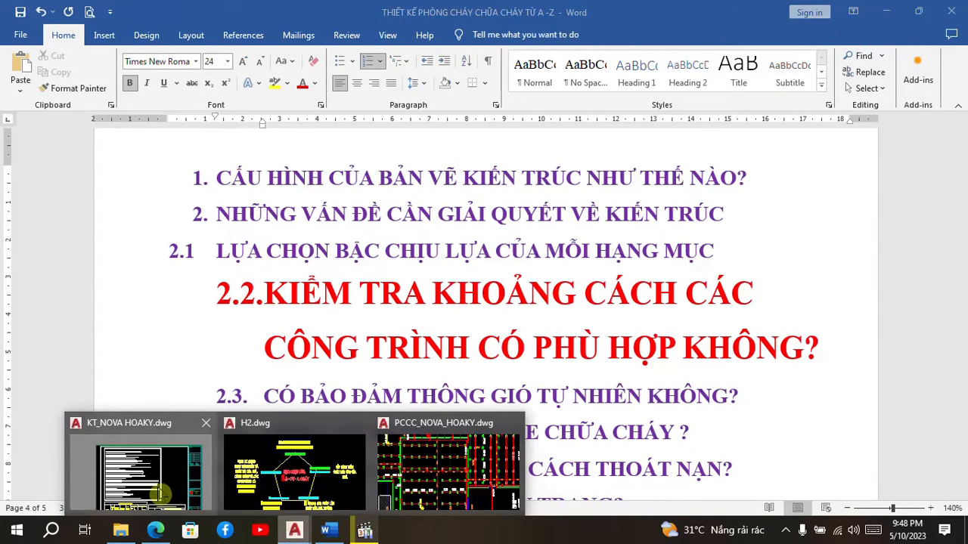
click(132, 514)
click(34, 500)
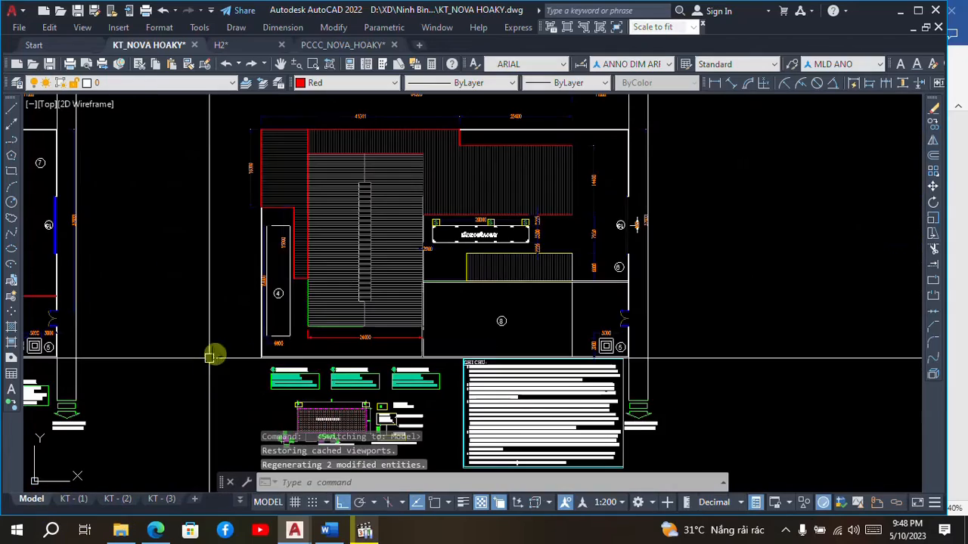
scroll(495, 221, down, 3)
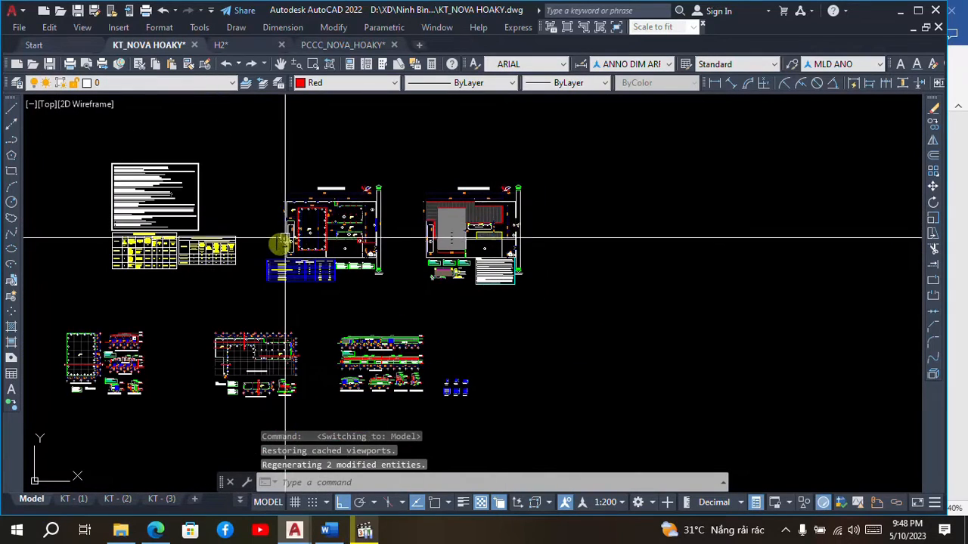
scroll(317, 189, up, 5)
scroll(498, 169, down, 4)
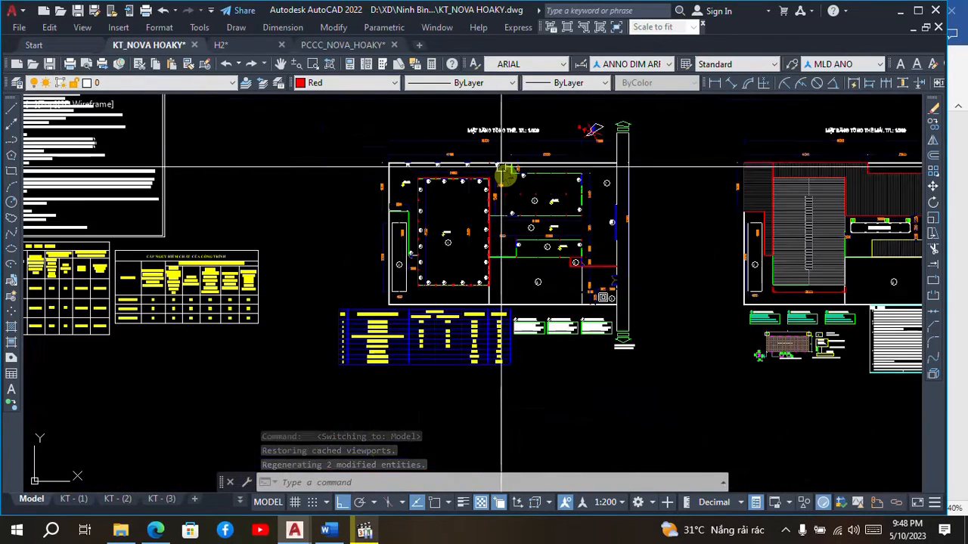
scroll(488, 169, down, 2)
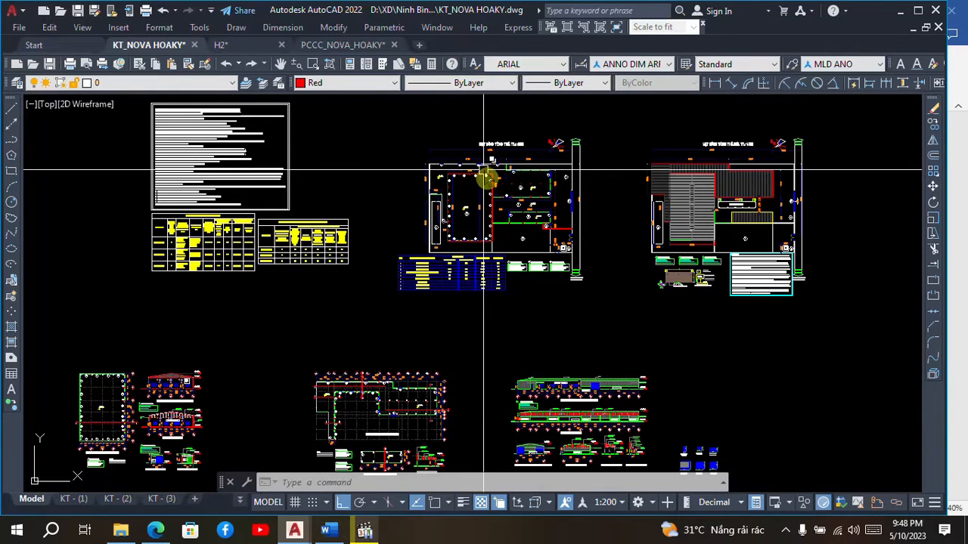
scroll(467, 170, up, 4)
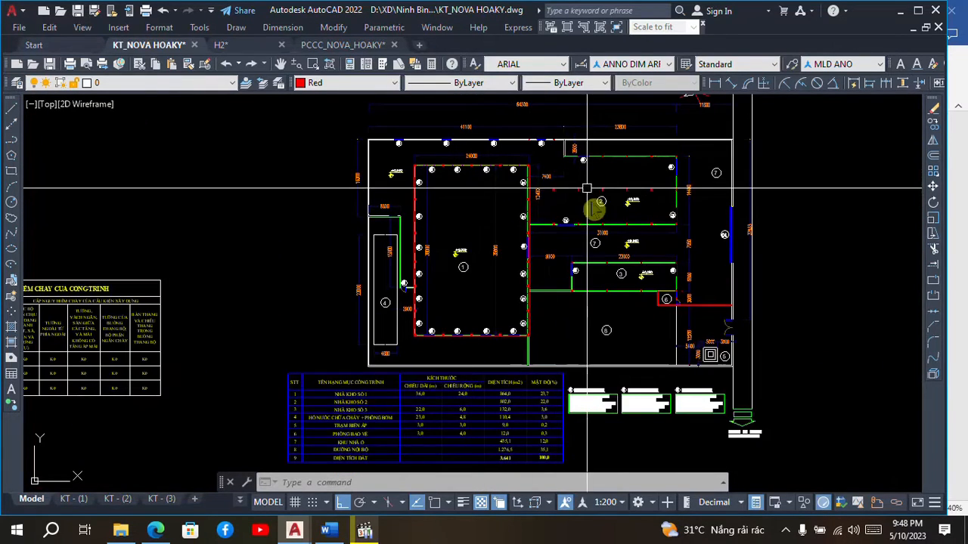
scroll(523, 164, up, 2)
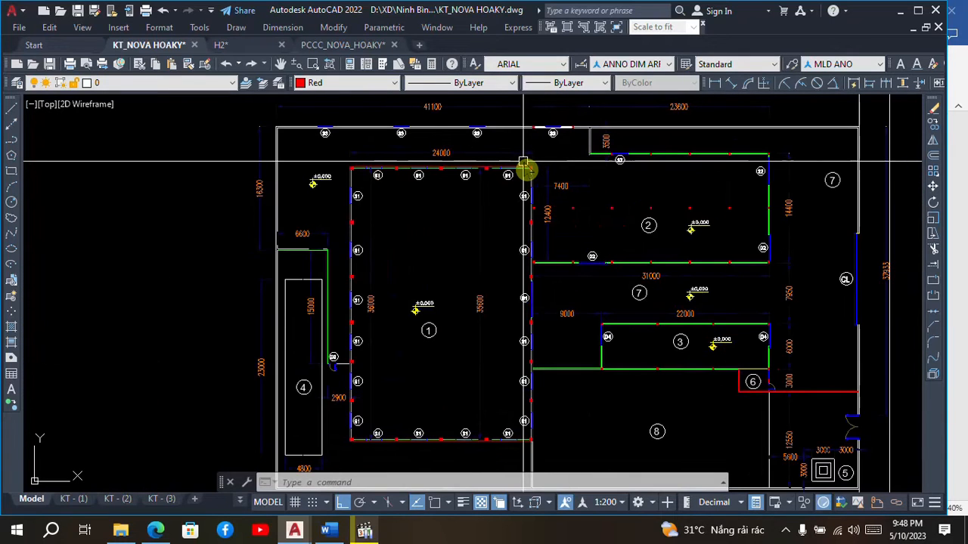
Examine the spacing between warehouses no. 1, 2 and 3 and the site boundary wall on the overall site plan.
scroll(539, 219, down, 3)
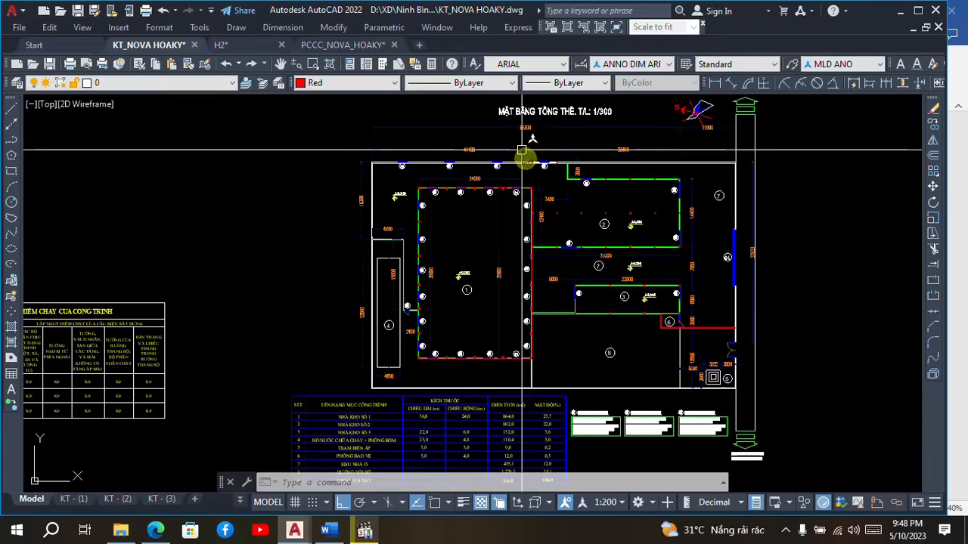
scroll(484, 167, up, 3)
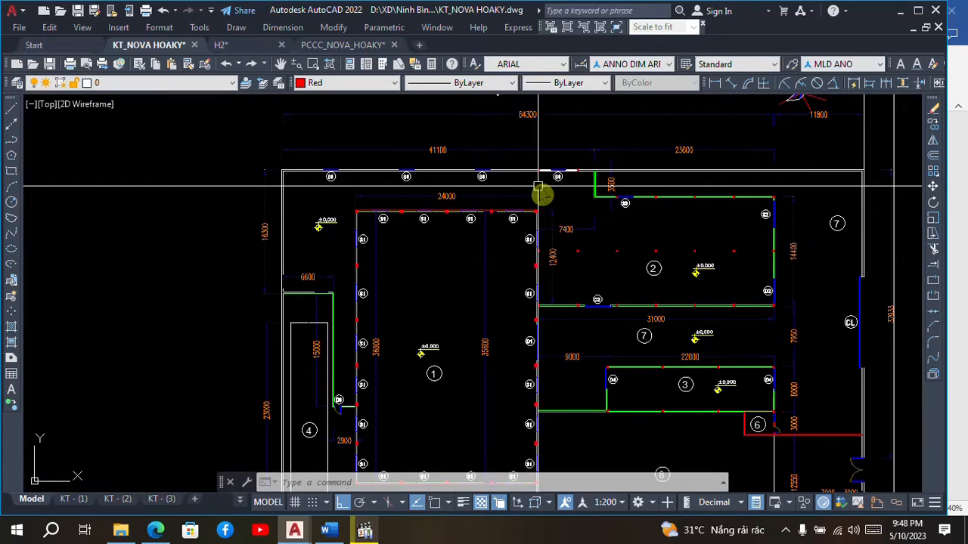
scroll(457, 221, up, 5)
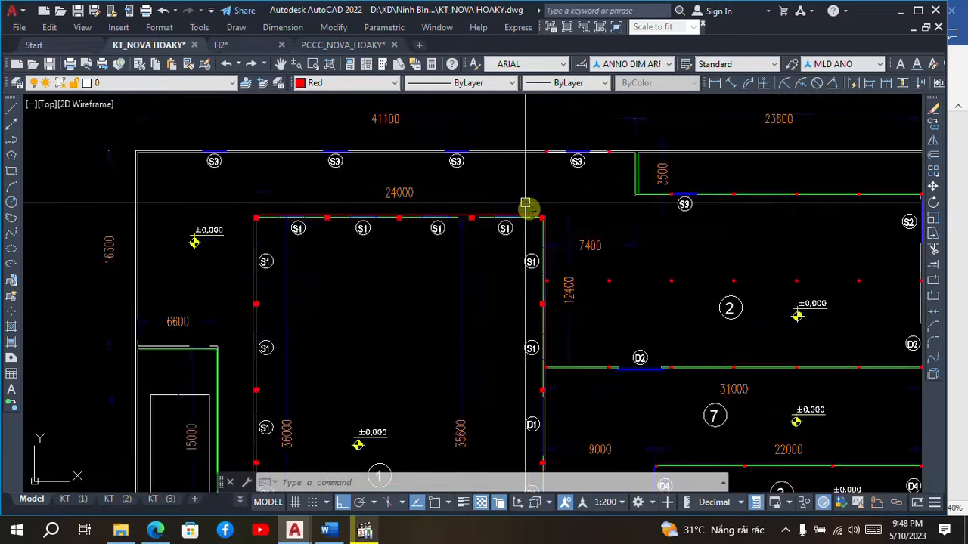
scroll(459, 182, down, 2)
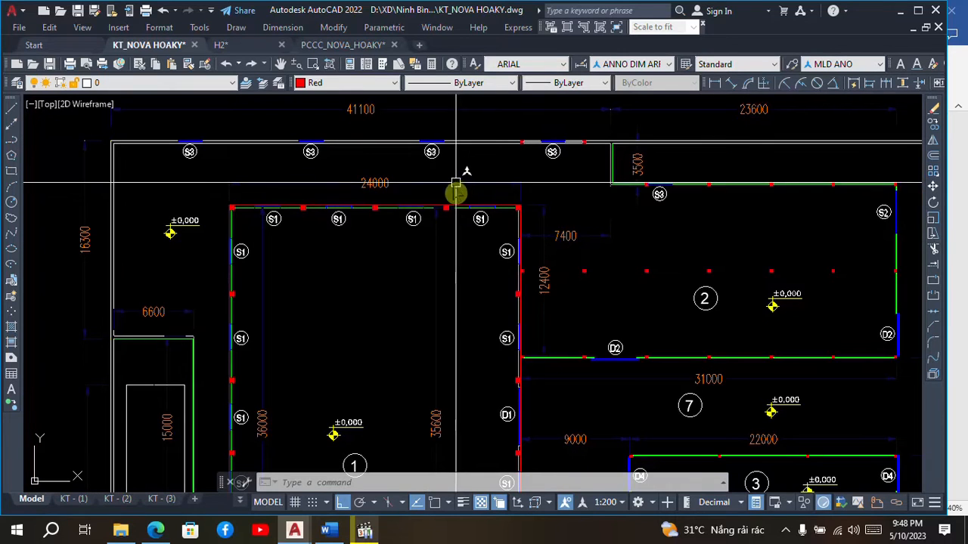
scroll(344, 198, down, 4)
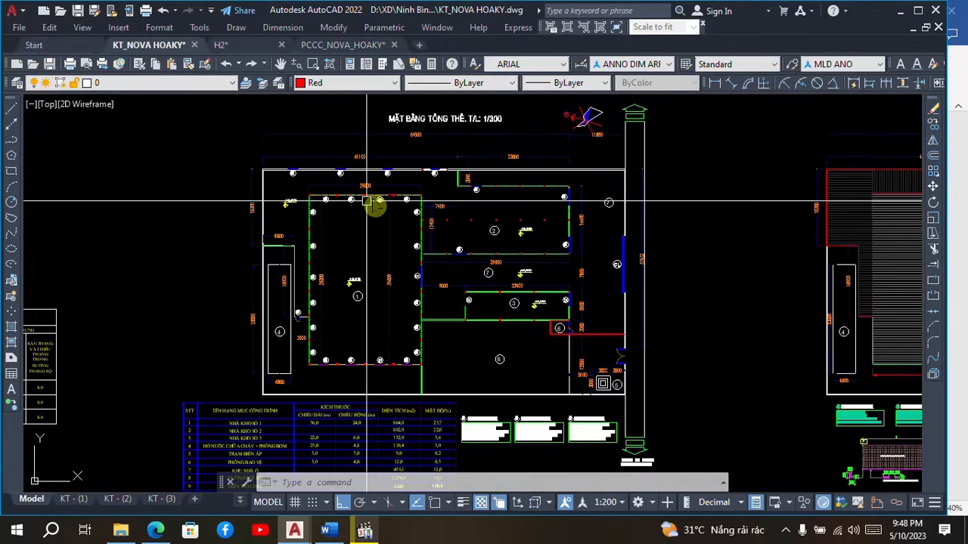
scroll(368, 201, up, 4)
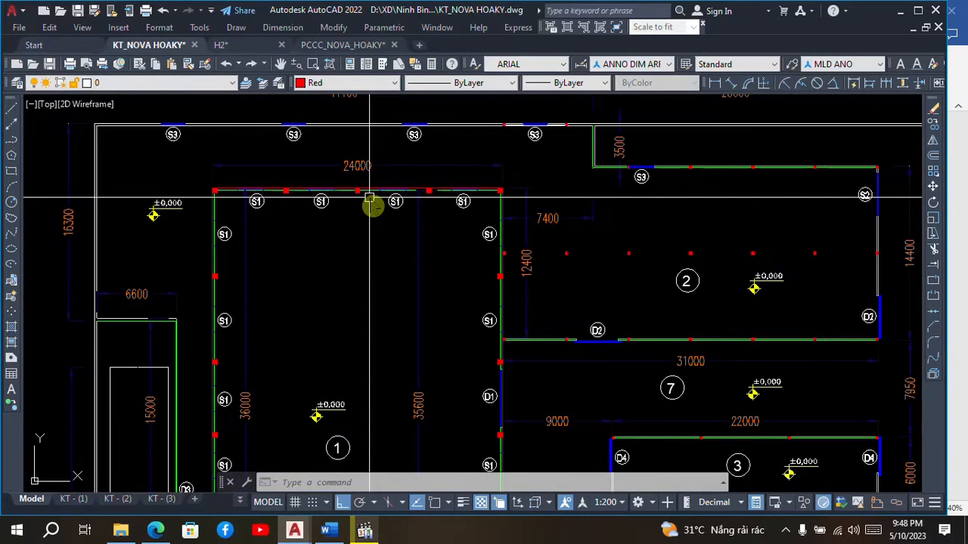
scroll(370, 201, down, 2)
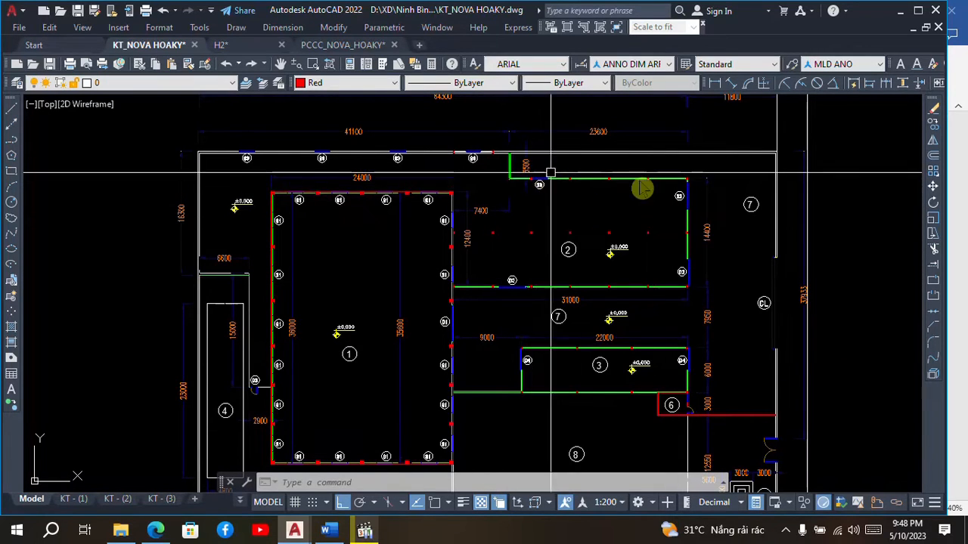
middle_drag(533, 181, 540, 144)
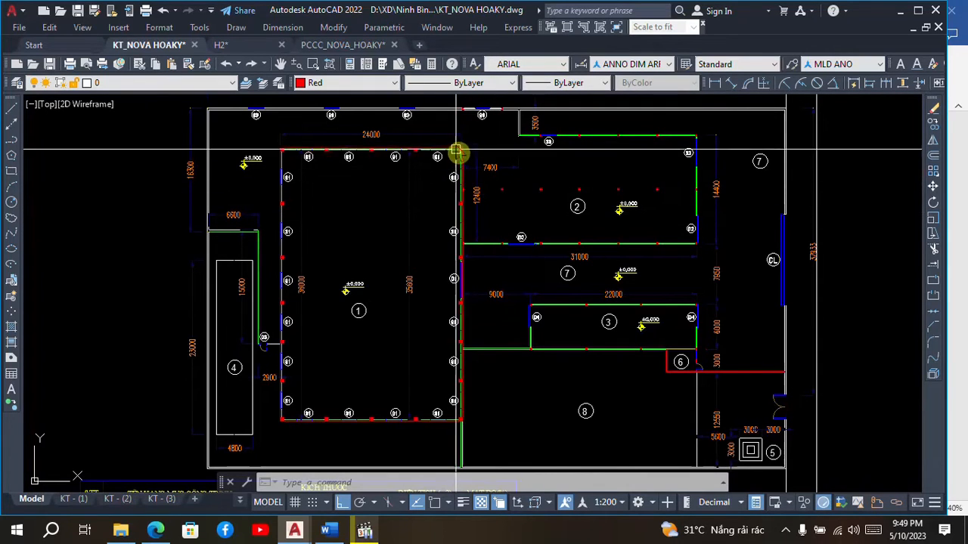
scroll(475, 190, down, 2)
scroll(470, 160, up, 4)
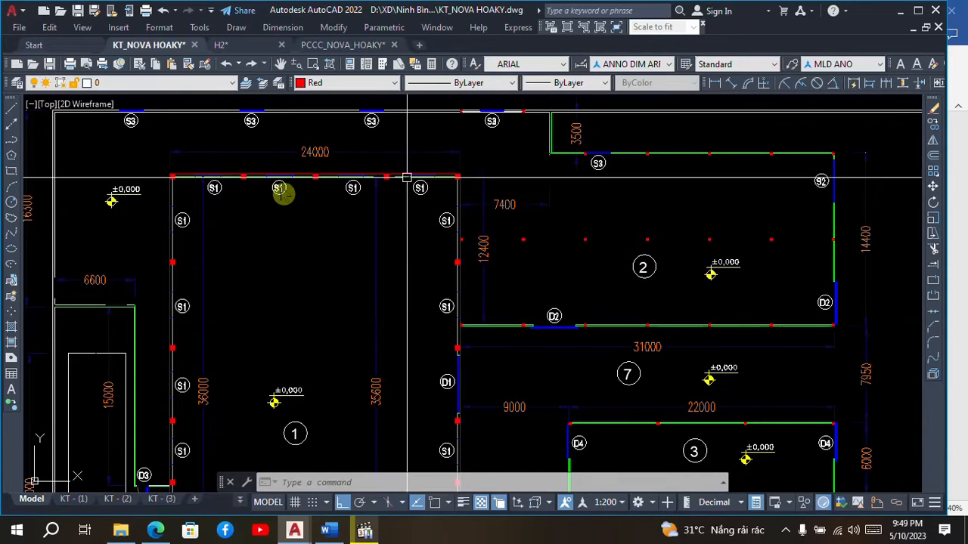
scroll(508, 177, down, 2)
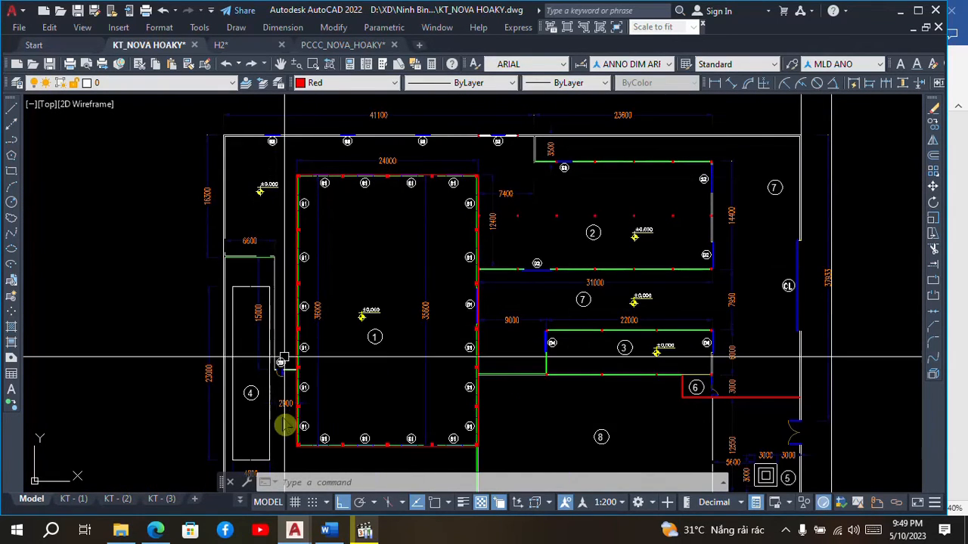
scroll(397, 188, up, 2)
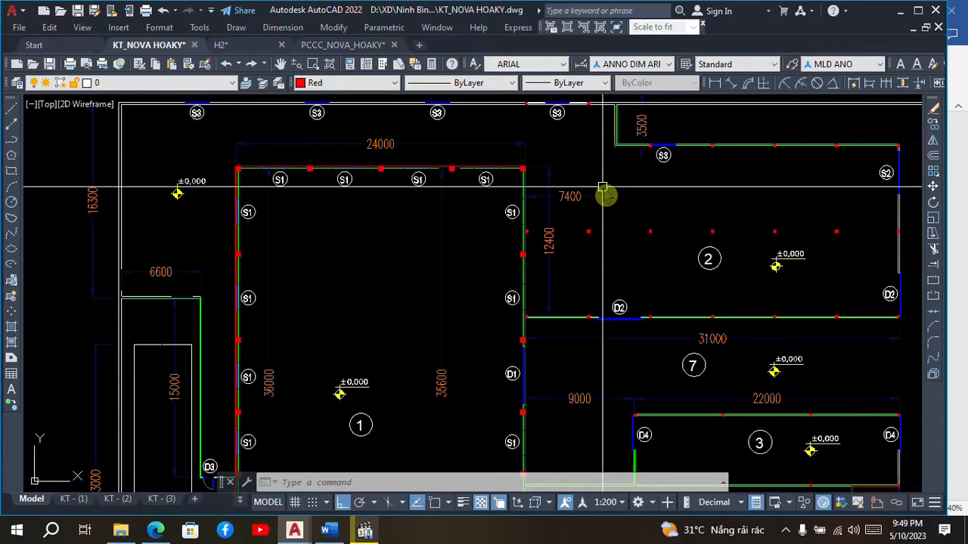
scroll(601, 186, down, 2)
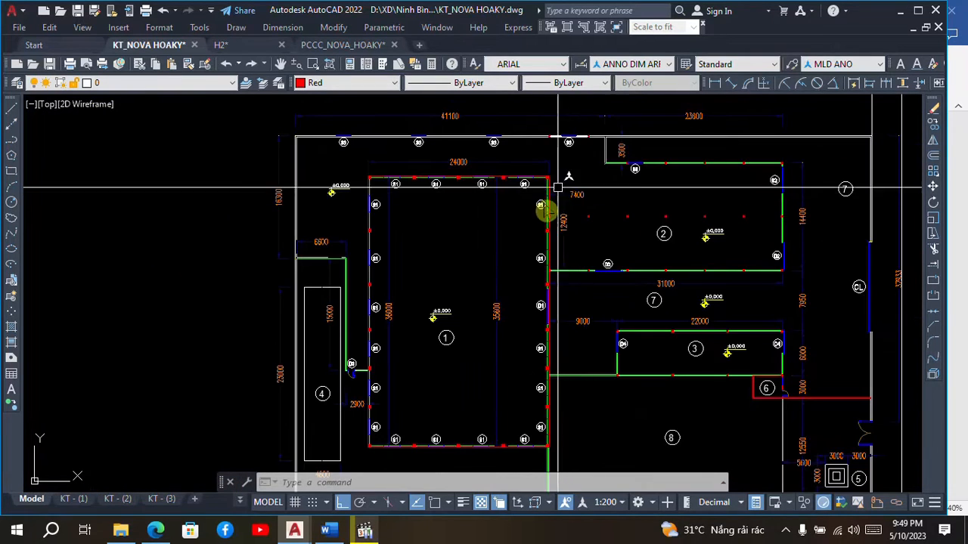
scroll(563, 161, up, 2)
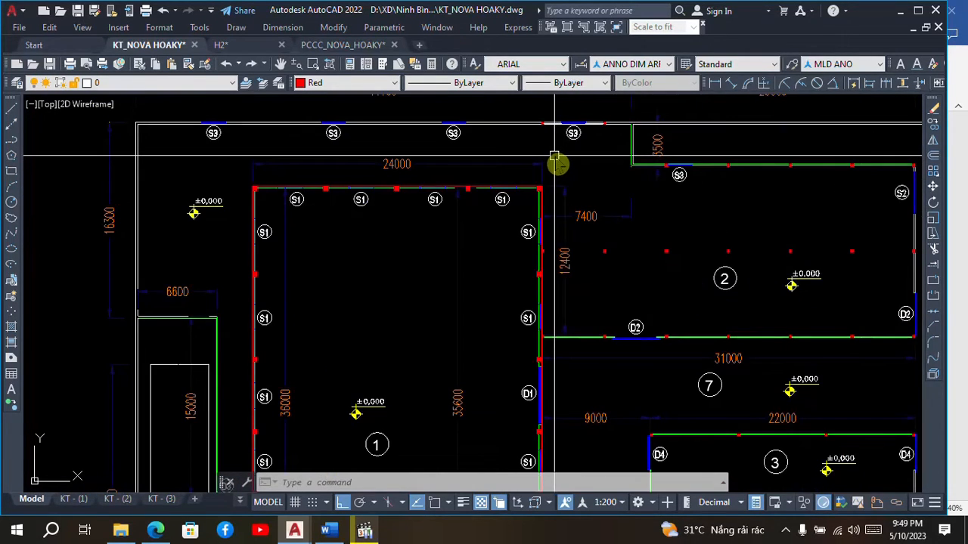
scroll(557, 162, up, 2)
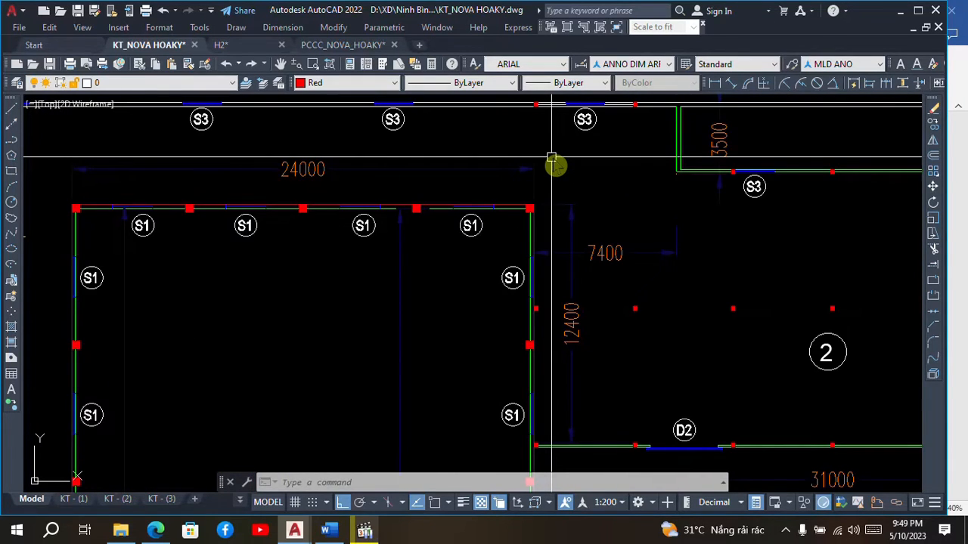
scroll(548, 162, down, 2)
scroll(442, 174, down, 2)
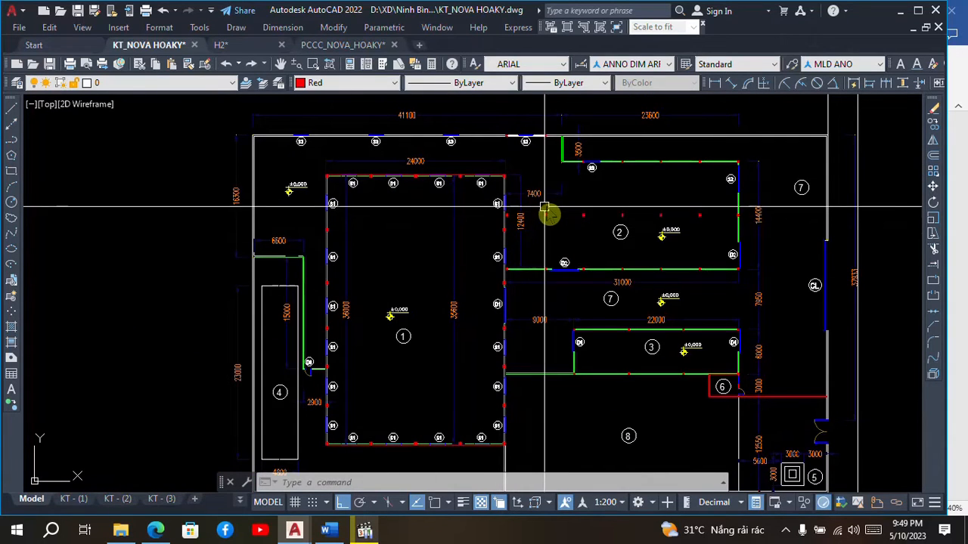
Examine how warehouses no. 2 and 3 are placed relative to warehouse no. 1 on the overall site plan.
scroll(533, 198, up, 2)
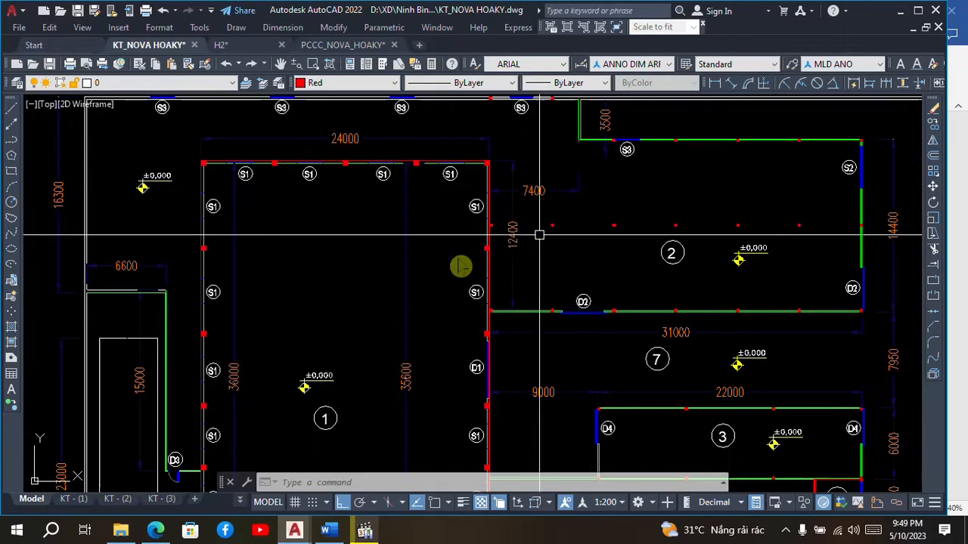
scroll(470, 211, down, 2)
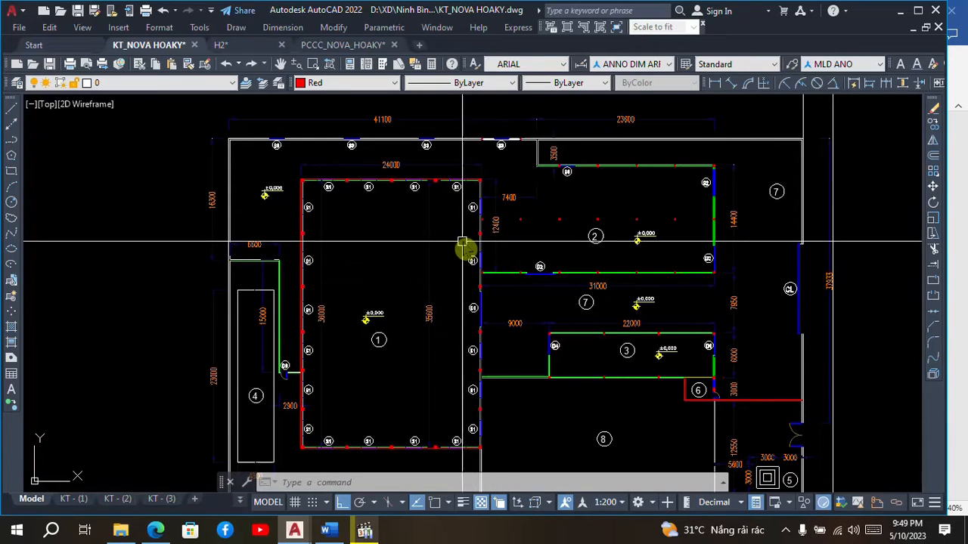
scroll(552, 386, up, 2)
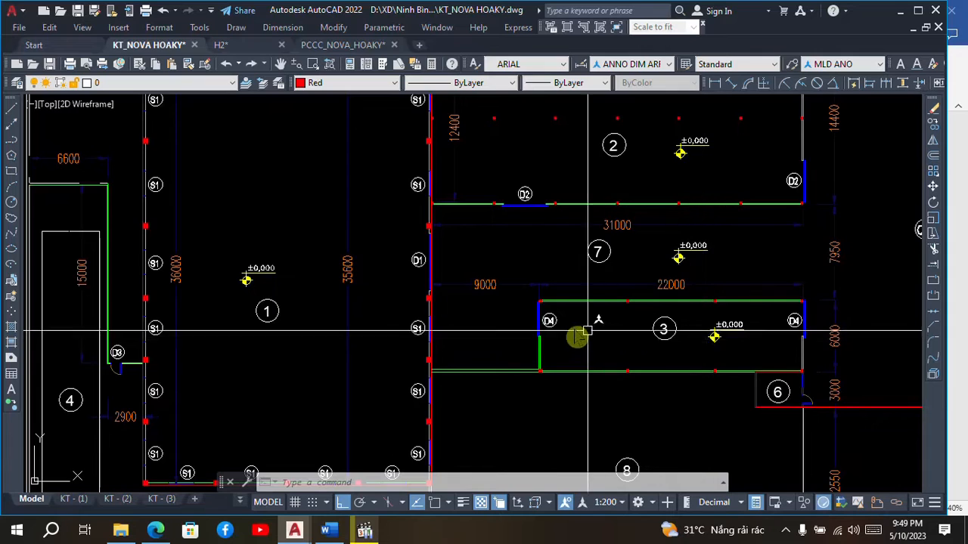
scroll(591, 277, down, 2)
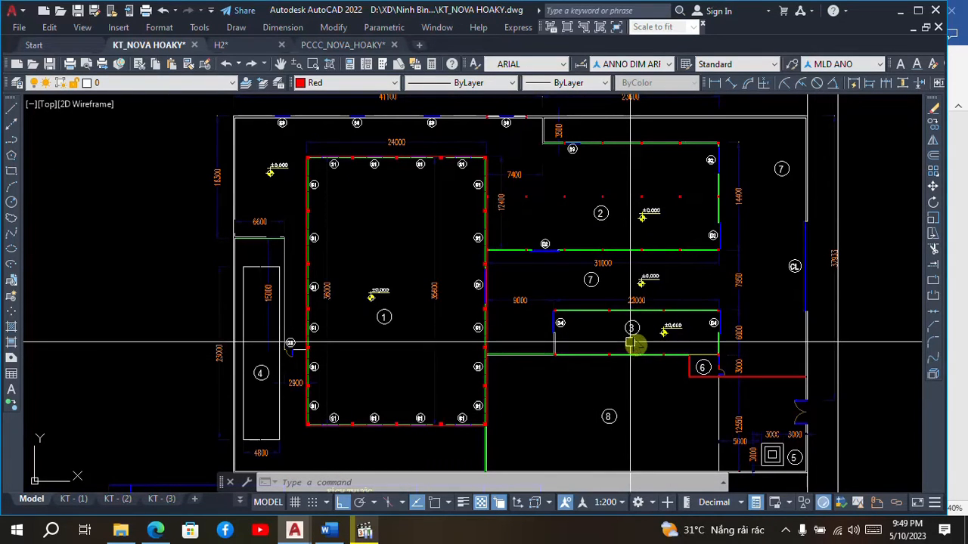
scroll(589, 193, up, 2)
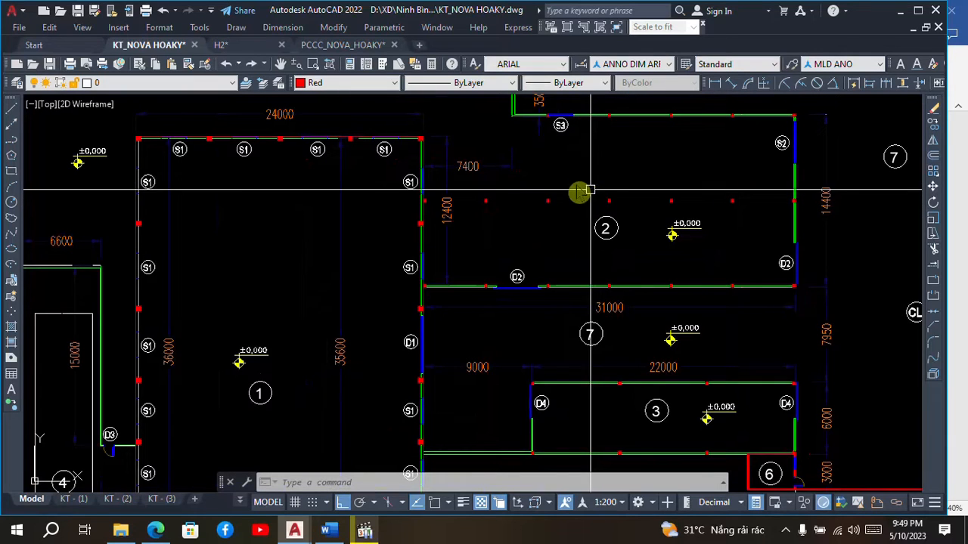
scroll(537, 175, down, 2)
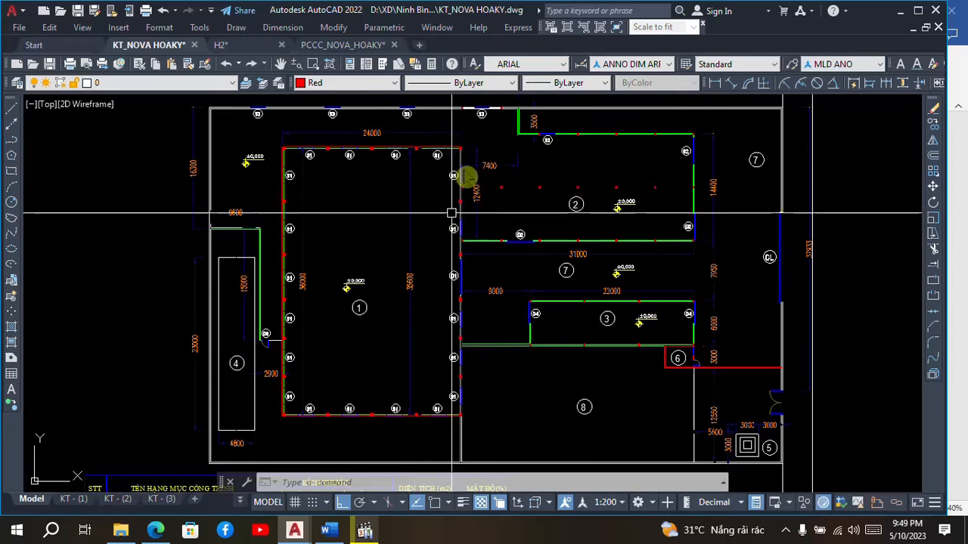
scroll(608, 225, up, 2)
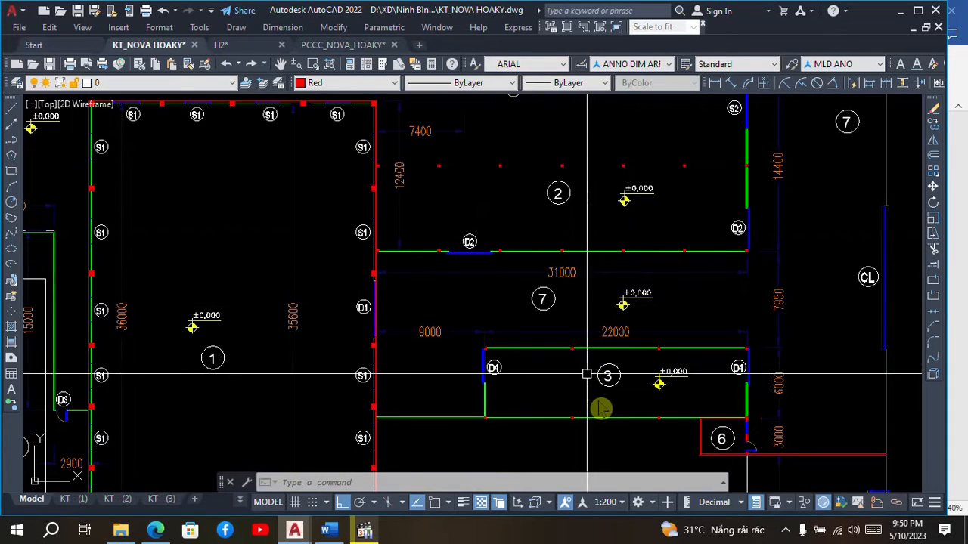
scroll(609, 195, down, 2)
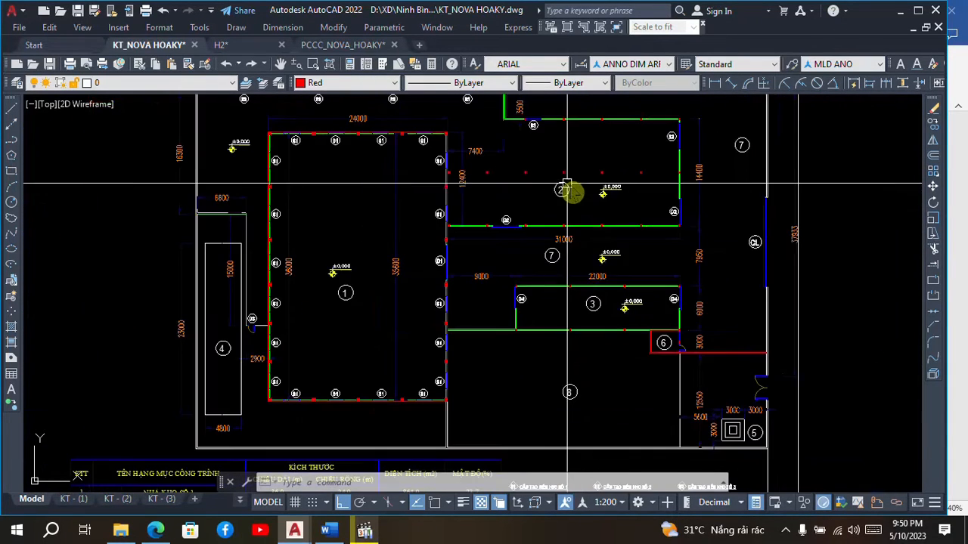
scroll(589, 179, up, 4)
scroll(589, 179, down, 2)
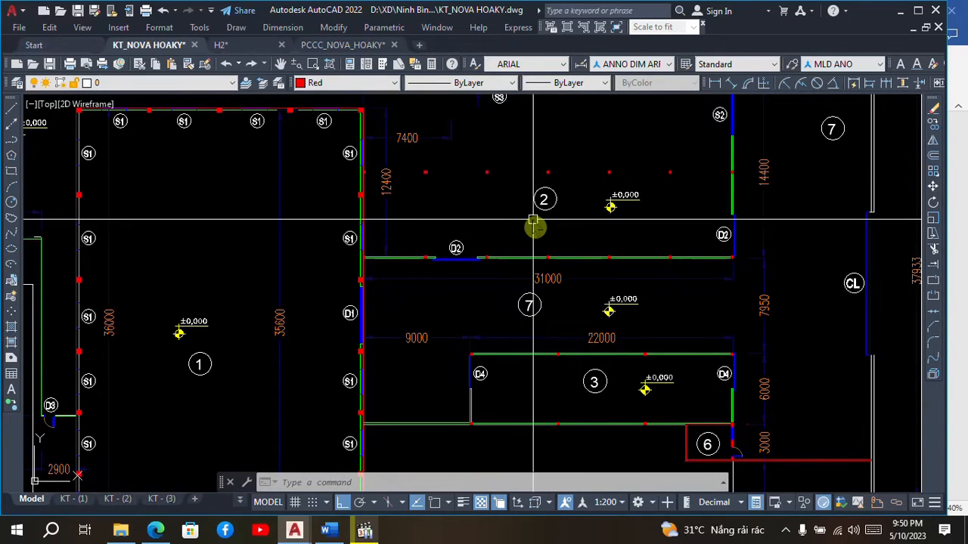
scroll(533, 219, down, 2)
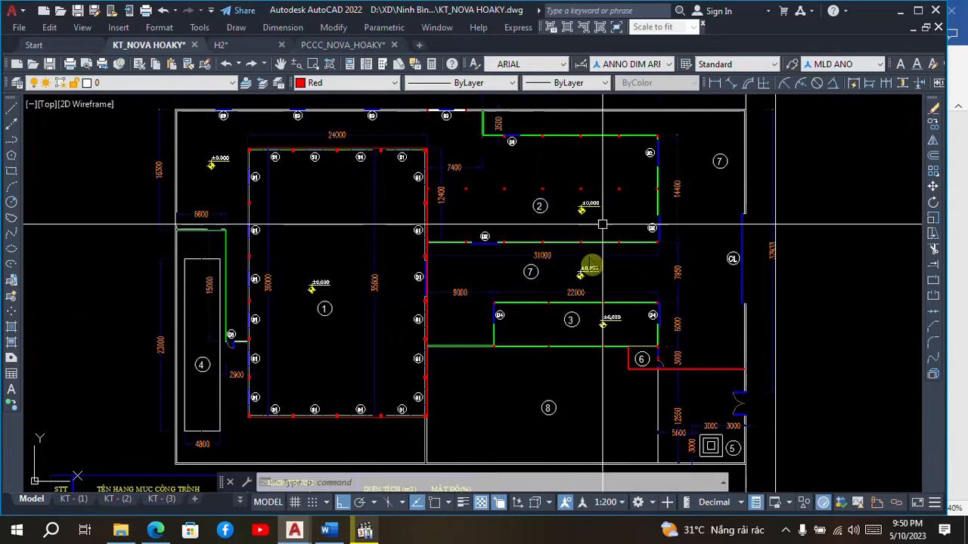
Examine yard no. 7 between warehouses no. 2 and 3 and the gap from warehouse no. 1 to warehouse no. 3.
scroll(606, 268, up, 2)
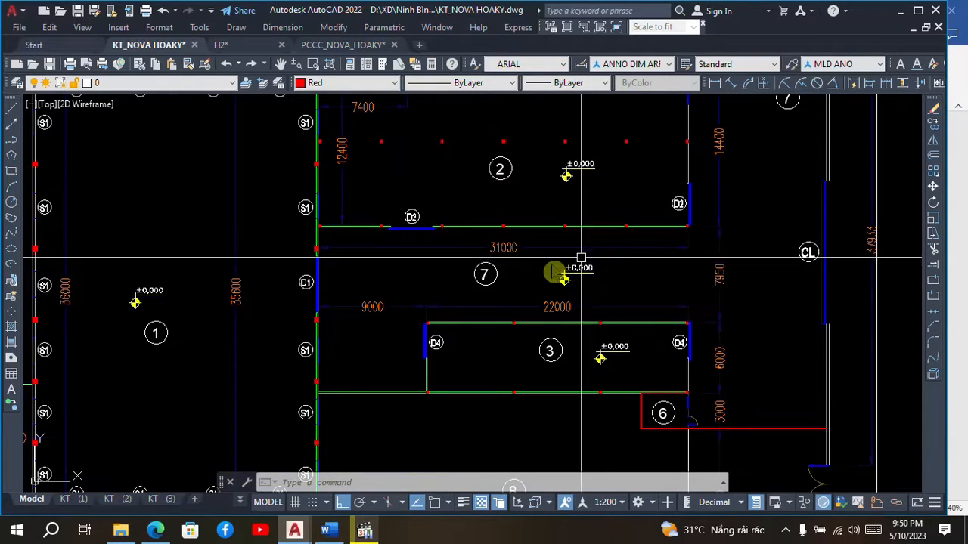
scroll(581, 259, down, 2)
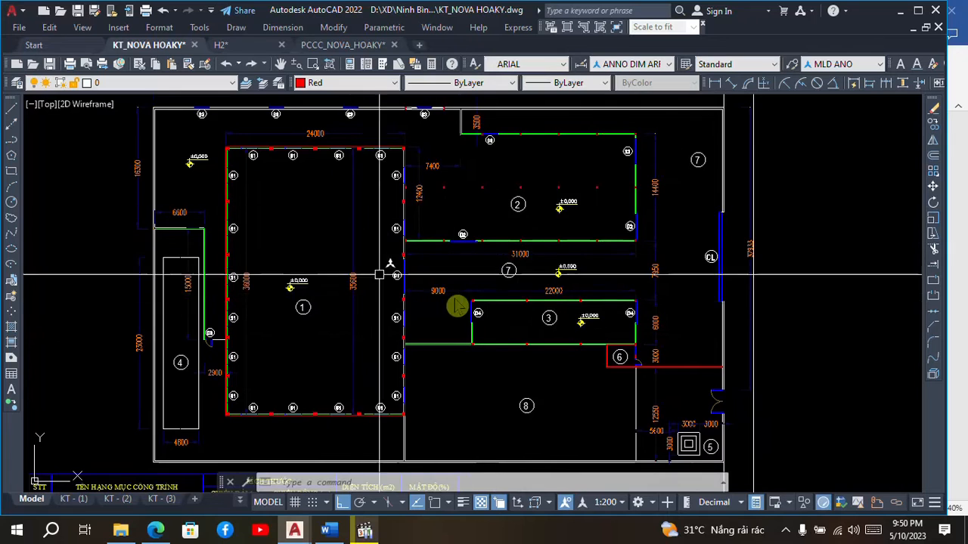
scroll(518, 313, up, 2)
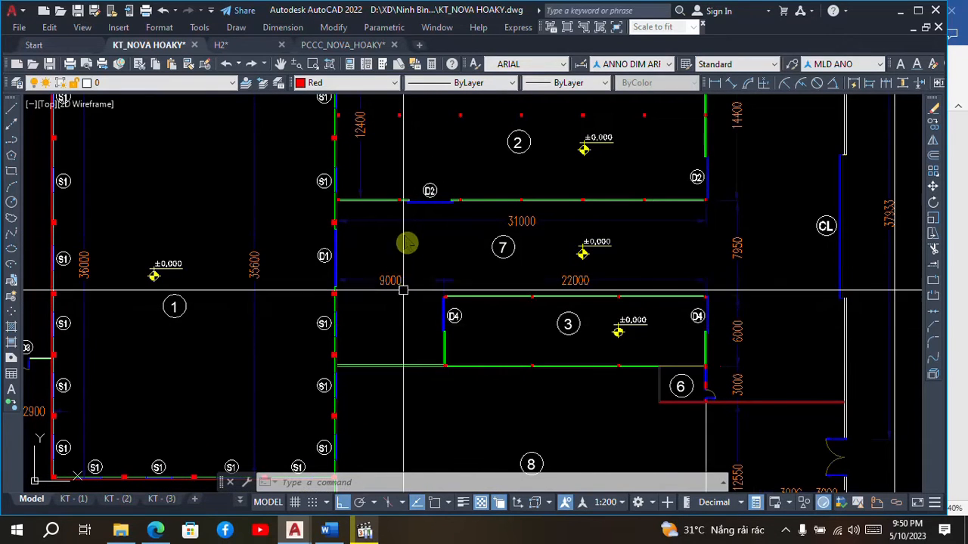
scroll(574, 234, down, 2)
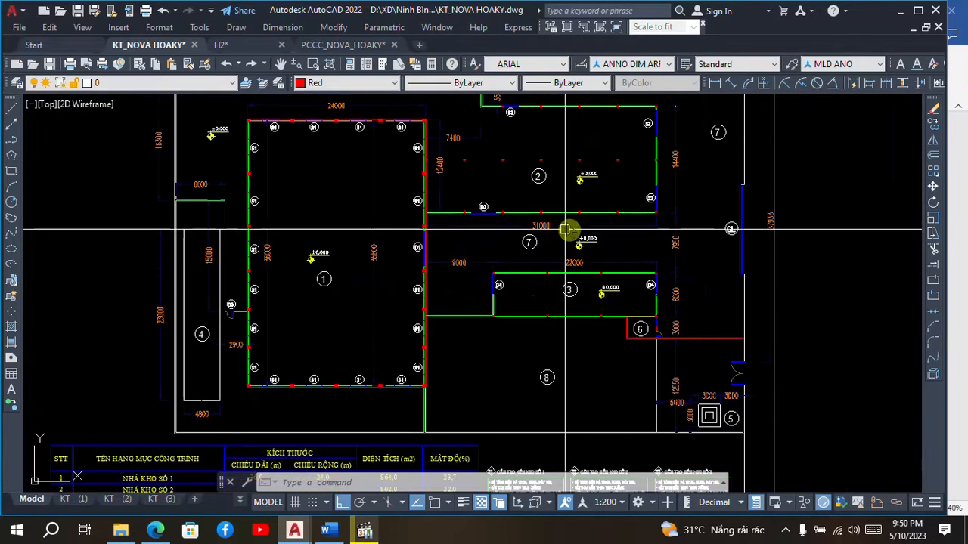
scroll(561, 202, up, 2)
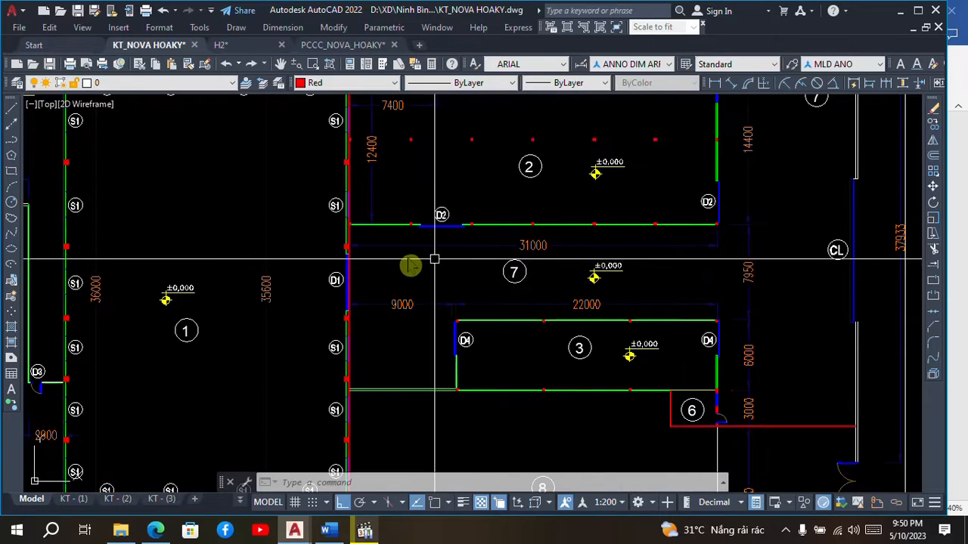
scroll(647, 266, up, 2)
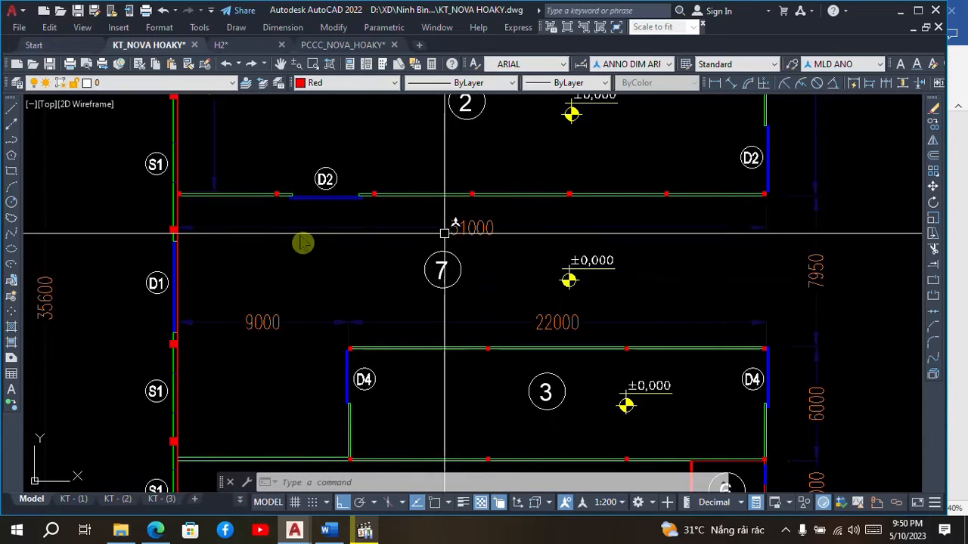
scroll(512, 228, down, 2)
scroll(533, 318, up, 2)
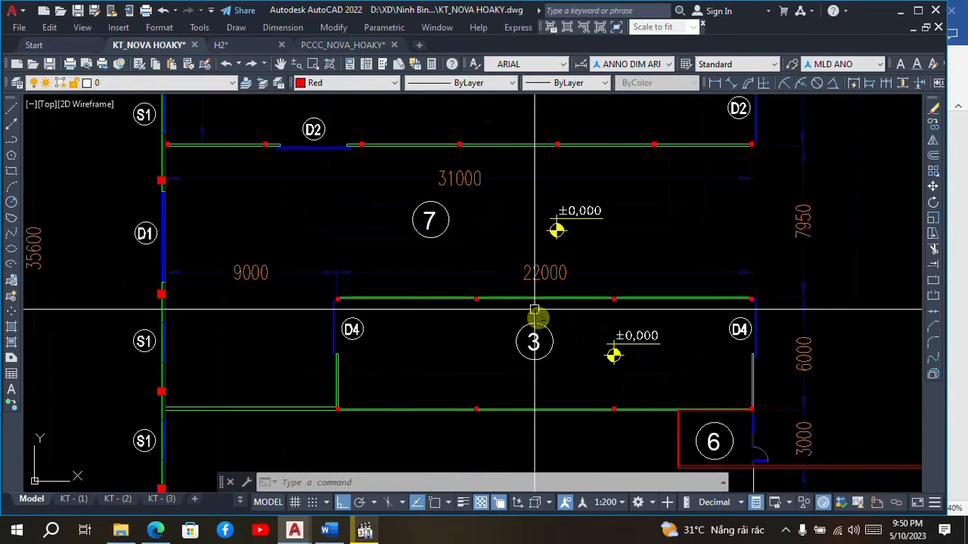
scroll(557, 177, down, 2)
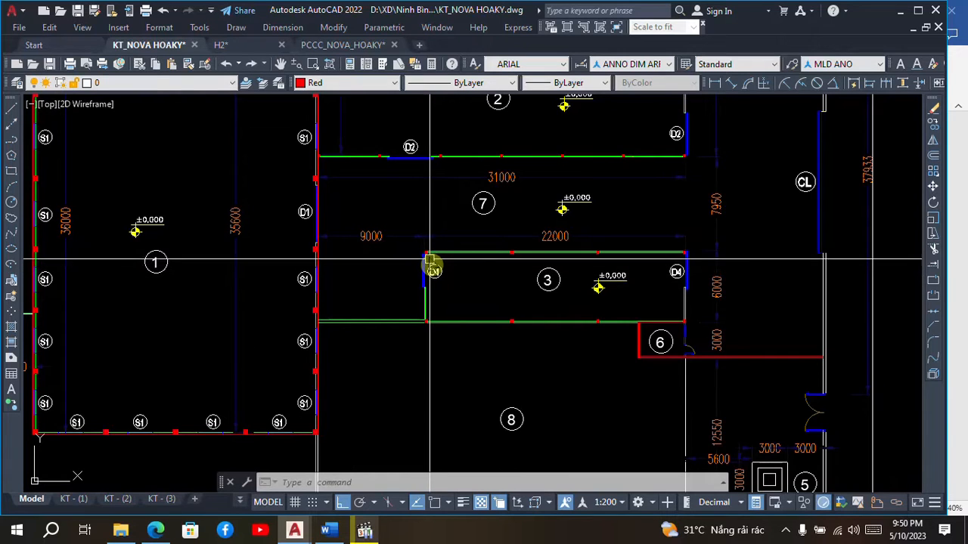
scroll(432, 251, up, 2)
scroll(479, 263, down, 2)
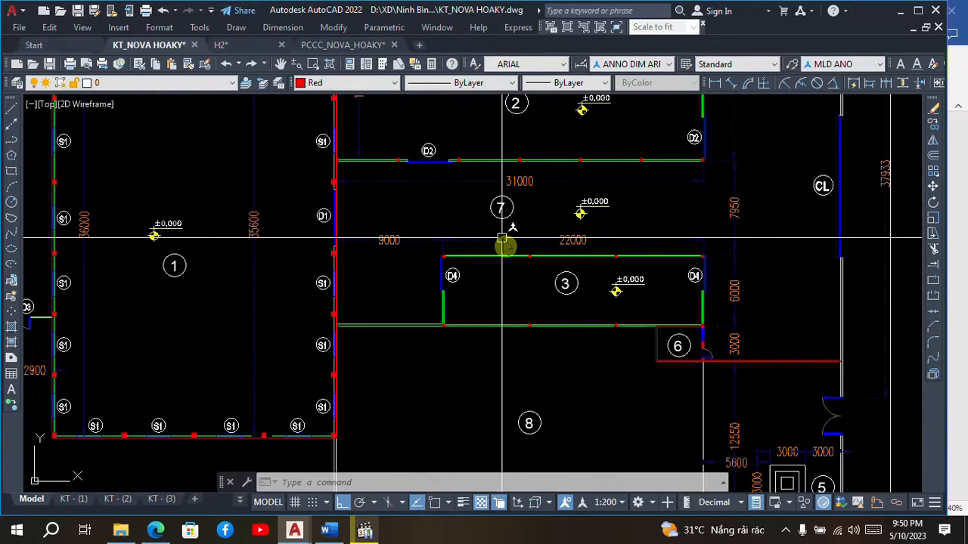
scroll(502, 240, up, 2)
scroll(489, 239, down, 4)
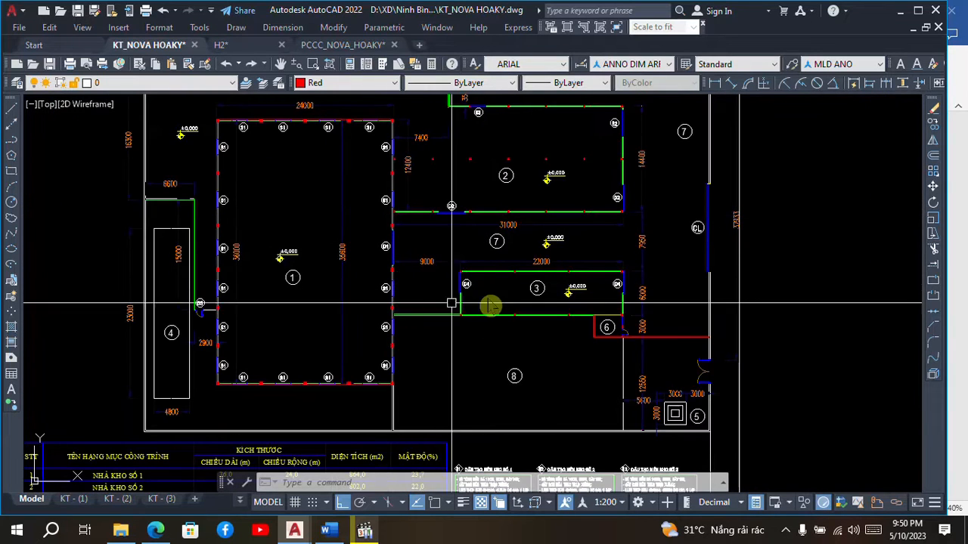
scroll(605, 197, up, 2)
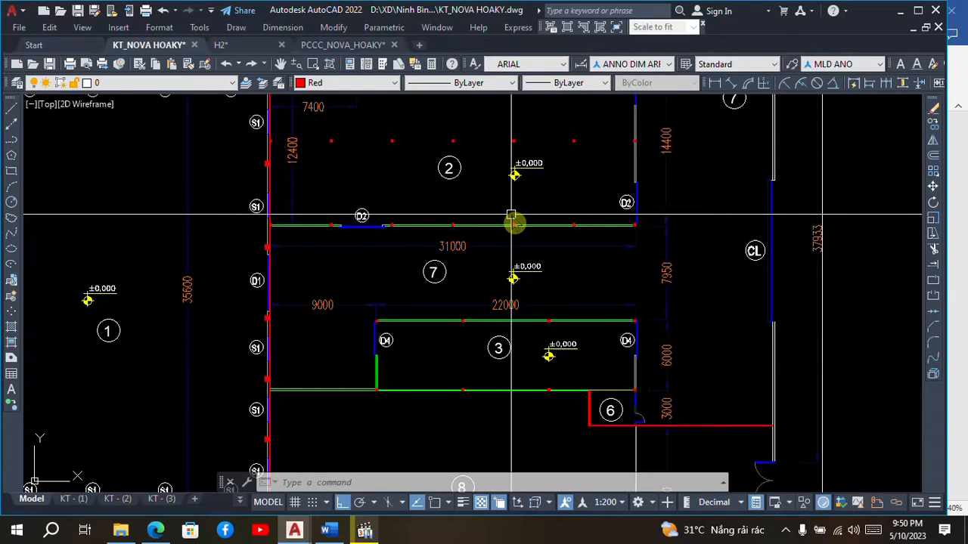
scroll(513, 220, up, 2)
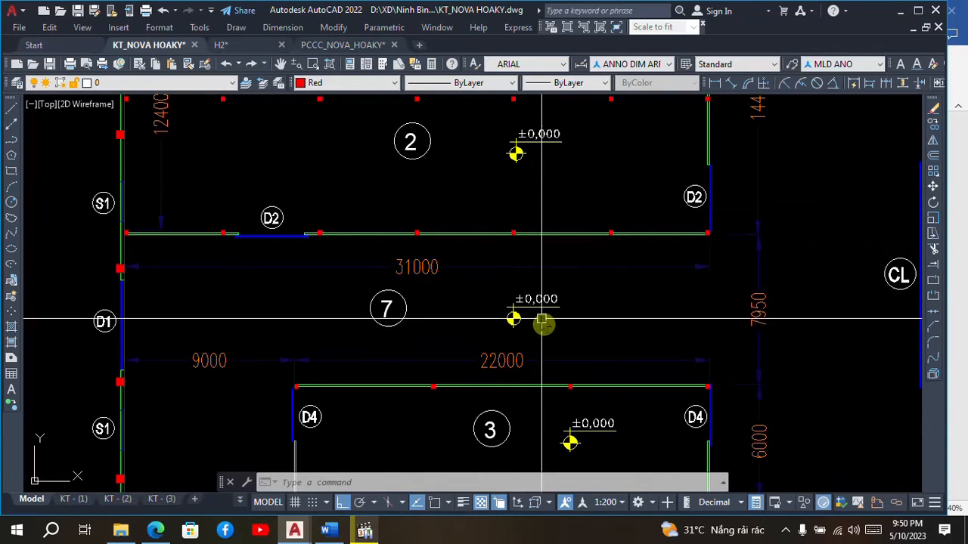
scroll(549, 269, down, 2)
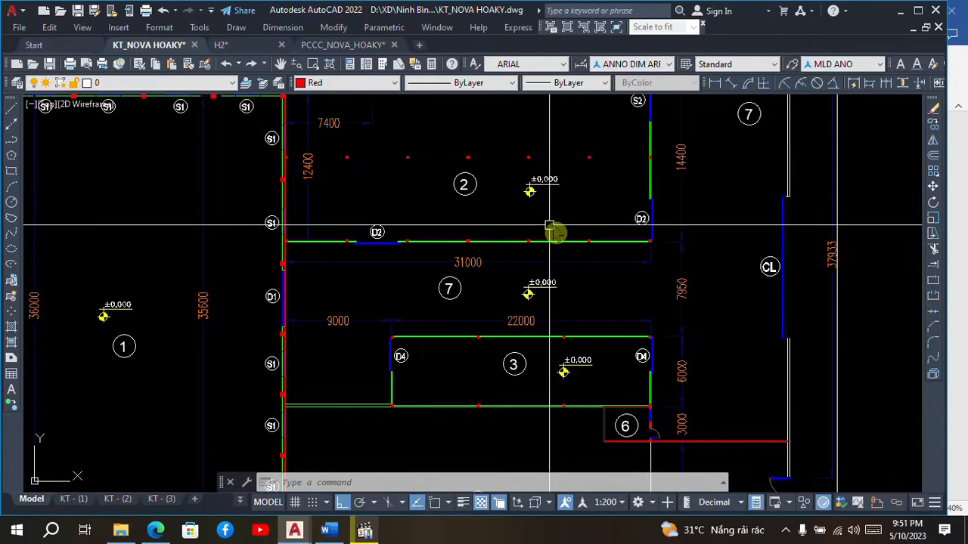
scroll(519, 276, down, 2)
scroll(518, 227, up, 2)
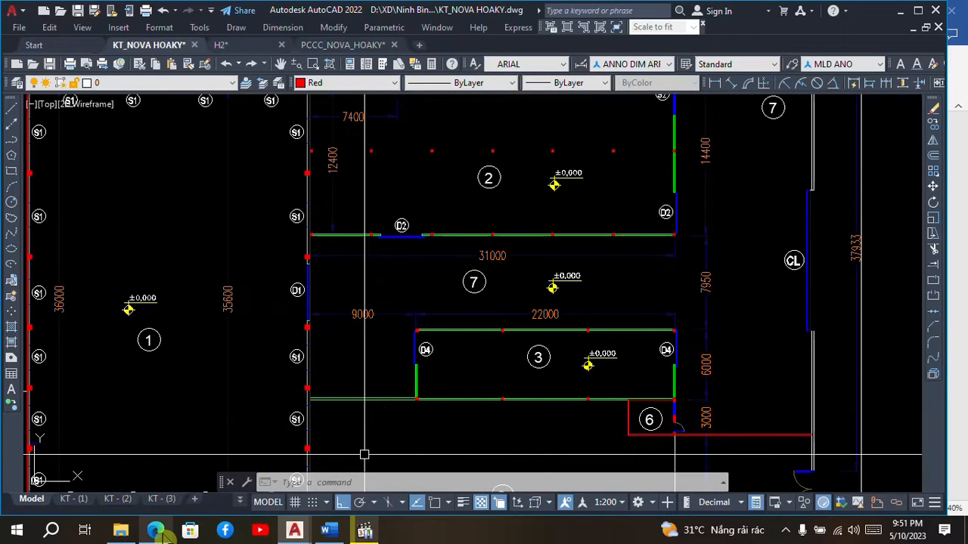
Switch to the QCVN 06:2022/BXD PDF in Edge, go to page 125 and find section E.2's table of distances between production buildings and warehouses.
mouse_move(161, 532)
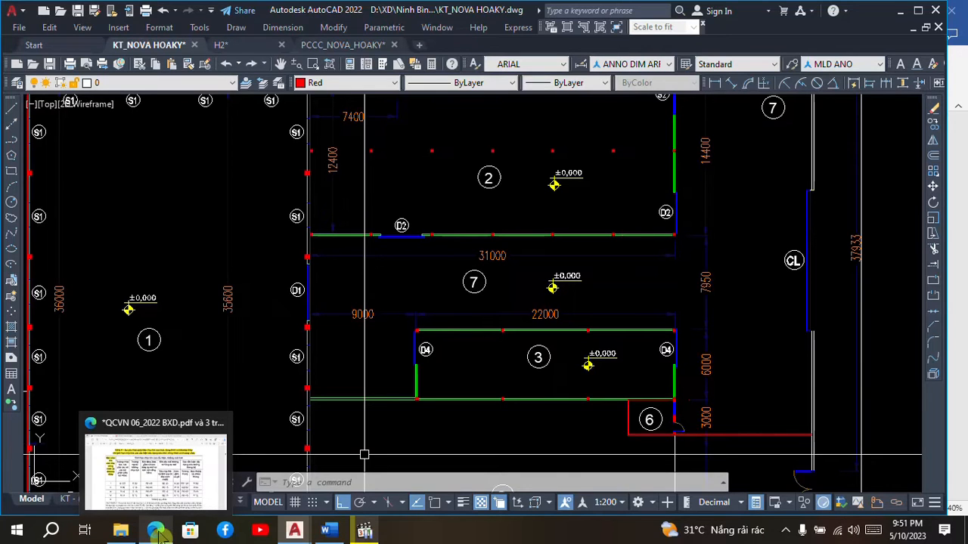
click(157, 531)
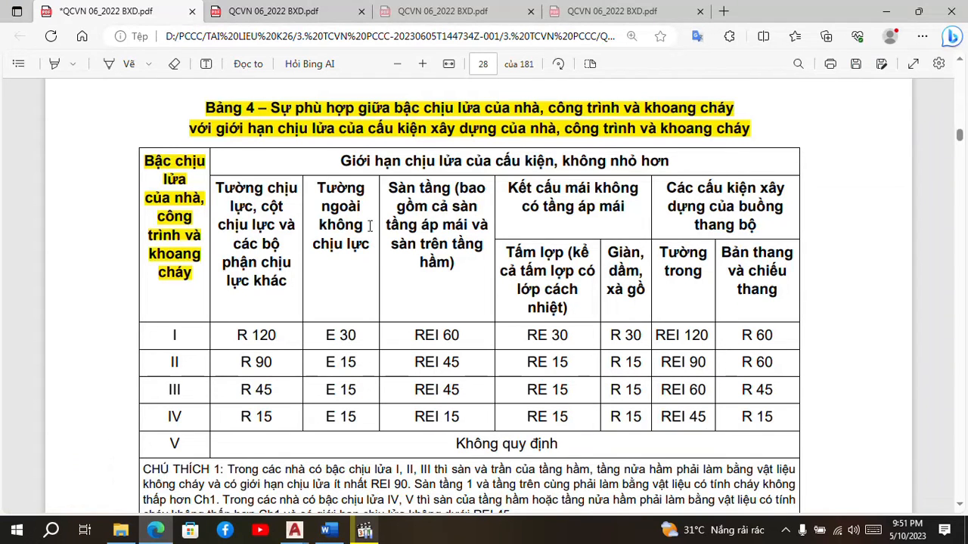
click(489, 66)
text(125)
key(Return)
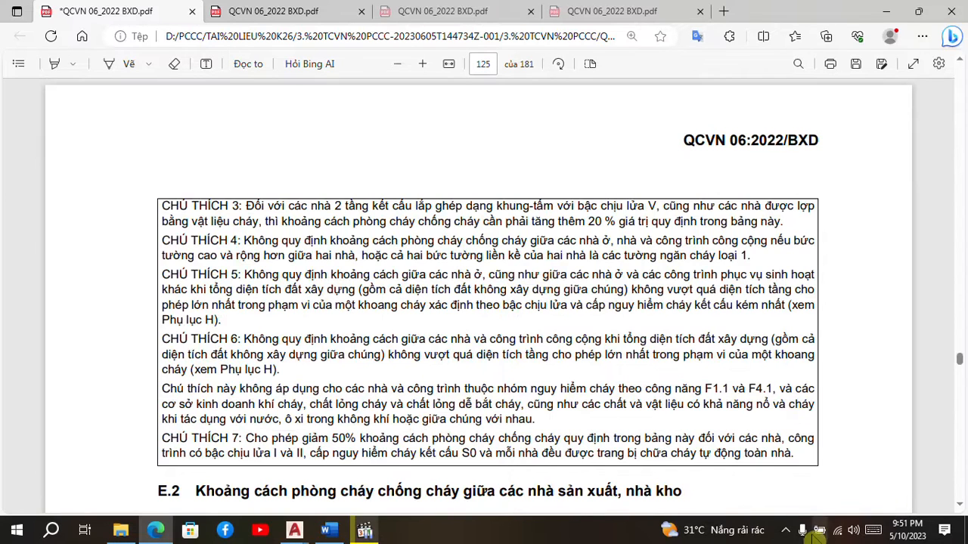
click(785, 532)
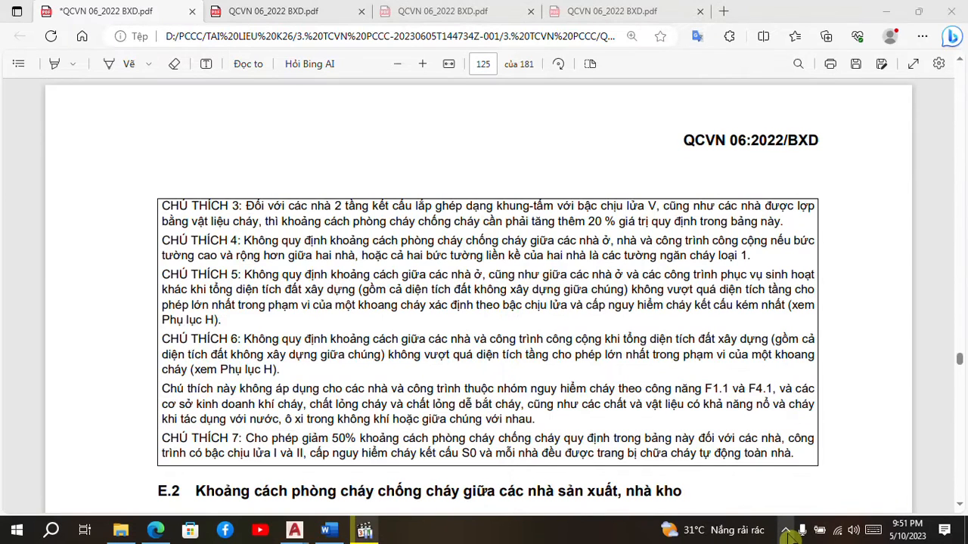
click(862, 363)
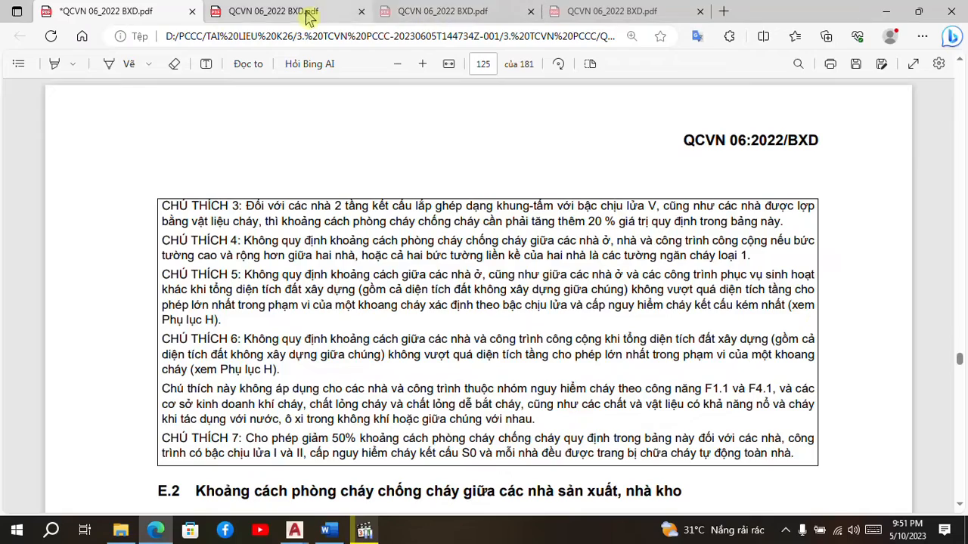
scroll(464, 203, down, 7)
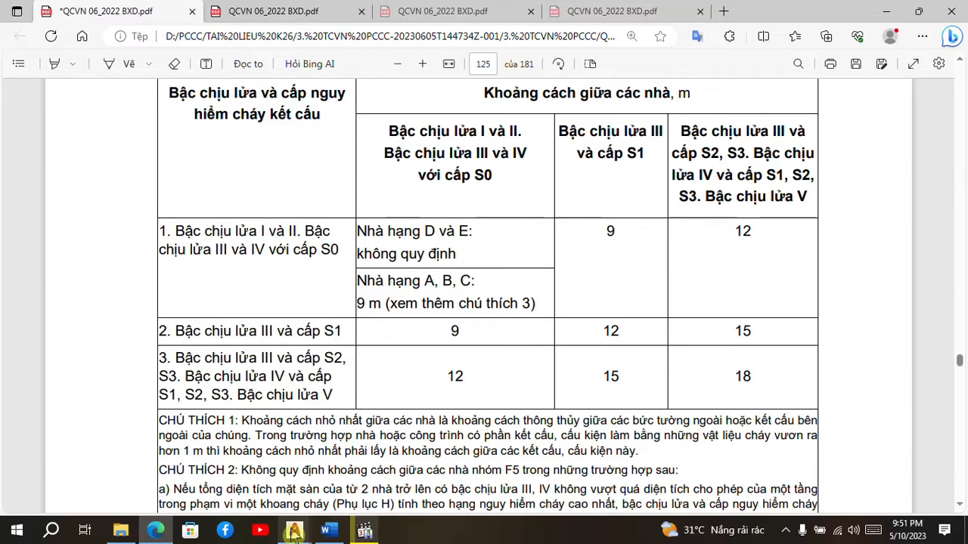
Switch to AutoCAD to recheck warehouses no. 1, 2 and 3 on the site plan, and return to the E.2 distance table in Edge.
click(294, 530)
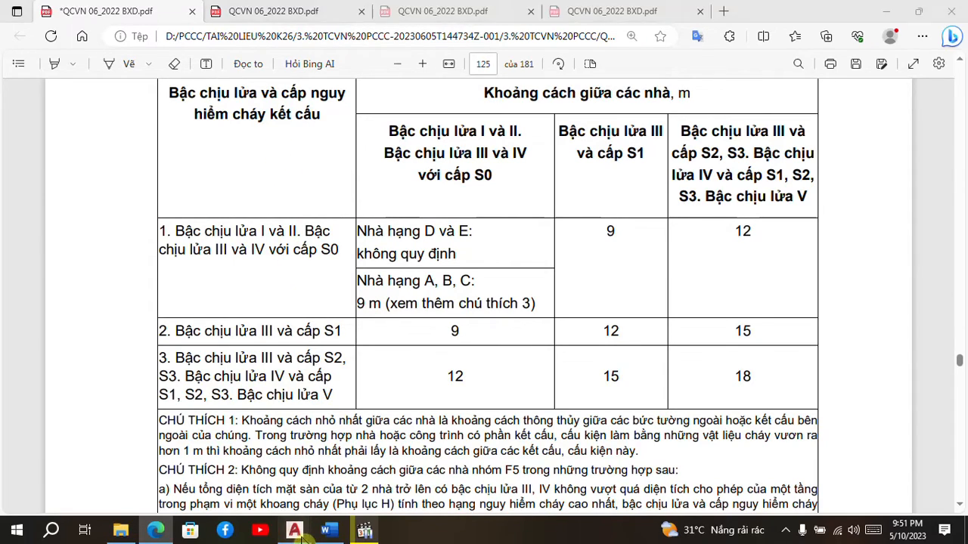
click(166, 492)
scroll(536, 277, down, 4)
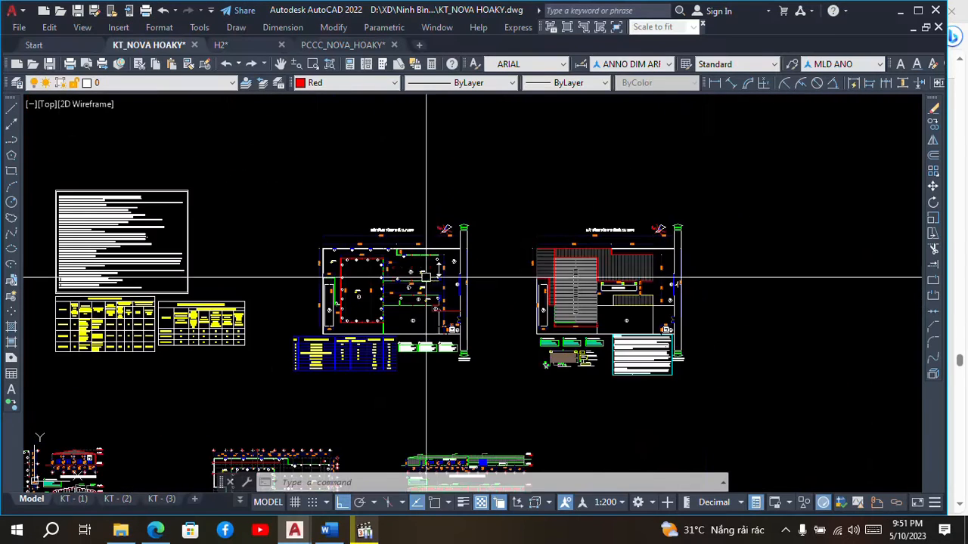
scroll(378, 277, up, 5)
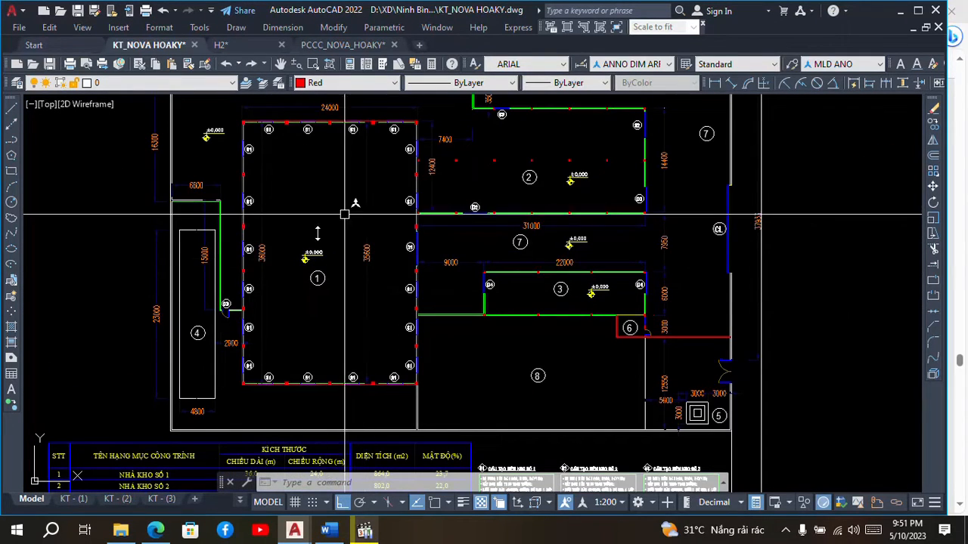
scroll(341, 237, up, 2)
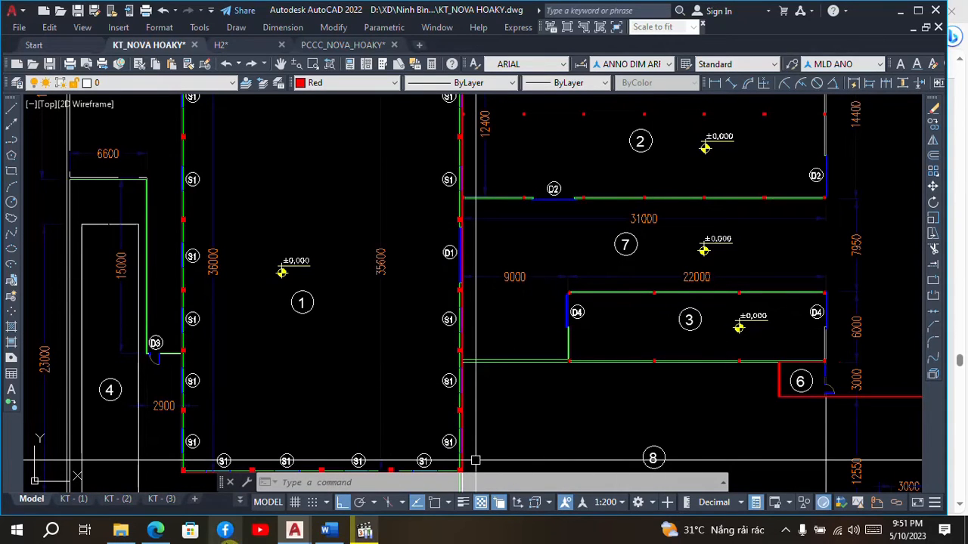
click(165, 533)
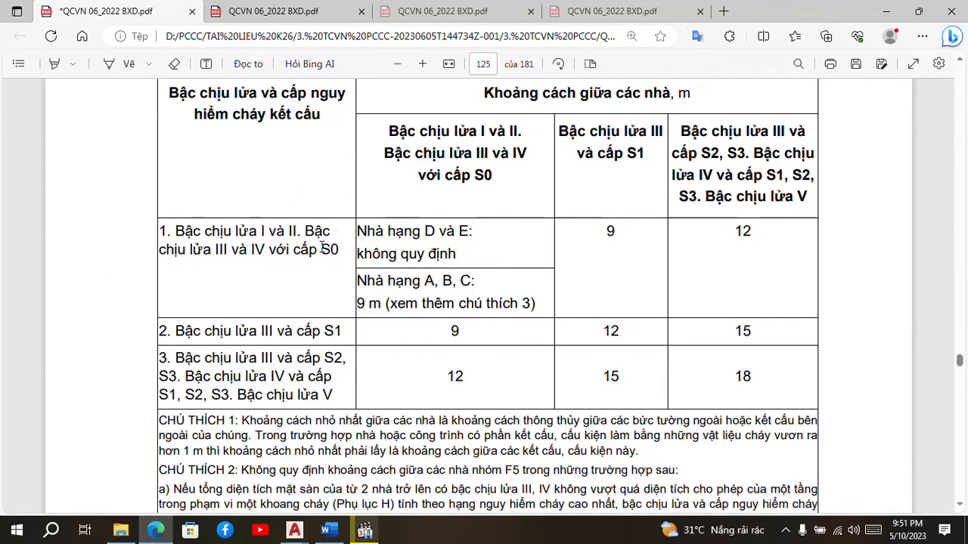
Check the 9 m distance in the E.2 table, and switch to KT_NOVA HOAKY.dwg in AutoCAD to examine the gap between warehouses no. 1 and 3.
click(271, 298)
mouse_move(520, 274)
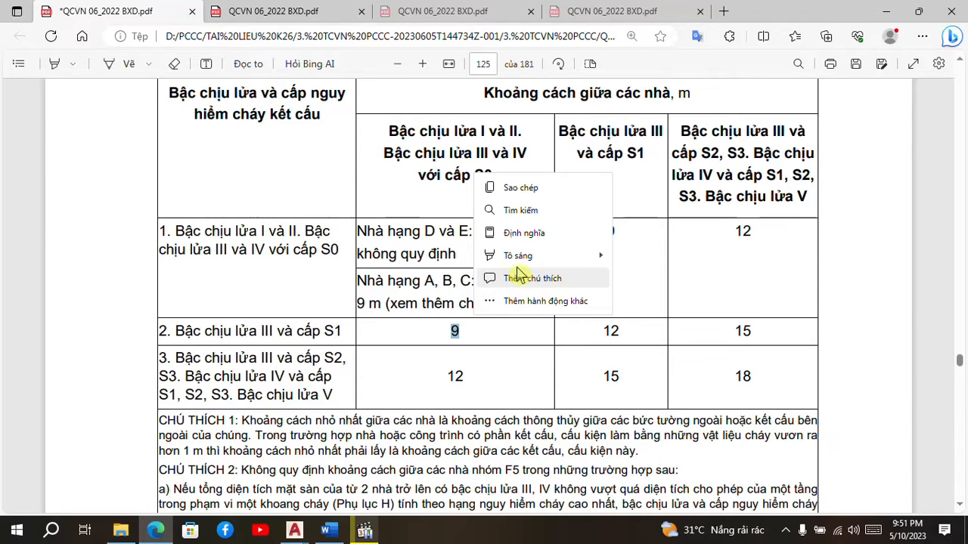
mouse_move(294, 530)
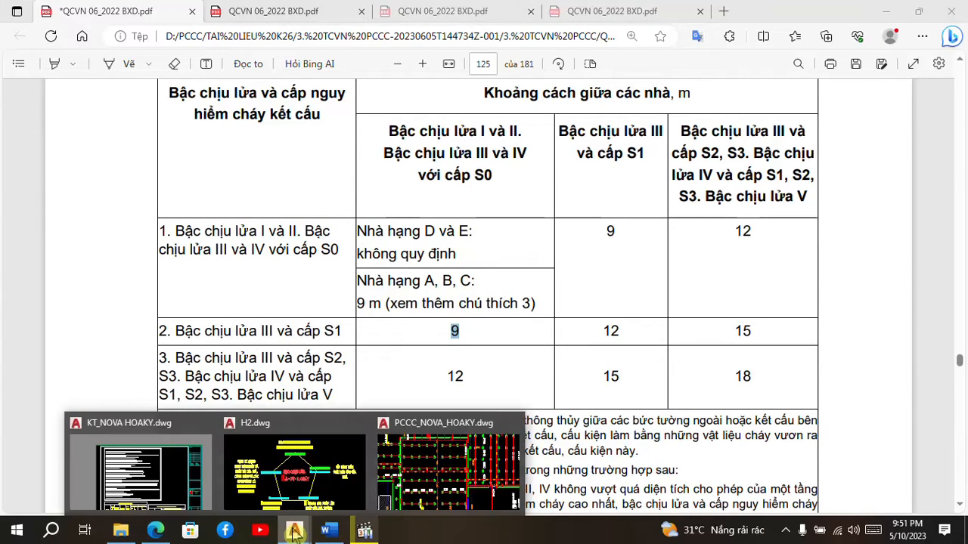
click(108, 495)
scroll(402, 242, down, 3)
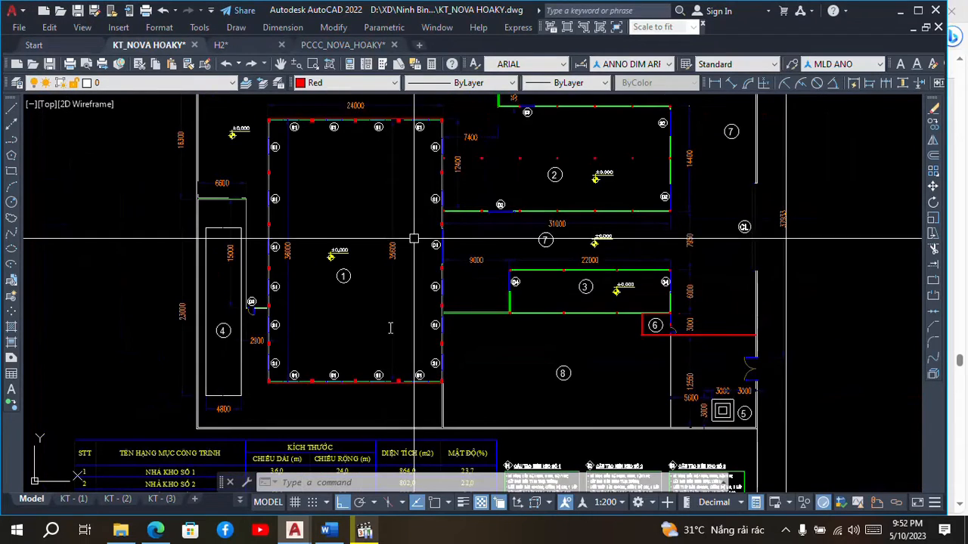
scroll(491, 259, up, 5)
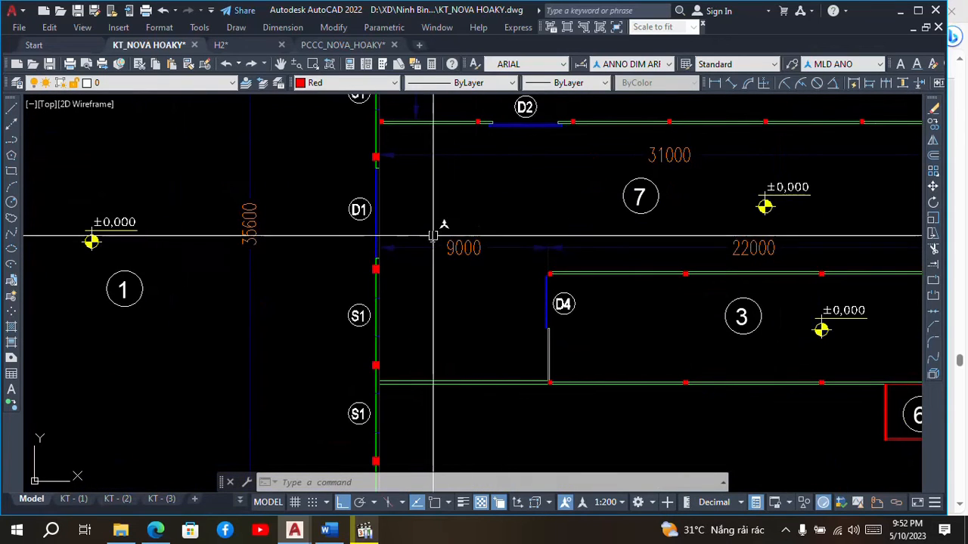
scroll(454, 251, down, 2)
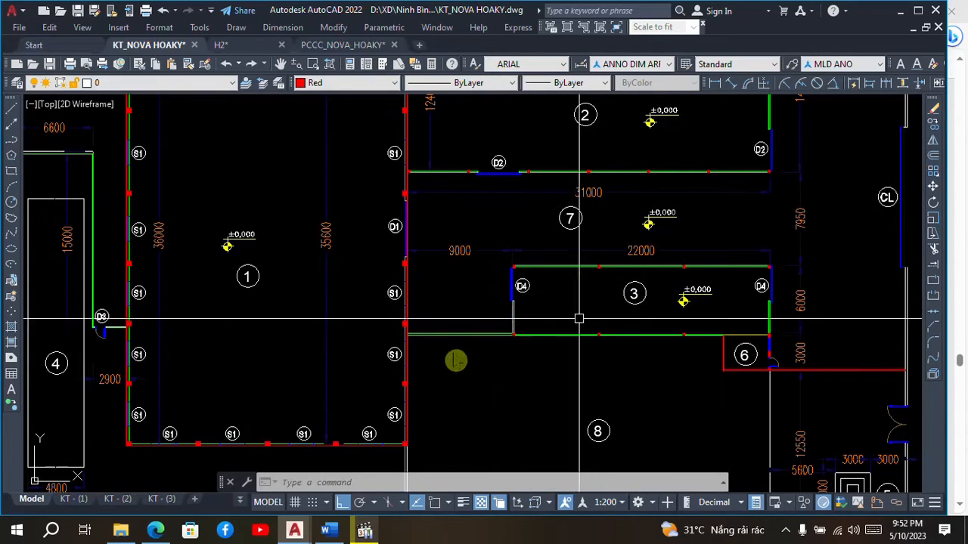
Recheck the S0 class row and column of the E.2 table in Edge, and return to AutoCAD to the gap between warehouses no. 2 and 3.
click(157, 532)
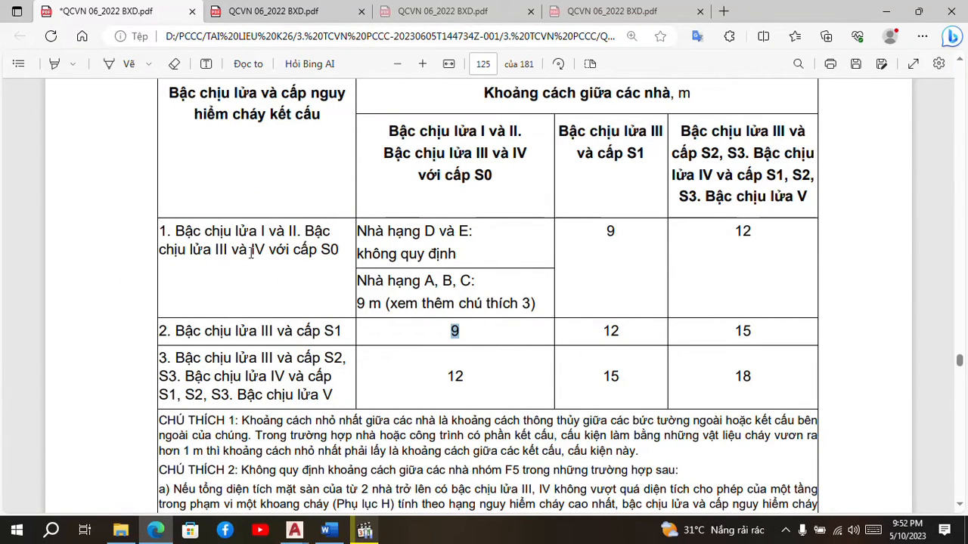
double_click(319, 249)
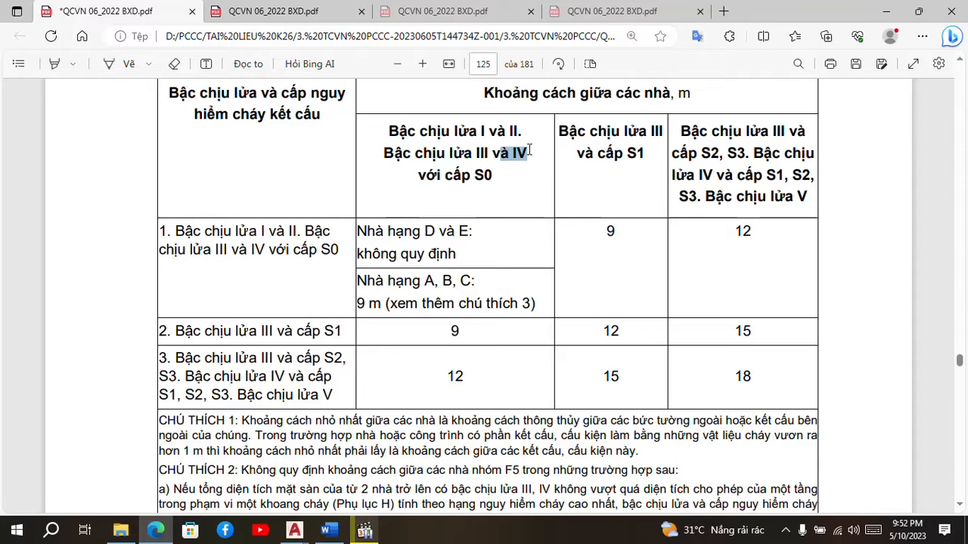
click(479, 176)
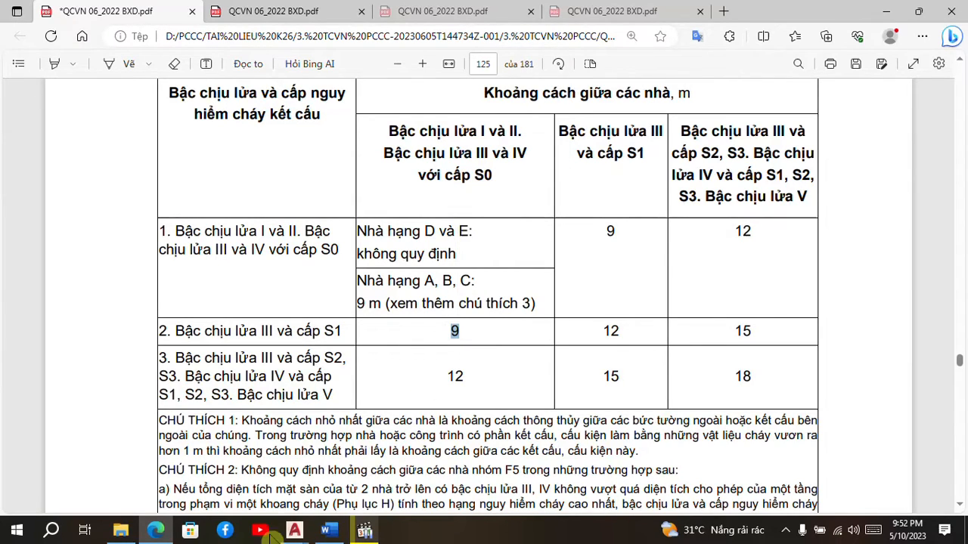
mouse_move(294, 532)
click(242, 469)
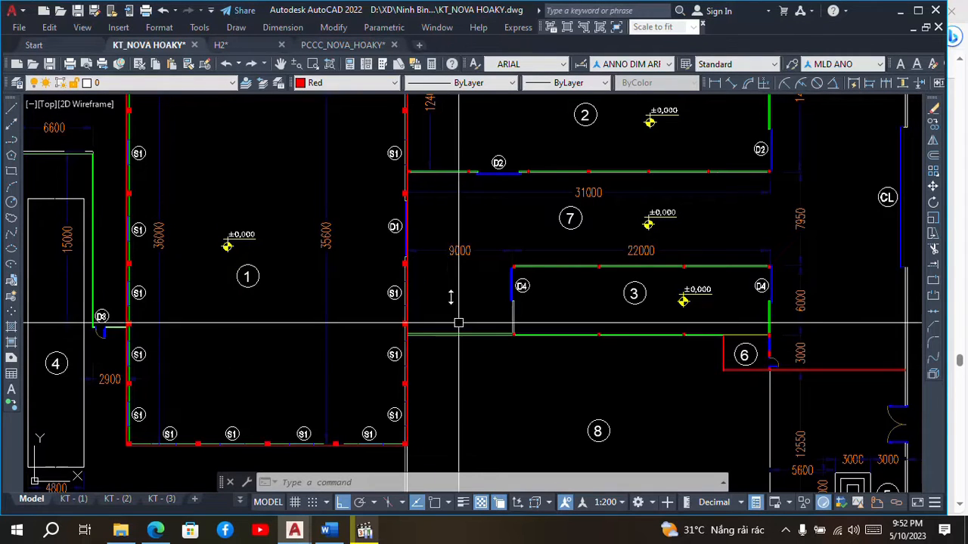
scroll(539, 265, up, 5)
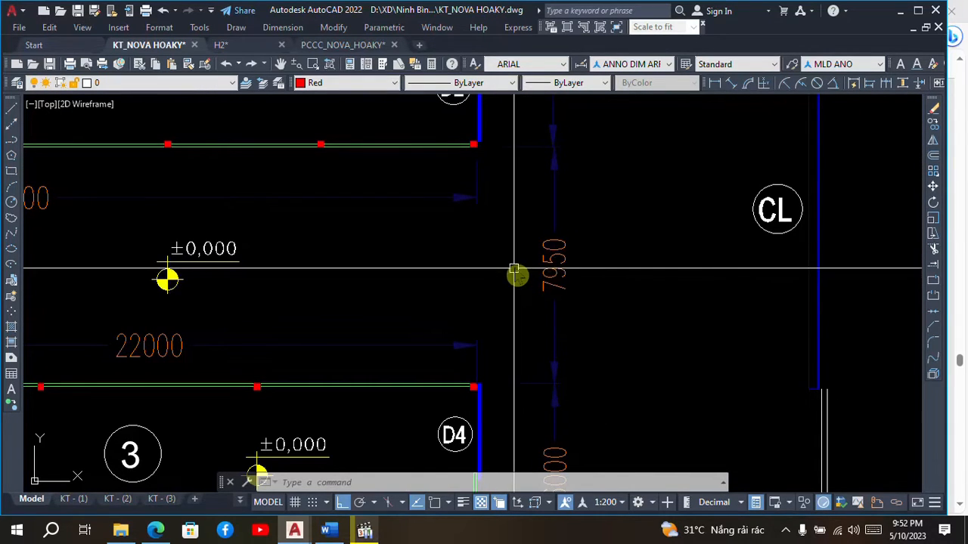
Draw a rectangle around the dimension between warehouses no. 2 and 3 to point it out, and erase it.
text(rec)
key(Return)
click(523, 188)
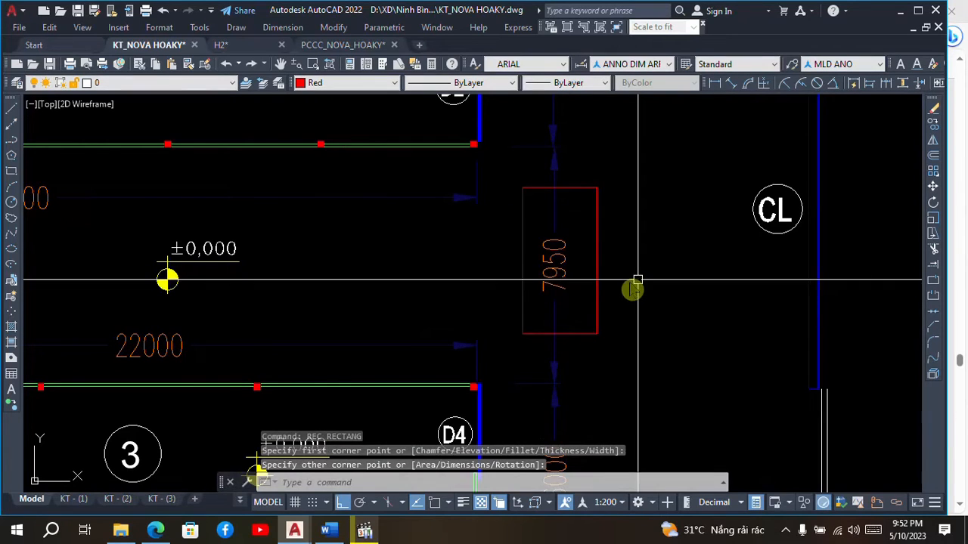
click(597, 333)
text(e)
key(Return)
click(594, 333)
key(Return)
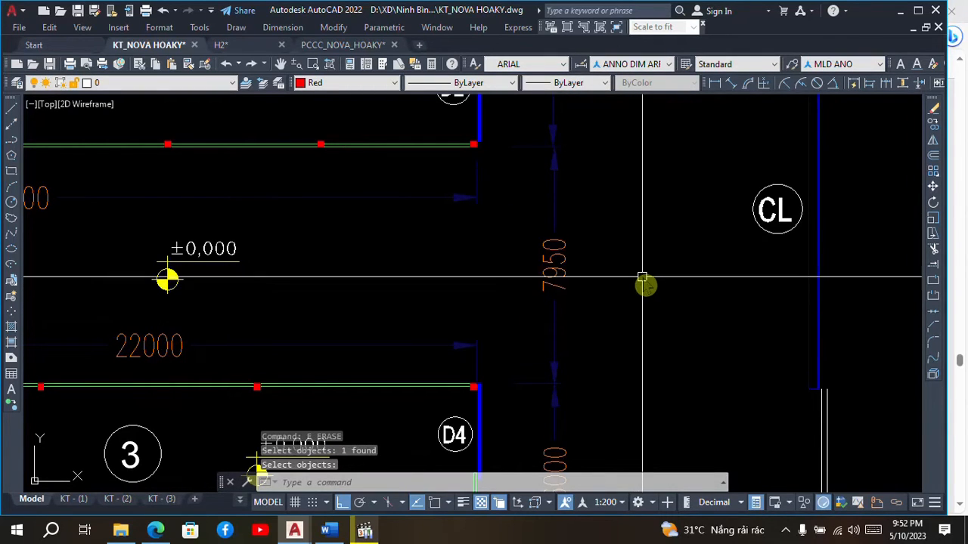
scroll(644, 278, down, 2)
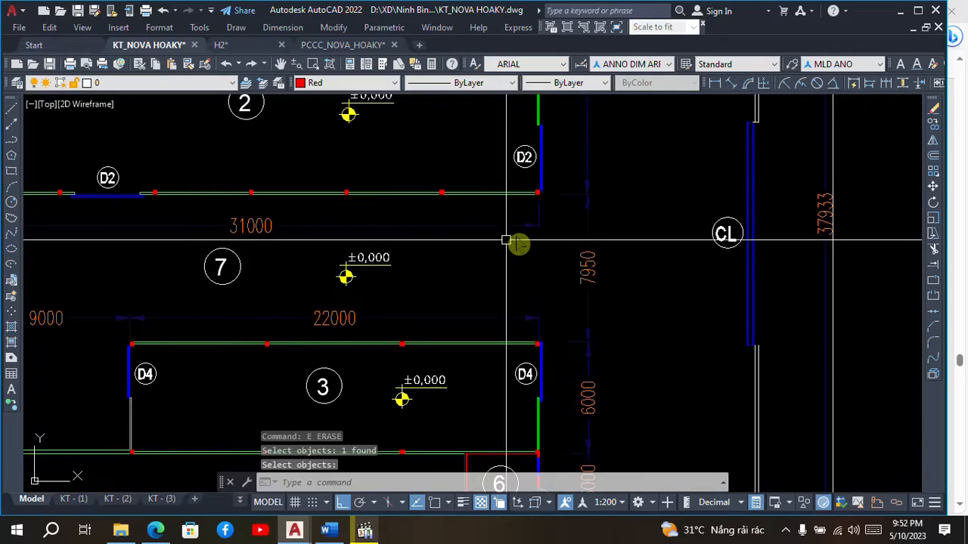
middle_drag(539, 229, 576, 211)
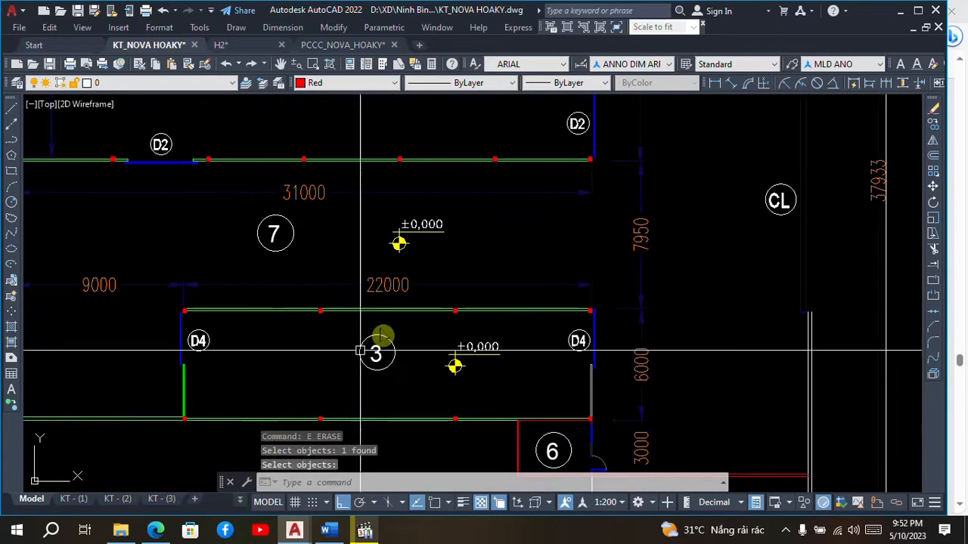
Switch to the QCVN 06:2022/BXD PDF in Edge and read note 3 of the distance table on page 126, including its S0 class and A, B, C category conditions.
click(157, 532)
scroll(406, 270, down, 2)
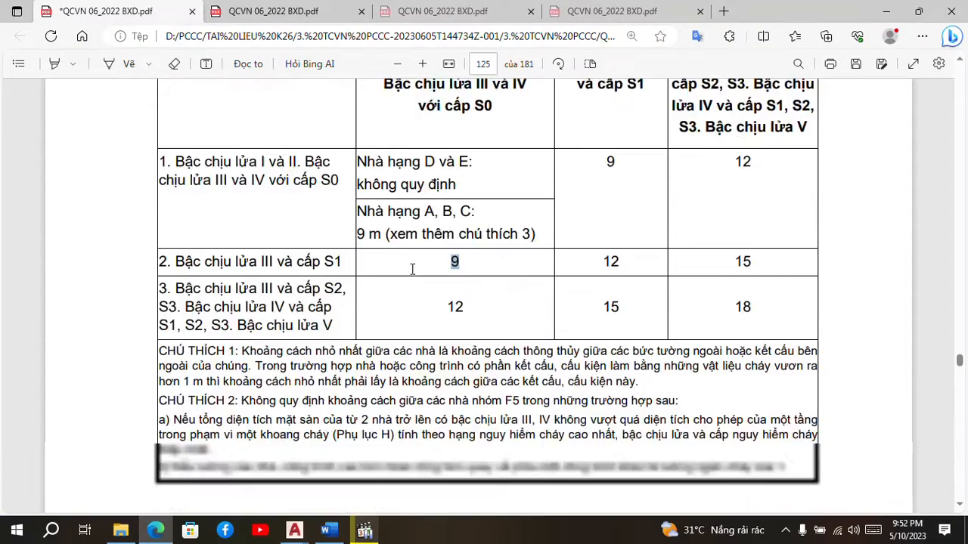
scroll(326, 283, down, 5)
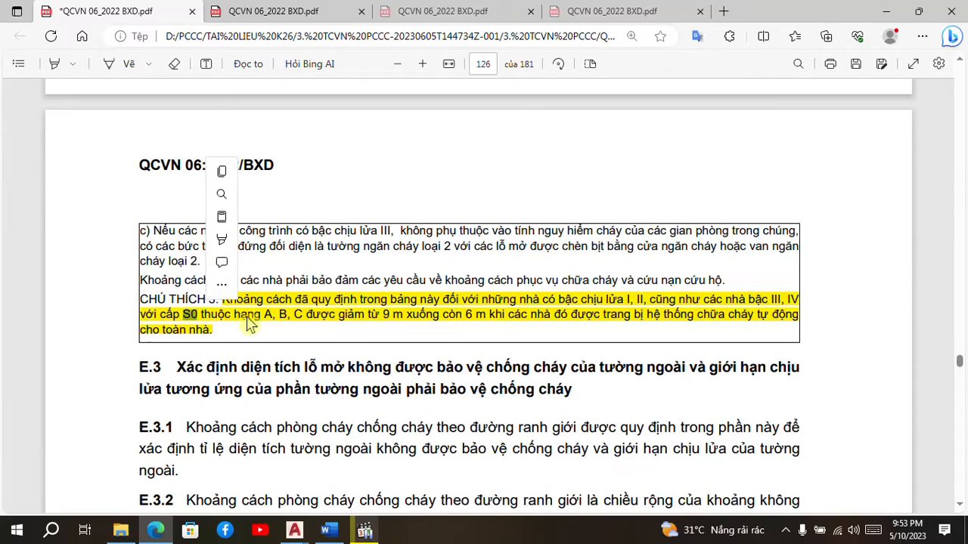
click(275, 331)
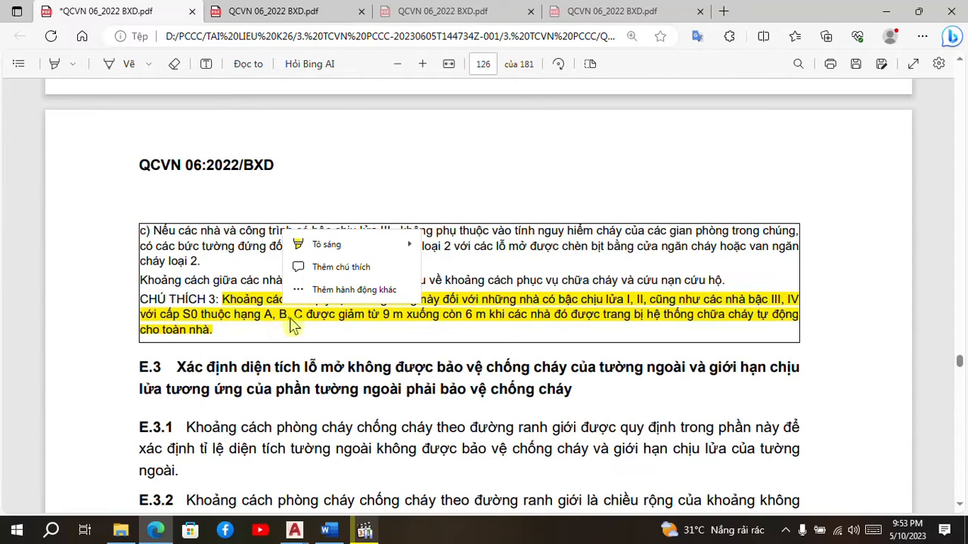
click(377, 338)
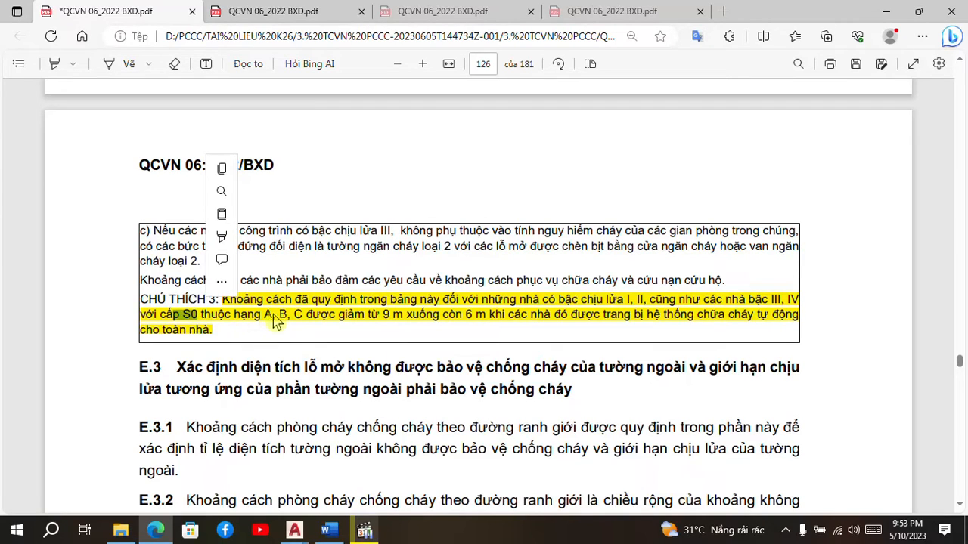
click(288, 315)
click(293, 317)
click(296, 316)
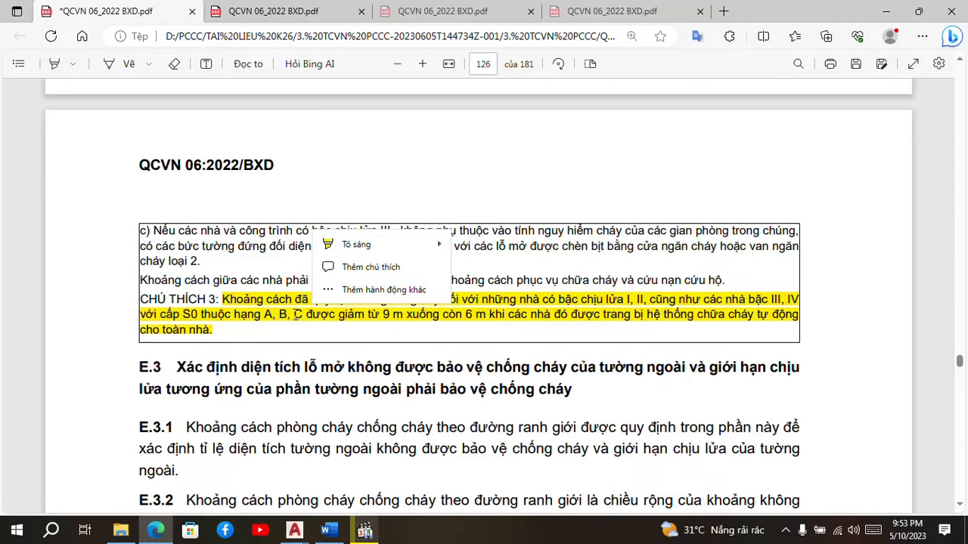
drag(295, 315, 302, 314)
click(340, 318)
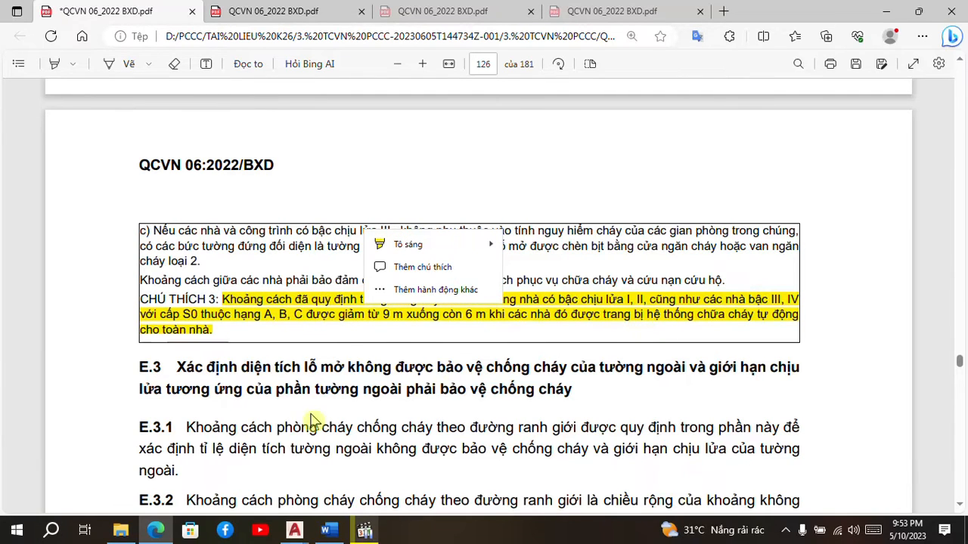
Switch to PCCC_NOVA_HOAKY.dwg in AutoCAD and examine the sprinkler layout across the warehouses on the overall firefighting plan.
mouse_move(291, 529)
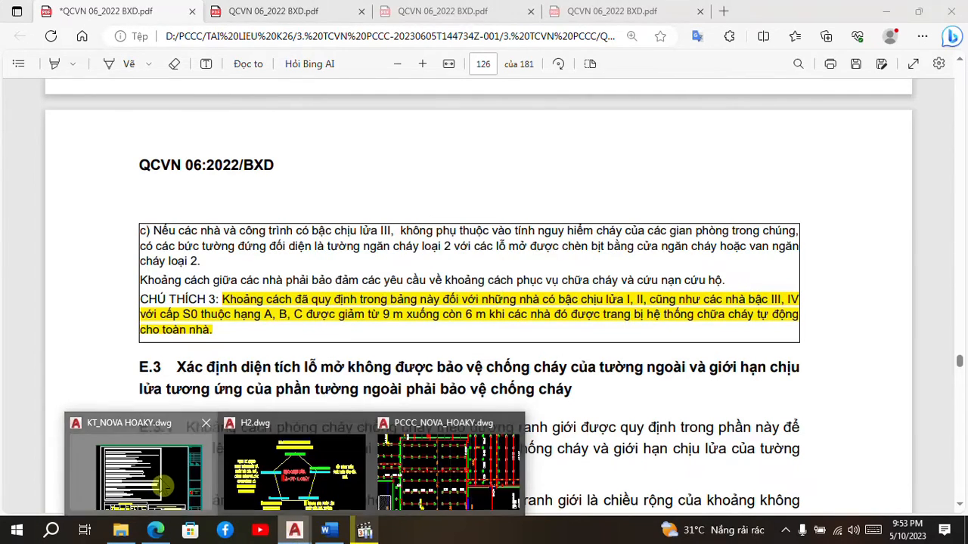
click(143, 484)
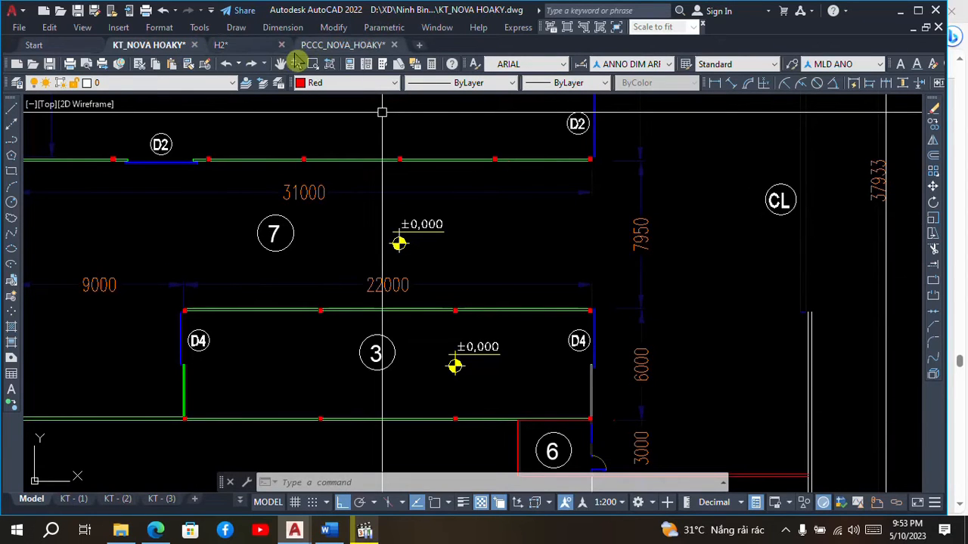
click(337, 45)
scroll(483, 168, down, 5)
scroll(482, 169, up, 1)
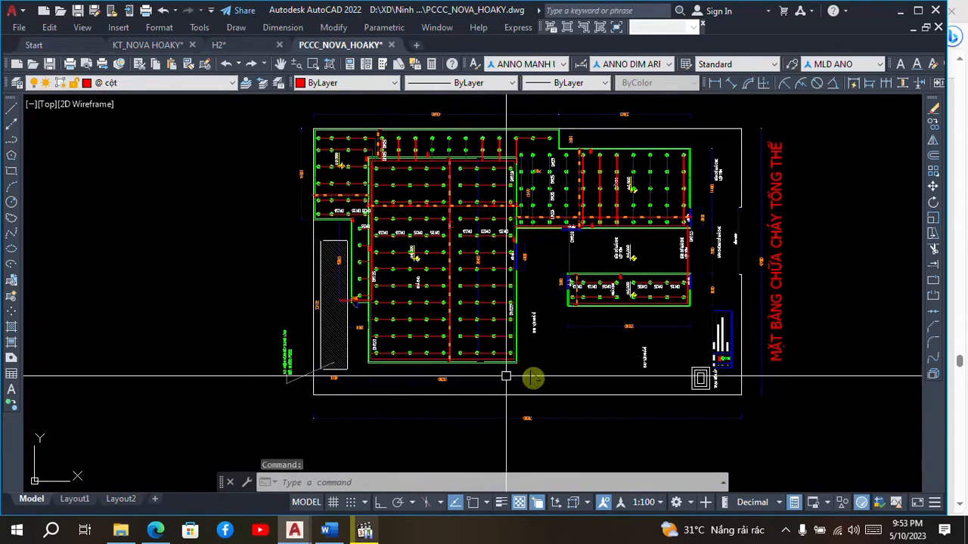
scroll(374, 175, up, 2)
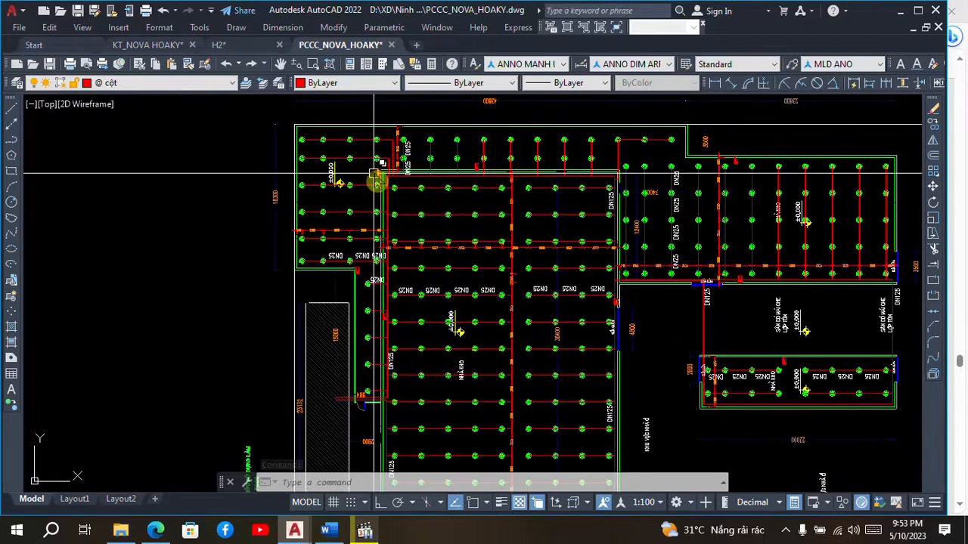
scroll(375, 176, down, 2)
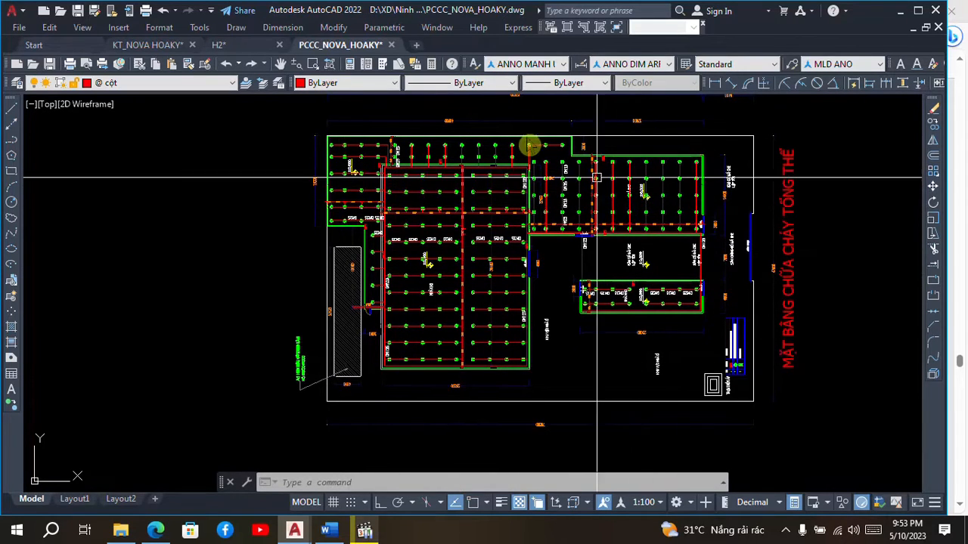
Examine the sprinkler heads and DN25 branch pipes inside the small 22000-long warehouse on the firefighting plan.
scroll(644, 300, up, 3)
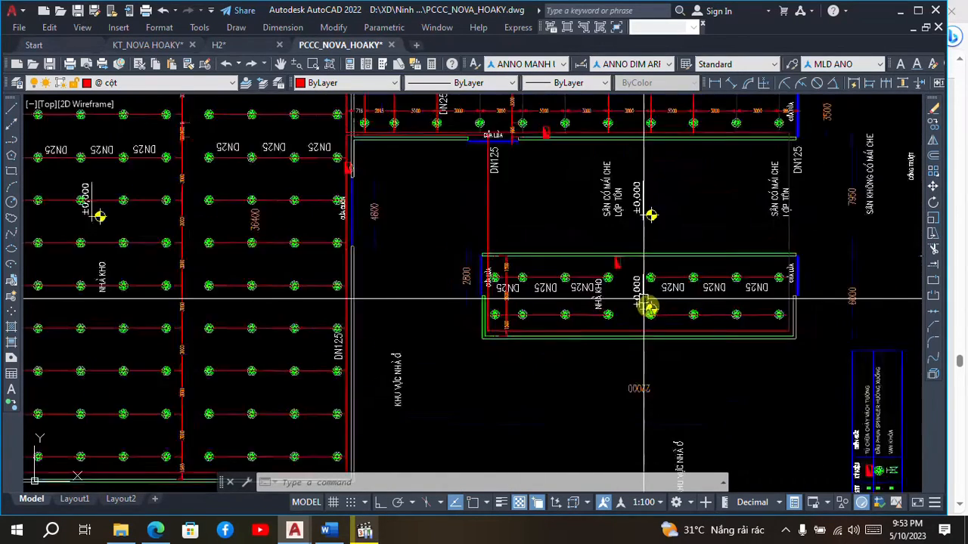
scroll(647, 295, up, 6)
scroll(655, 244, down, 5)
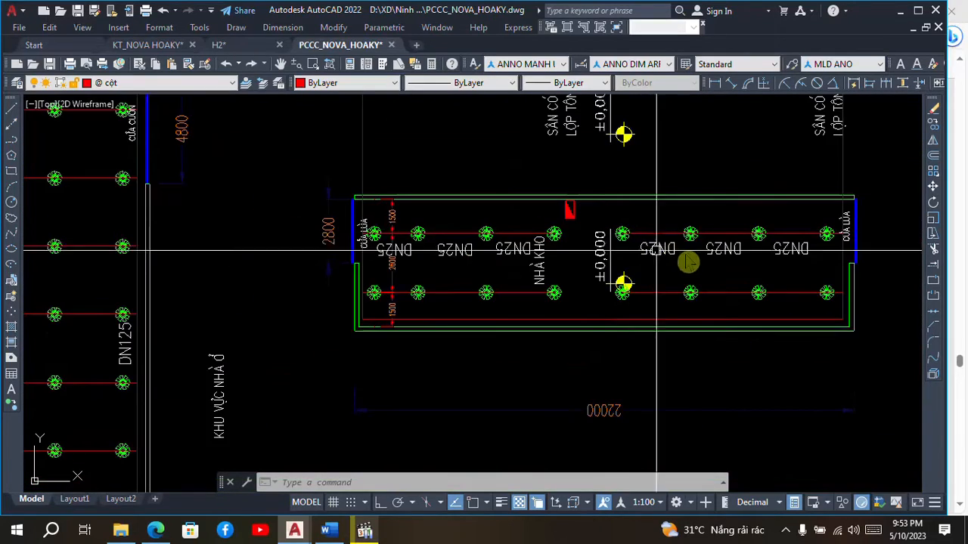
scroll(655, 250, up, 4)
scroll(654, 250, down, 4)
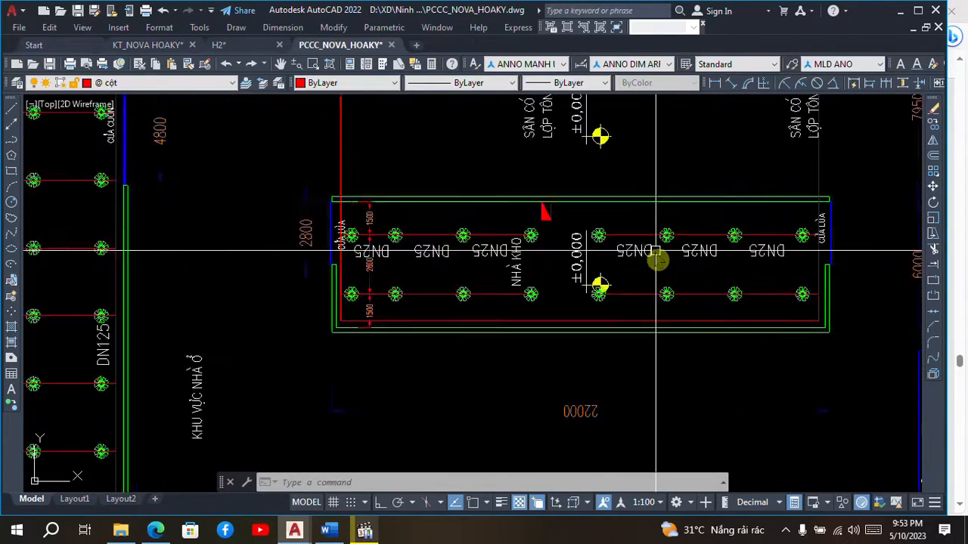
scroll(655, 251, down, 5)
scroll(527, 165, up, 4)
scroll(520, 197, down, 3)
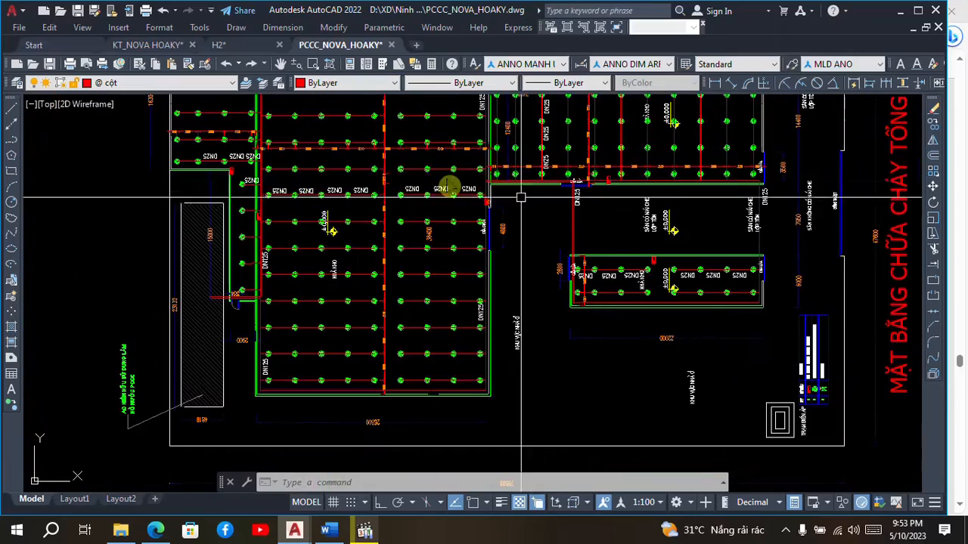
Examine the pipes linking the hatched firefighting water pond to the large warehouse's sprinklers, and return to note 3 in the Edge PDF.
scroll(201, 220, up, 4)
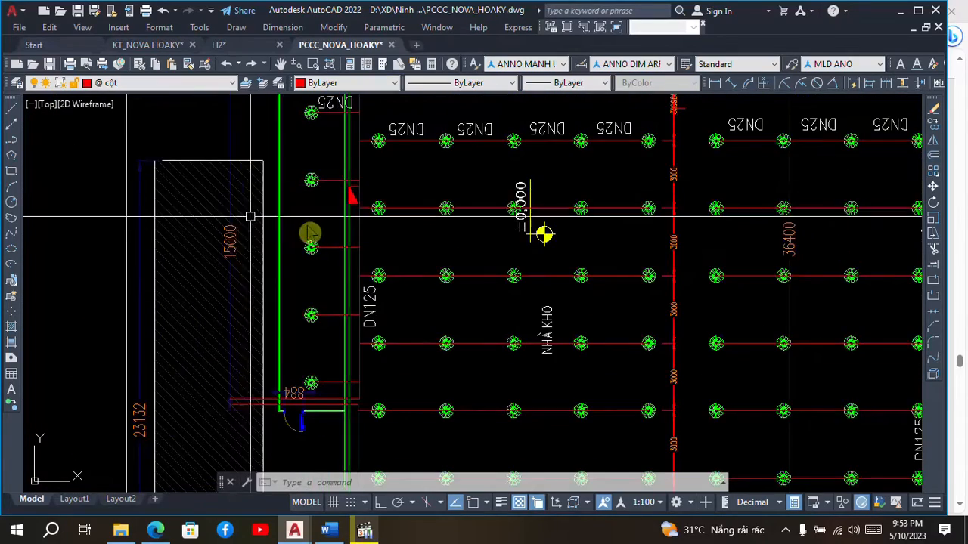
scroll(250, 217, down, 4)
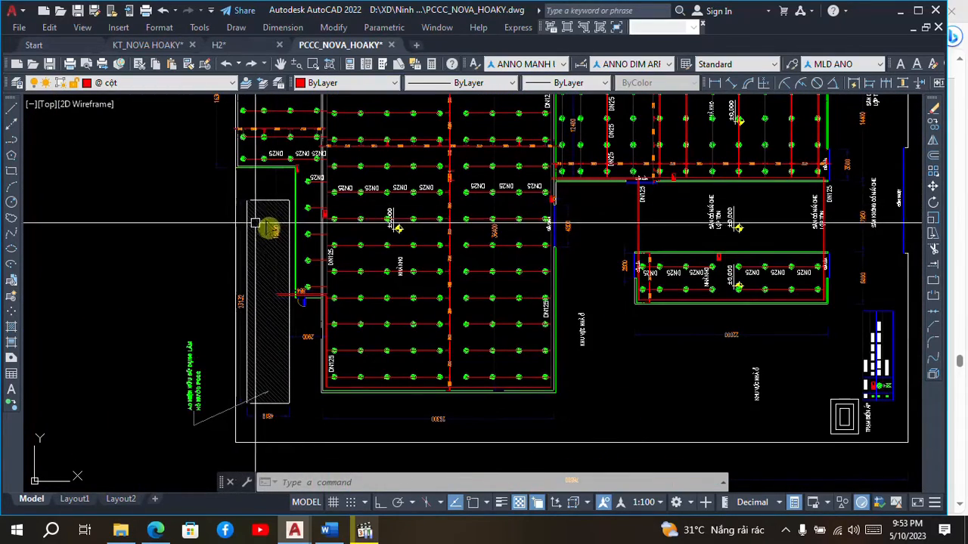
scroll(294, 297, up, 5)
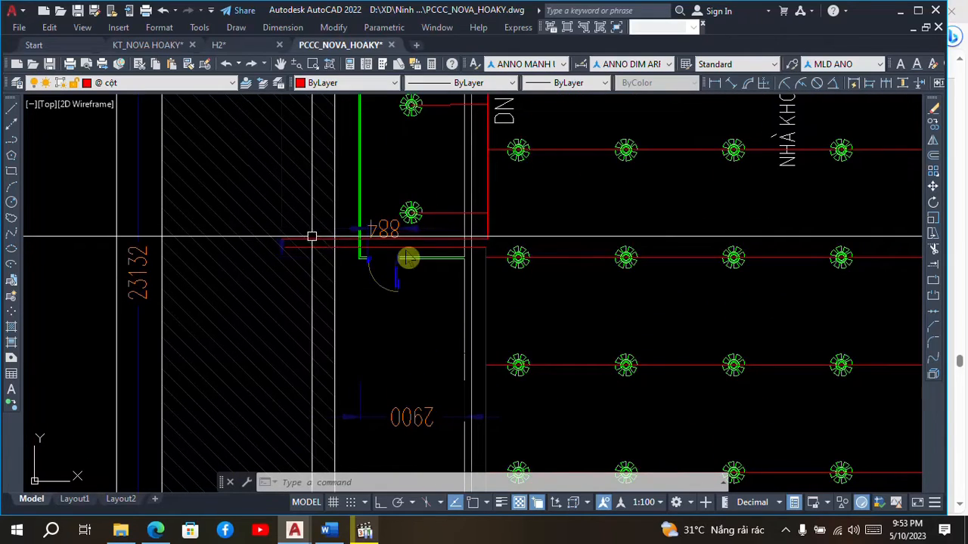
scroll(309, 233, up, 2)
scroll(306, 241, down, 4)
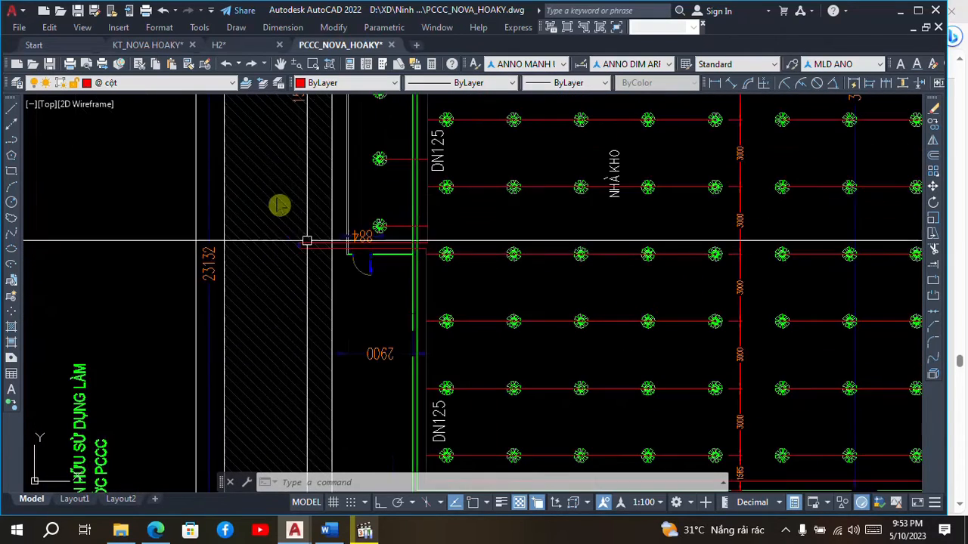
scroll(366, 241, up, 4)
scroll(321, 218, down, 1)
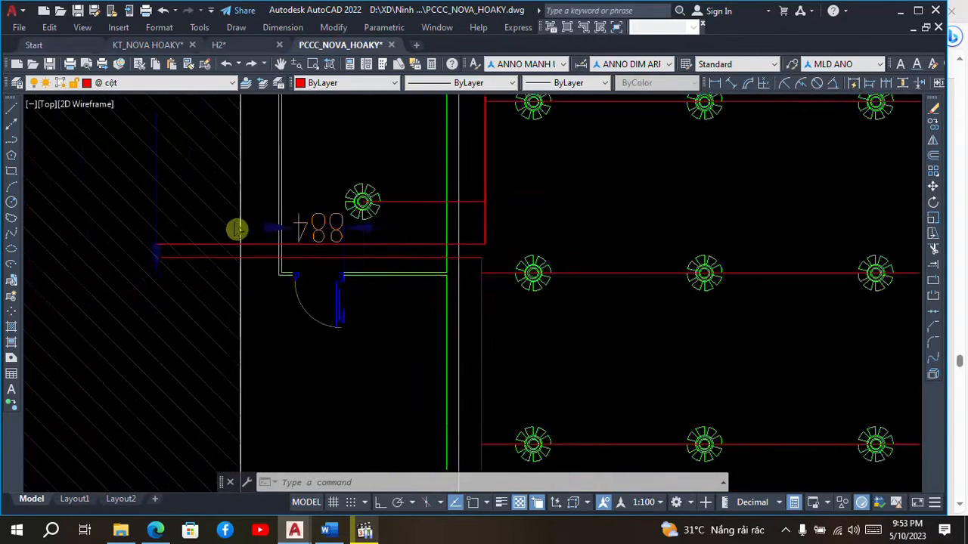
scroll(443, 250, down, 8)
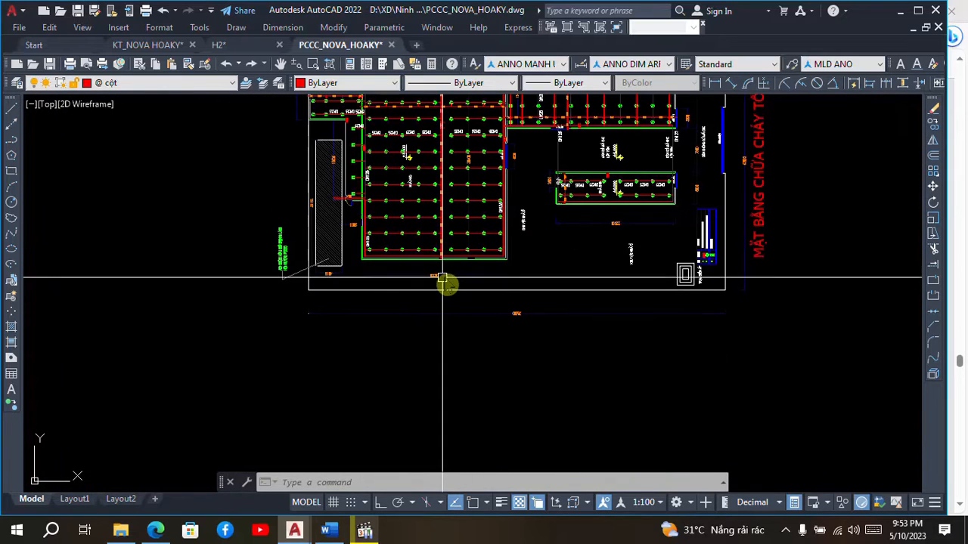
middle_drag(443, 280, 446, 363)
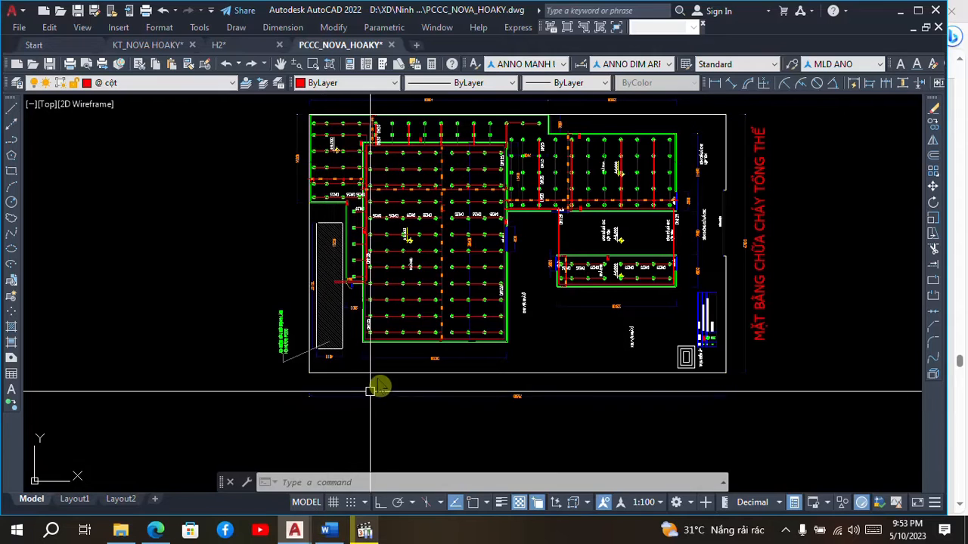
click(167, 532)
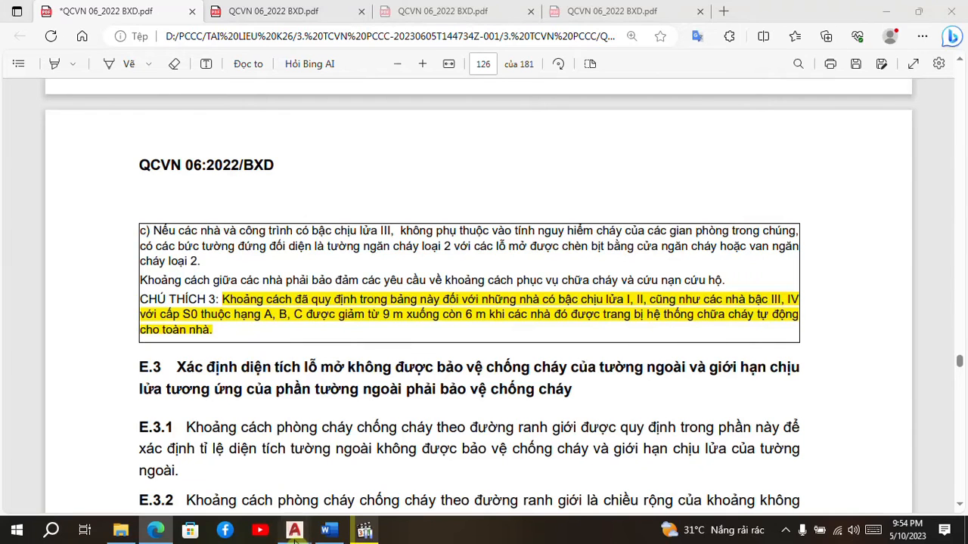
Switch to the AutoCAD site plan and examine the spacing between warehouses 2 and 3.
click(455, 468)
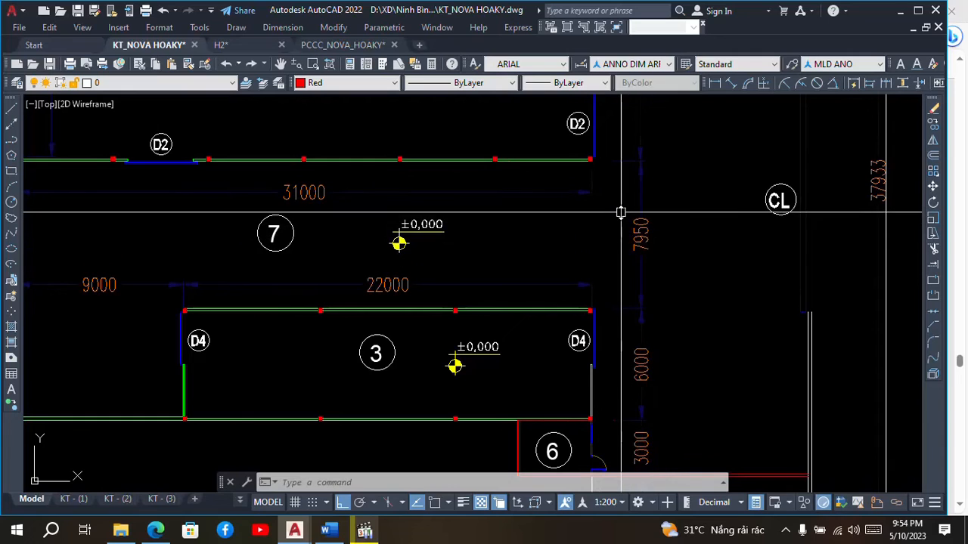
scroll(648, 204, up, 3)
scroll(658, 209, down, 3)
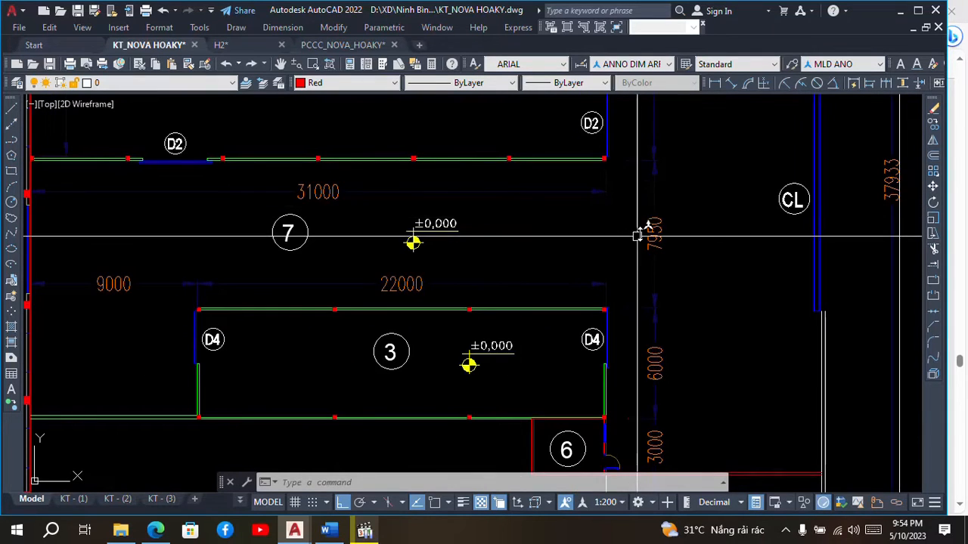
scroll(643, 222, up, 4)
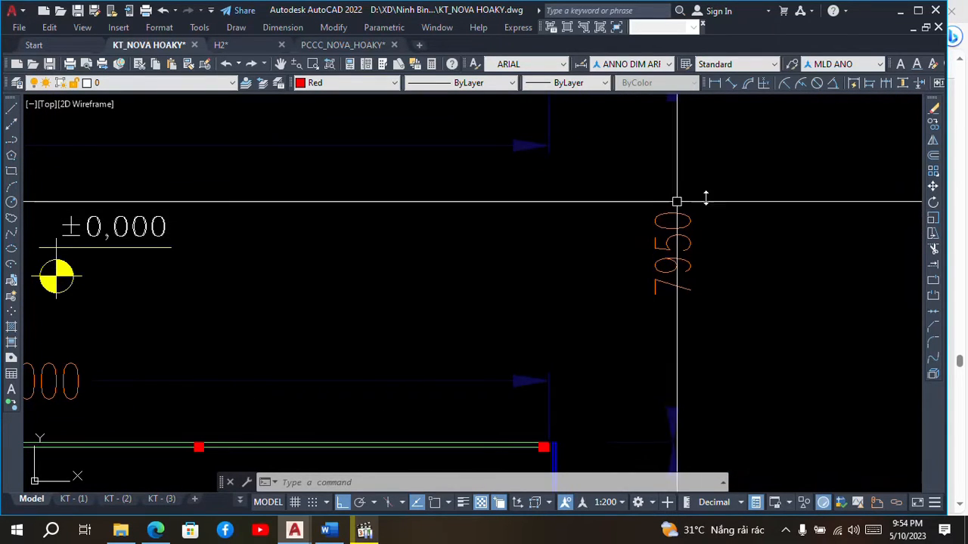
scroll(722, 191, down, 4)
middle_drag(651, 241, 672, 329)
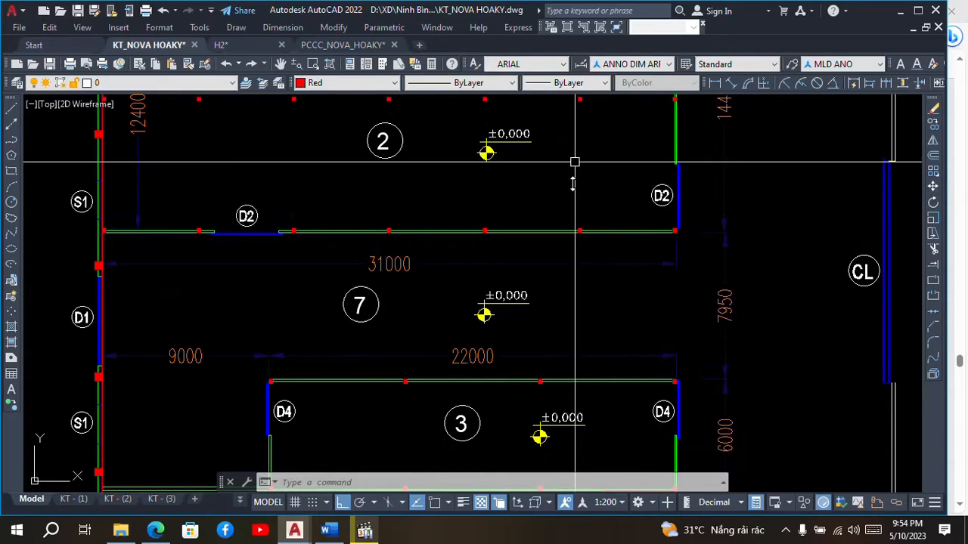
scroll(579, 190, down, 4)
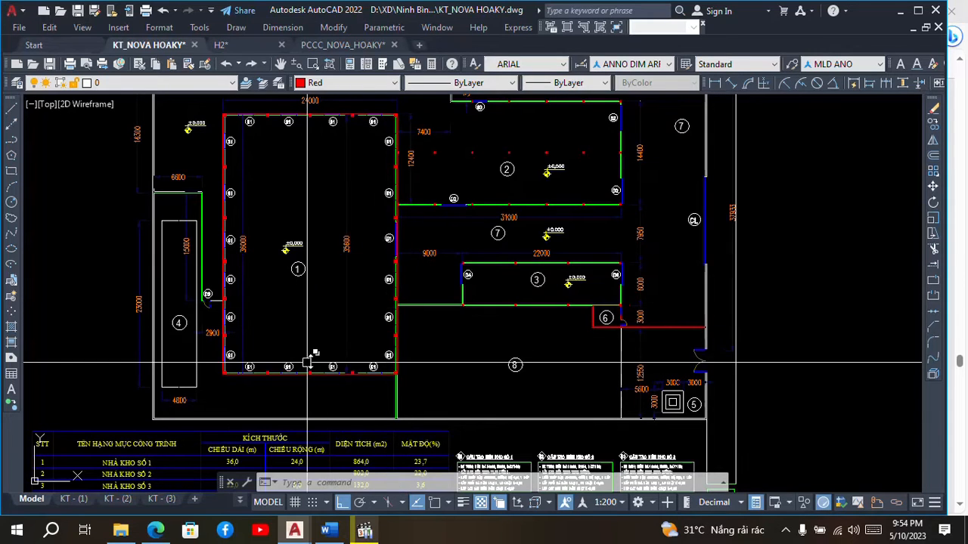
Switch to the Word outline and reset heading 2.2, "KIỂM TRA KHOẢNG CÁCH CÁC CÔNG TRÌNH CÓ PHÙ HỢP KHÔNG?", to 16 pt purple.
click(328, 530)
scroll(487, 256, down, 1)
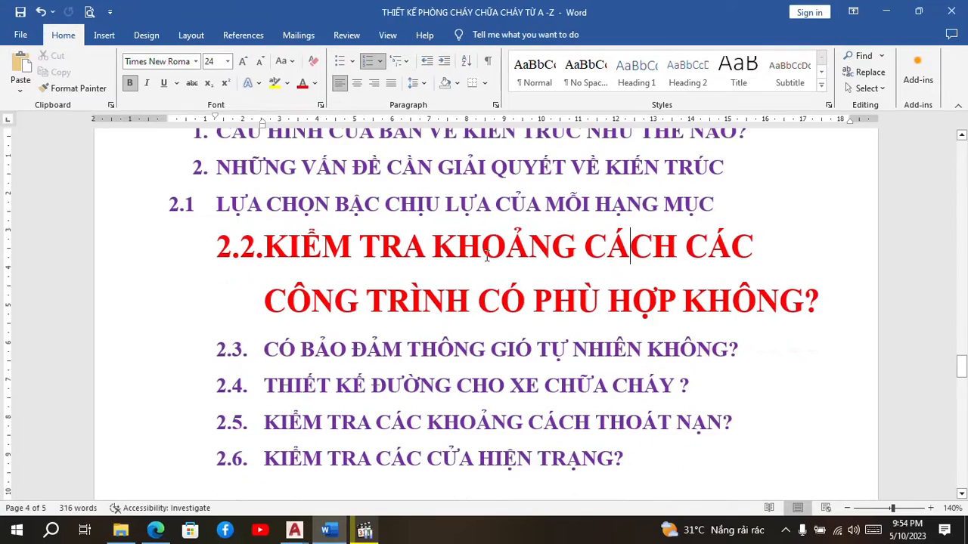
drag(267, 242, 823, 309)
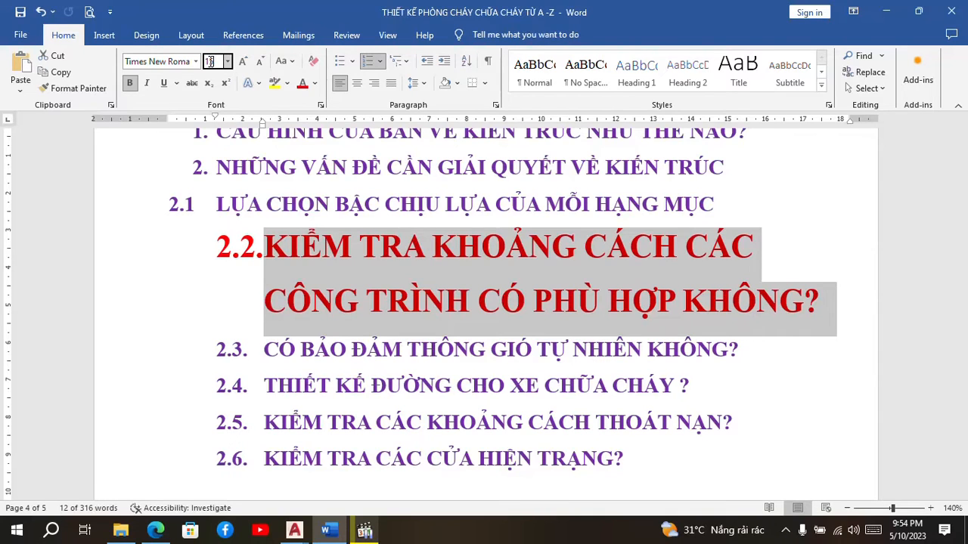
text(16)
key(Return)
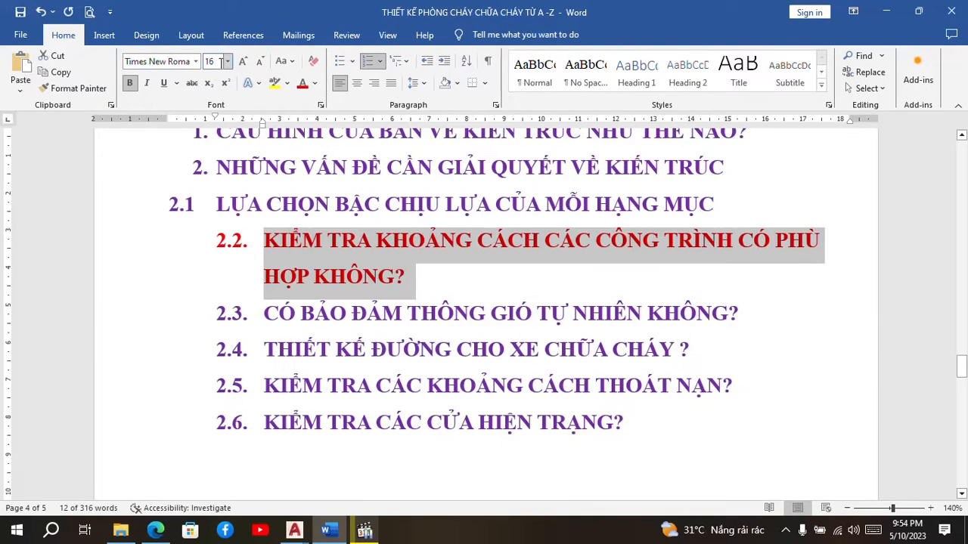
click(314, 85)
click(403, 225)
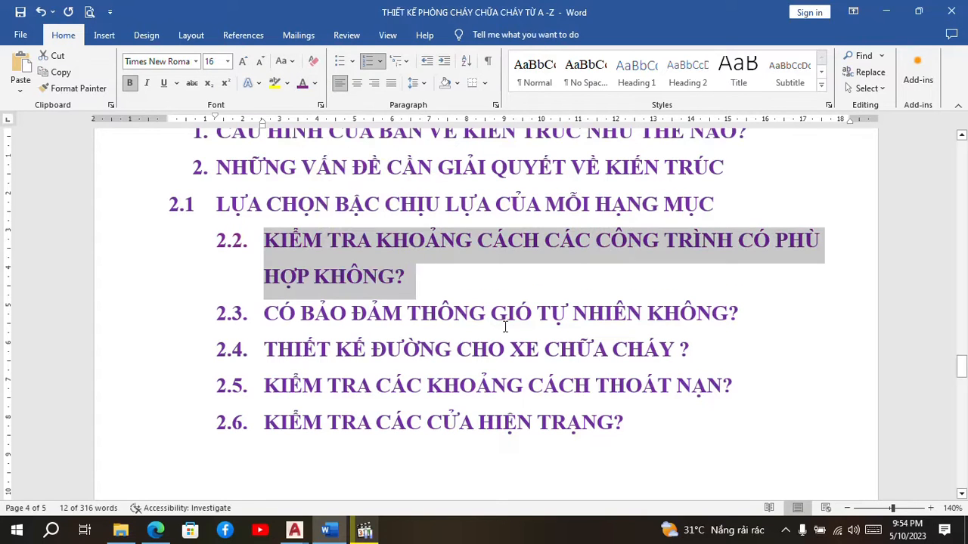
Emphasize heading 2.3, "CÓ BẢO ĐẢM THÔNG GIÓ TỰ NHIÊN KHÔNG?", with 24 pt red text.
click(551, 293)
drag(266, 313, 747, 313)
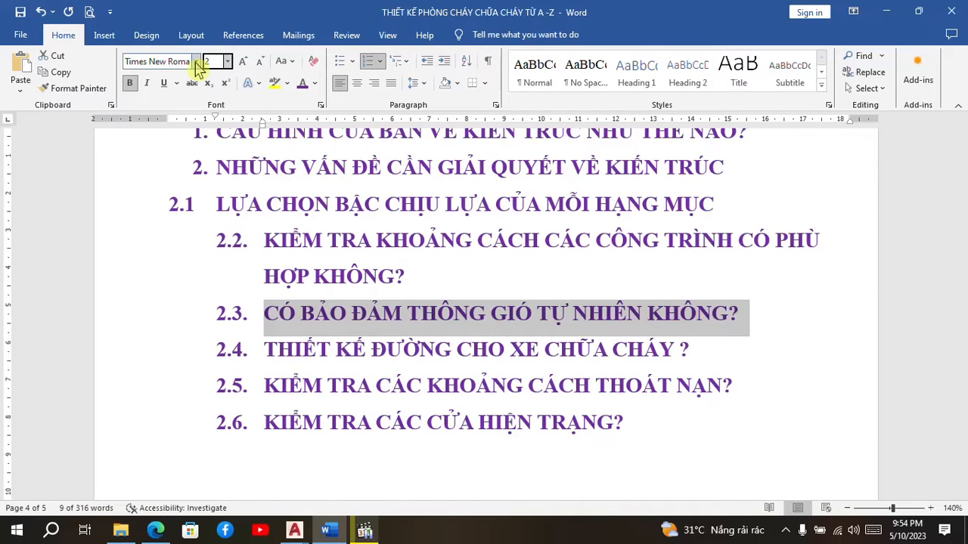
key(Return)
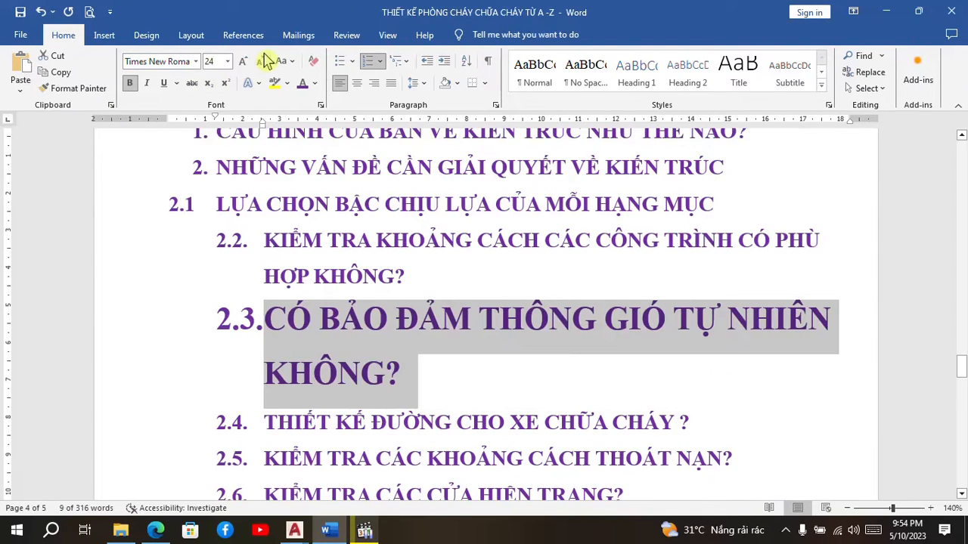
click(315, 83)
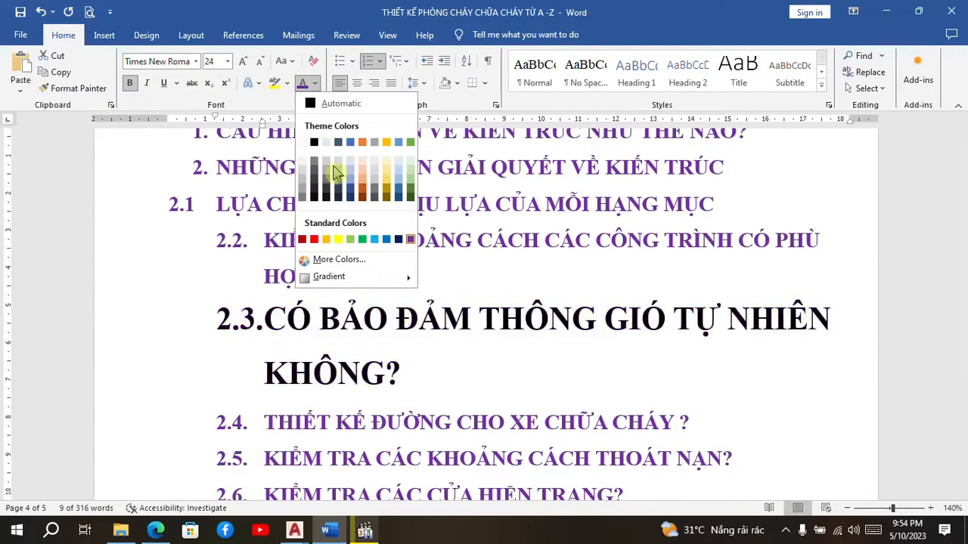
click(319, 241)
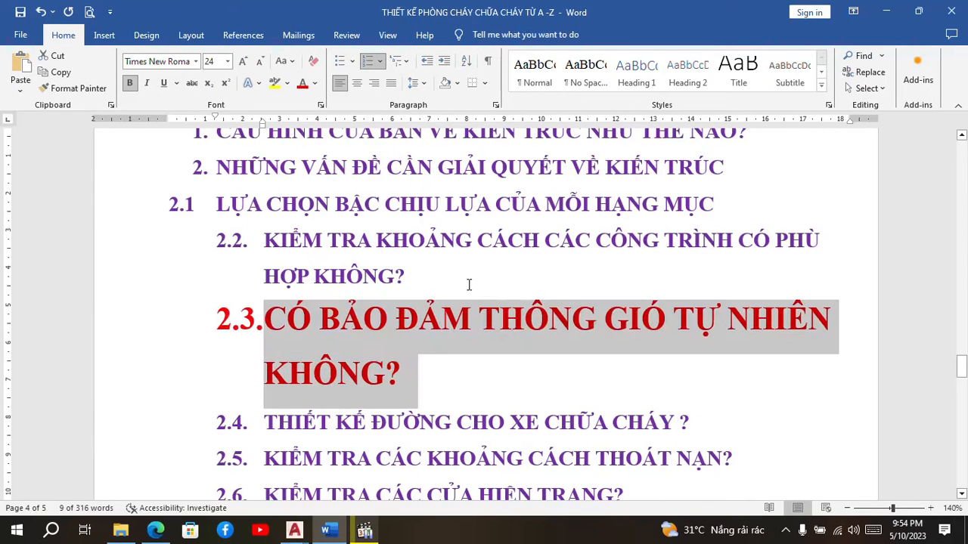
click(466, 283)
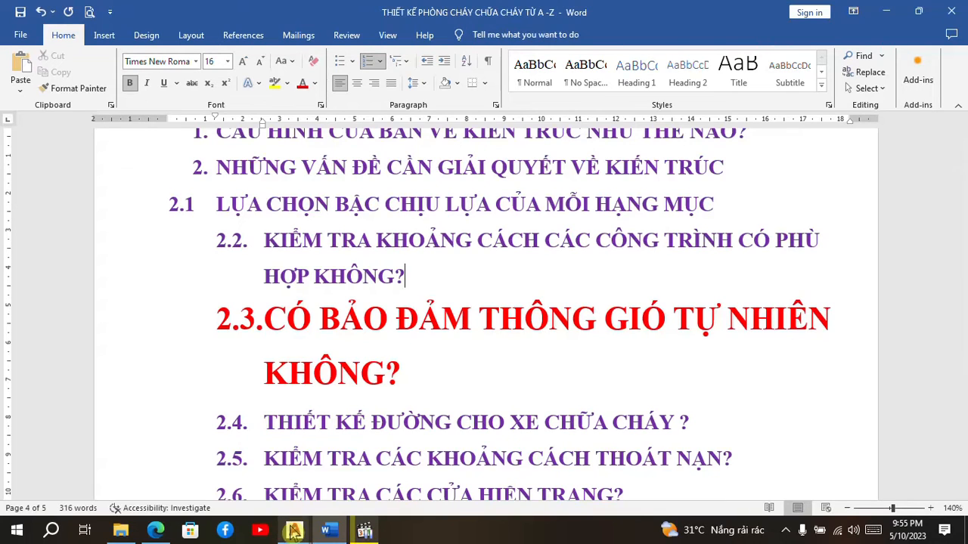
Switch to the AutoCAD drawing and examine the door and window openings of the warehouses on the overall site plan.
mouse_move(295, 529)
click(151, 461)
scroll(342, 295, down, 2)
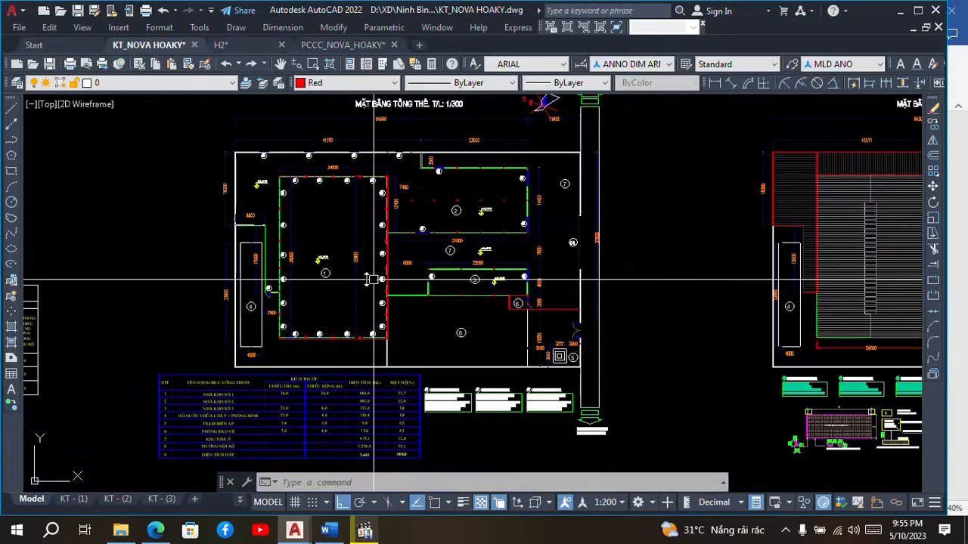
scroll(374, 242, up, 2)
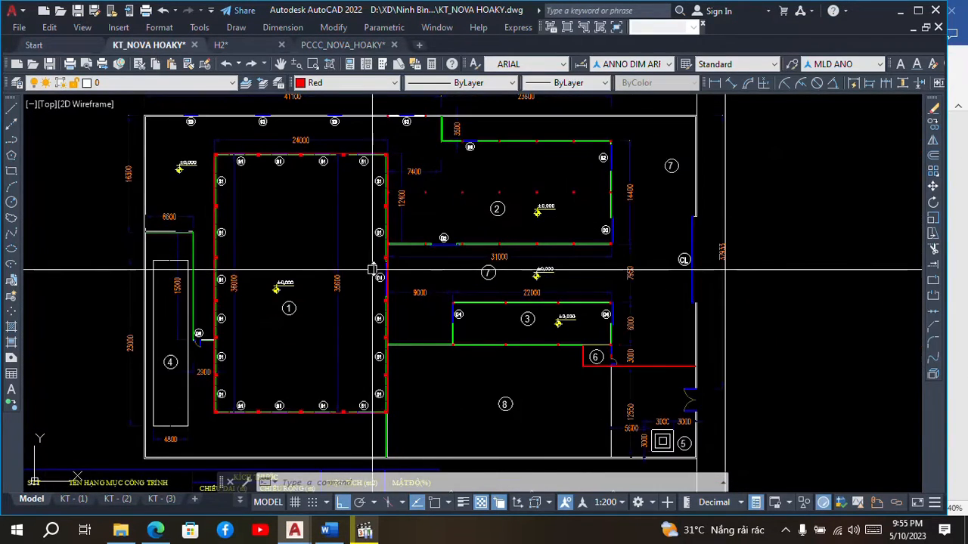
scroll(423, 238, up, 2)
scroll(435, 236, down, 2)
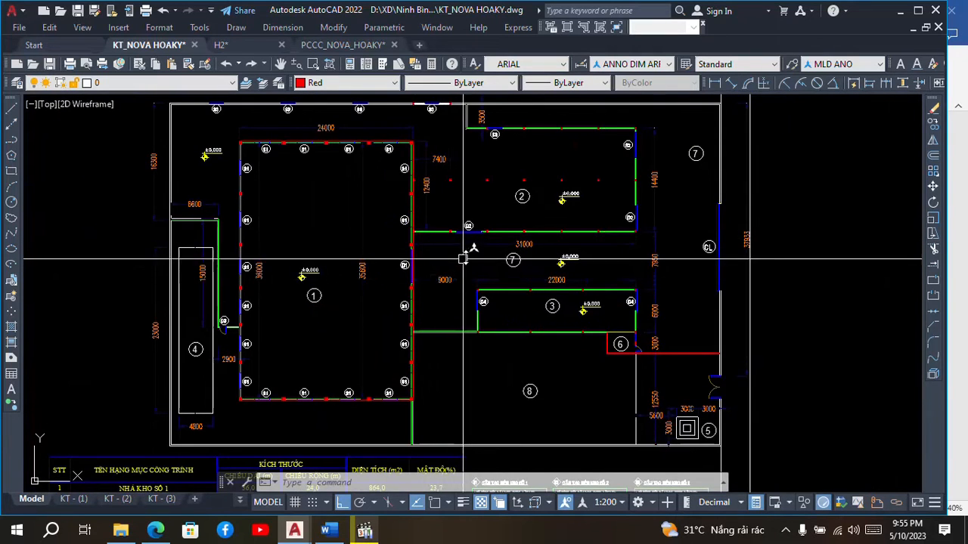
scroll(454, 250, down, 2)
scroll(371, 179, up, 4)
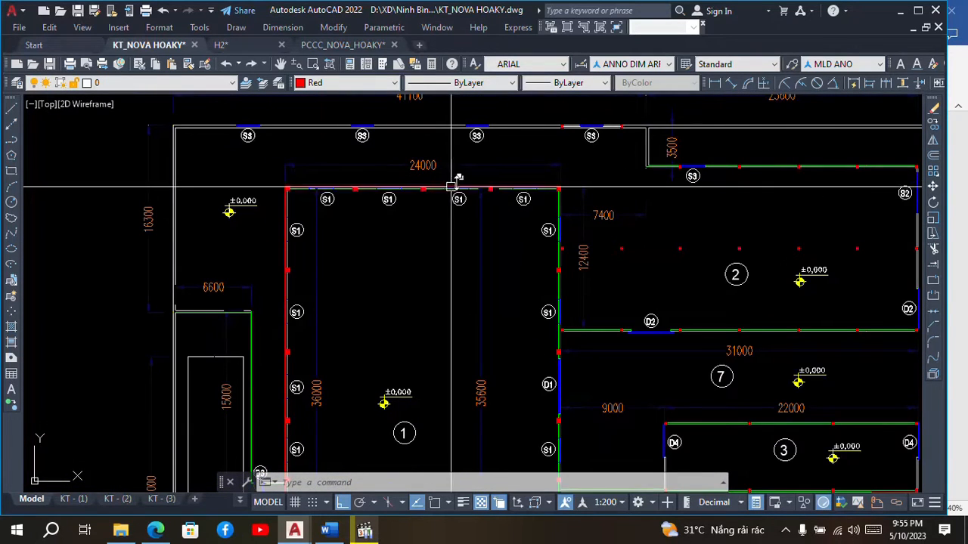
scroll(454, 185, down, 2)
scroll(446, 454, down, 1)
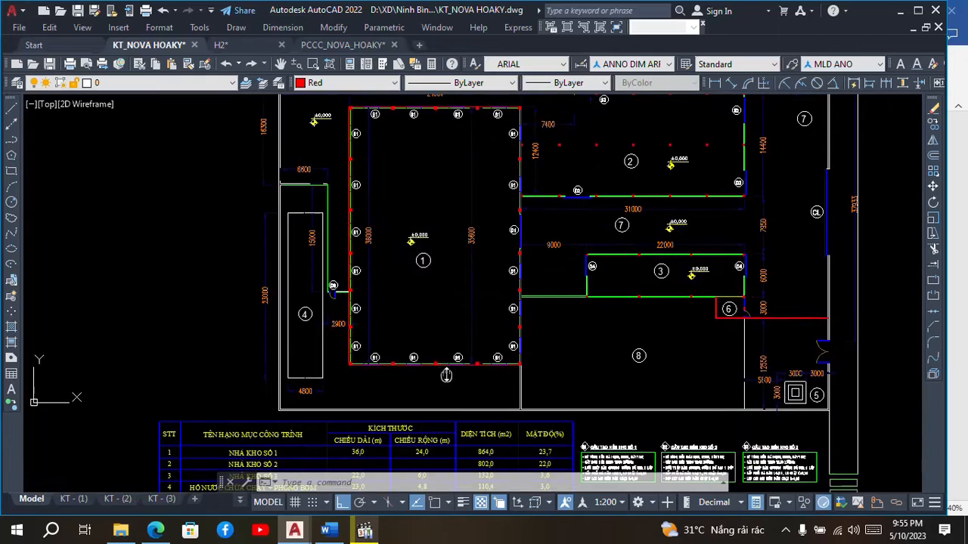
scroll(449, 371, up, 2)
scroll(490, 357, down, 3)
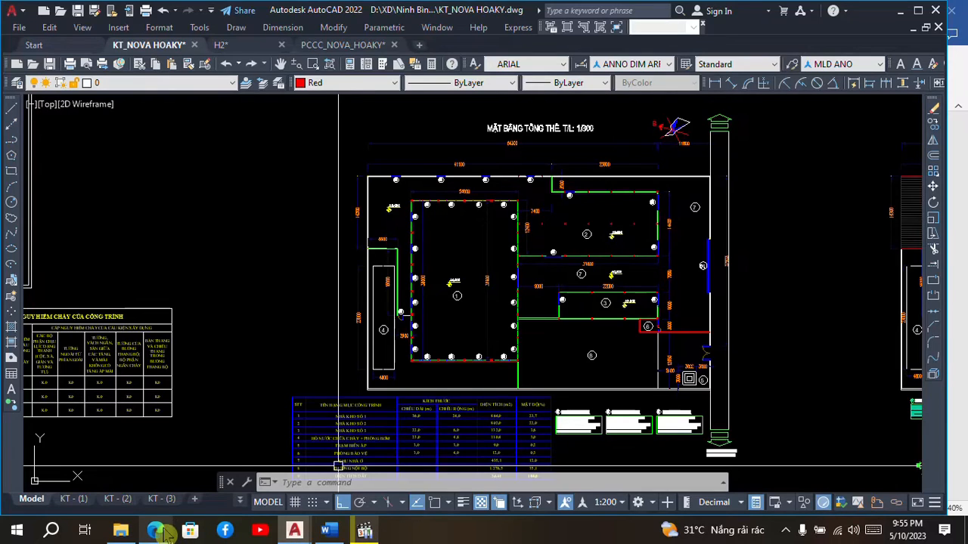
Switch to the QCVN 06:2022/BXD PDF, go to Appendix D on page 114, and read natural ventilation notes 2 and 3 under D.2.
click(159, 530)
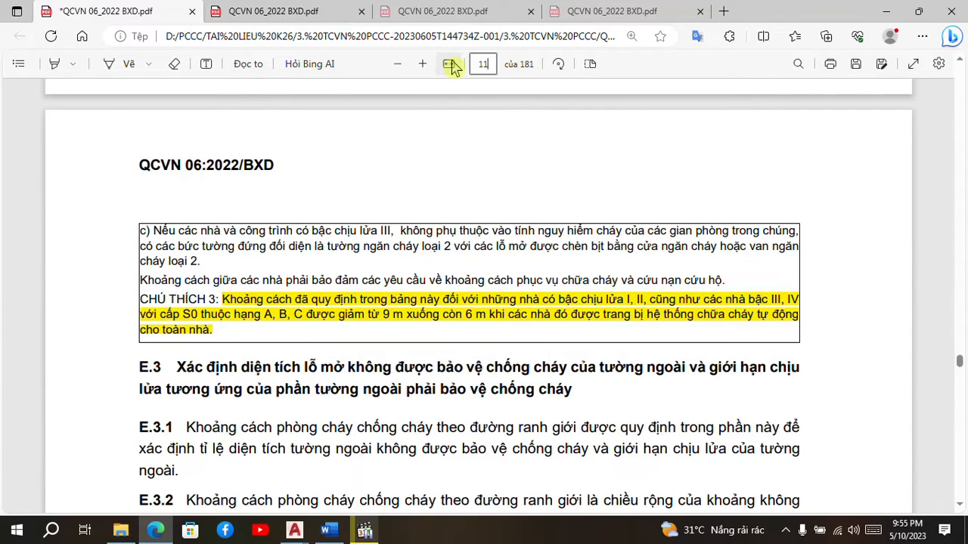
scroll(458, 172, down, 4)
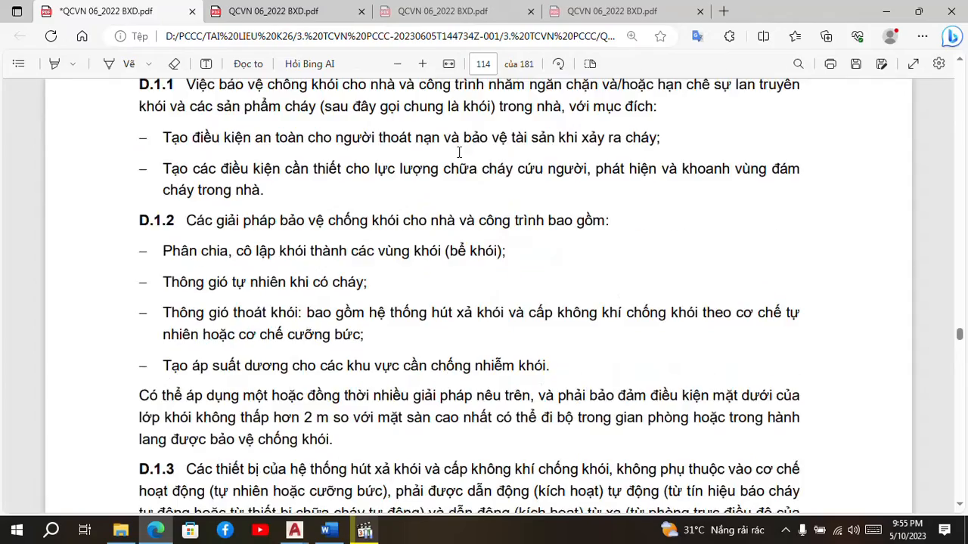
scroll(465, 176, up, 3)
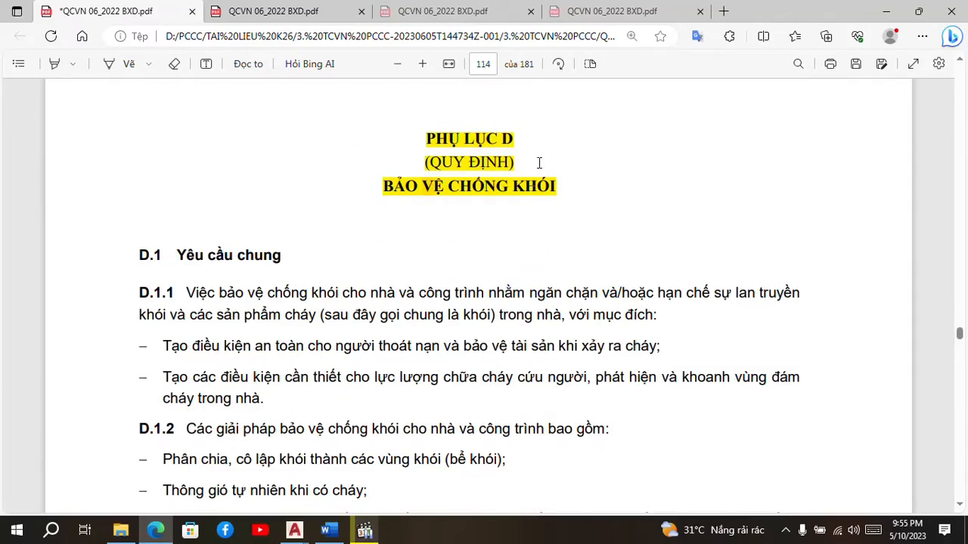
scroll(497, 173, down, 14)
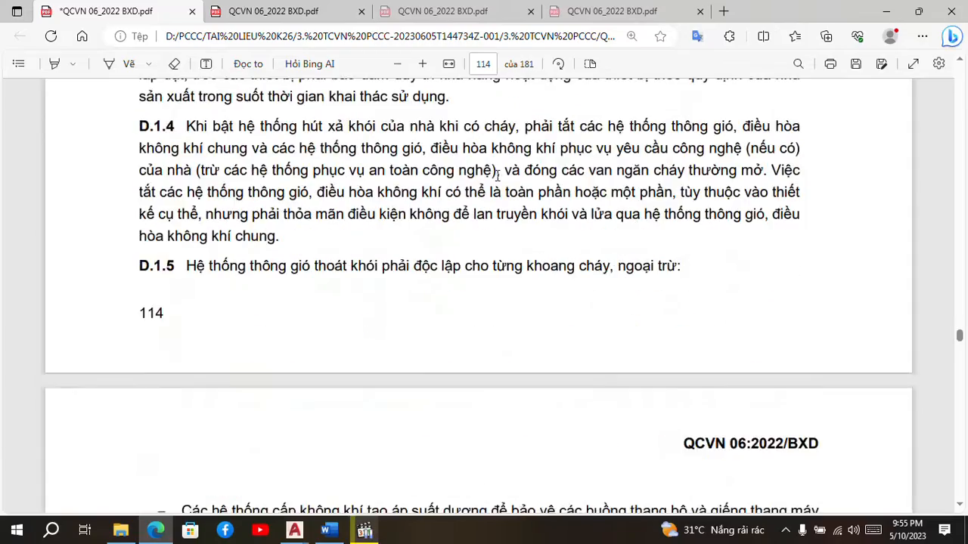
scroll(499, 197, down, 10)
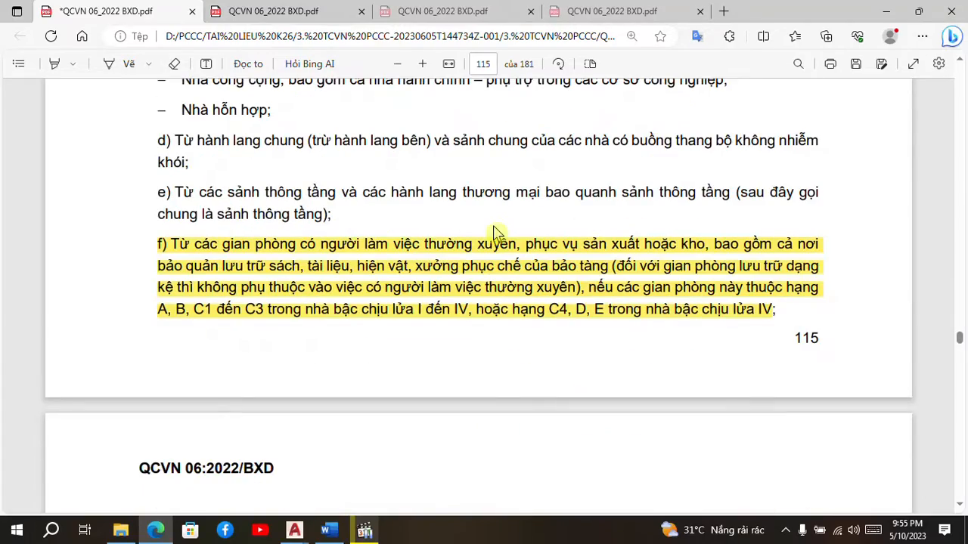
scroll(488, 231, down, 12)
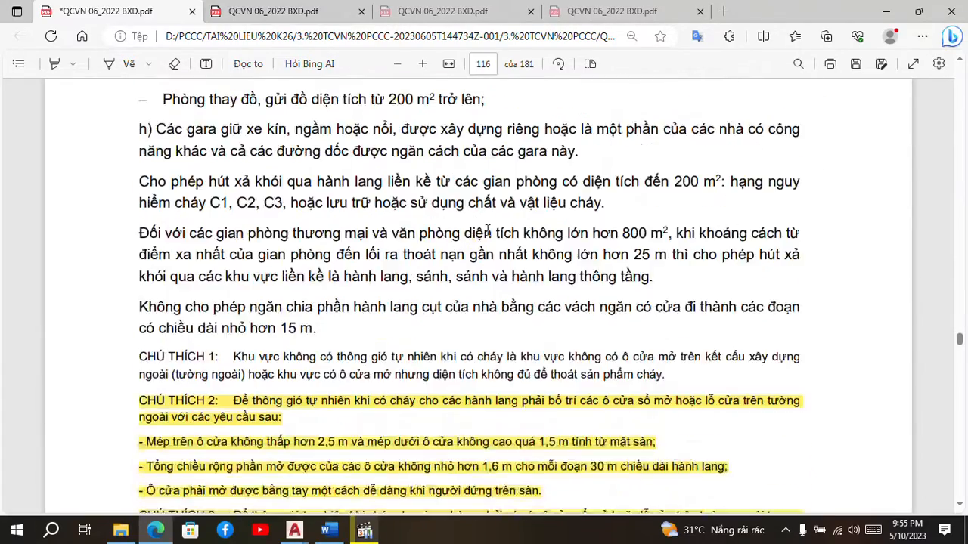
scroll(487, 233, down, 2)
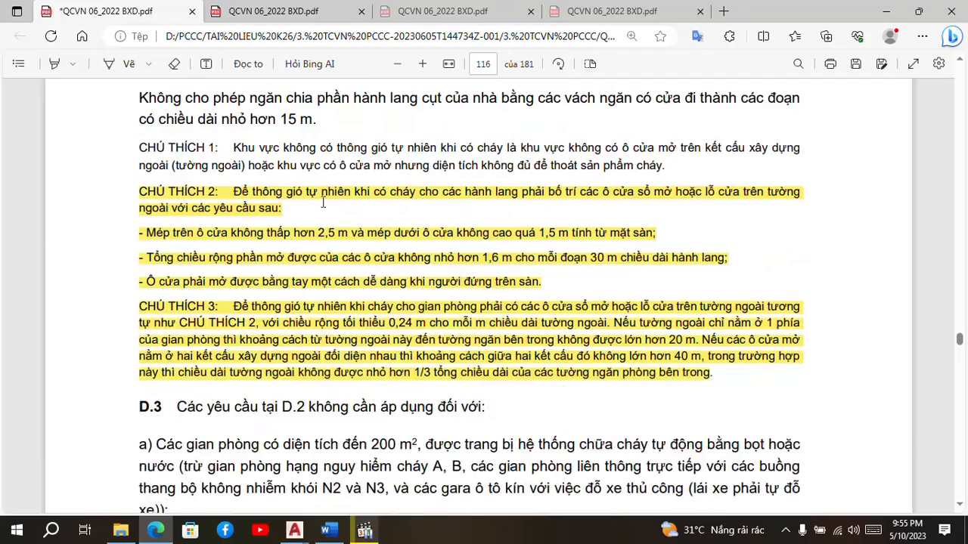
drag(236, 191, 532, 264)
click(396, 233)
Return to the AutoCAD drawing and examine the S1 windows along the outer walls on the floor plan of warehouse 1.
mouse_move(295, 533)
click(143, 492)
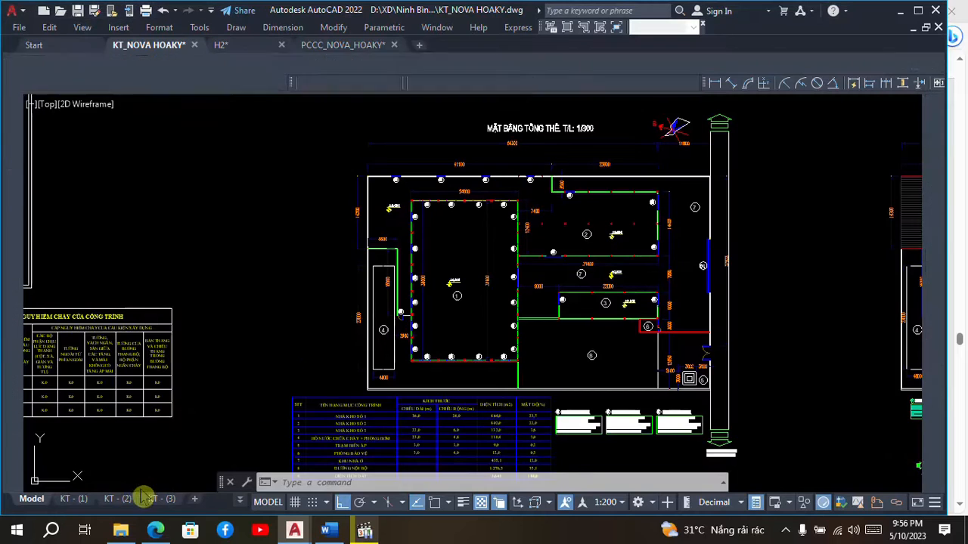
scroll(470, 219, down, 4)
scroll(363, 279, down, 3)
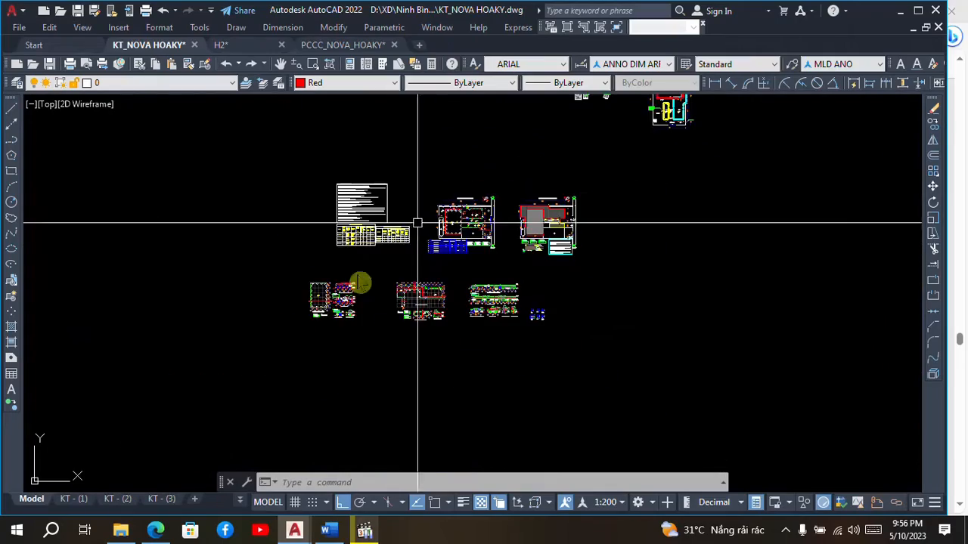
scroll(318, 310, up, 3)
scroll(418, 273, up, 6)
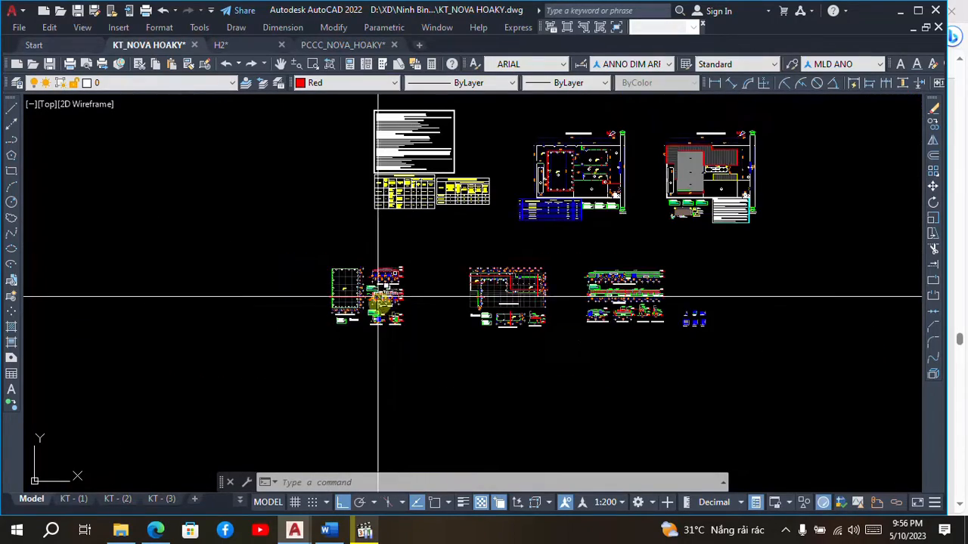
scroll(396, 335, up, 1)
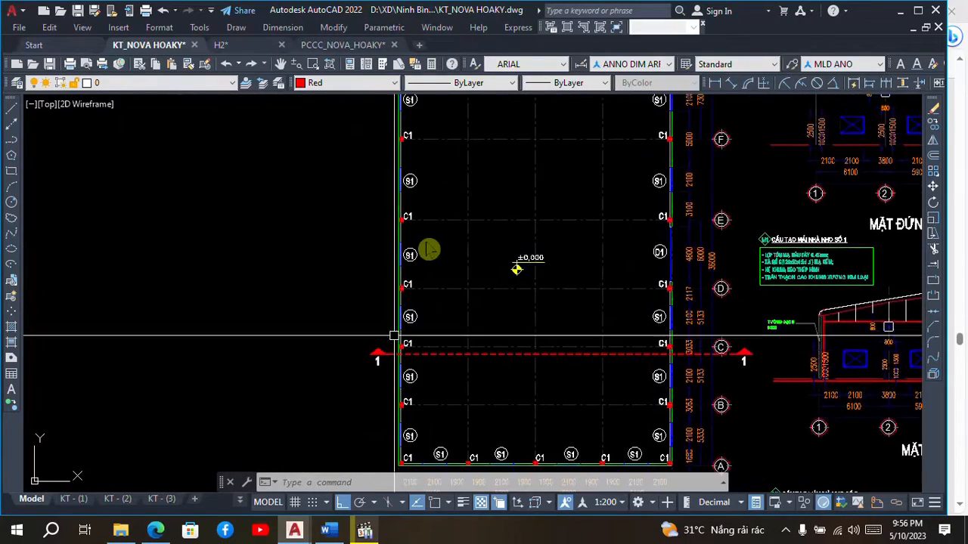
scroll(450, 192, down, 3)
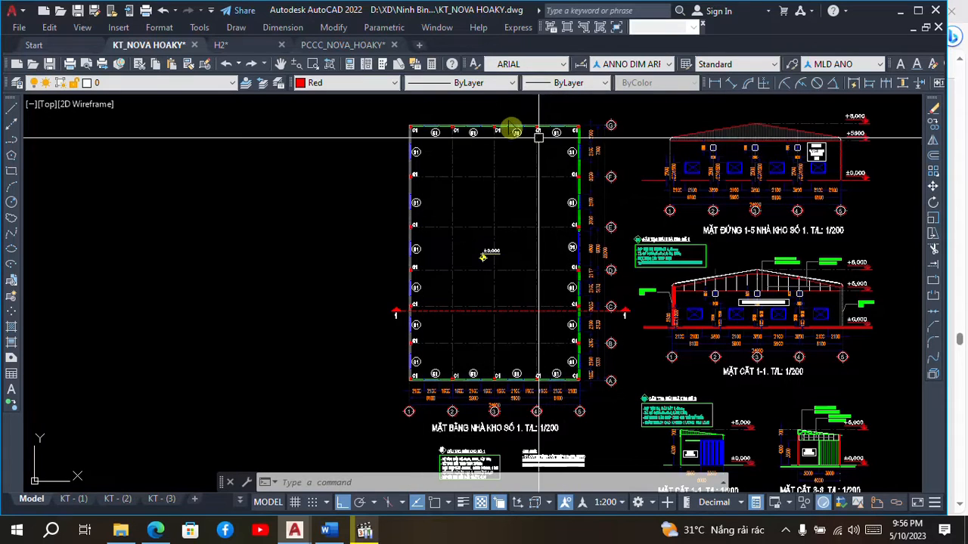
scroll(495, 119, up, 5)
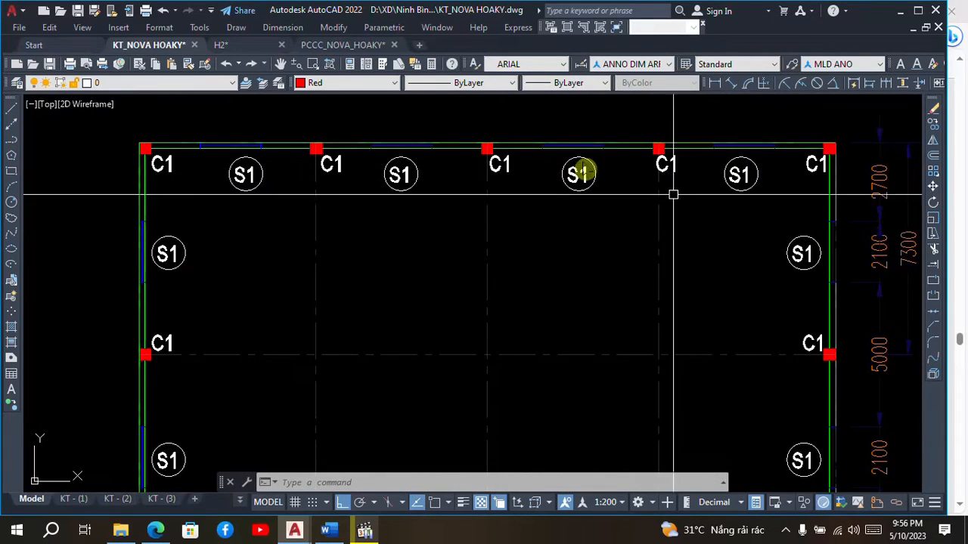
scroll(579, 166, down, 4)
scroll(421, 367, up, 3)
scroll(386, 370, down, 6)
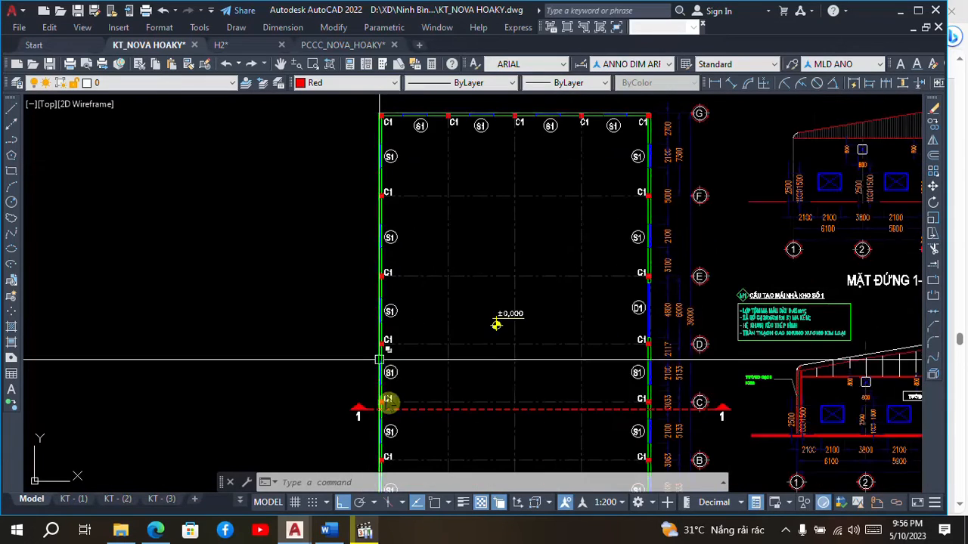
scroll(401, 403, up, 5)
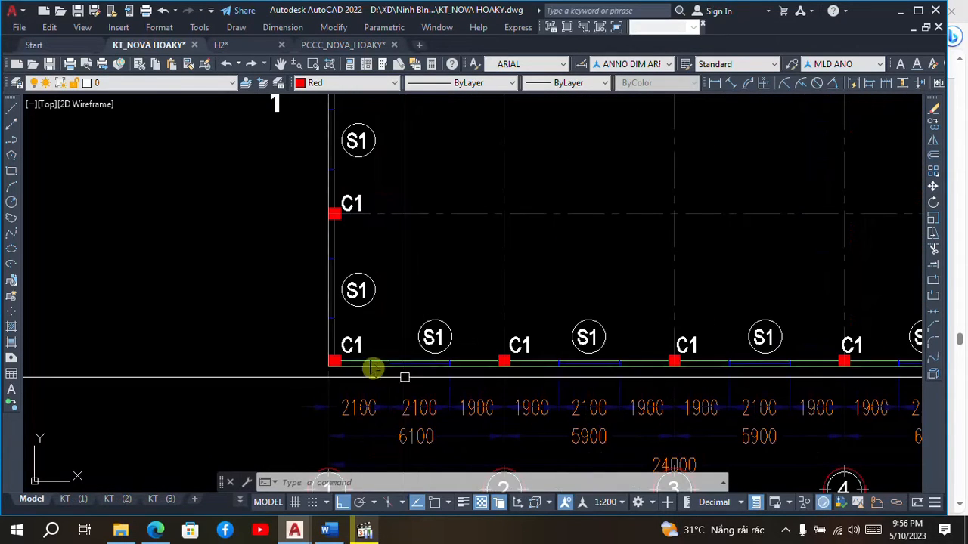
Examine the S1 windows and their spacing dimensions along axis A on the floor plan of warehouse 1.
scroll(480, 320, down, 2)
scroll(520, 320, up, 3)
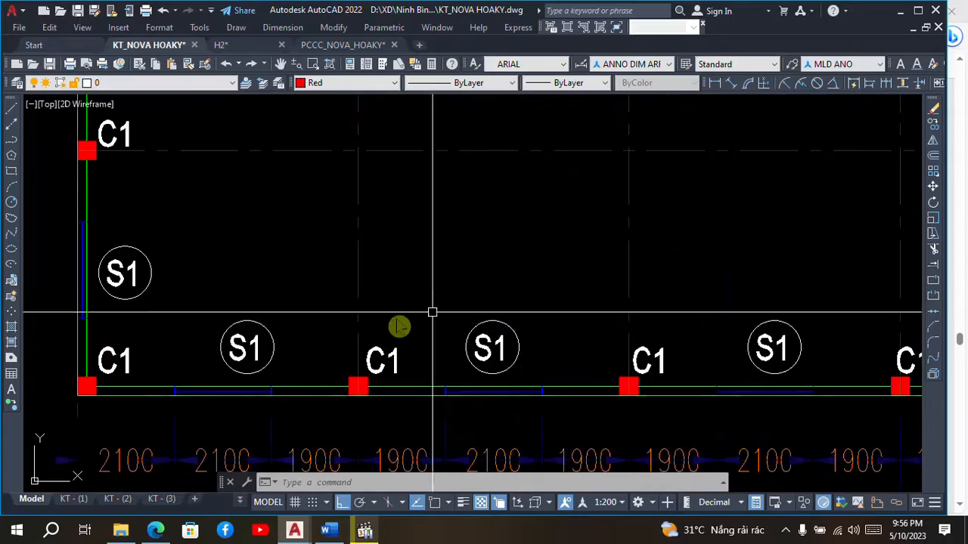
scroll(431, 313, down, 3)
scroll(544, 392, up, 4)
scroll(527, 348, down, 4)
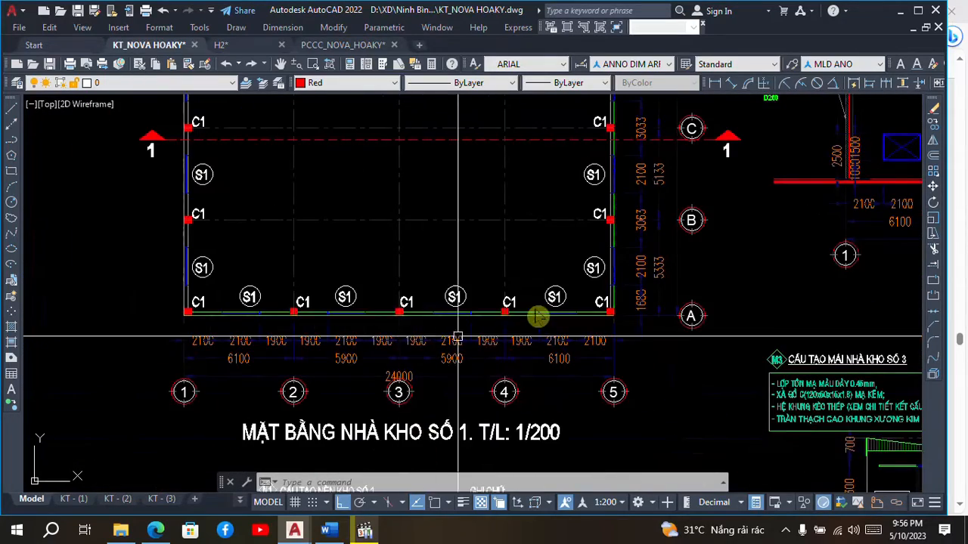
scroll(529, 295, down, 6)
Examine the windows and upper wall openings on section 1-1 and elevation 1-5 of warehouse 1.
scroll(544, 276, up, 10)
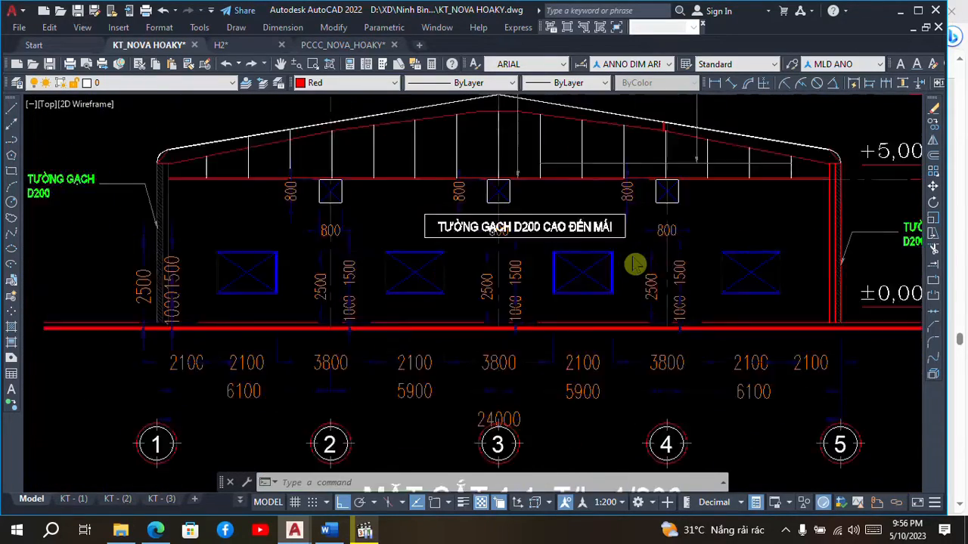
scroll(527, 236, down, 3)
scroll(526, 236, down, 5)
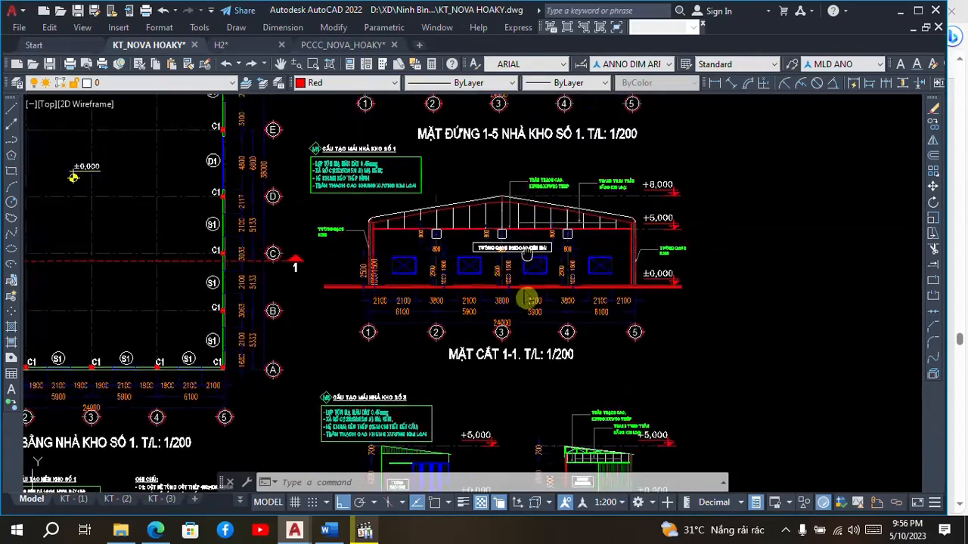
scroll(492, 292, up, 5)
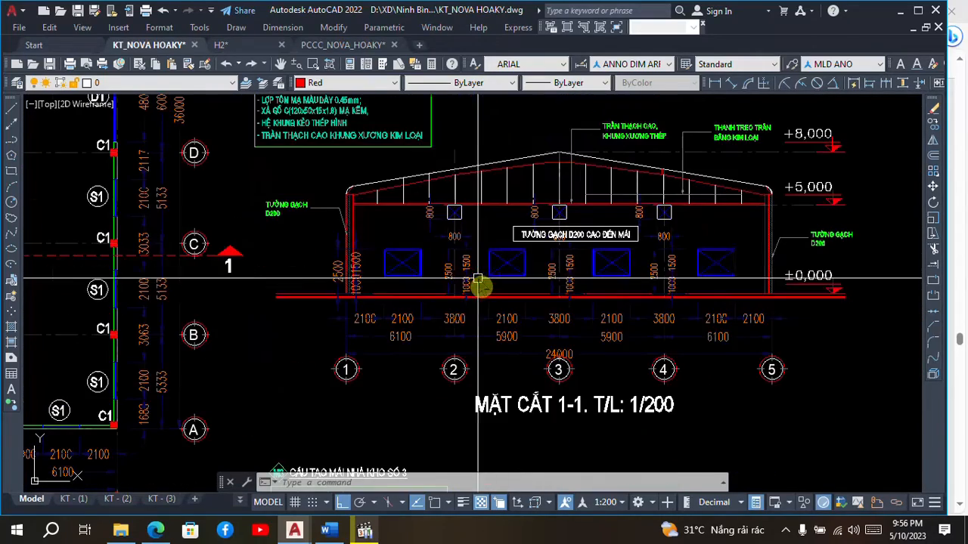
scroll(495, 276, down, 5)
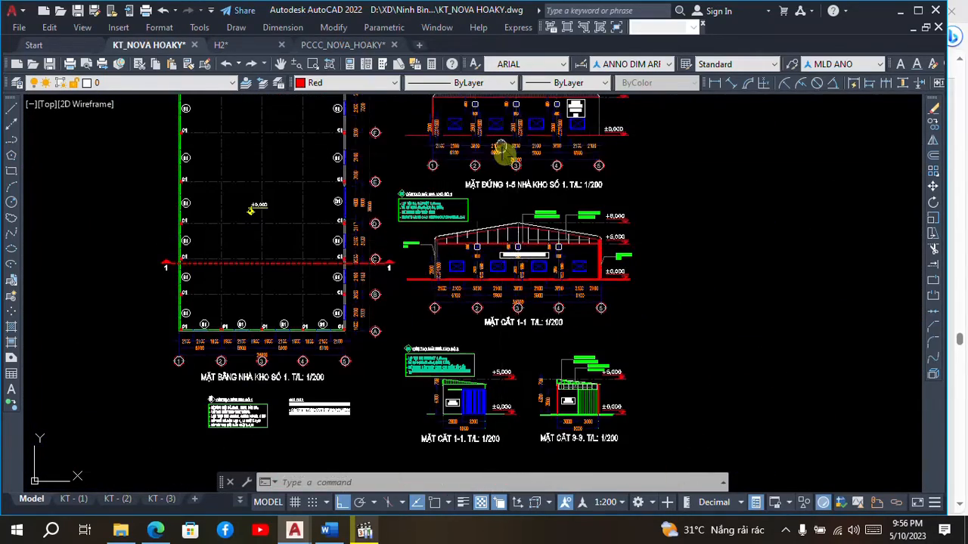
scroll(492, 197, up, 3)
scroll(490, 158, up, 2)
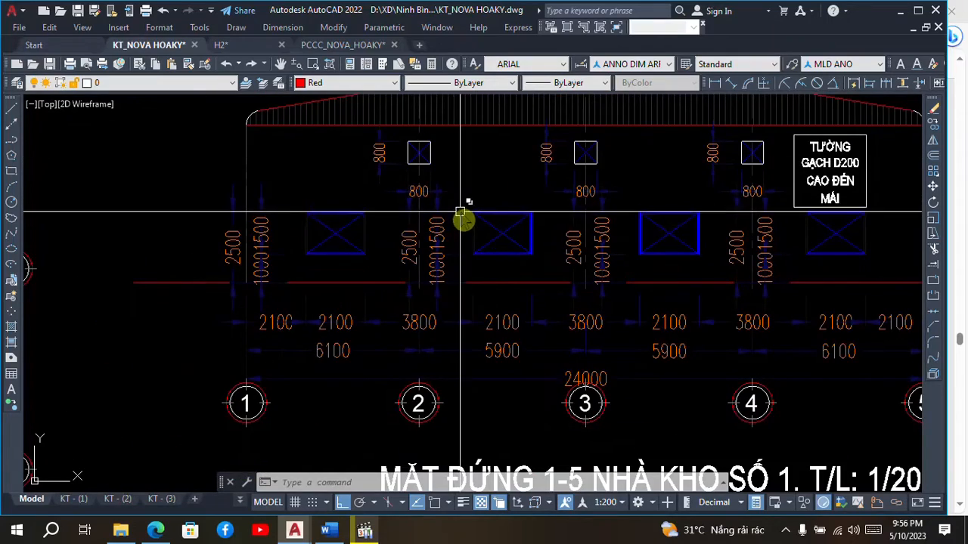
scroll(504, 219, down, 5)
middle_drag(351, 254, 402, 208)
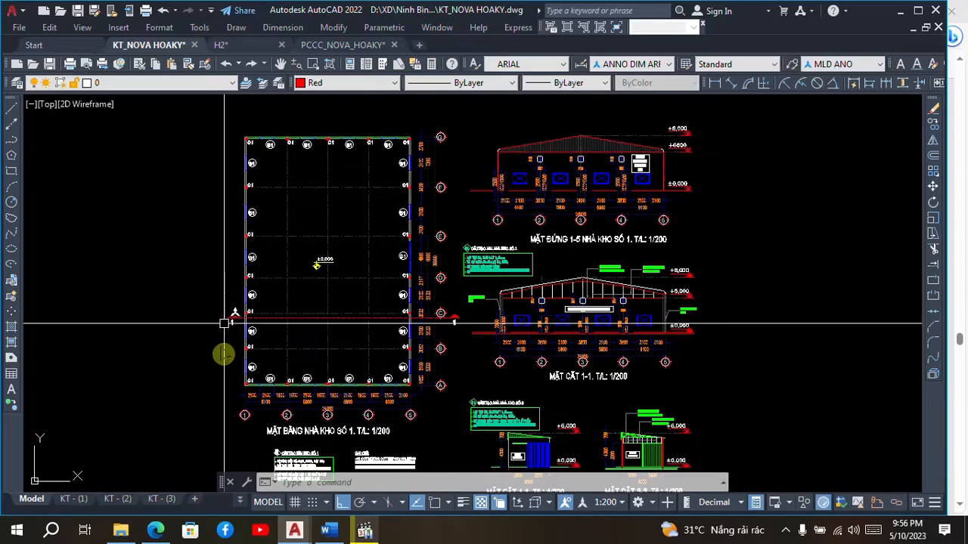
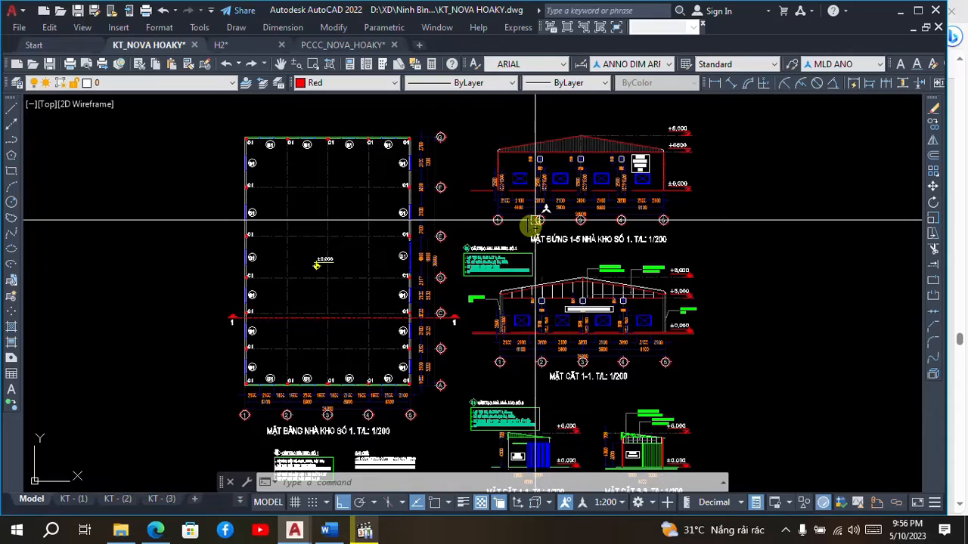
scroll(570, 344, up, 2)
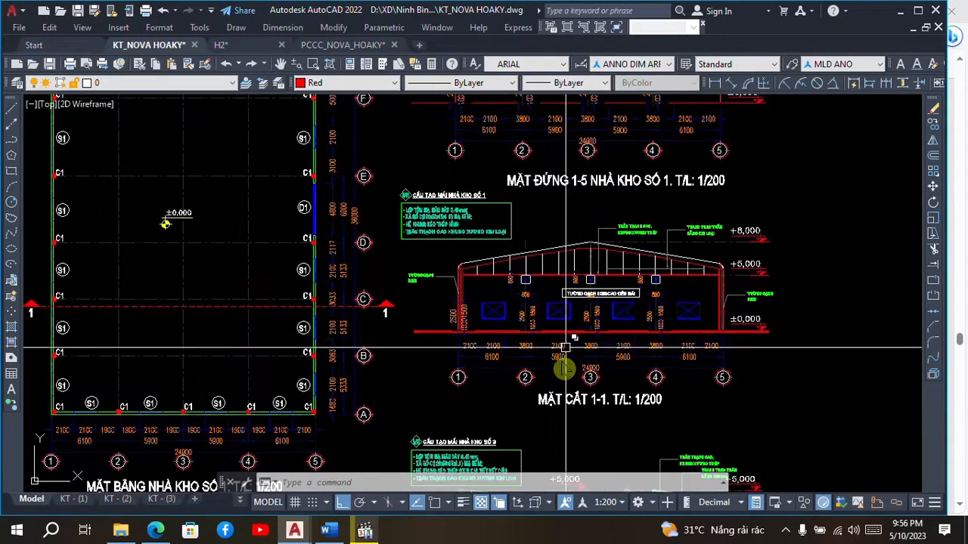
scroll(566, 348, up, 4)
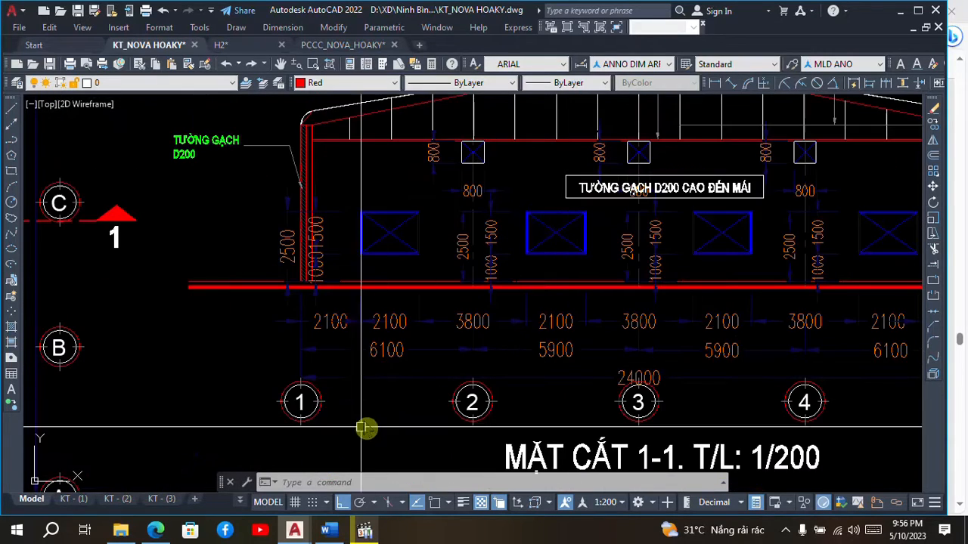
Consult the natural ventilation notes in the QCVN 06:2022/BXD PDF, then return to AutoCAD and check the window sill and head heights on section 1-1.
click(157, 532)
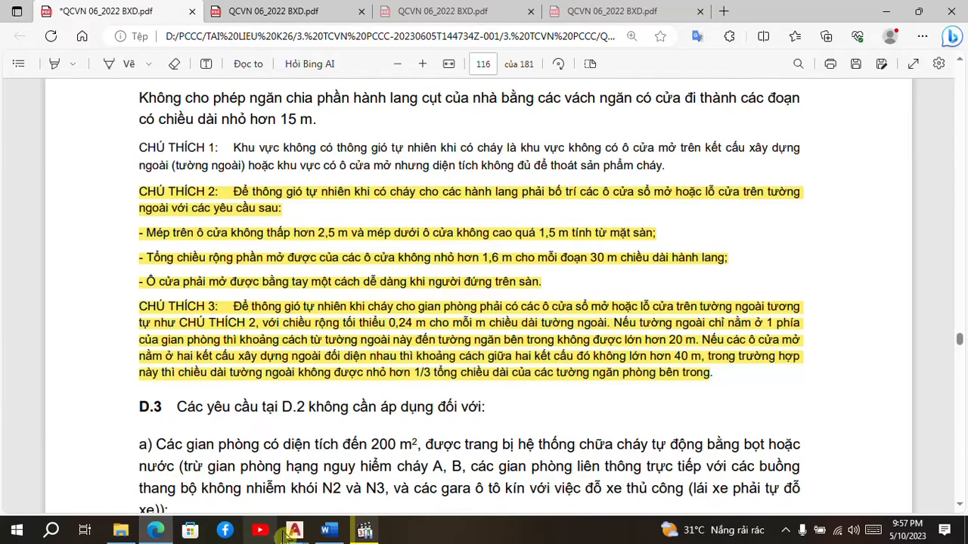
mouse_move(297, 534)
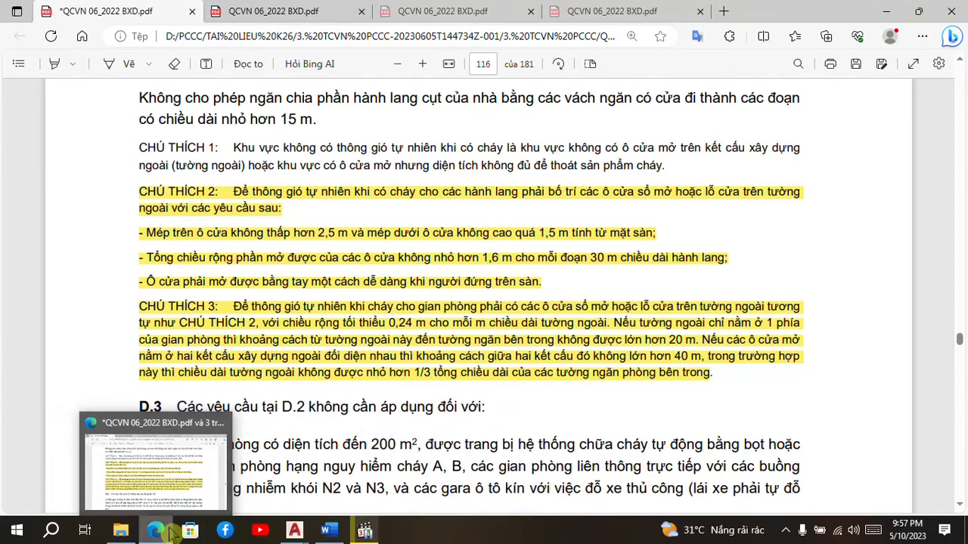
click(293, 533)
click(184, 497)
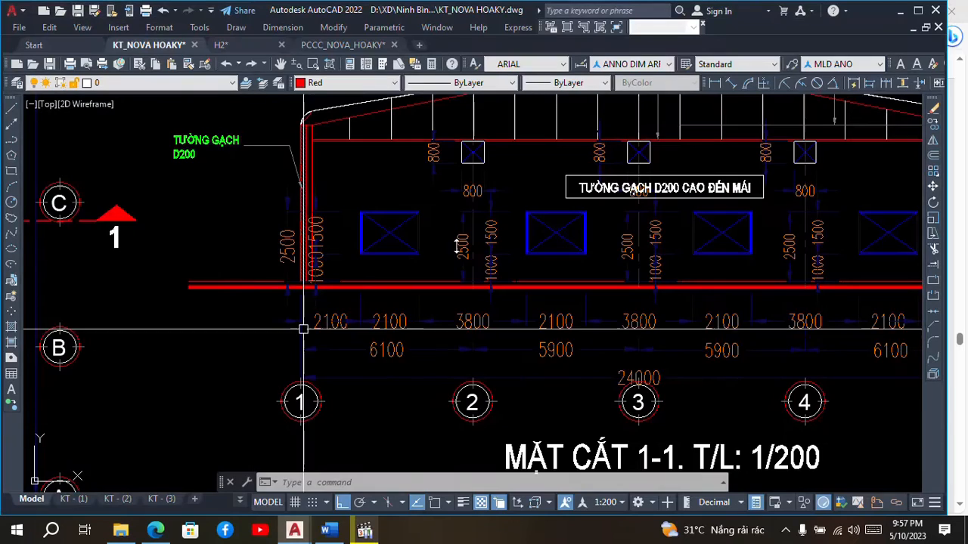
scroll(507, 196, up, 3)
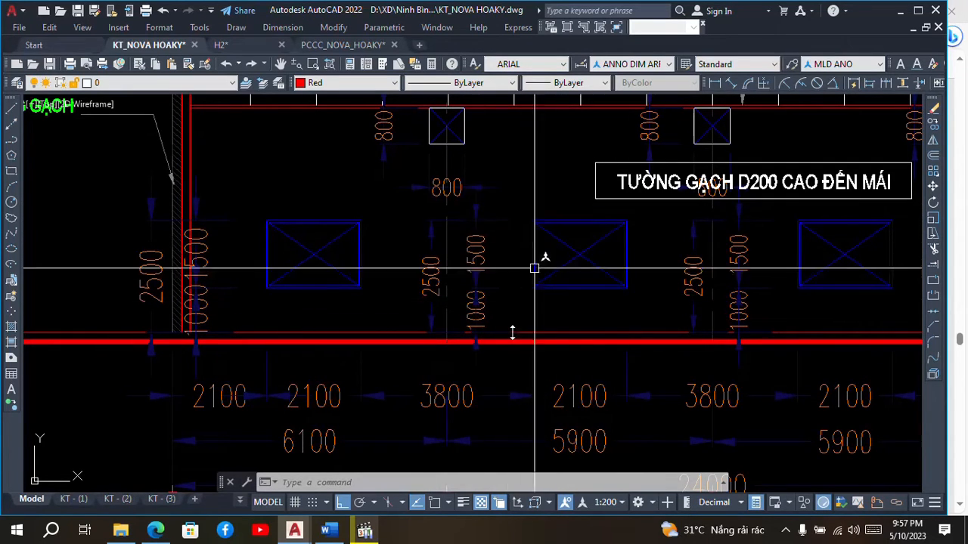
scroll(514, 298, up, 2)
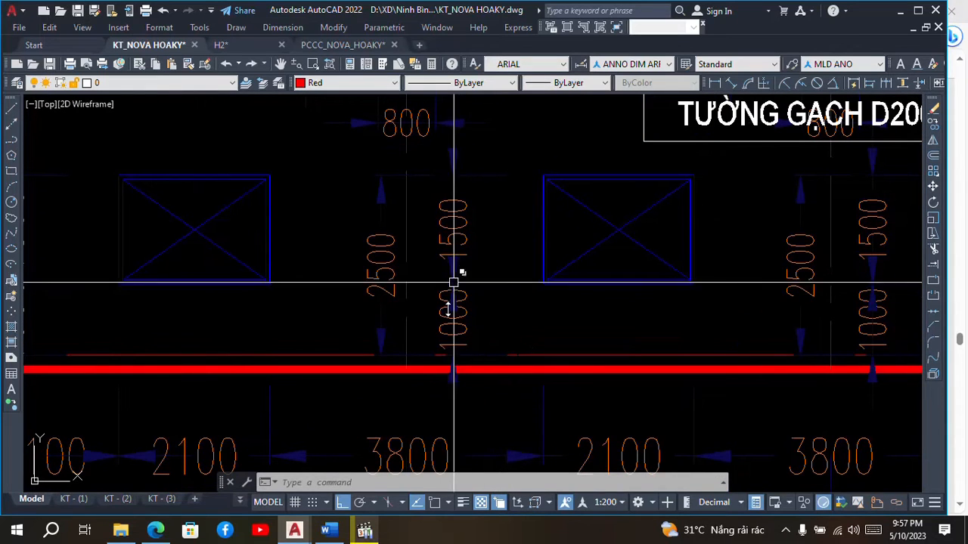
scroll(432, 334, down, 2)
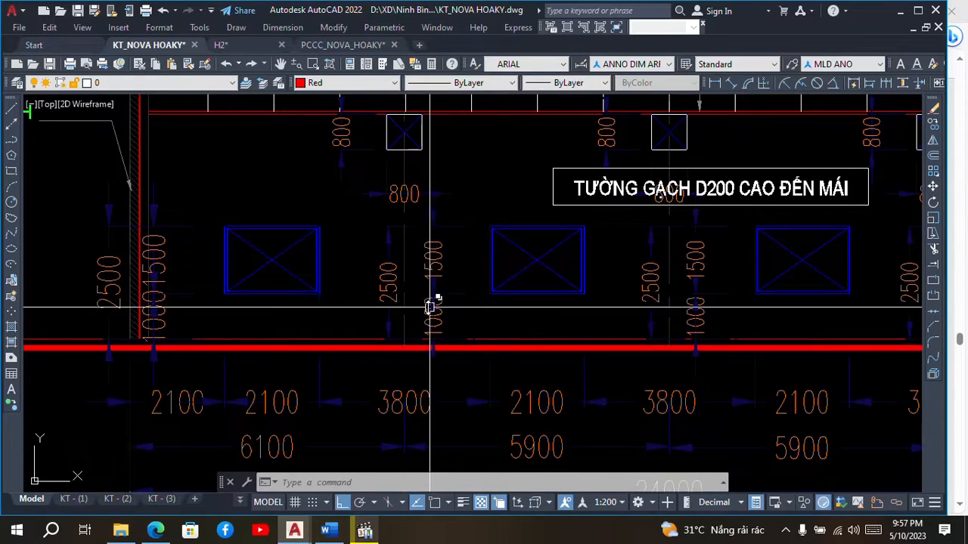
scroll(431, 306, up, 2)
scroll(433, 263, down, 2)
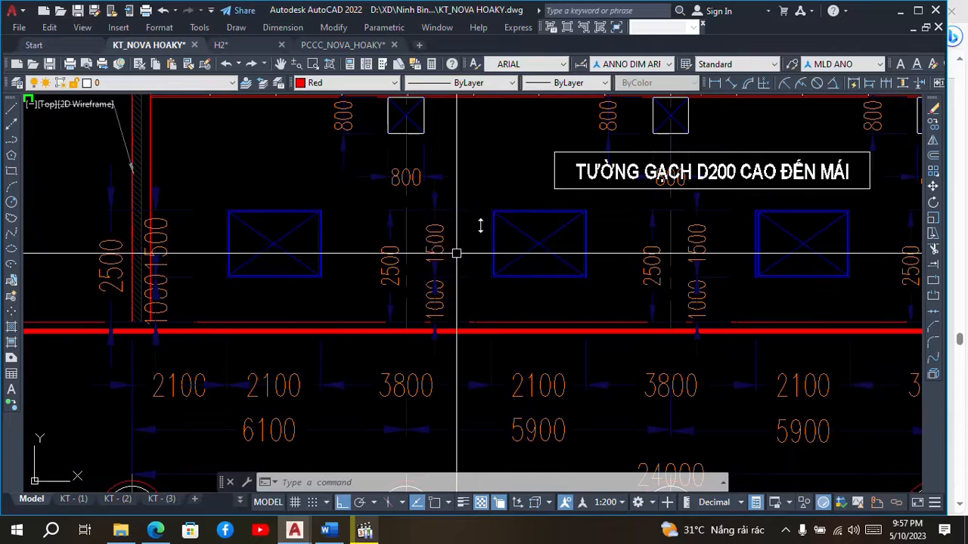
scroll(446, 217, up, 2)
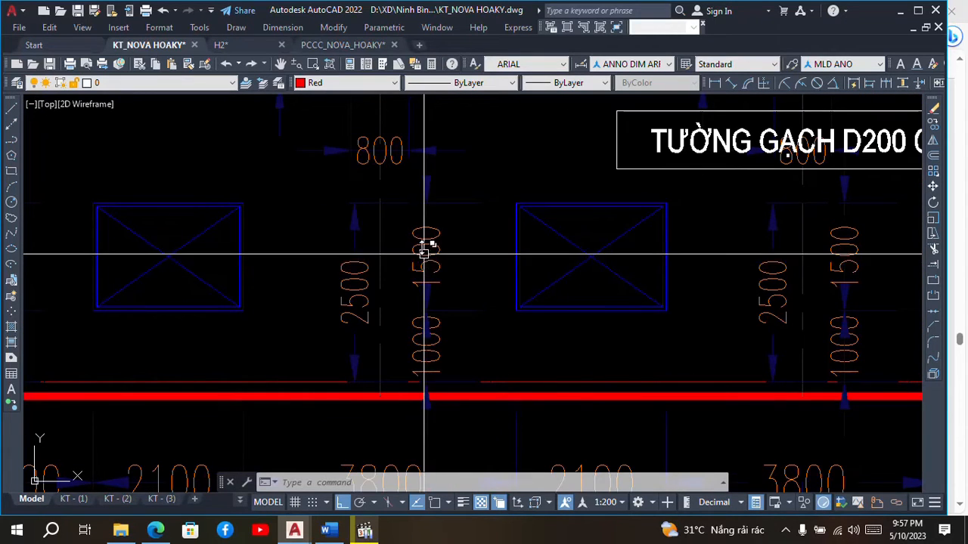
scroll(435, 217, down, 2)
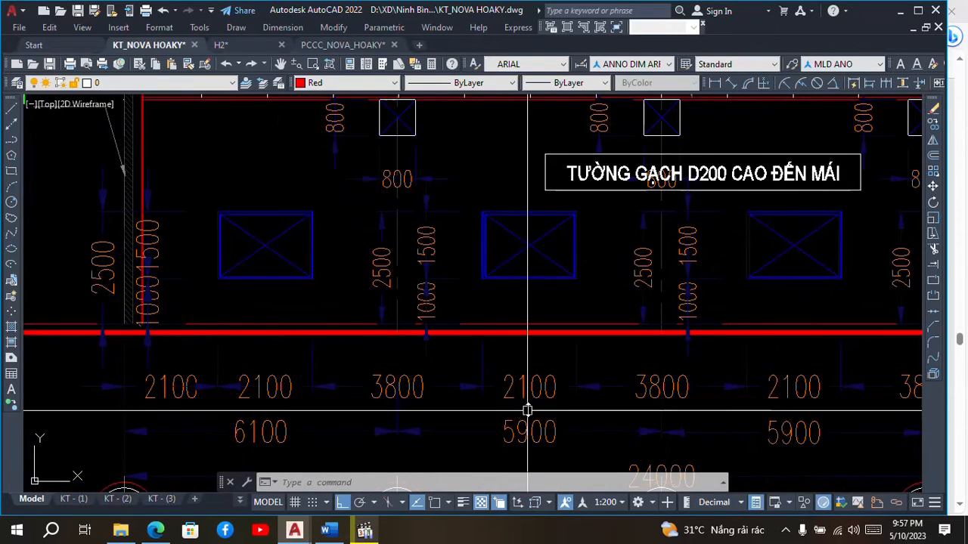
scroll(527, 410, up, 2)
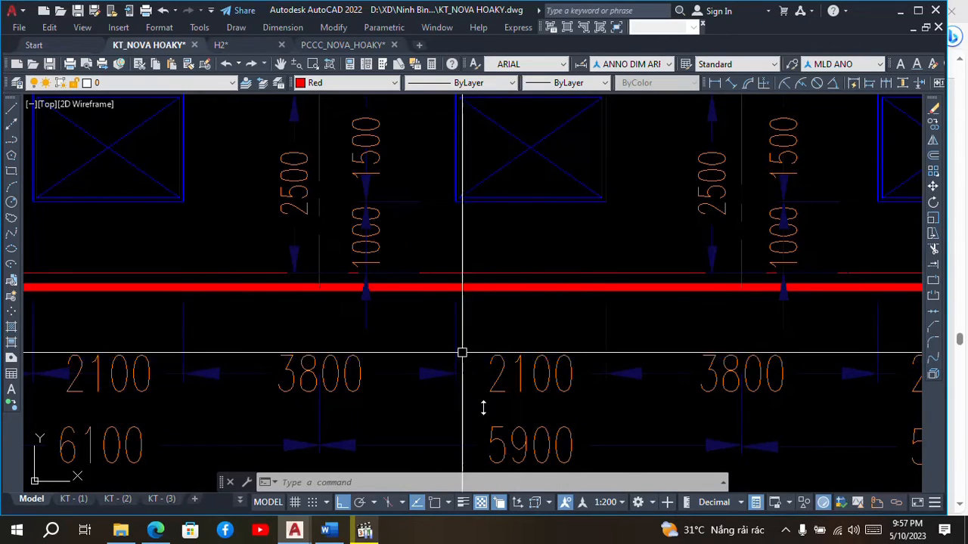
Switch to the QCVN 06:2022/BXD PDF and read note 3's minimum opening width of 0,24 m per metre of outer wall.
click(153, 532)
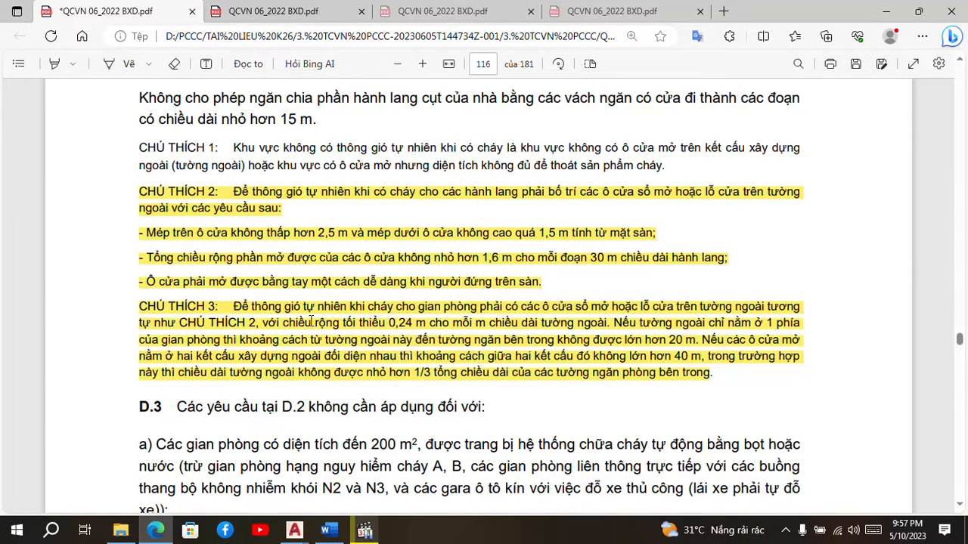
drag(318, 323, 432, 323)
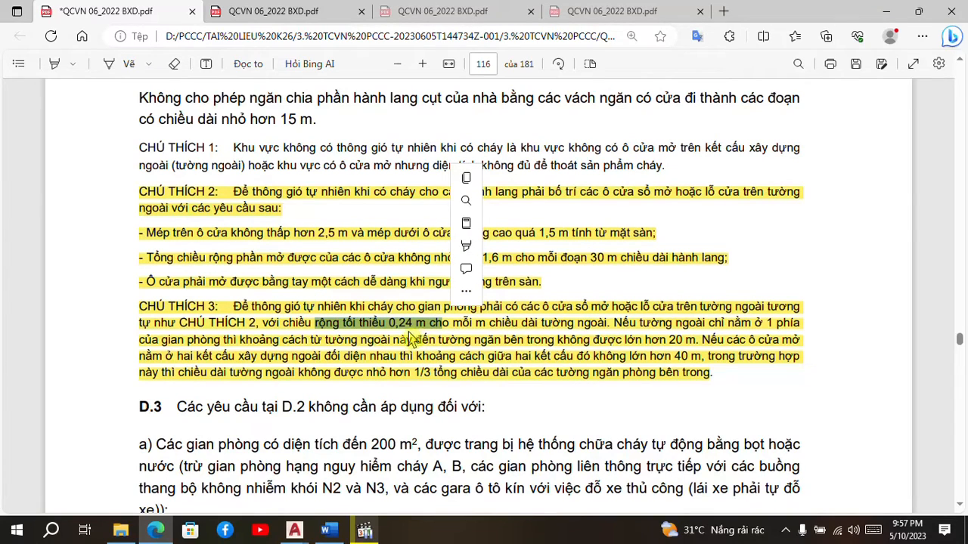
right_click(406, 342)
right_click(362, 342)
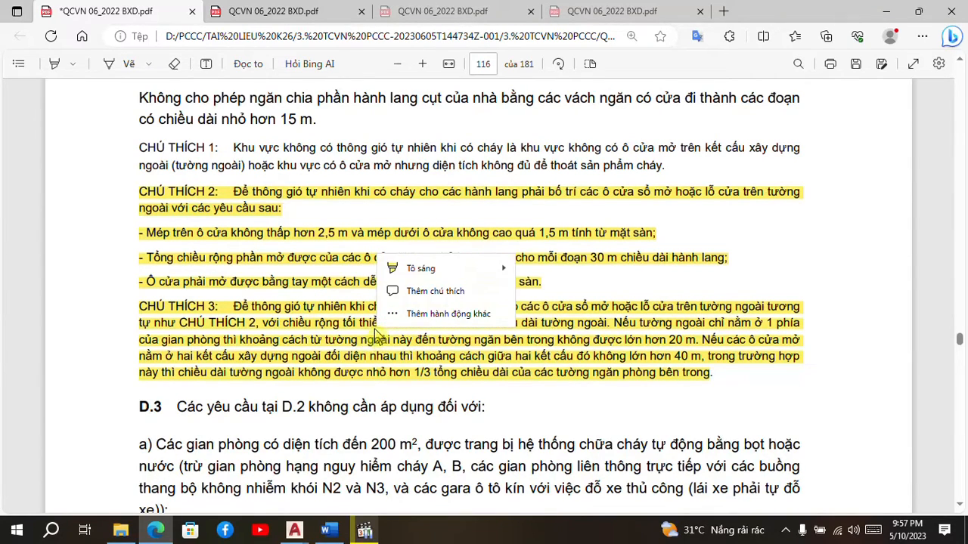
click(512, 425)
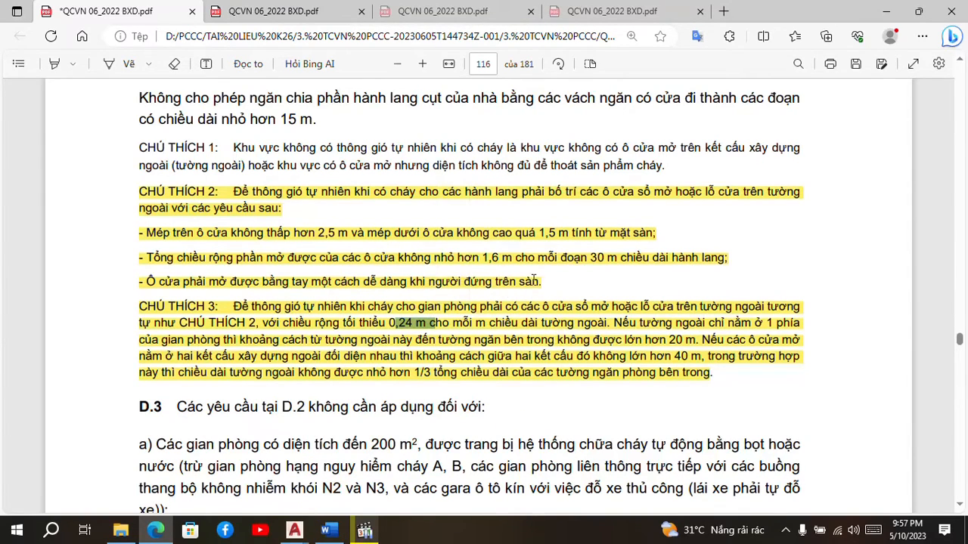
Return to the KT_NOVA HOAKY drawing in AutoCAD and examine the window widths and spacing between axes 1 and 5 on section 1-1.
click(291, 534)
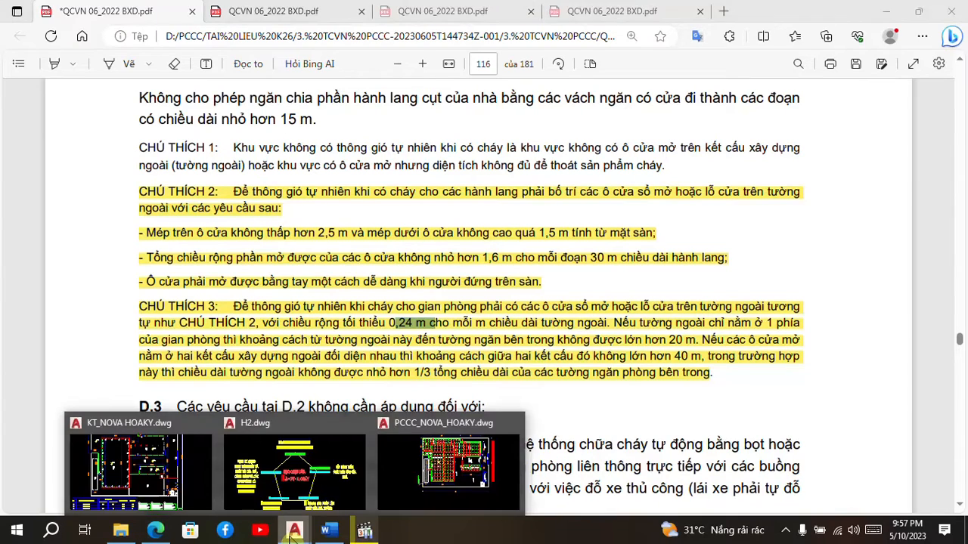
click(161, 511)
scroll(410, 294, down, 2)
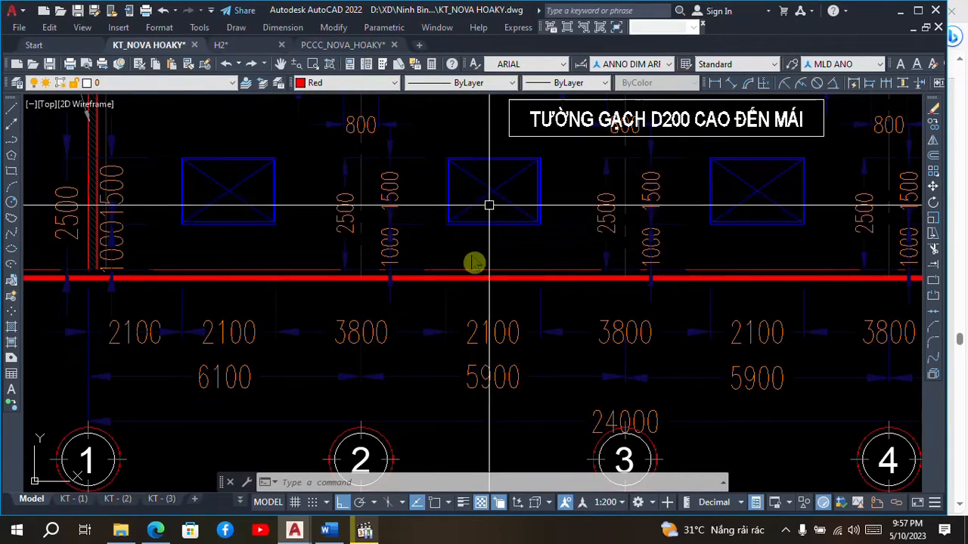
scroll(518, 260, down, 4)
scroll(582, 257, up, 2)
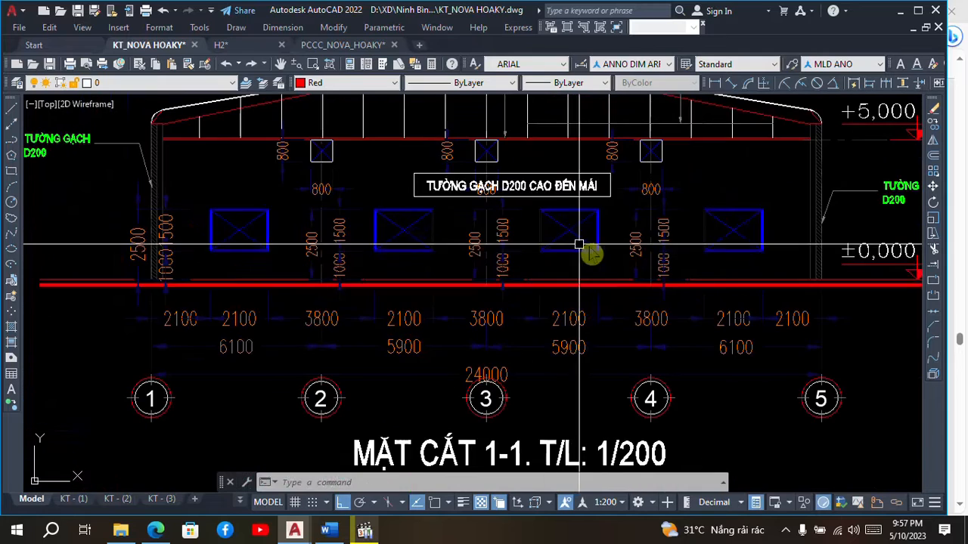
scroll(501, 227, down, 2)
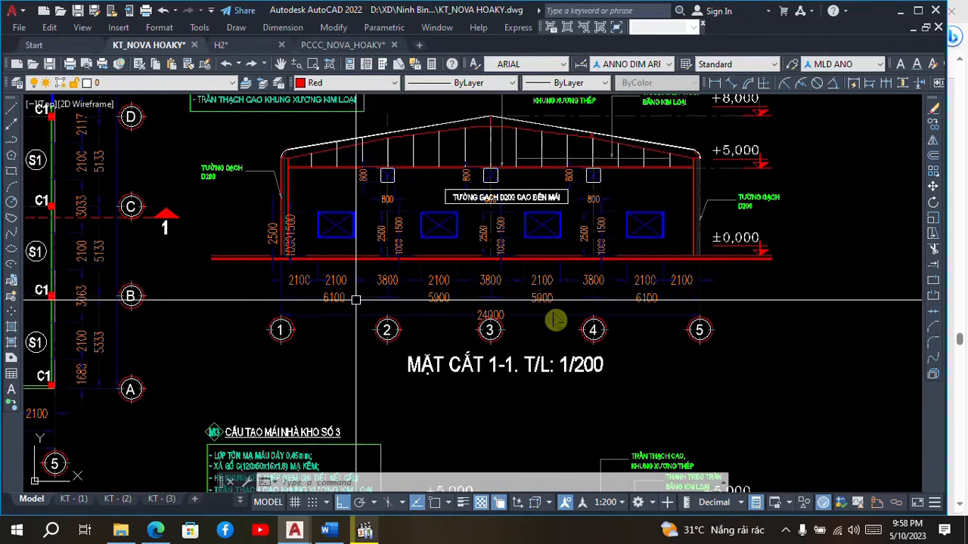
scroll(536, 251, up, 2)
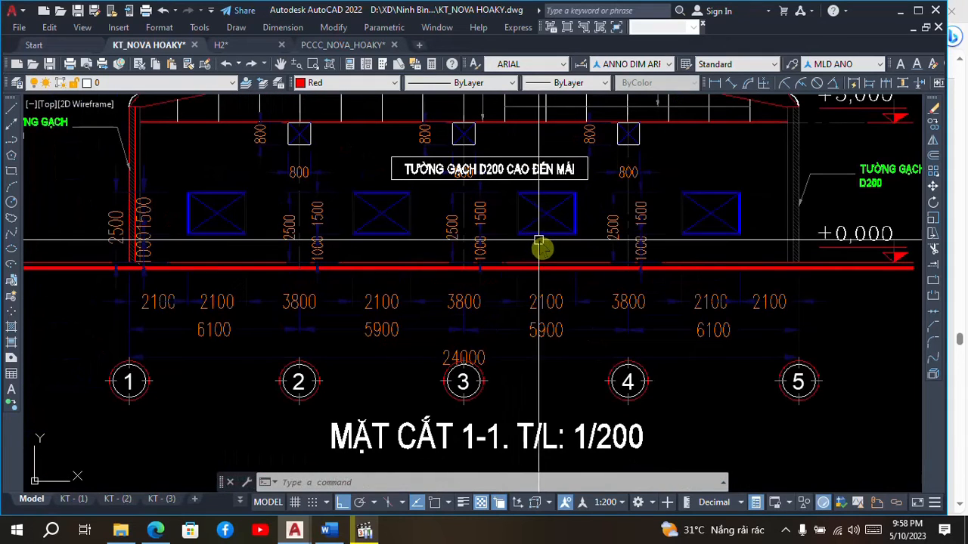
scroll(529, 236, up, 4)
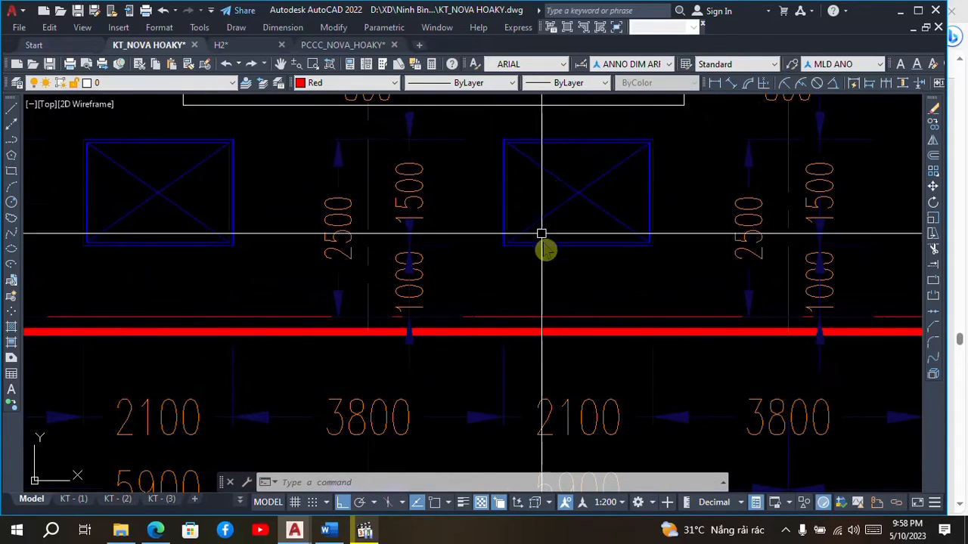
scroll(562, 215, down, 4)
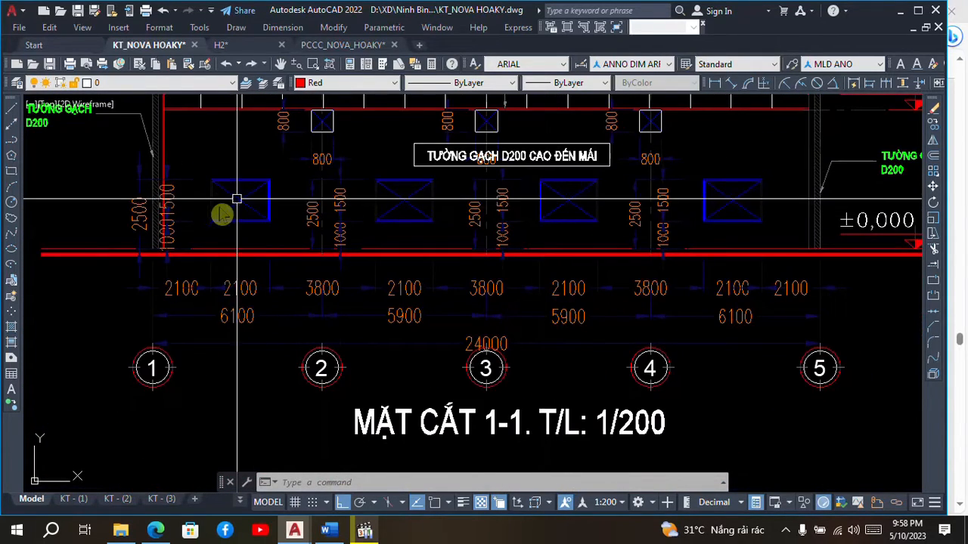
scroll(220, 203, up, 2)
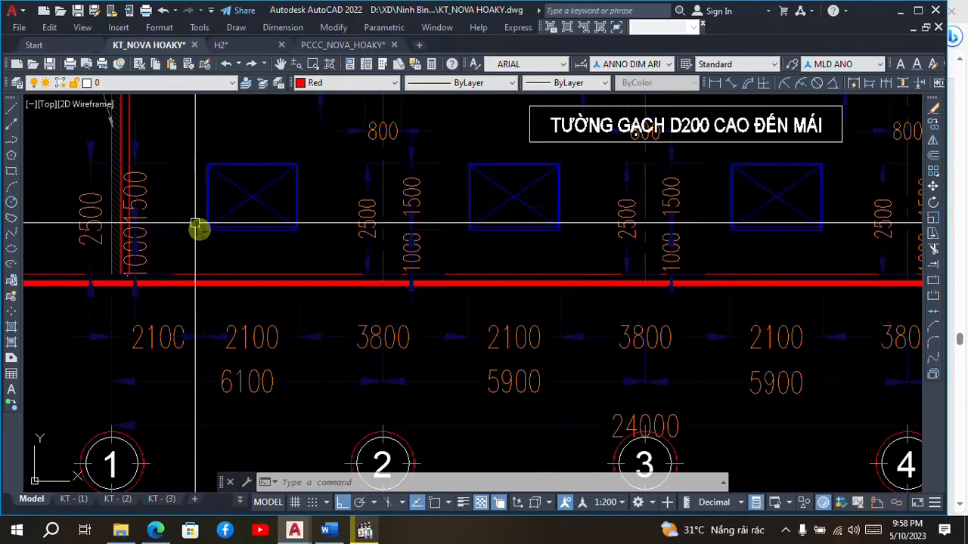
scroll(198, 227, up, 2)
scroll(227, 244, down, 4)
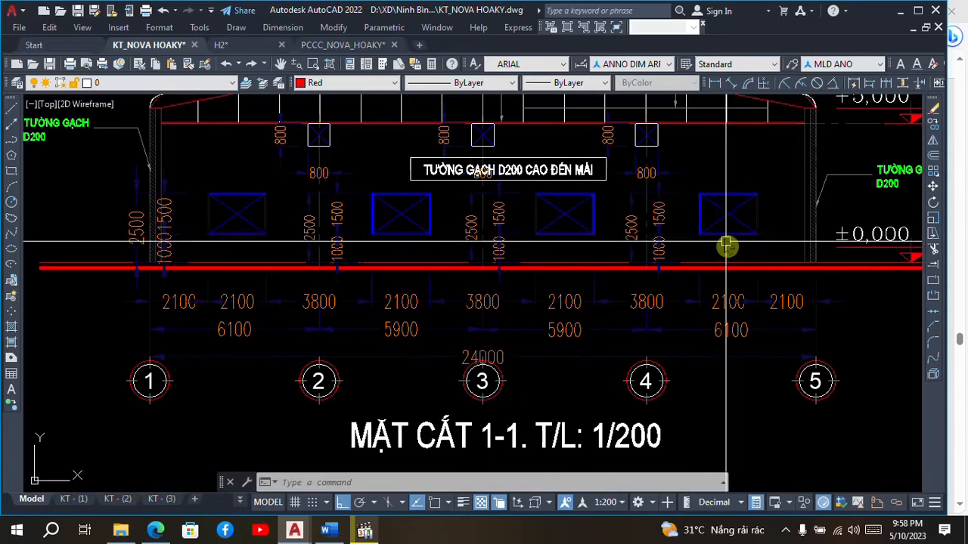
scroll(727, 239, up, 4)
scroll(603, 204, down, 4)
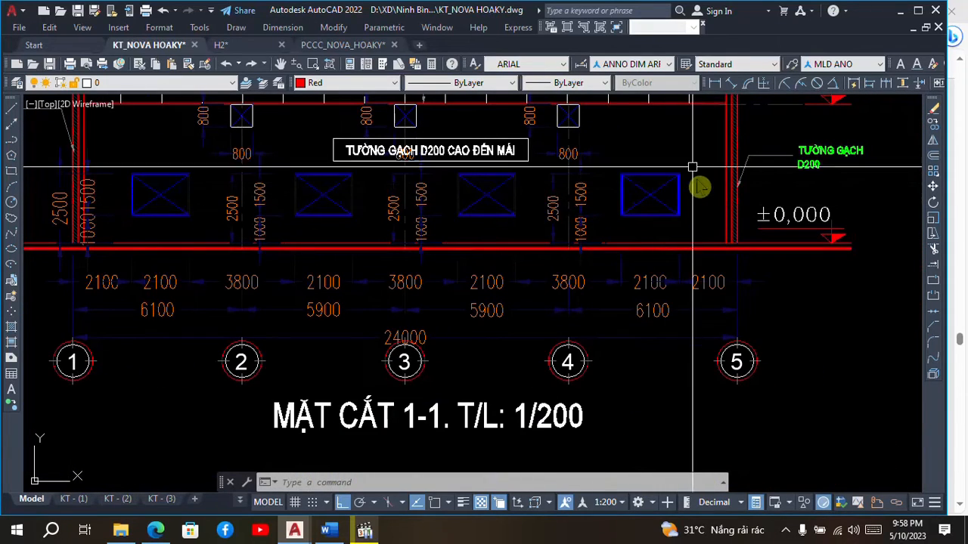
Examine the window widths and the wall lengths between axes 1 and 5 on section 1-1 of warehouse 1.
scroll(691, 166, up, 2)
scroll(674, 243, down, 2)
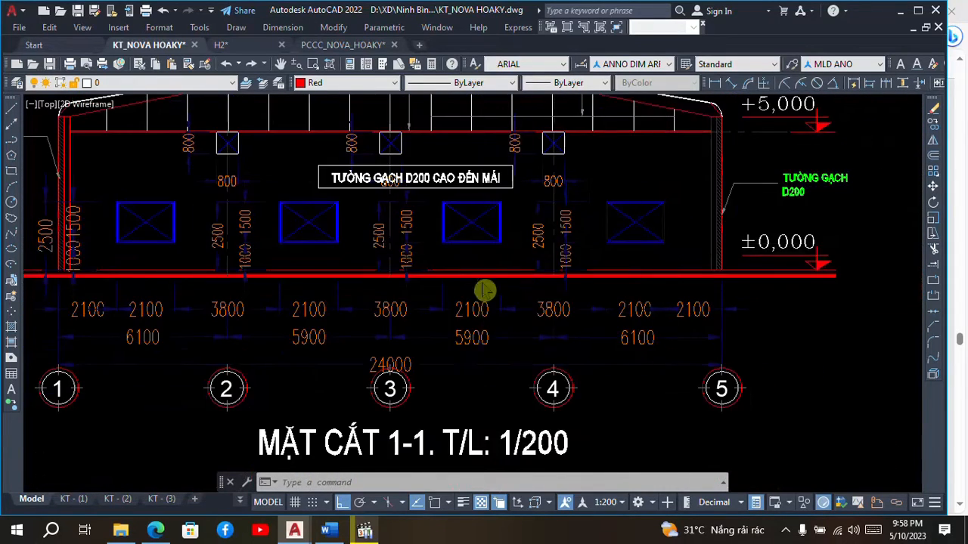
scroll(281, 287, down, 1)
scroll(233, 279, up, 1)
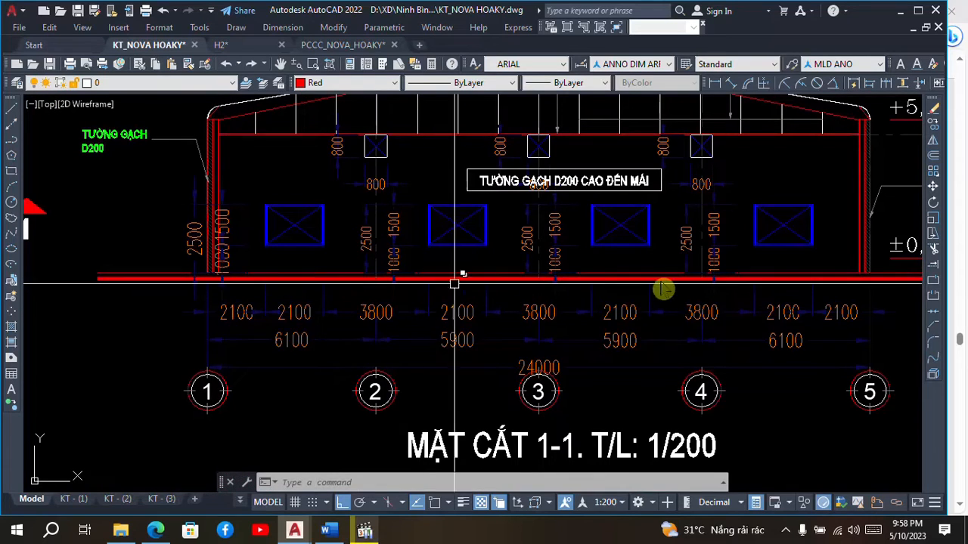
scroll(454, 367, down, 2)
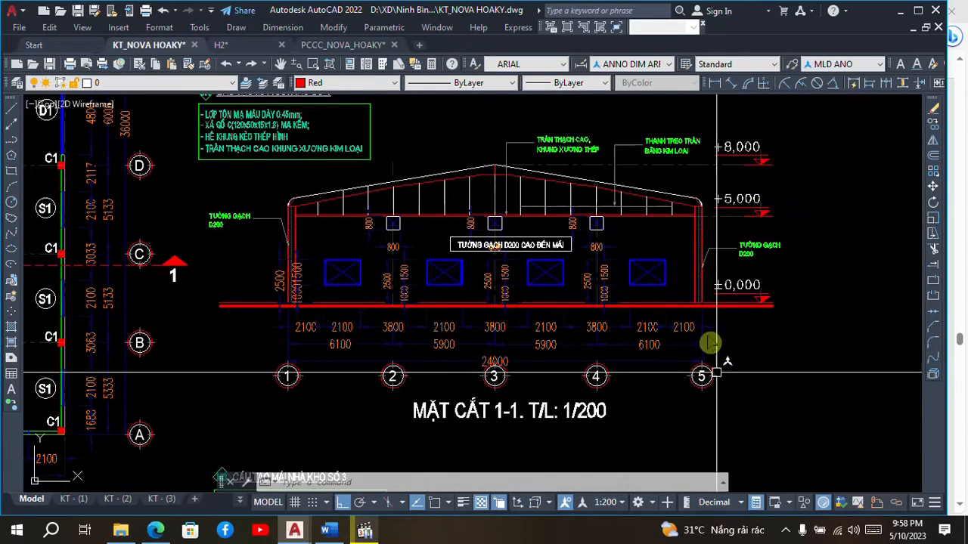
scroll(716, 372, up, 4)
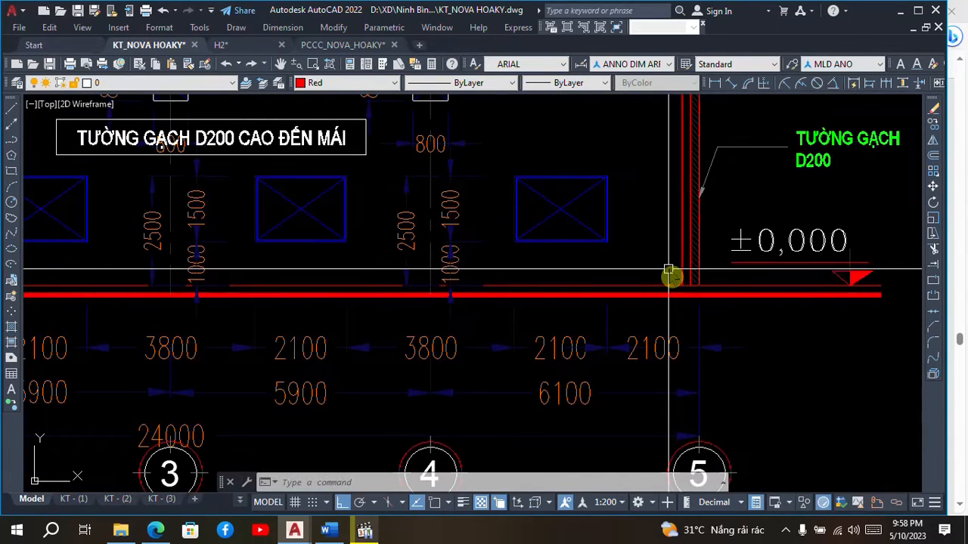
scroll(668, 268, up, 2)
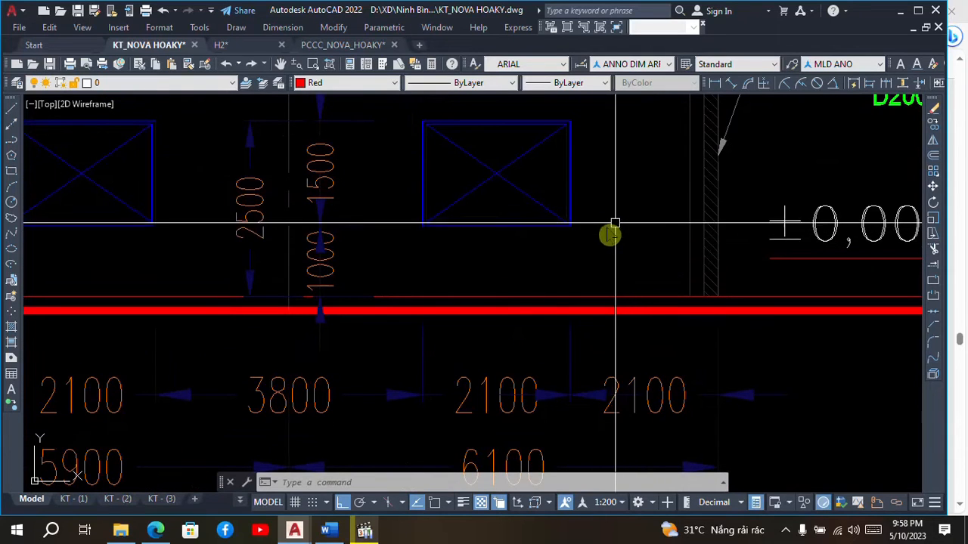
scroll(618, 224, down, 1)
scroll(615, 174, down, 3)
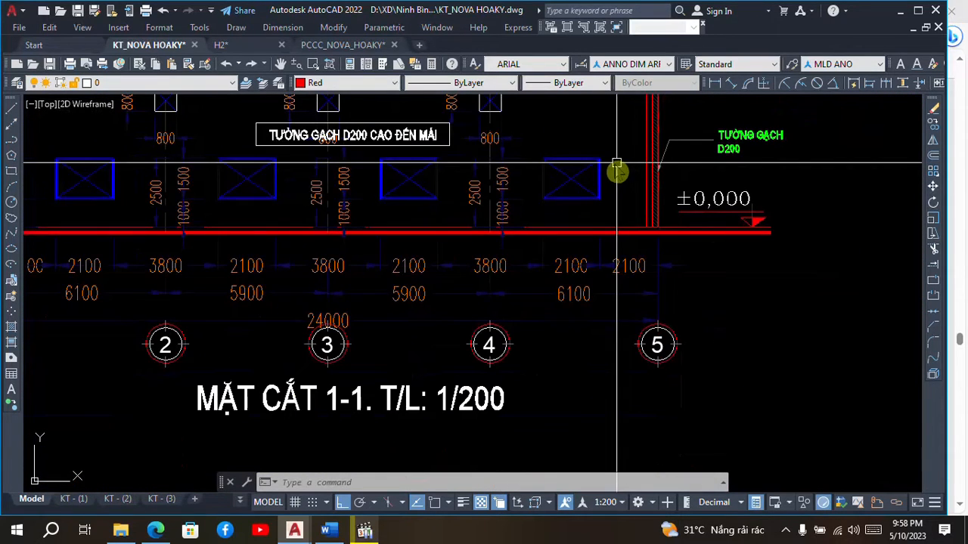
Draw a rectangle over the upper part of the window between axes 4 and 5 on section 1-1, extending past it toward axis 5.
scroll(617, 166, up, 2)
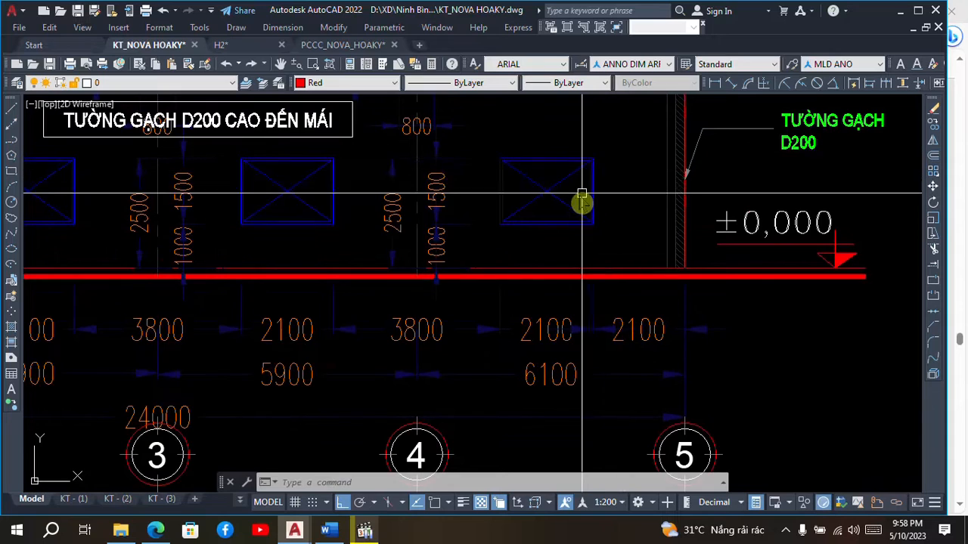
scroll(505, 227, up, 2)
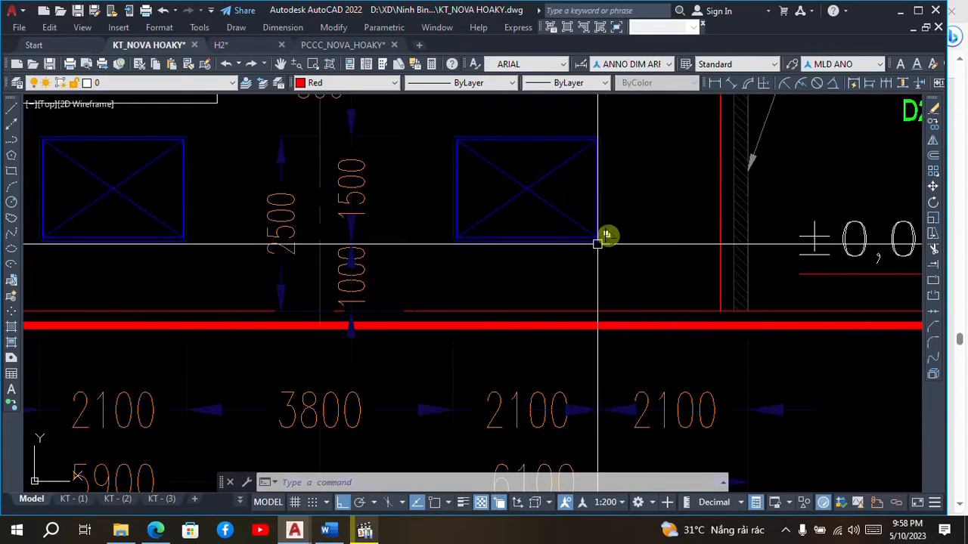
text(rec)
key(Return)
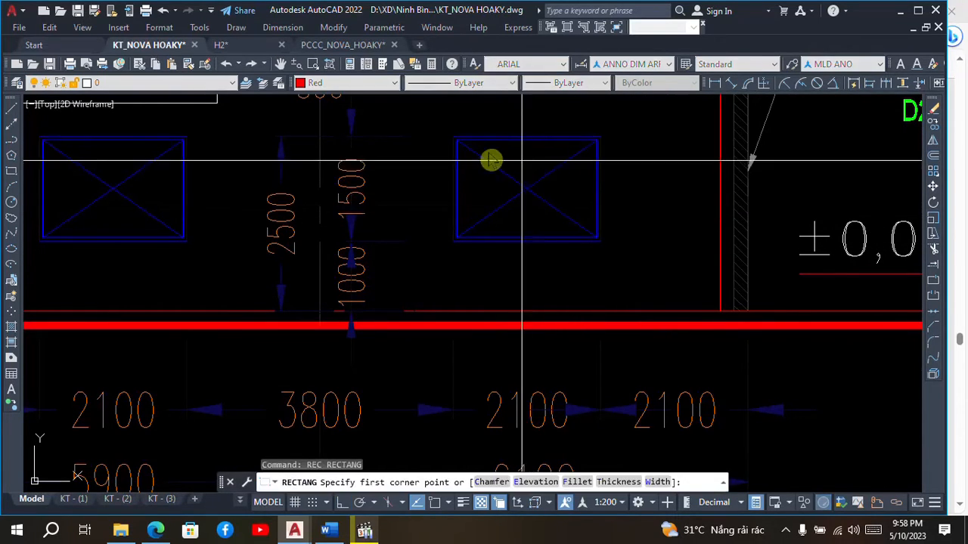
click(448, 136)
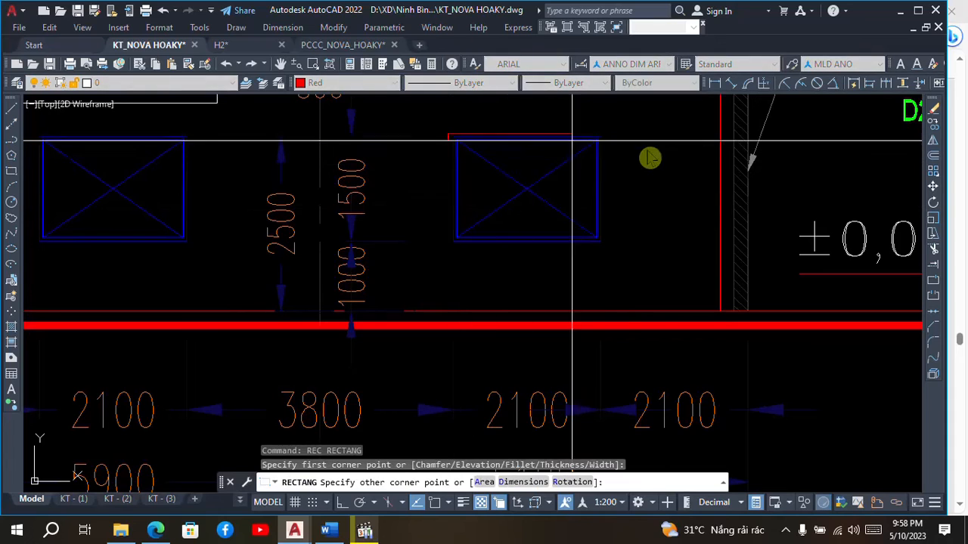
click(689, 177)
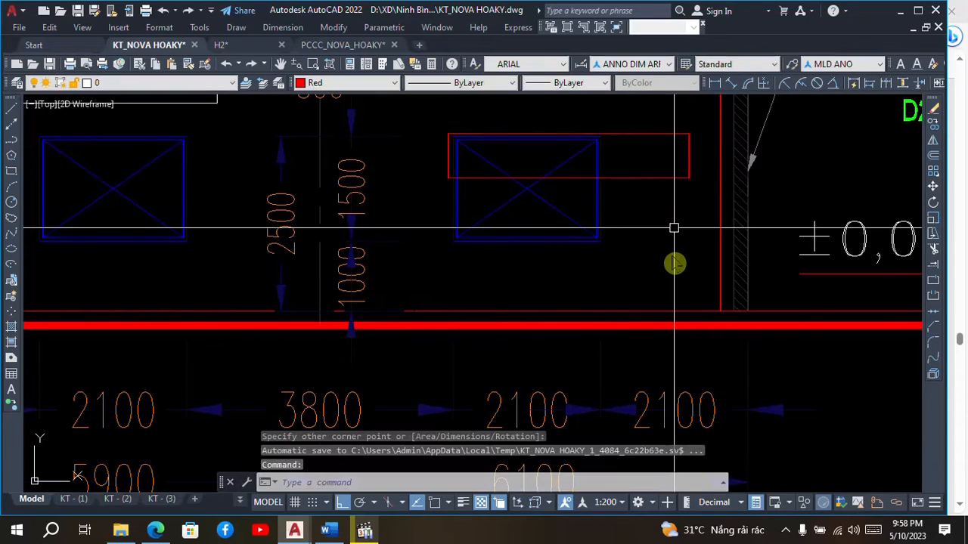
Stretch the rectangle's lower edge down past the window sill so that it covers the window's full height.
click(655, 179)
click(568, 179)
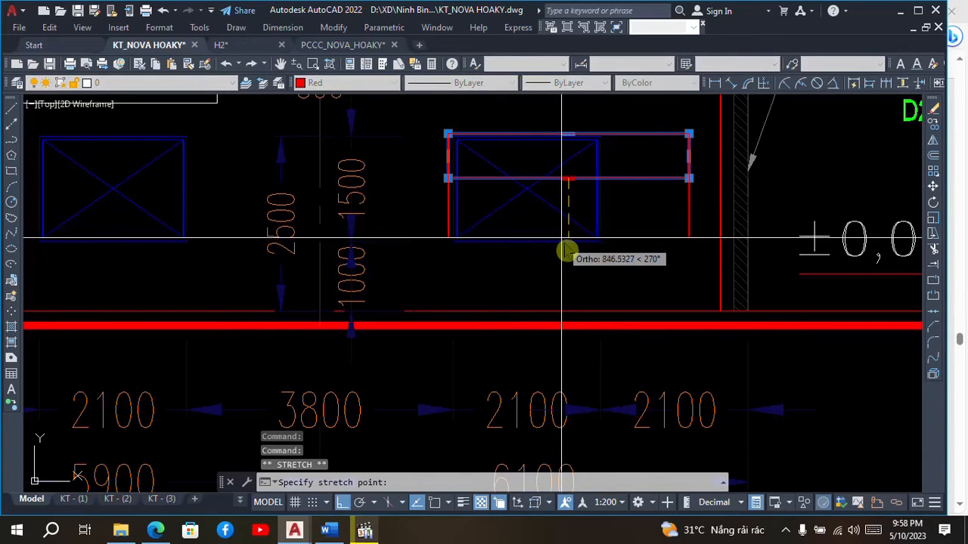
click(568, 253)
scroll(563, 220, down, 5)
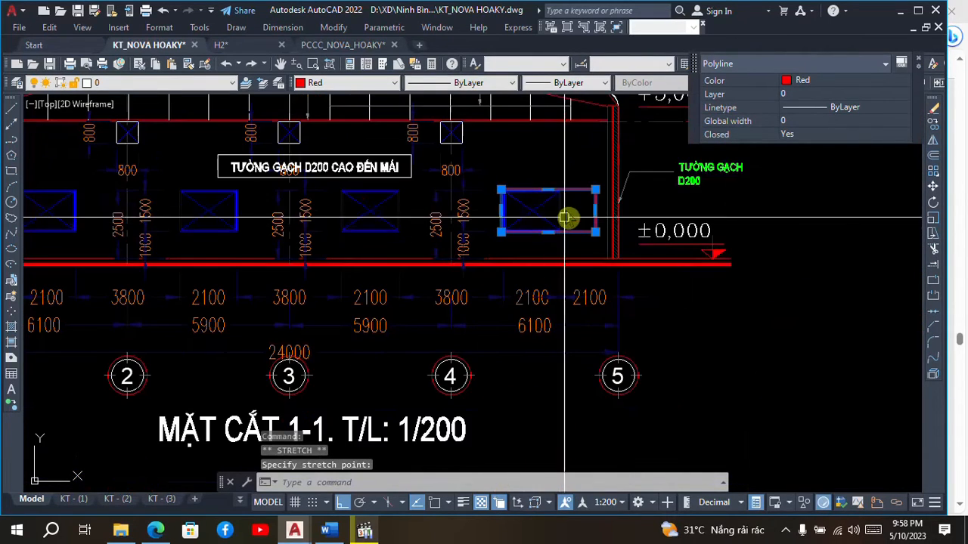
scroll(566, 204, up, 5)
scroll(527, 173, up, 4)
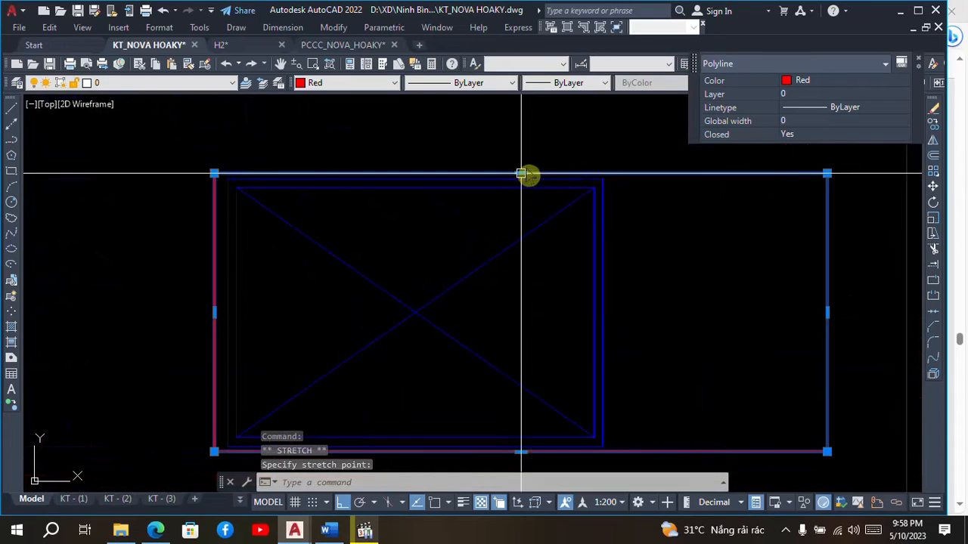
scroll(533, 142, up, 4)
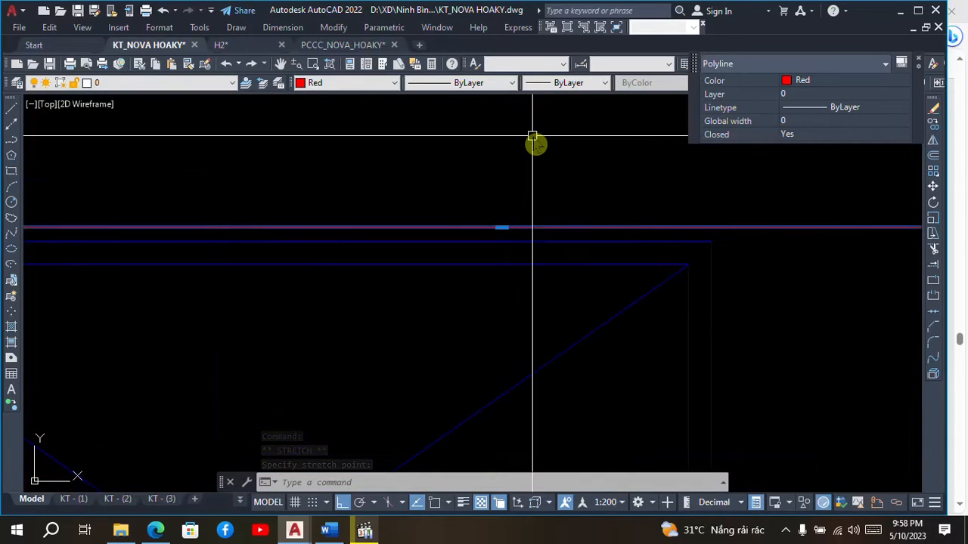
scroll(530, 144, down, 4)
scroll(516, 390, down, 2)
scroll(518, 281, down, 3)
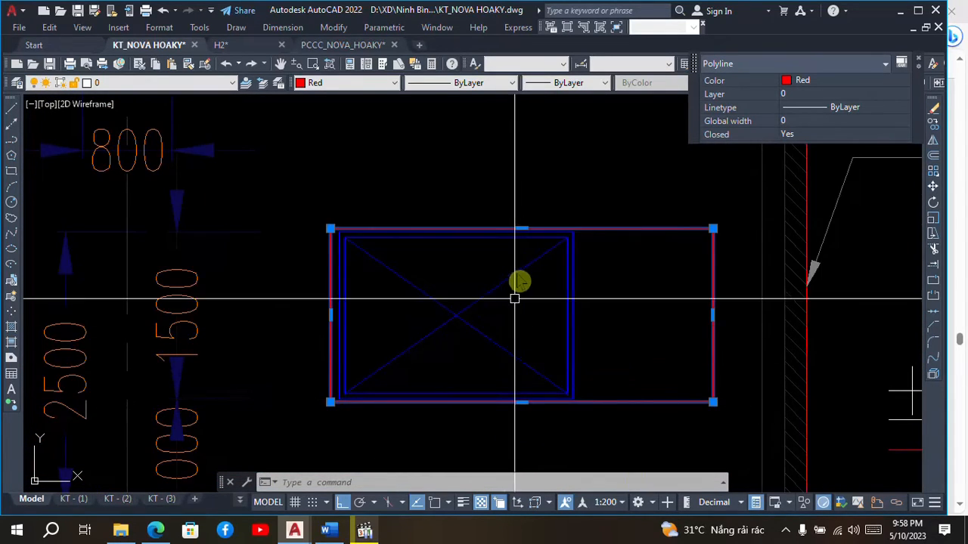
Erase the enlarged opening rectangle drawn around the window near axis 5.
text(E)
key(space)
click(605, 279)
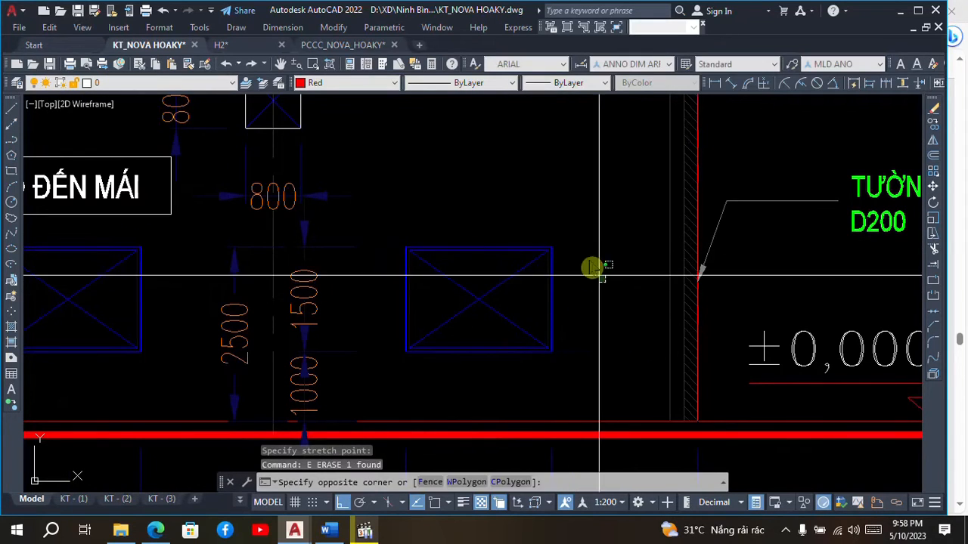
click(585, 250)
key(space)
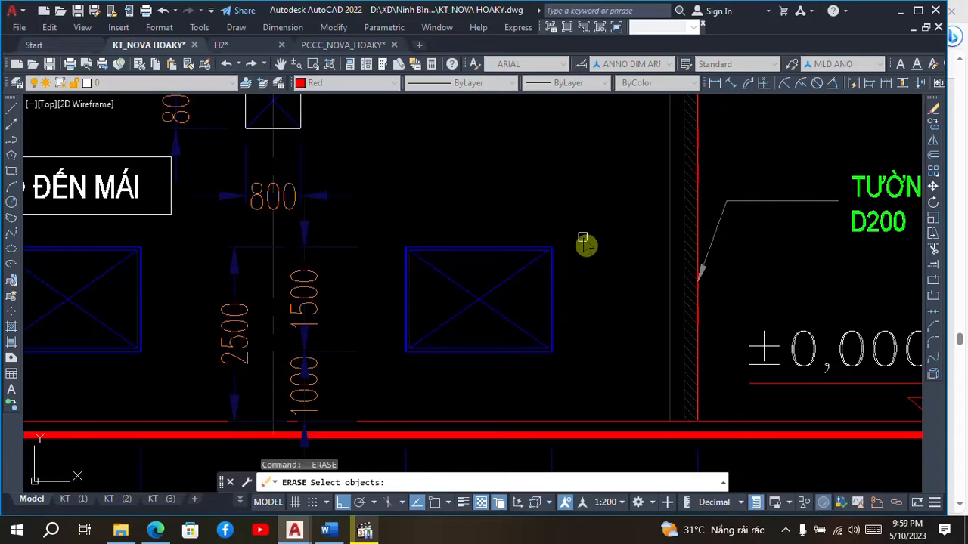
key(Escape)
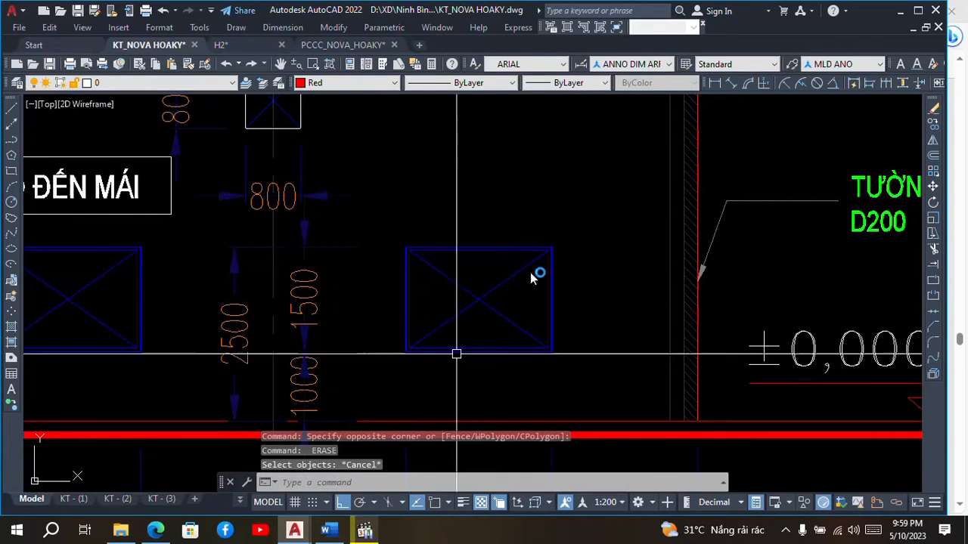
Examine the distribution of the S1 windows along the outer walls on the warehouse 1 floor plan.
scroll(548, 257, down, 4)
scroll(551, 261, down, 2)
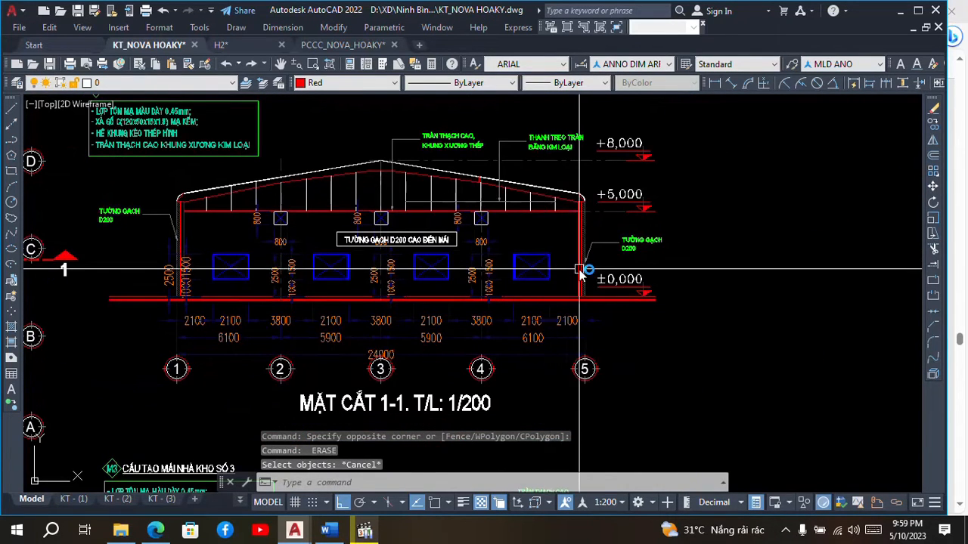
scroll(551, 268, down, 3)
scroll(318, 262, down, 5)
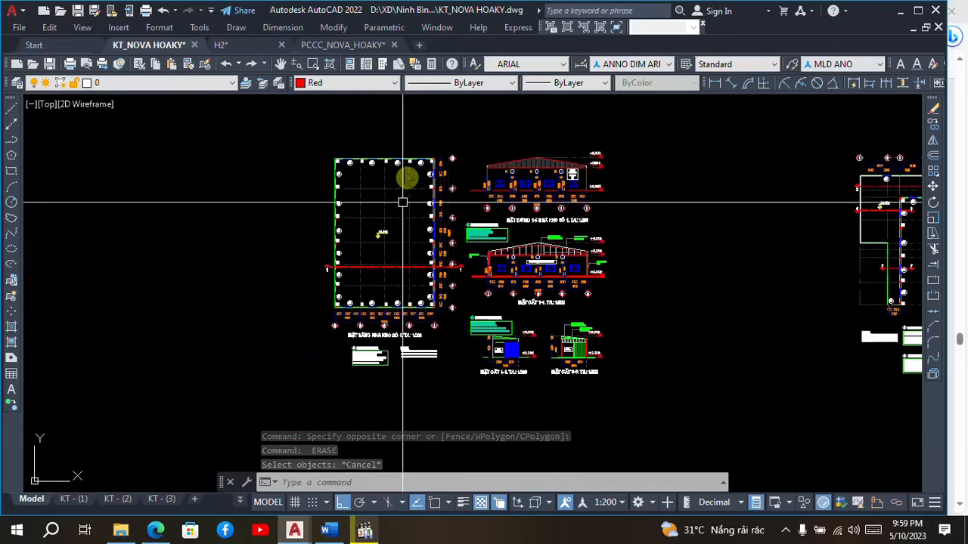
scroll(398, 165, up, 4)
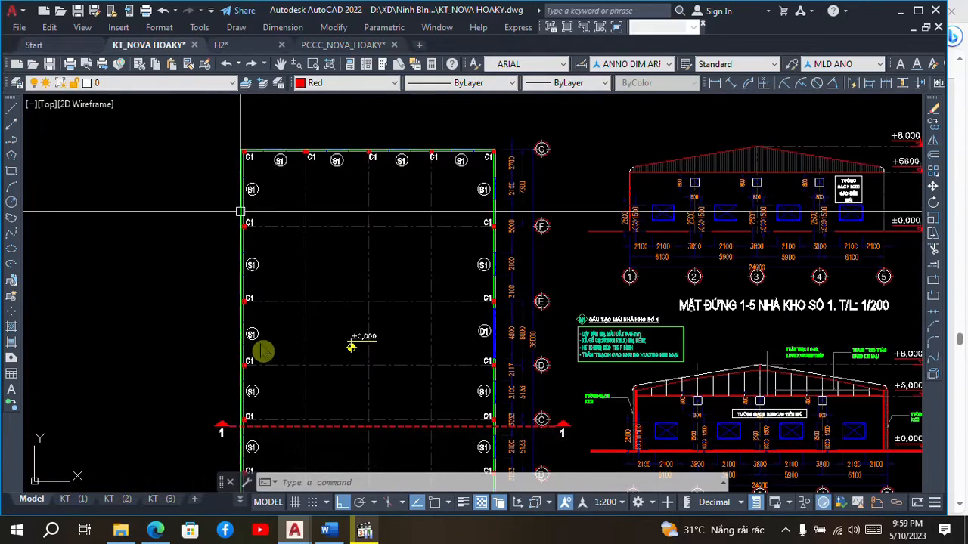
scroll(341, 174, down, 2)
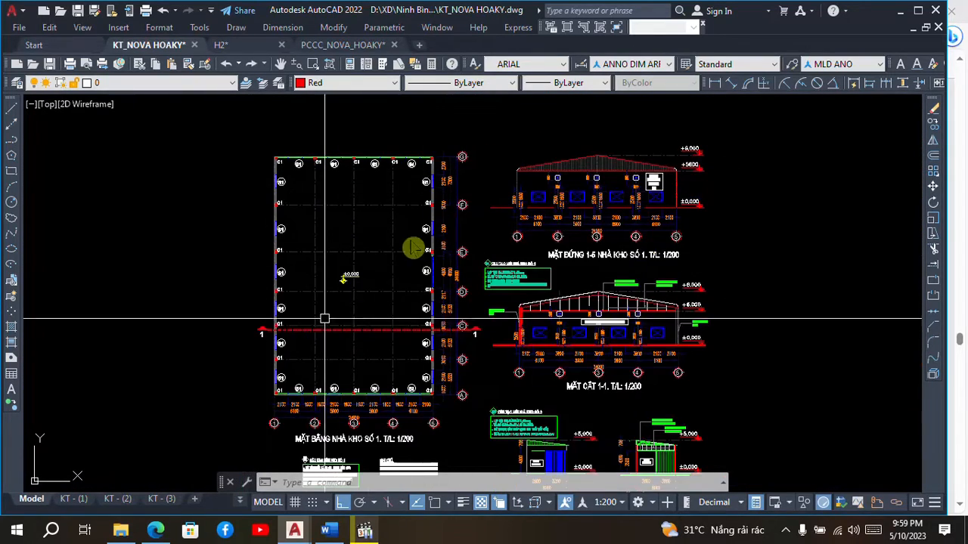
scroll(371, 186, up, 4)
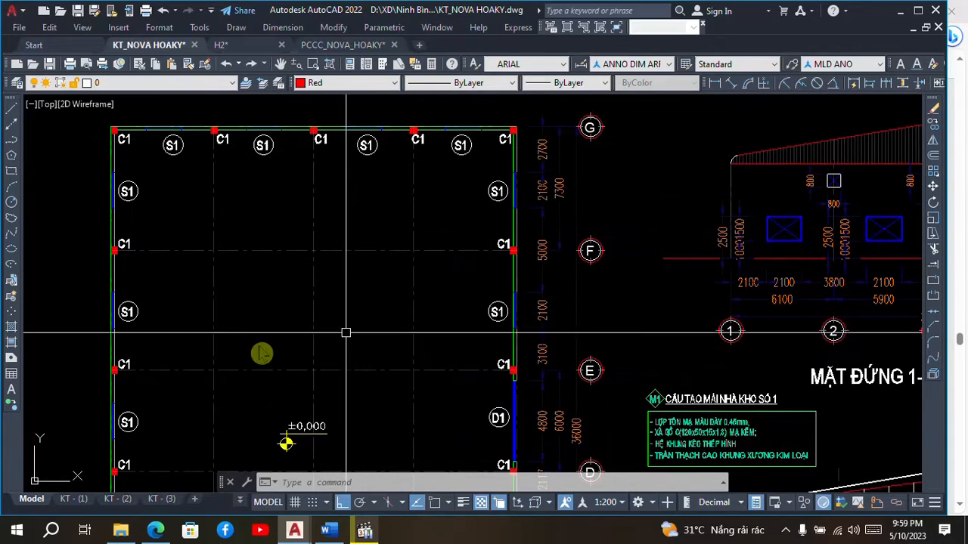
scroll(329, 269, down, 2)
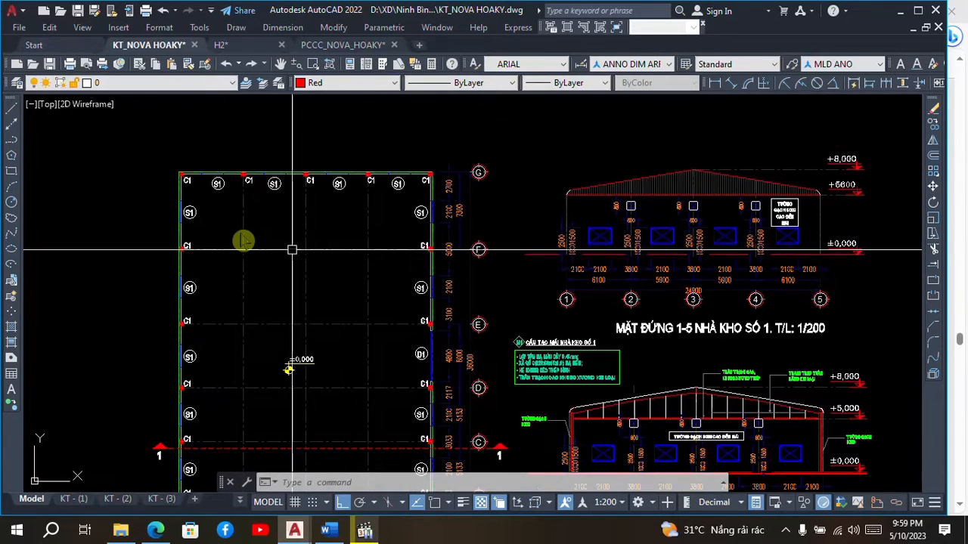
Go to the warehouse 2 floor plan and examine the S1 windows on the wall crossed by sections 6-6 and 7-7.
scroll(318, 234, down, 3)
scroll(316, 217, down, 2)
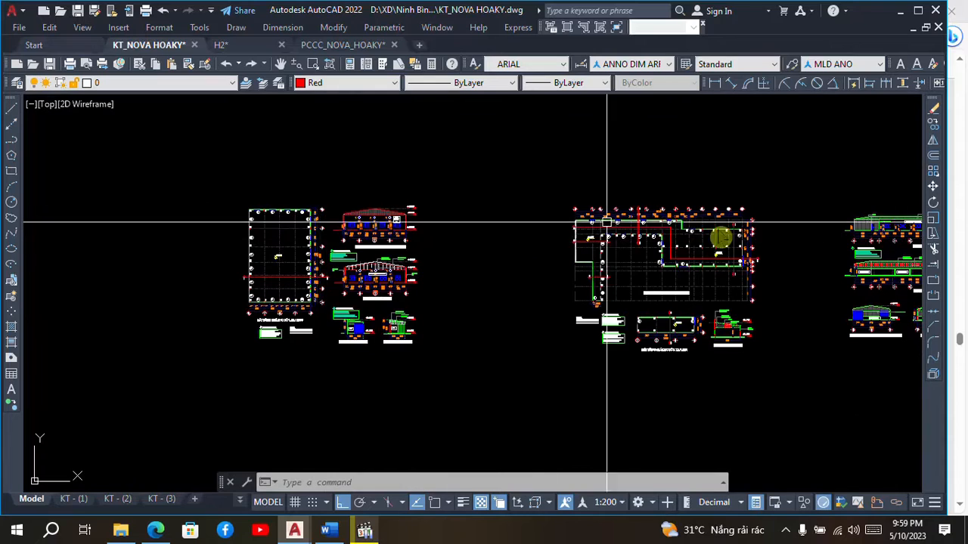
scroll(722, 219, up, 6)
scroll(443, 216, down, 2)
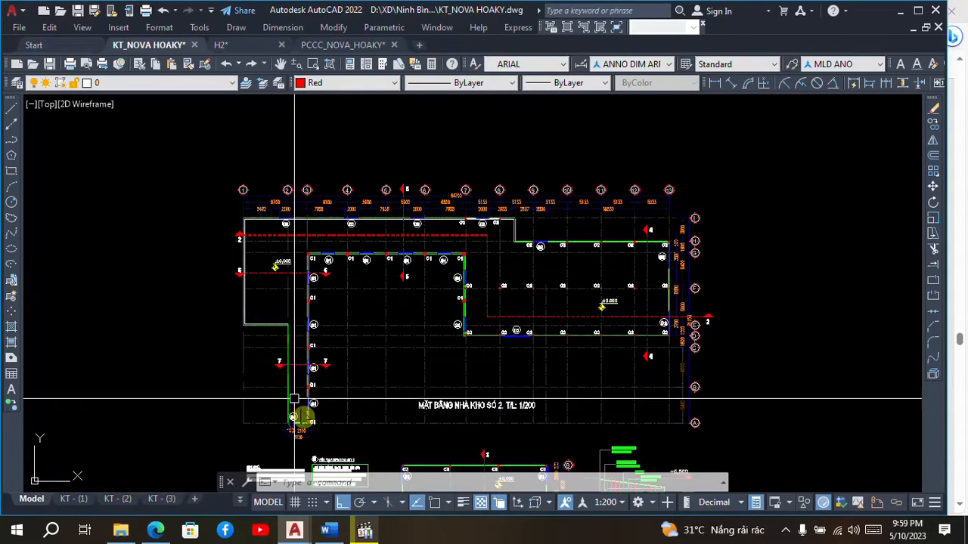
scroll(302, 411, up, 4)
scroll(361, 307, down, 2)
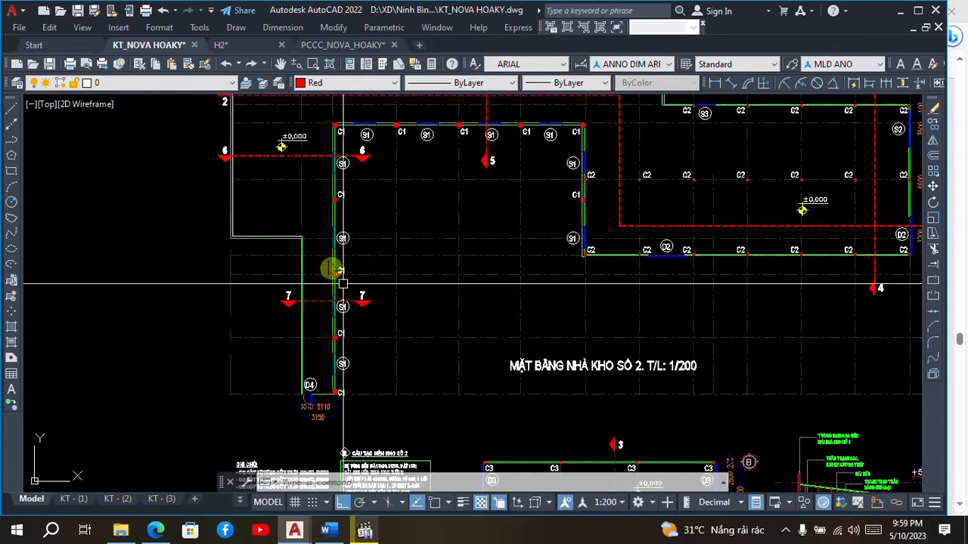
scroll(336, 264, up, 2)
scroll(359, 282, down, 2)
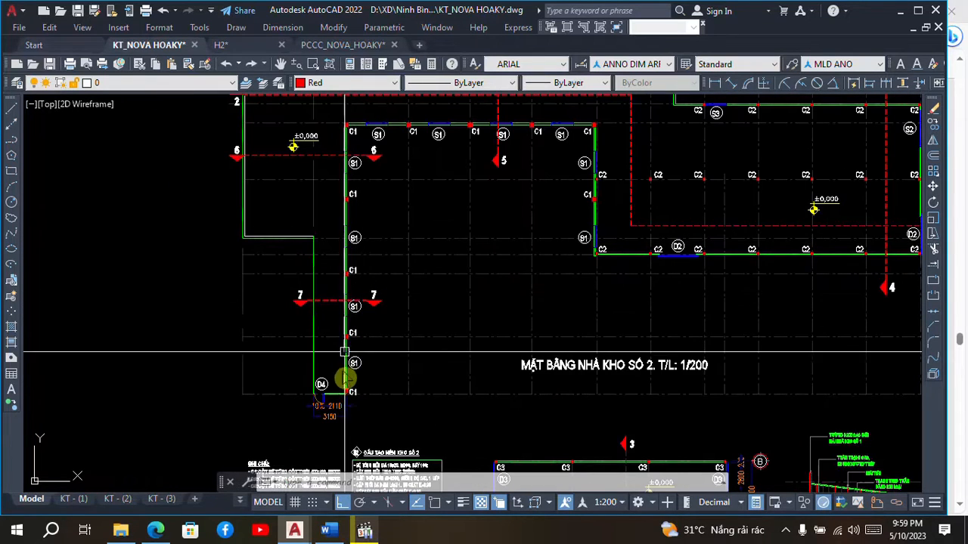
scroll(348, 272, up, 2)
middle_drag(361, 209, 374, 248)
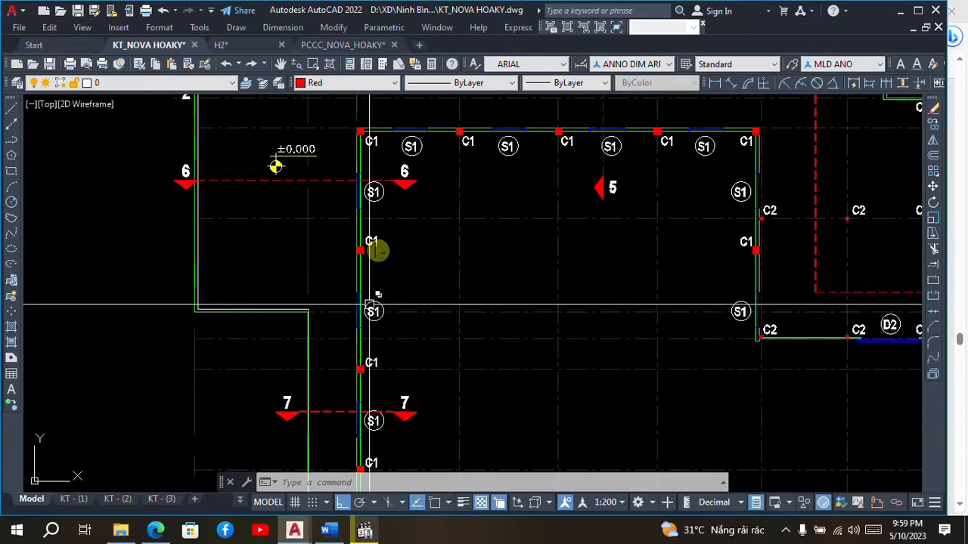
scroll(376, 182, up, 4)
scroll(376, 182, up, 2)
scroll(369, 250, down, 2)
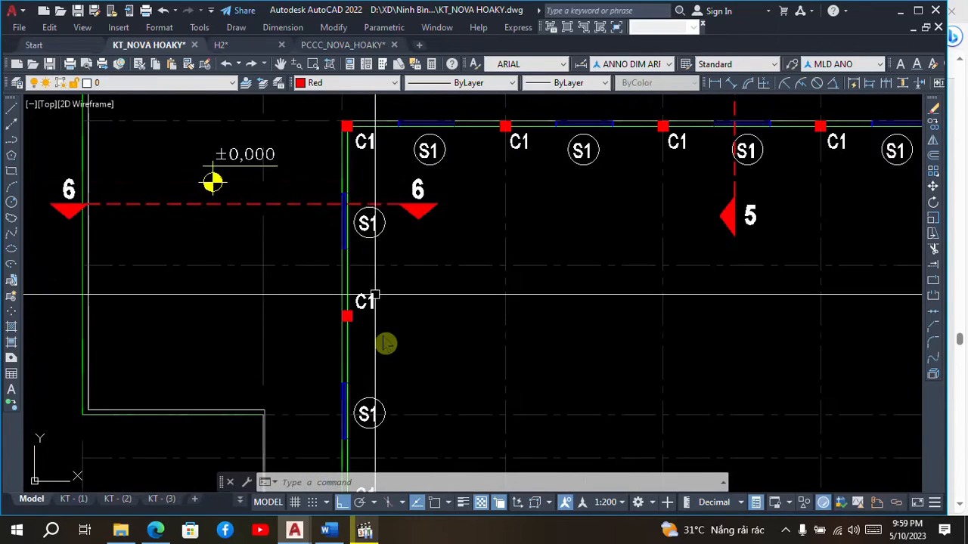
Examine the S3 windows on the outer wall and the S1 windows on the facing wall around section mark 5 in warehouse 2.
scroll(440, 174, down, 2)
middle_drag(420, 237, 448, 115)
mouse_move(449, 410)
middle_down()
mouse_move(469, 197)
mouse_move(410, 466)
middle_up()
middle_drag(465, 273, 424, 455)
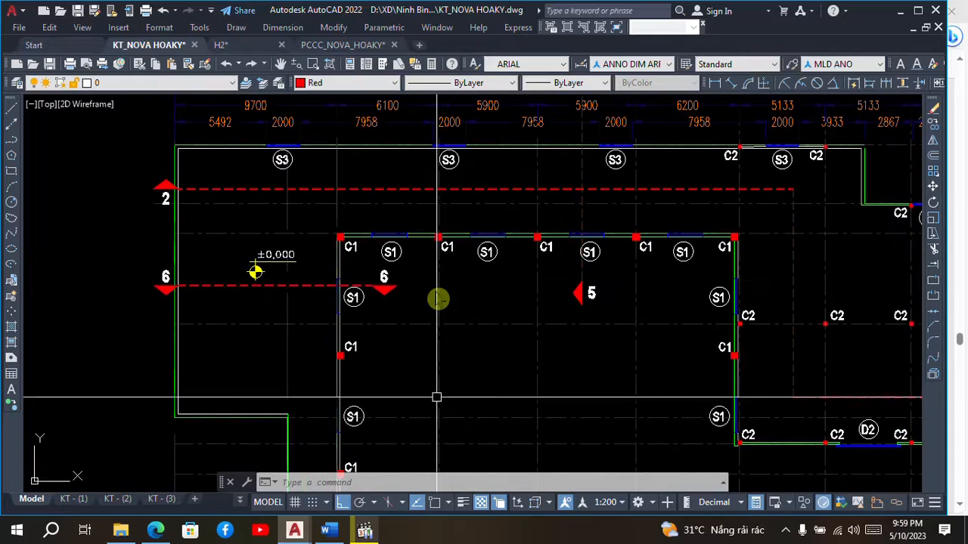
scroll(446, 225, up, 2)
scroll(287, 228, down, 2)
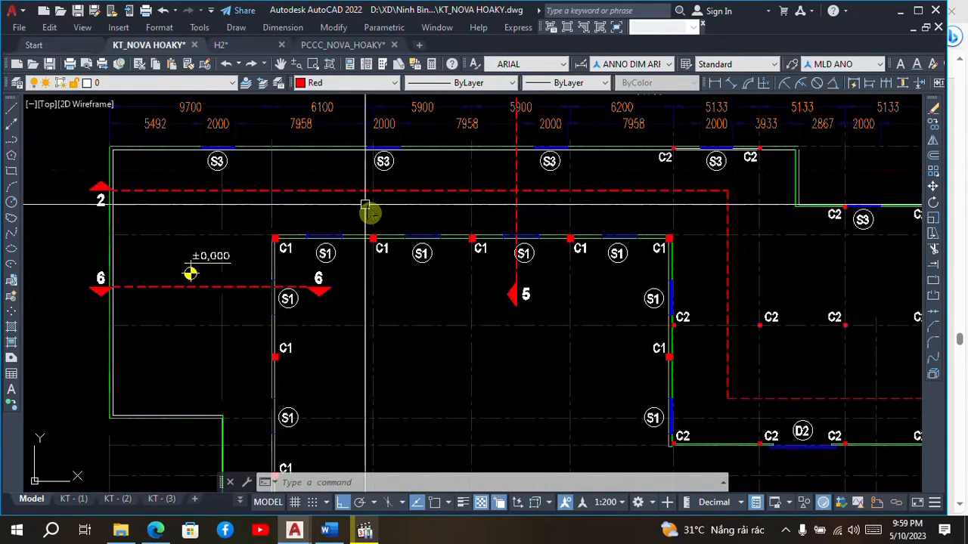
scroll(339, 227, up, 2)
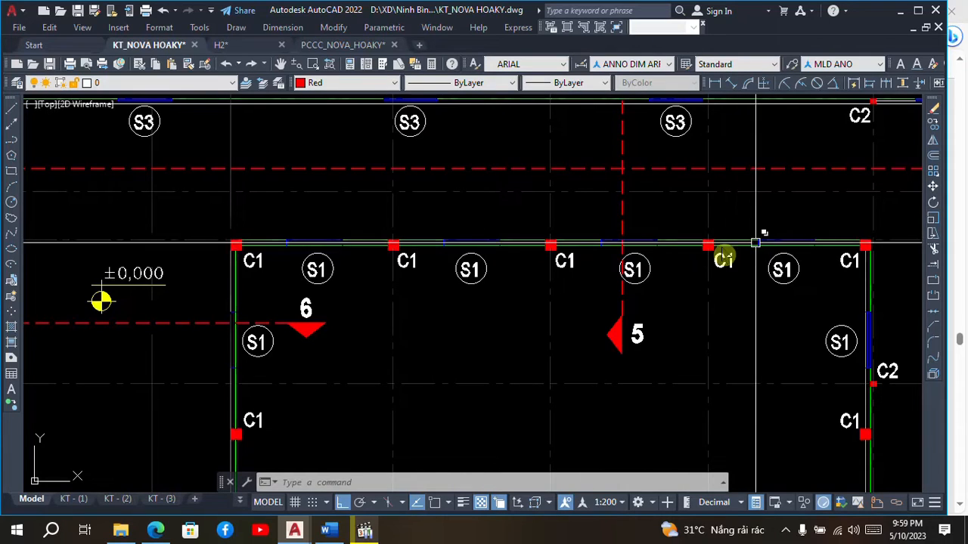
middle_drag(703, 279, 484, 288)
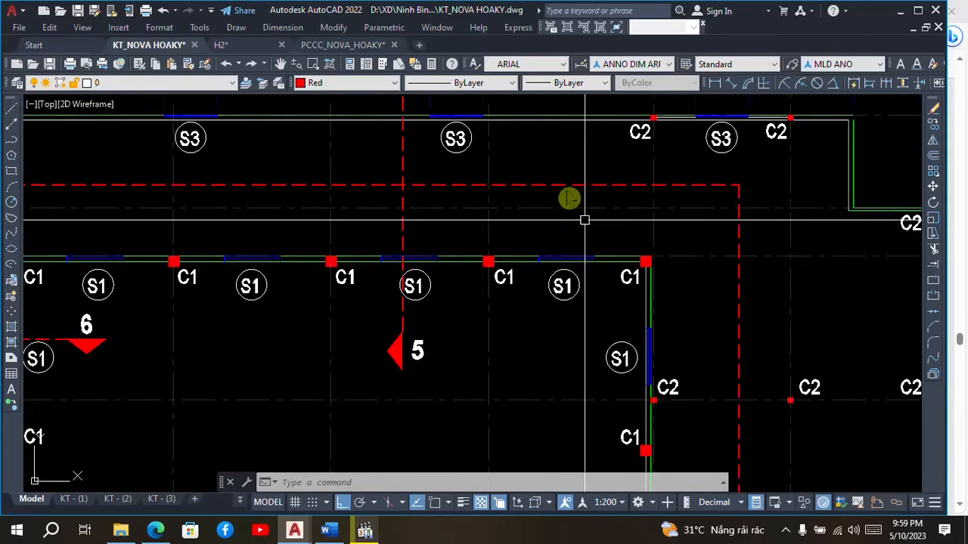
Examine the wall along axis D in warehouse 2, from its D2 door to section mark 4, for window openings.
scroll(567, 199, down, 2)
mouse_move(613, 345)
middle_down()
mouse_move(575, 242)
mouse_move(244, 255)
middle_up()
middle_drag(430, 307, 300, 273)
scroll(301, 268, down, 2)
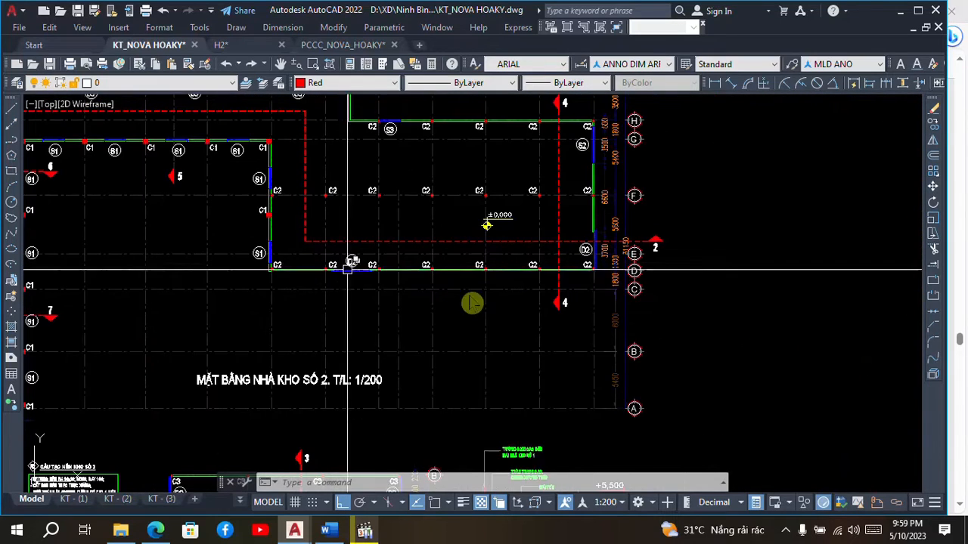
scroll(403, 251, up, 4)
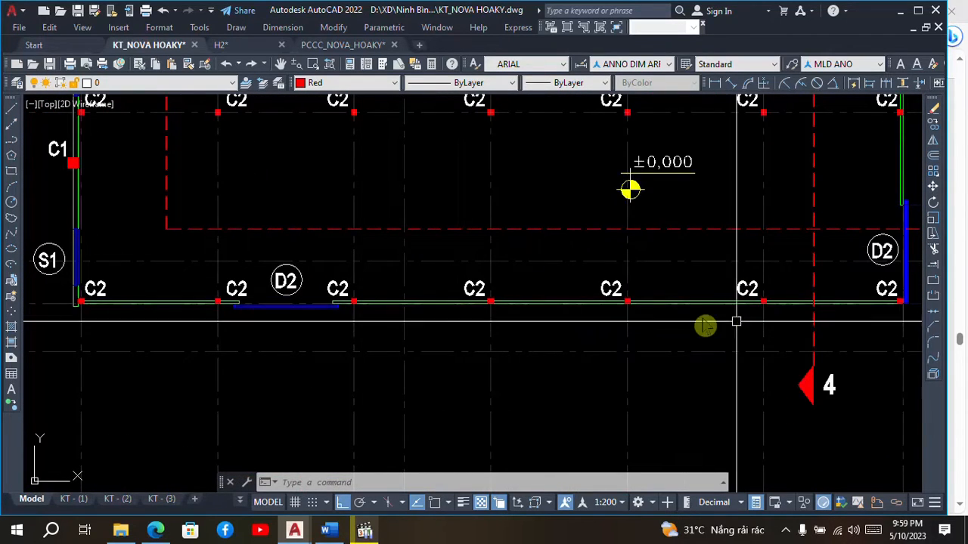
scroll(469, 313, down, 2)
middle_drag(509, 322, 499, 361)
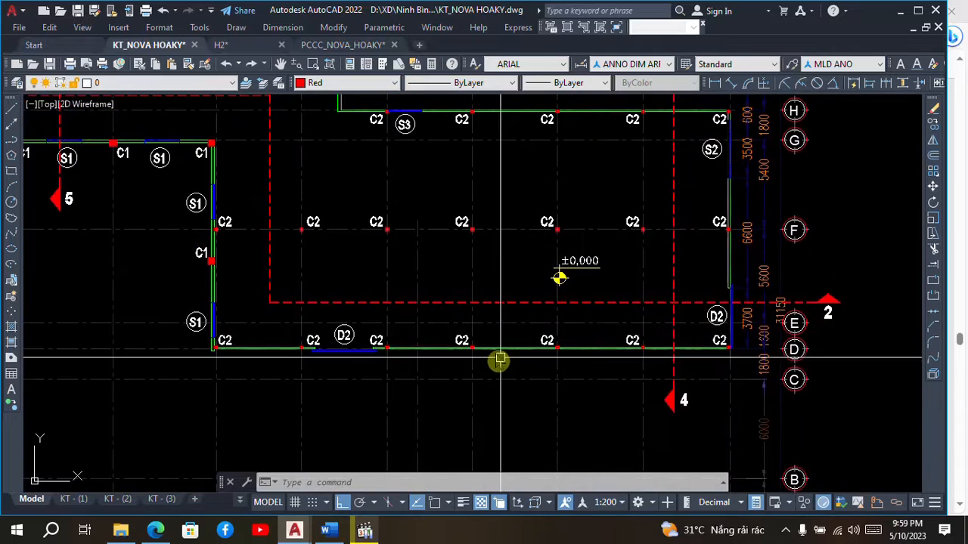
scroll(491, 347, up, 2)
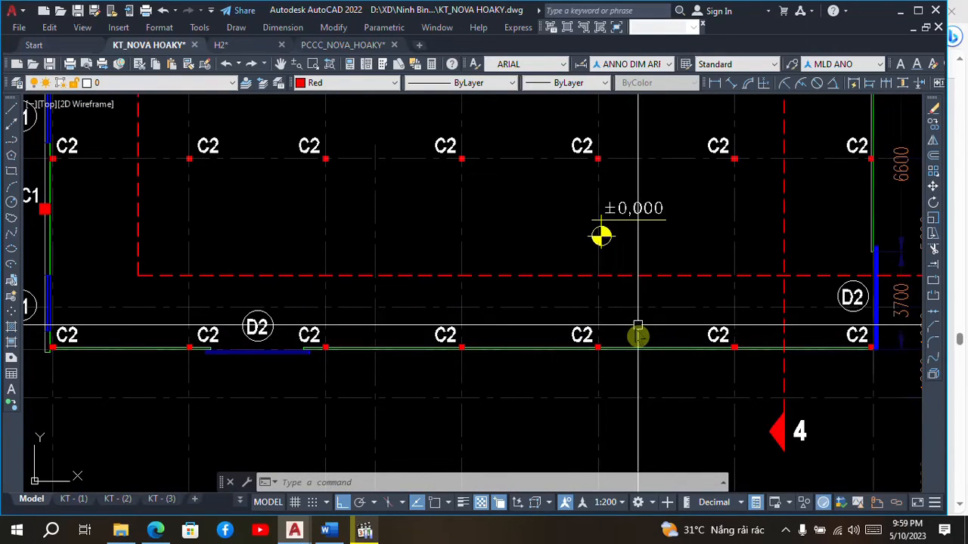
scroll(821, 340, up, 5)
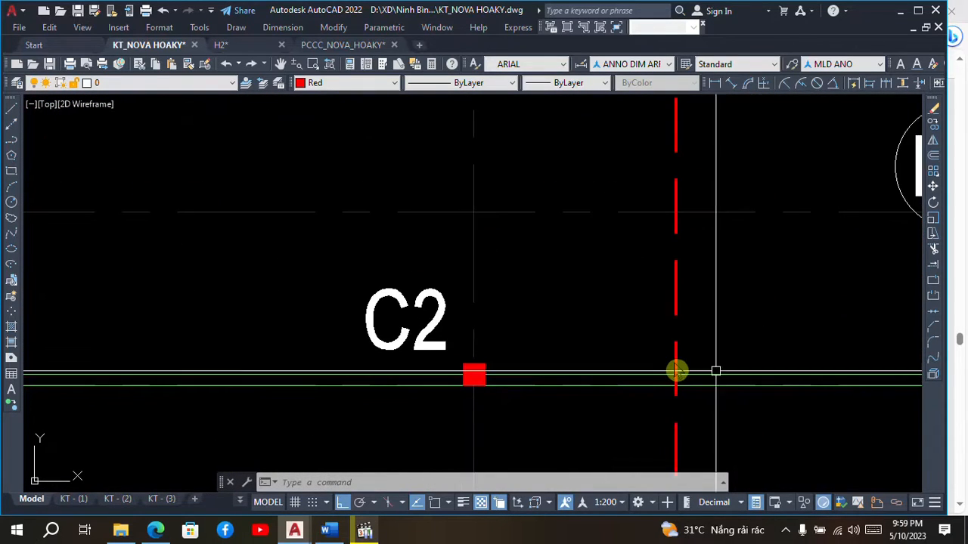
scroll(662, 352, down, 5)
scroll(780, 362, down, 2)
Examine the wall along axis H in warehouse 2, from the S3 window to axis 13, for window openings.
middle_drag(752, 246, 804, 386)
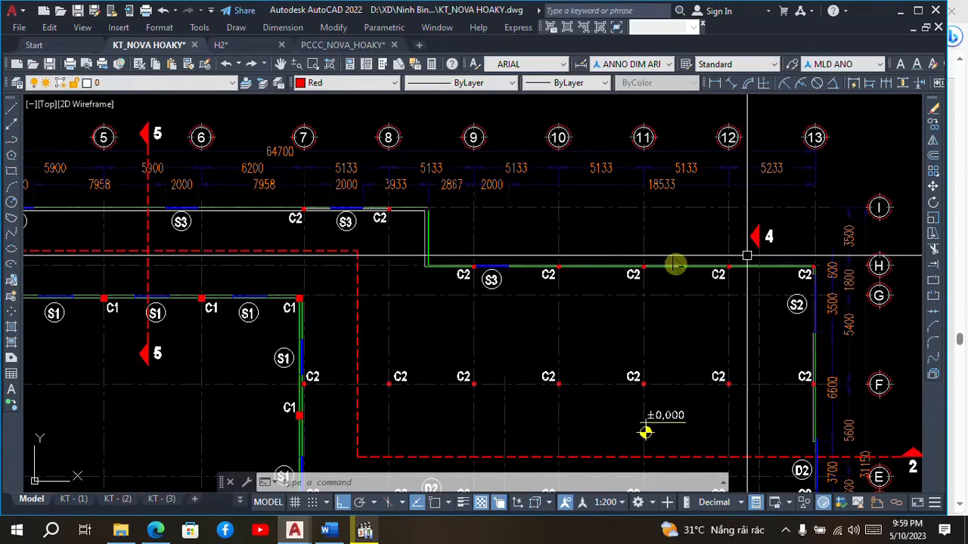
scroll(598, 270, up, 4)
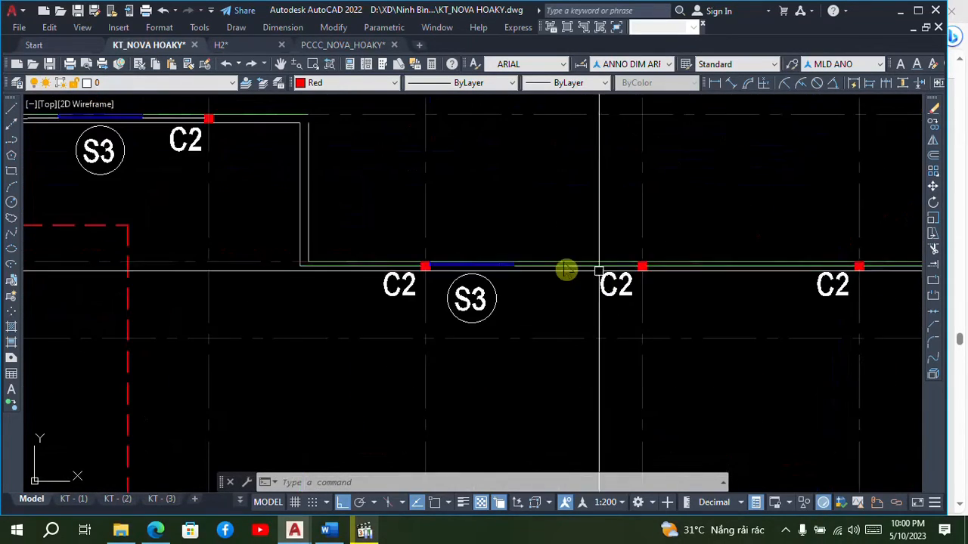
scroll(697, 266, down, 2)
scroll(696, 259, down, 7)
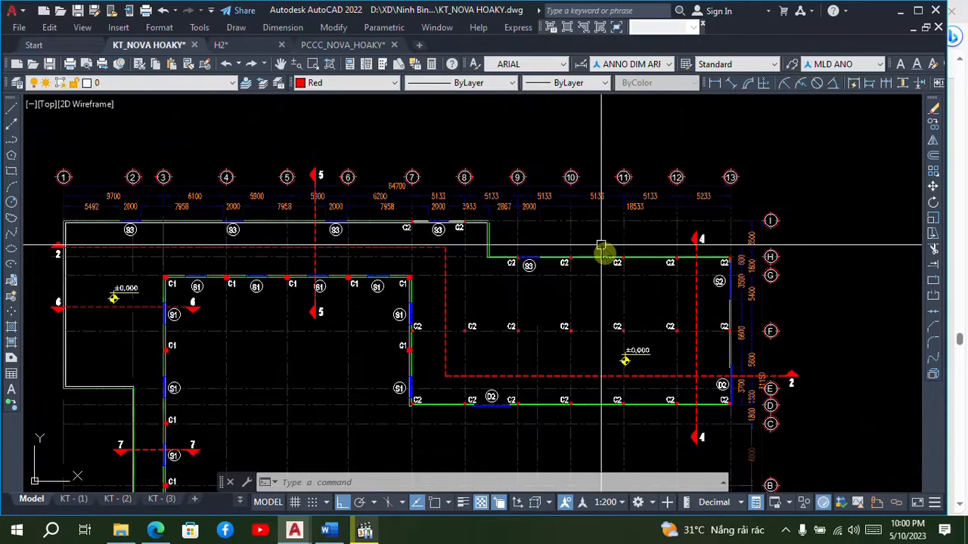
scroll(607, 249, up, 5)
middle_drag(602, 241, 553, 247)
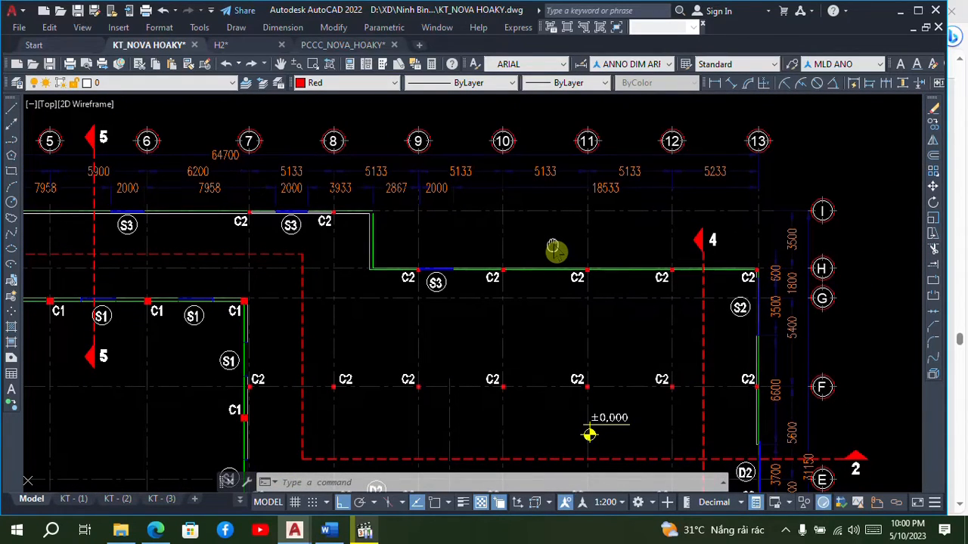
scroll(584, 239, up, 2)
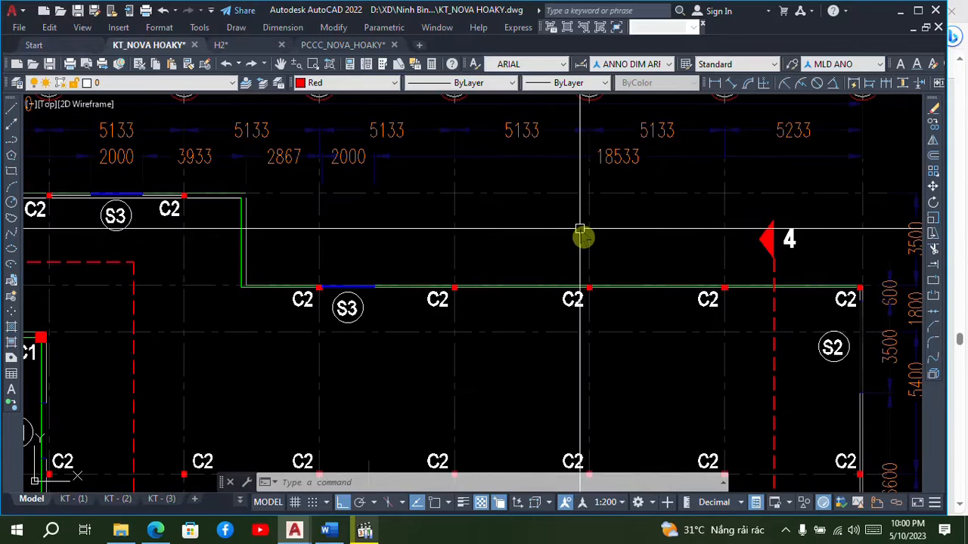
scroll(637, 242, down, 2)
scroll(709, 269, up, 2)
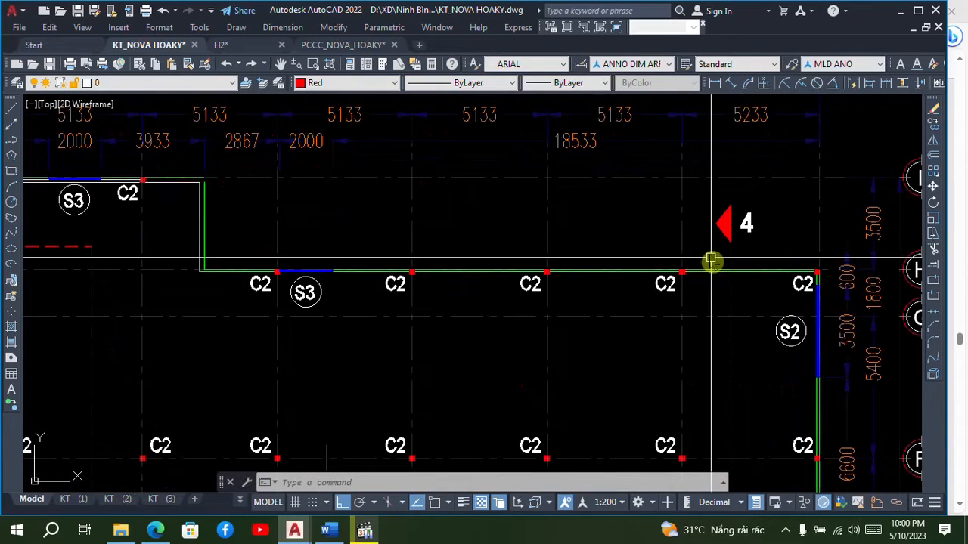
scroll(710, 260, down, 4)
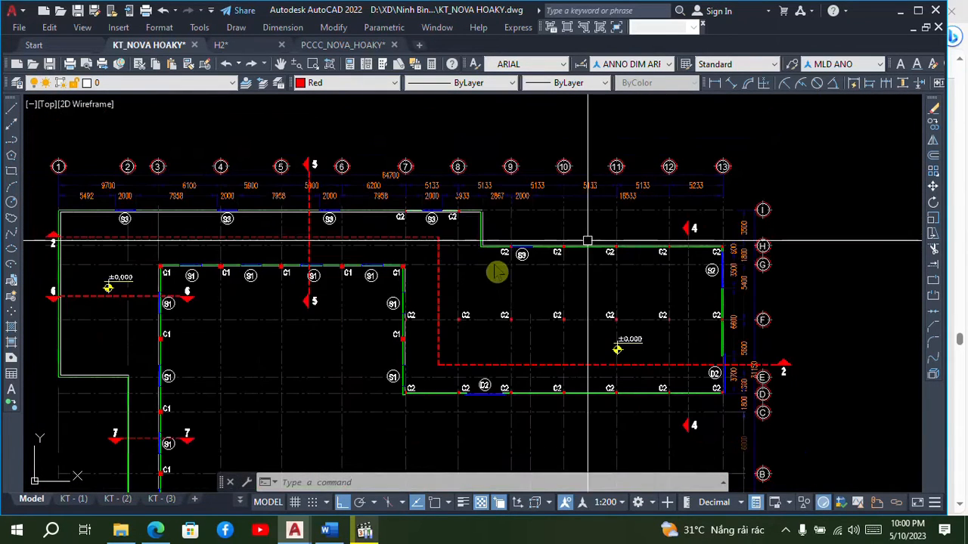
scroll(595, 263, up, 2)
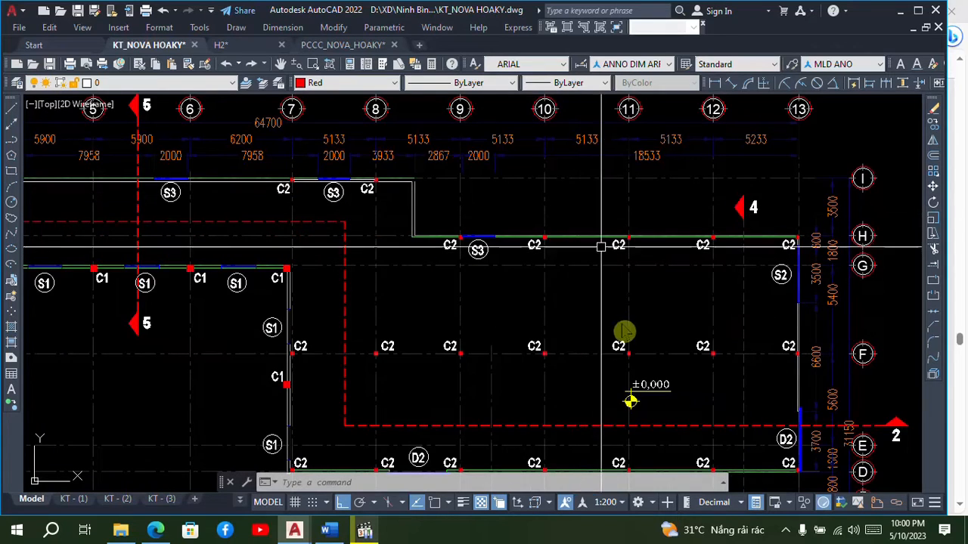
middle_drag(601, 246, 566, 191)
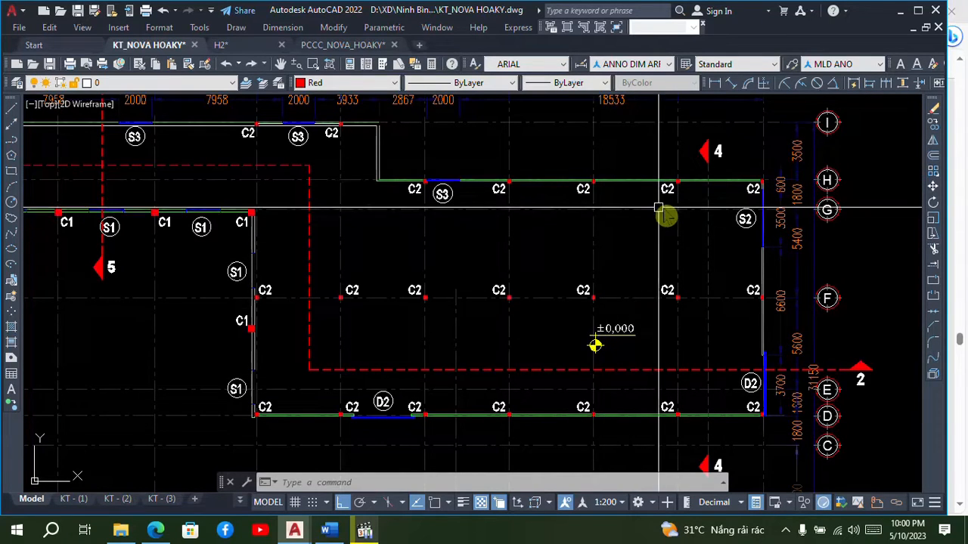
Examine the overall distribution of the S1, S2 and S3 windows across the whole warehouse 2 floor plan.
scroll(658, 208, down, 3)
scroll(466, 225, up, 3)
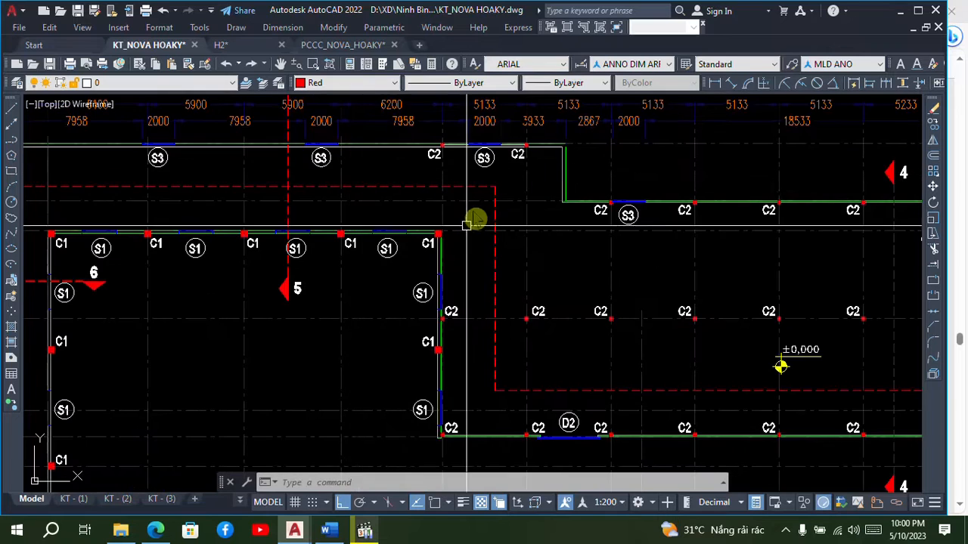
scroll(467, 223, down, 2)
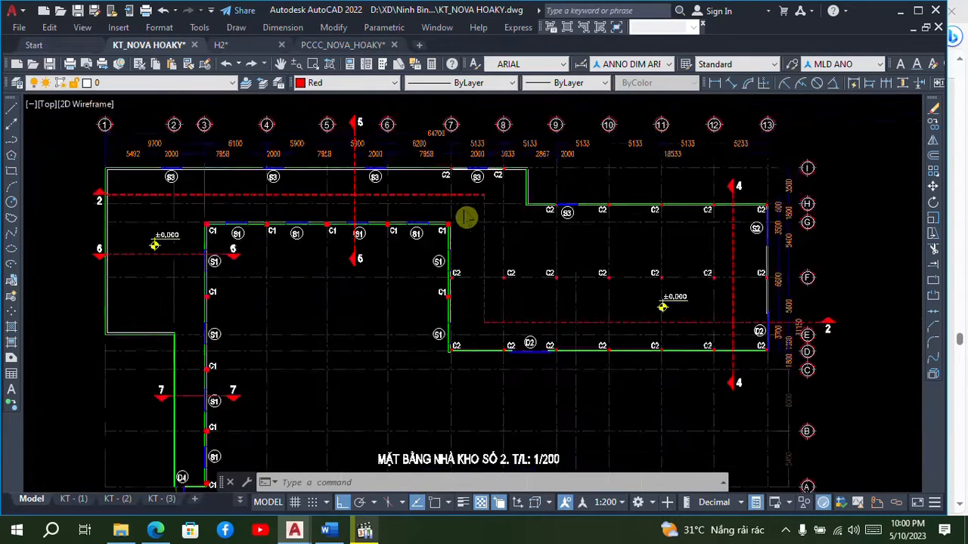
scroll(466, 218, down, 2)
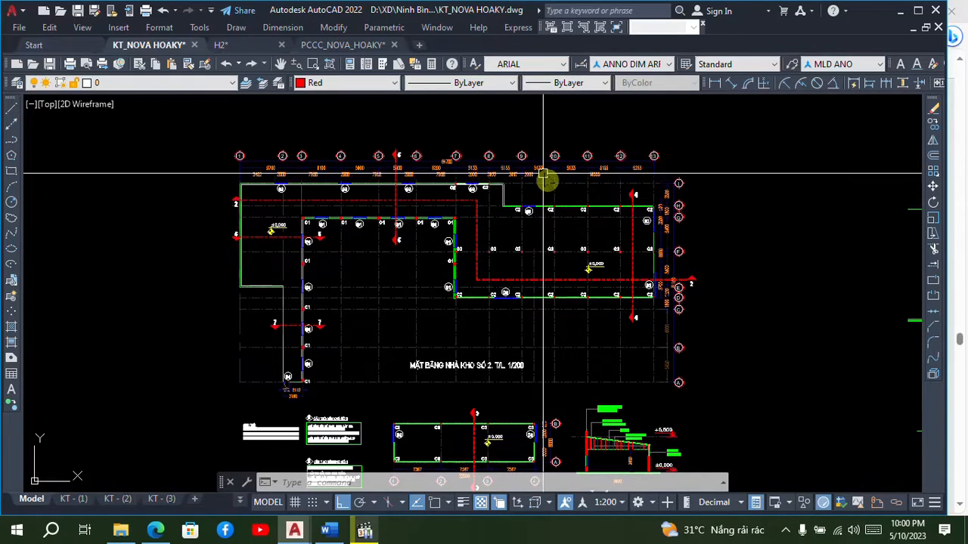
scroll(544, 176, up, 2)
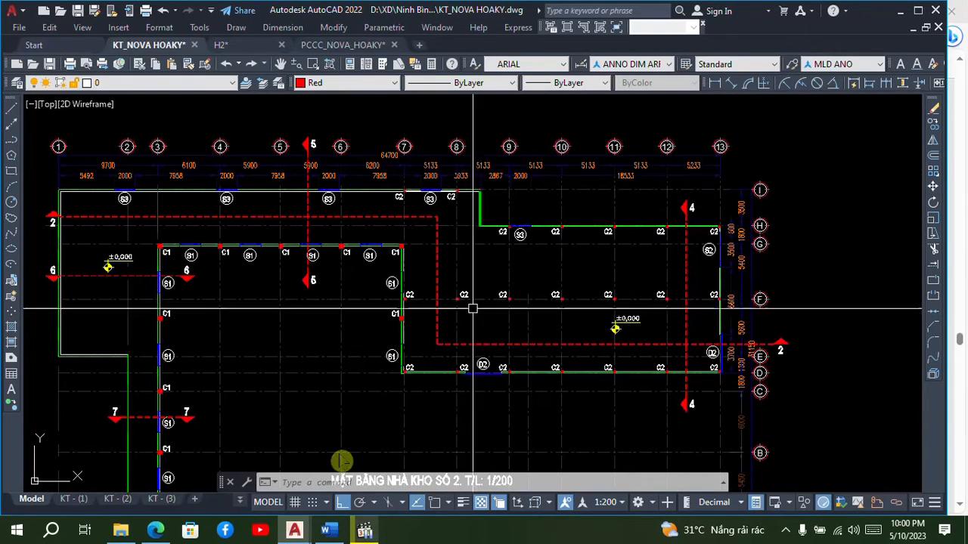
Switch to the Word outline and set heading 2.3 on natural ventilation to 16 pt purple text.
click(328, 530)
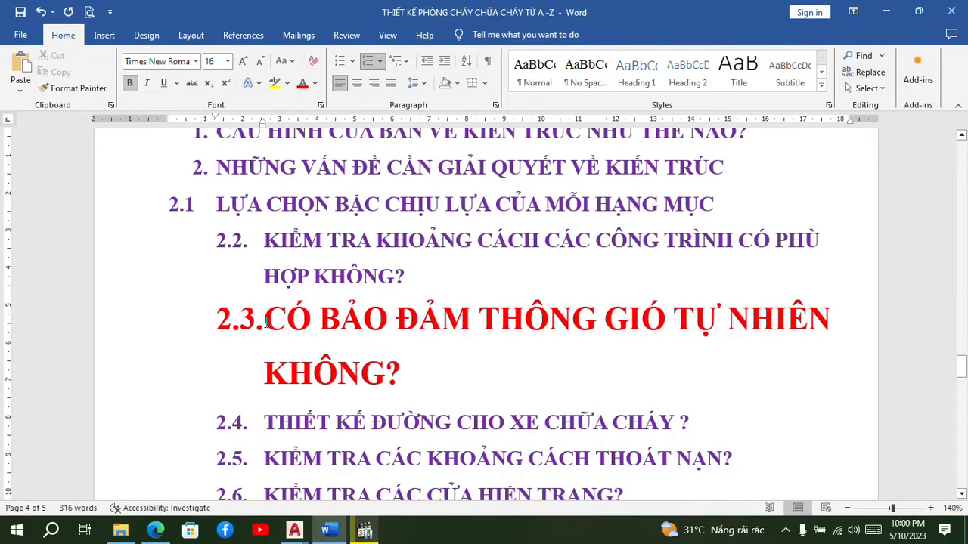
drag(264, 321, 417, 370)
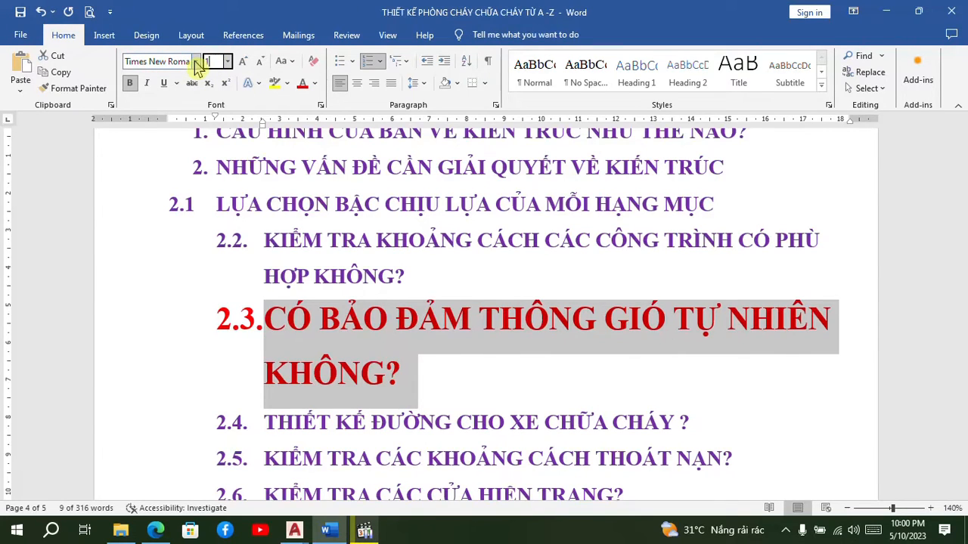
key(Return)
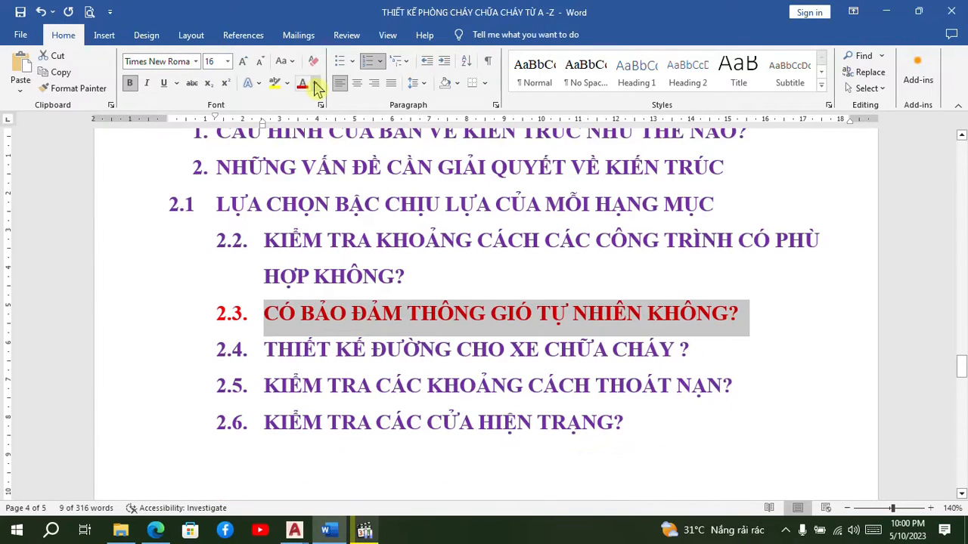
click(315, 85)
click(414, 231)
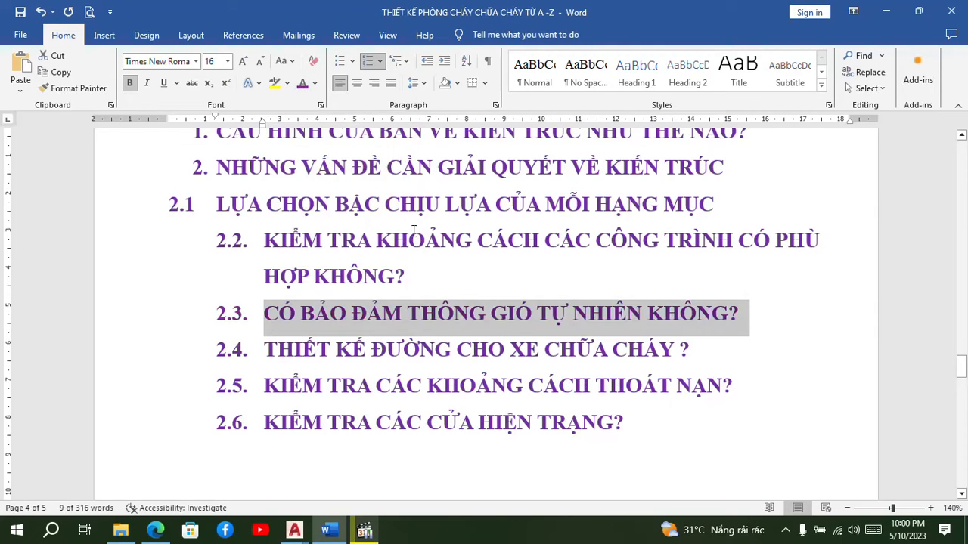
Review heading 2.4 on designing the road for fire trucks by briefly selecting its text.
scroll(380, 323, down, 1)
click(370, 334)
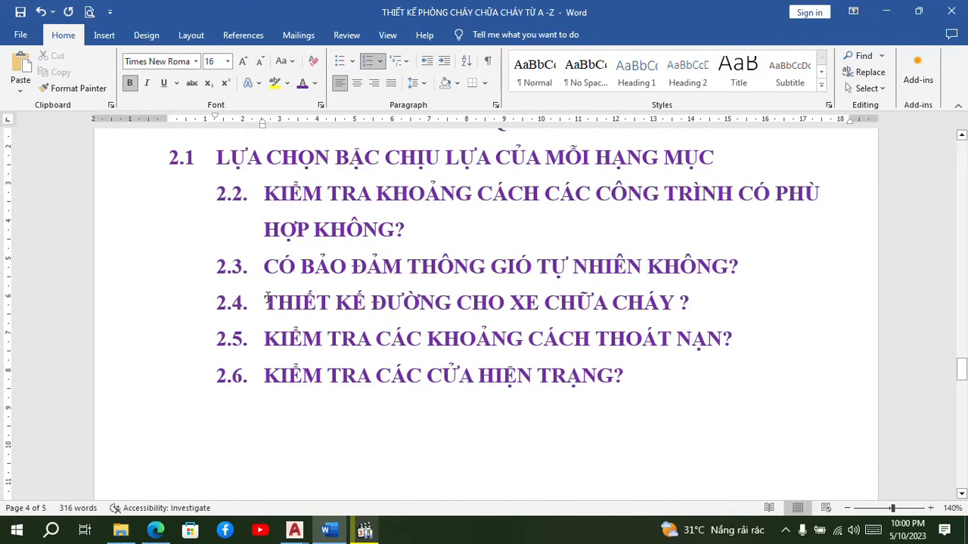
drag(267, 298, 691, 311)
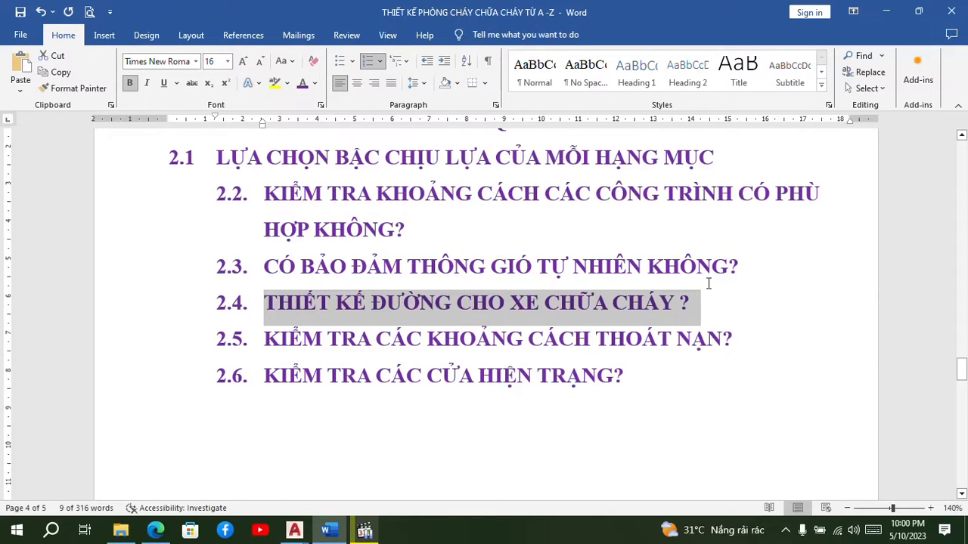
click(576, 306)
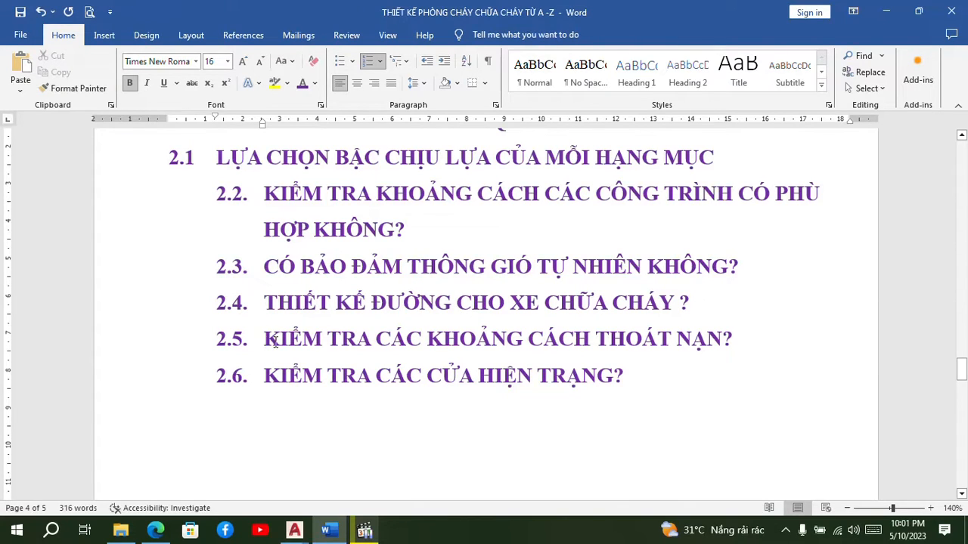
Set heading 2.5 on checking the escape distances to 24 pt red text and save the document.
drag(273, 341, 733, 339)
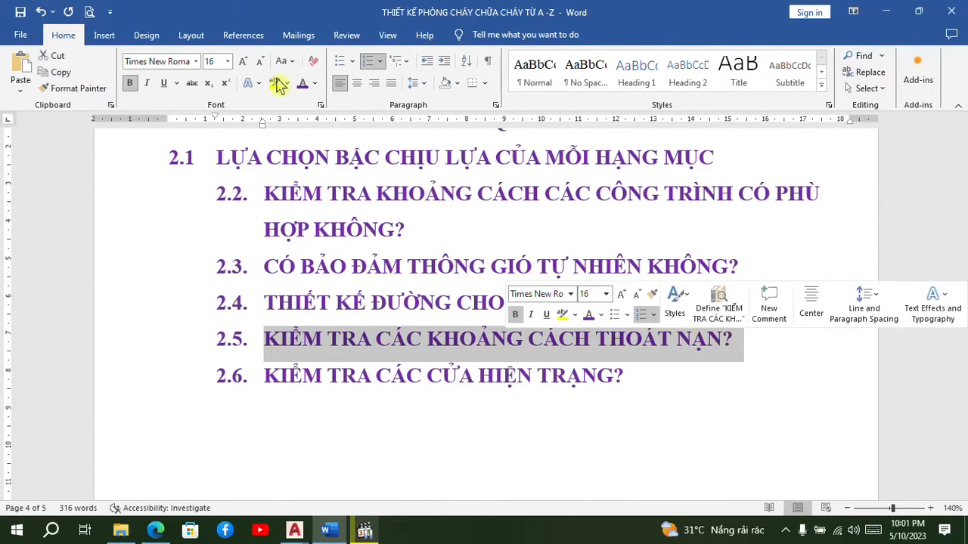
click(229, 64)
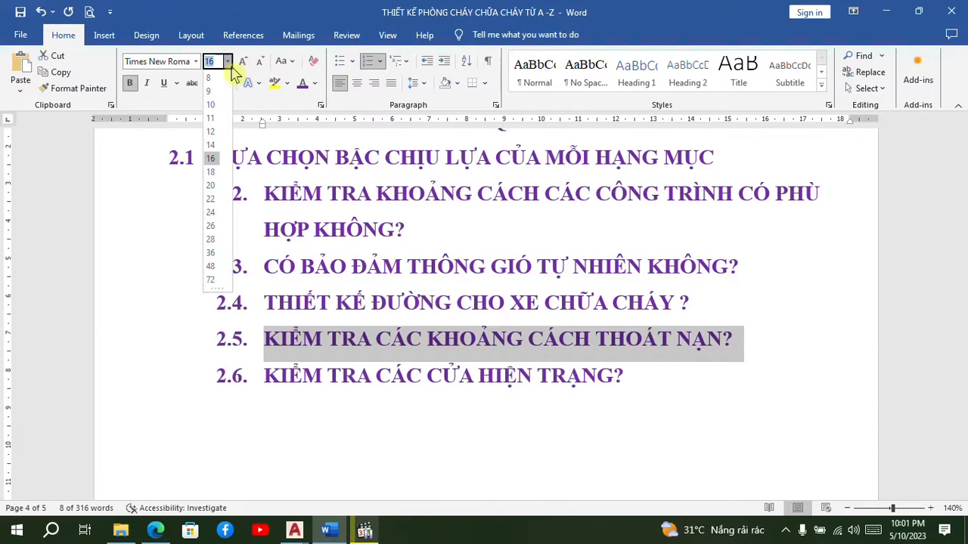
click(210, 212)
click(315, 83)
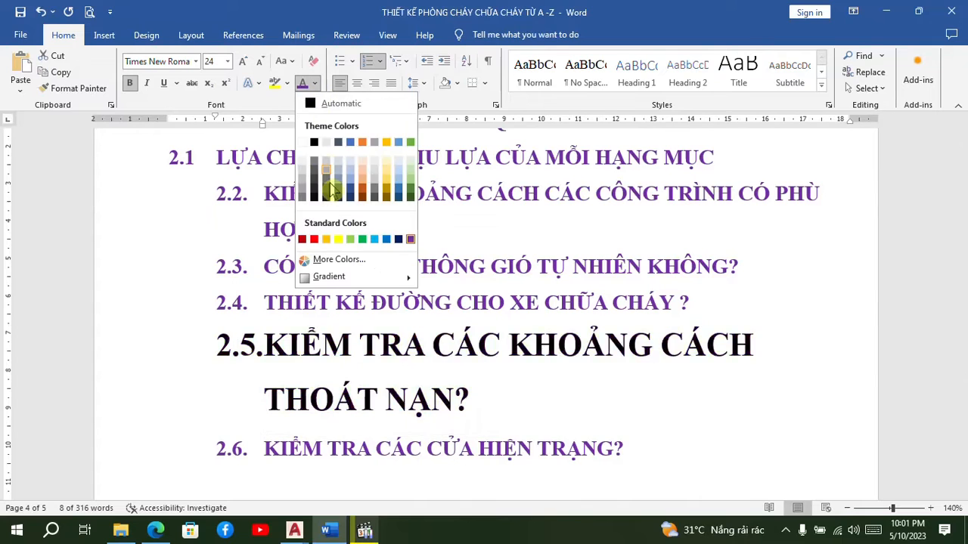
click(321, 239)
scroll(455, 234, down, 1)
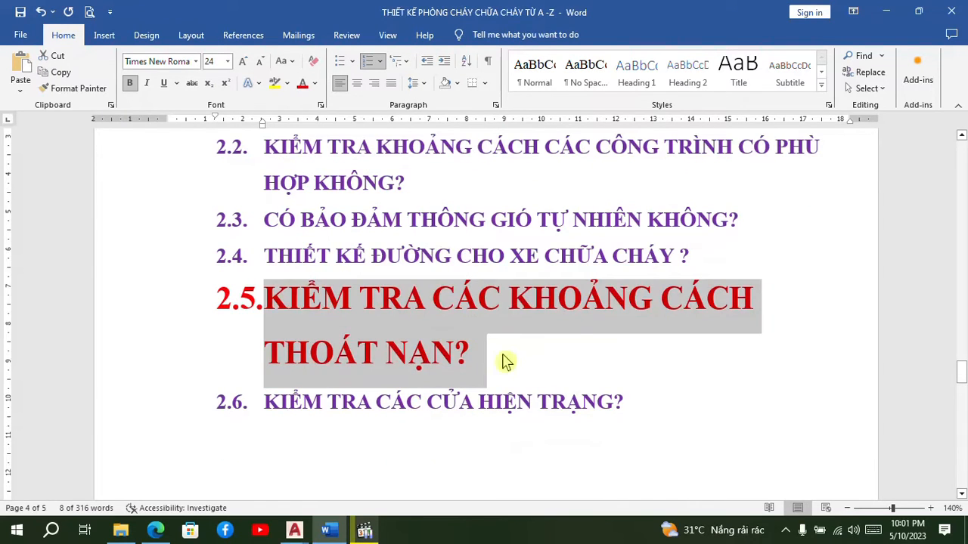
click(512, 356)
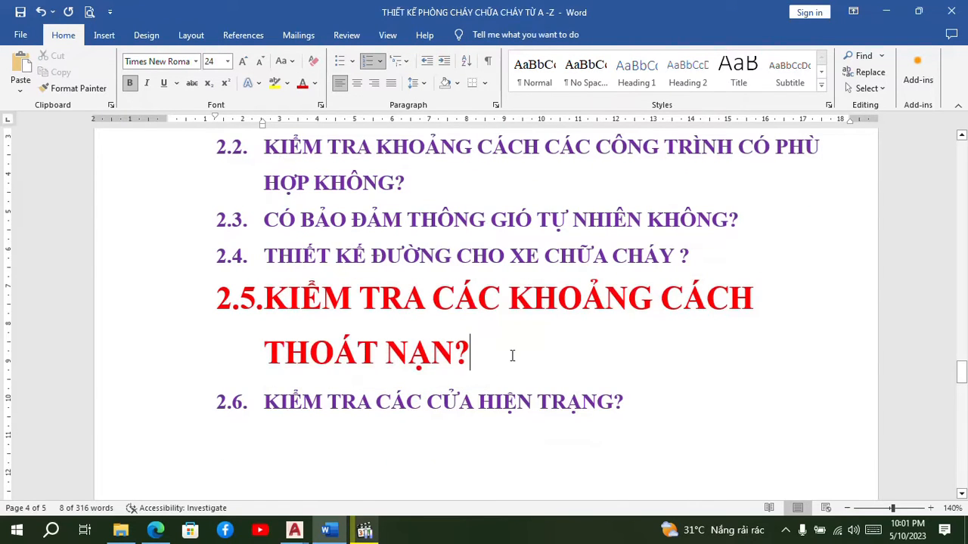
click(21, 13)
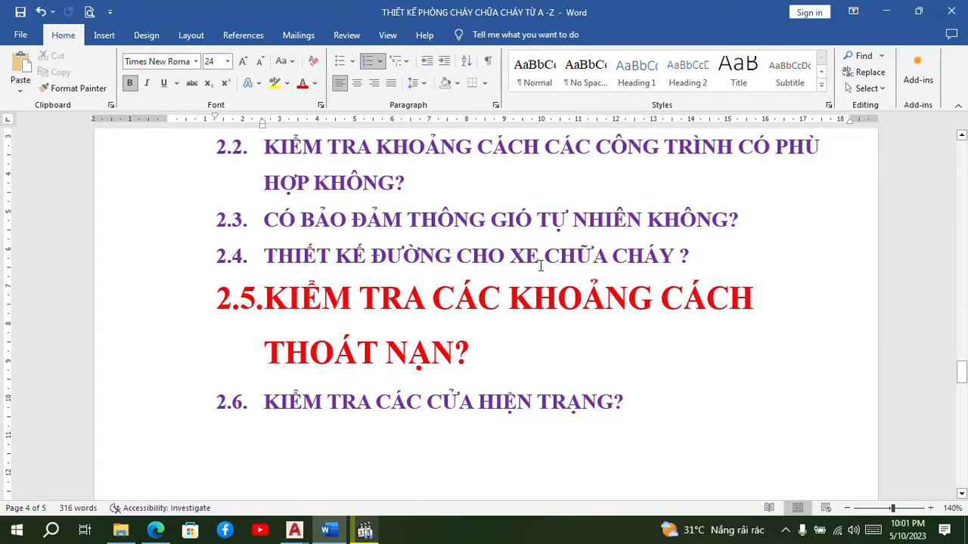
Switch to the QCVN 06:2022/BXD PDF in Edge and find Table G.3 on escape distances under section G.1.3.
click(165, 533)
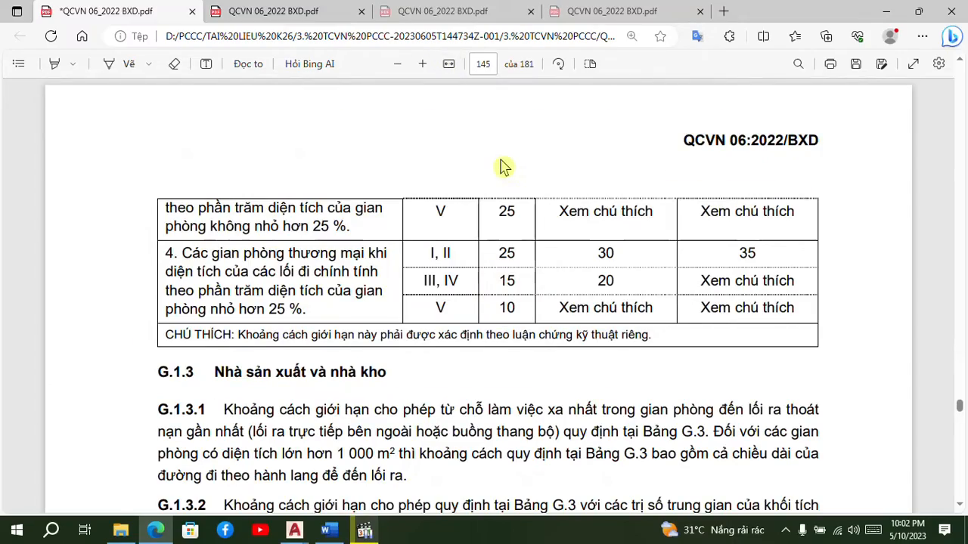
scroll(505, 166, down, 3)
scroll(408, 231, up, 15)
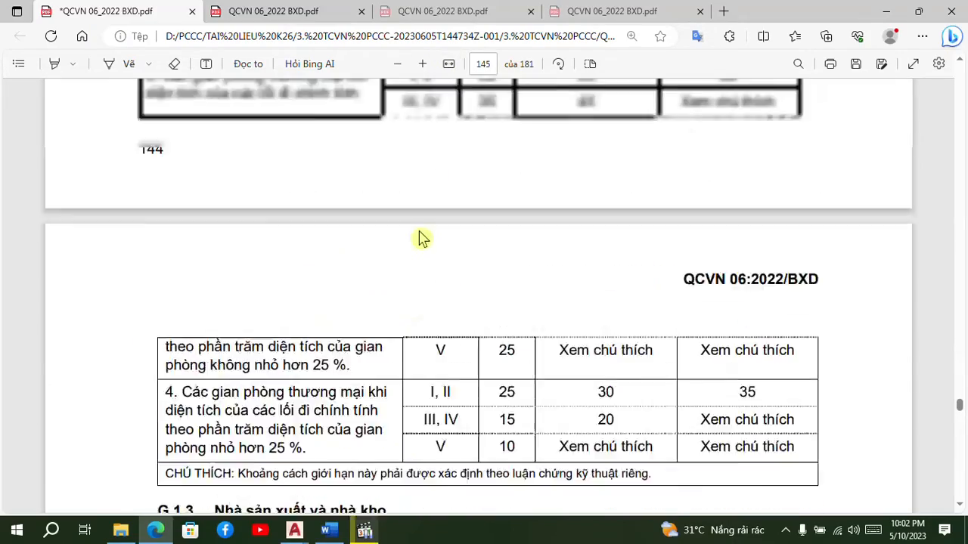
scroll(408, 223, down, 15)
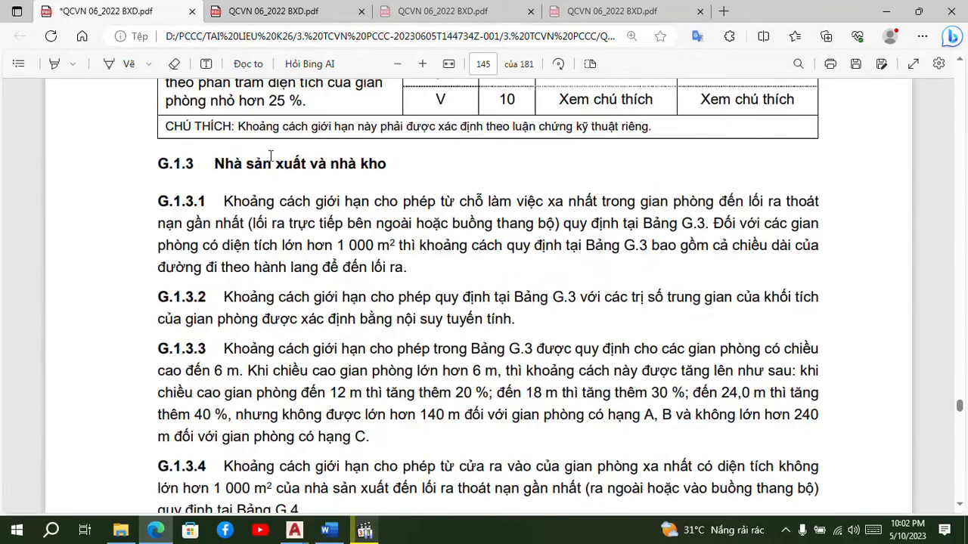
scroll(271, 156, down, 9)
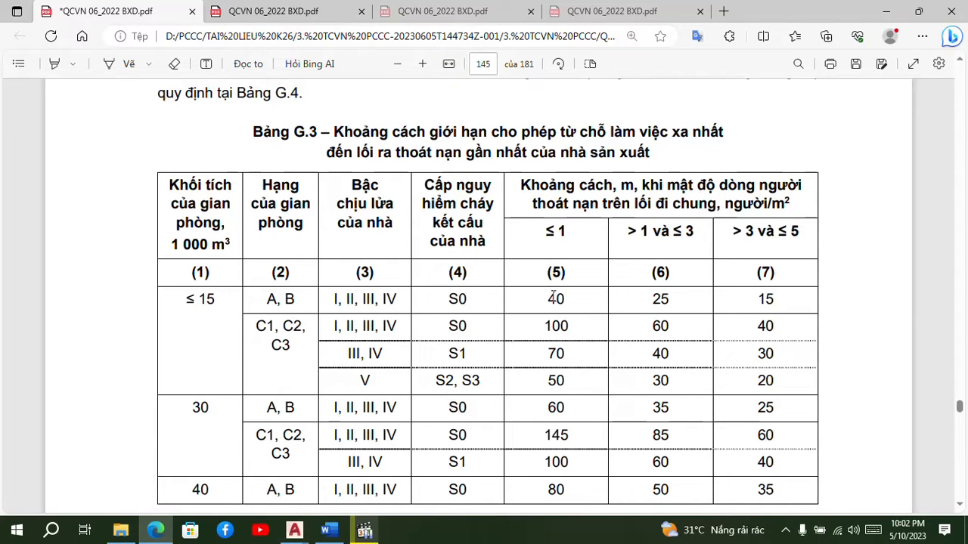
Switch to the KT_NOVA HOAKY drawing in AutoCAD and find the floor plan of warehouse no. 1.
mouse_move(294, 530)
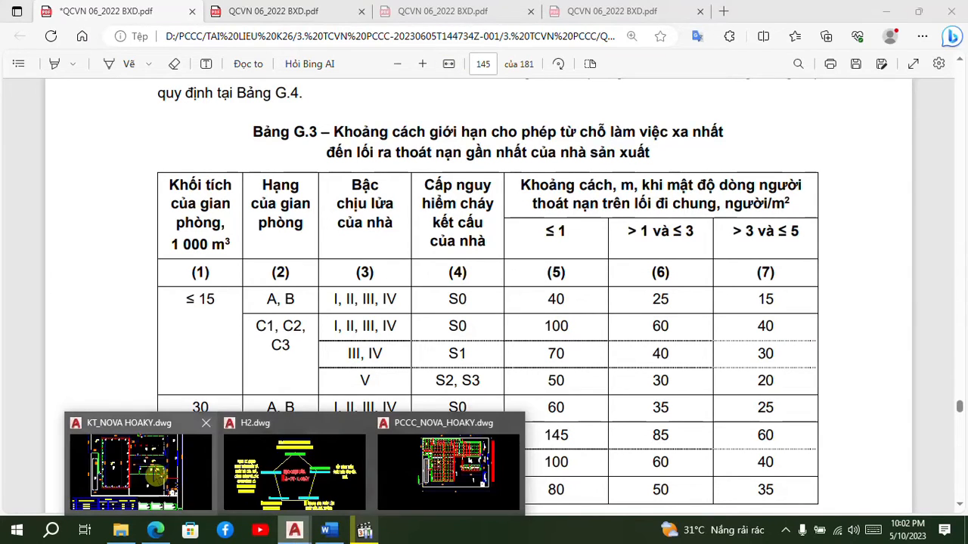
click(152, 461)
scroll(519, 216, down, 2)
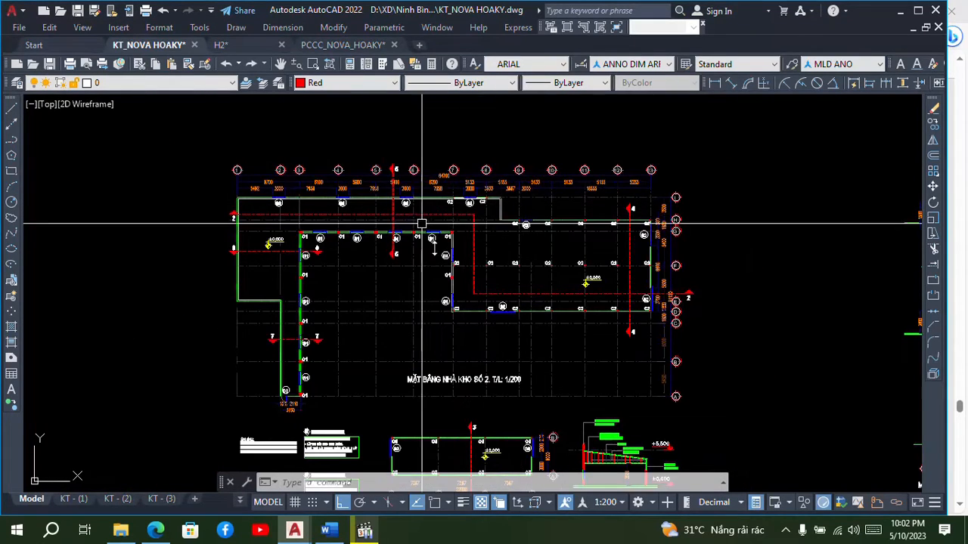
scroll(495, 191, down, 2)
scroll(530, 251, down, 3)
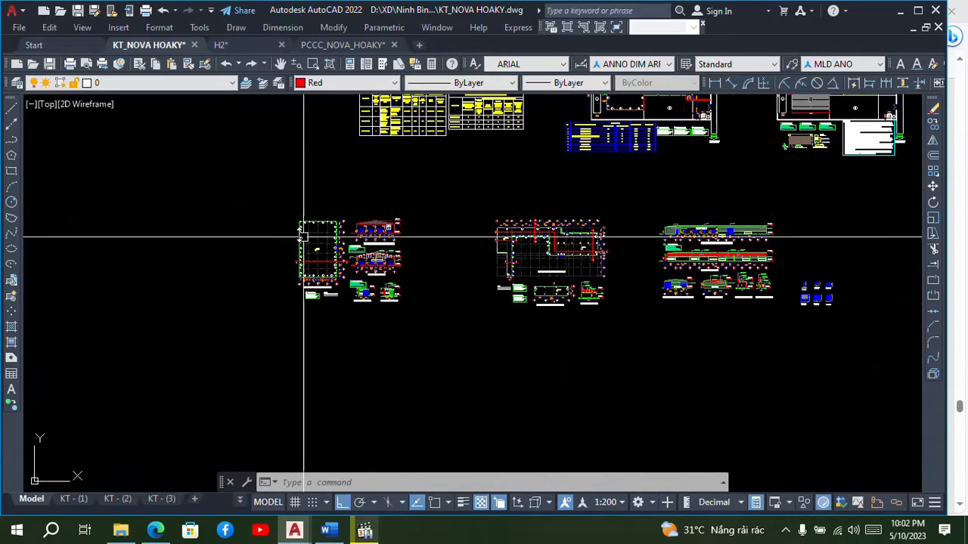
scroll(305, 243, up, 3)
middle_drag(319, 239, 416, 212)
scroll(410, 210, up, 3)
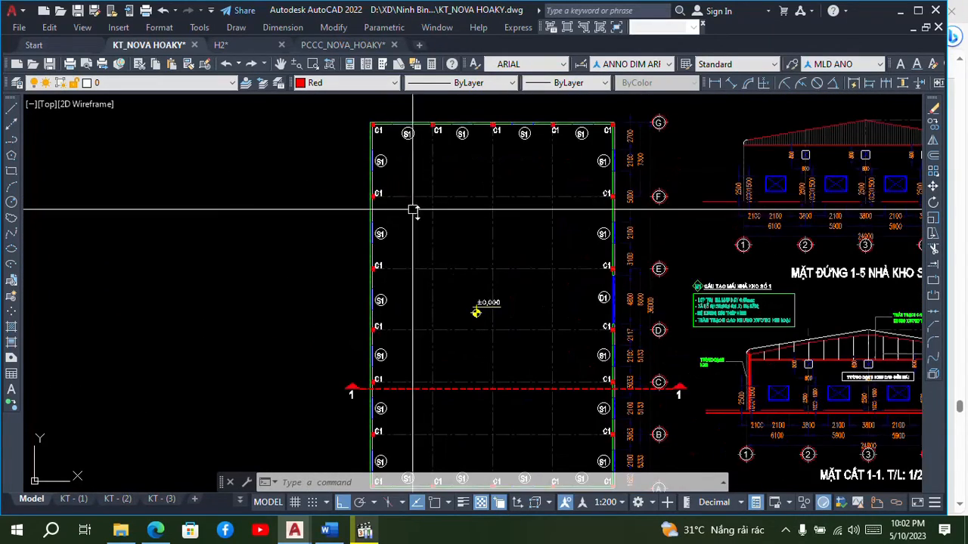
Examine exit door D1 on axis 5 between axes D and E of warehouse no. 1's floor plan.
scroll(433, 205, down, 2)
scroll(536, 287, up, 2)
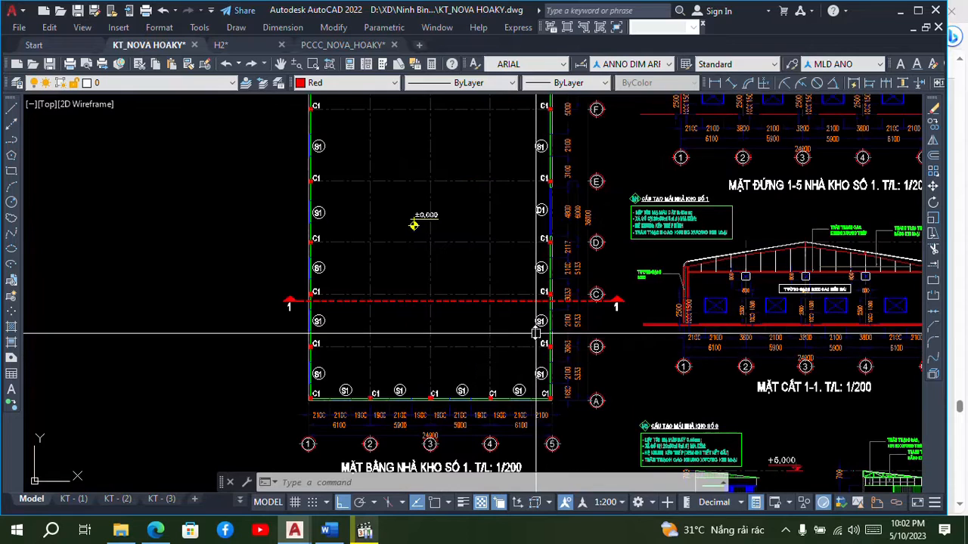
scroll(535, 318, down, 2)
scroll(541, 234, up, 4)
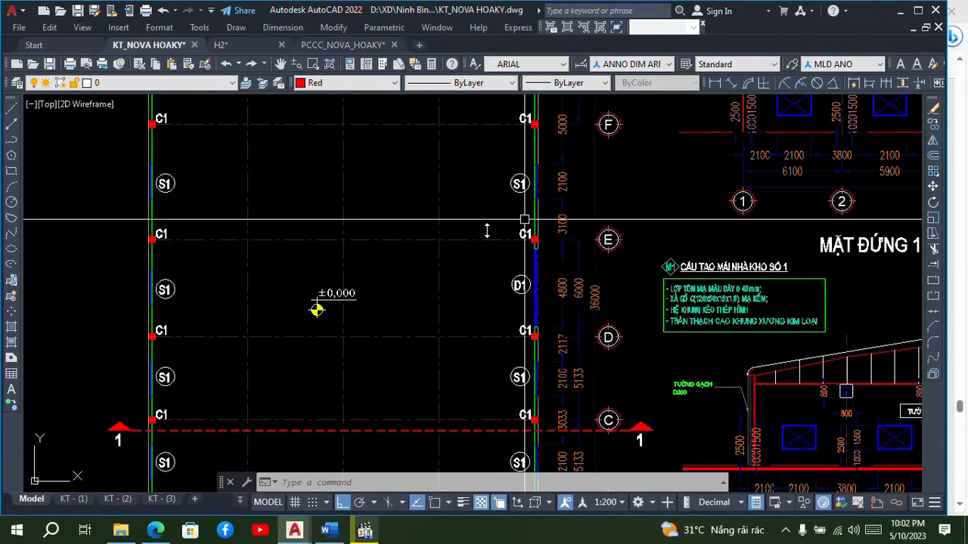
scroll(561, 292, up, 4)
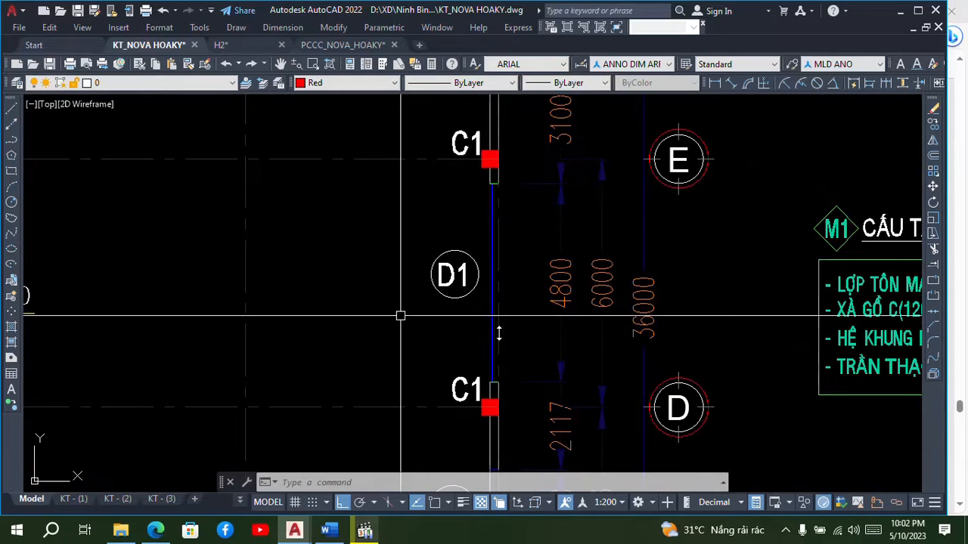
scroll(524, 212, down, 2)
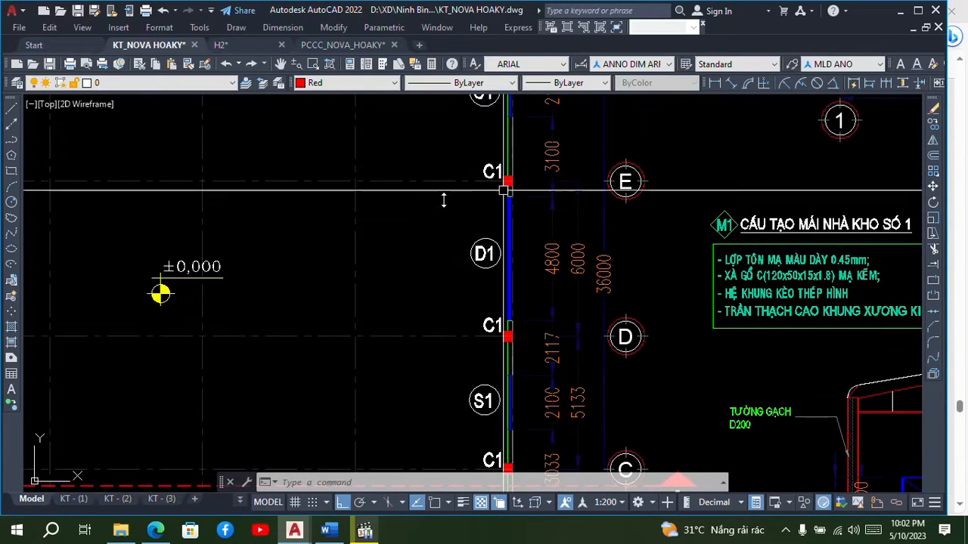
scroll(517, 277, down, 2)
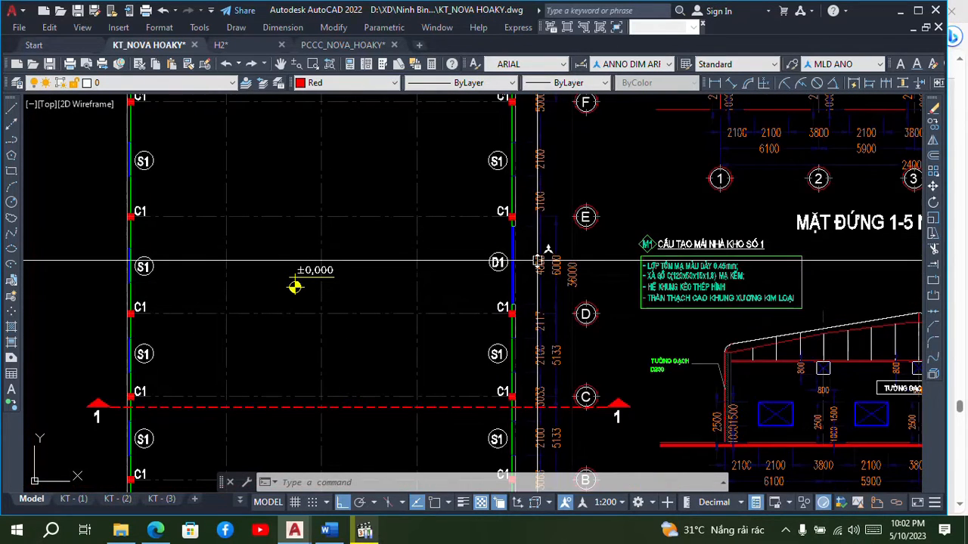
middle_drag(538, 265, 546, 271)
scroll(546, 266, down, 2)
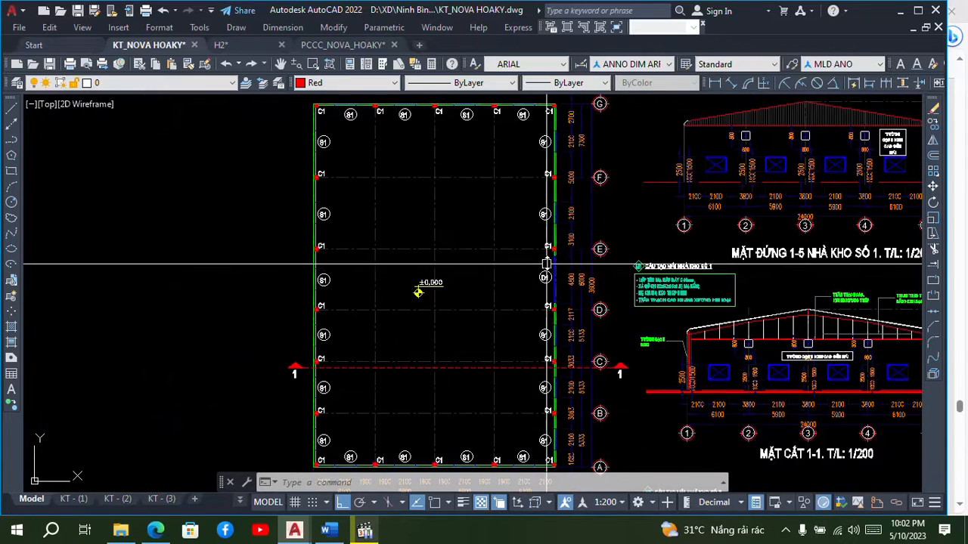
Examine the far corners of warehouse no. 1 on axis 1 as possible starting points for the escape distance.
scroll(548, 264, down, 2)
scroll(548, 265, up, 2)
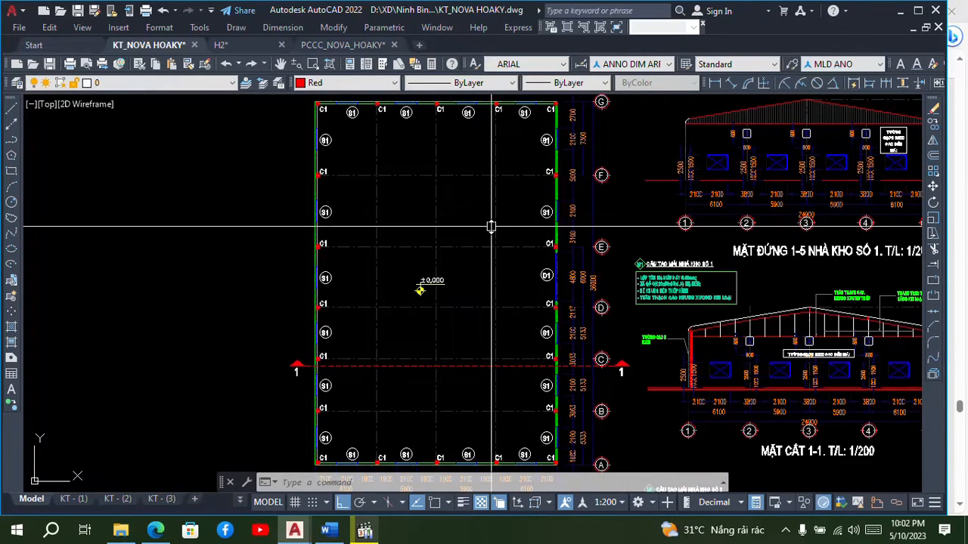
scroll(465, 228, down, 2)
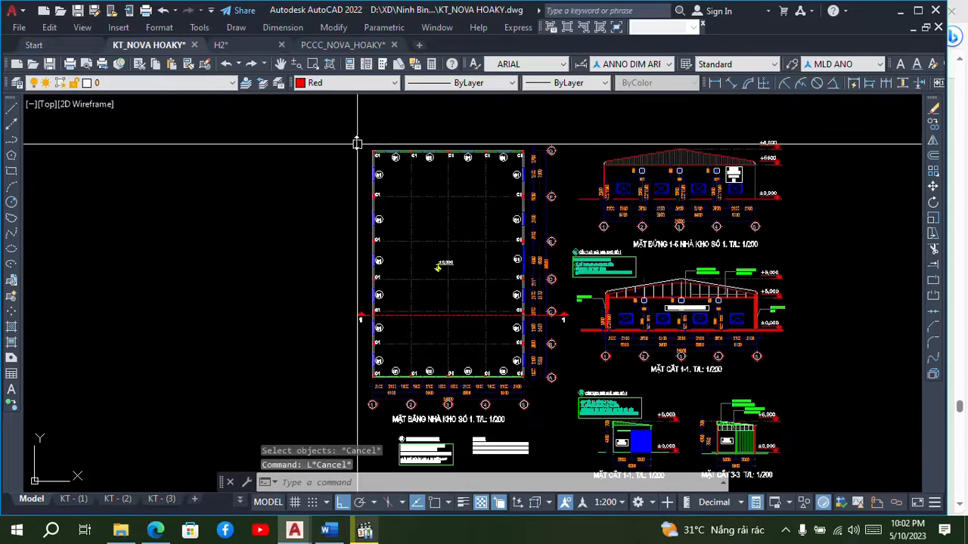
scroll(356, 143, up, 6)
scroll(393, 158, down, 2)
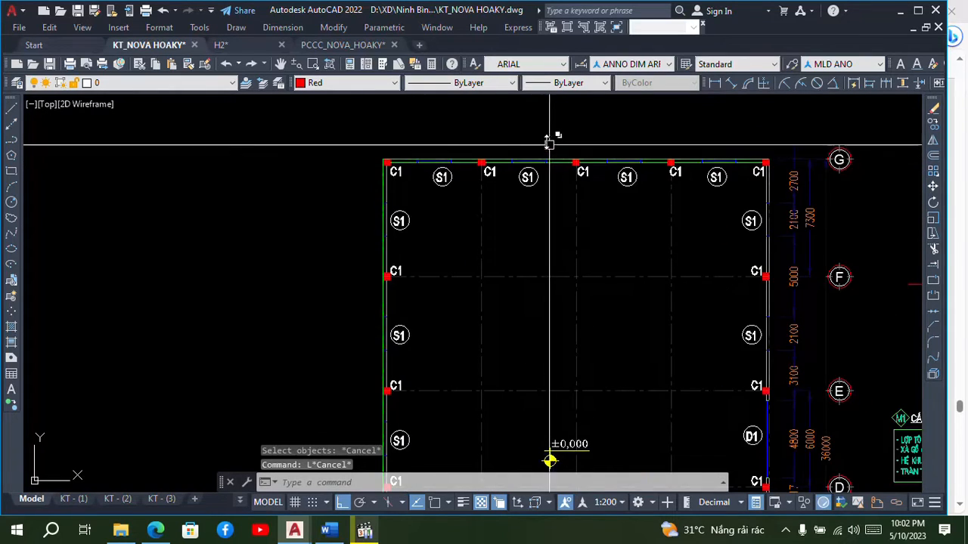
scroll(549, 141, down, 3)
scroll(499, 382, up, 3)
scroll(486, 376, down, 3)
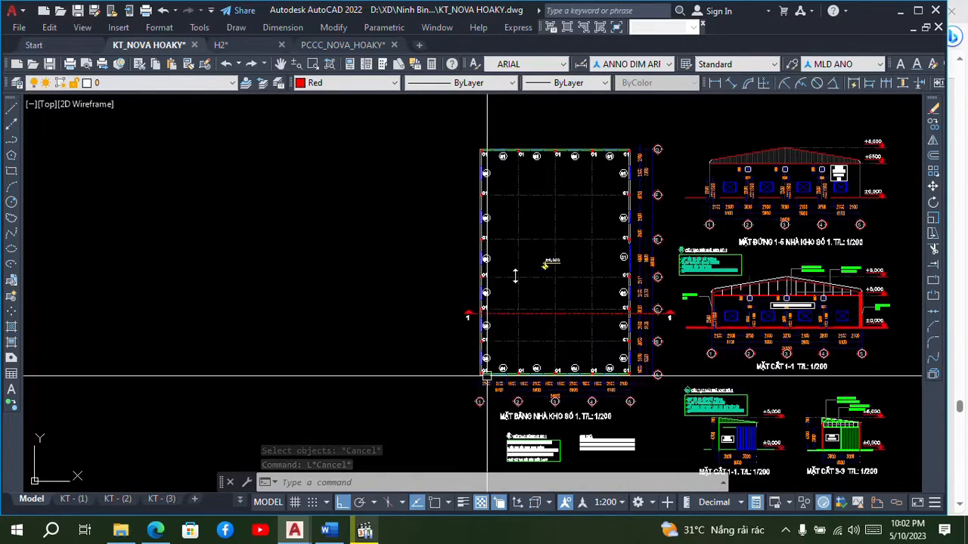
scroll(497, 134, up, 4)
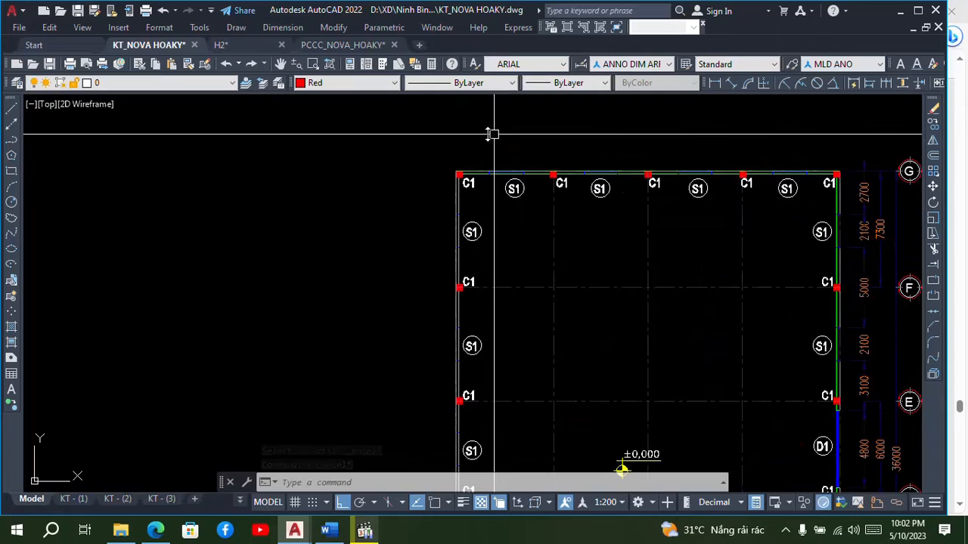
With object snap on, add an aligned dimension from the inner corner of column C1 at axes 1-G to the upper end of door D1.
click(728, 83)
scroll(458, 175, up, 5)
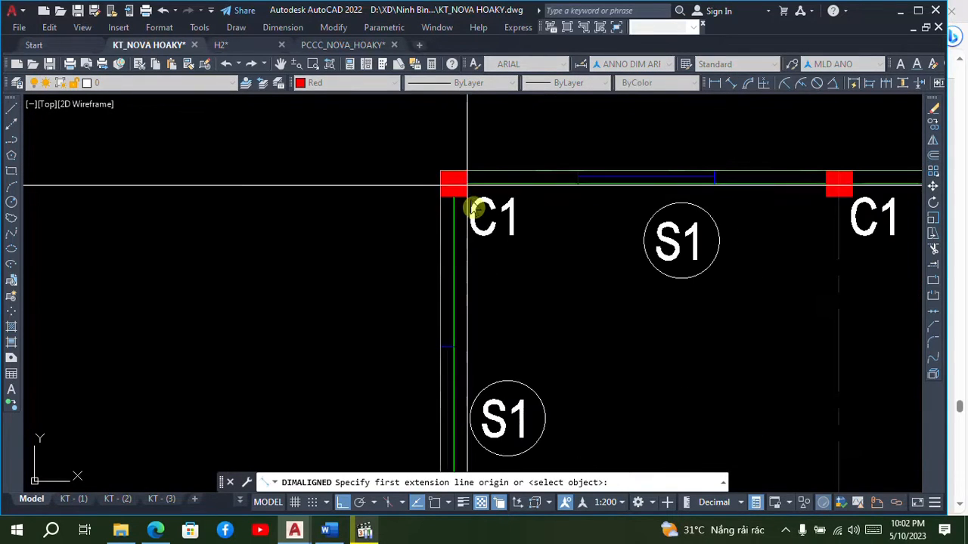
key(F3)
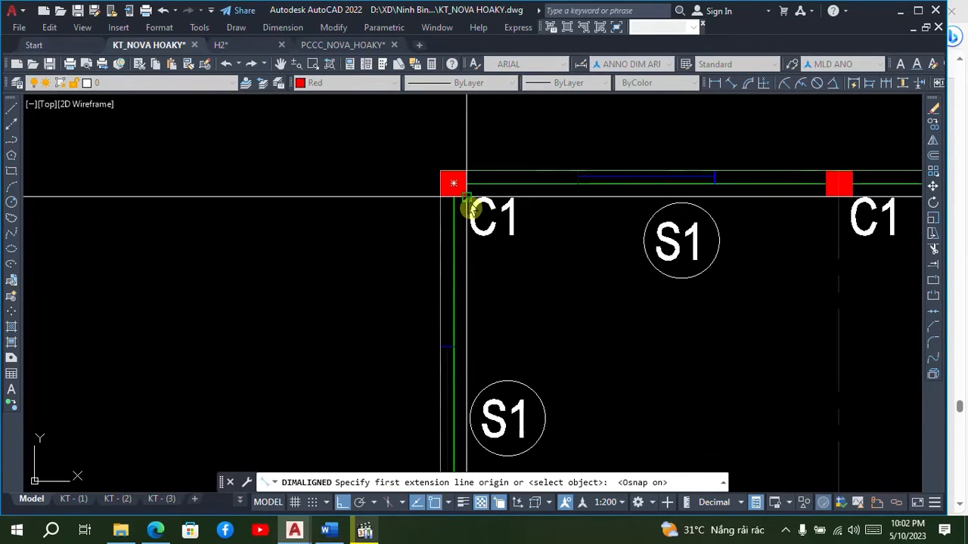
click(467, 197)
scroll(427, 168, down, 8)
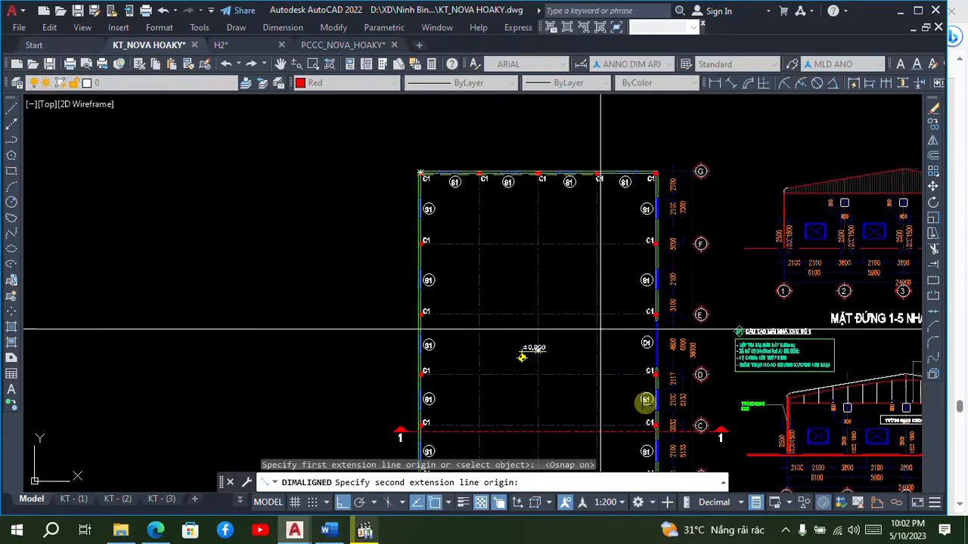
scroll(647, 374, up, 4)
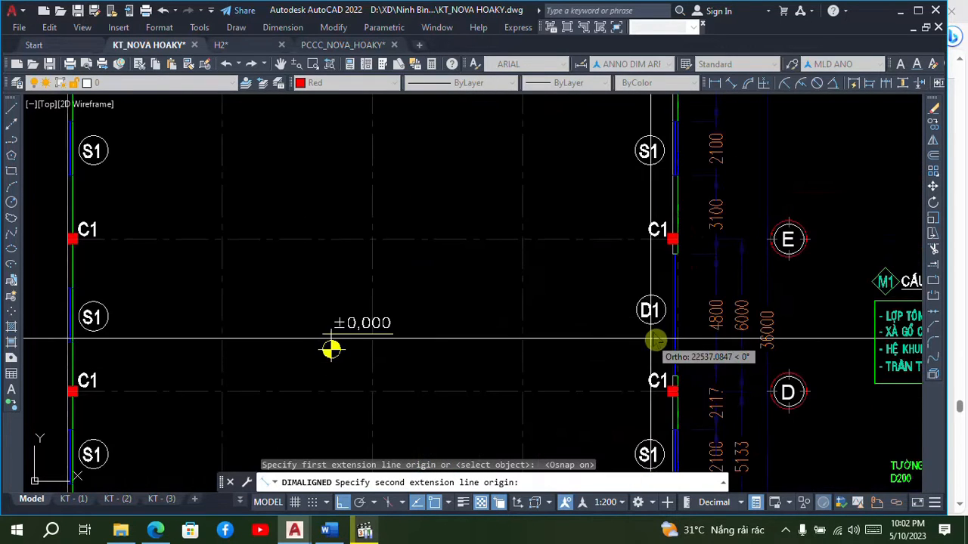
click(673, 262)
scroll(578, 316, down, 2)
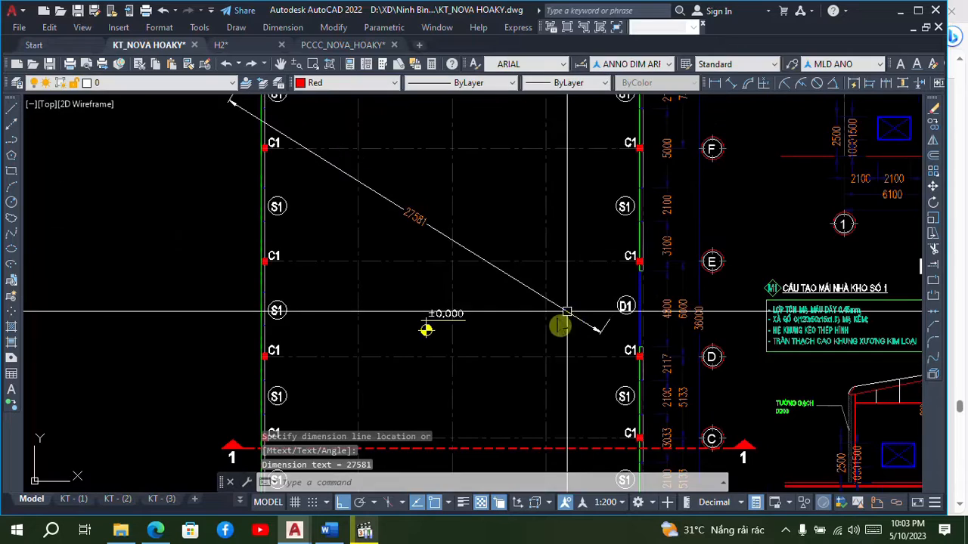
scroll(417, 212, up, 4)
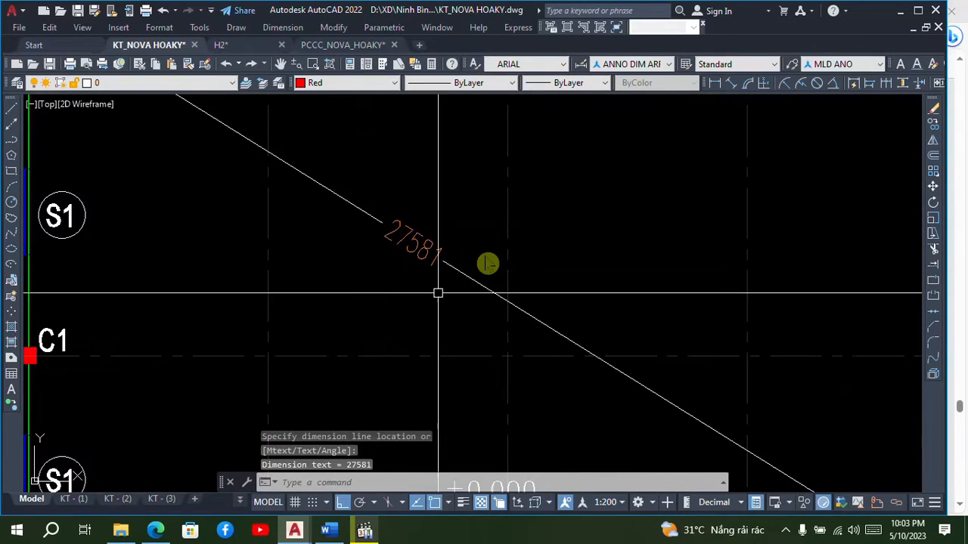
scroll(439, 201, down, 8)
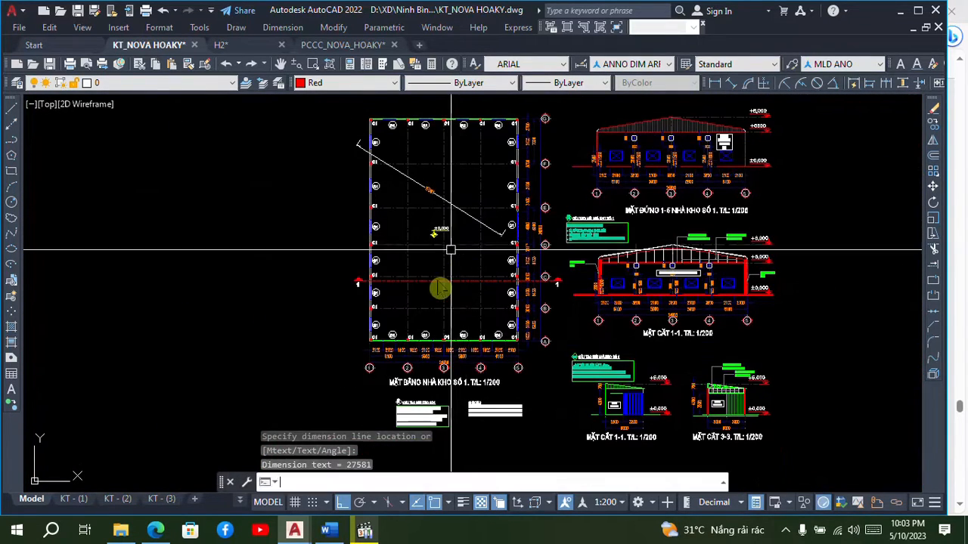
Add a second aligned dimension from column C1 at axes 1-A to the lower end of door D1, near axis D.
key(Return)
scroll(372, 342, up, 8)
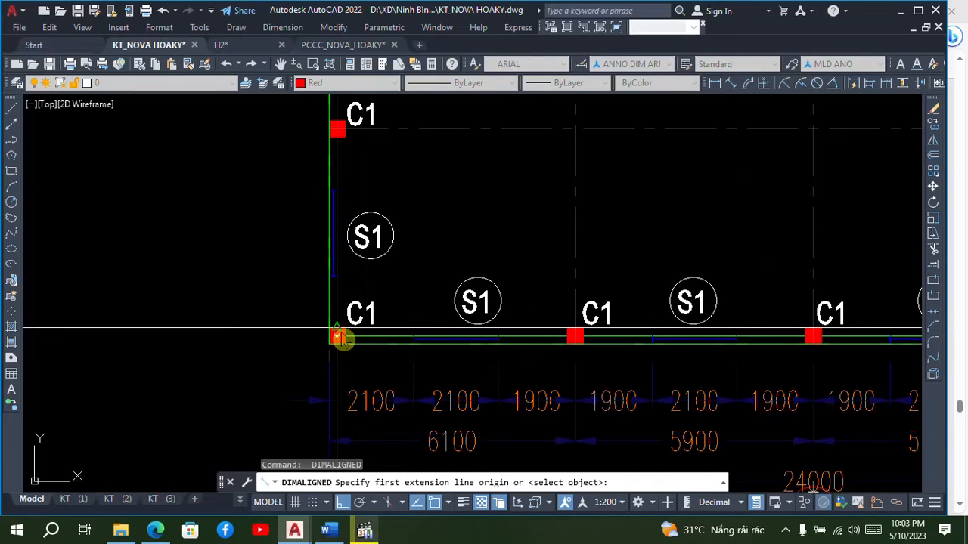
click(341, 338)
scroll(344, 337, down, 5)
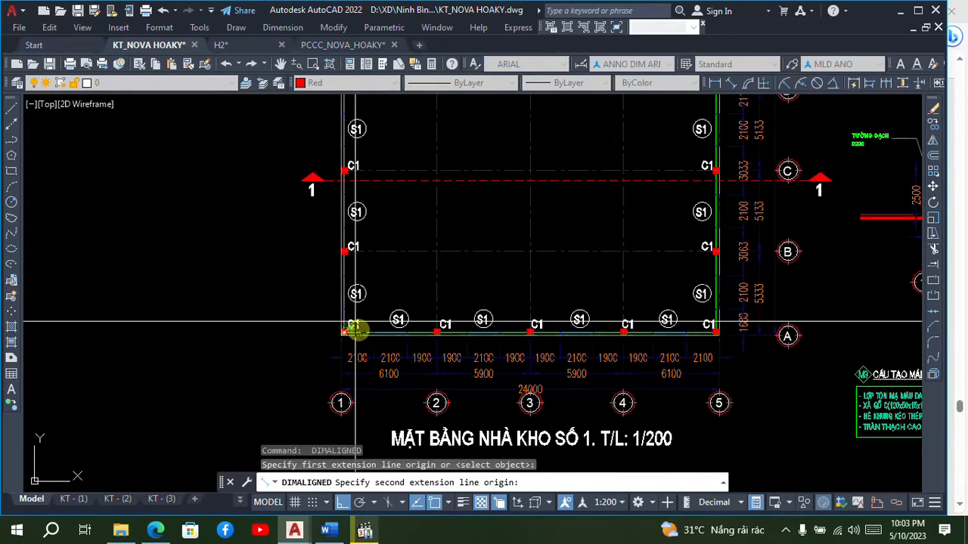
scroll(352, 327, down, 4)
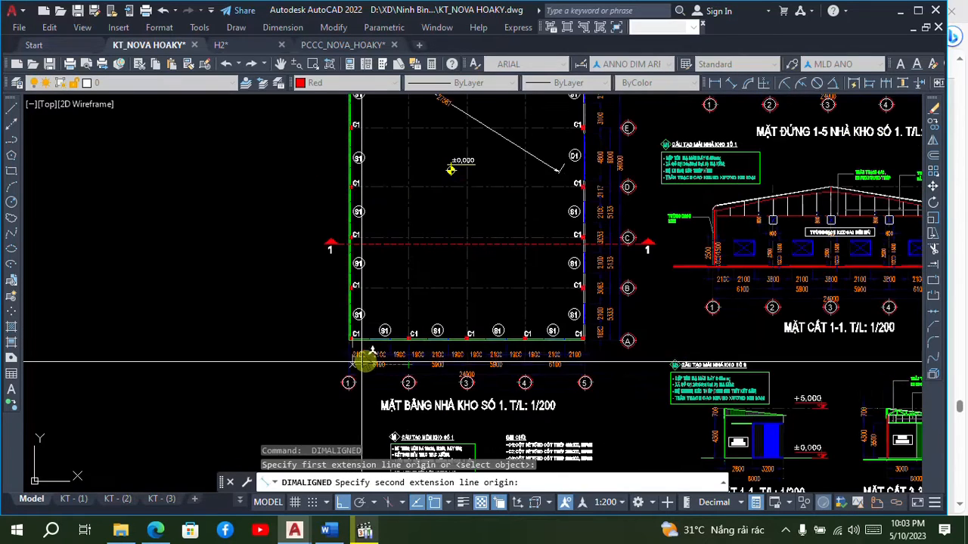
scroll(476, 230, up, 4)
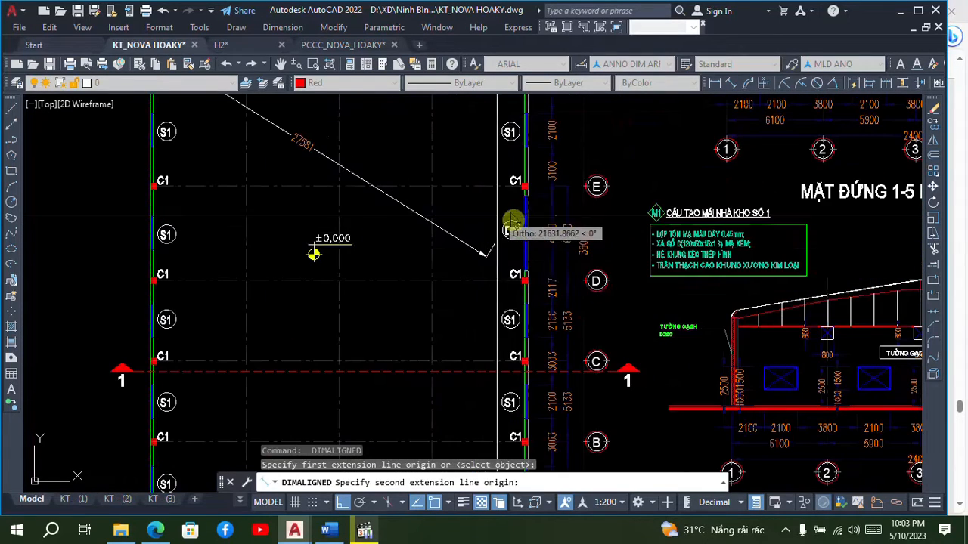
scroll(529, 281, up, 4)
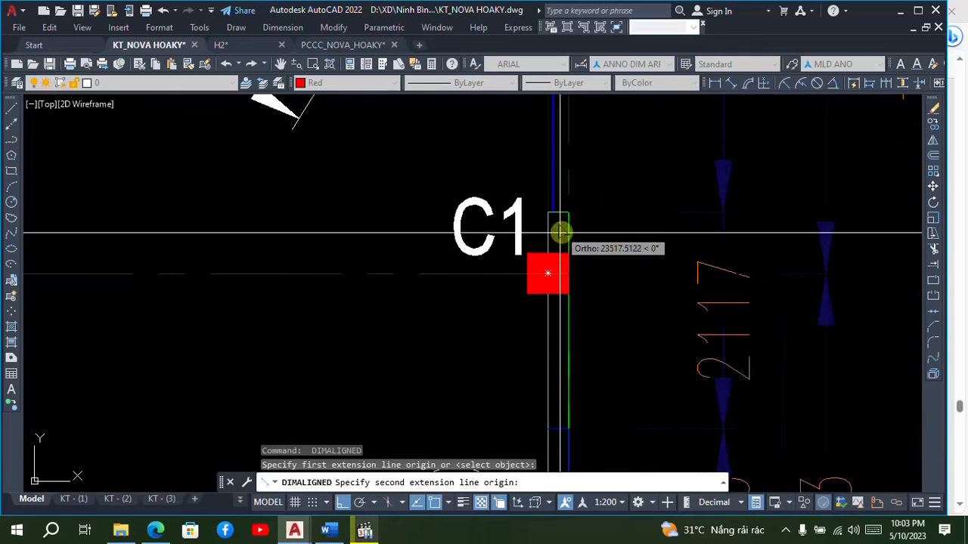
click(550, 210)
scroll(549, 209, down, 2)
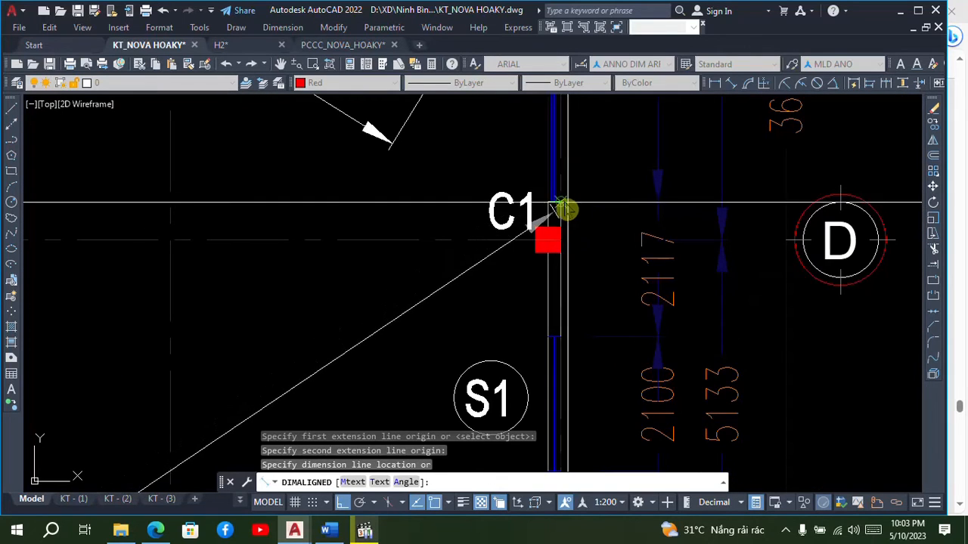
click(549, 209)
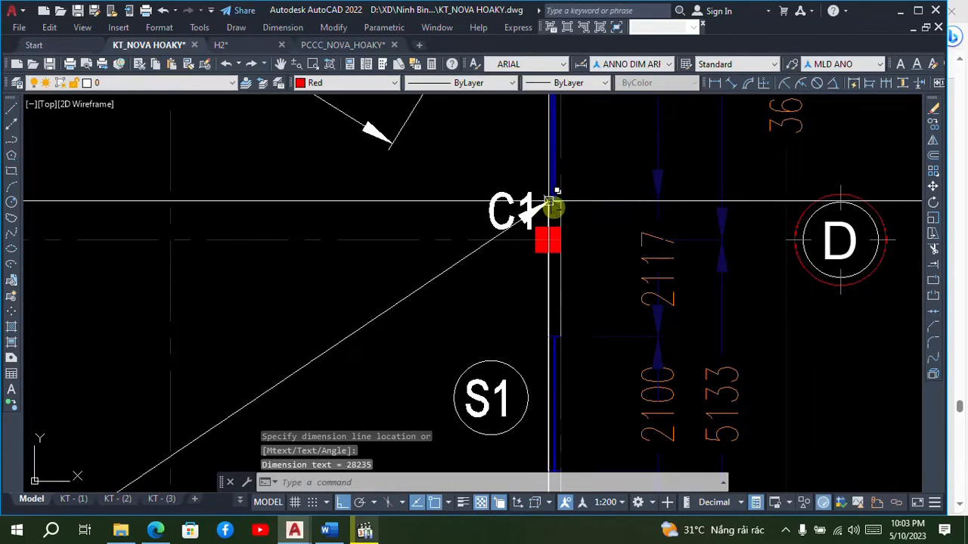
key(Escape)
Check the end points and the value of the aligned dimension between column C1 at axes 1-A and door D1.
scroll(556, 180, down, 3)
scroll(556, 191, down, 2)
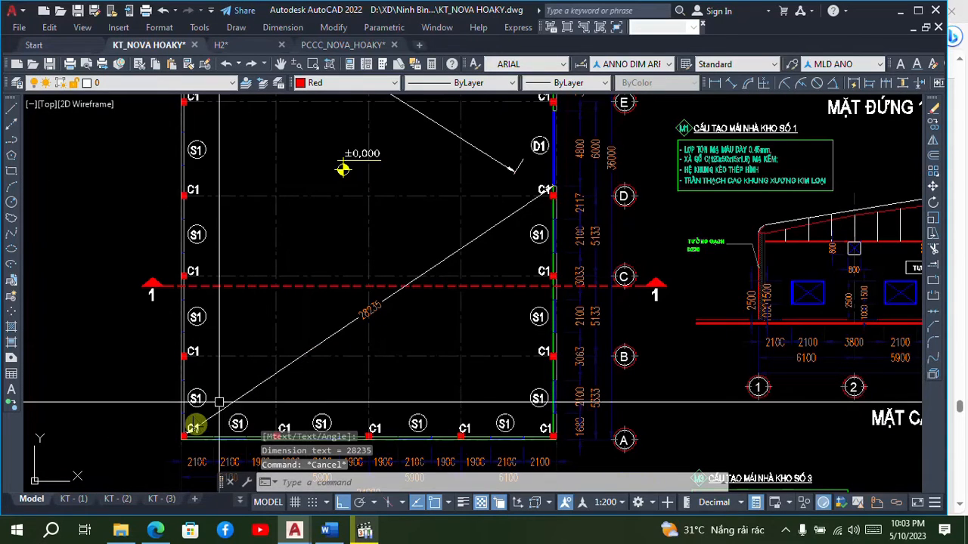
scroll(568, 182, up, 5)
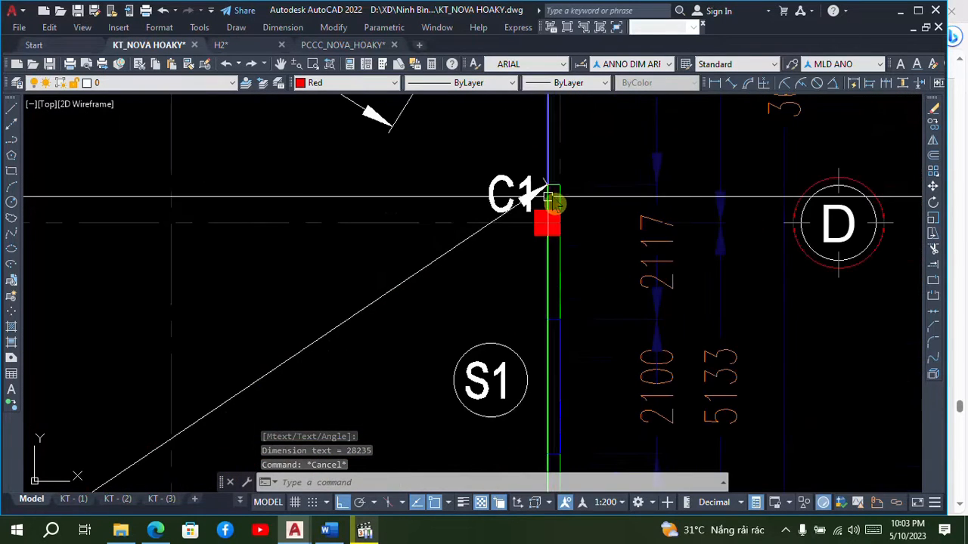
scroll(547, 167, down, 2)
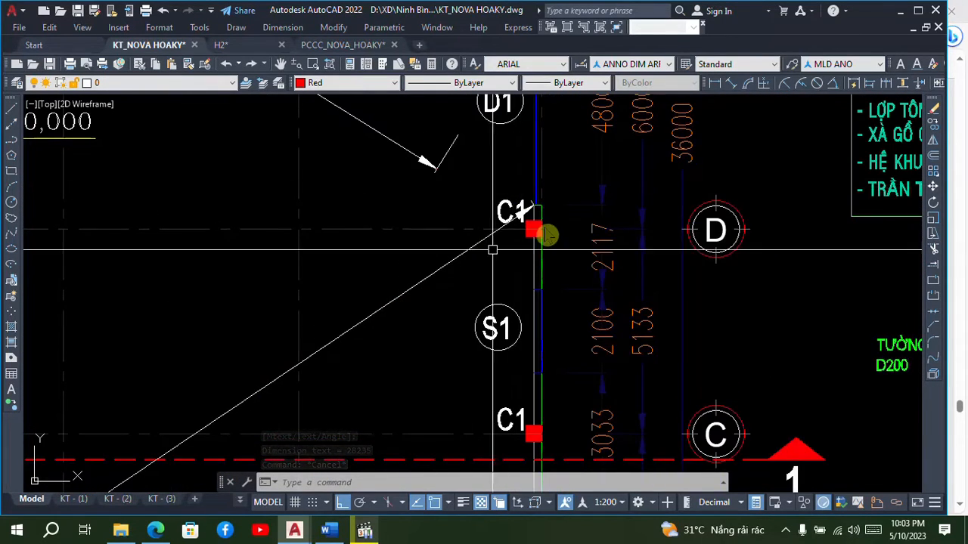
scroll(462, 288, down, 3)
scroll(376, 329, up, 2)
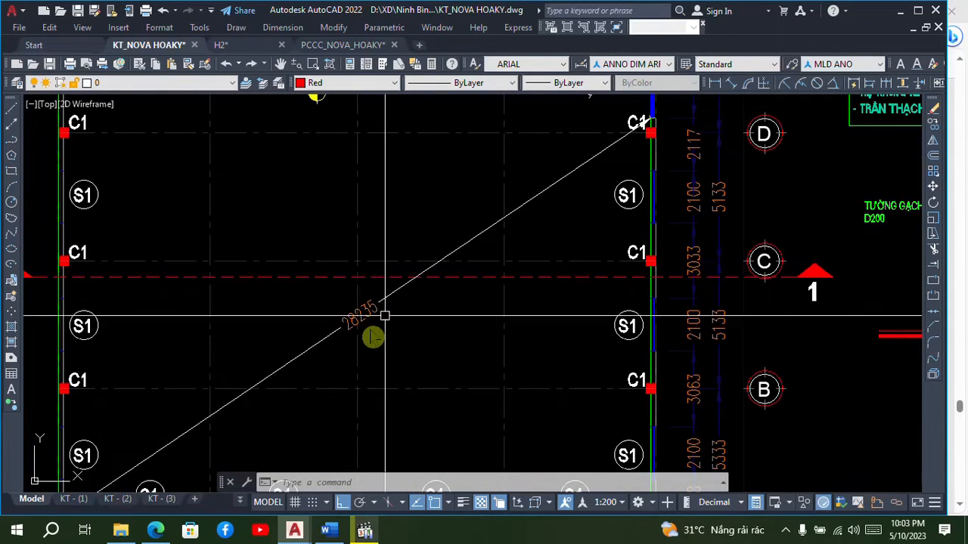
scroll(366, 333, up, 4)
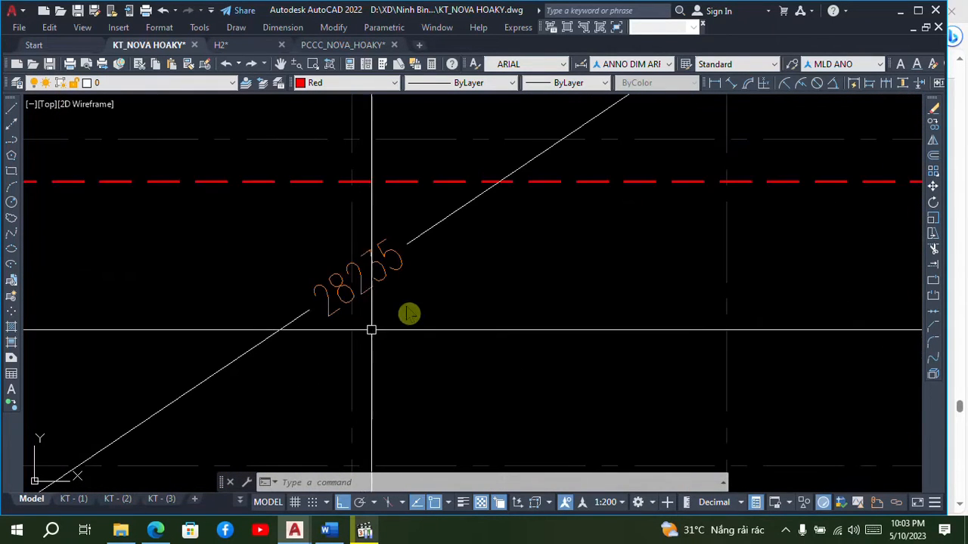
Switch to the QCVN 06:2022 PDF in Edge and examine Table G.3's room volume column and its ≤ 15 row.
click(155, 530)
scroll(366, 246, down, 1)
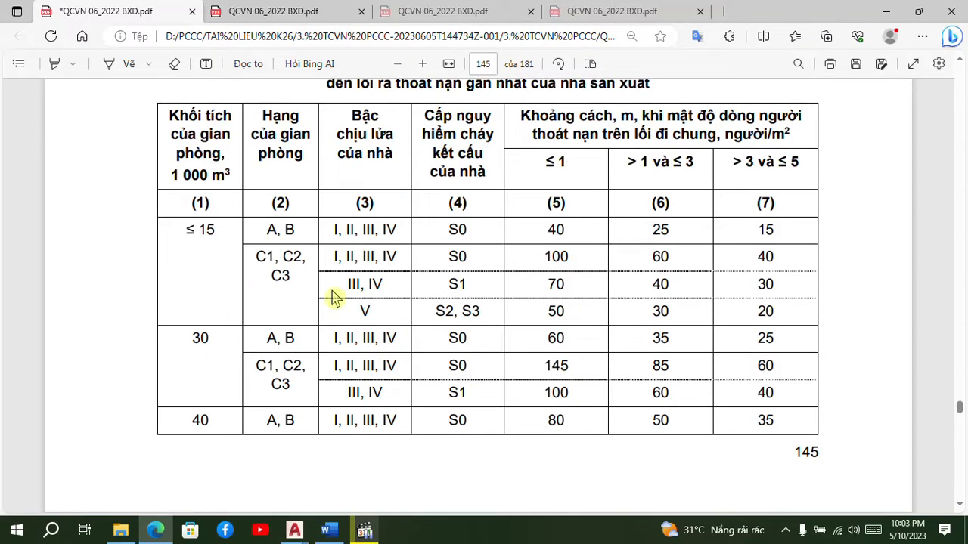
scroll(317, 308, up, 1)
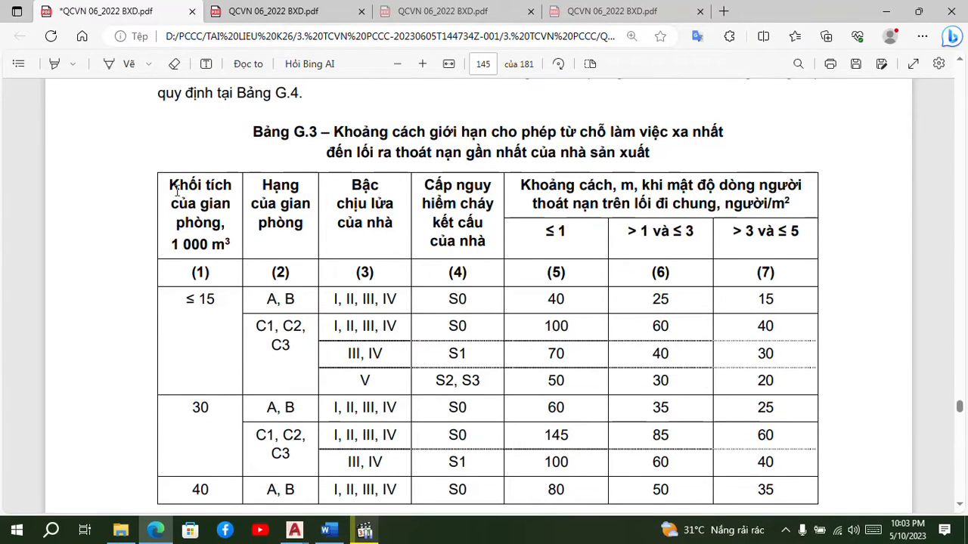
drag(171, 184, 229, 227)
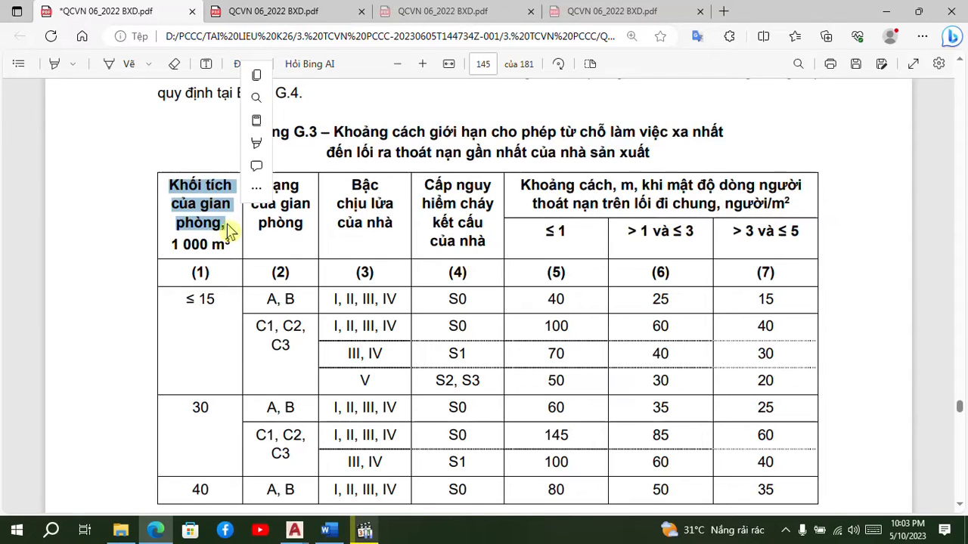
drag(198, 299, 220, 299)
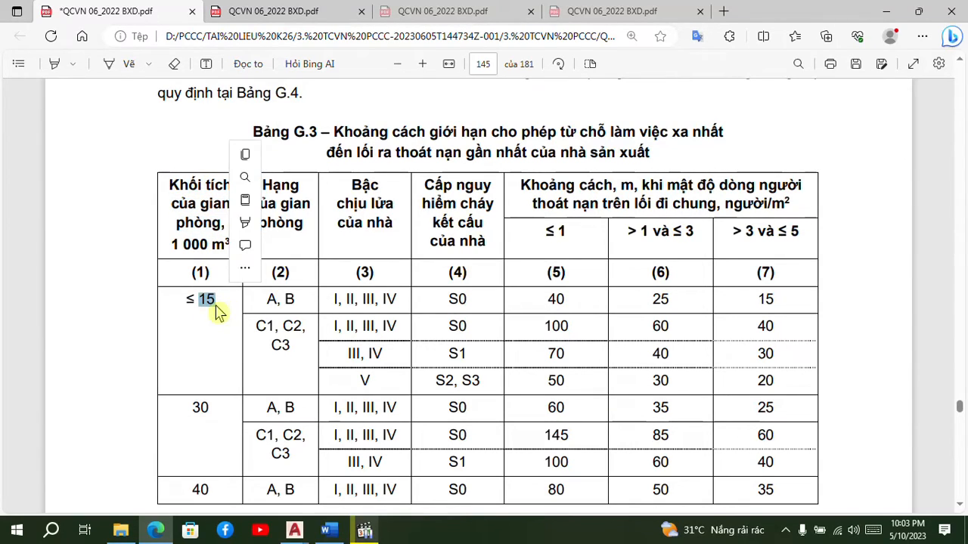
click(230, 349)
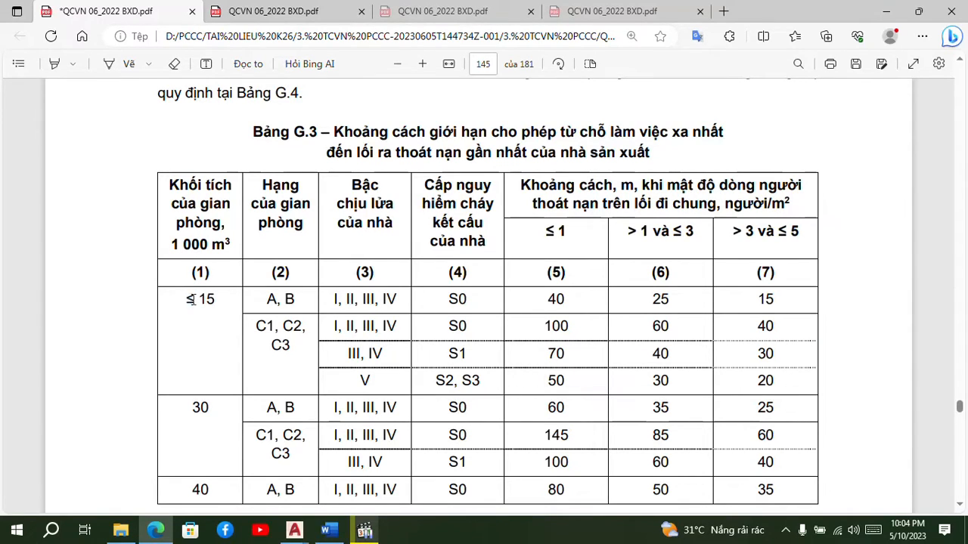
drag(220, 299, 214, 307)
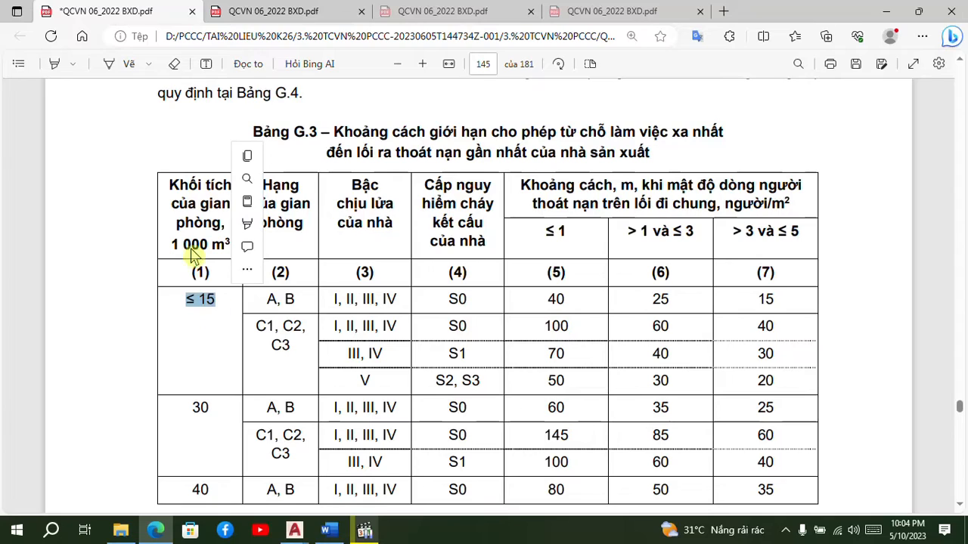
click(229, 308)
double_click(202, 301)
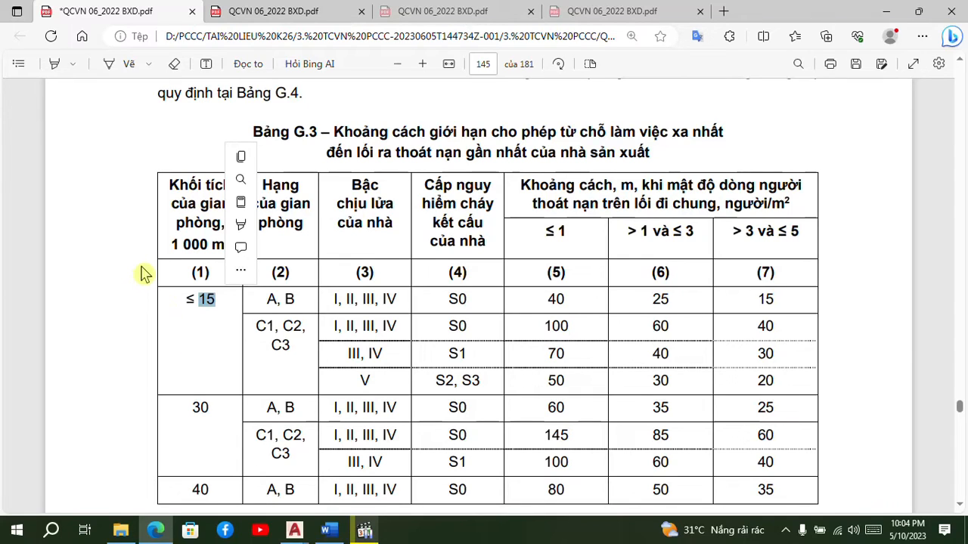
click(209, 353)
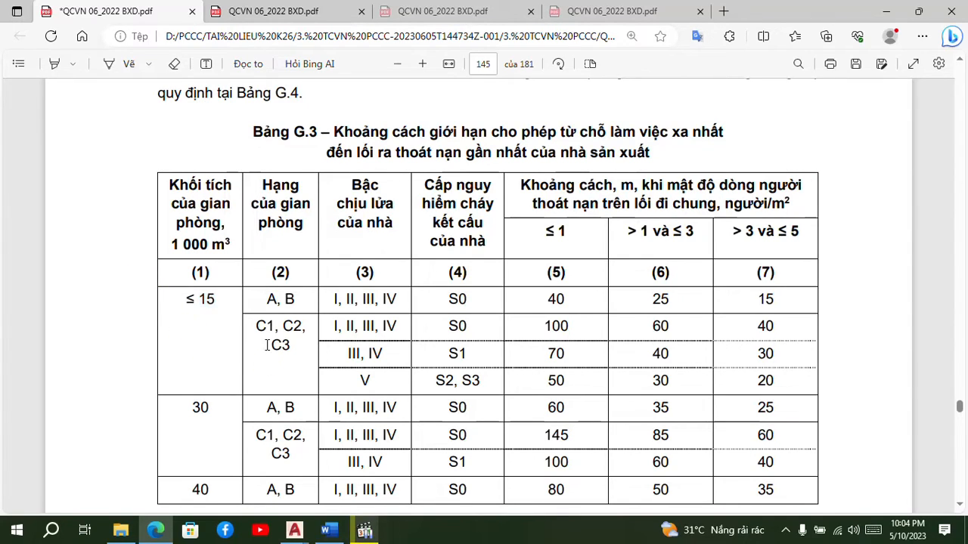
Read the room category, fire-resistance grade and structural fire hazard class entries in Table G.3's ≤ 15 volume group.
drag(294, 329, 307, 349)
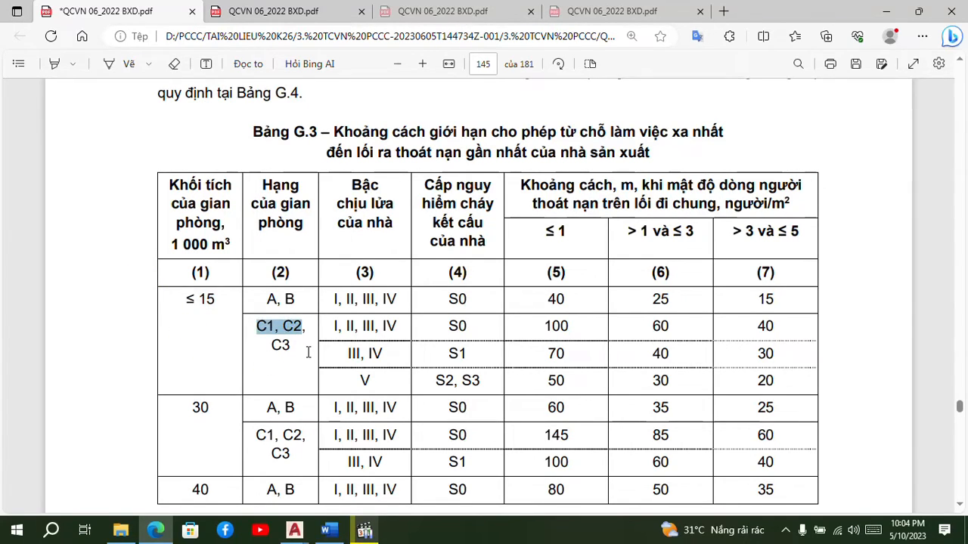
click(392, 360)
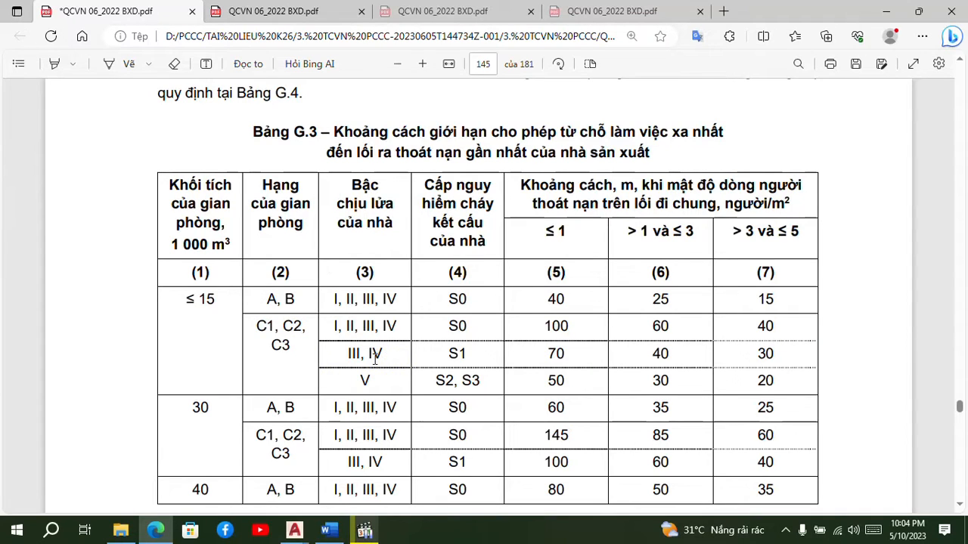
drag(396, 353, 390, 336)
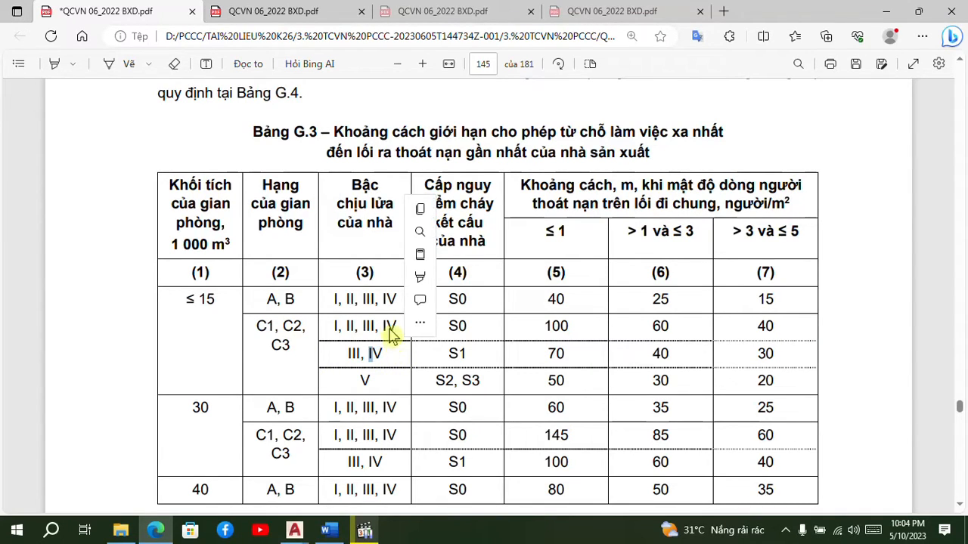
click(382, 300)
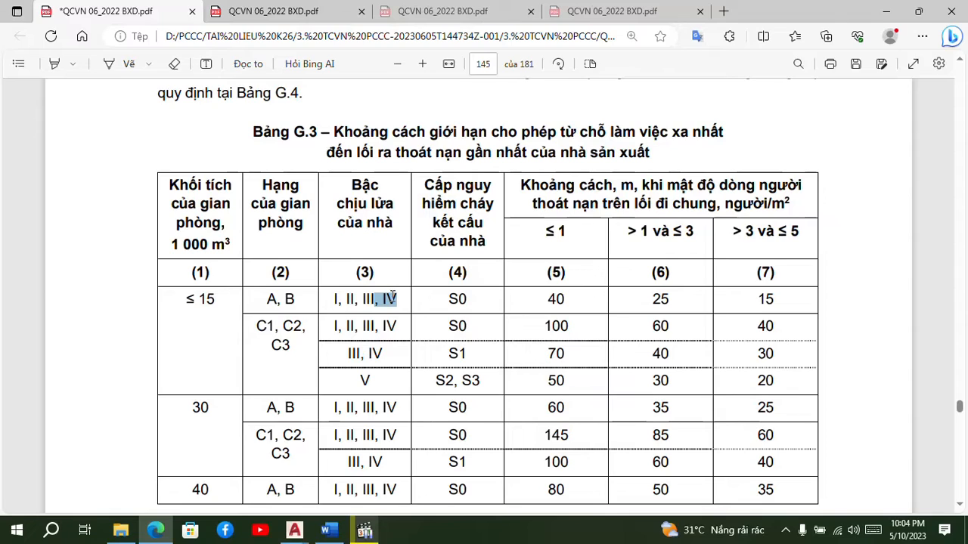
drag(392, 298, 395, 299)
click(448, 304)
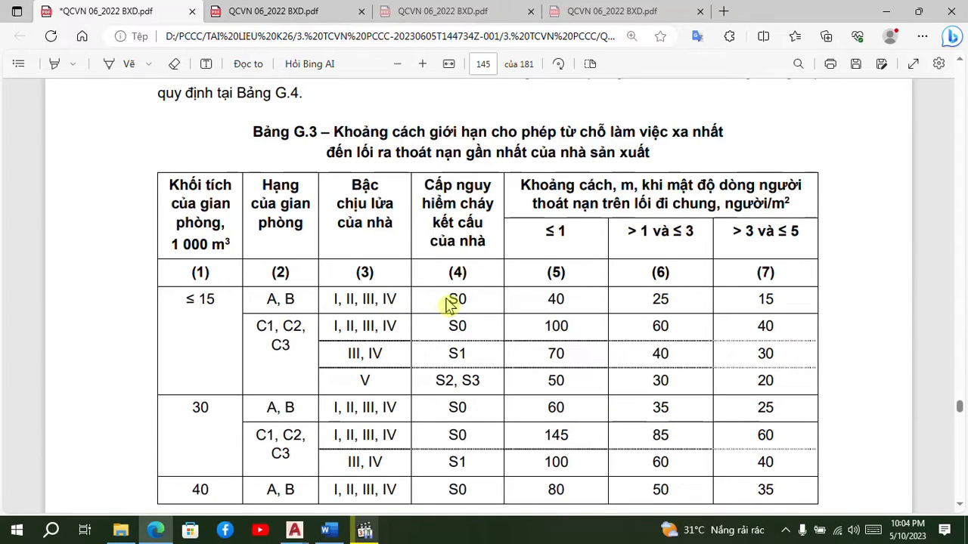
drag(479, 299, 479, 299)
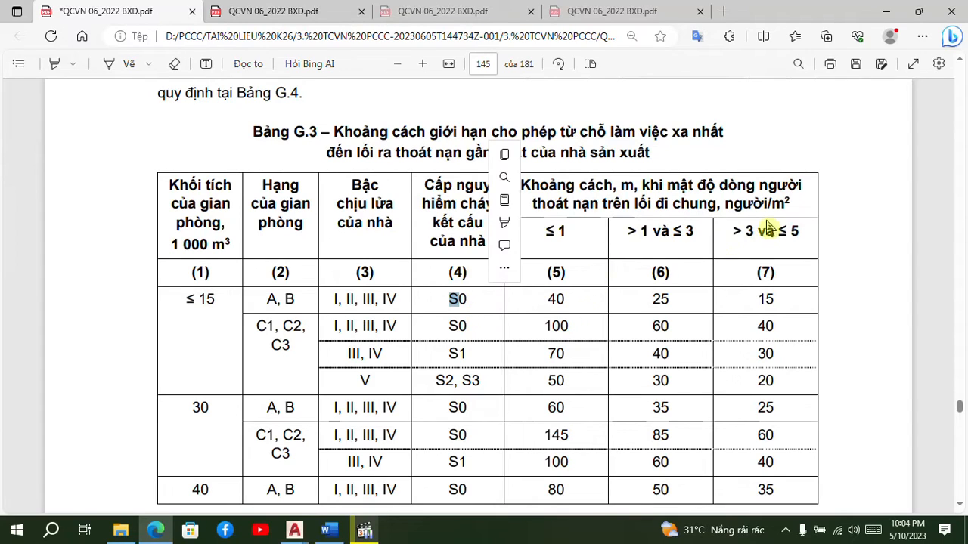
Read the limit distances for the three crowd-density ranges in Table G.3's A, B row at volume ≤ 15.
click(769, 227)
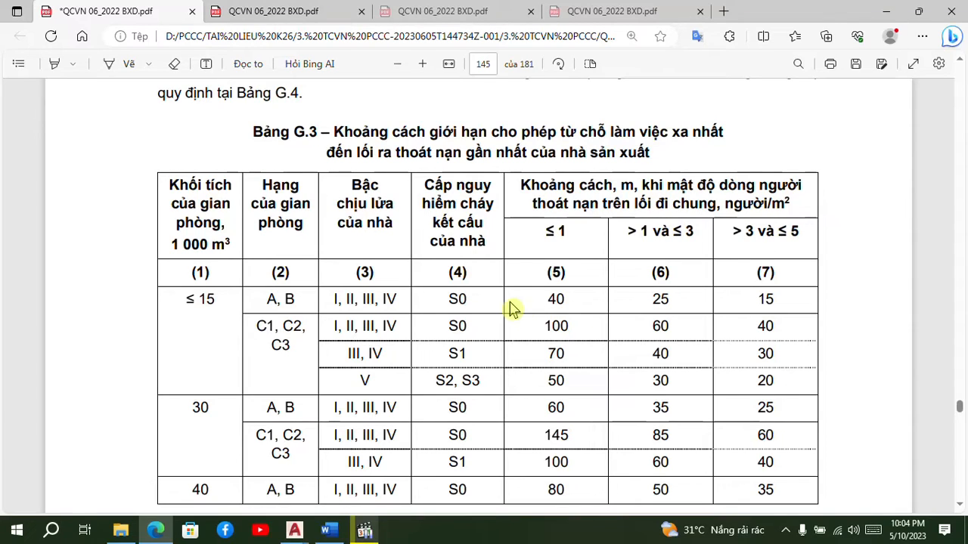
drag(637, 307, 766, 300)
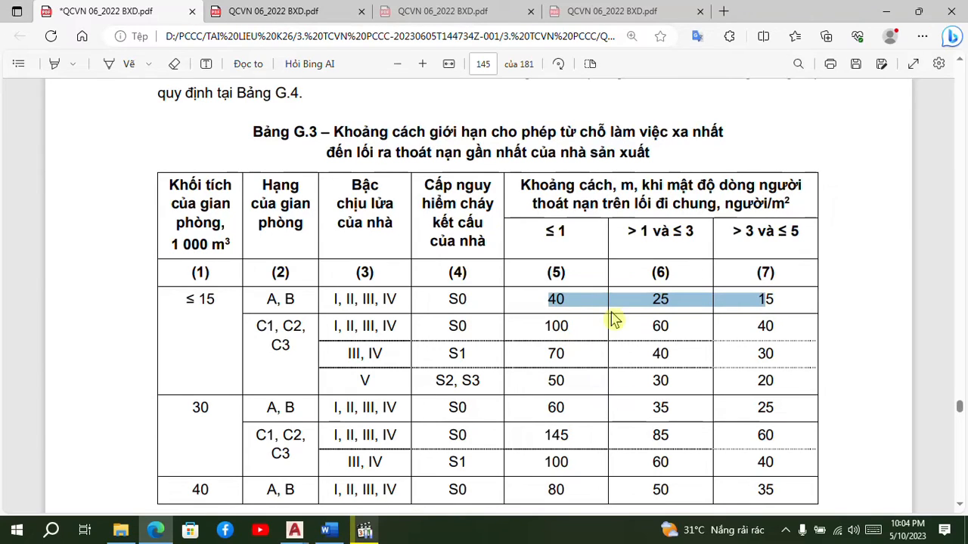
click(559, 303)
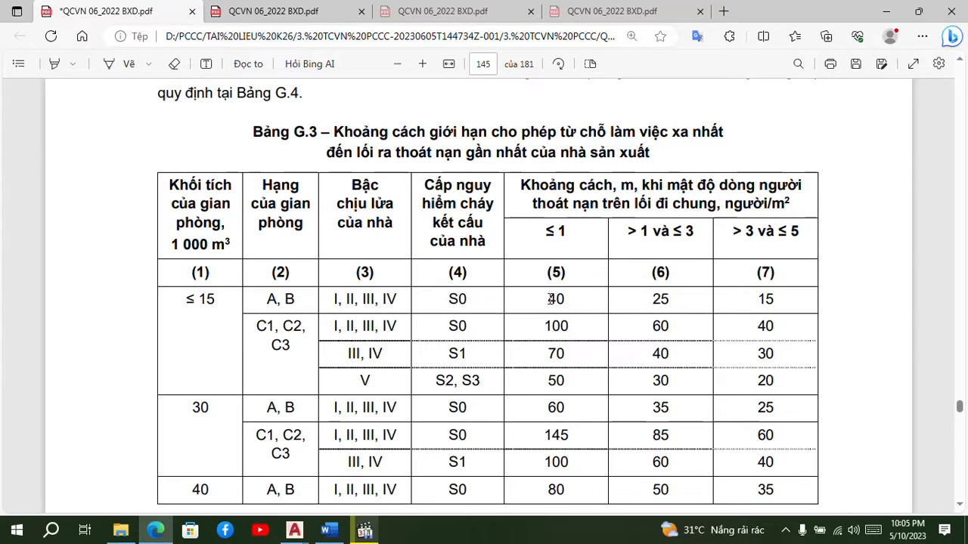
drag(652, 301, 669, 300)
drag(757, 299, 774, 300)
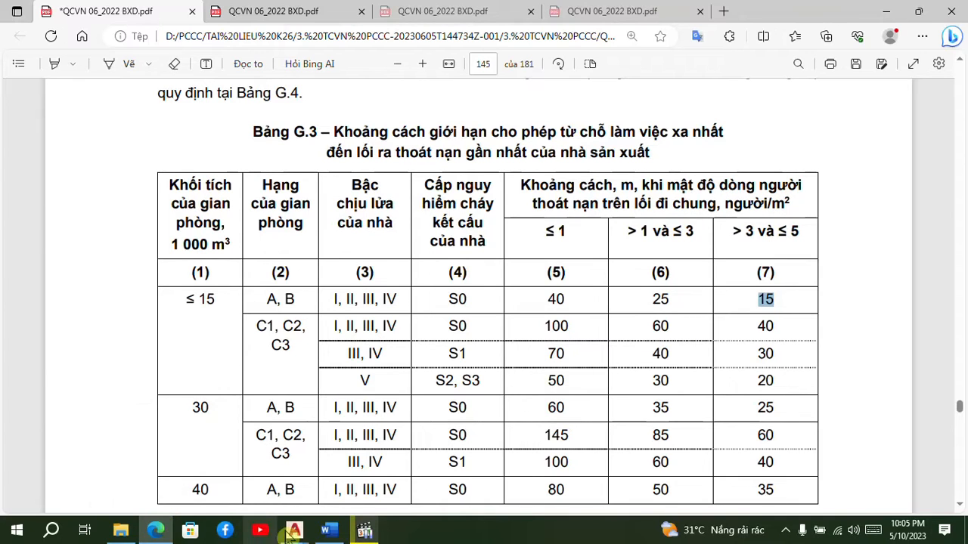
Switch to AutoCAD and read both aligned escape-distance dimensions on the warehouse no. 1 floor plan.
mouse_move(294, 530)
click(181, 488)
scroll(339, 311, down, 5)
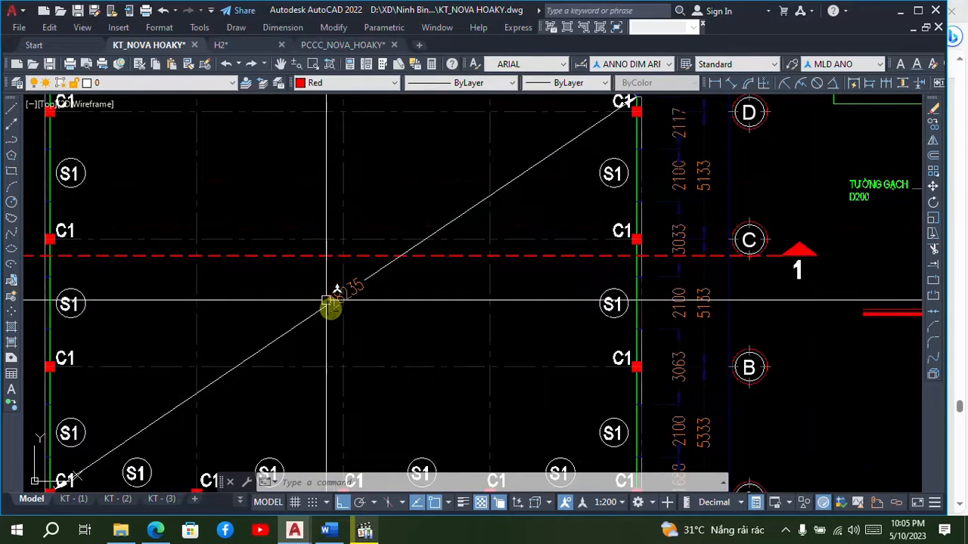
scroll(349, 291, up, 2)
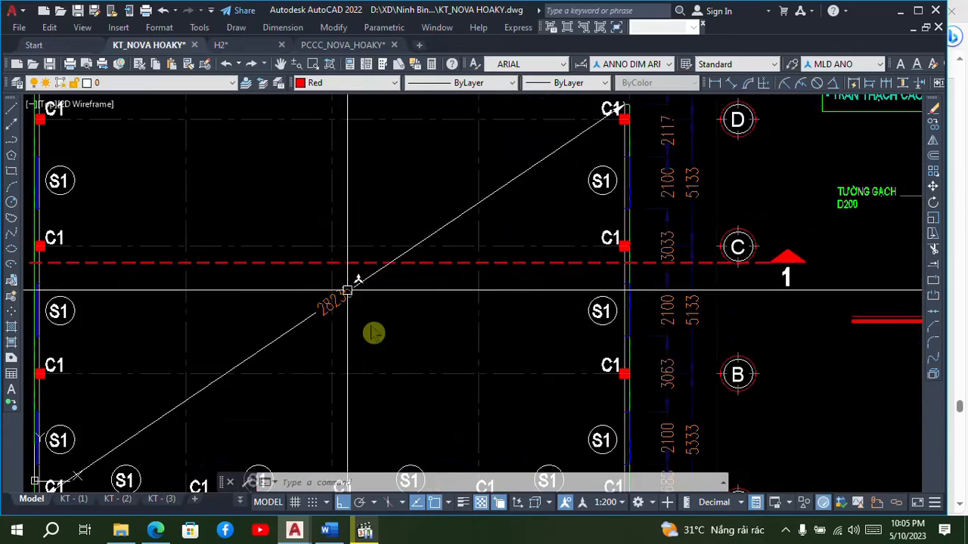
scroll(352, 318, down, 4)
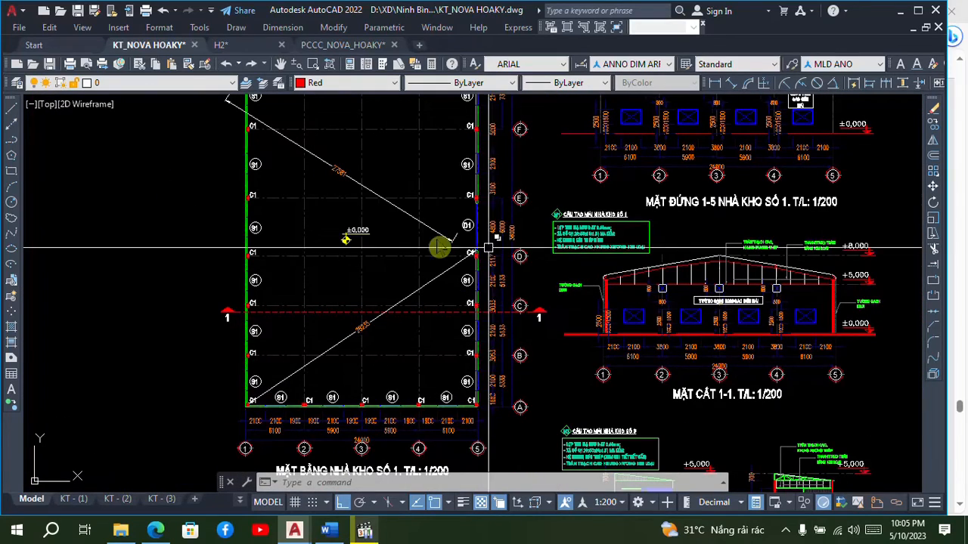
middle_drag(326, 150, 338, 166)
scroll(339, 175, up, 7)
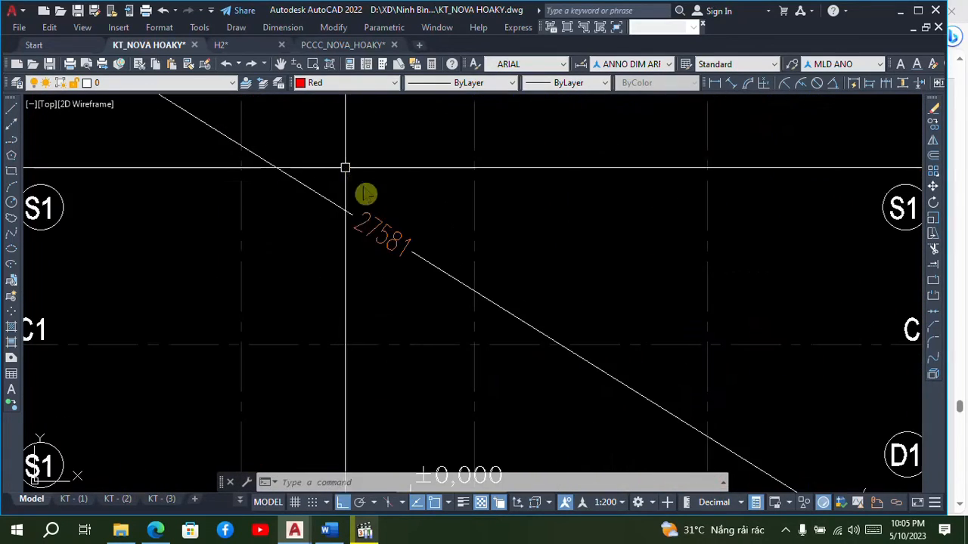
scroll(372, 219, down, 7)
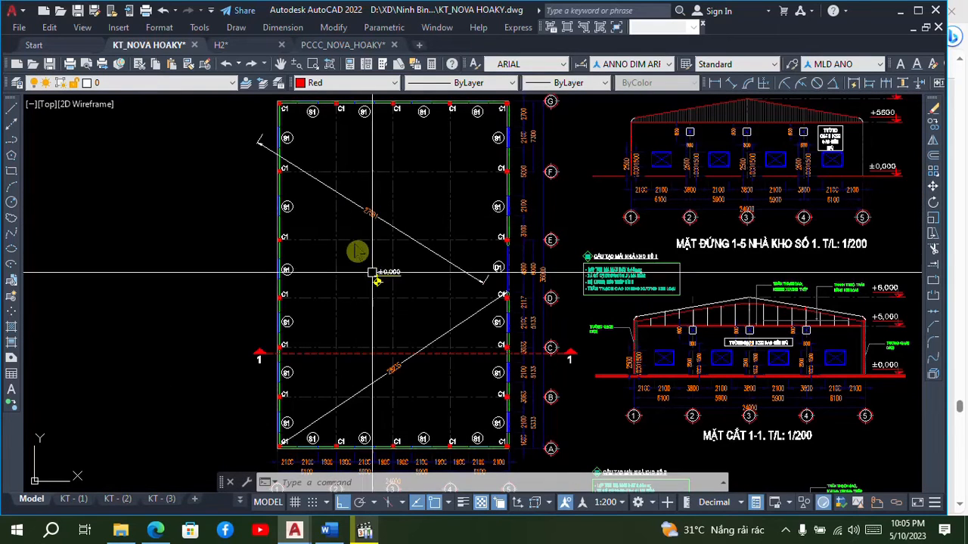
Compare the plan's escape distances with Table G.3's A, B limits for densities ≤ 1 and > 1 to ≤ 3.
click(157, 531)
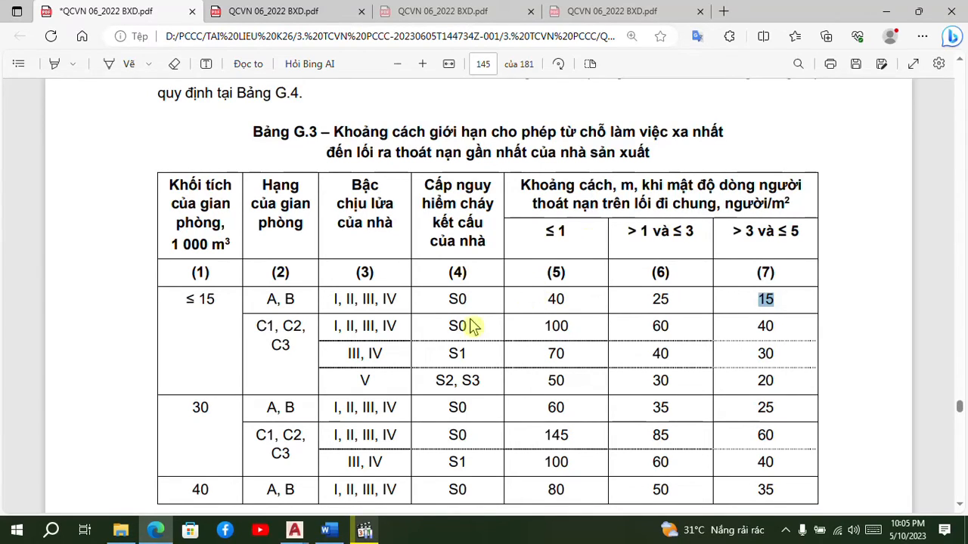
click(294, 529)
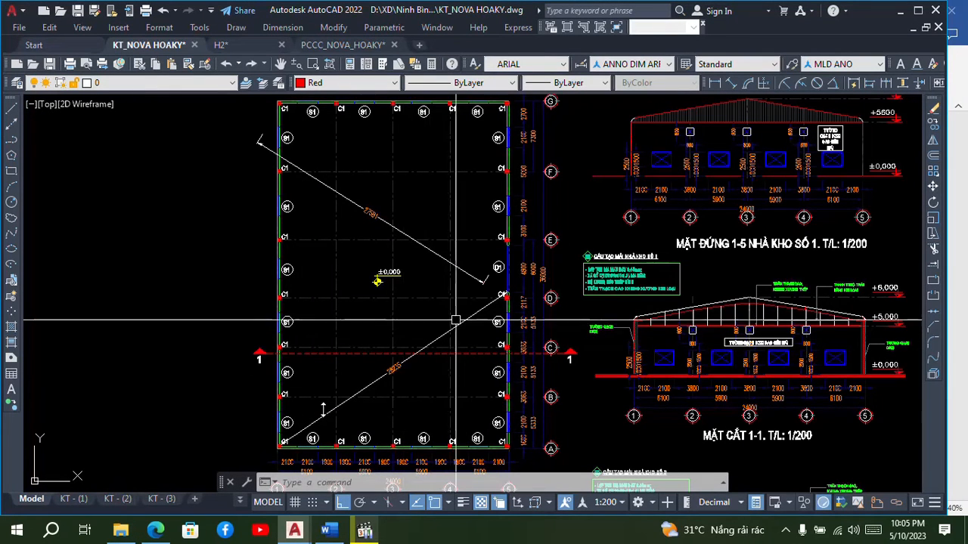
click(155, 529)
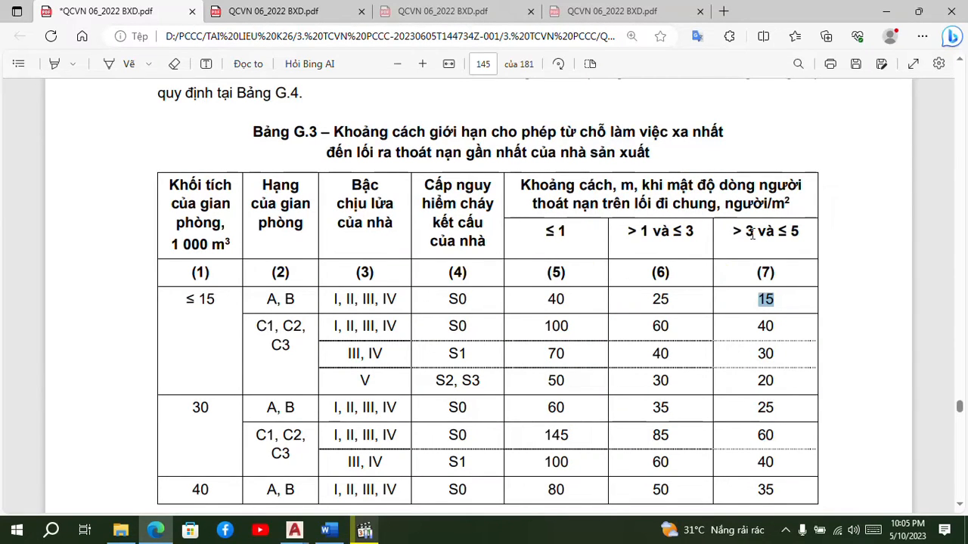
click(693, 305)
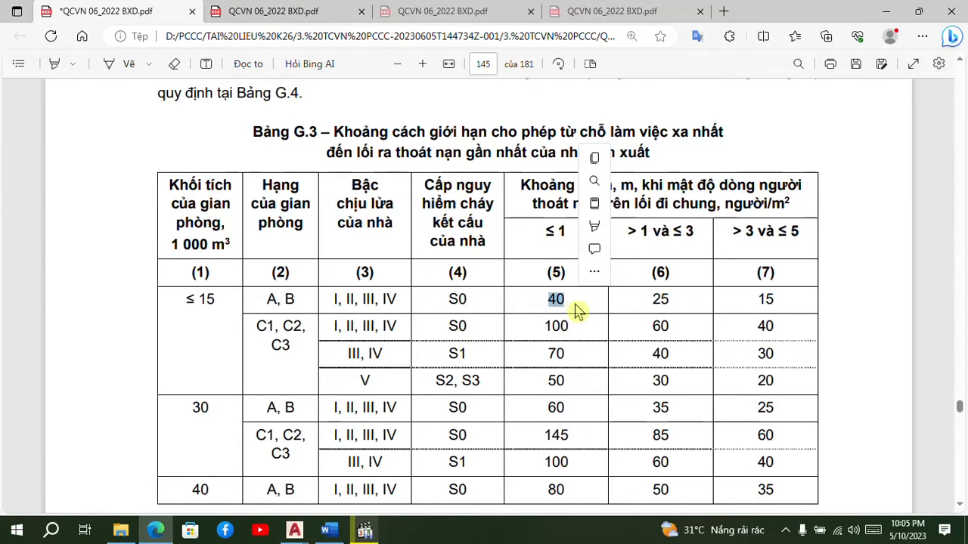
click(577, 312)
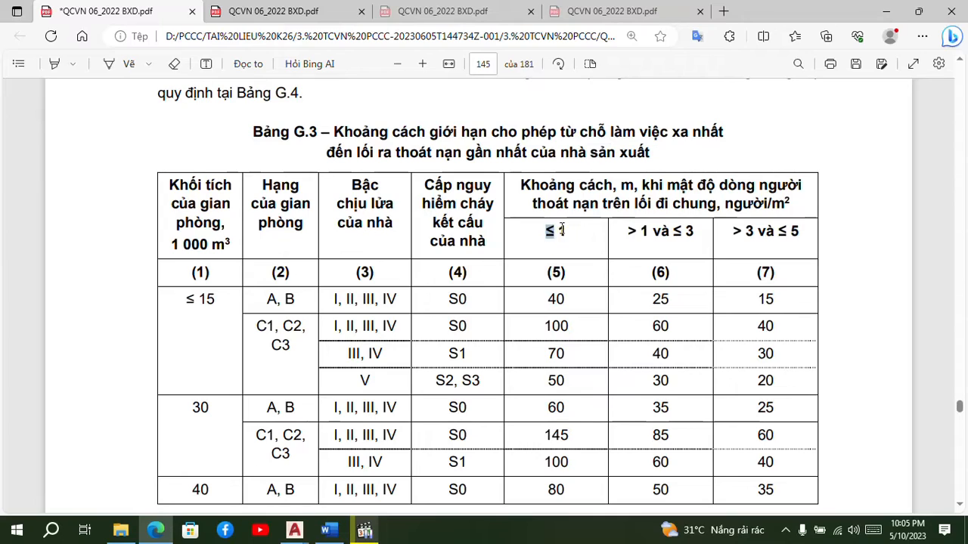
click(571, 305)
click(561, 312)
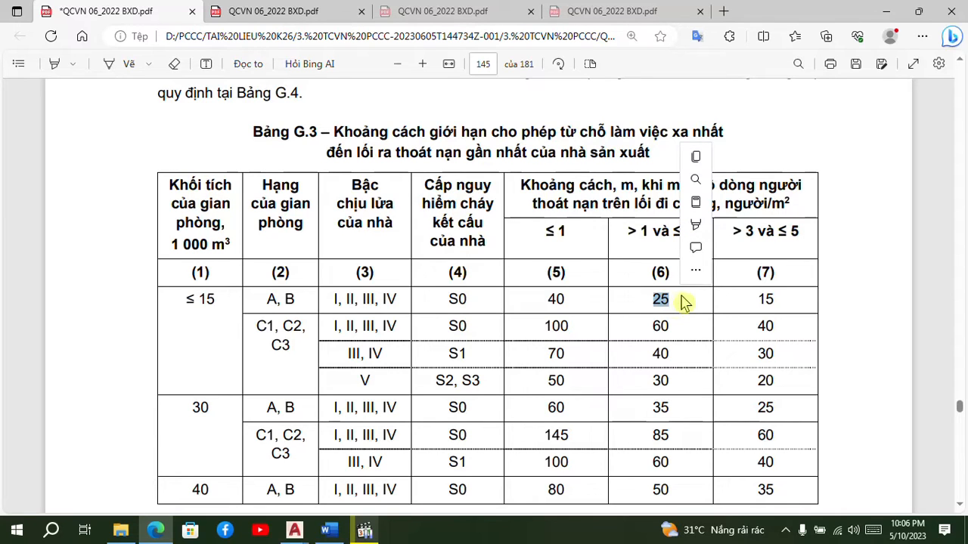
drag(681, 301, 679, 305)
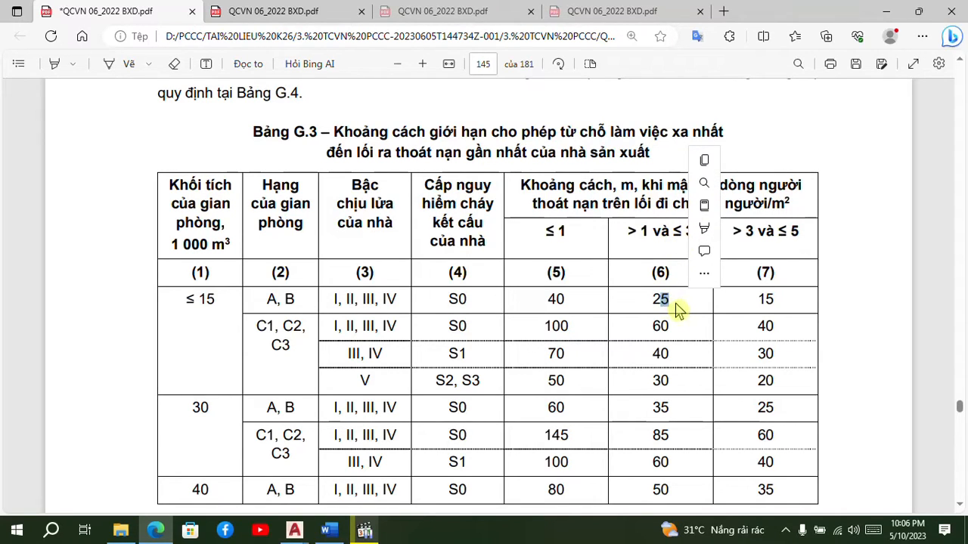
Compare warehouse no. 1's escape distances in AutoCAD with Table G.3's A, B limit for density > 3 to ≤ 5.
click(155, 529)
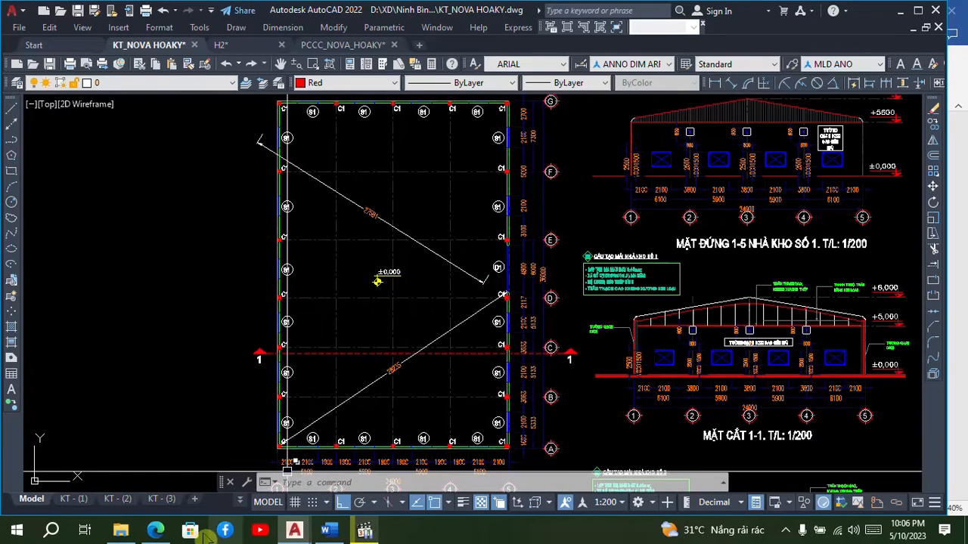
click(169, 533)
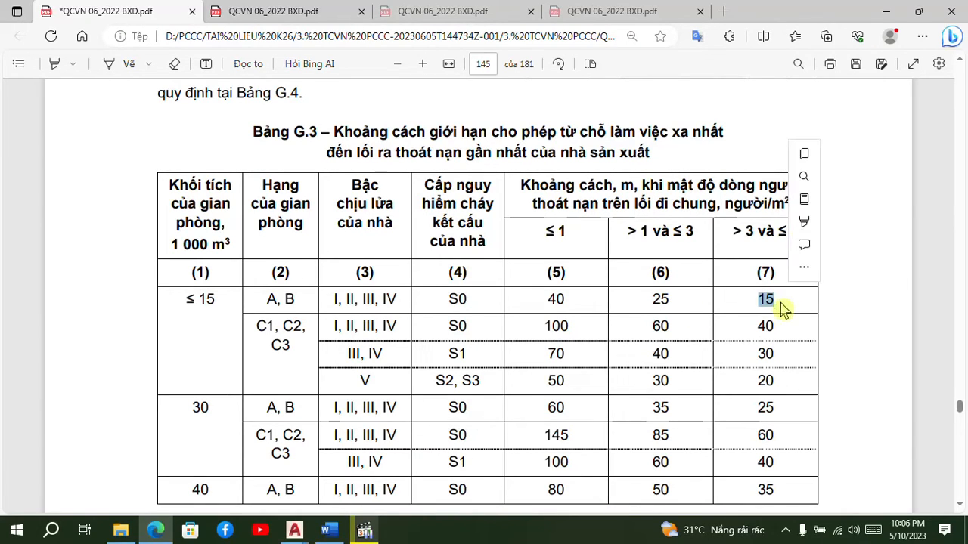
click(781, 310)
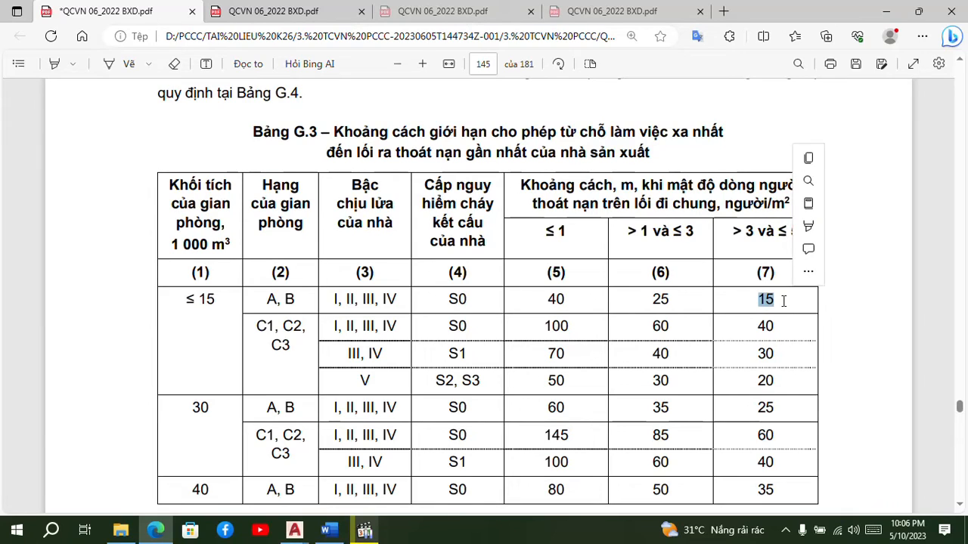
click(155, 531)
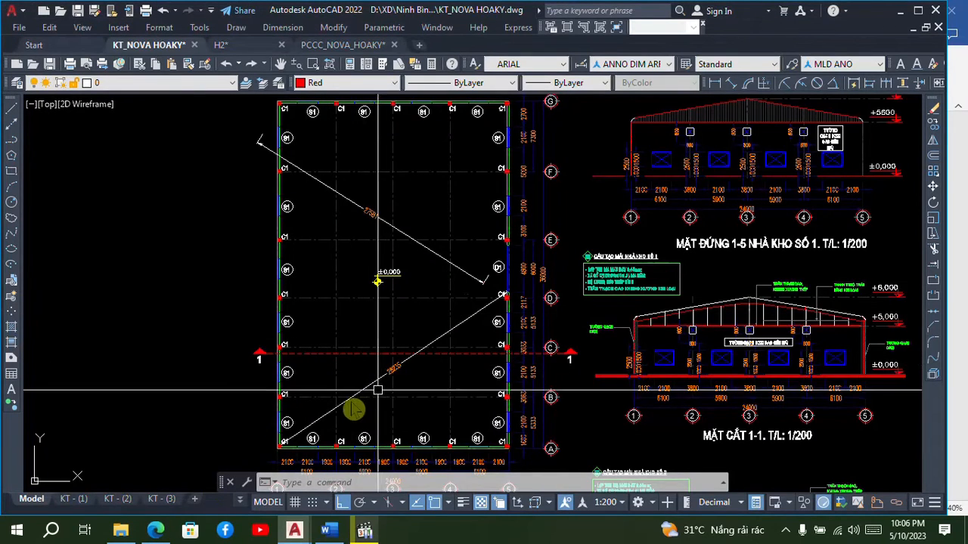
scroll(423, 358, up, 2)
scroll(393, 362, down, 2)
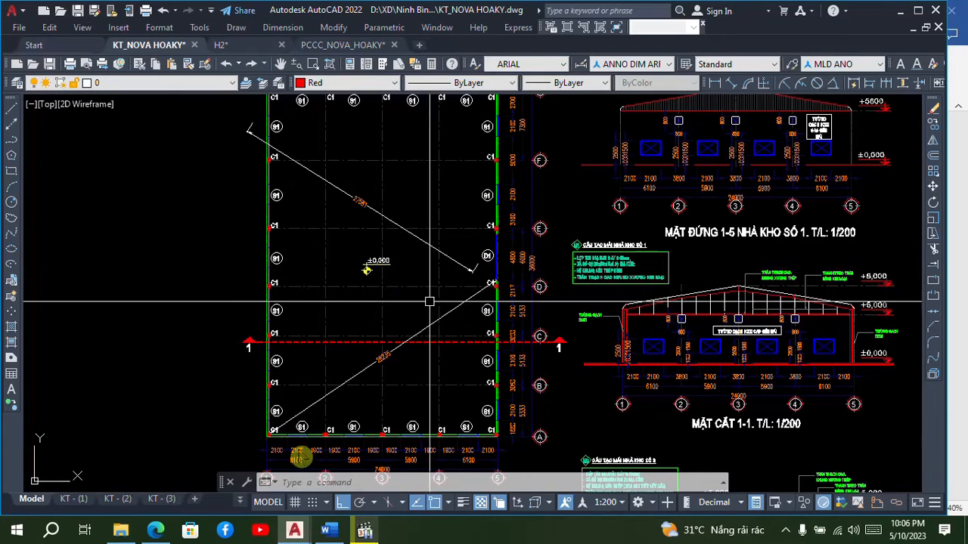
Switch to the QCVN 06:2022 PDF and recheck Table G.3's A, B limits for densities > 3 to ≤ 5 and > 1 to ≤ 3.
click(155, 531)
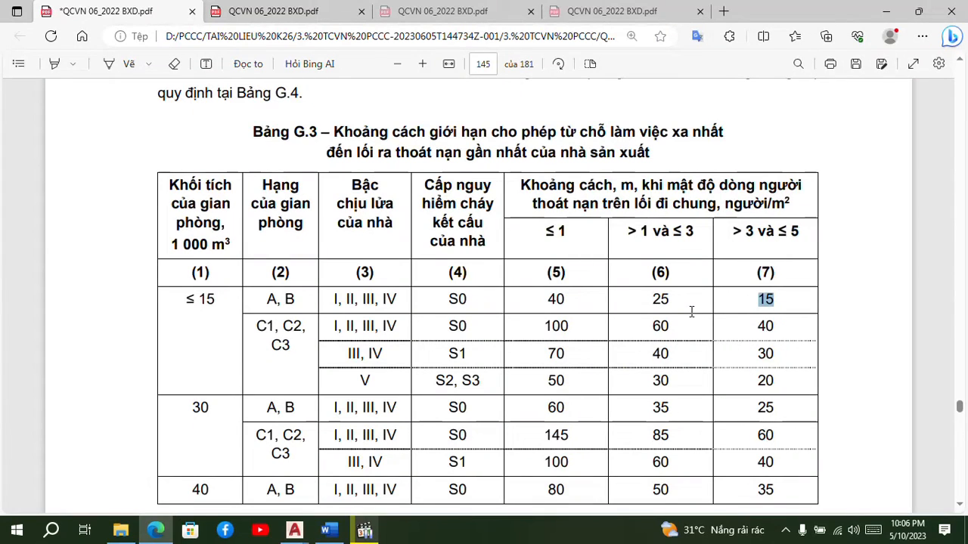
click(761, 299)
drag(765, 299, 774, 301)
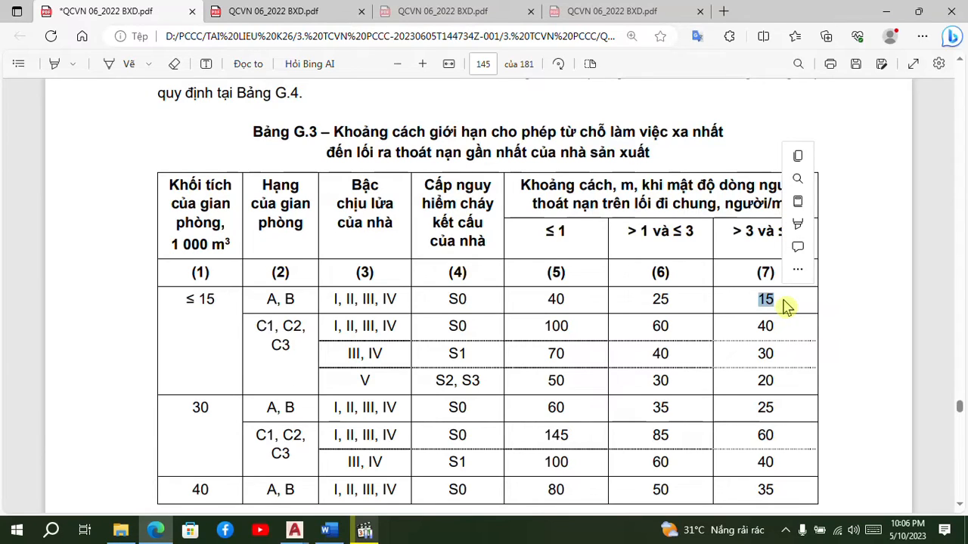
click(787, 306)
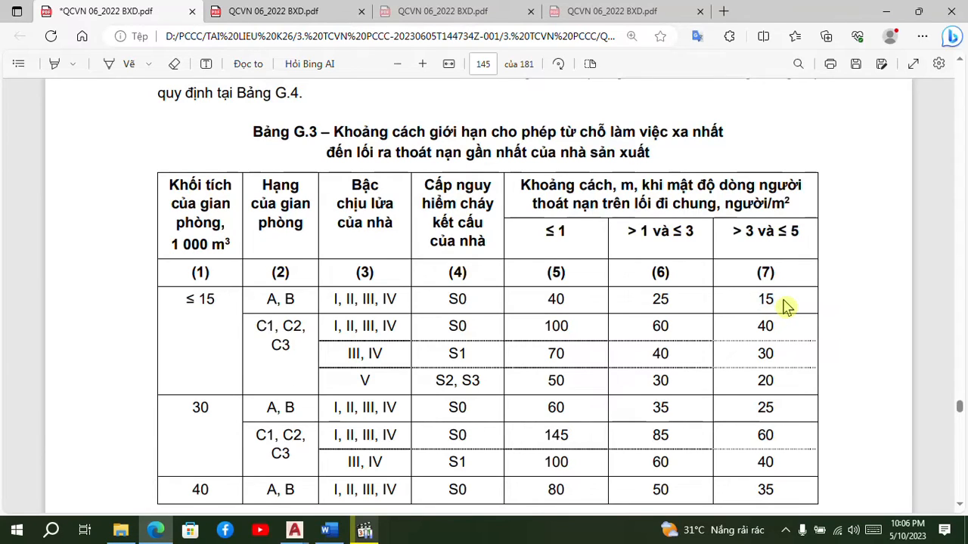
drag(653, 300, 671, 303)
click(661, 251)
click(662, 307)
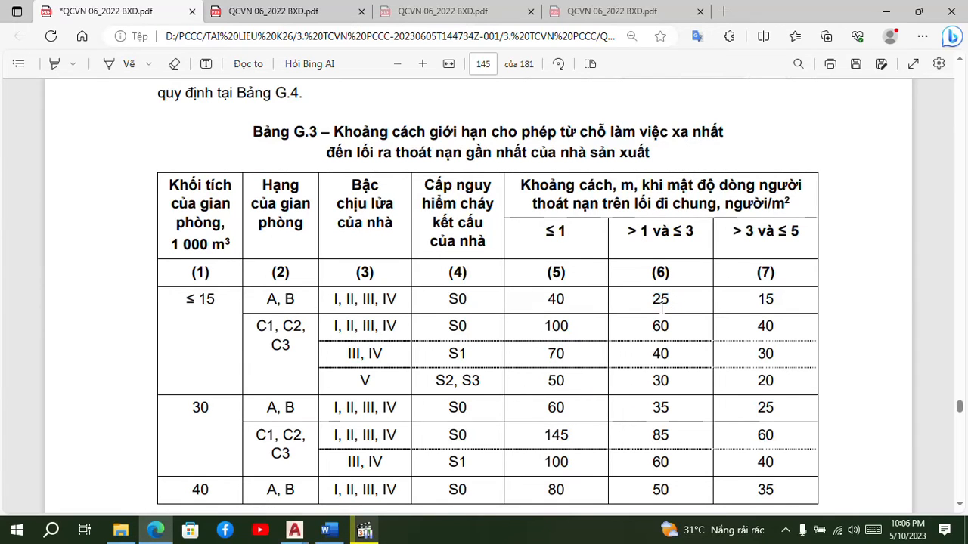
click(157, 530)
click(157, 531)
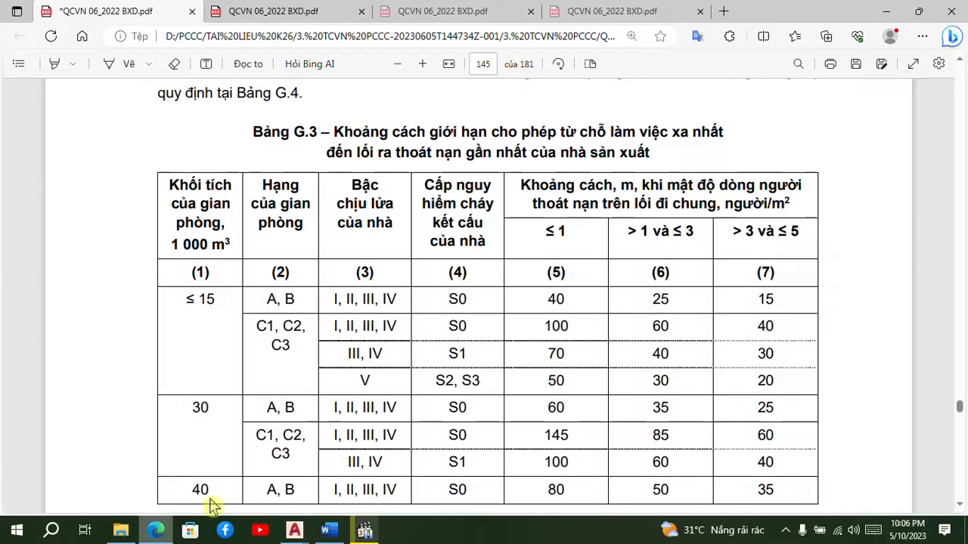
Compare Table G.3's A, B limit for density ≤ 1 with the AutoCAD plan and review the adjacent > 1 to ≤ 3 limit.
double_click(555, 300)
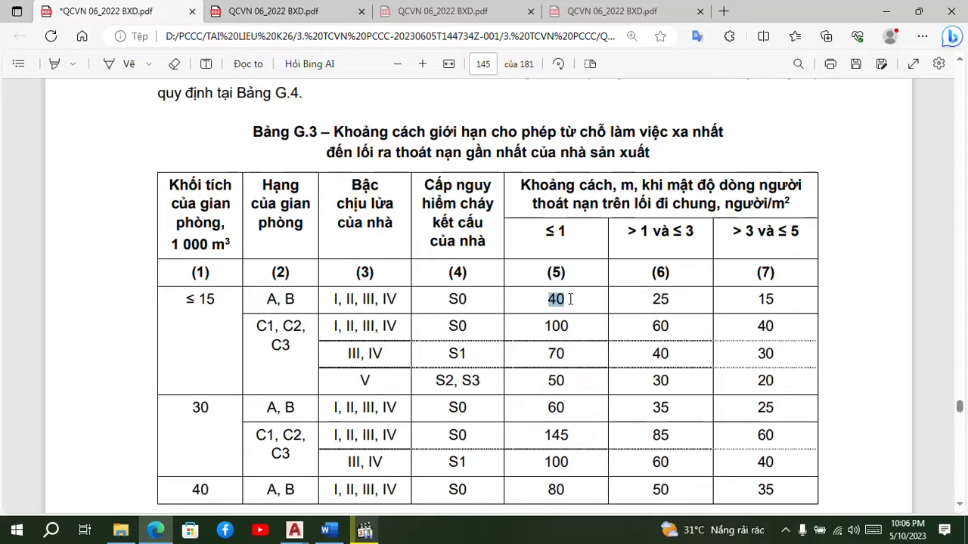
click(159, 531)
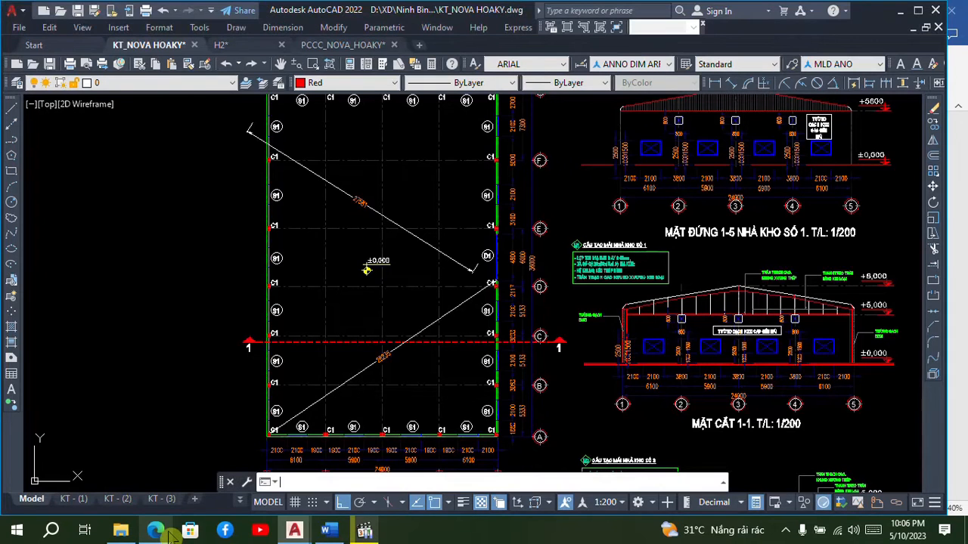
click(168, 532)
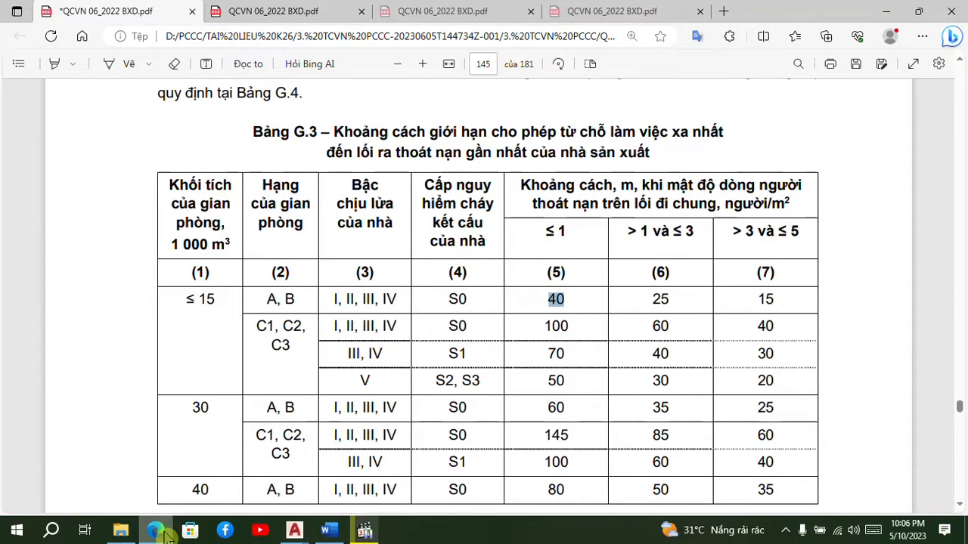
click(167, 532)
click(168, 532)
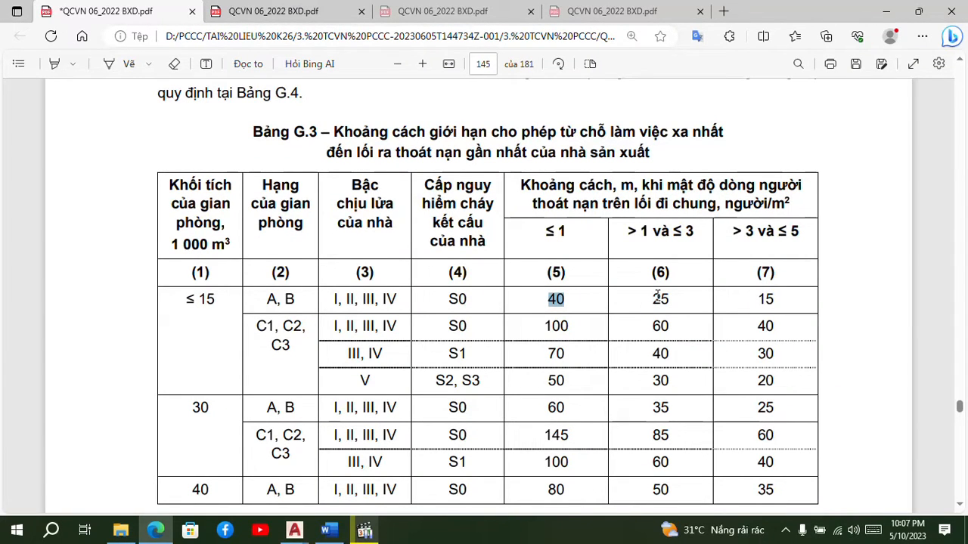
drag(678, 299, 673, 301)
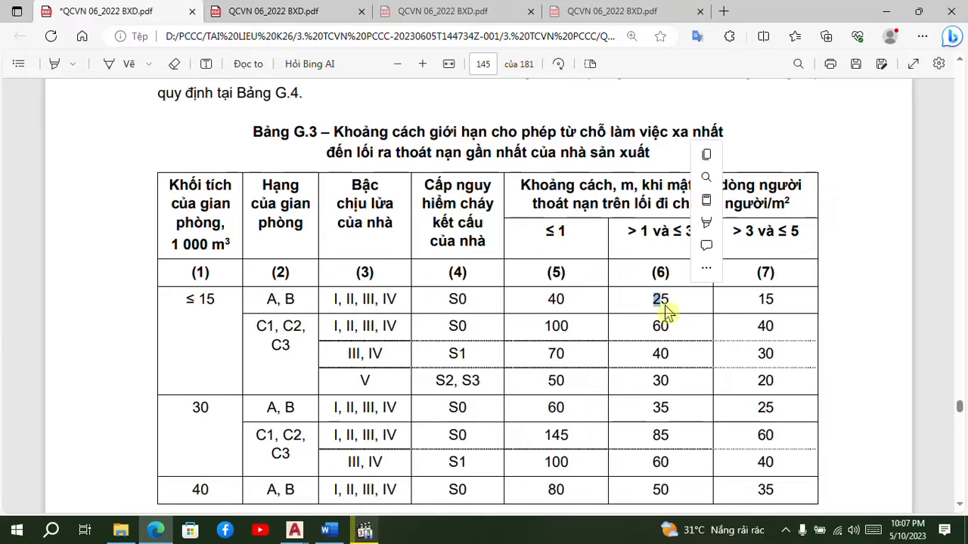
click(670, 305)
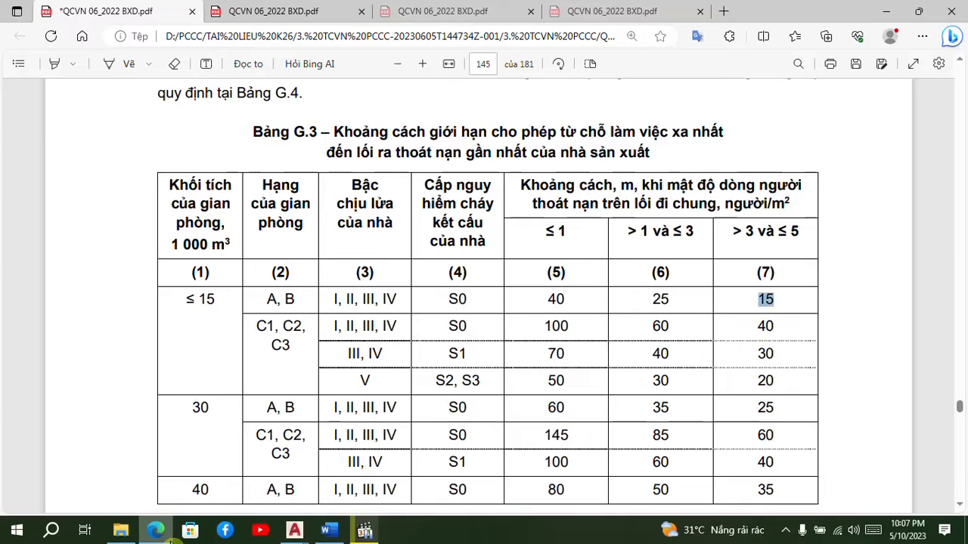
Switch to AutoCAD and examine both diagonal escape-distance dimensions on the warehouse no. 1 floor plan up close.
key(alt+Tab)
scroll(382, 310, down, 2)
scroll(396, 264, up, 2)
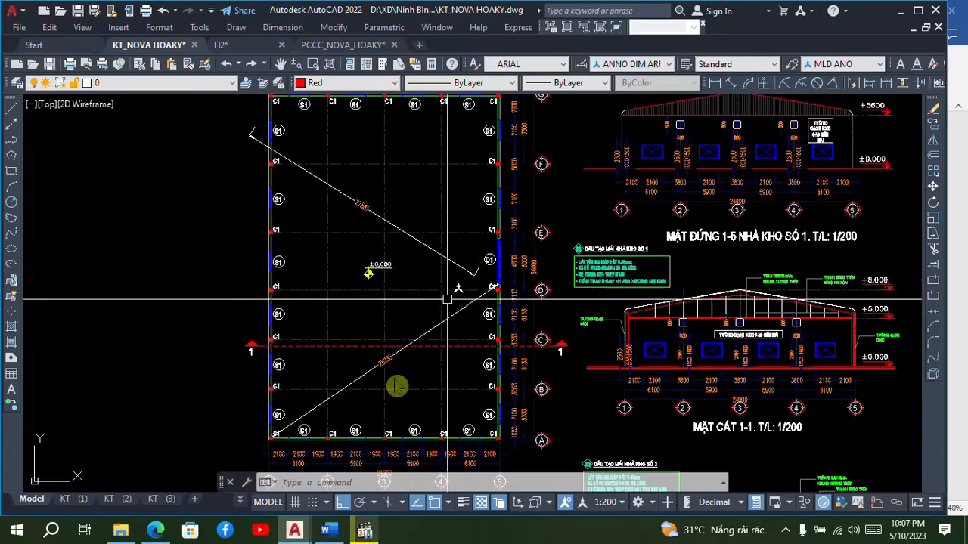
scroll(381, 377, up, 5)
scroll(337, 389, down, 4)
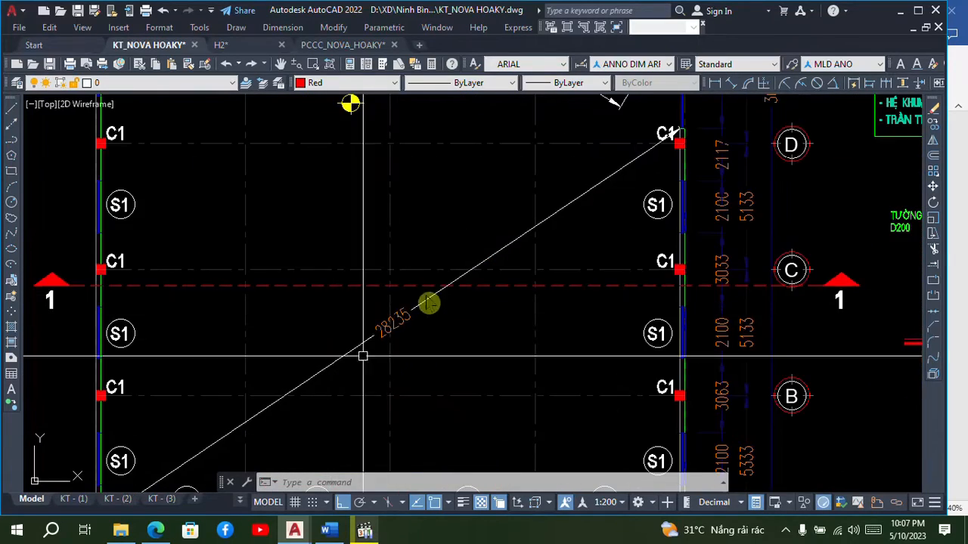
scroll(436, 274, down, 4)
mouse_move(391, 108)
middle_down()
mouse_move(436, 151)
mouse_move(456, 197)
mouse_move(445, 215)
middle_up()
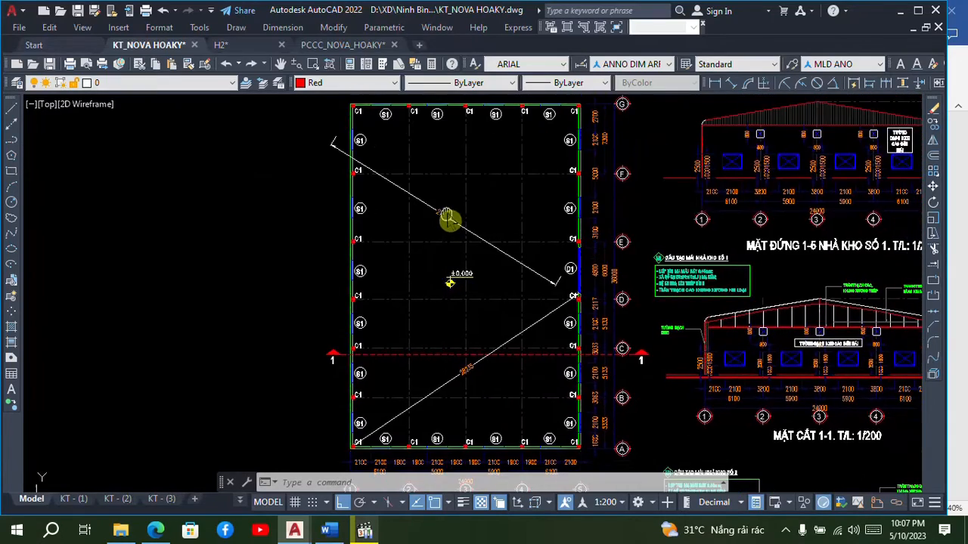
scroll(437, 223, up, 4)
scroll(427, 198, down, 2)
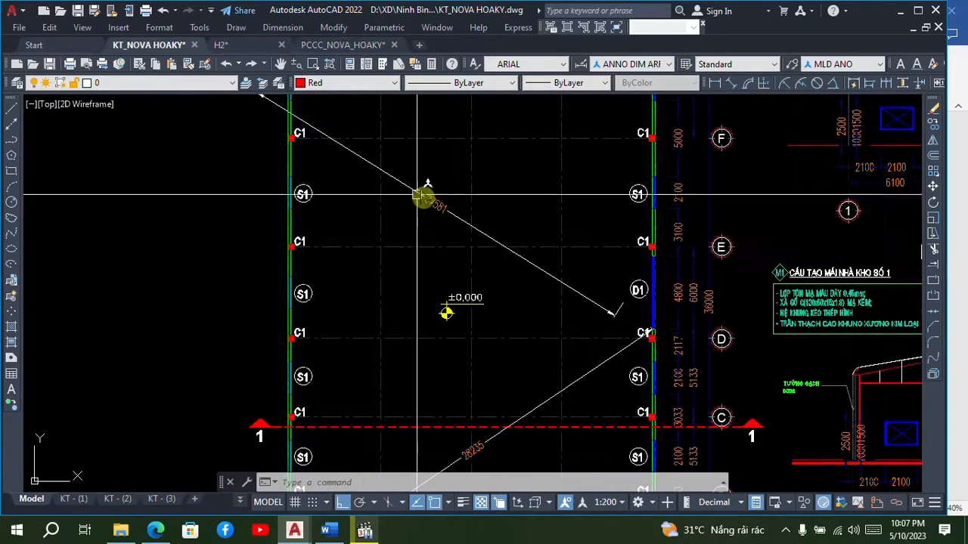
scroll(484, 265, down, 4)
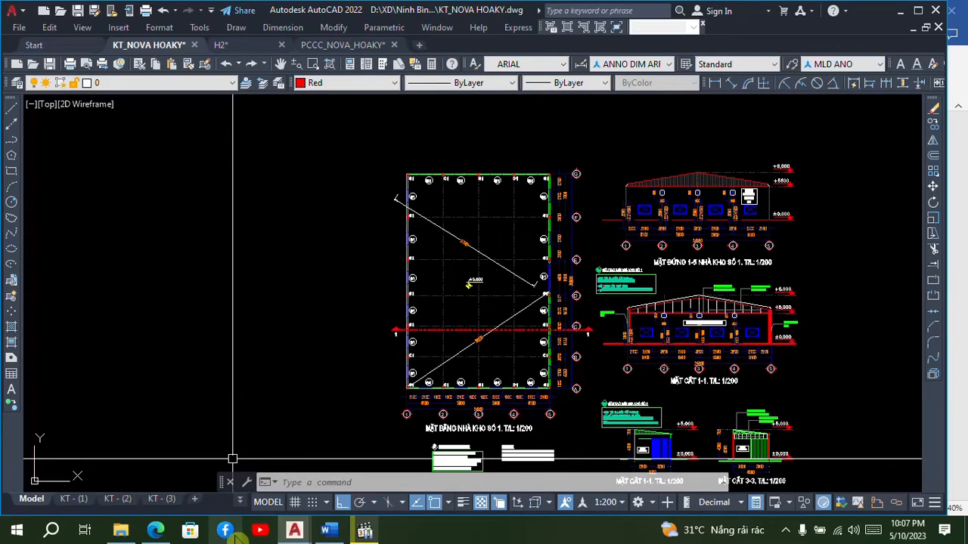
Switch to the Word outline and format heading 2.5 on escape distances in the standard purple at 16 pt.
click(341, 533)
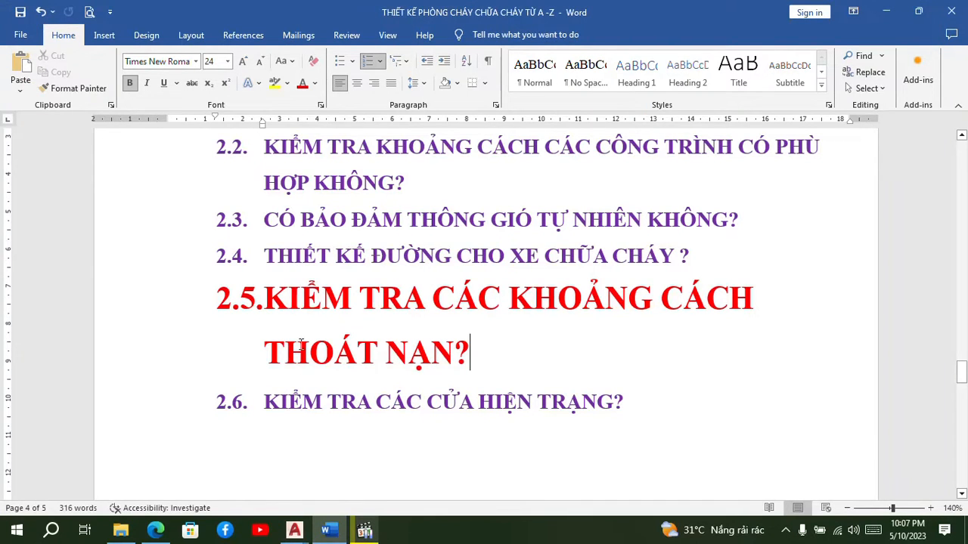
drag(266, 296, 488, 344)
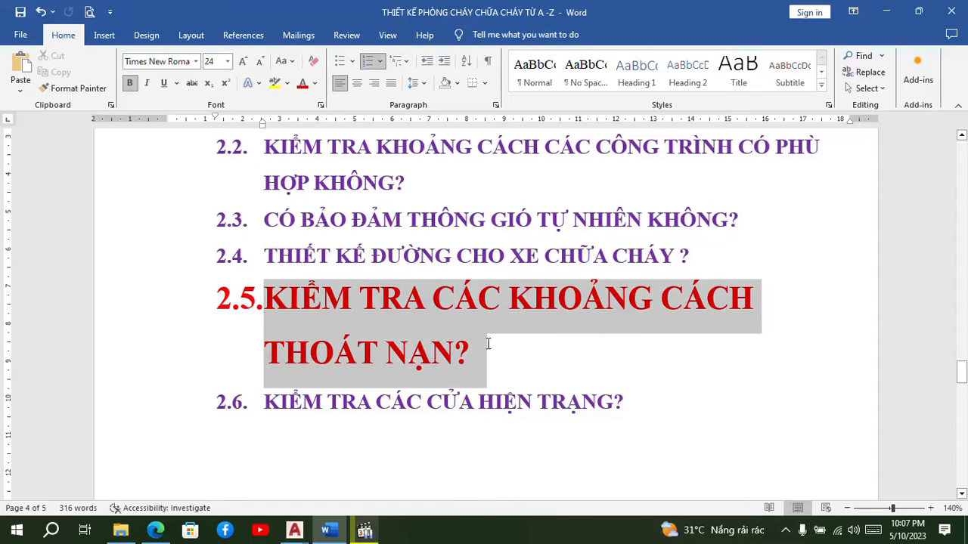
click(315, 85)
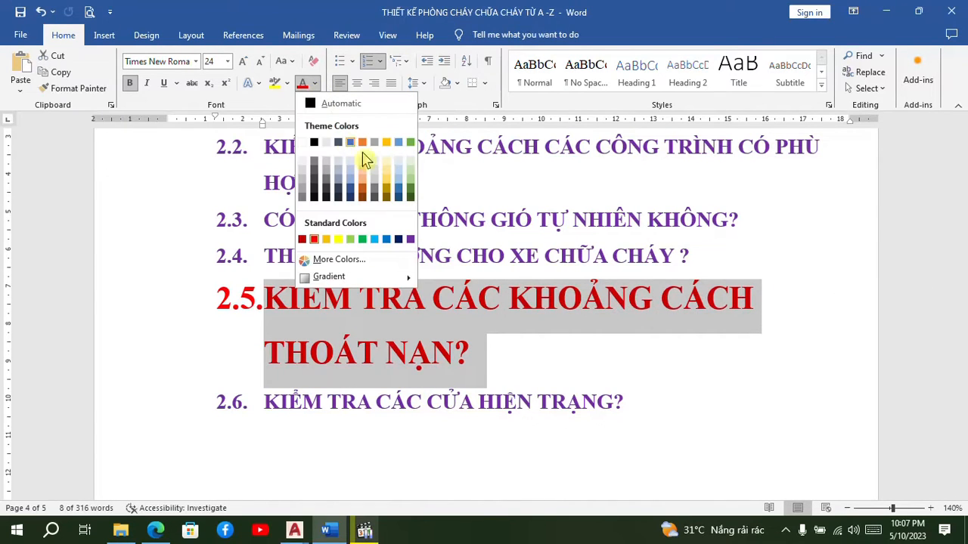
click(411, 239)
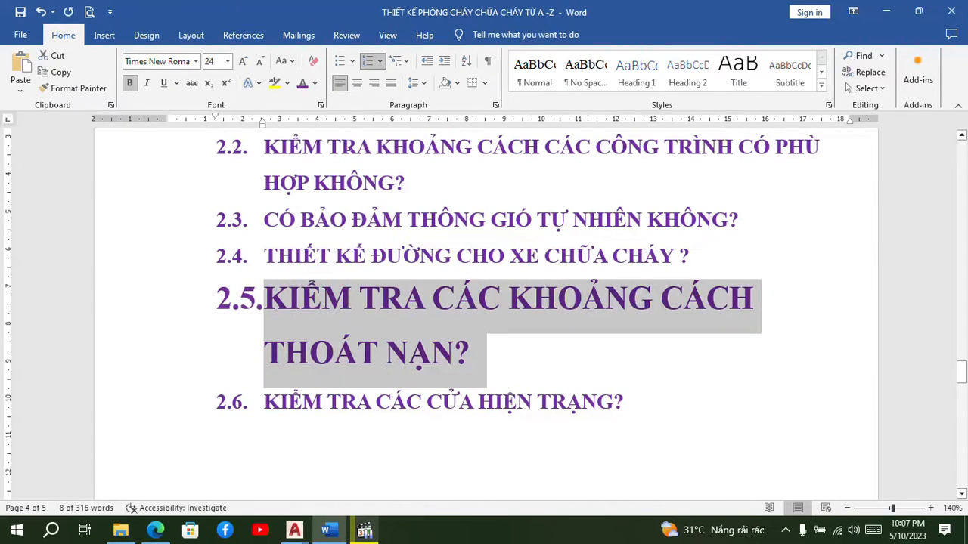
click(227, 62)
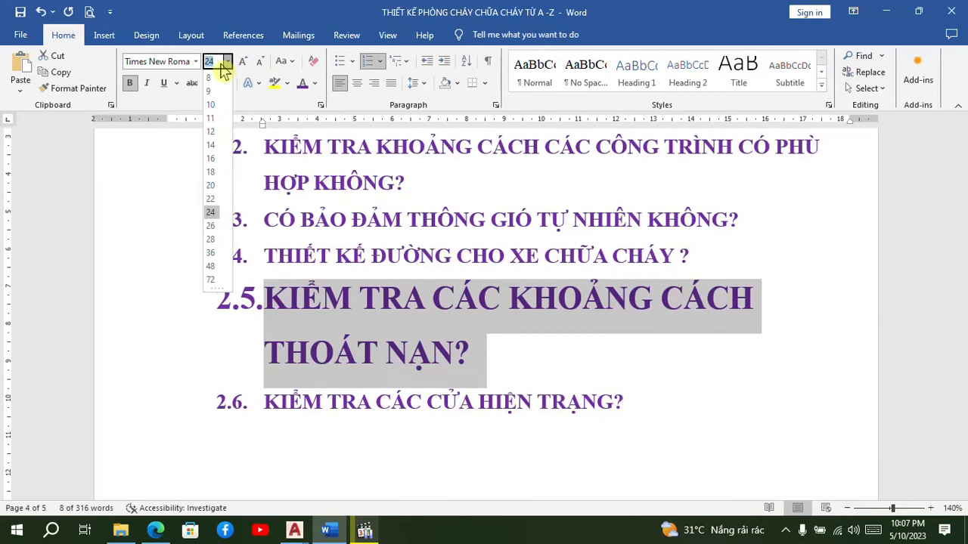
text(16)
key(Return)
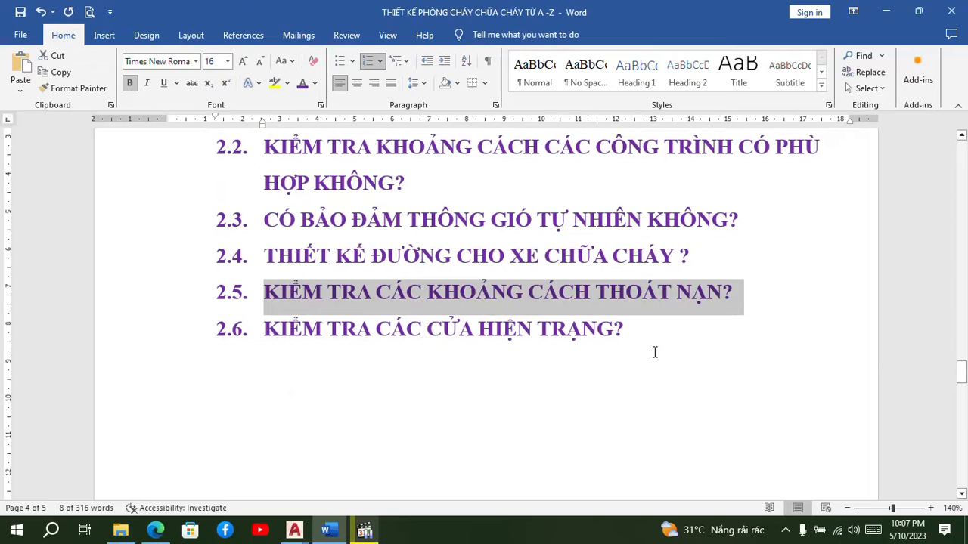
click(655, 352)
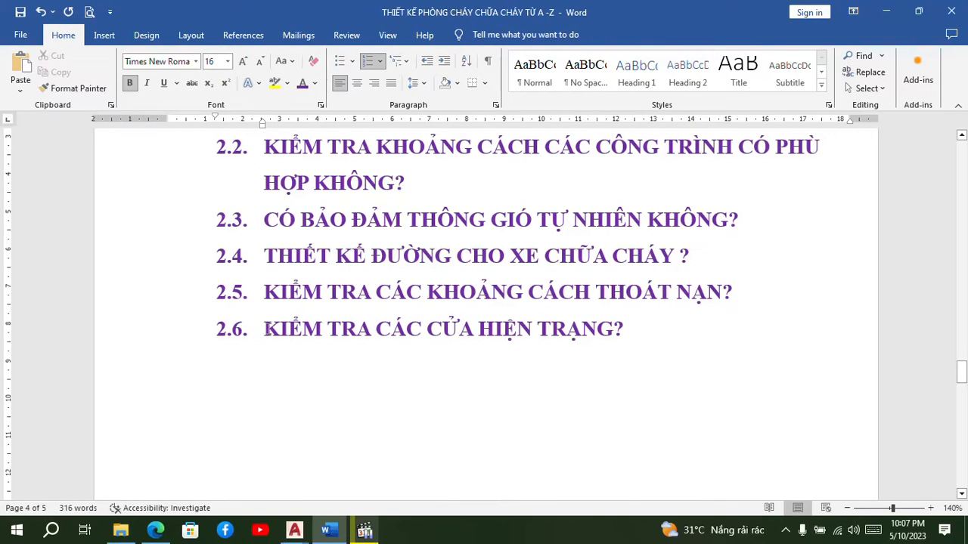
Format heading 2.6, "KIỂM TRA CÁC CỬA HIỆN TRẠNG?", in standard red at 24 pt.
drag(266, 330, 629, 330)
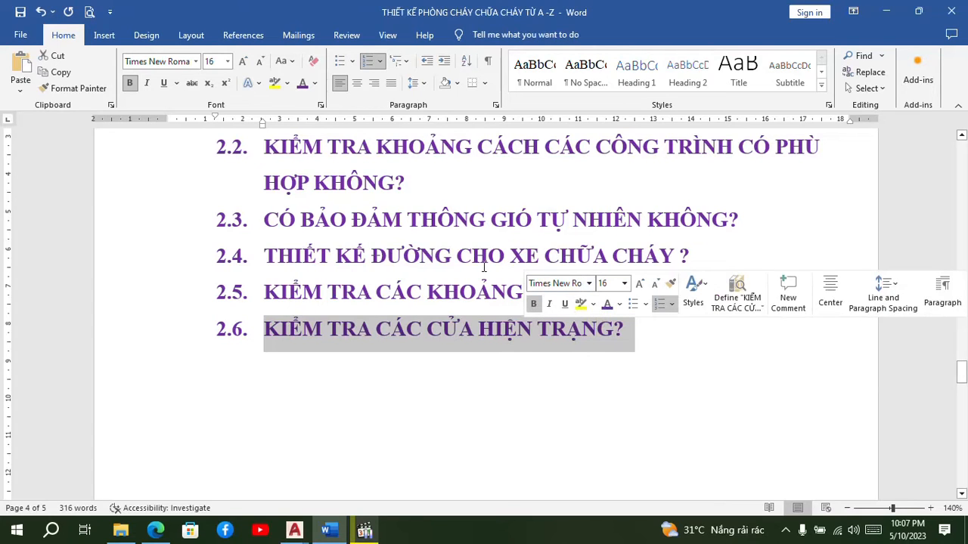
click(315, 85)
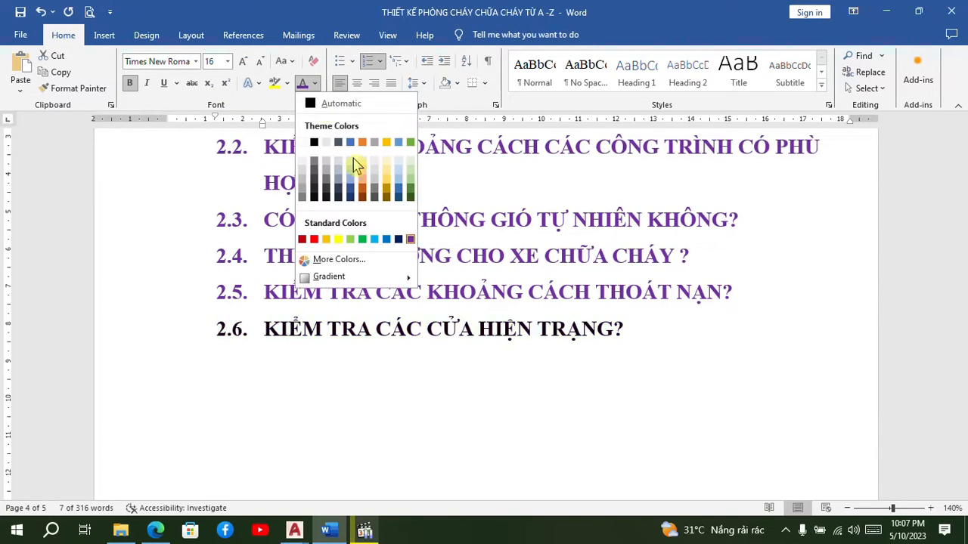
click(317, 239)
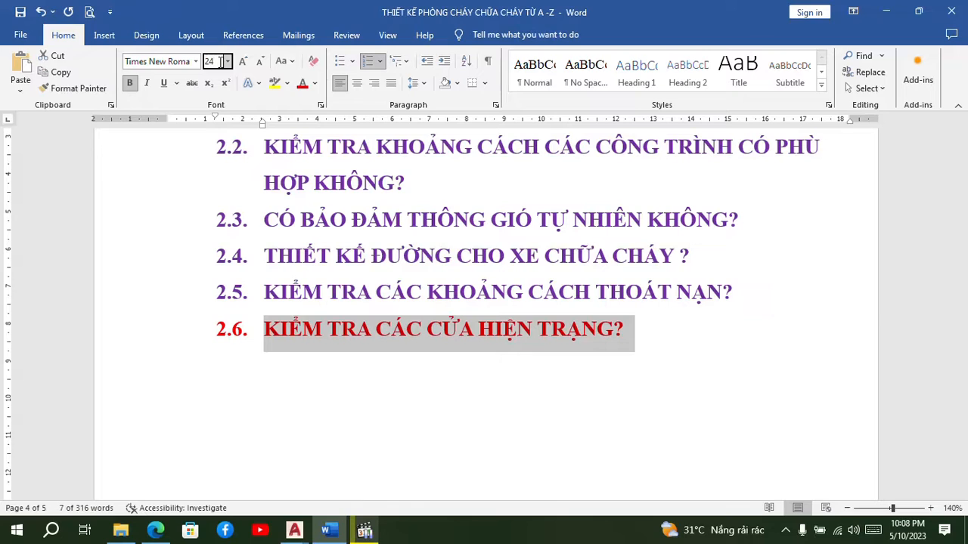
key(Return)
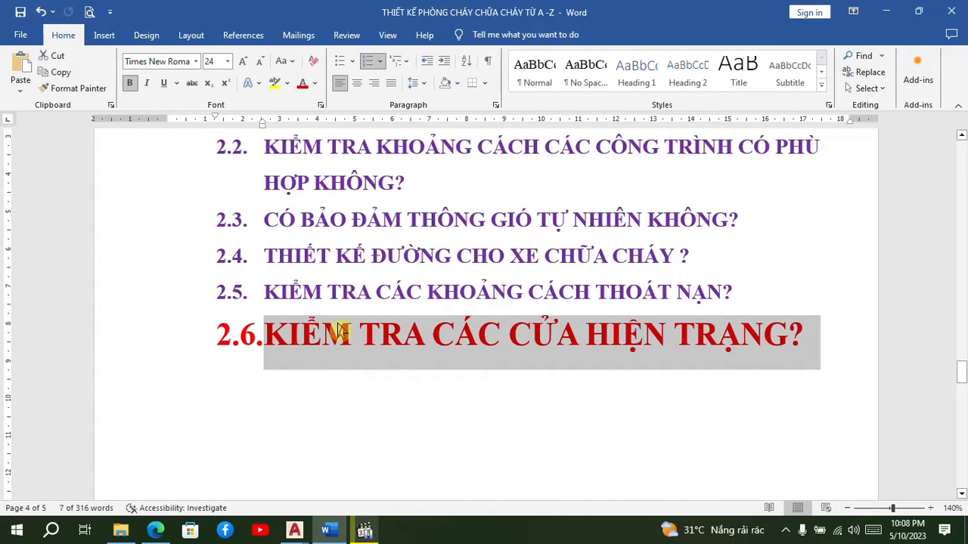
click(371, 334)
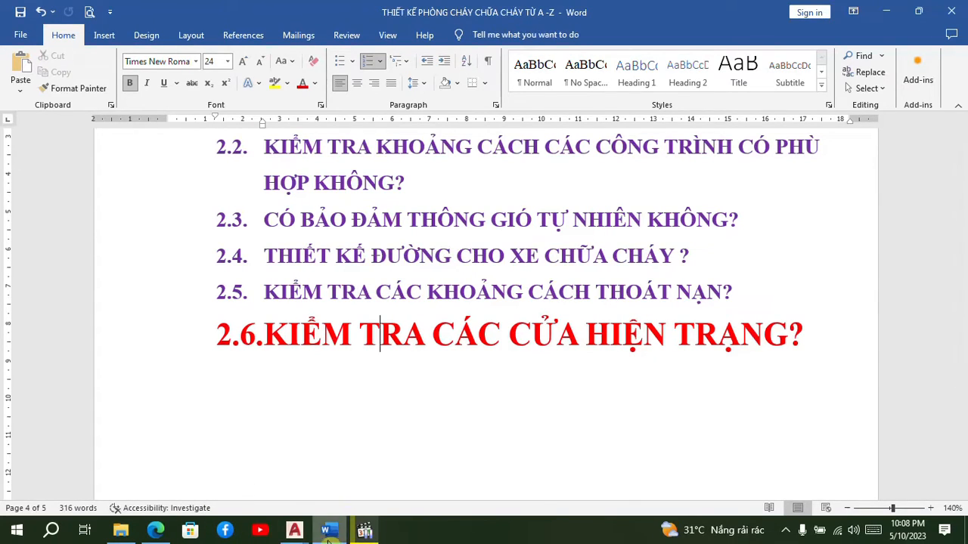
Switch to AutoCAD and examine door D1 between axes D and E on the warehouse no. 1 floor plan.
mouse_move(294, 530)
click(155, 478)
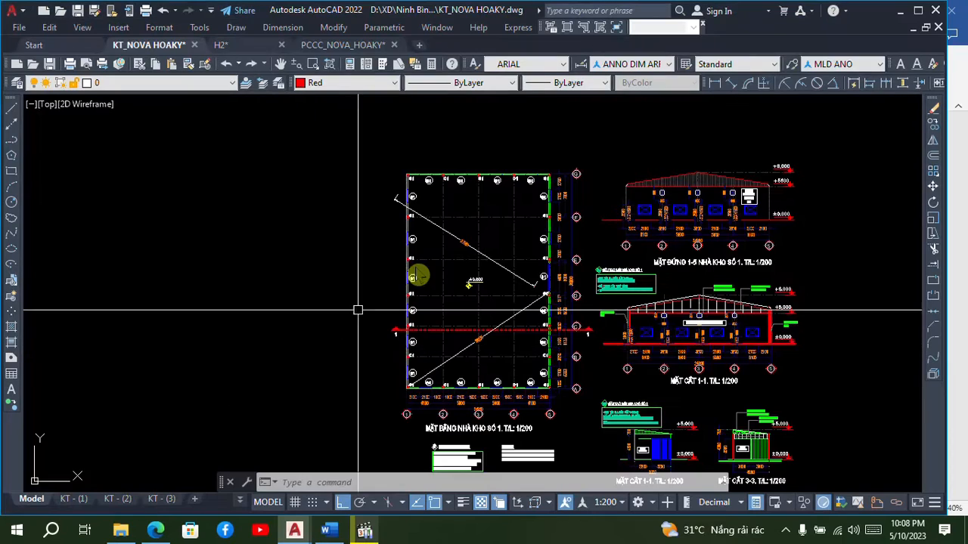
scroll(479, 264, down, 2)
scroll(471, 267, up, 4)
scroll(450, 310, up, 4)
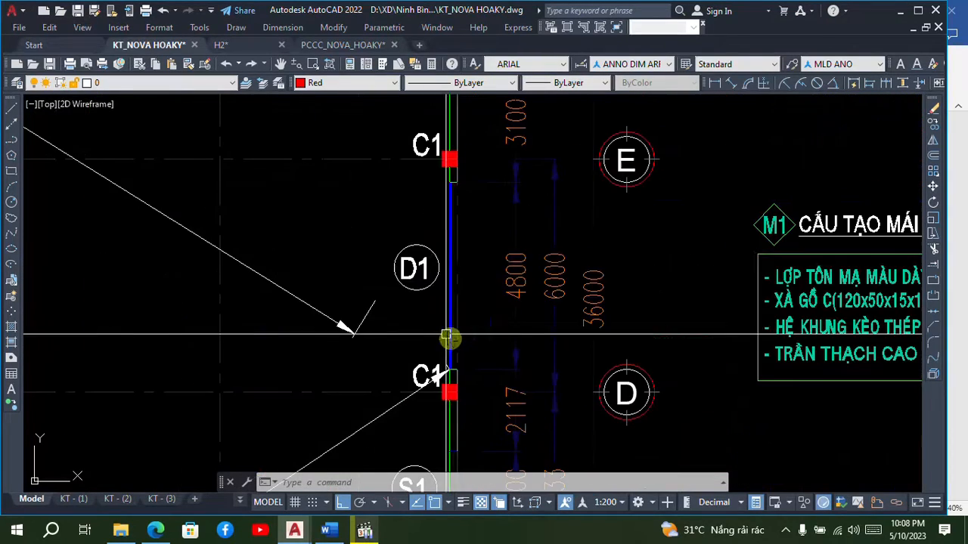
scroll(408, 261, down, 2)
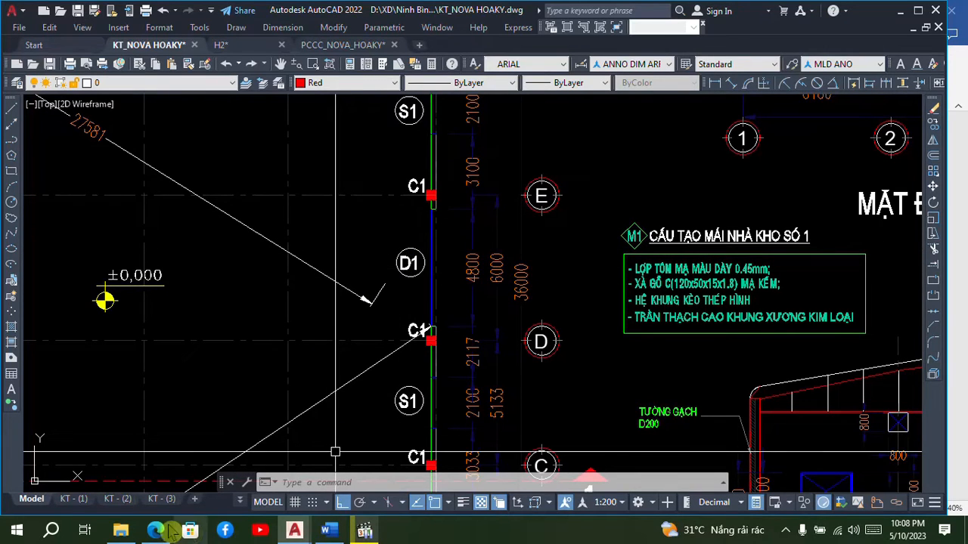
Open the site video 20230904_110132 from the NOVA-HOAKY folder and pause it to inspect the warehouse's existing roller door.
click(121, 530)
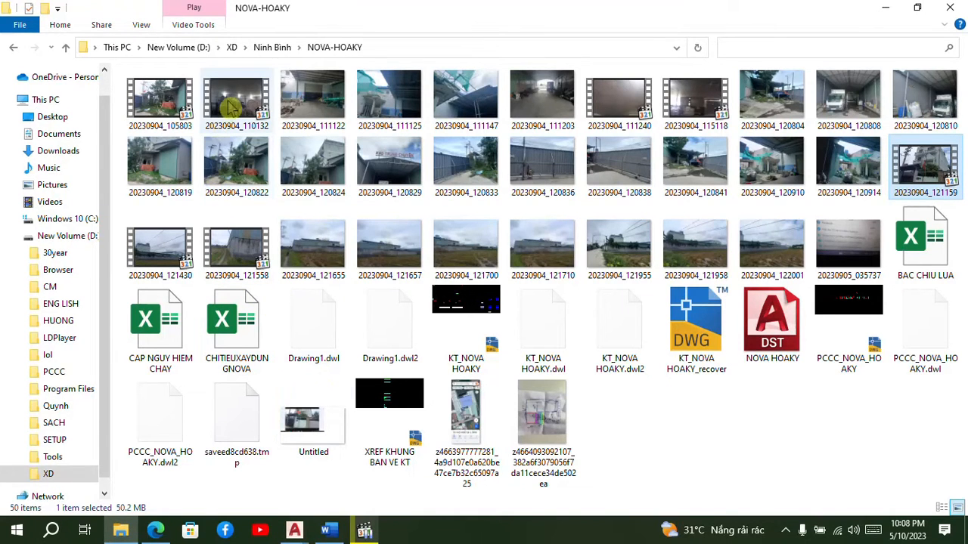
click(302, 106)
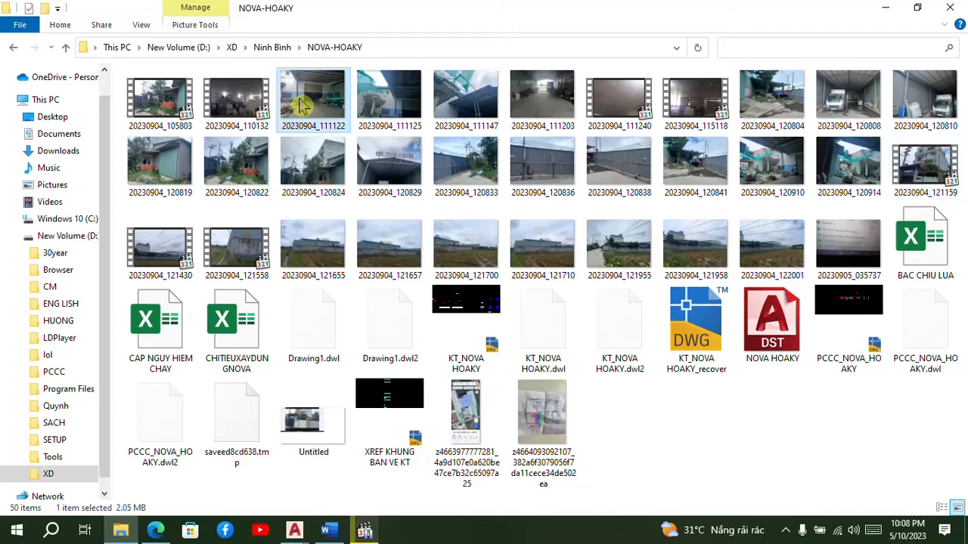
click(232, 106)
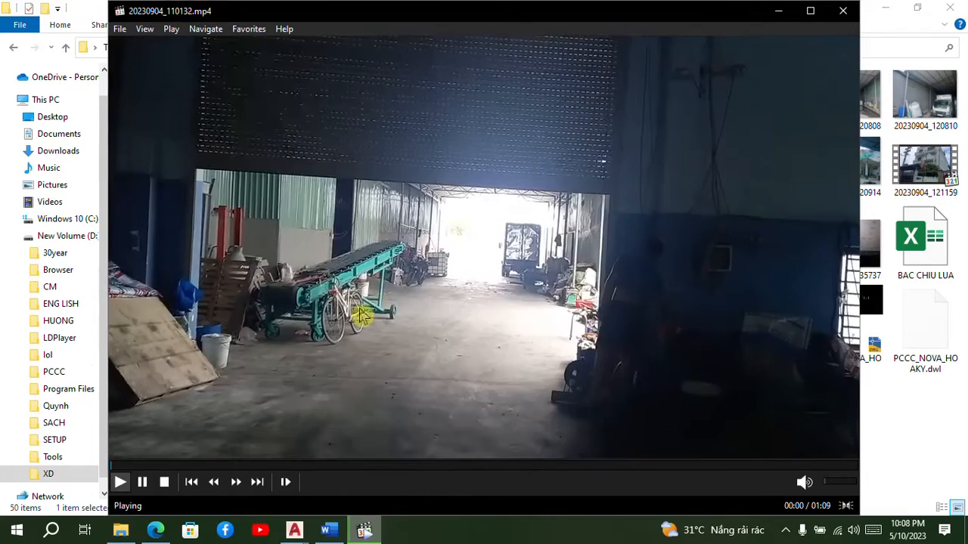
click(411, 301)
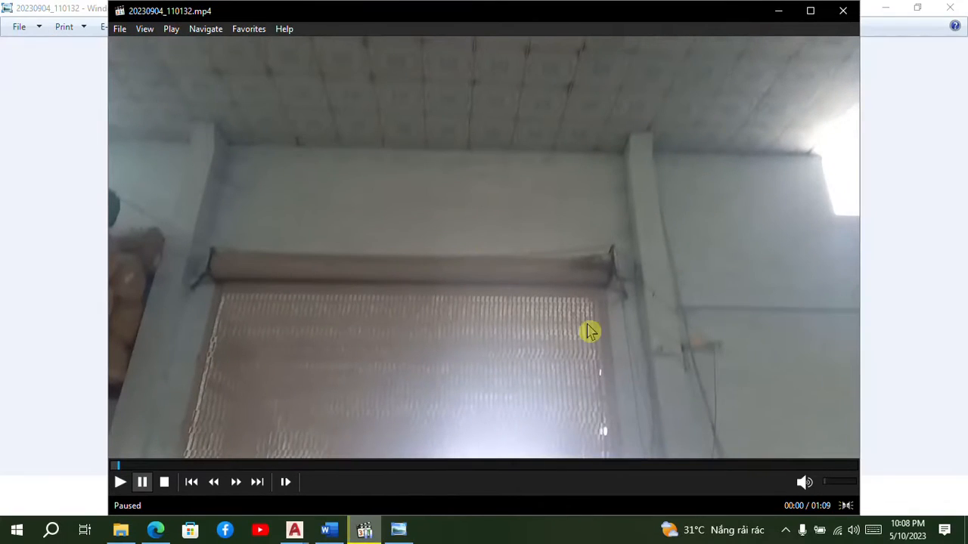
Replay the site video 20230904_110132 from the start and inspect the warehouse's existing roller door.
click(116, 466)
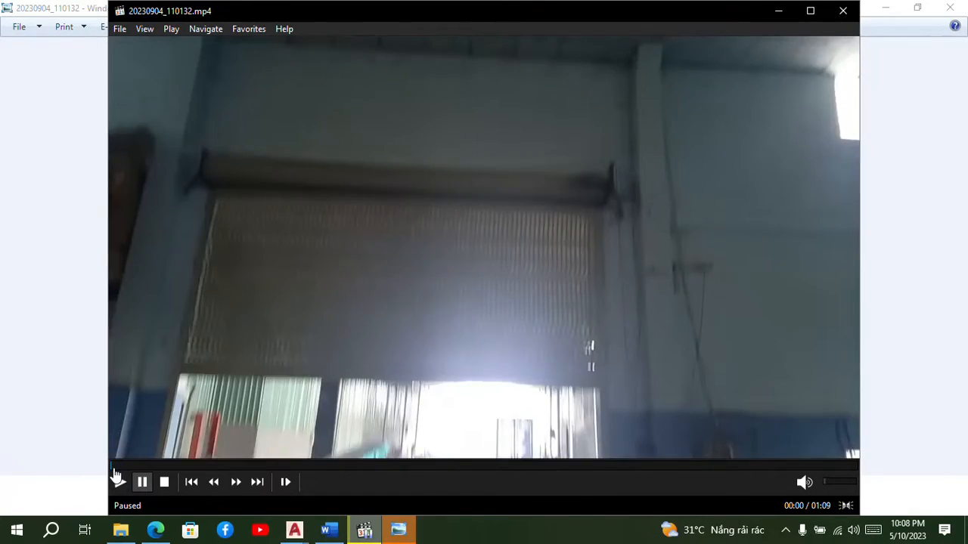
click(392, 283)
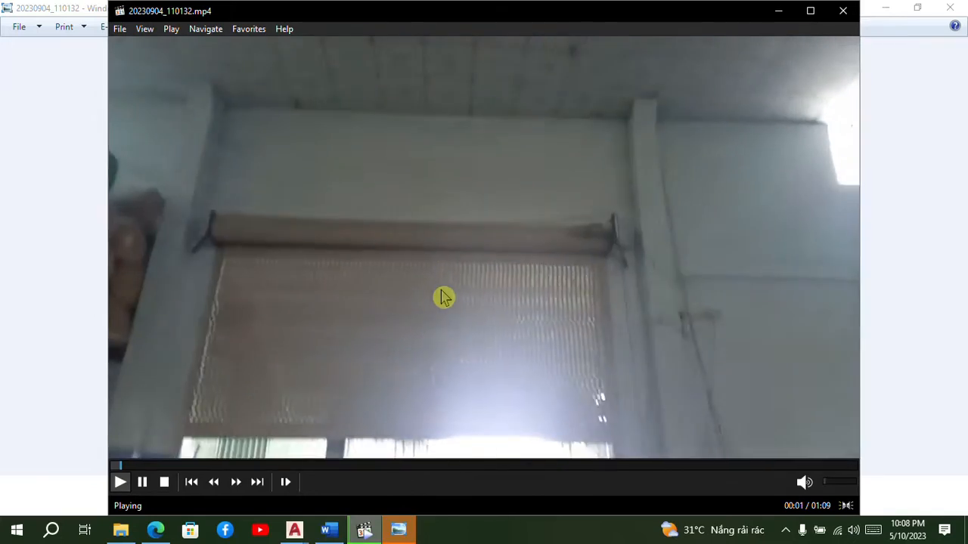
click(443, 300)
click(447, 291)
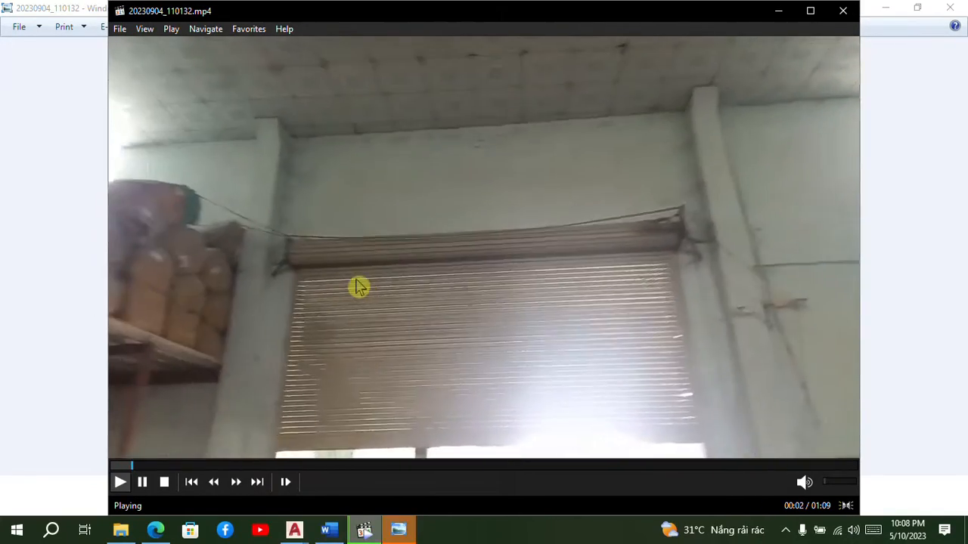
click(359, 286)
Switch to the KT_NOVA HOAKY drawing in AutoCAD and examine the elevation 1-5 and section 1-1 of warehouse no. 1.
mouse_move(294, 529)
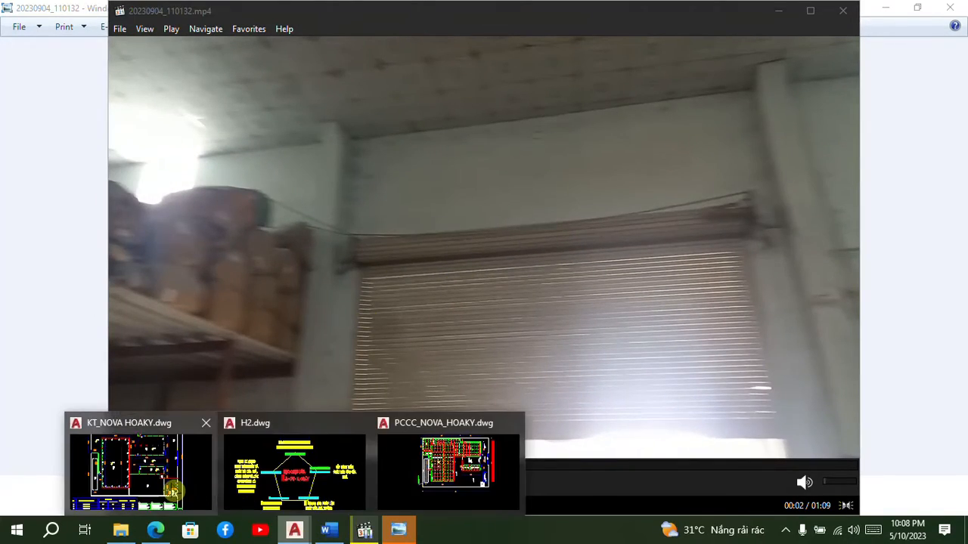
click(140, 469)
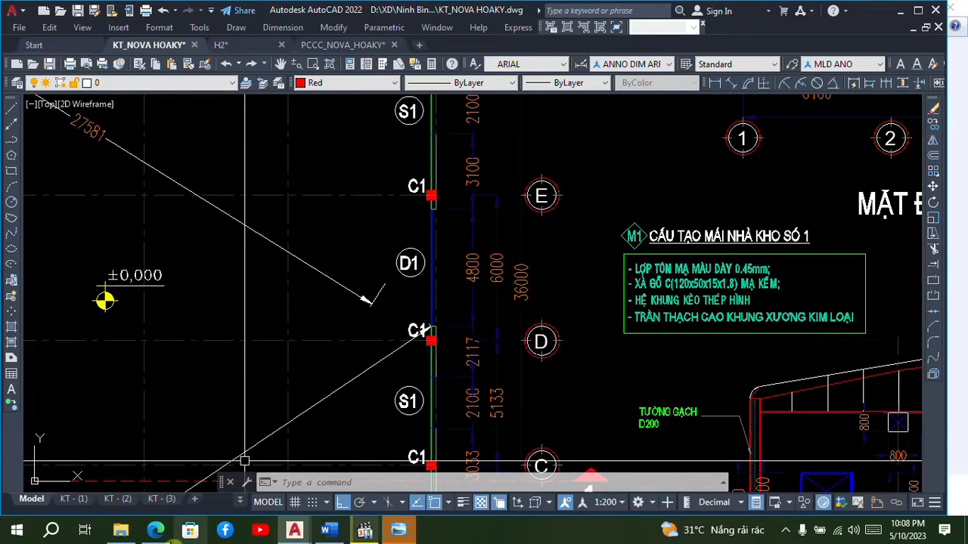
scroll(295, 309, down, 4)
middle_drag(514, 169, 408, 205)
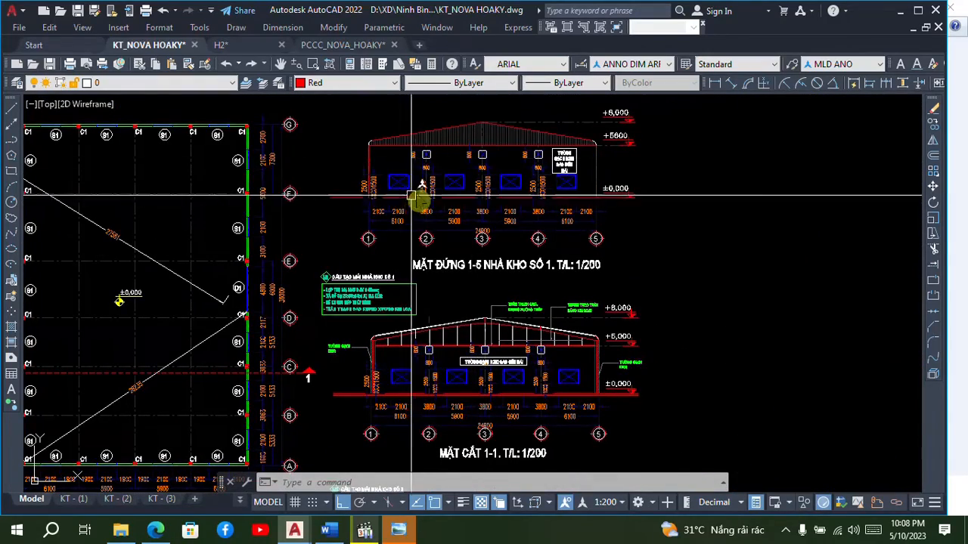
scroll(412, 195, up, 4)
scroll(479, 204, down, 8)
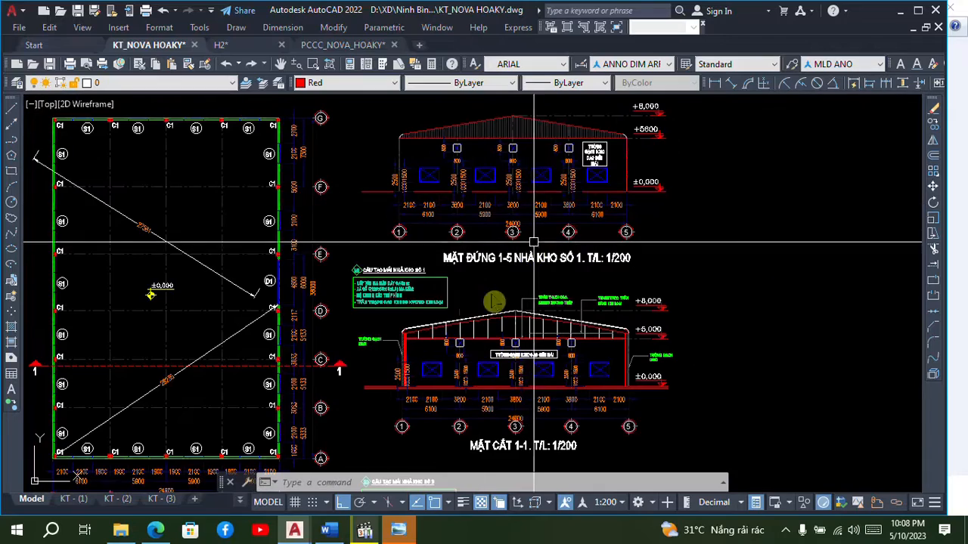
middle_drag(699, 261, 656, 261)
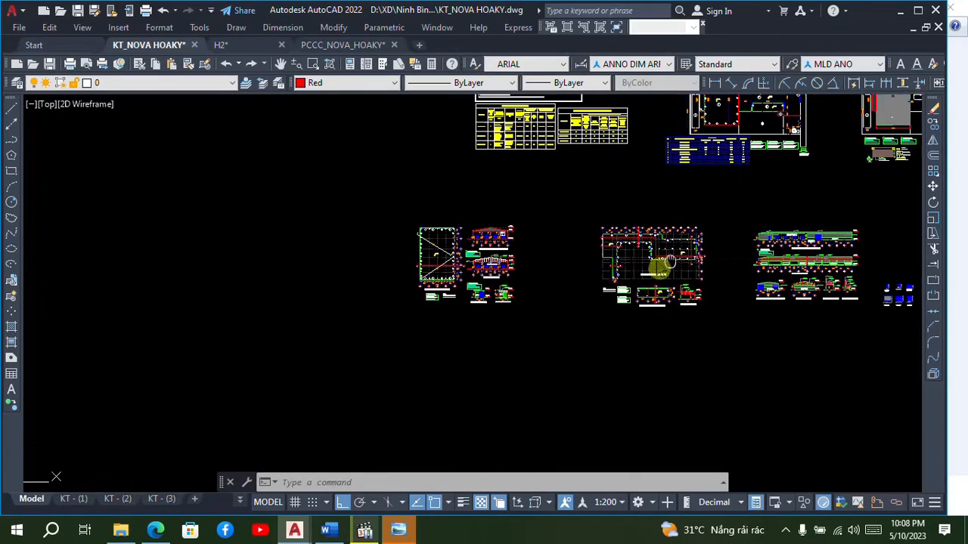
Examine the wall openings on the floor plan of warehouse no. 2.
scroll(649, 260, up, 6)
scroll(575, 255, up, 4)
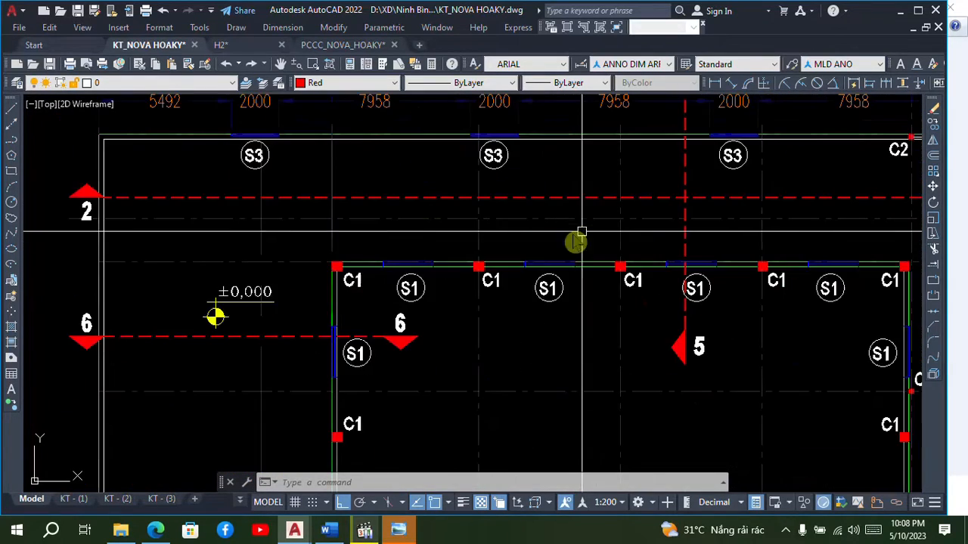
scroll(376, 235, down, 5)
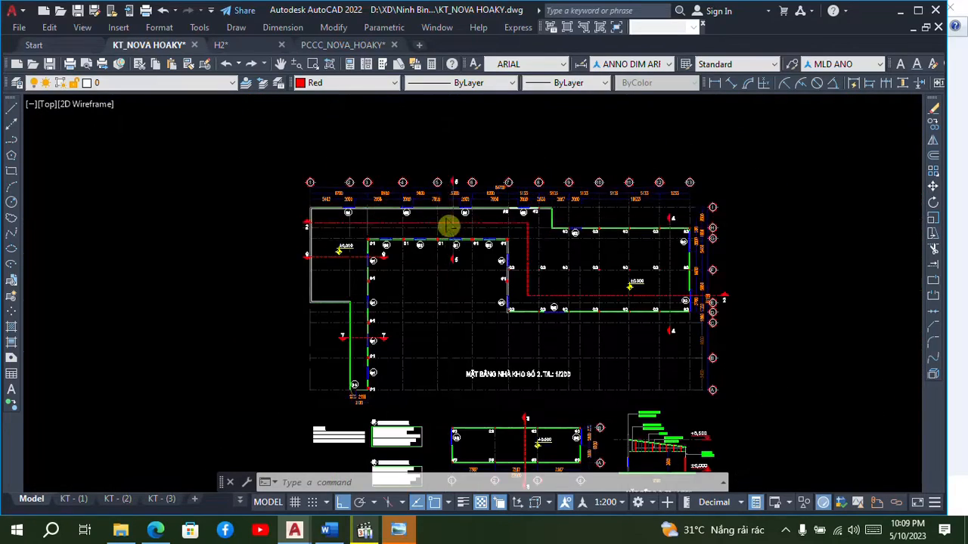
scroll(447, 222, down, 2)
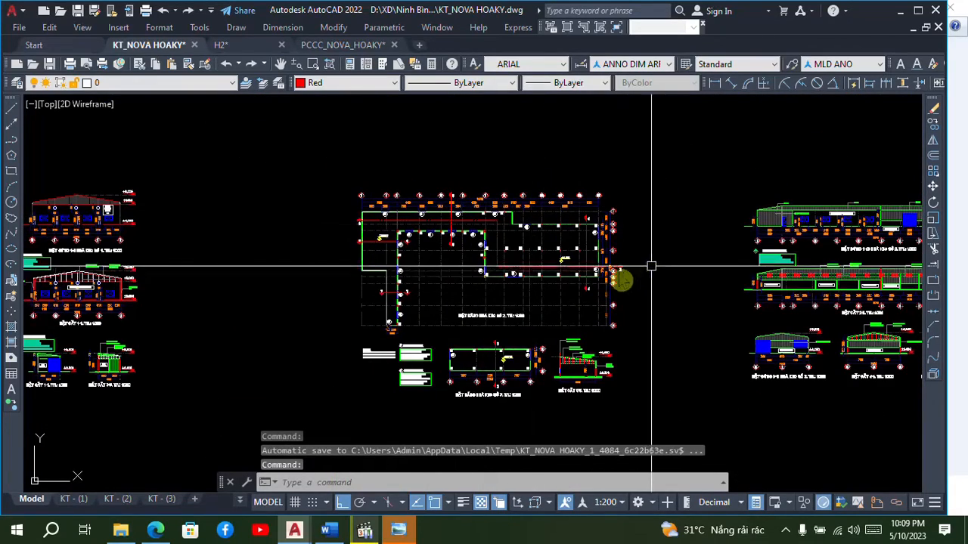
scroll(522, 280, up, 5)
scroll(538, 273, down, 5)
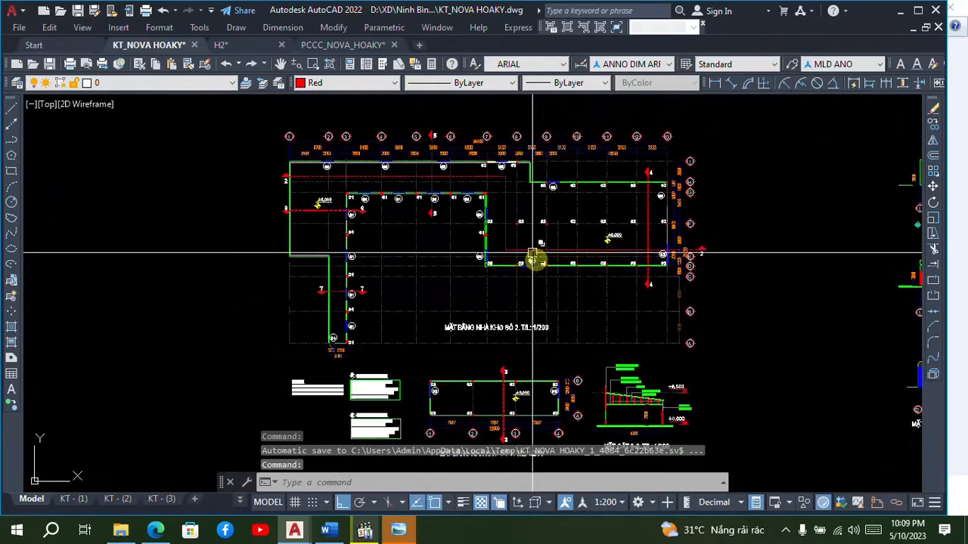
scroll(530, 251, down, 4)
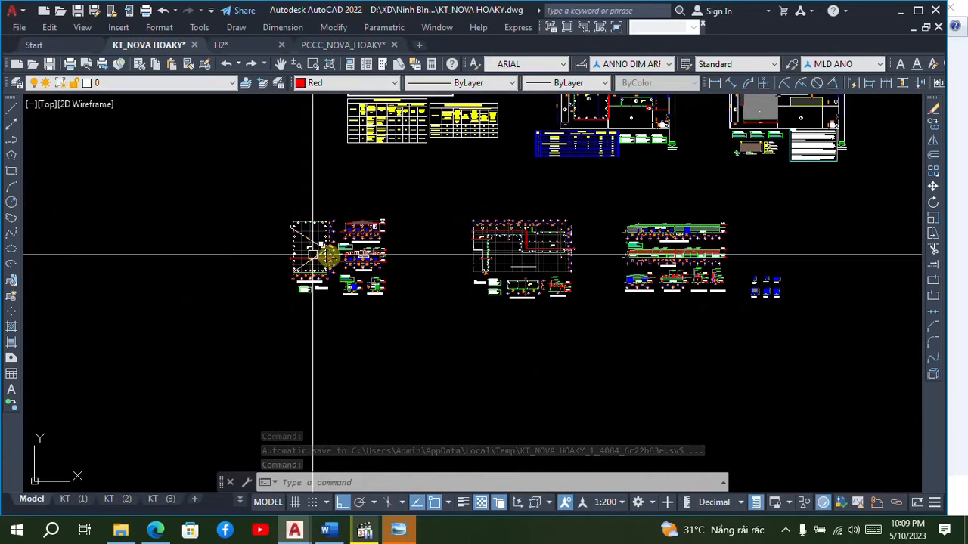
Examine doors D1, D2 and D4 of buildings 1, 2 and 3 on the overall site plan.
scroll(527, 170, up, 6)
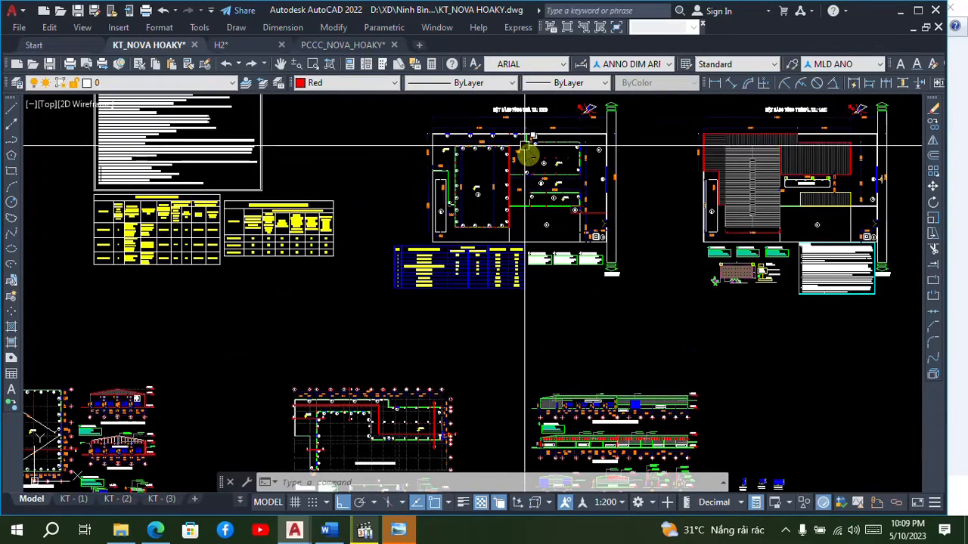
scroll(525, 163, up, 6)
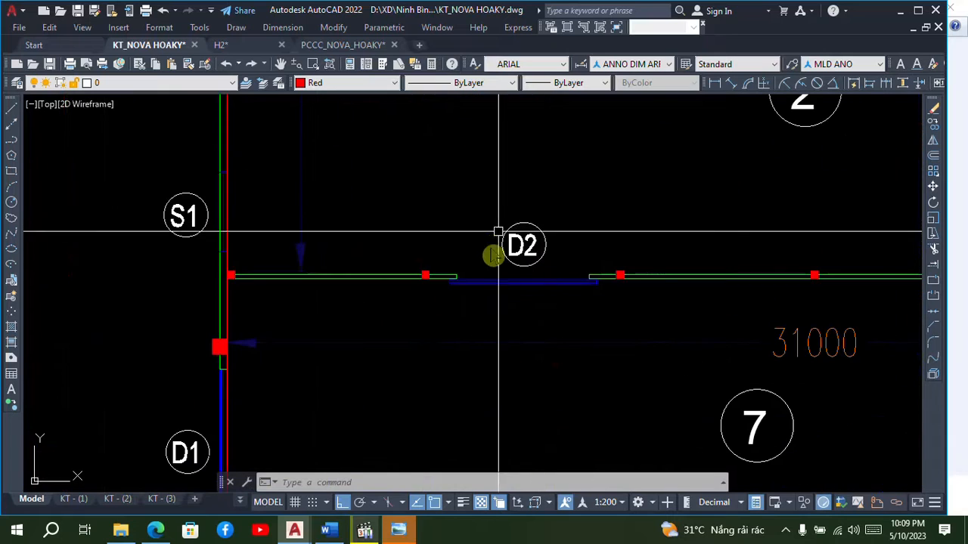
scroll(525, 257, down, 5)
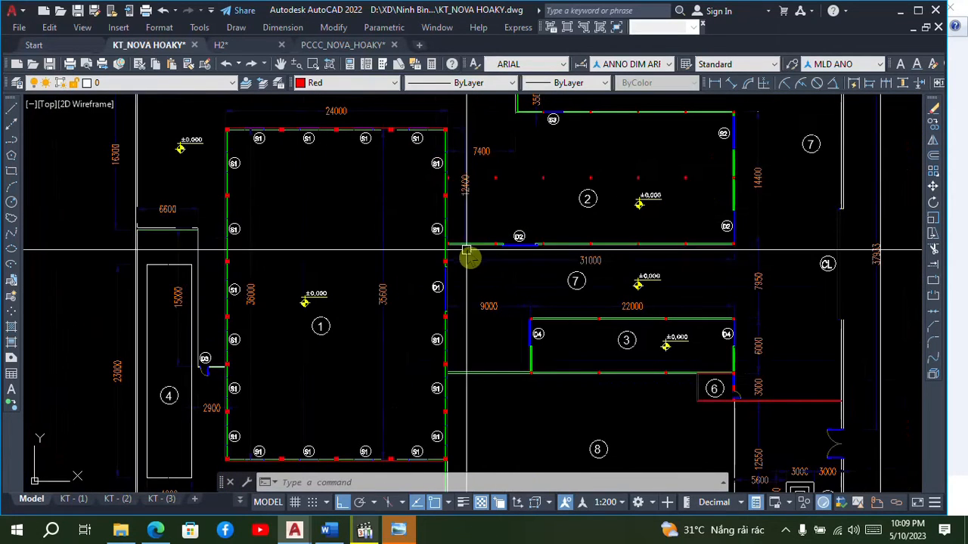
scroll(450, 261, down, 2)
scroll(439, 253, up, 5)
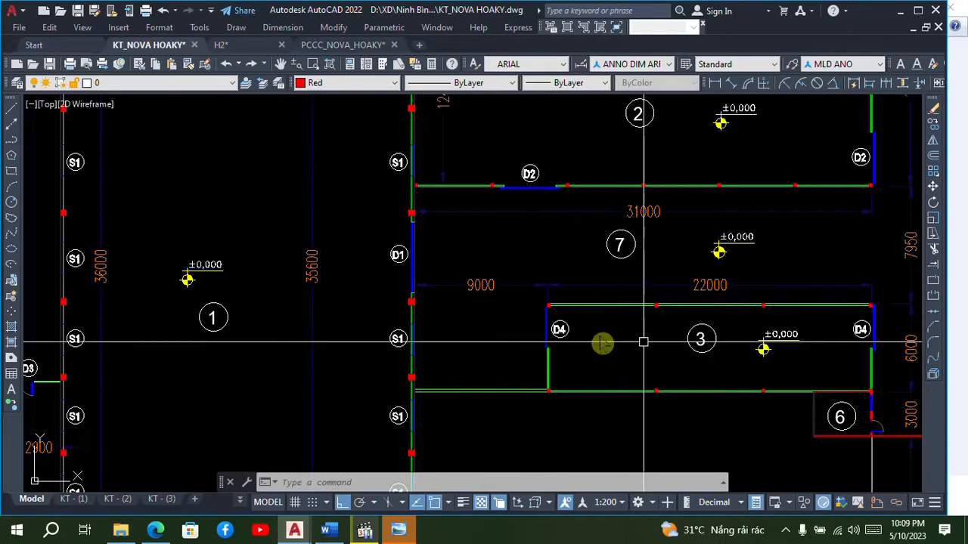
scroll(571, 336, up, 4)
scroll(478, 285, down, 4)
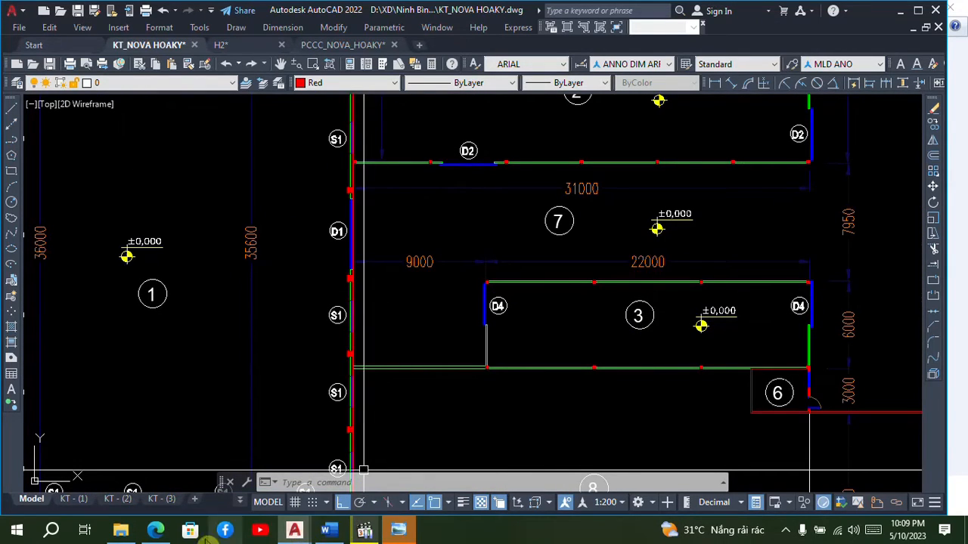
Open the site video 20230904_111240 from the NOVA-HOAKY folder and pause it to inspect the warehouse's existing sliding door.
click(133, 533)
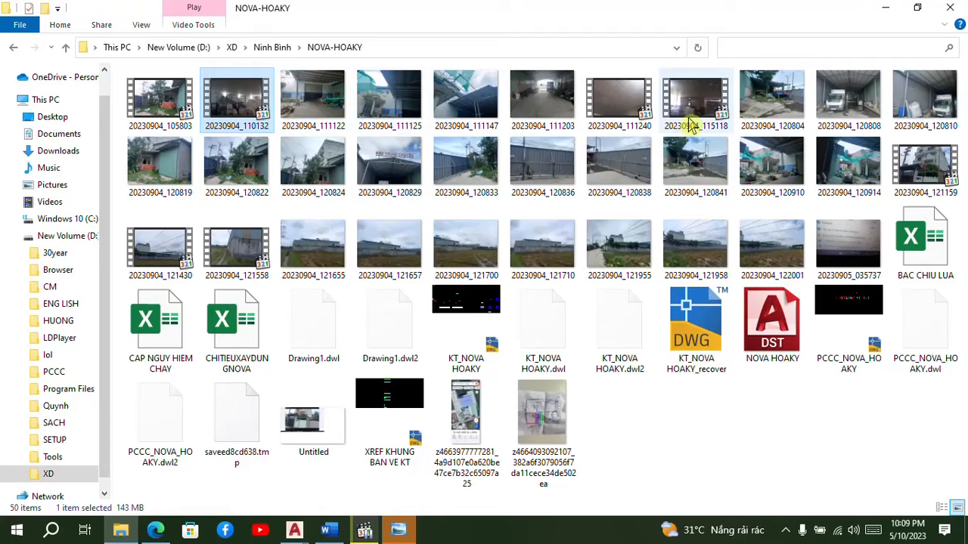
click(626, 110)
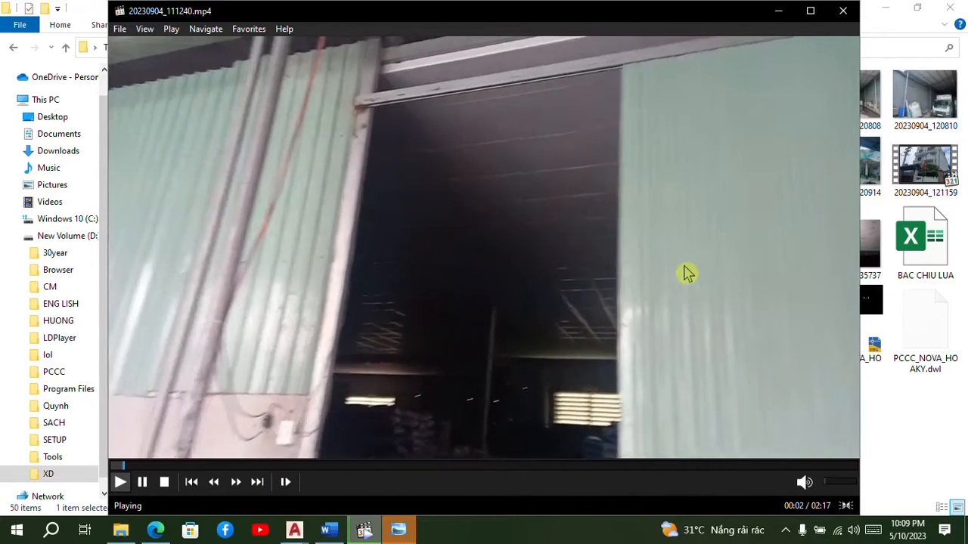
click(599, 272)
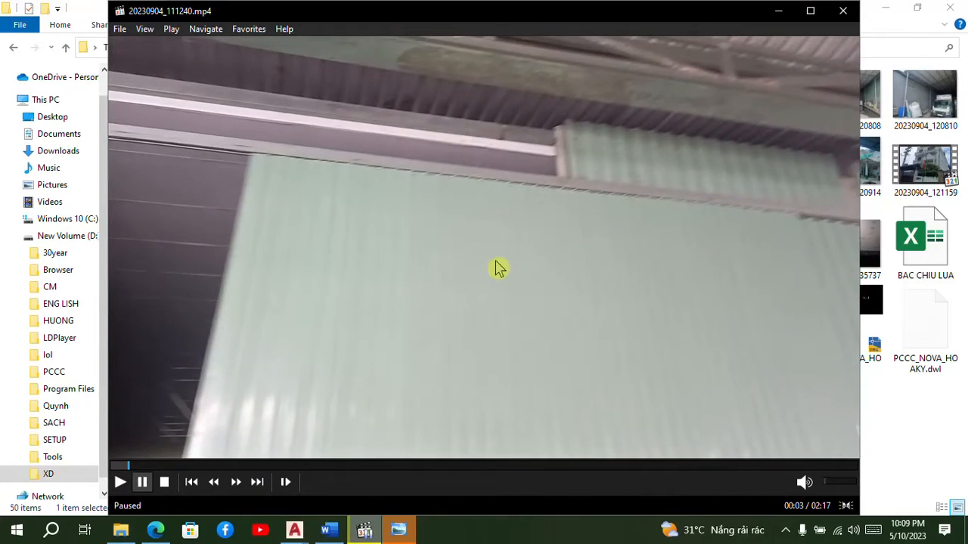
click(500, 270)
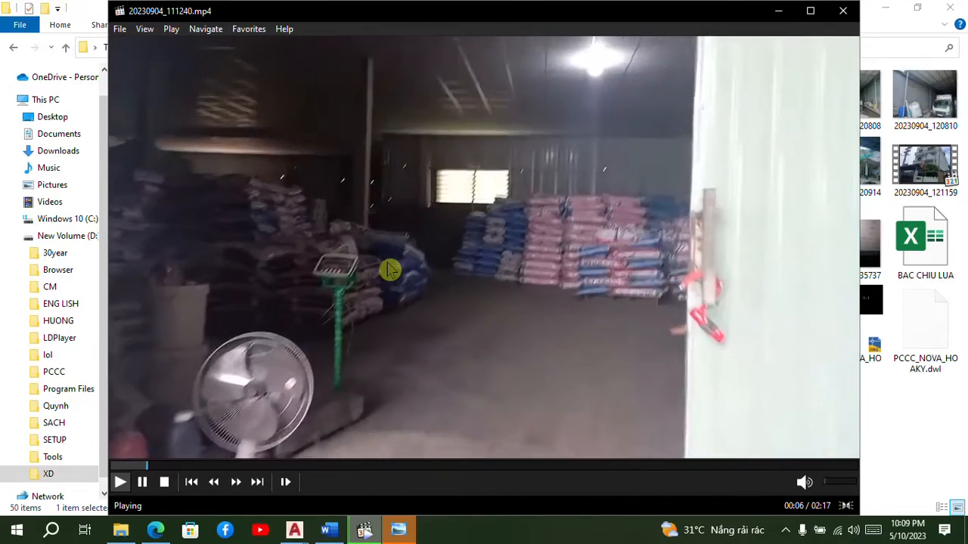
click(266, 380)
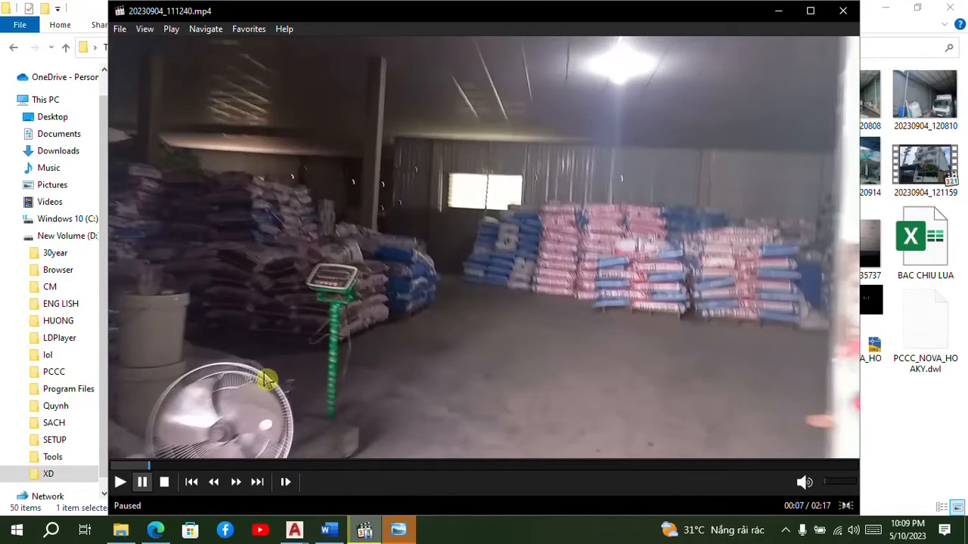
Switch to the Word outline and review heading 2.6 on checking the existing doors.
click(121, 530)
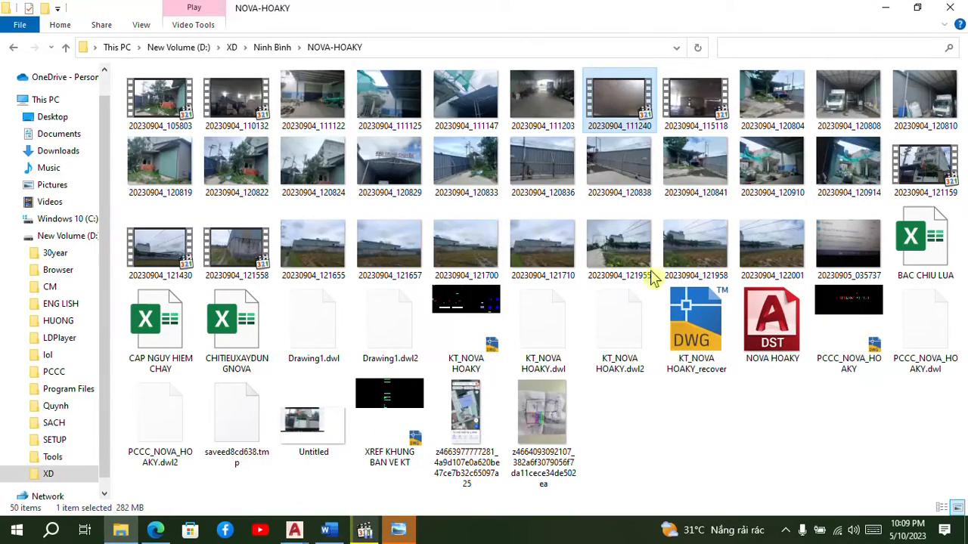
mouse_move(331, 532)
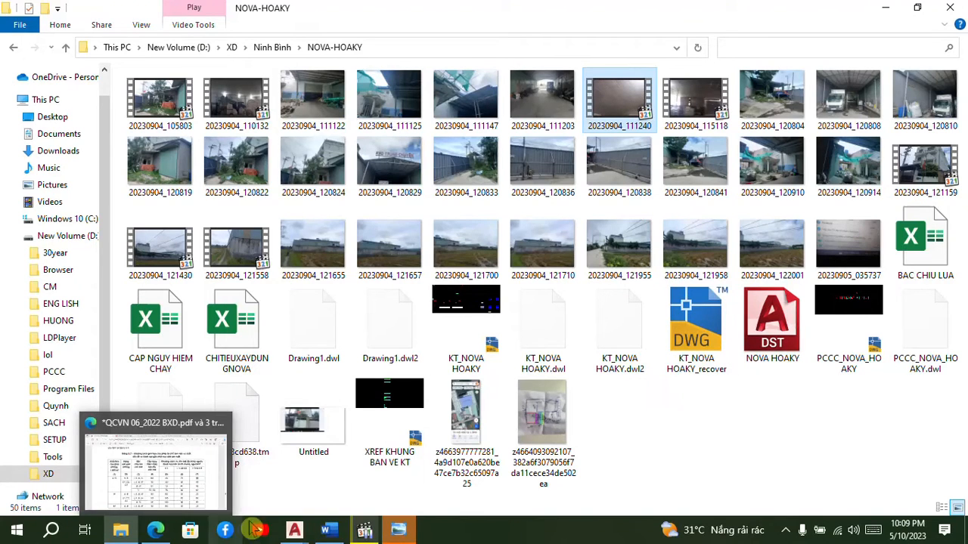
mouse_move(163, 533)
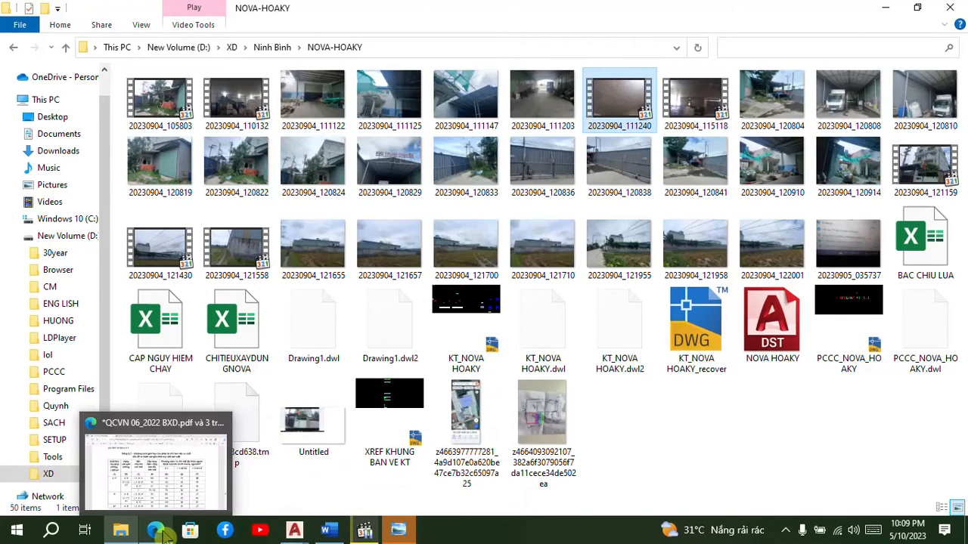
click(171, 517)
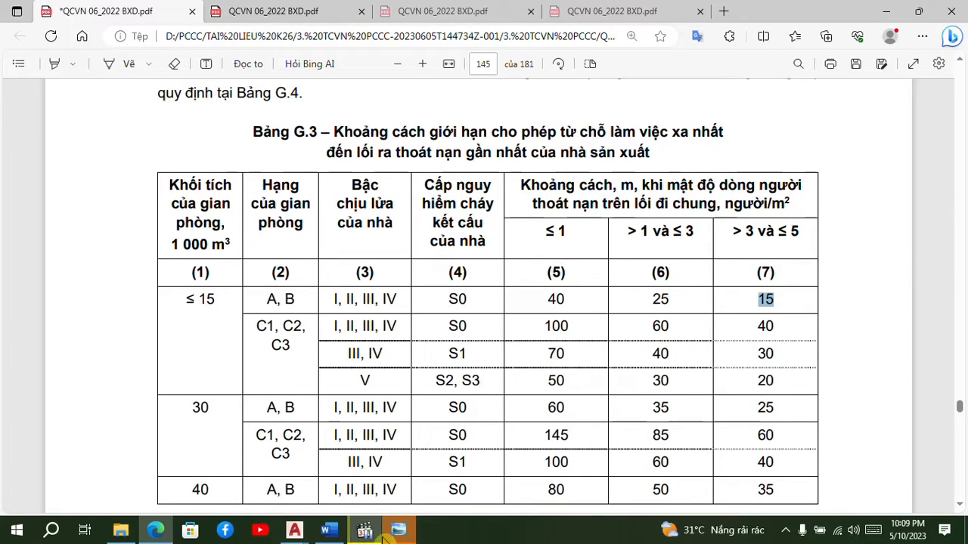
click(327, 531)
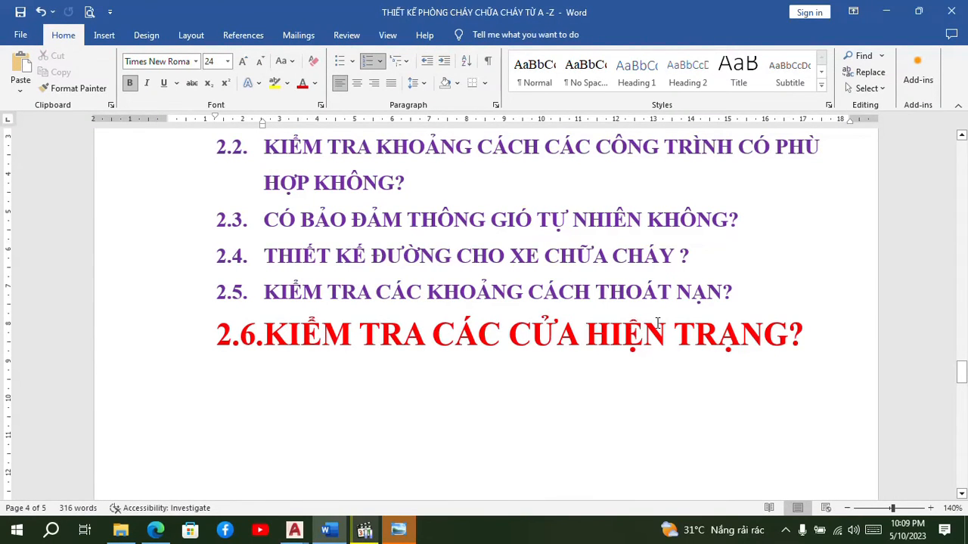
Switch to the QCVN 06_2022 BXD PDF in Edge, search for clause "3.2.3", and clear and close the search.
mouse_move(163, 533)
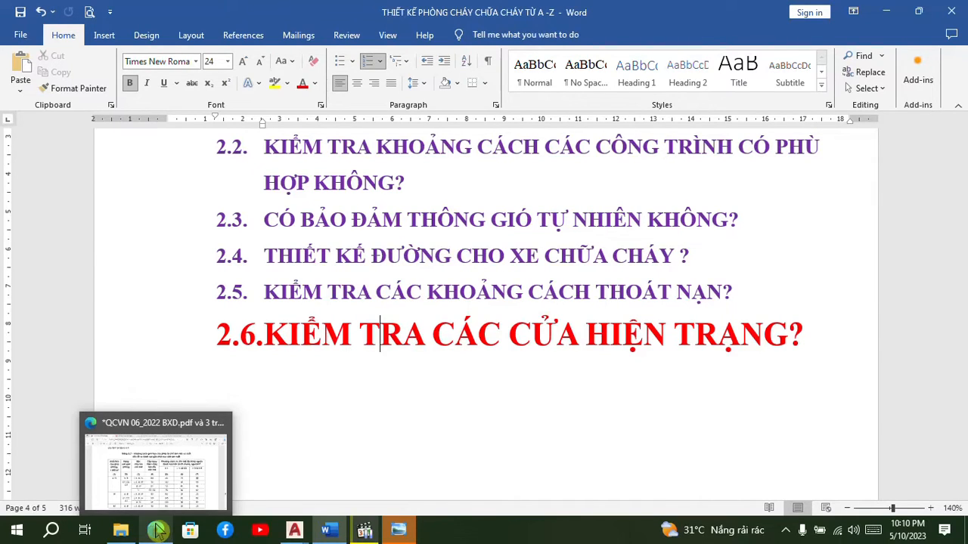
click(157, 531)
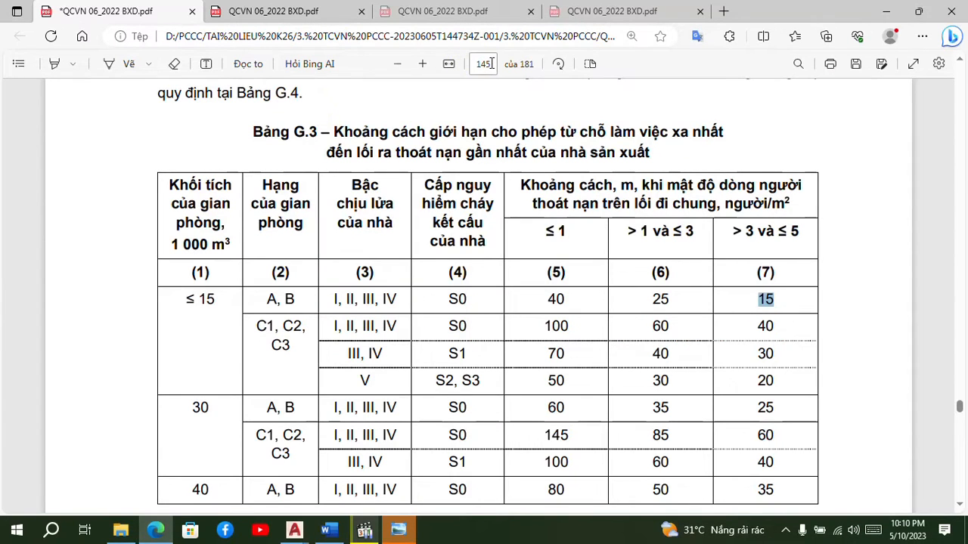
click(797, 64)
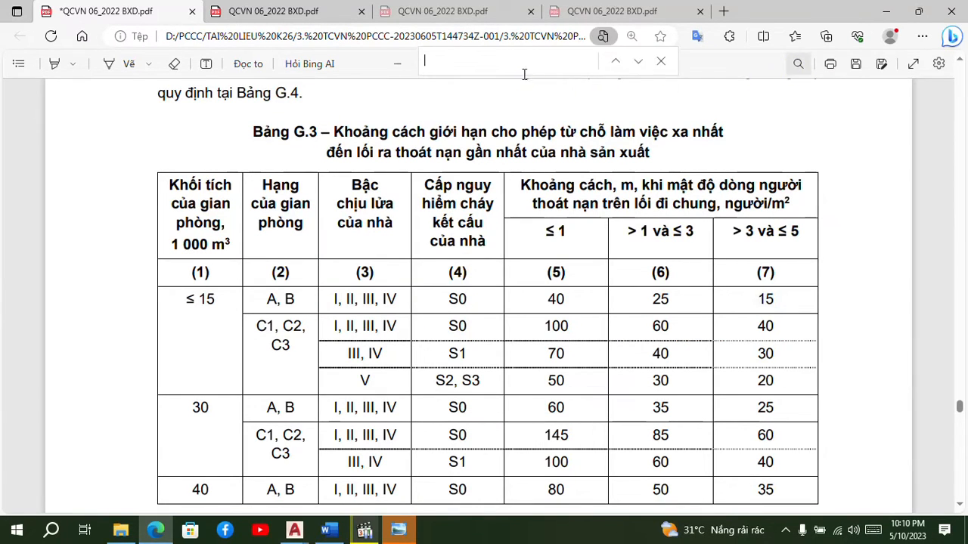
text(3.)
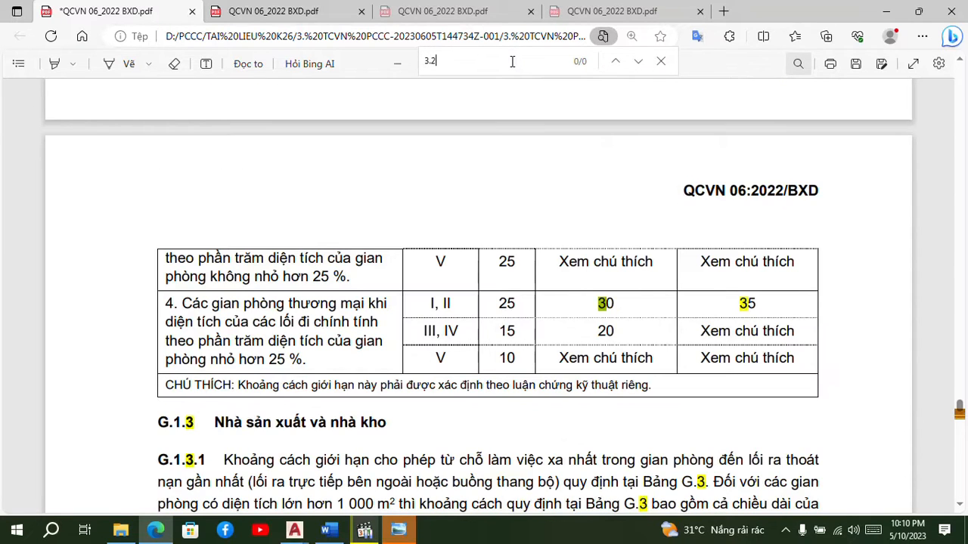
text(2.3)
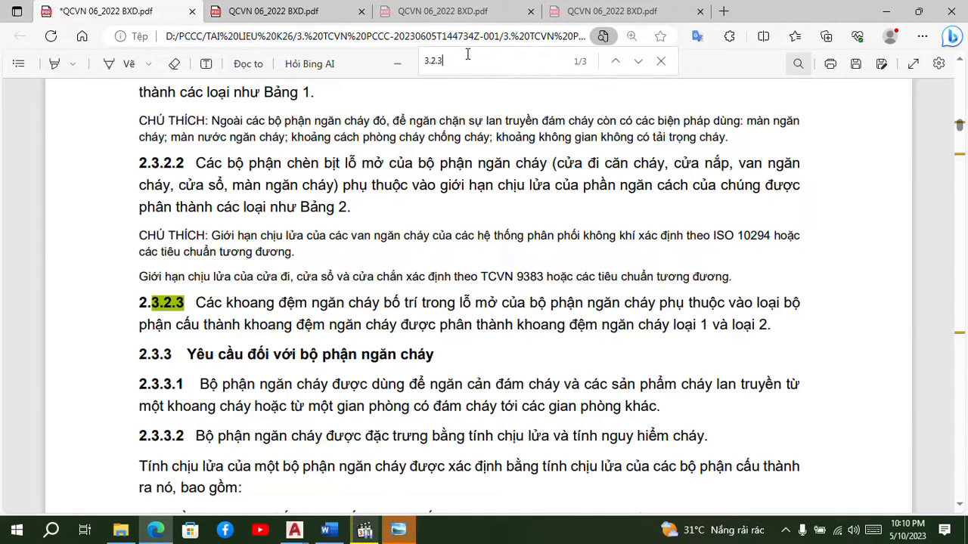
key(BackSpace)
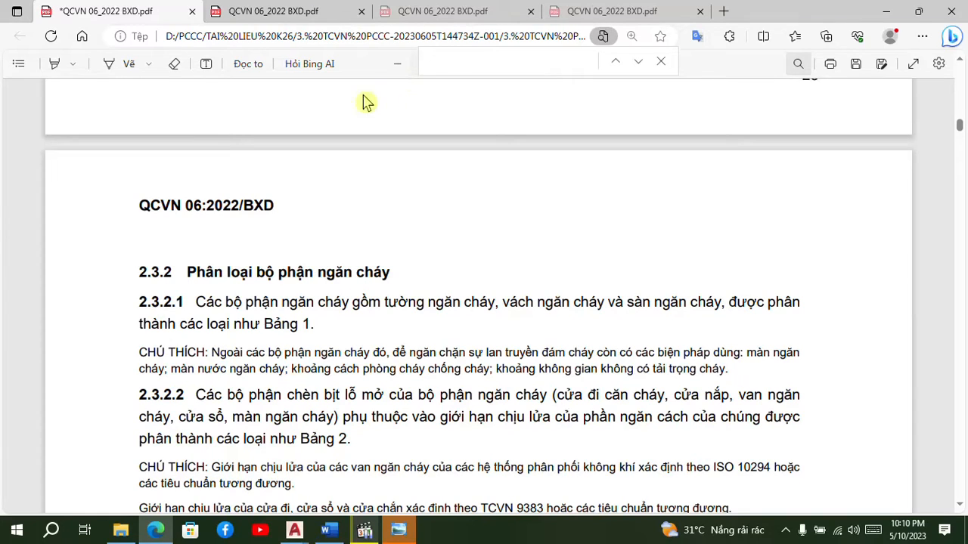
click(798, 63)
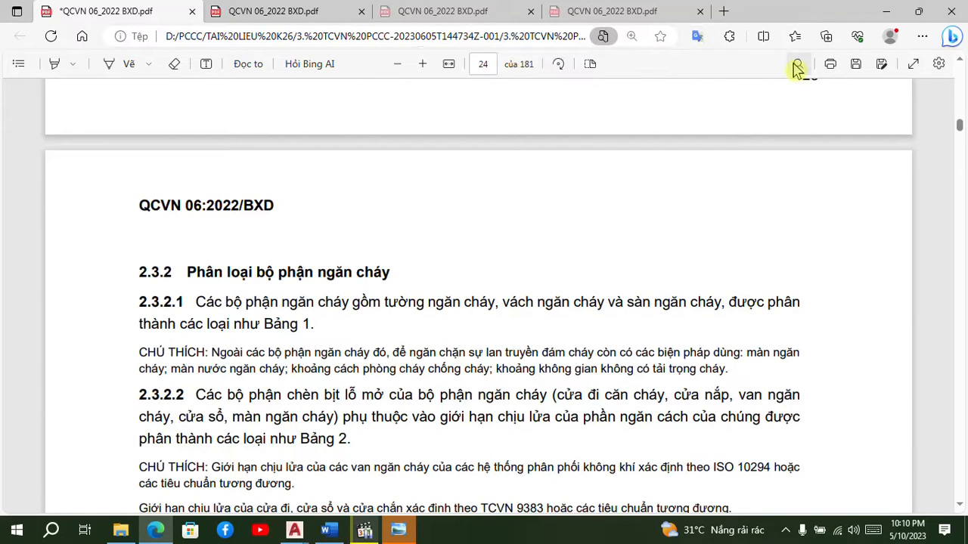
Go to page 37 of the QCVN 06:2022/BXD PDF and highlight the first sentence of clause 3.2.3 in yellow.
click(482, 63)
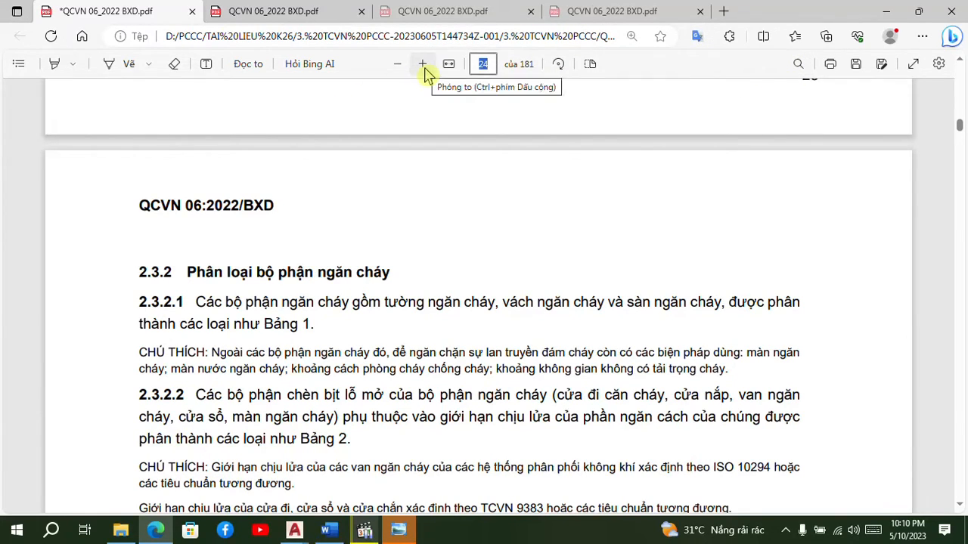
text(37)
key(Return)
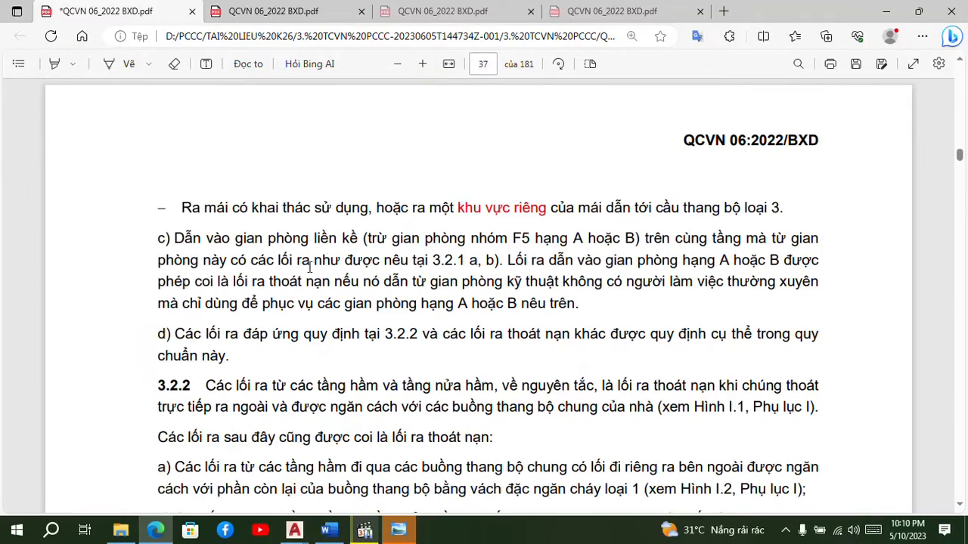
scroll(268, 246, down, 8)
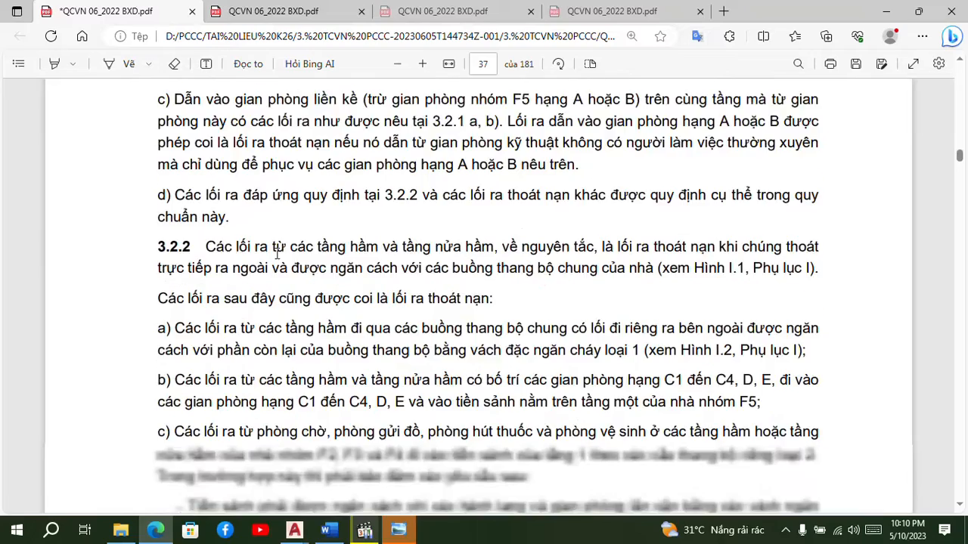
scroll(277, 254, down, 2)
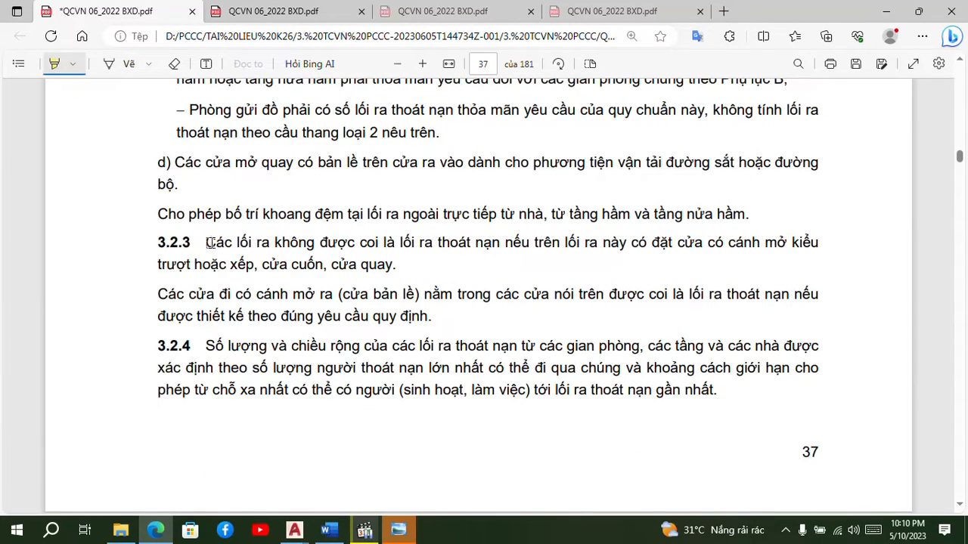
drag(209, 242, 354, 253)
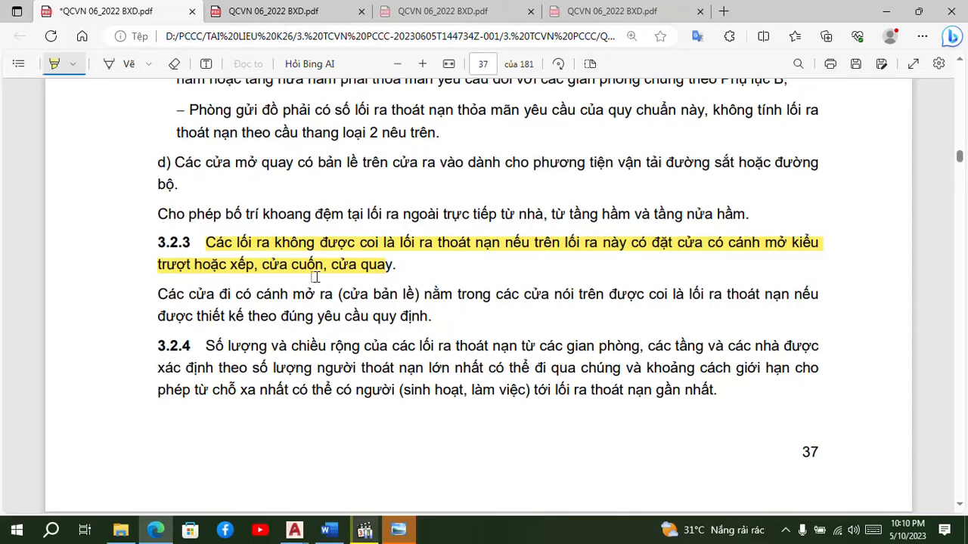
Switch to the KT_NOVA HOAKY drawing in AutoCAD and examine door D1 of building 1 on the overall site plan.
click(294, 530)
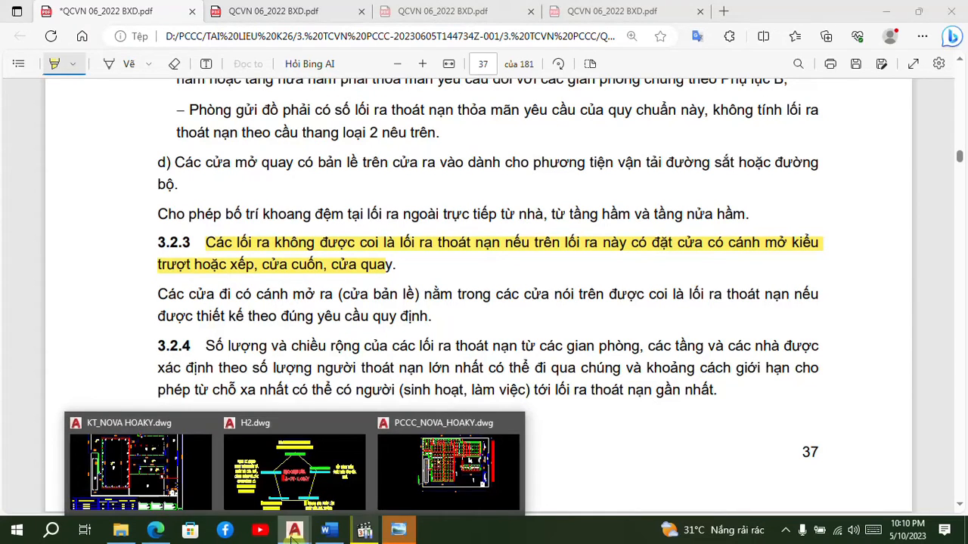
click(162, 495)
scroll(356, 299, down, 5)
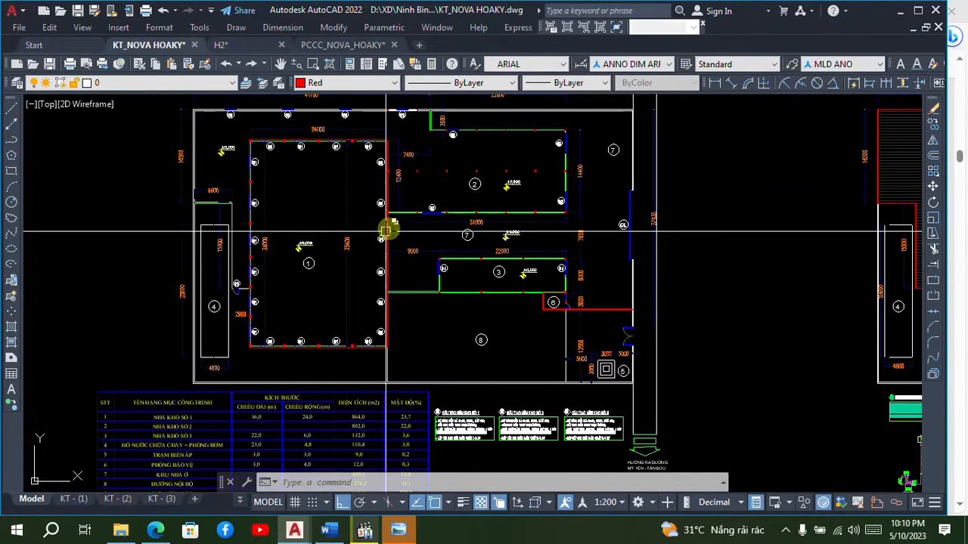
scroll(373, 243, up, 5)
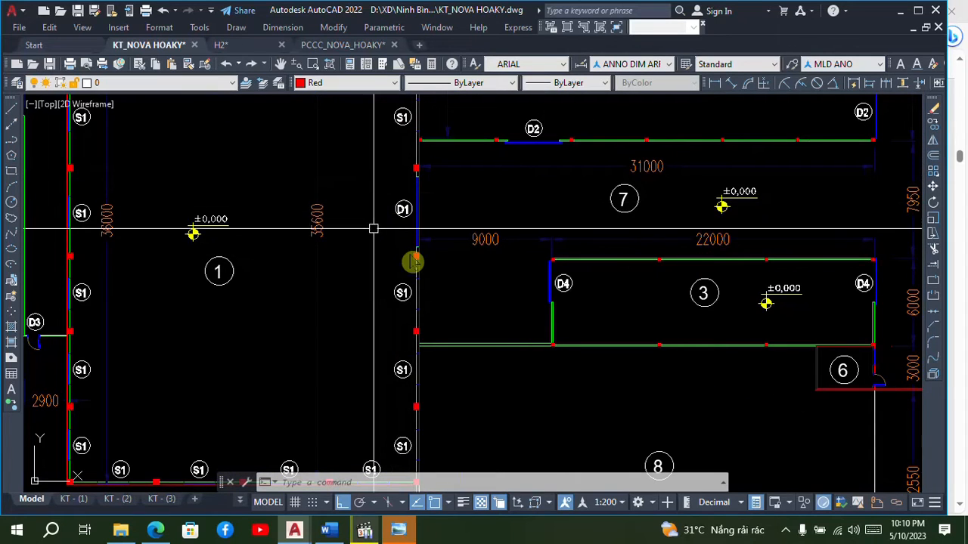
scroll(409, 157, up, 3)
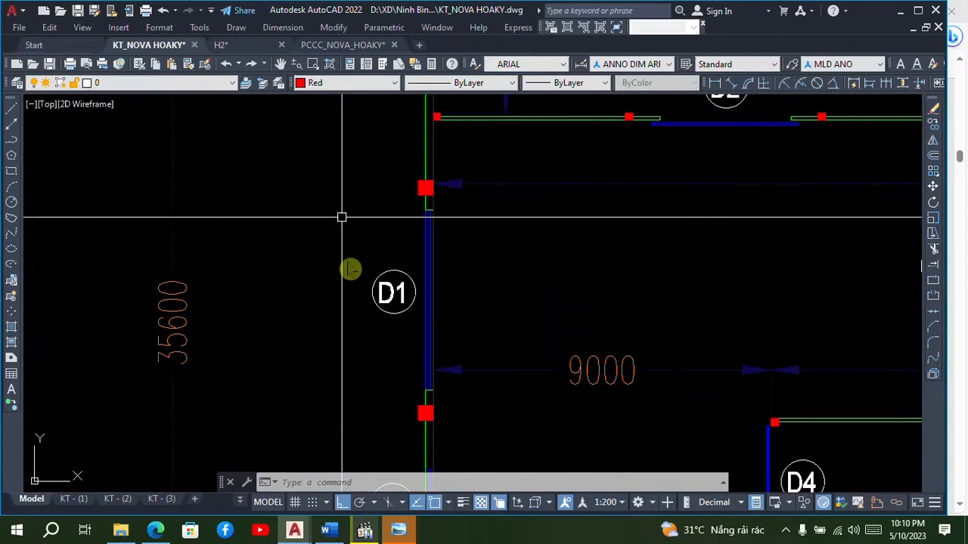
scroll(344, 260, down, 4)
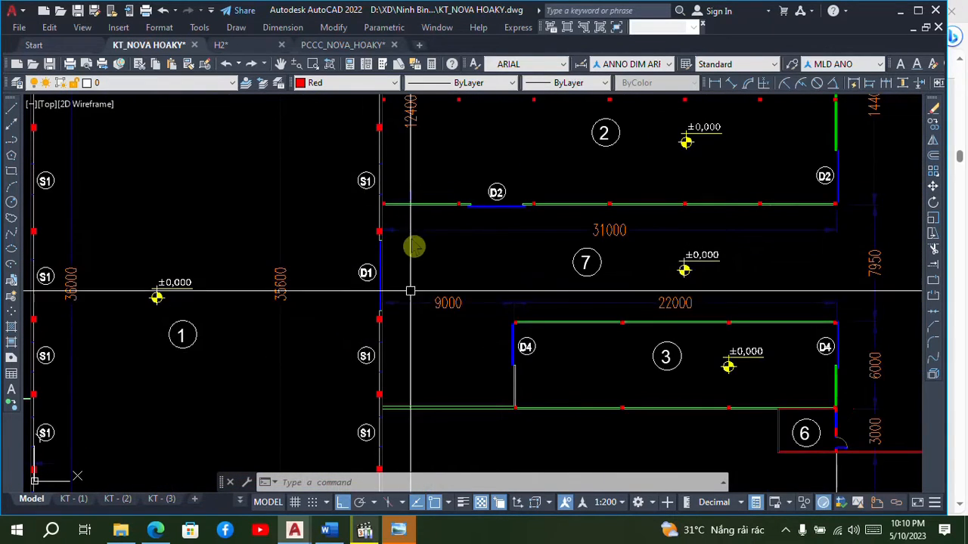
scroll(331, 254, up, 3)
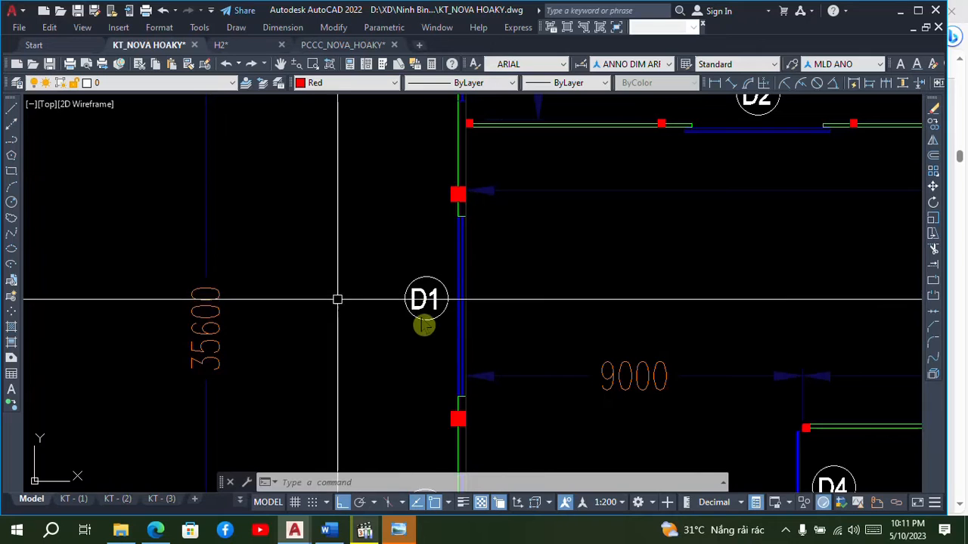
scroll(383, 301, down, 2)
scroll(464, 264, down, 2)
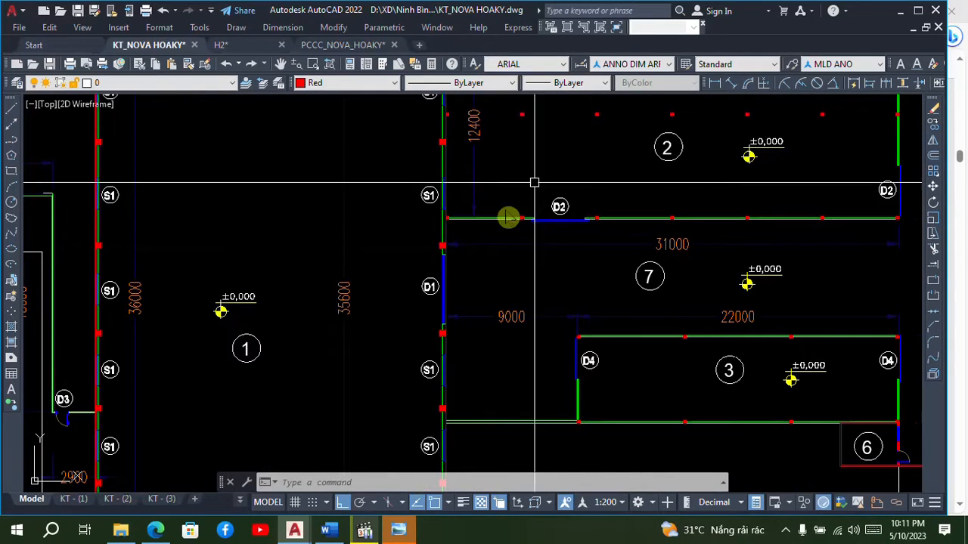
Examine door D2 in the lower wall of building 2 together with the nearby door D1.
scroll(557, 215, up, 4)
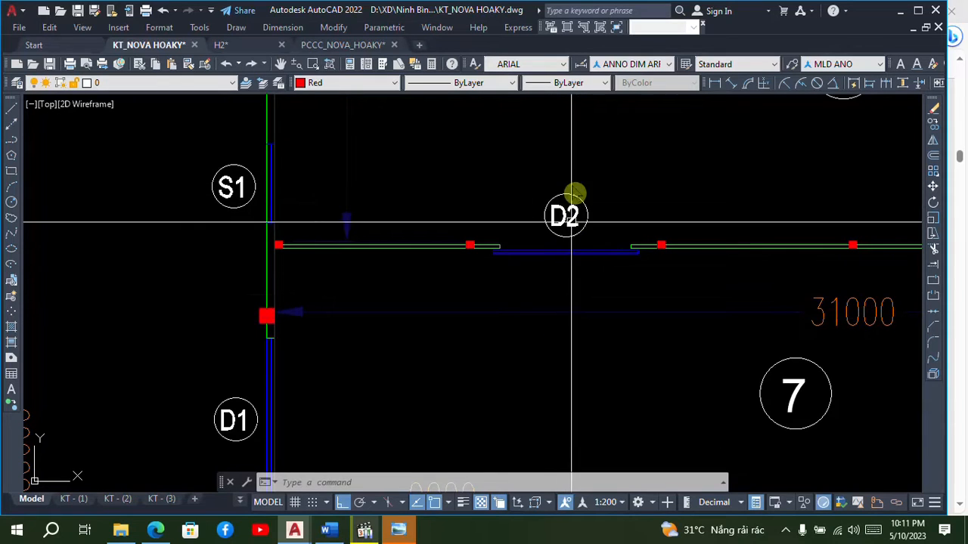
scroll(523, 280, down, 3)
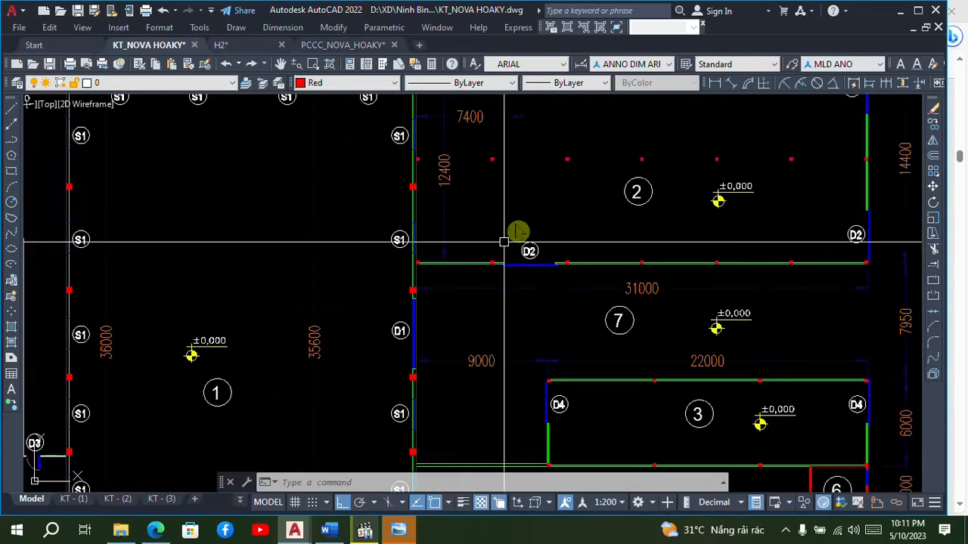
scroll(552, 249, up, 3)
scroll(554, 230, down, 3)
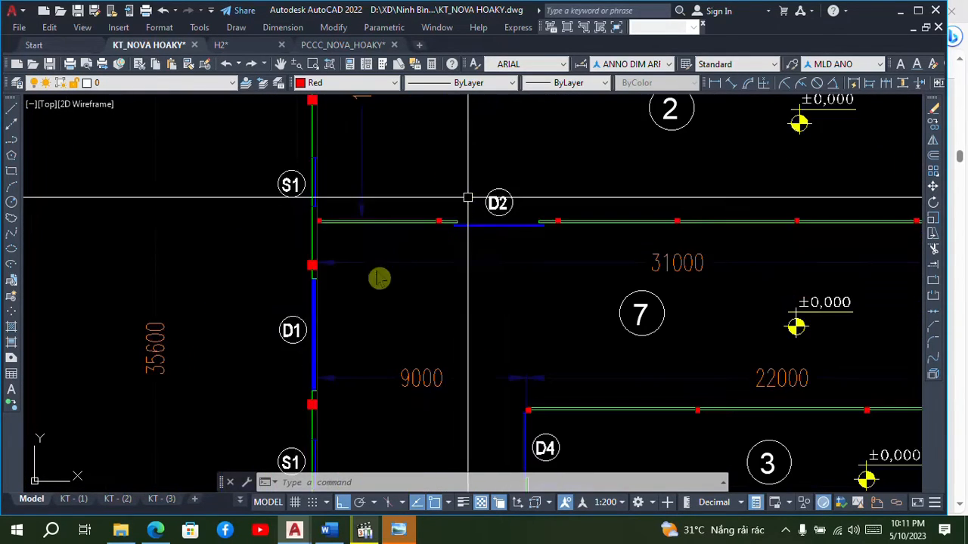
scroll(327, 265, up, 4)
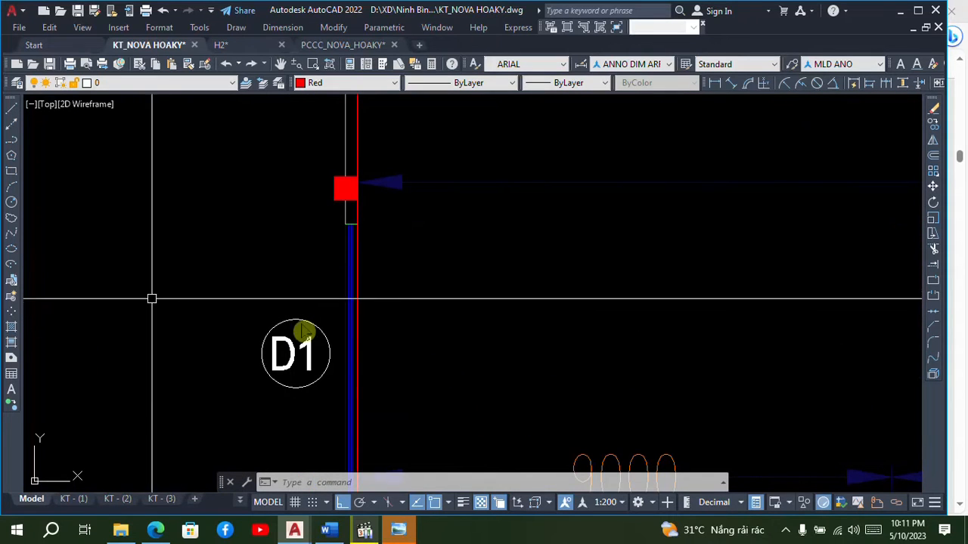
scroll(310, 274, down, 2)
scroll(329, 242, down, 3)
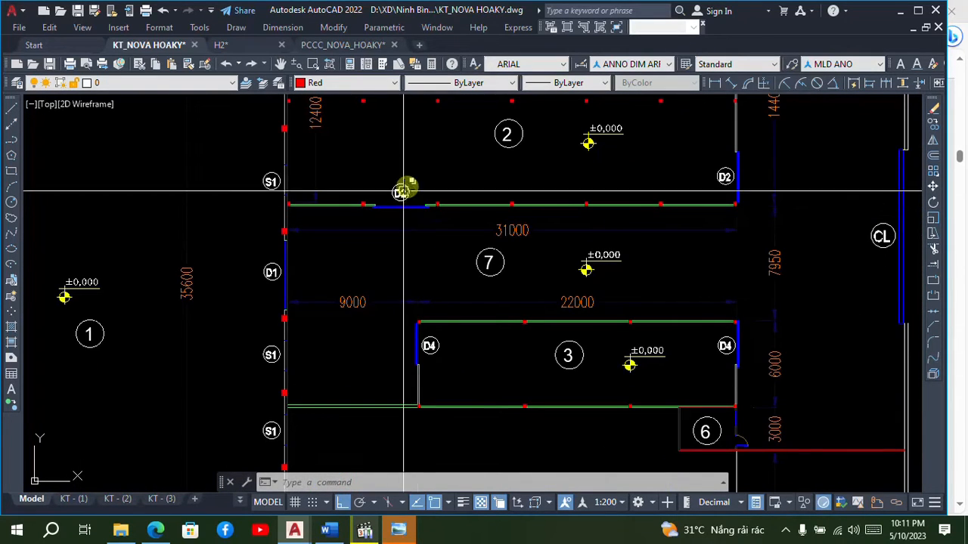
scroll(416, 259, down, 2)
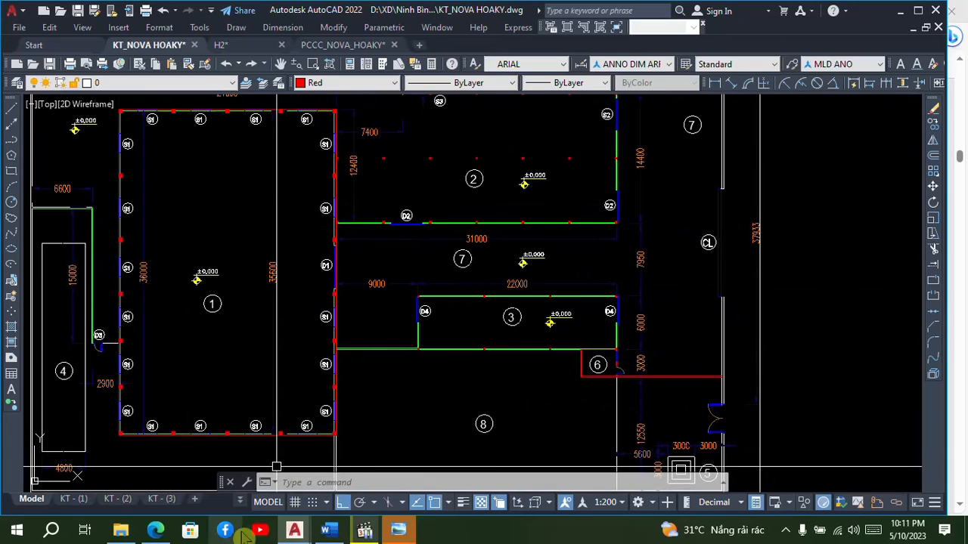
Reread highlighted clause 3.2.3 in the Edge PDF, and check doors D1, D2 and D4 against it on the KT_NOVA HOAKY site plan in AutoCAD.
click(155, 530)
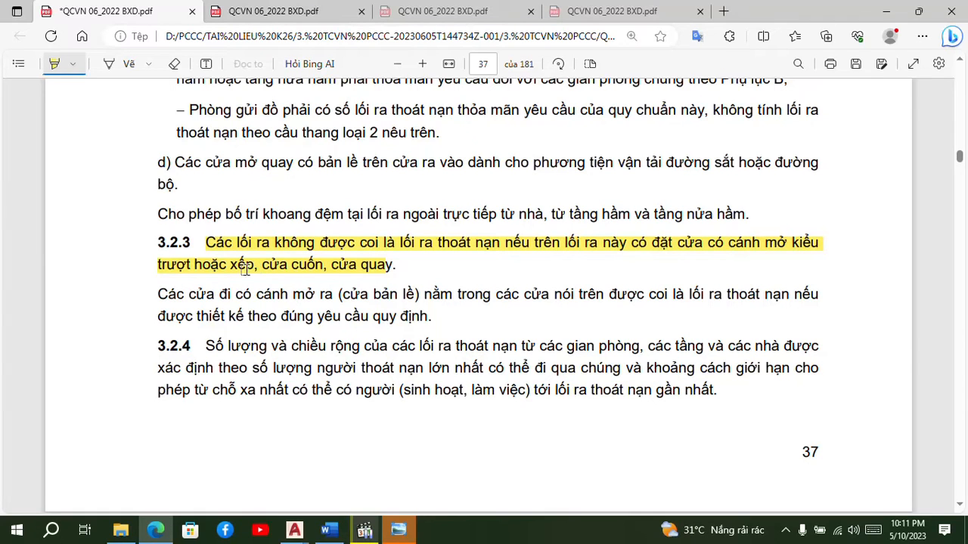
mouse_move(294, 534)
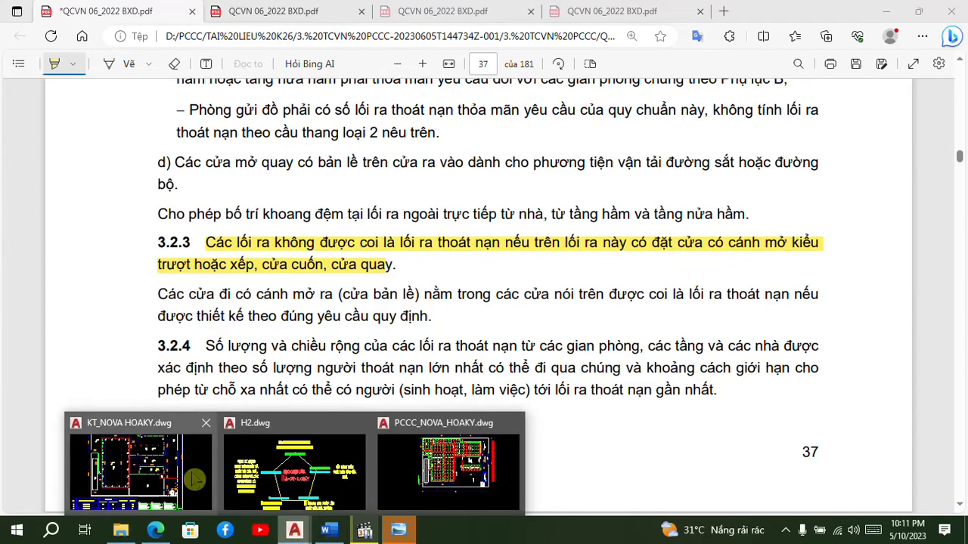
click(193, 480)
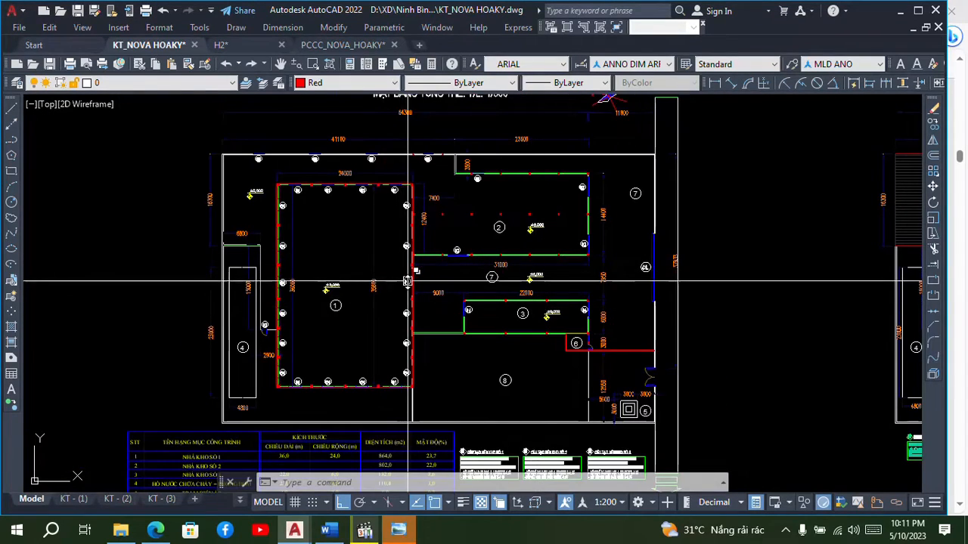
scroll(406, 280, up, 4)
scroll(454, 239, up, 4)
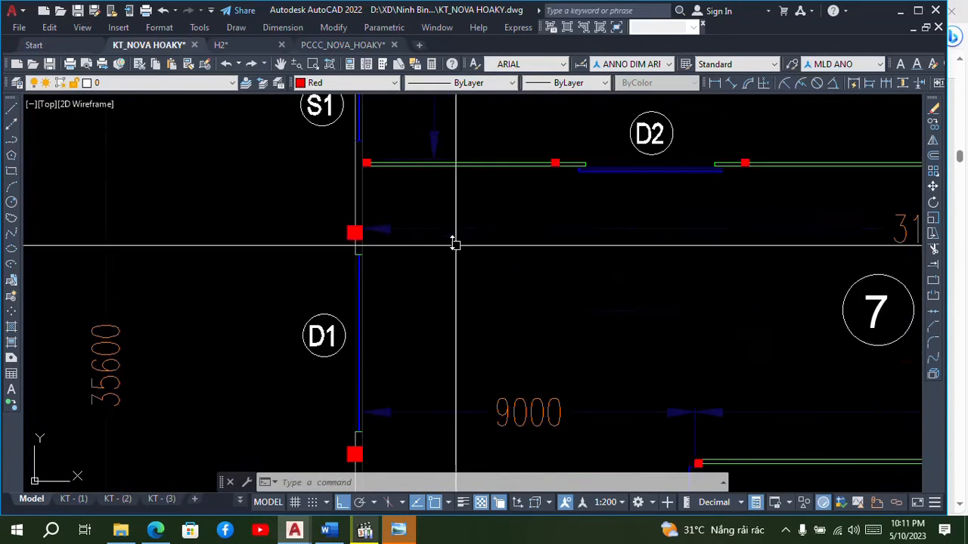
scroll(235, 261, down, 2)
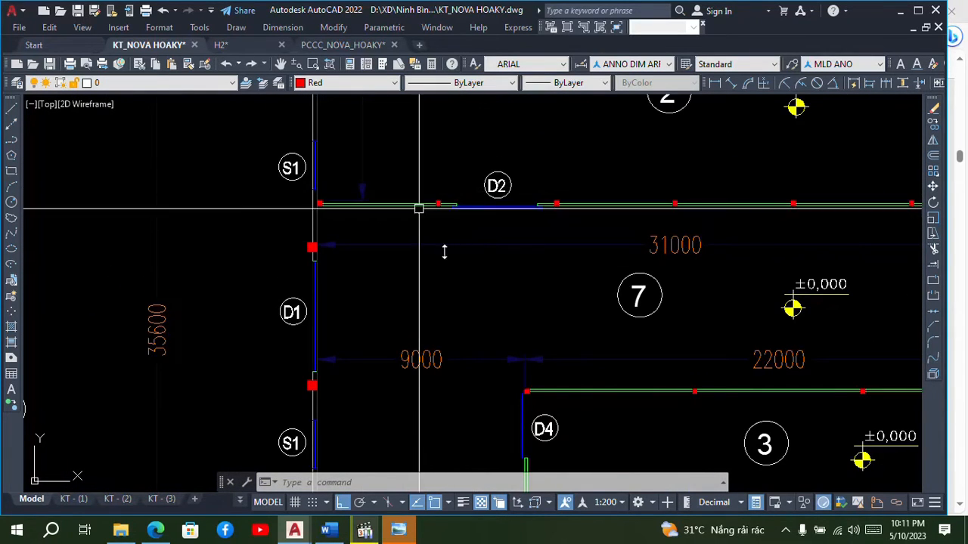
scroll(404, 194, down, 4)
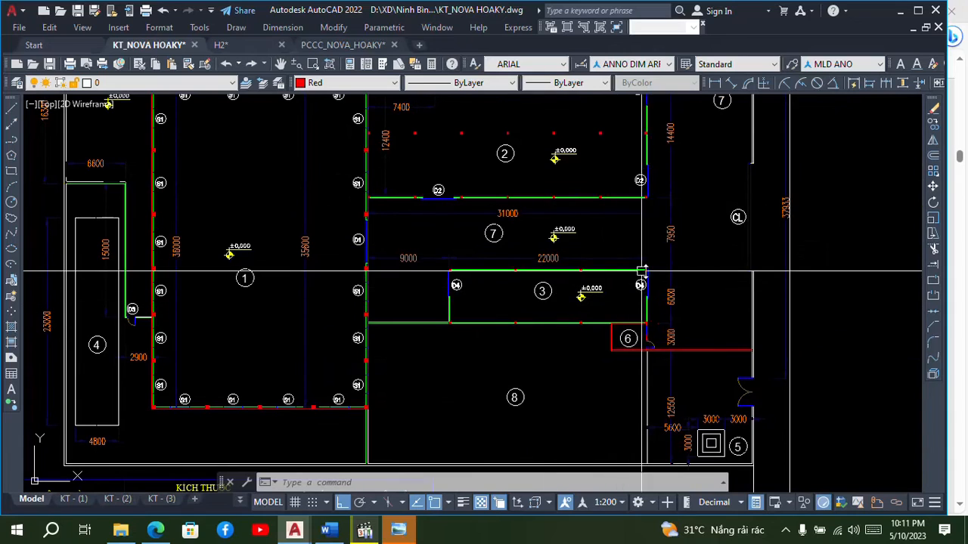
scroll(642, 295, up, 4)
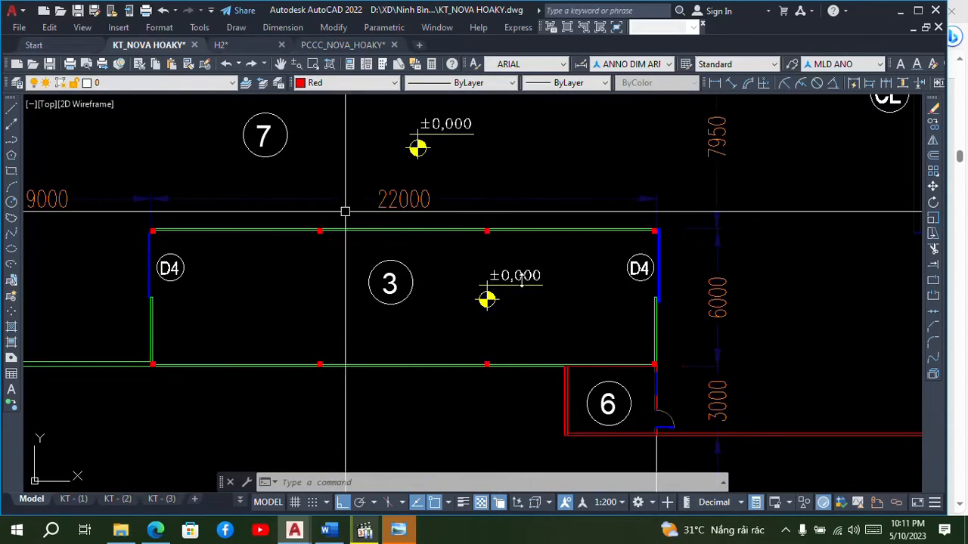
scroll(542, 272, down, 2)
scroll(435, 247, down, 3)
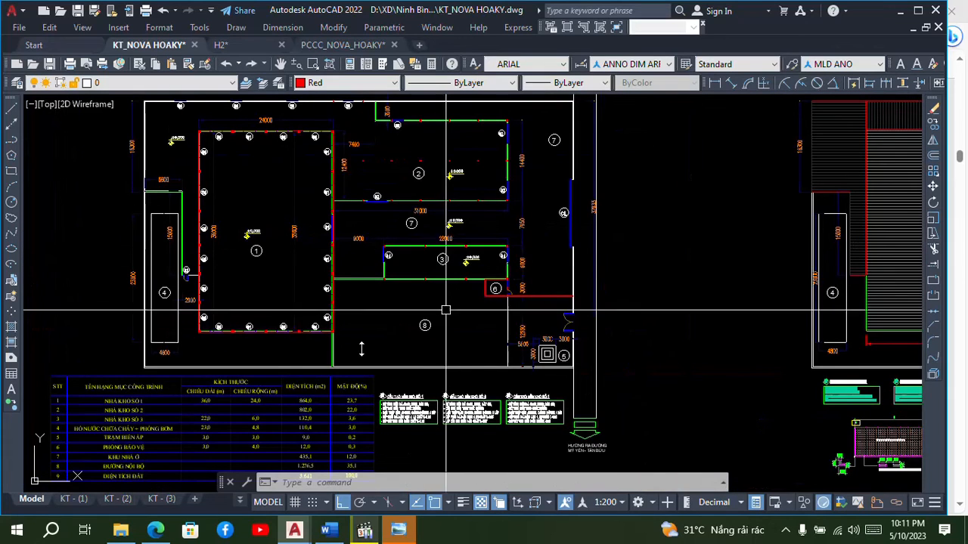
Switch to the Word outline and format heading 2.6 on checking the existing doors in purple at 16 pt.
click(327, 529)
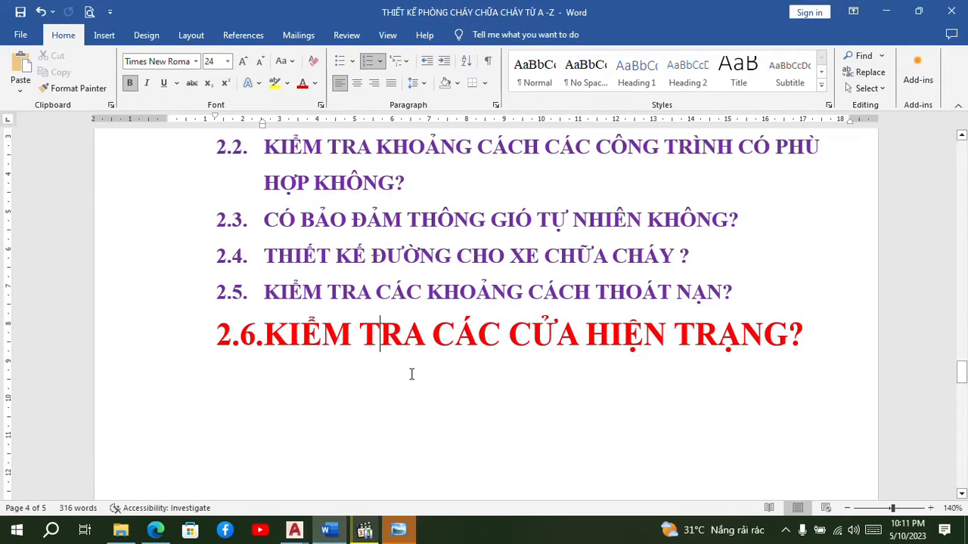
drag(279, 329, 815, 346)
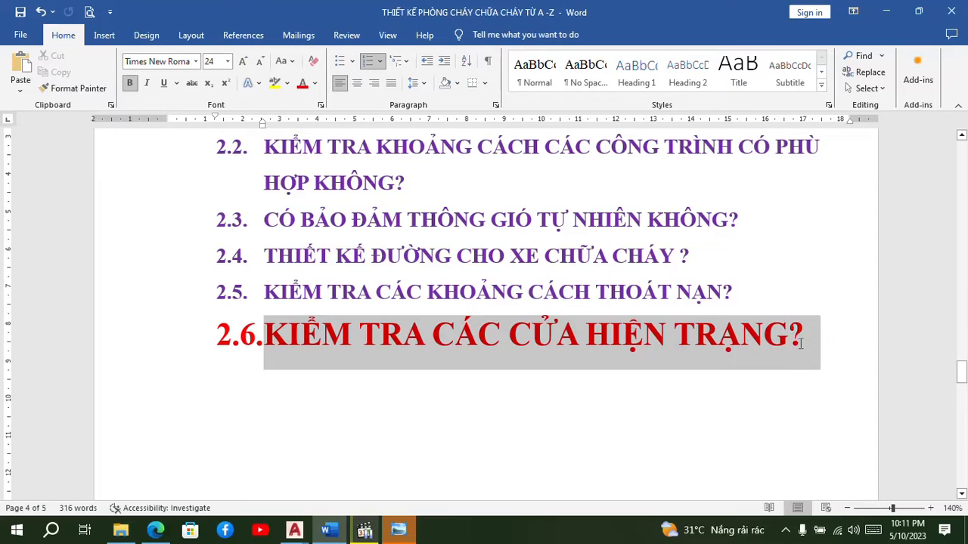
click(315, 83)
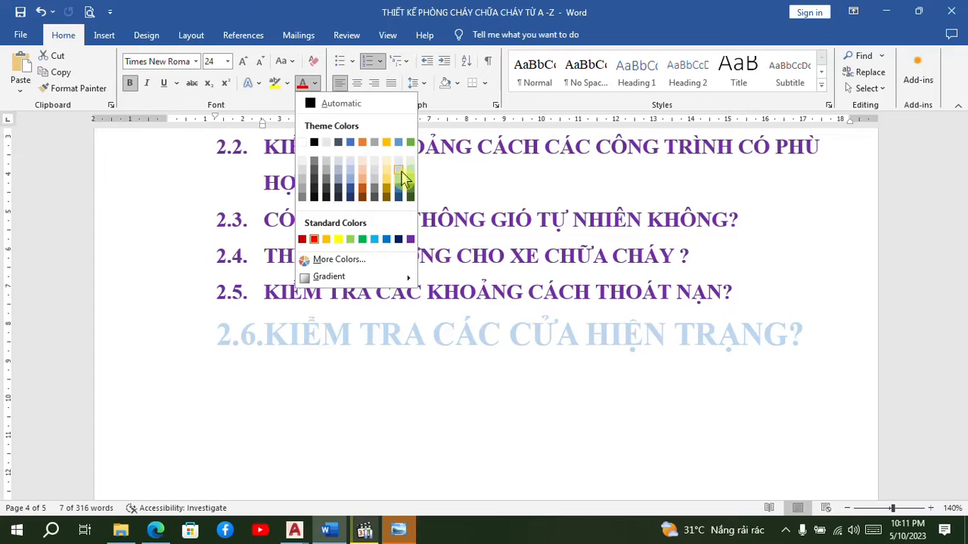
click(410, 239)
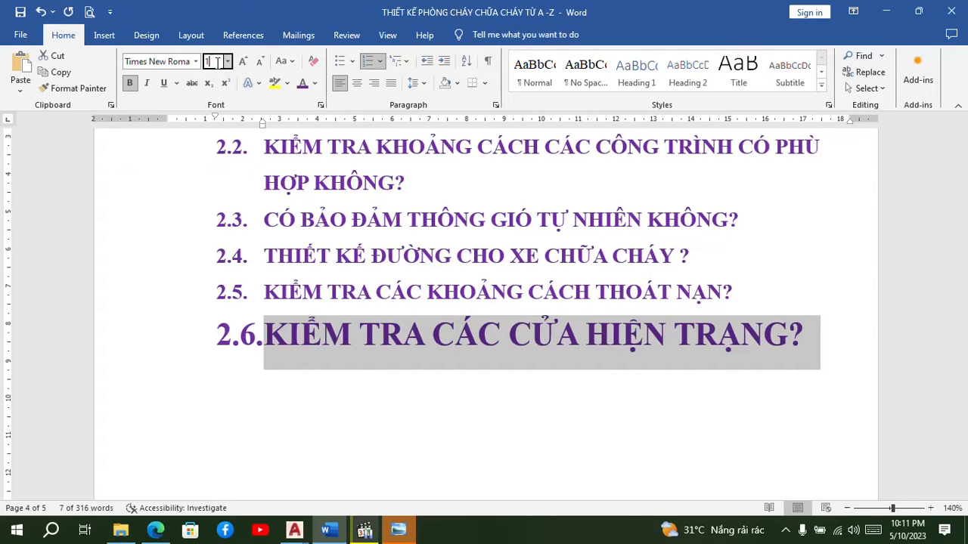
key(Return)
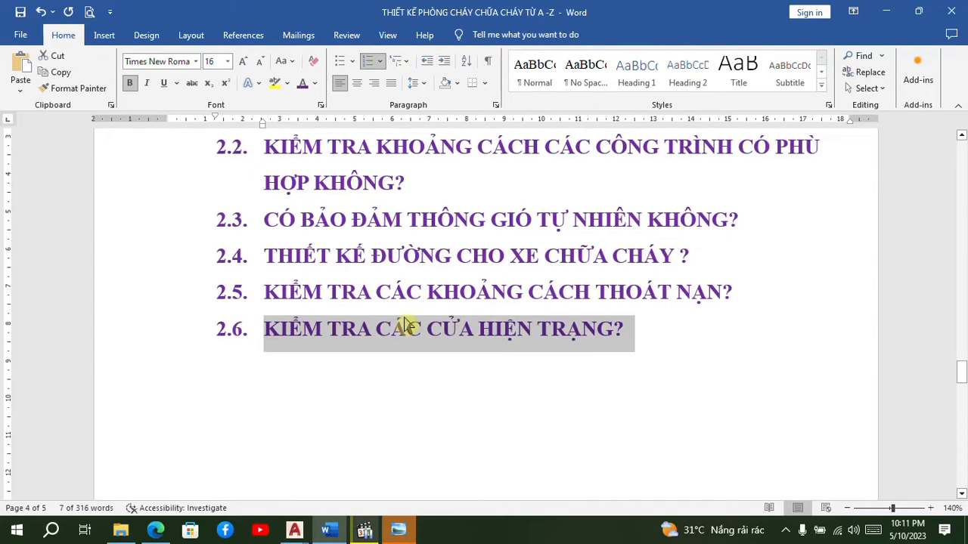
click(482, 373)
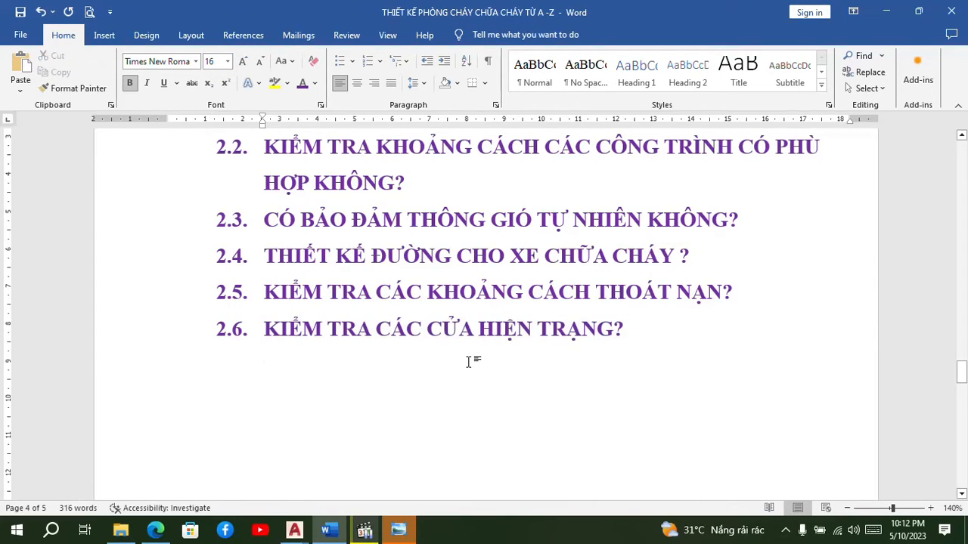
scroll(468, 361, up, 5)
scroll(467, 364, down, 3)
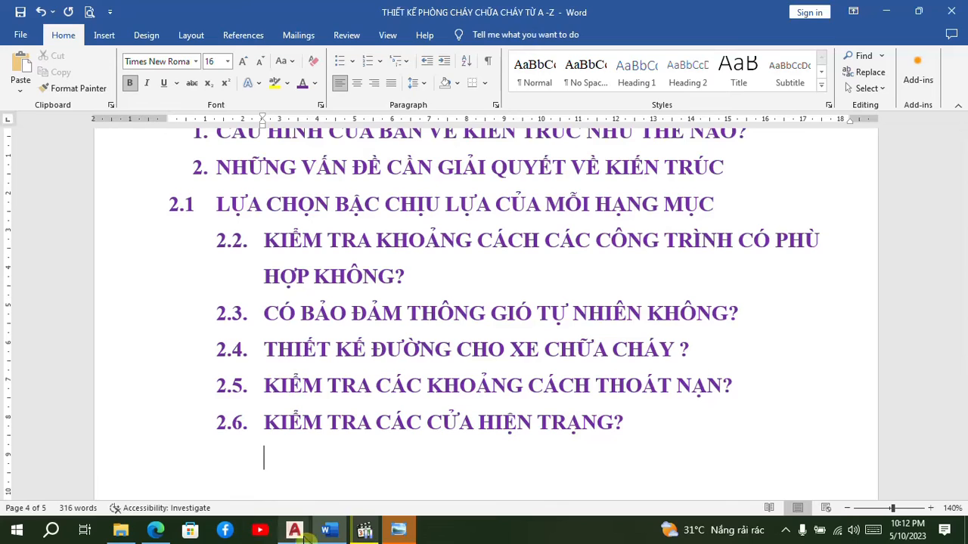
click(786, 530)
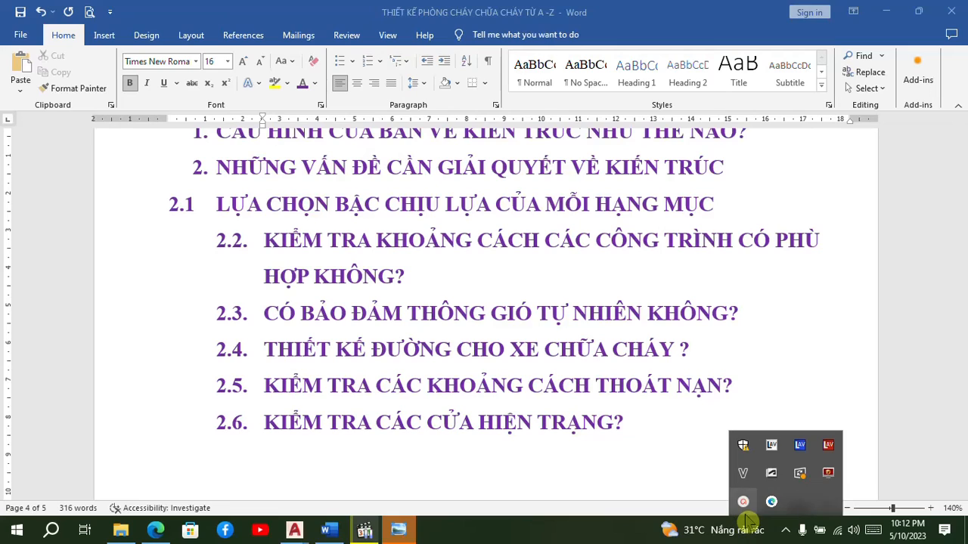
click(743, 507)
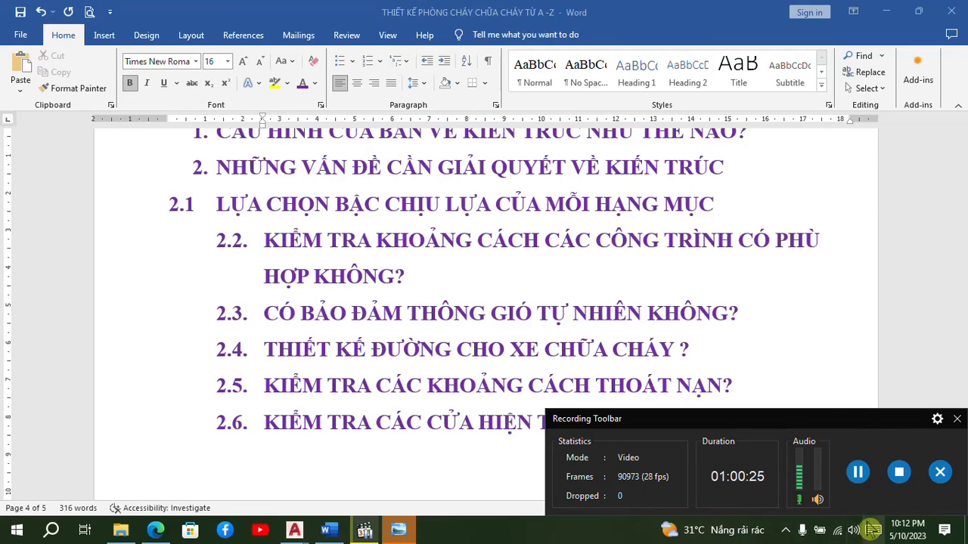